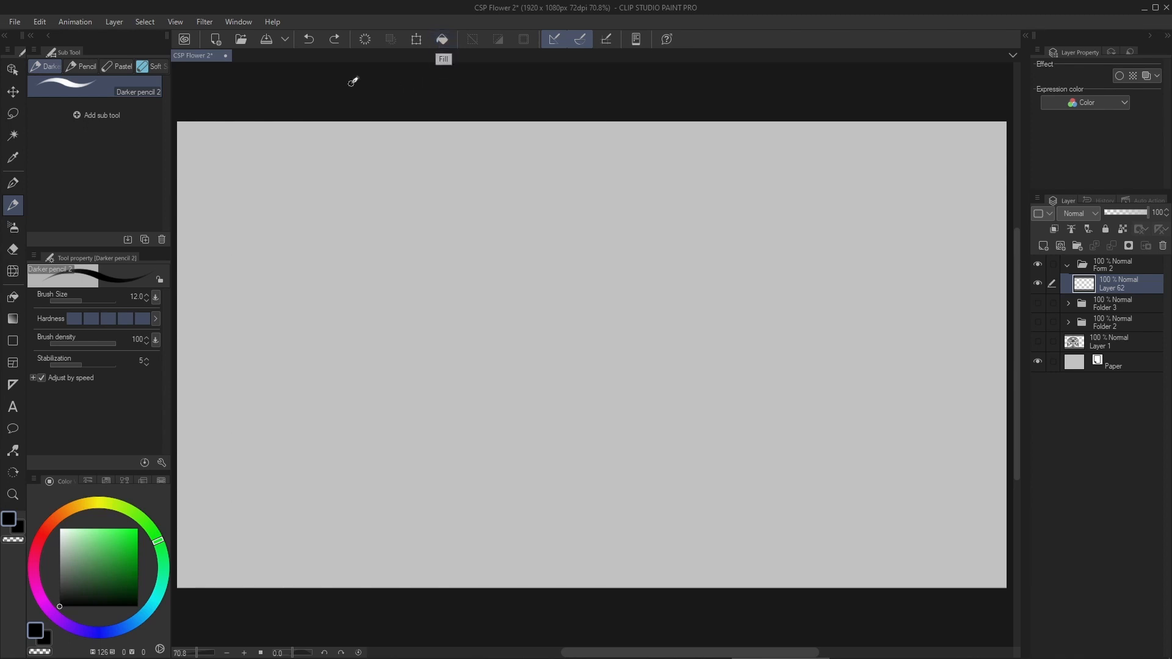
- Sketch a simple front-facing flower in the canvas's upper-left area with a round centre, petals, straight stem and two leaves
left_click(359, 92)
mouse_move(256, 245)
left_mouse_down()
mouse_move(263, 316)
mouse_move(240, 218)
mouse_move(261, 224)
mouse_move(251, 227)
mouse_move(257, 164)
mouse_move(261, 188)
mouse_move(233, 218)
mouse_move(275, 237)
mouse_move(263, 195)
left_mouse_up()
key("ctrl+z")
mouse_move(264, 268)
left_mouse_down()
mouse_move(237, 265)
mouse_move(263, 276)
left_mouse_up()
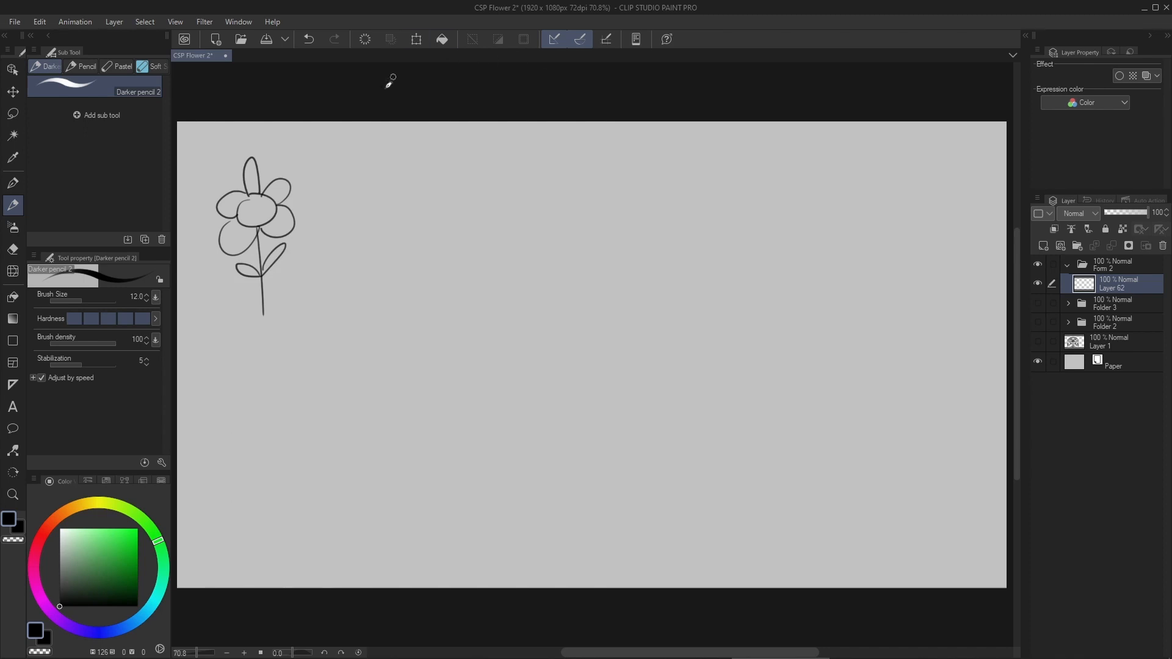
- Handwrite the label "FLOWER icon" beside the flower with an arrow pointing at it, and reduce the brush size to 8
mouse_move(330, 182)
left_mouse_down()
mouse_move(304, 197)
mouse_move(336, 192)
left_mouse_up()
mouse_move(334, 179)
left_mouse_down()
mouse_move(347, 172)
mouse_move(344, 183)
left_mouse_up()
mouse_move(351, 172)
left_mouse_down()
mouse_move(354, 190)
mouse_move(392, 164)
mouse_move(410, 176)
mouse_move(432, 166)
left_mouse_up()
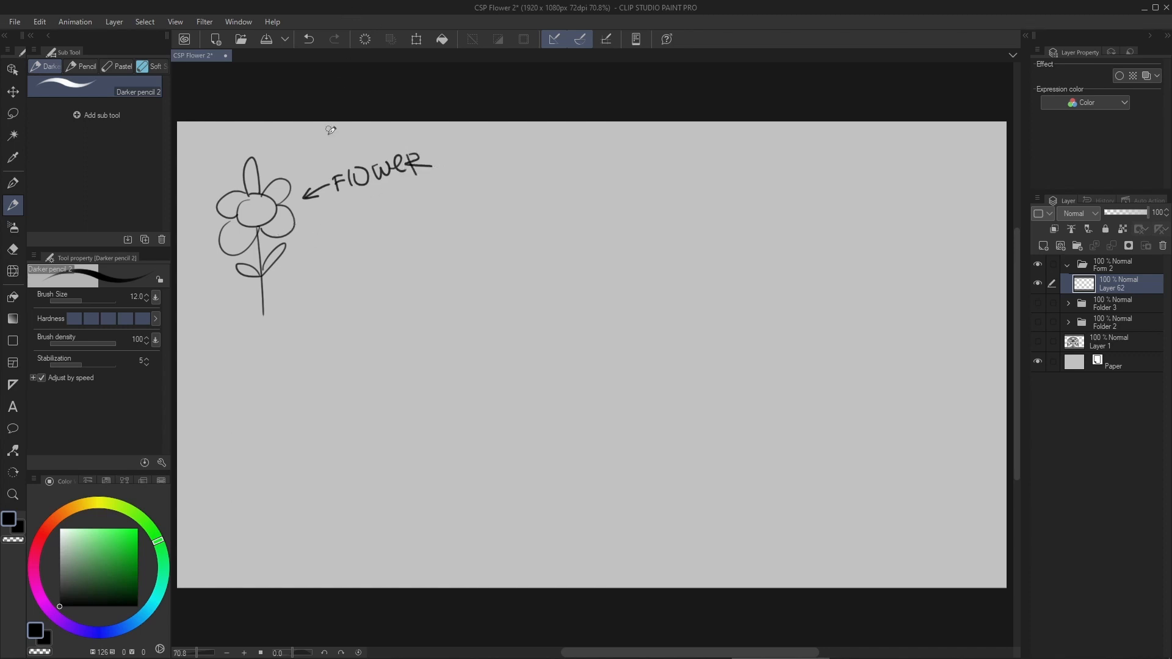
mouse_move(317, 226)
left_mouse_down()
mouse_move(316, 240)
mouse_move(354, 218)
mouse_move(386, 222)
left_mouse_up()
left_click(311, 220)
key("bracketleft")
key("bracketleft")
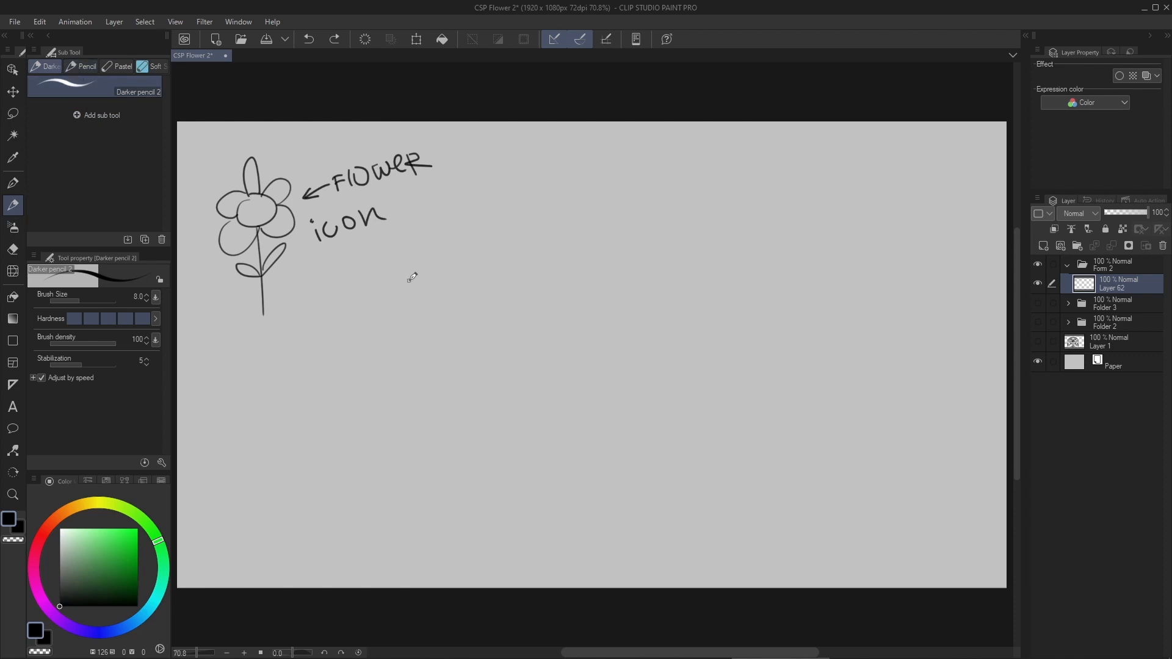
mouse_move(435, 258)
left_mouse_down()
mouse_move(496, 262)
mouse_move(449, 252)
mouse_move(432, 231)
mouse_move(391, 312)
left_mouse_up()
key("ctrl+z")
key("ctrl+z")
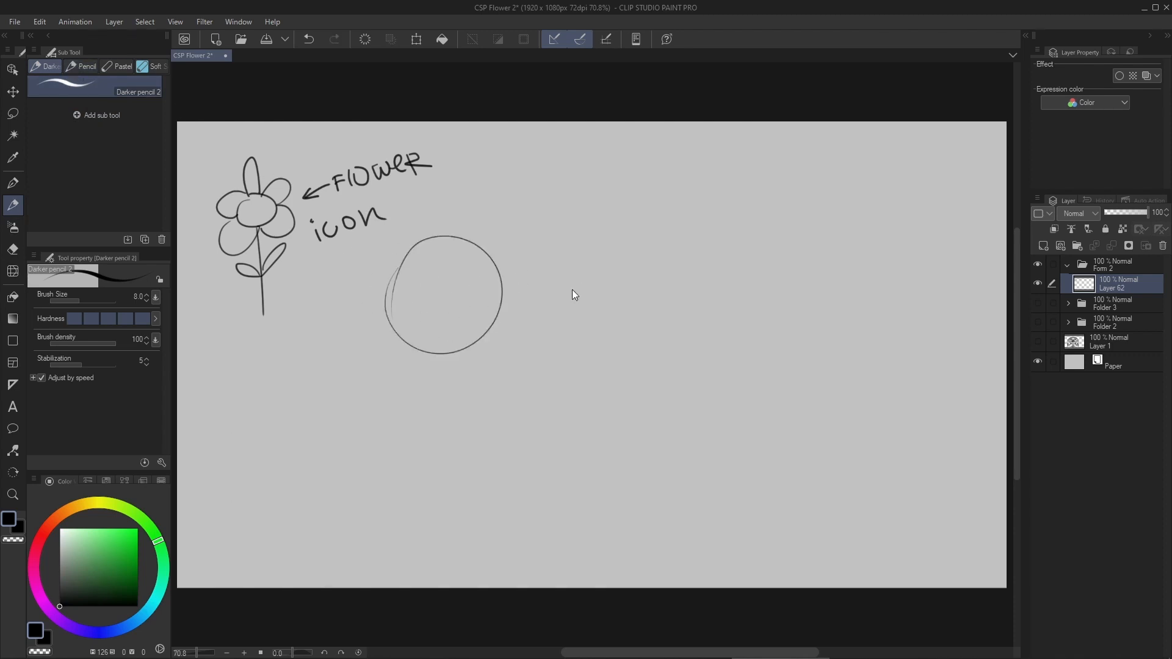
key("ctrl+z")
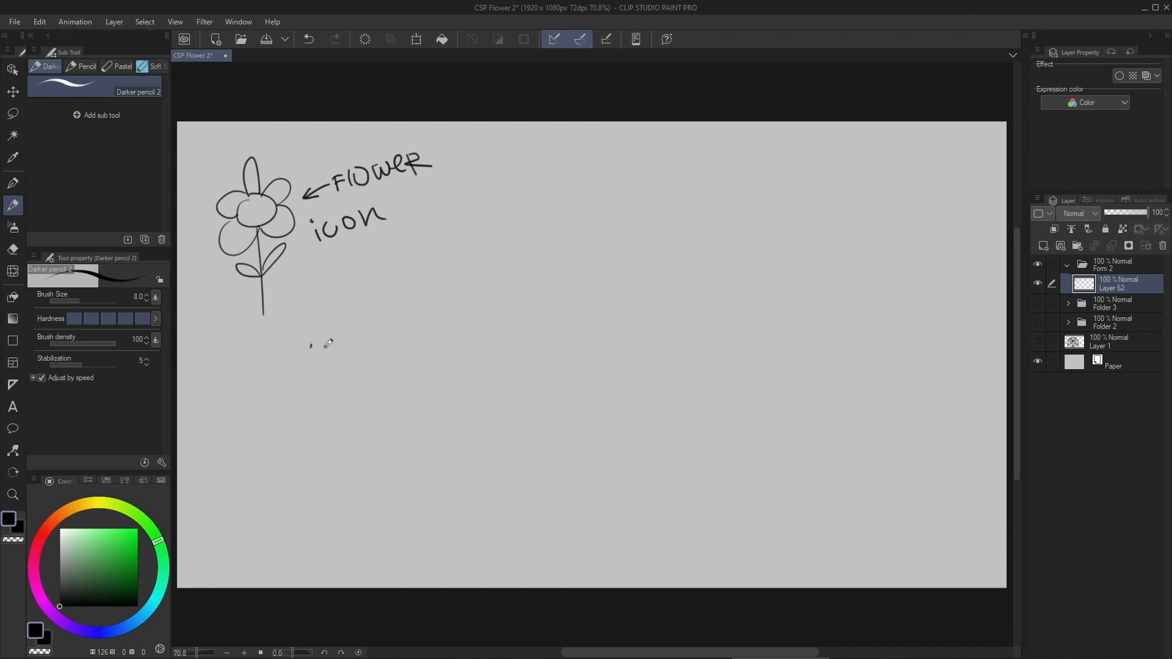
- Draw a see-through box in perspective below the flower, including its hidden back and bottom edges
mouse_move(306, 341)
left_mouse_down()
mouse_move(368, 370)
mouse_move(441, 332)
left_mouse_up()
mouse_move(367, 370)
left_mouse_down()
mouse_move(366, 424)
mouse_move(421, 391)
left_mouse_up()
left_click_drag(423, 343, 420, 383)
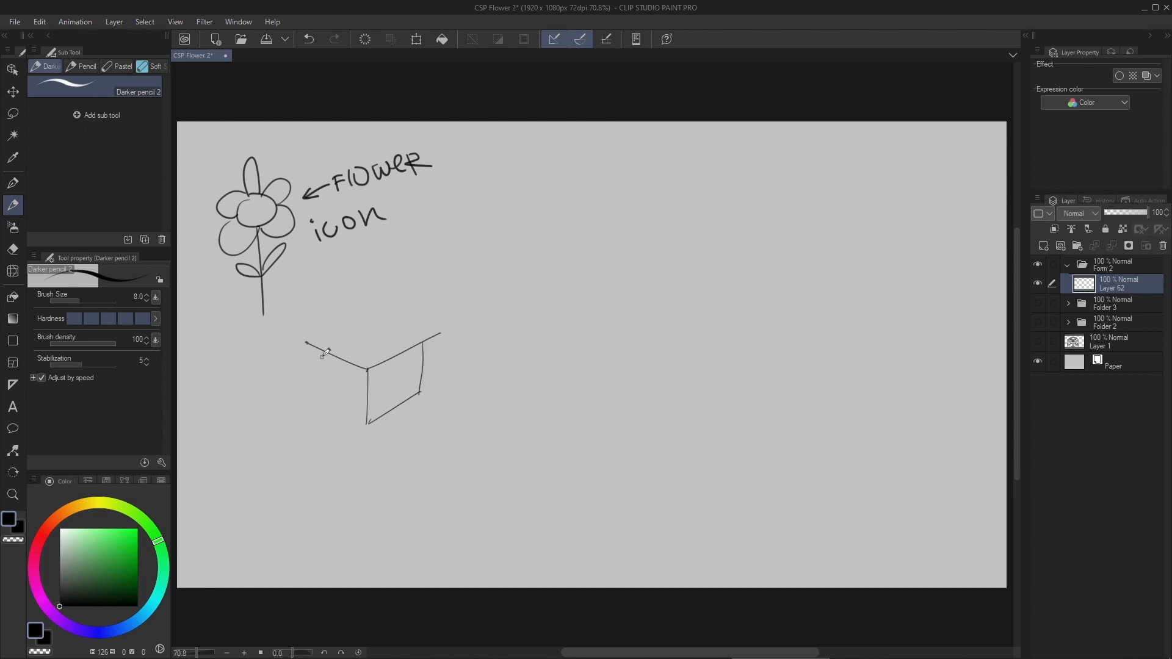
mouse_move(314, 348)
left_mouse_down()
mouse_move(317, 398)
mouse_move(365, 422)
left_mouse_up()
mouse_move(316, 344)
left_mouse_down()
mouse_move(370, 334)
mouse_move(424, 346)
left_mouse_up()
key("ctrl+z")
key("ctrl+z")
left_click_drag(317, 402, 376, 385)
left_click_drag(370, 334, 375, 378)
mouse_move(369, 334)
left_mouse_down()
mouse_move(383, 383)
mouse_move(419, 393)
left_mouse_up()
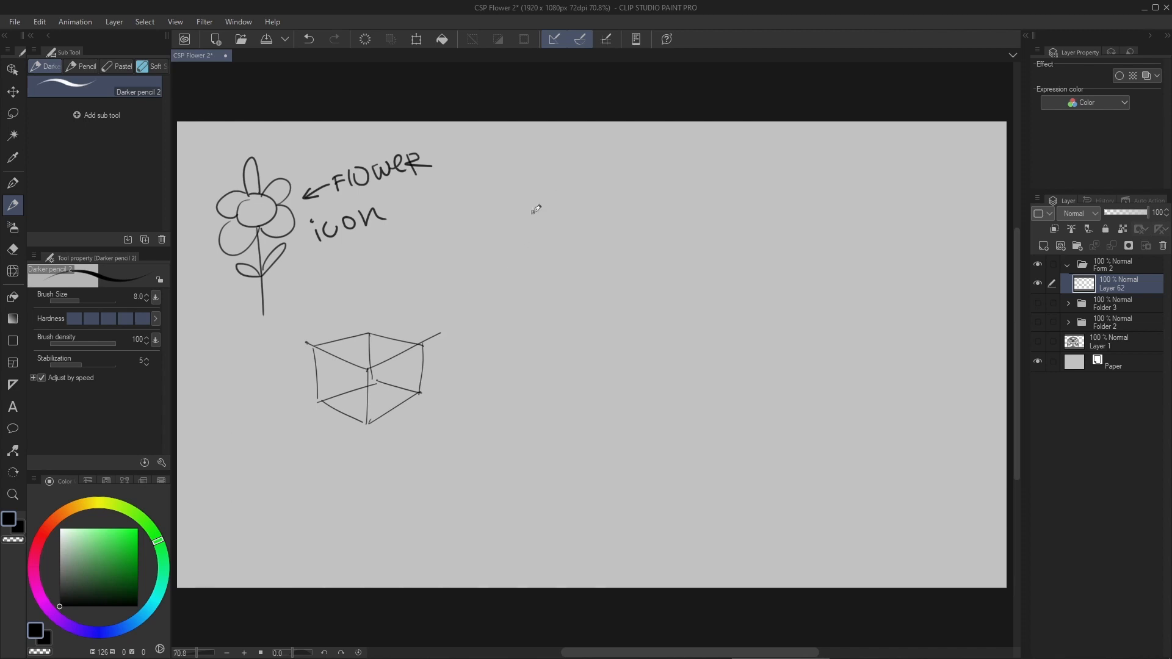
- Hatch the box's top face with vertical strokes and label it "PLANE" with an arrow pointing at the face
mouse_move(351, 346)
left_mouse_down()
mouse_move(354, 293)
mouse_move(342, 343)
mouse_move(356, 342)
mouse_move(325, 353)
left_mouse_up()
mouse_move(337, 341)
left_mouse_down()
mouse_move(350, 367)
mouse_move(368, 340)
mouse_move(370, 367)
mouse_move(396, 354)
left_mouse_up()
mouse_move(374, 269)
left_mouse_down()
mouse_move(376, 294)
mouse_move(378, 282)
left_mouse_up()
mouse_move(395, 267)
left_mouse_down()
mouse_move(397, 292)
mouse_move(411, 267)
mouse_move(415, 288)
left_mouse_up()
left_click_drag(397, 281, 431, 288)
left_click_drag(436, 276, 451, 271)
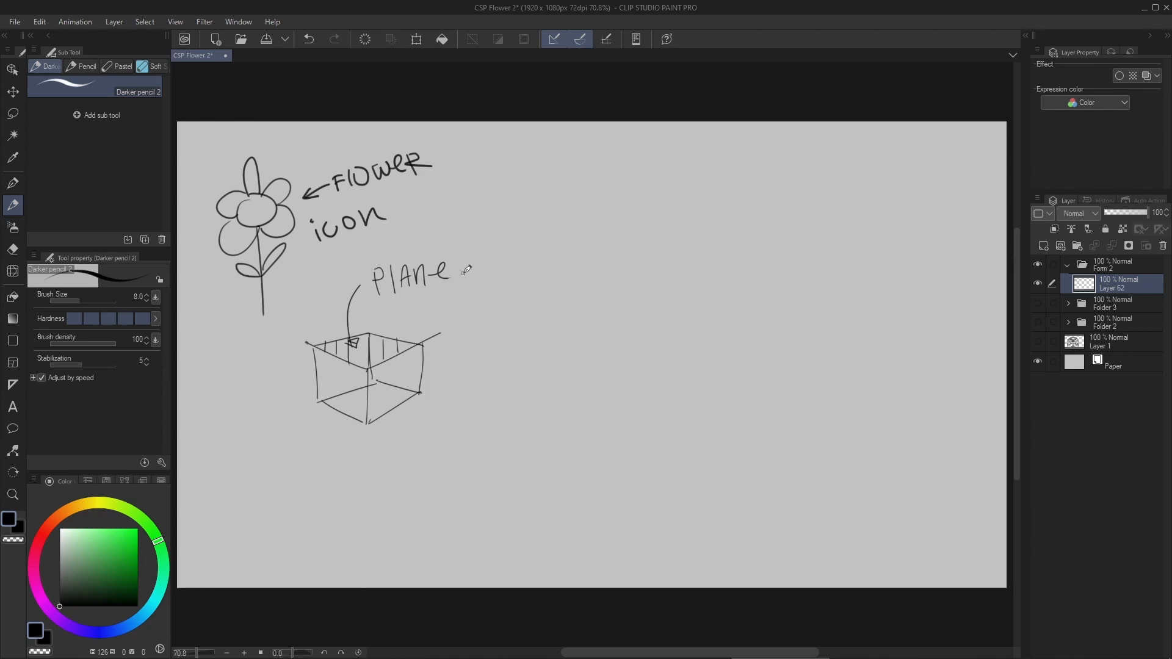
- Add diagonal hatching across the box's top face and save the drawing
scroll(345, 341, "up", 3)
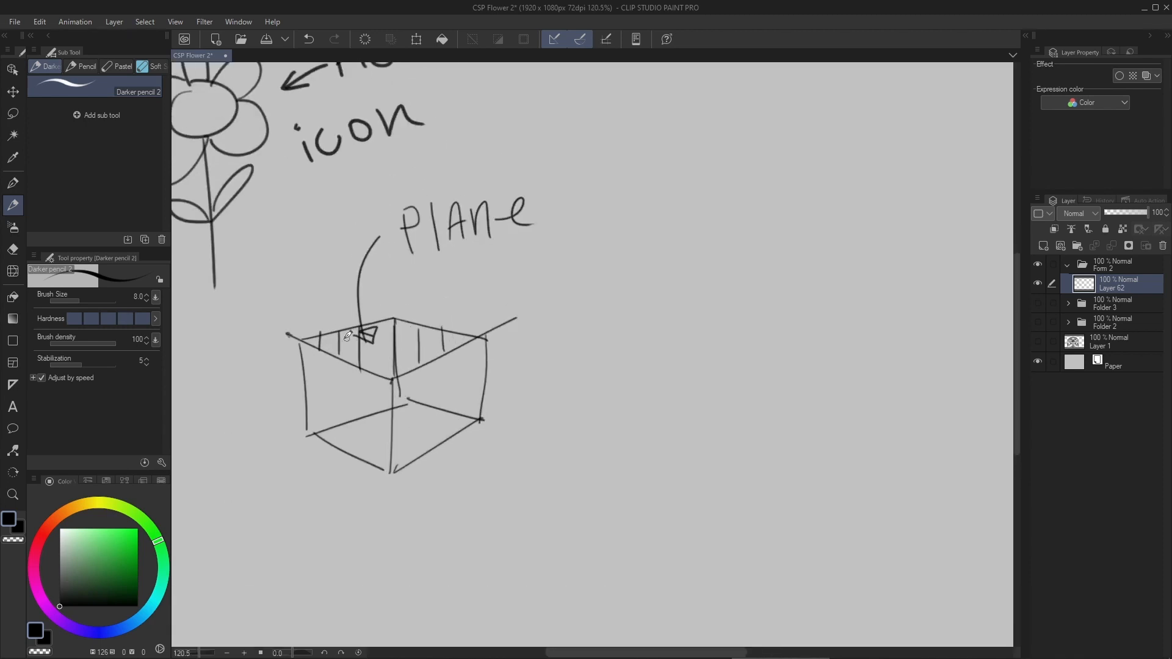
mouse_move(337, 356)
left_mouse_down()
mouse_move(393, 319)
mouse_move(355, 363)
mouse_move(406, 327)
left_mouse_up()
mouse_move(372, 371)
left_mouse_down()
mouse_move(435, 330)
mouse_move(414, 359)
mouse_move(459, 330)
left_mouse_up()
scroll(459, 330, "down", 3)
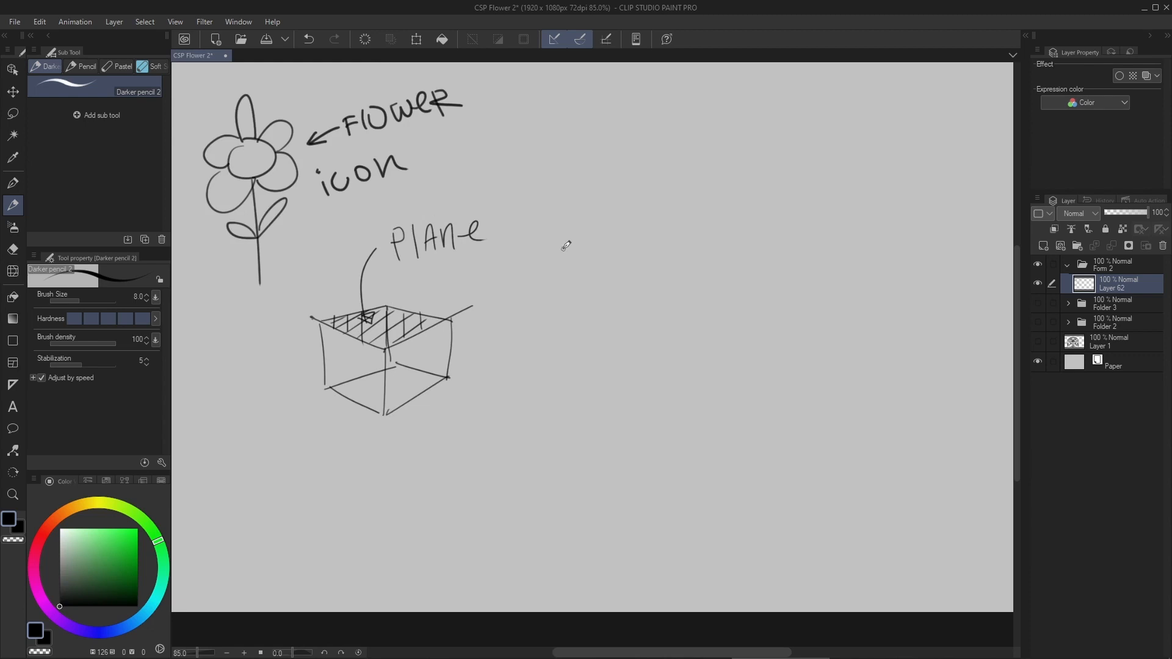
left_click_drag(517, 293, 471, 321)
key("ctrl+s")
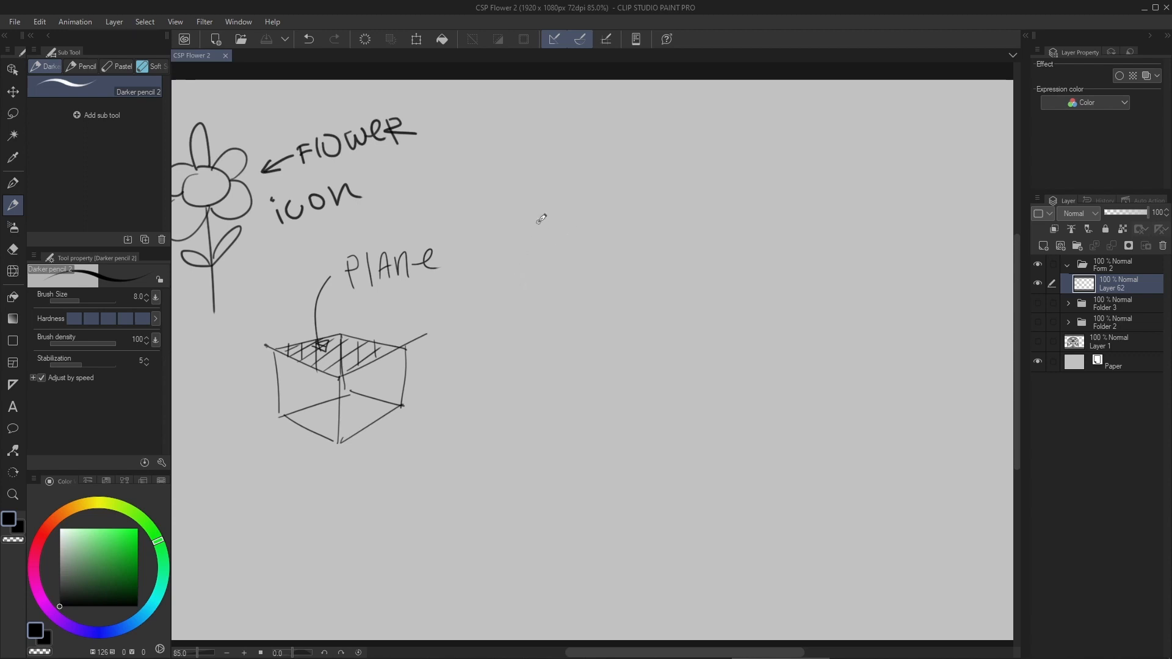
- Sketch a second flower right of the labels with a curved double-line stem, four petals and two leaves, plus an arrow at the stem
mouse_move(554, 194)
left_mouse_down()
mouse_move(525, 302)
mouse_move(530, 353)
mouse_move(570, 161)
mouse_move(561, 180)
mouse_move(528, 153)
mouse_move(571, 216)
mouse_move(566, 199)
mouse_move(528, 320)
left_mouse_up()
scroll(559, 220, "up", 3)
mouse_move(506, 273)
left_mouse_down()
mouse_move(483, 236)
mouse_move(492, 278)
mouse_move(549, 254)
left_mouse_up()
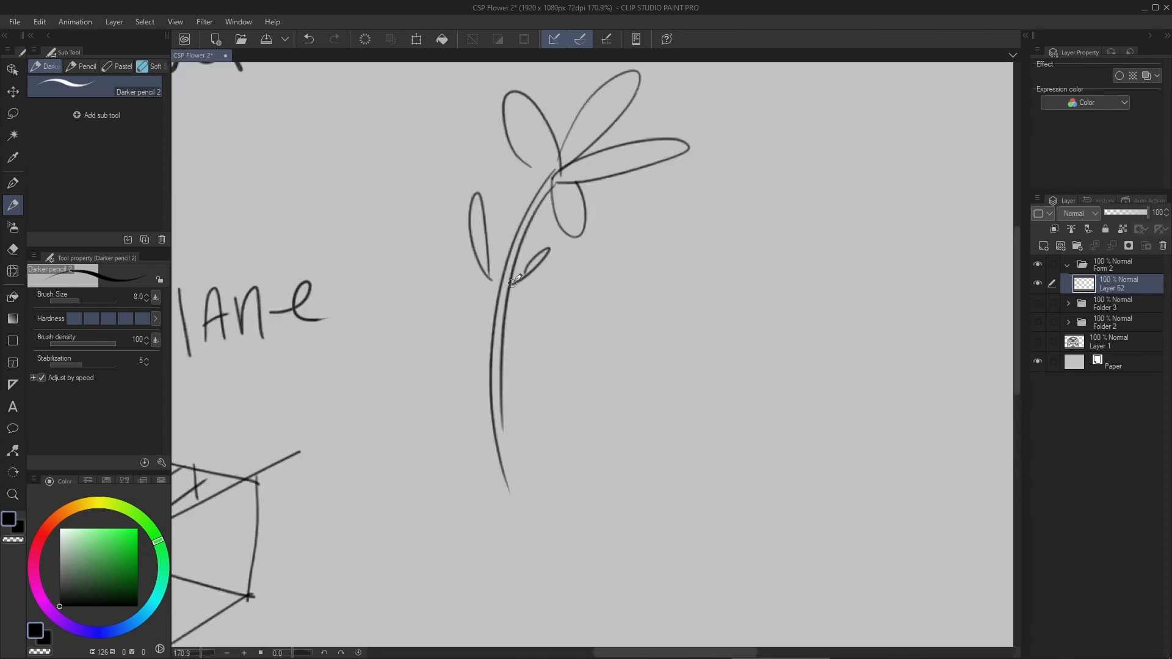
scroll(529, 276, "down", 3)
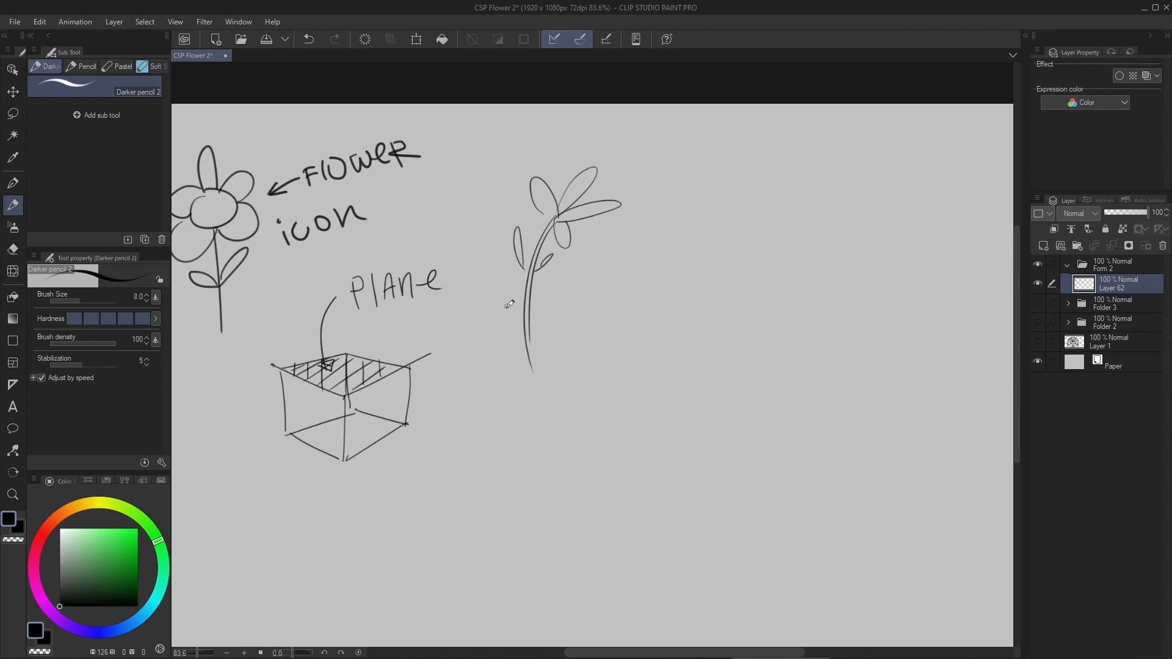
left_click_drag(494, 324, 518, 302)
- Draw a tilted ellipse right of and below the box as the top opening of a tapered cylinder
left_click_drag(585, 374, 585, 298)
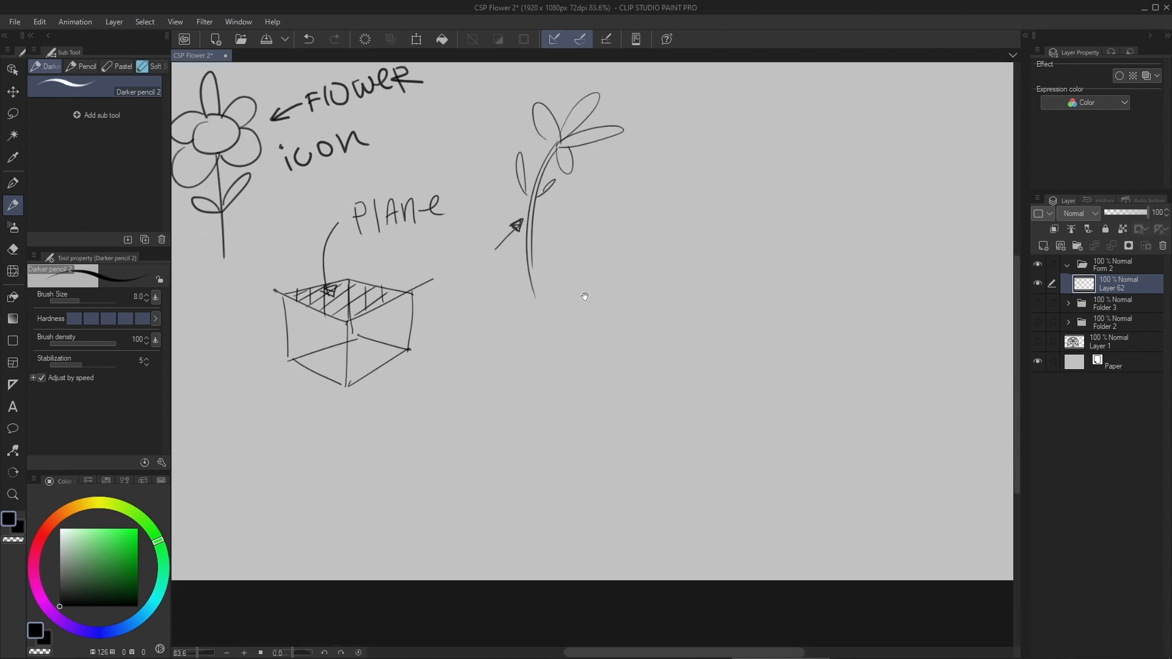
left_click_drag(488, 369, 563, 353)
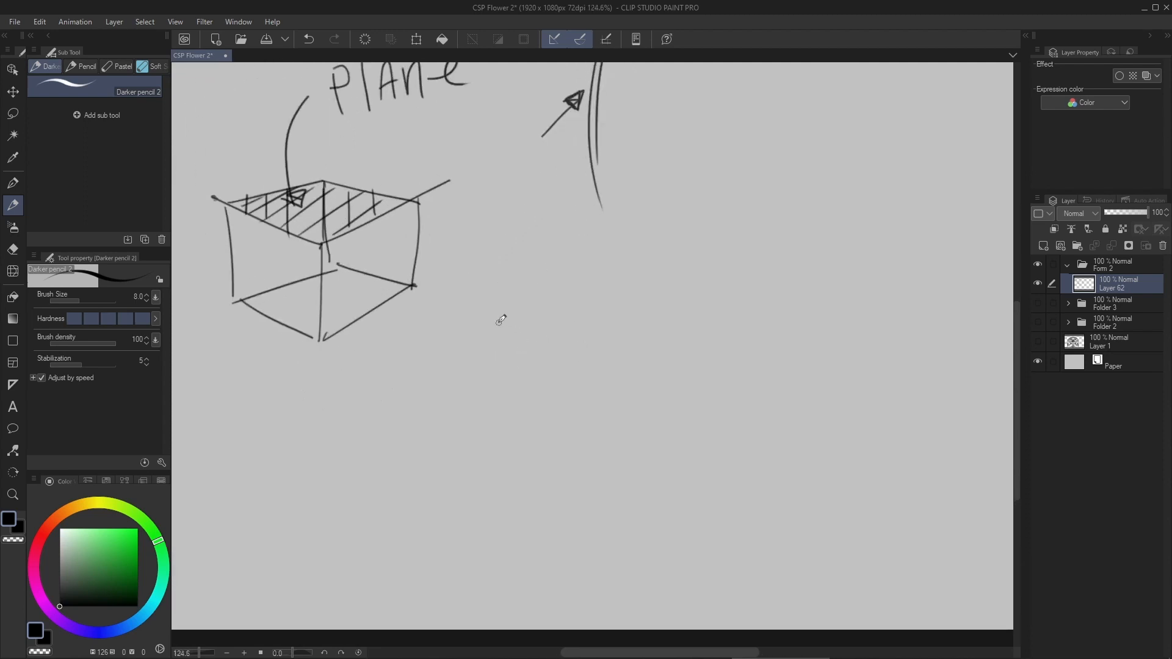
mouse_move(458, 334)
left_mouse_down()
mouse_move(614, 335)
mouse_move(540, 364)
left_mouse_up()
key("ctrl+z")
key("ctrl+z")
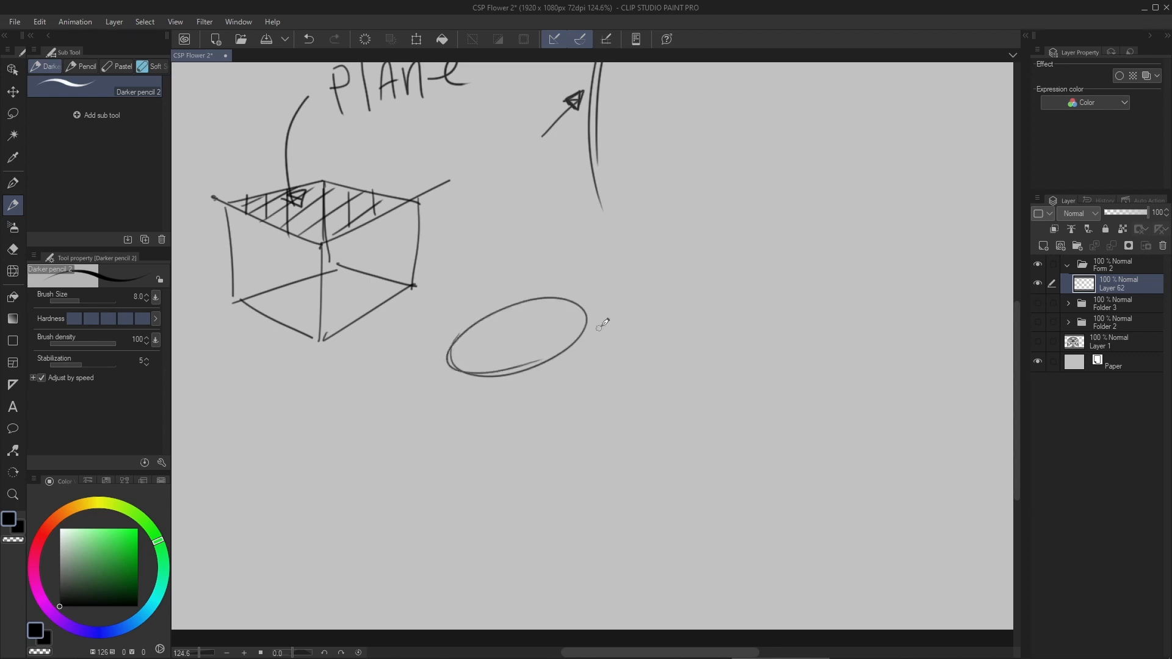
- Draw the cylinder's two sides tapering downward from the ellipse and close them with a smaller ellipse at the base
left_click_drag(450, 362, 495, 445)
left_click_drag(585, 315, 580, 484)
mouse_move(492, 437)
left_mouse_down()
mouse_move(566, 457)
mouse_move(524, 436)
mouse_move(513, 453)
mouse_move(568, 442)
mouse_move(499, 458)
mouse_move(592, 461)
mouse_move(488, 440)
left_mouse_up()
key("ctrl+z")
key("ctrl+z")
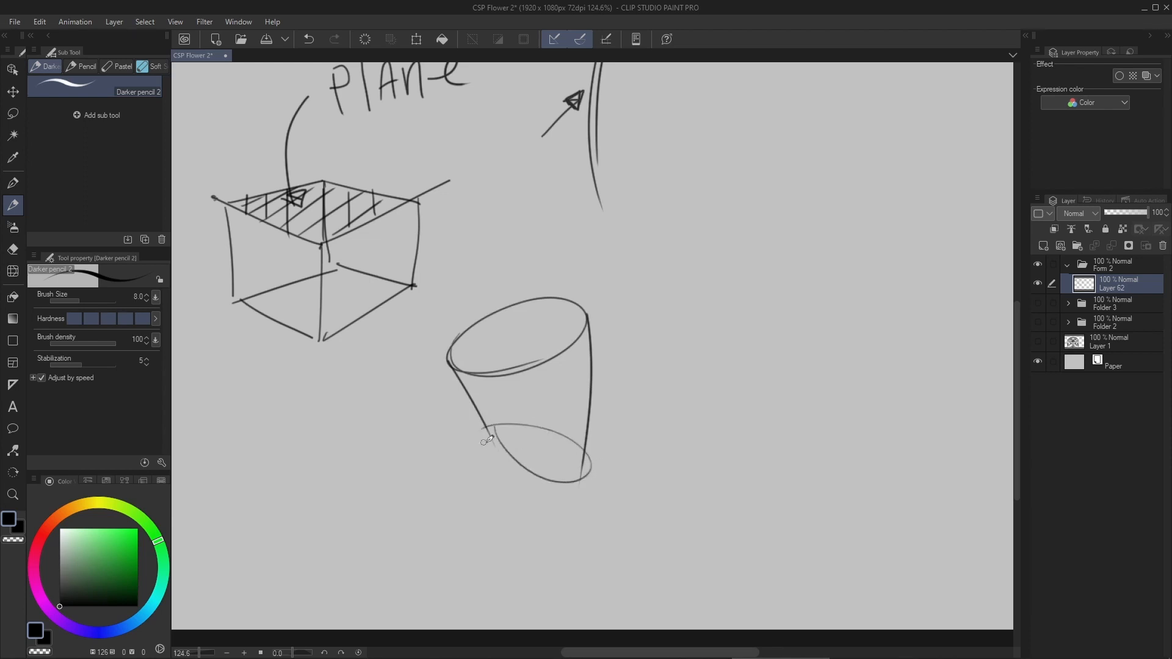
key("ctrl+z")
mouse_move(550, 480)
left_mouse_down()
mouse_move(532, 429)
mouse_move(570, 484)
left_mouse_up()
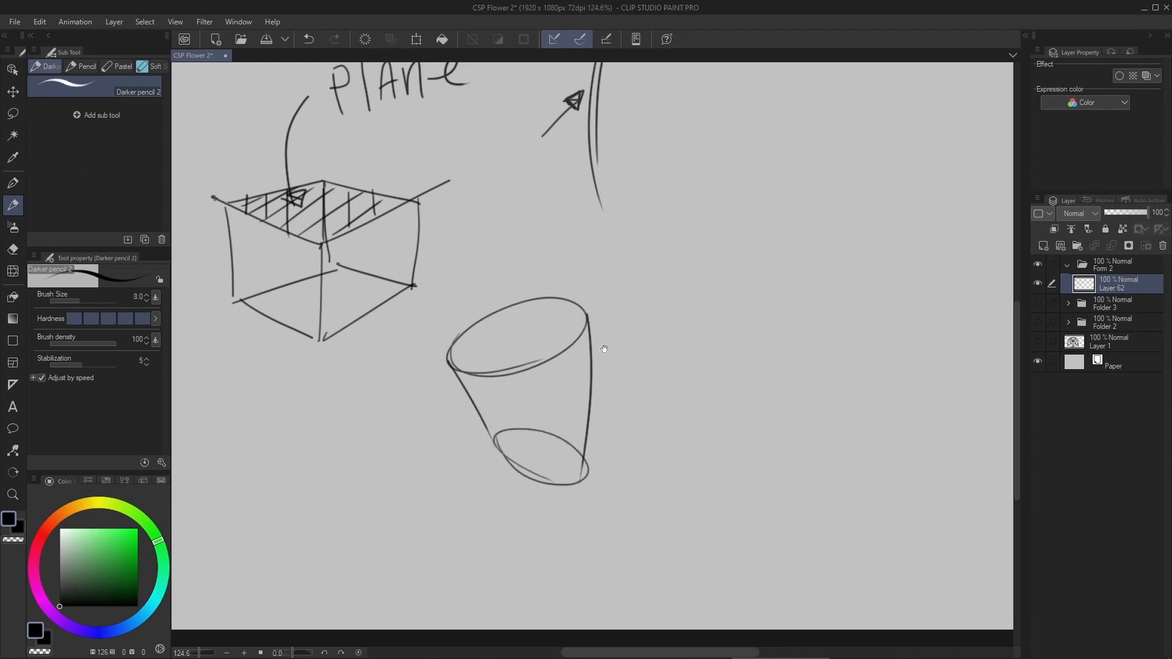
- Draw three curved contour lines across the tapered cylinder, wrapping around its form
left_click_drag(524, 353, 527, 294)
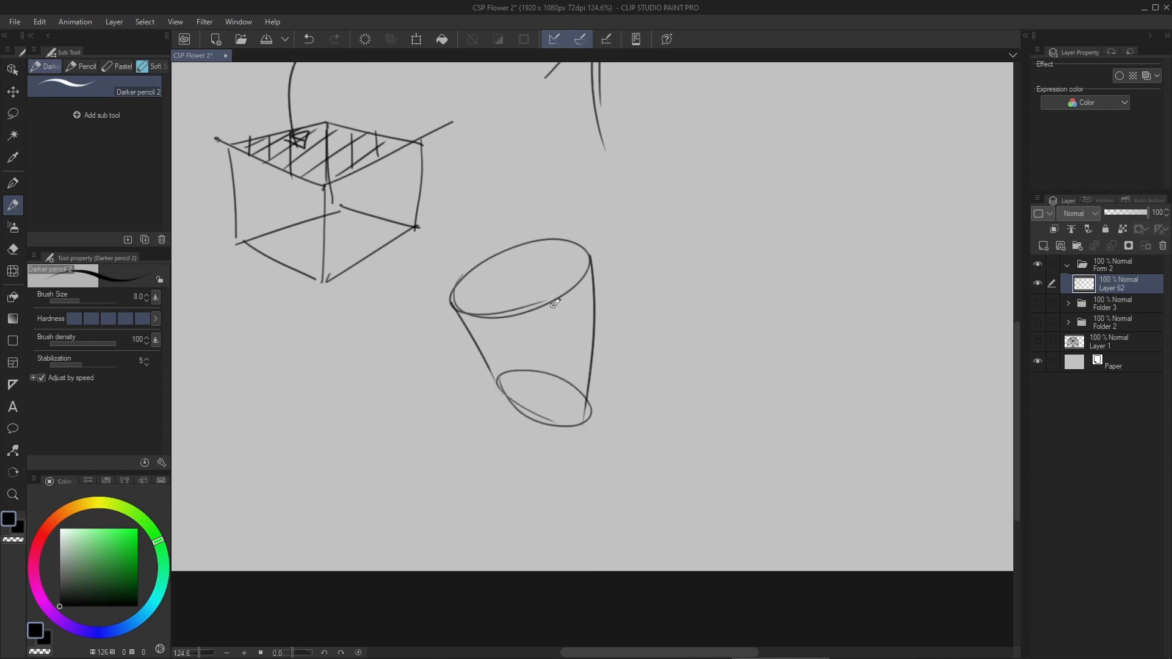
left_click_drag(539, 261, 525, 230)
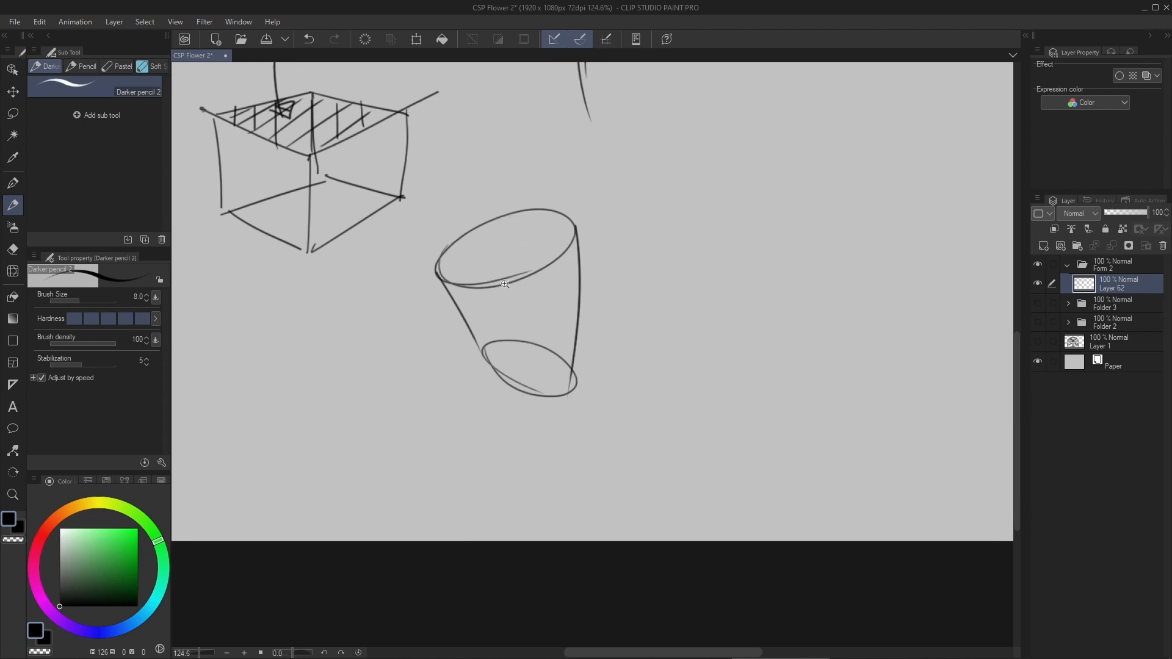
left_click_drag(503, 286, 526, 293)
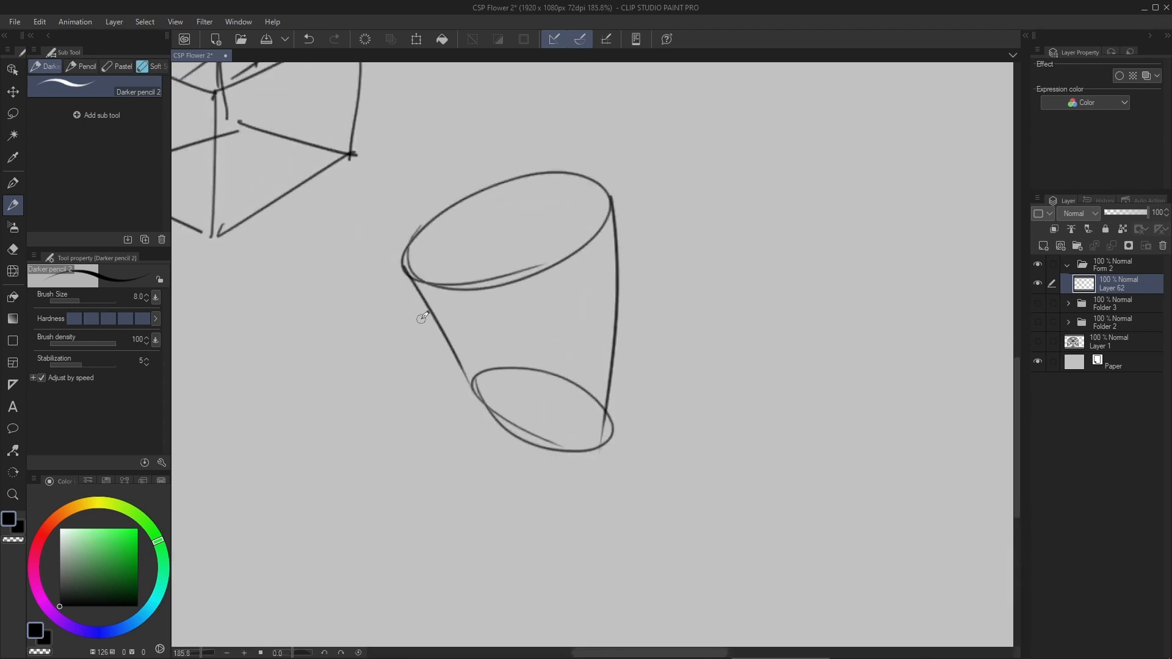
mouse_move(440, 327)
left_mouse_down()
mouse_move(566, 345)
mouse_move(618, 291)
left_mouse_up()
mouse_move(467, 365)
left_mouse_down()
mouse_move(591, 416)
mouse_move(623, 386)
left_mouse_up()
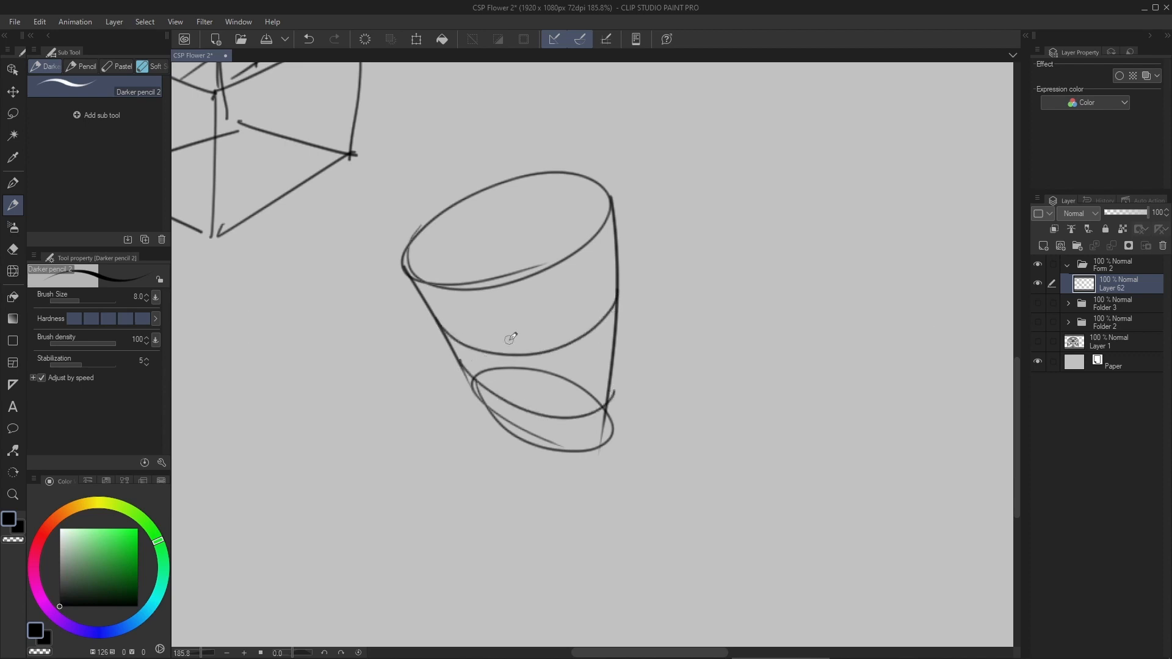
scroll(482, 324, "up", 1)
left_click_drag(428, 337, 600, 272)
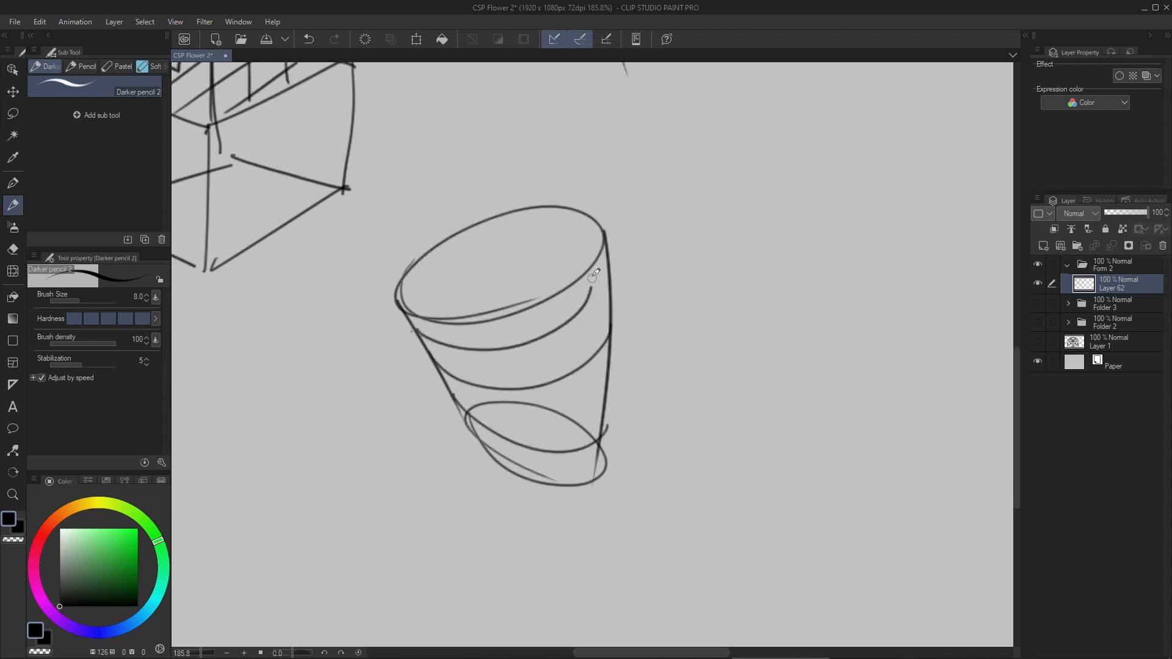
key("ctrl+z")
mouse_move(427, 337)
left_mouse_down()
mouse_move(595, 307)
mouse_move(608, 276)
left_mouse_up()
key("ctrl+z")
mouse_move(422, 334)
left_mouse_down()
mouse_move(607, 305)
mouse_move(618, 282)
left_mouse_up()
- Draw three curved lengthwise contour lines down the tapered cylinder to complete its surface grid
left_click_drag(448, 324, 502, 495)
mouse_move(514, 310)
left_mouse_down()
mouse_move(539, 432)
mouse_move(531, 512)
left_mouse_up()
key("ctrl+z")
key("ctrl+z")
left_click_drag(574, 283, 562, 513)
scroll(613, 341, "down", 10)
scroll(612, 340, "up", 9)
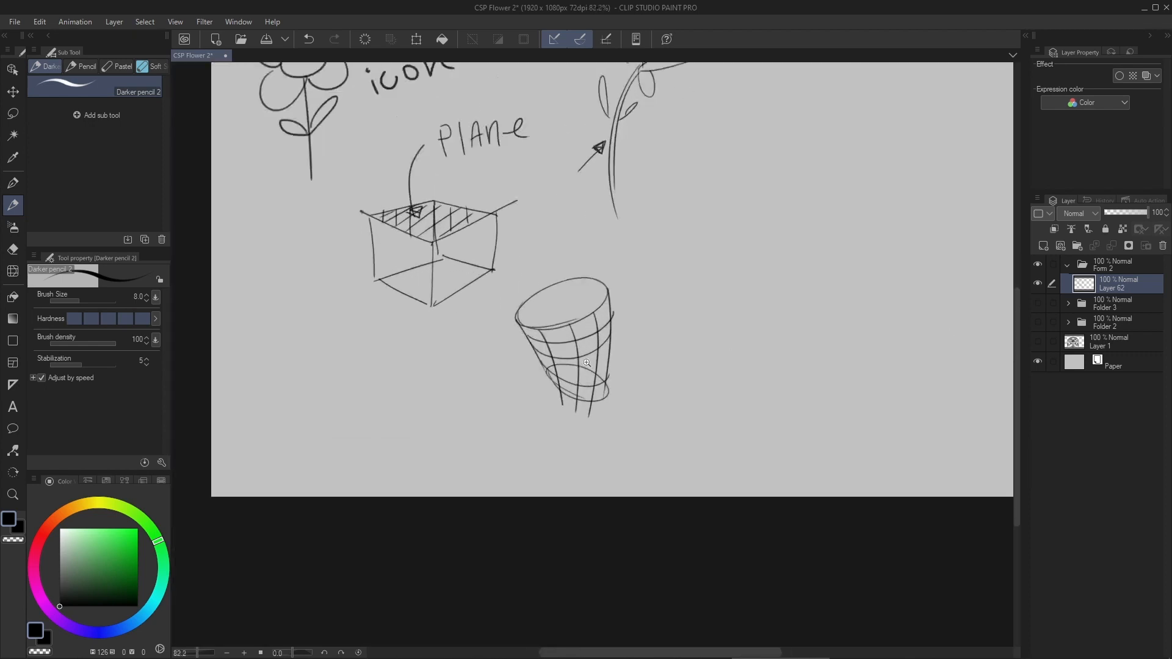
scroll(493, 285, "up", 1)
scroll(497, 287, "up", 1)
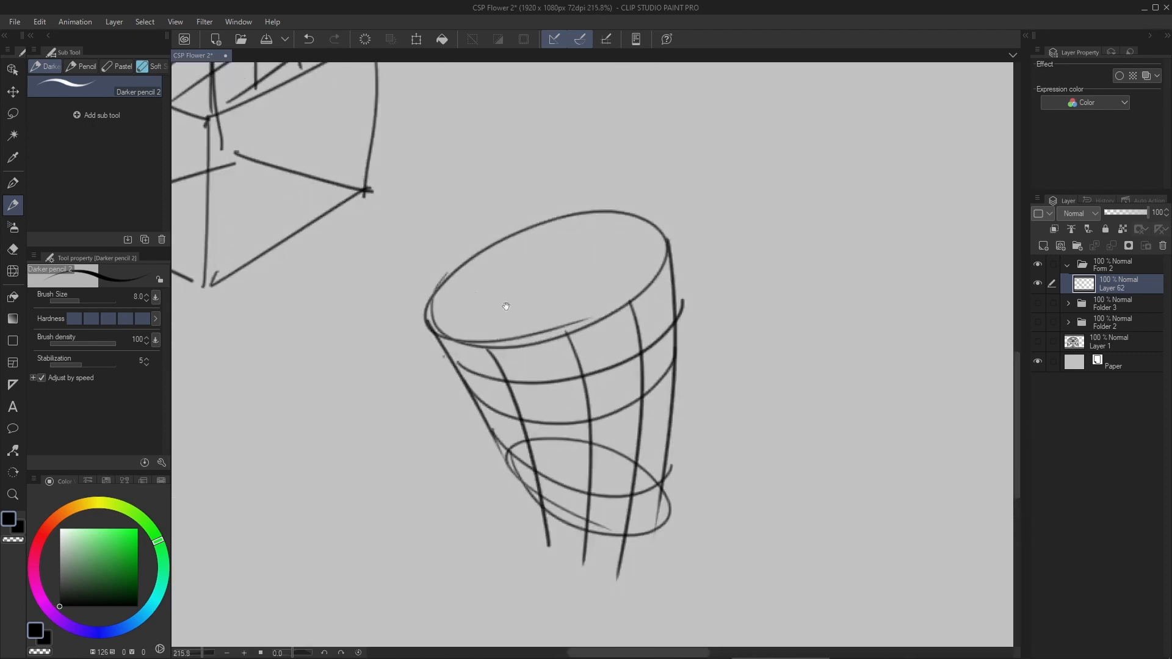
scroll(506, 306, "down", 3)
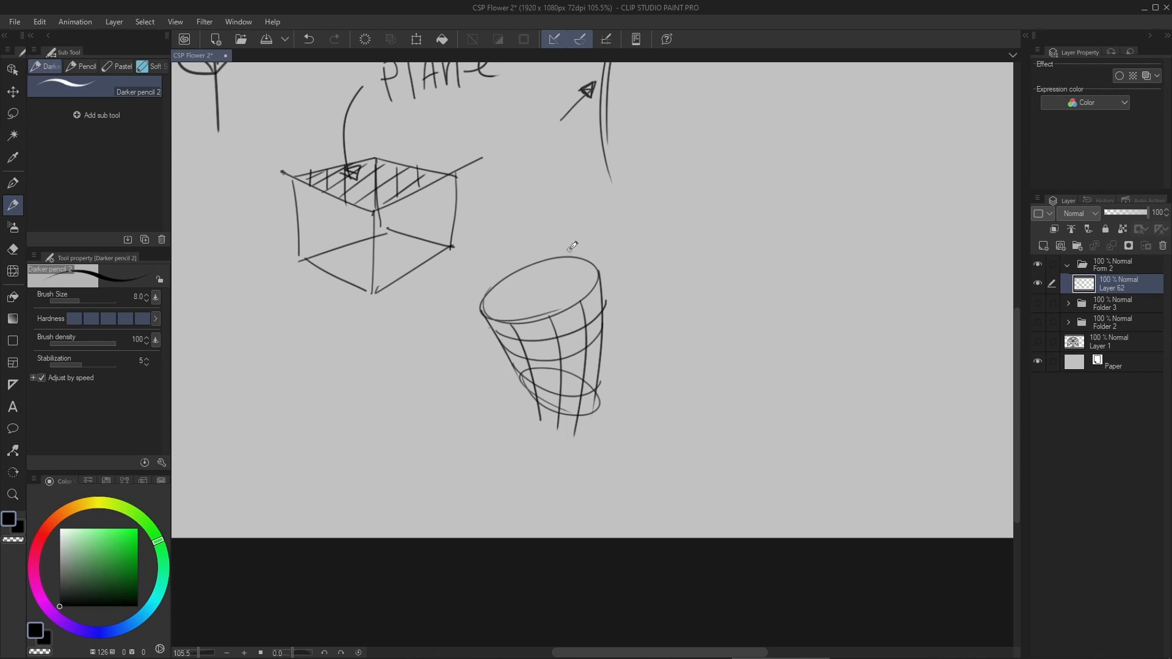
left_click_drag(427, 247, 603, 480)
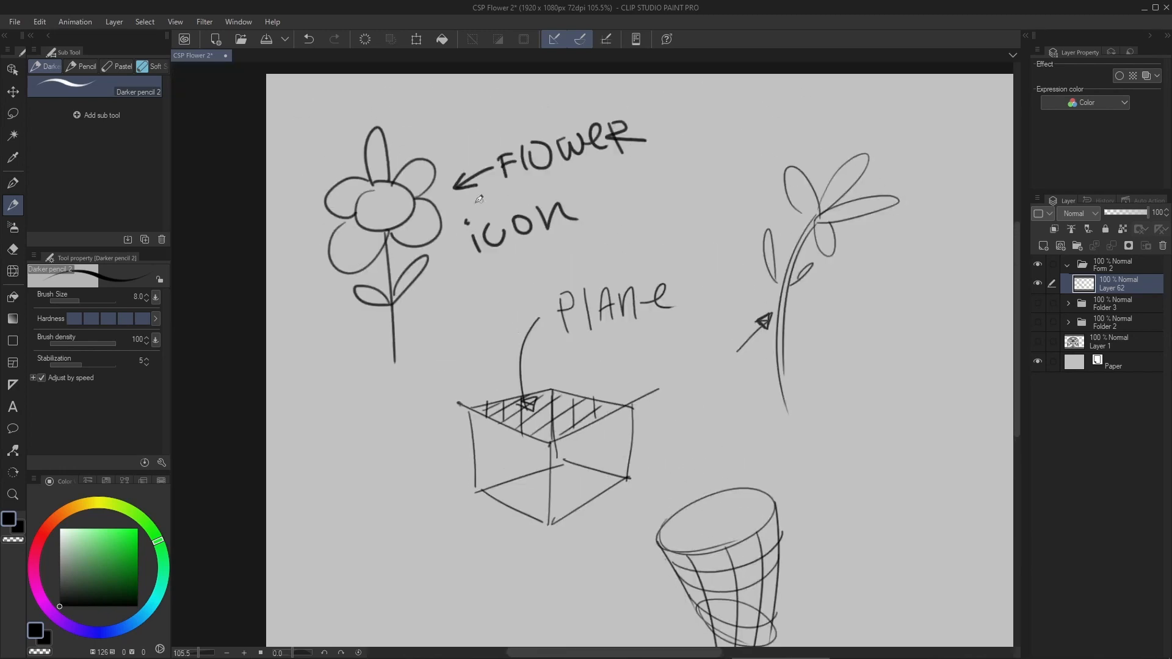
left_click_drag(459, 214, 514, 184)
key("ctrl+z")
left_click_drag(721, 377, 538, 302)
left_click_drag(734, 351, 646, 324)
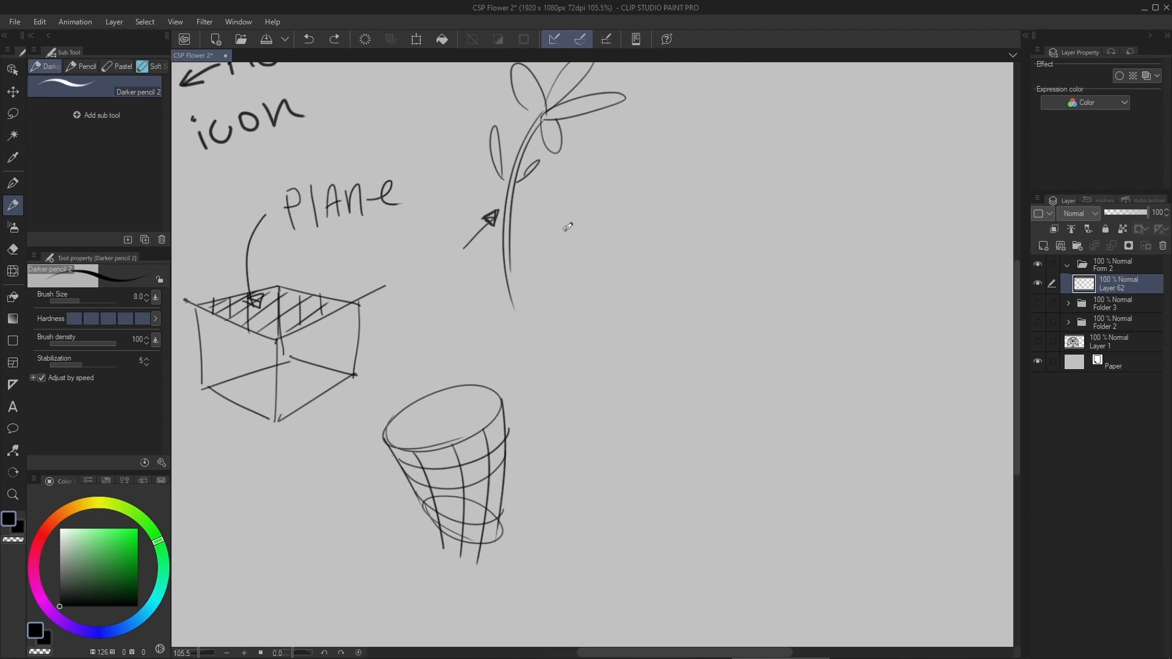
left_click_drag(527, 340, 498, 453)
mouse_move(492, 157)
left_mouse_down()
mouse_move(475, 244)
mouse_move(518, 141)
left_mouse_up()
key("ctrl+z")
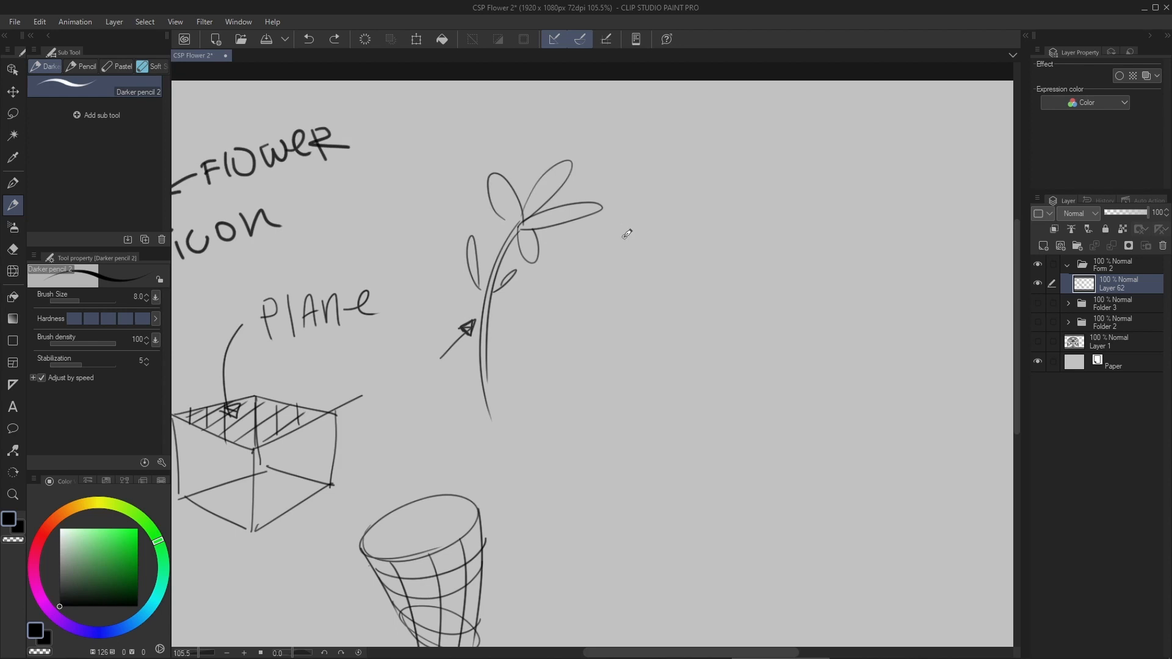
- Save the drawing with the empty area right of the second flower in view
left_click_drag(605, 281, 508, 280)
mouse_move(613, 249)
left_mouse_down()
mouse_move(500, 268)
mouse_move(518, 261)
left_mouse_up()
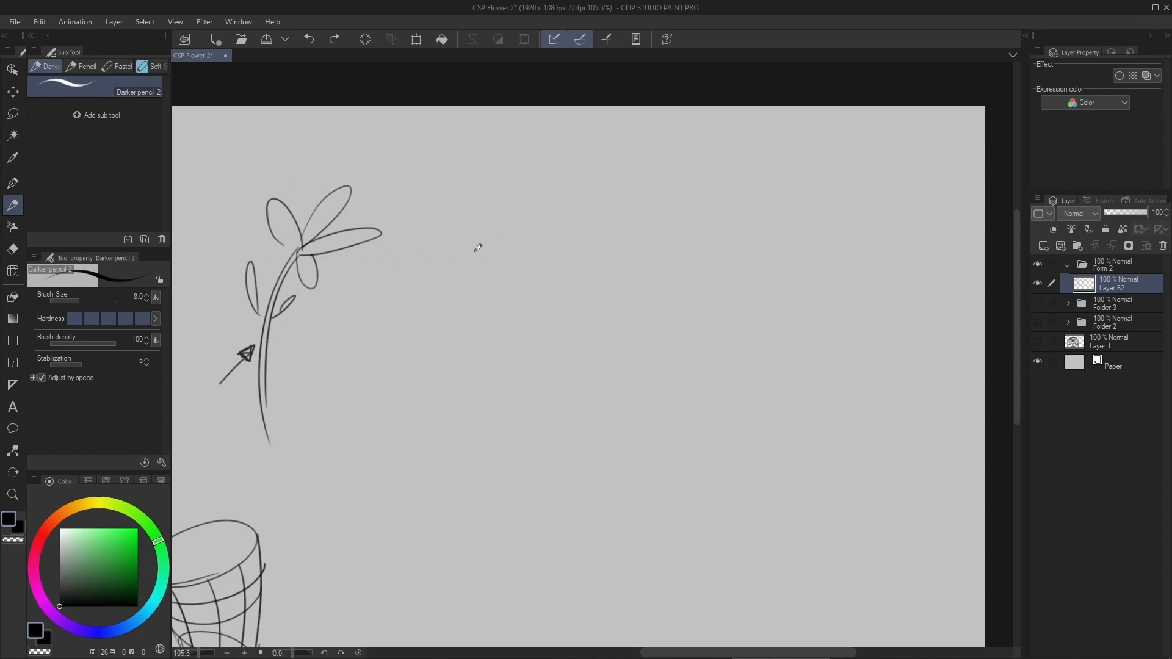
key("ctrl+s")
- Draw a wavy ribbon right of the second flower from two parallel S-curves joined by a line at each end
scroll(466, 241, "up", 3)
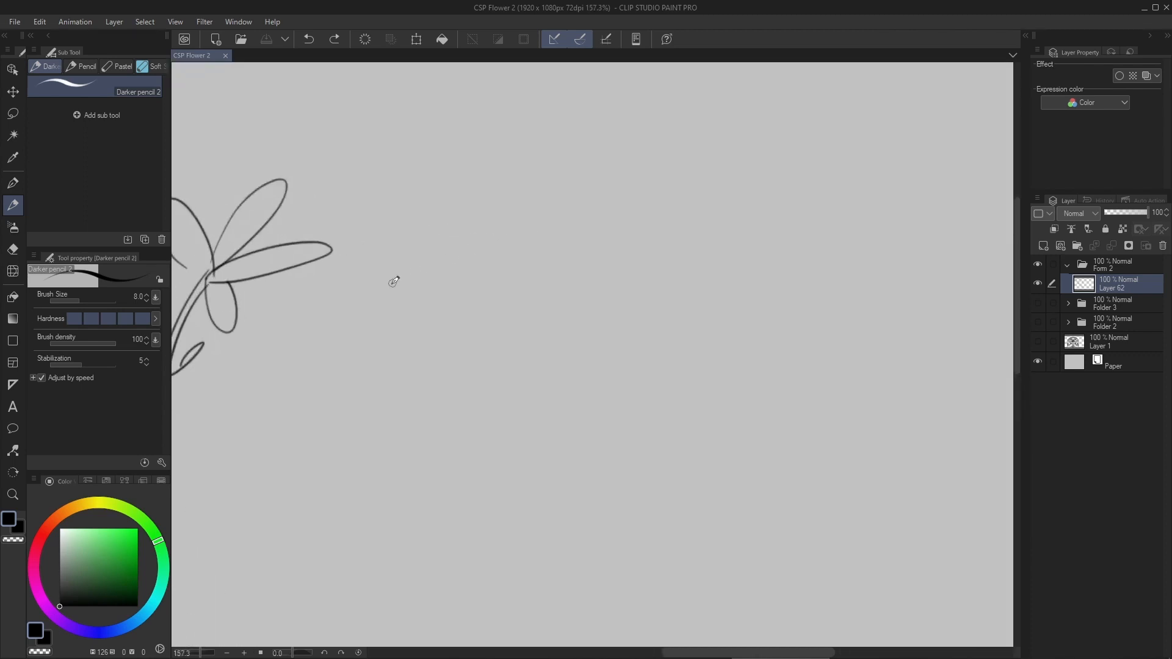
left_click_drag(380, 307, 638, 263)
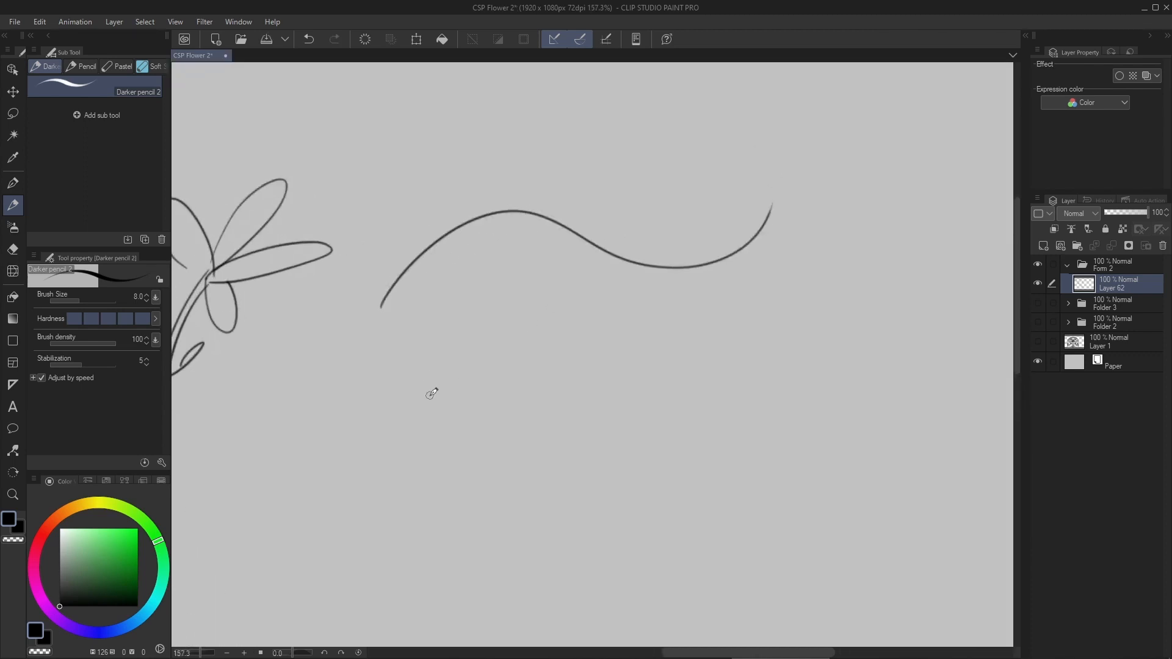
mouse_move(432, 394)
left_mouse_down()
mouse_move(465, 351)
mouse_move(683, 363)
mouse_move(787, 233)
mouse_move(804, 256)
left_mouse_up()
scroll(686, 226, "right", 3)
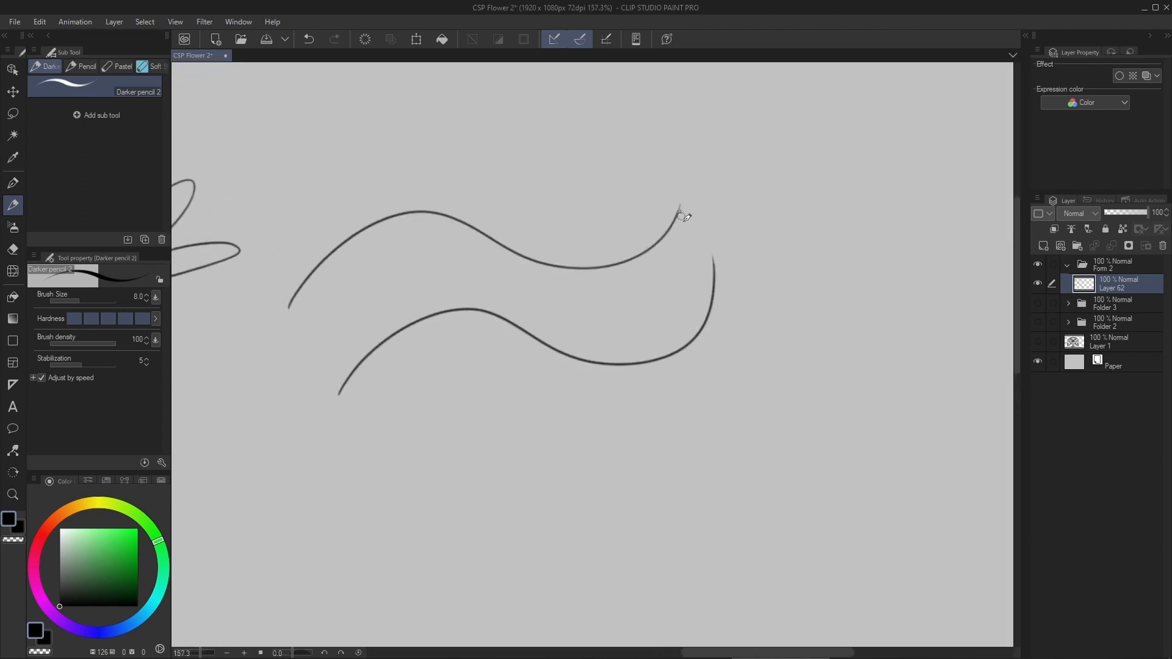
left_click_drag(679, 210, 708, 317)
left_click_drag(289, 307, 333, 394)
scroll(456, 295, "down", 5)
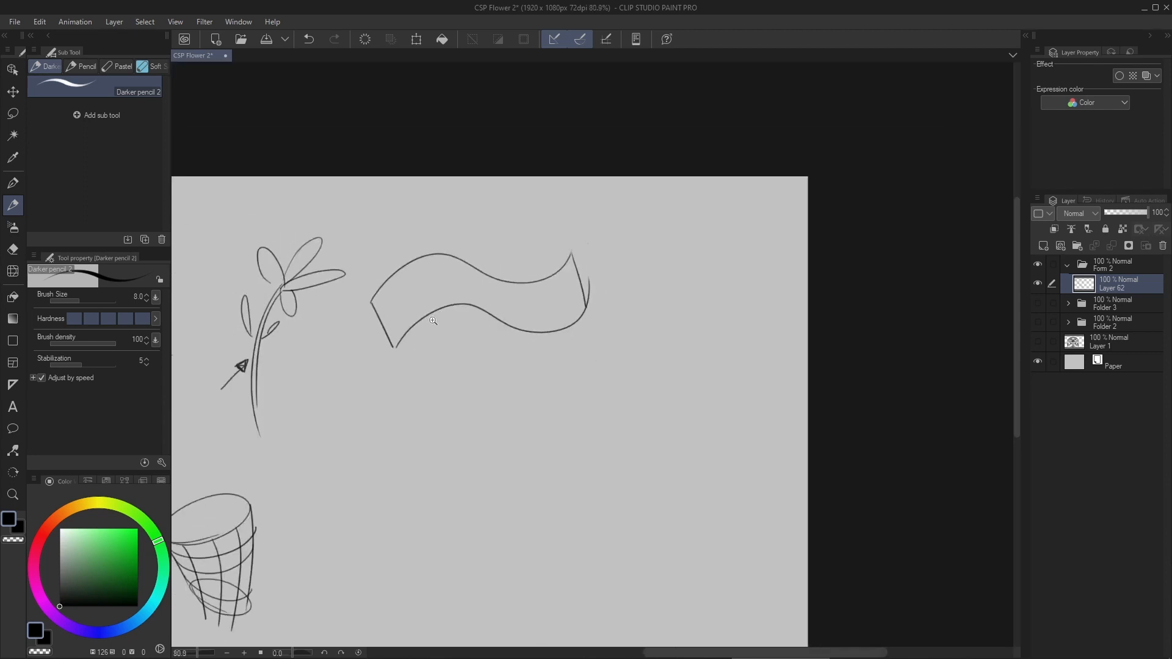
- Erase the stray line that overshoots the wavy ribbon's right end
scroll(457, 295, "up", 3)
scroll(464, 294, "left", 1)
scroll(689, 256, "up", 2)
key("e")
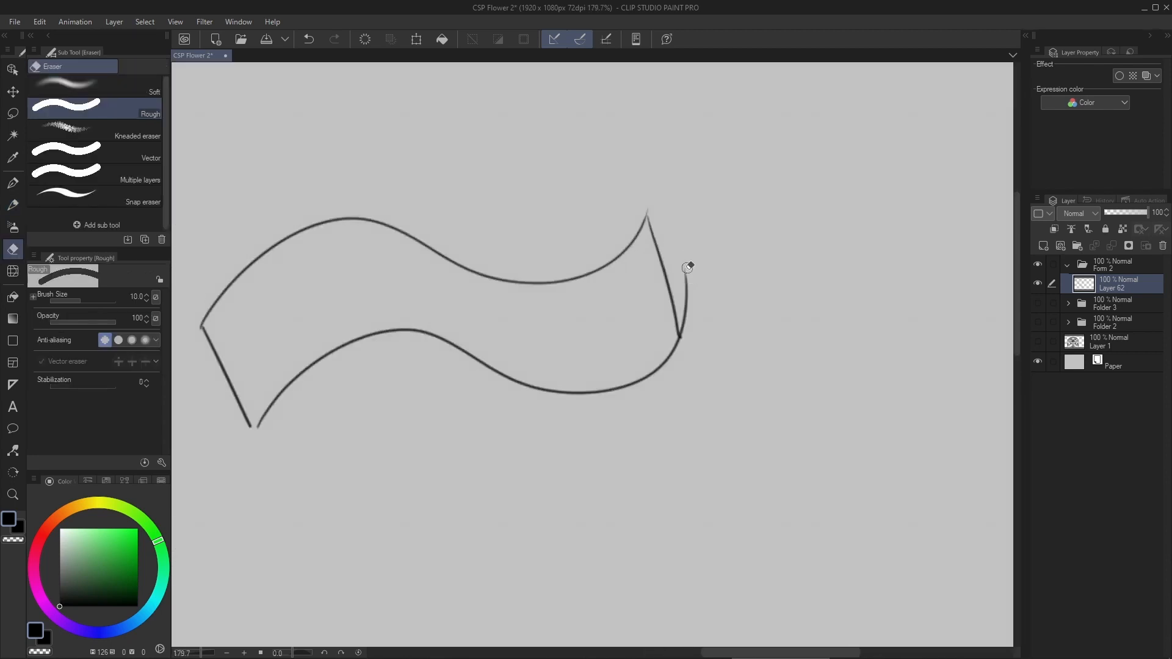
left_click_drag(688, 263, 696, 339)
key("p")
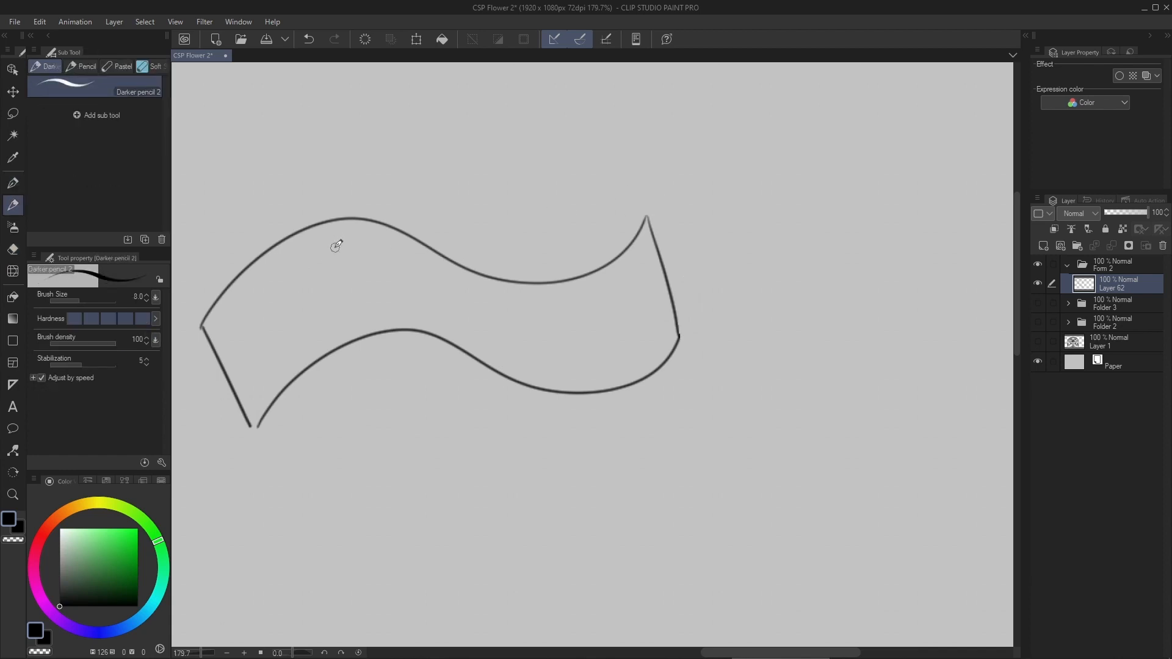
- Draw a second S-curve just above the ribbon's upper edge, joined to it by a short line at each end, to add thickness
mouse_move(270, 327)
left_mouse_down()
mouse_move(289, 303)
mouse_move(366, 296)
left_mouse_up()
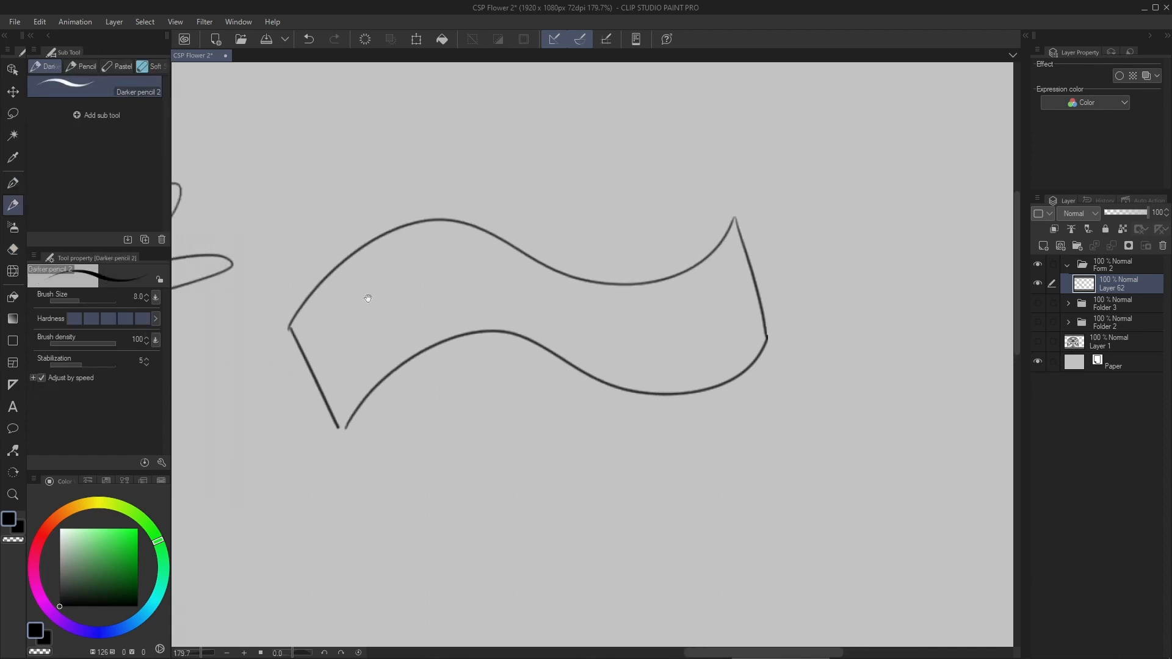
mouse_move(285, 221)
left_mouse_down()
mouse_move(269, 314)
mouse_move(289, 287)
mouse_move(389, 315)
left_mouse_up()
key("ctrl+z")
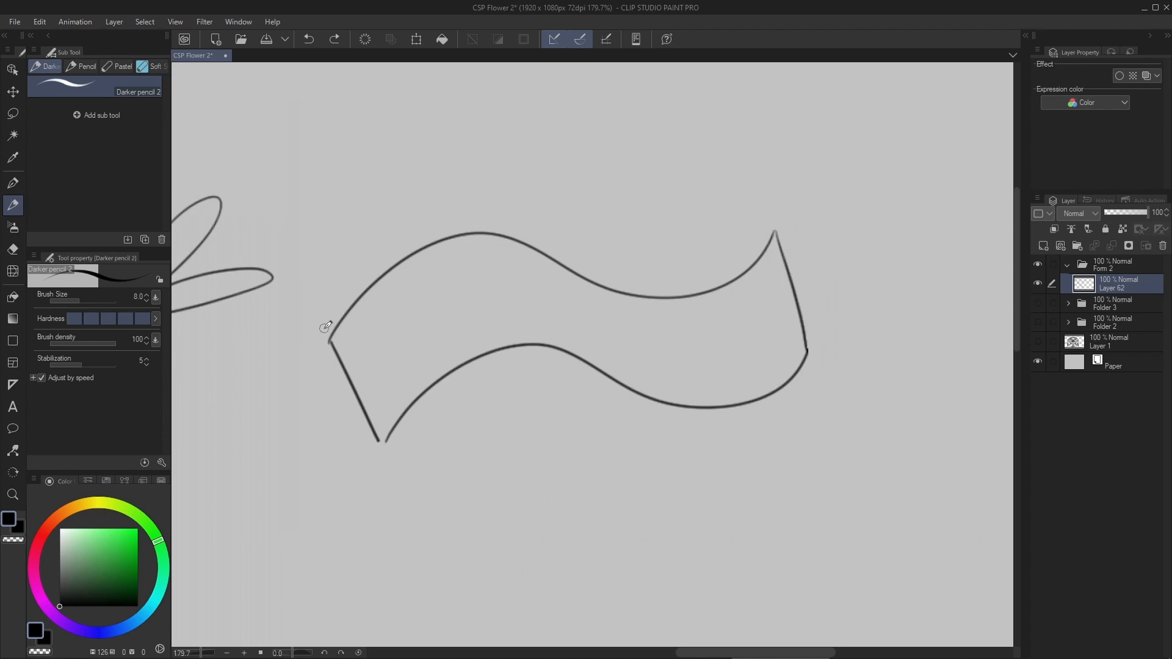
left_click(328, 338)
mouse_move(304, 337)
left_mouse_down()
mouse_move(345, 283)
mouse_move(433, 231)
mouse_move(506, 232)
left_mouse_up()
key("ctrl+z")
mouse_move(308, 332)
left_mouse_down()
mouse_move(344, 279)
mouse_move(432, 223)
mouse_move(534, 225)
mouse_move(668, 270)
mouse_move(760, 224)
left_mouse_up()
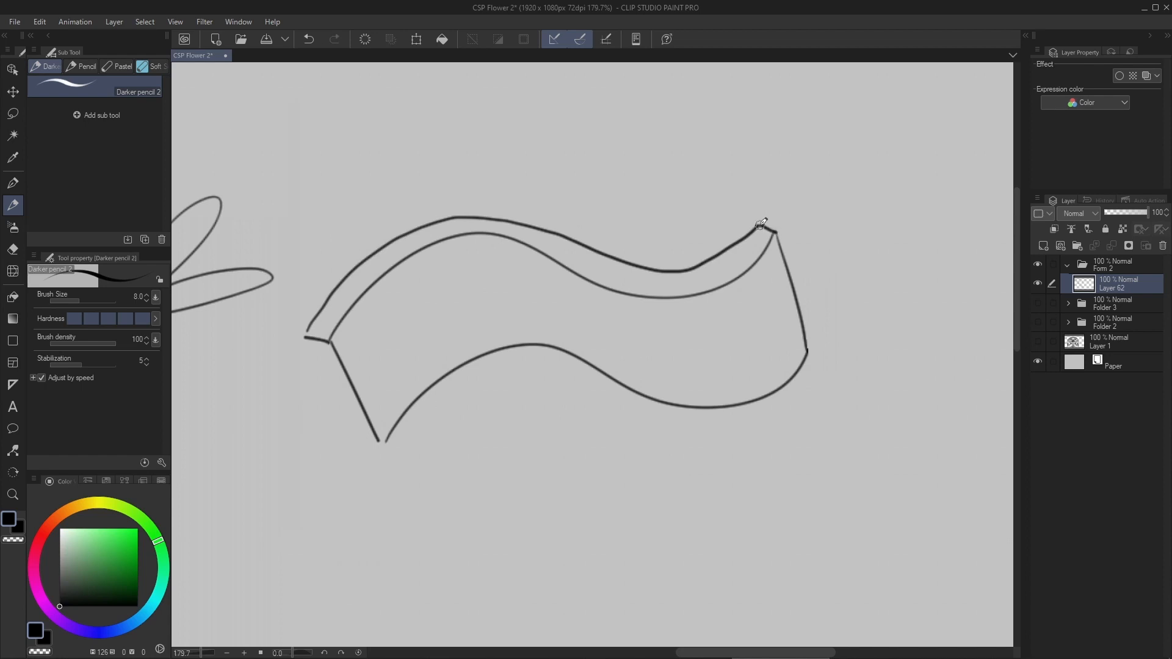
- Add thickness to the ribbon's left end with a parallel side line and a short line at its lower corner
left_click_drag(392, 361, 409, 332)
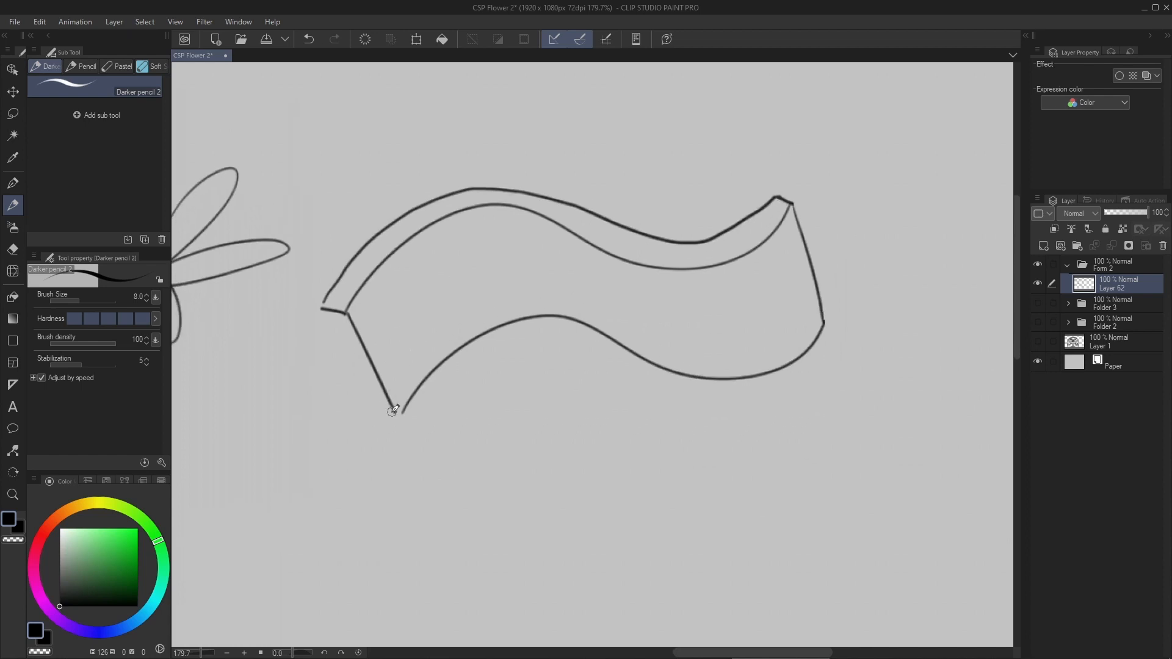
left_click_drag(394, 410, 364, 409)
left_click_drag(324, 315, 371, 401)
scroll(425, 307, "down", 6)
scroll(426, 307, "up", 3)
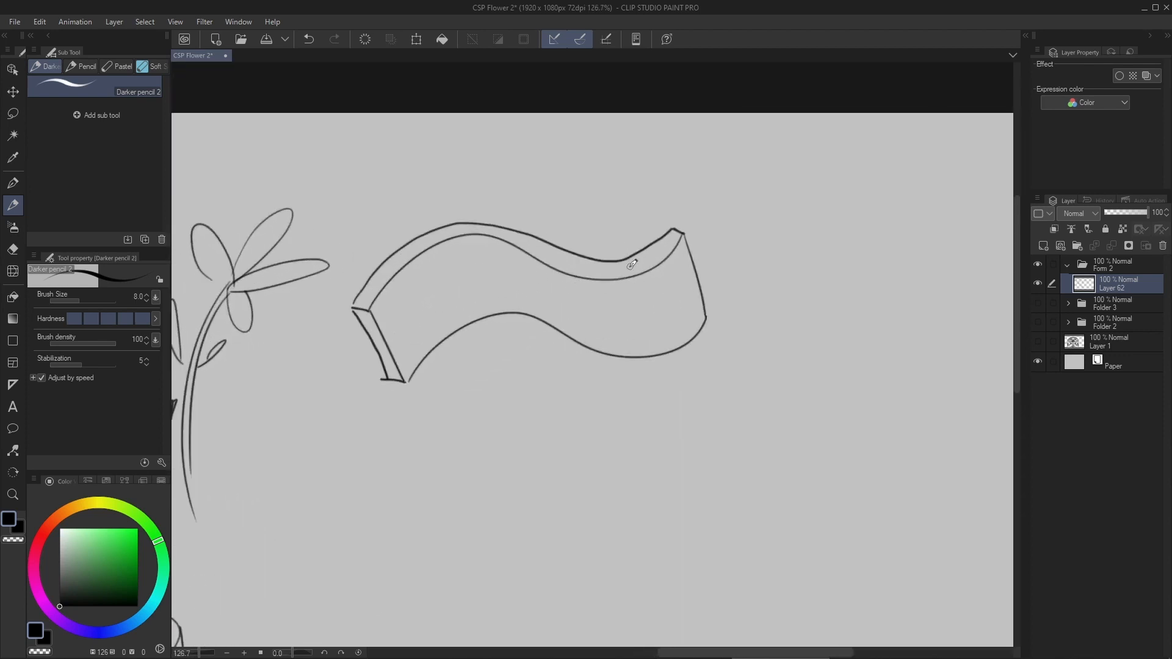
- Draw a wavy lengthwise contour line along the middle of the ribbon's face, from its left end to its right end
left_click_drag(442, 335, 456, 324)
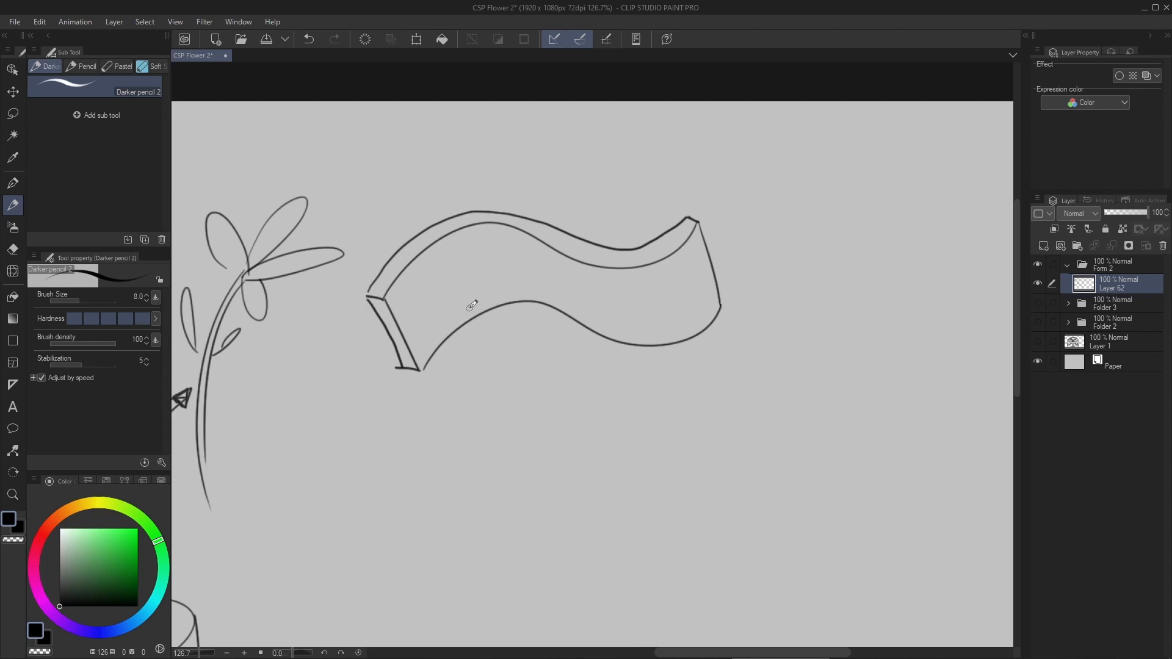
scroll(521, 282, "up", 3)
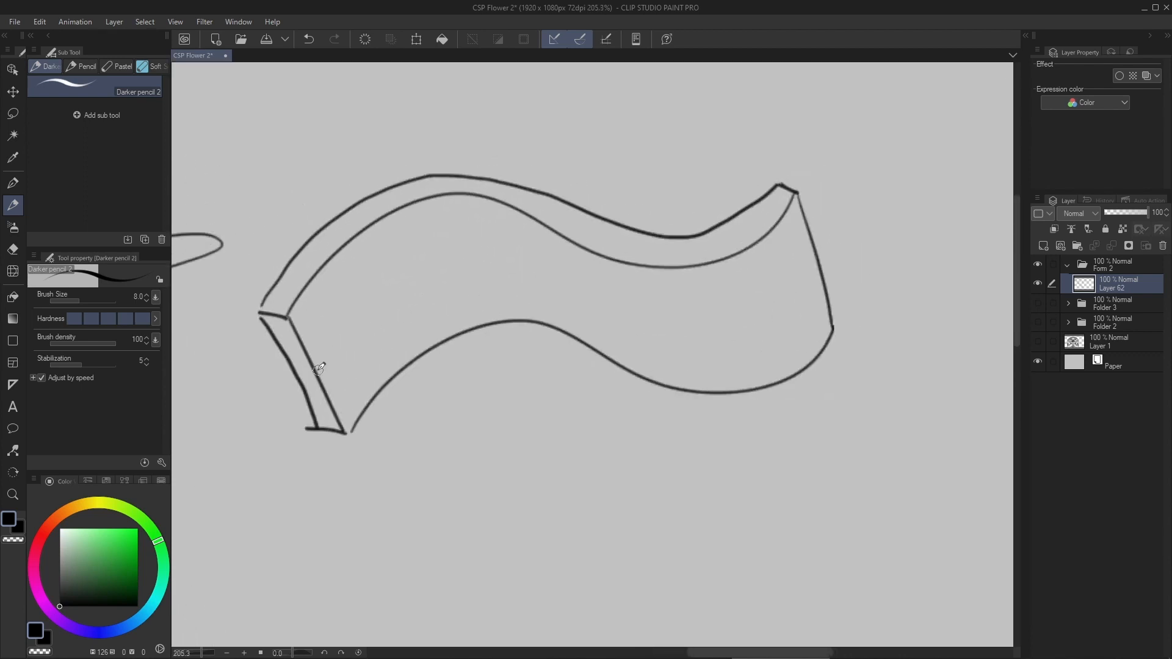
mouse_move(321, 365)
left_mouse_down()
mouse_move(402, 298)
mouse_move(452, 275)
mouse_move(581, 301)
left_mouse_up()
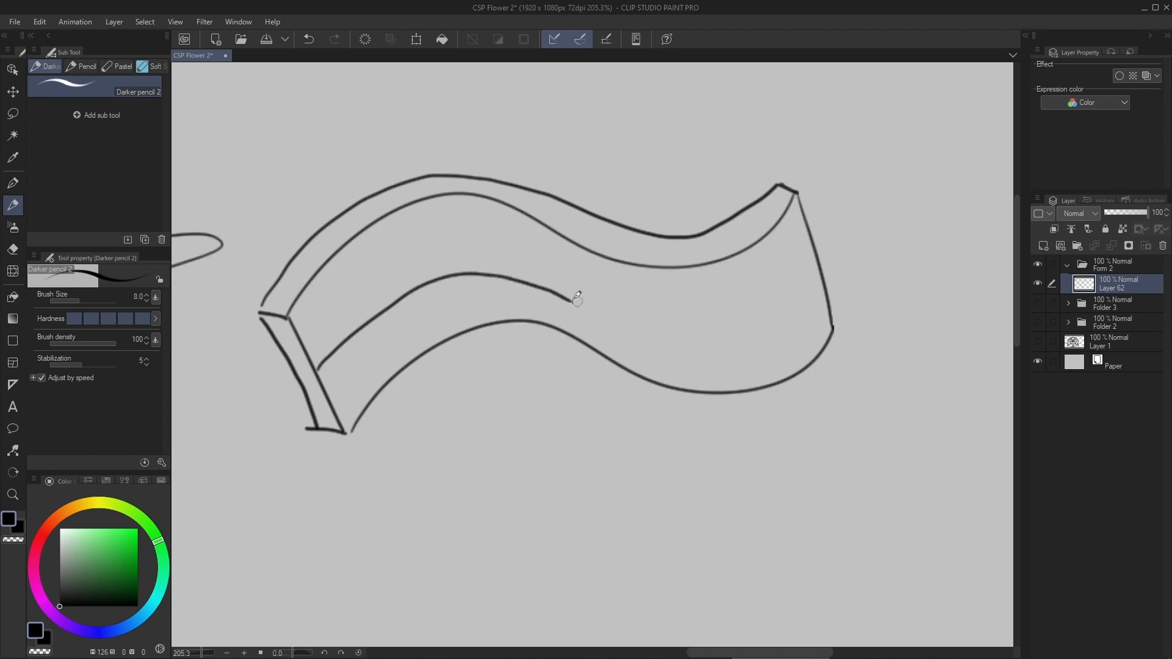
key("ctrl+z")
mouse_move(318, 366)
left_mouse_down()
mouse_move(418, 274)
mouse_move(492, 259)
mouse_move(610, 314)
mouse_move(706, 326)
mouse_move(785, 290)
mouse_move(826, 250)
left_mouse_up()
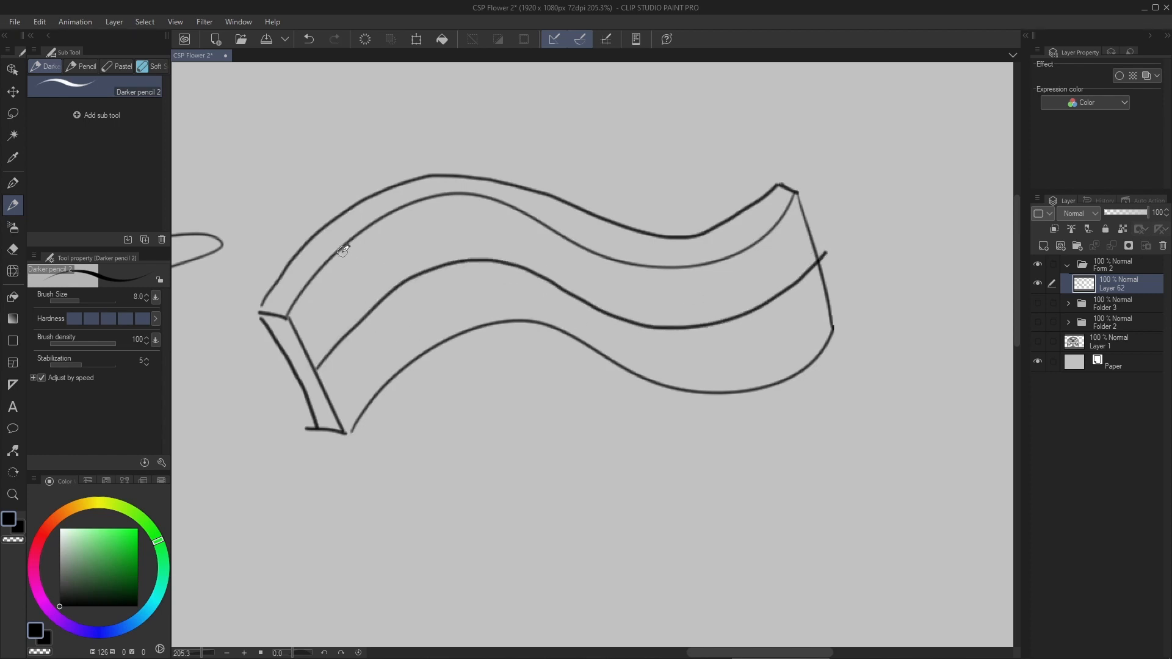
- Draw a slanted pointed petal below the ribbon, with an inner line following its left edge to form a thin rim
scroll(629, 335, "down", 5)
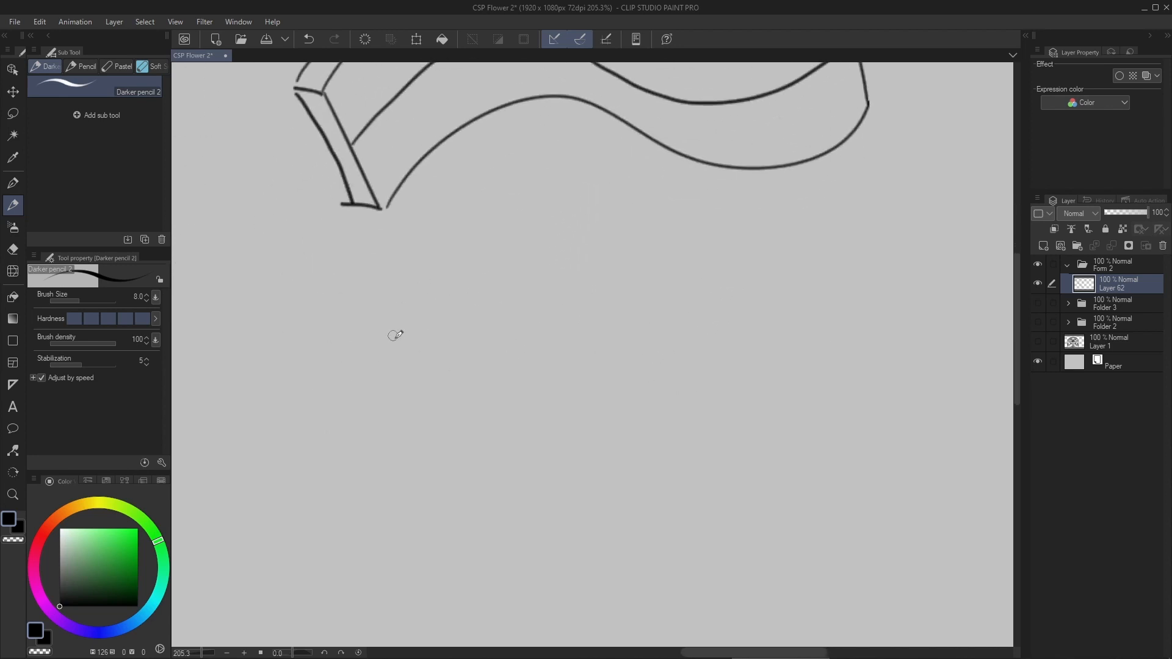
left_click_drag(461, 370, 477, 365)
left_click_drag(395, 401, 431, 388)
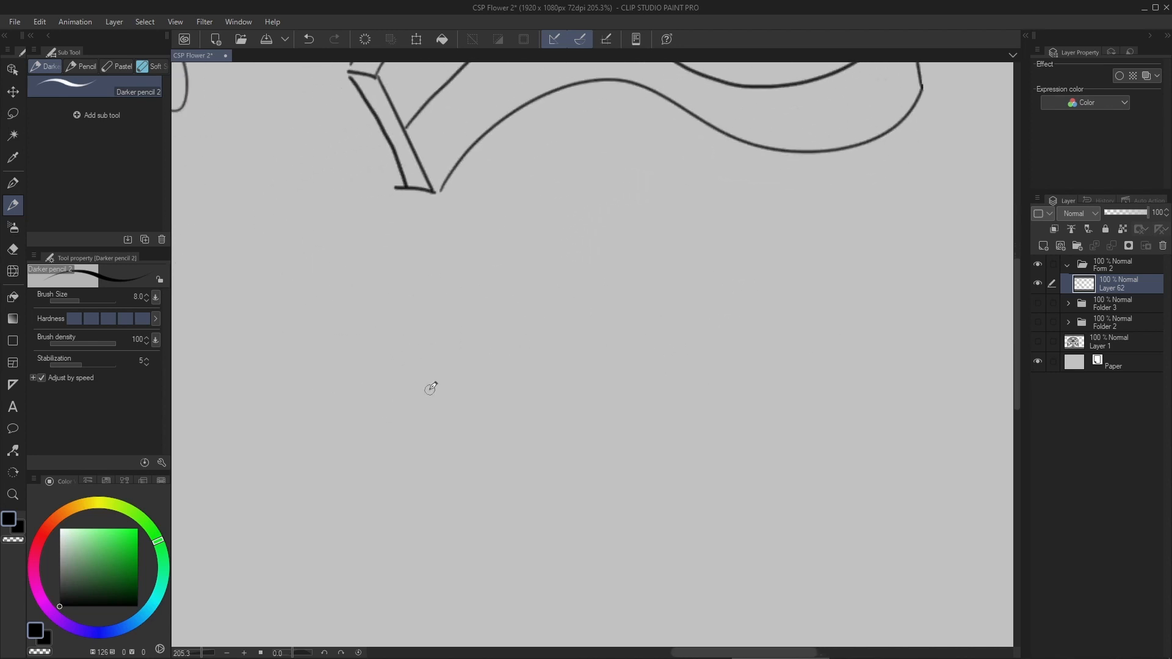
mouse_move(444, 469)
left_mouse_down()
mouse_move(507, 263)
mouse_move(571, 231)
mouse_move(578, 315)
mouse_move(455, 467)
left_mouse_up()
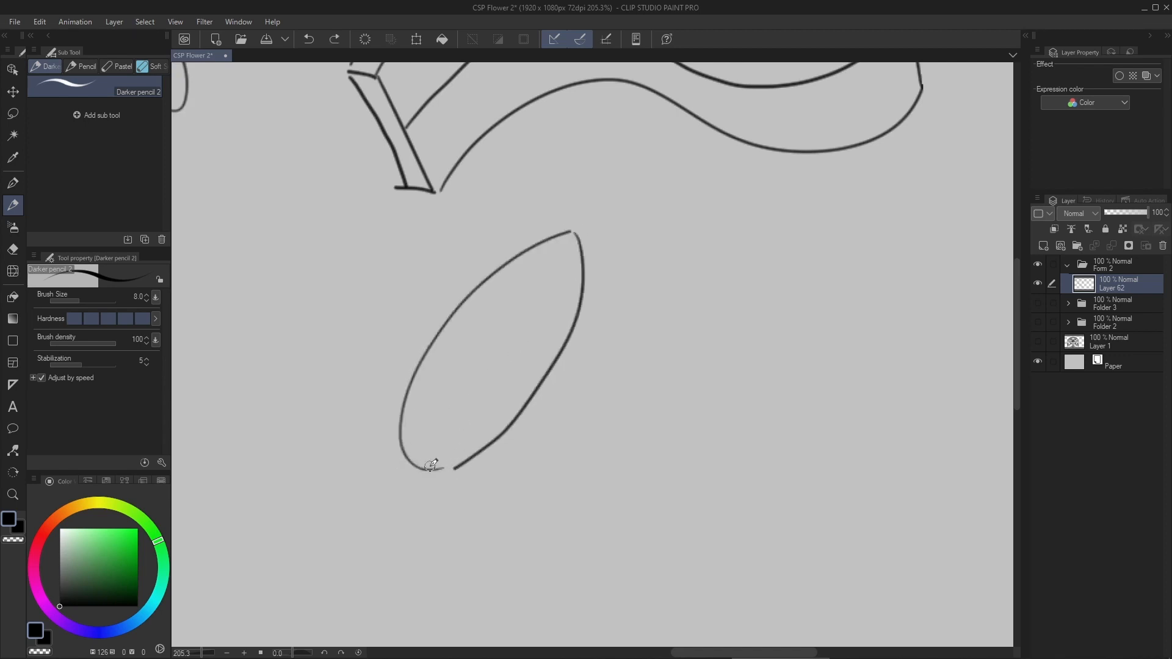
left_click_drag(434, 466, 483, 444)
mouse_move(426, 468)
left_mouse_down()
mouse_move(416, 404)
mouse_move(517, 270)
mouse_move(572, 232)
left_mouse_up()
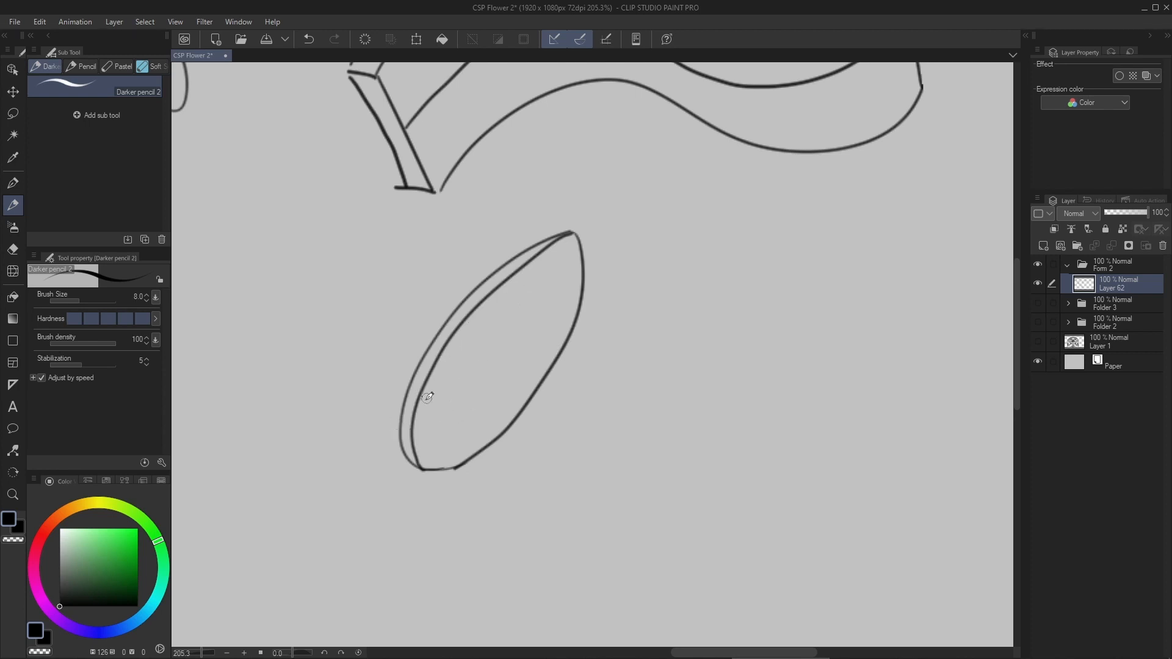
- Draw four curved contour lines across the petal's inner face so that it looks concave
mouse_move(422, 393)
left_mouse_down()
mouse_move(430, 428)
mouse_move(486, 441)
left_mouse_up()
mouse_move(421, 395)
left_mouse_down()
mouse_move(473, 453)
mouse_move(487, 448)
left_mouse_up()
mouse_move(464, 327)
left_mouse_down()
mouse_move(503, 403)
mouse_move(527, 397)
left_mouse_up()
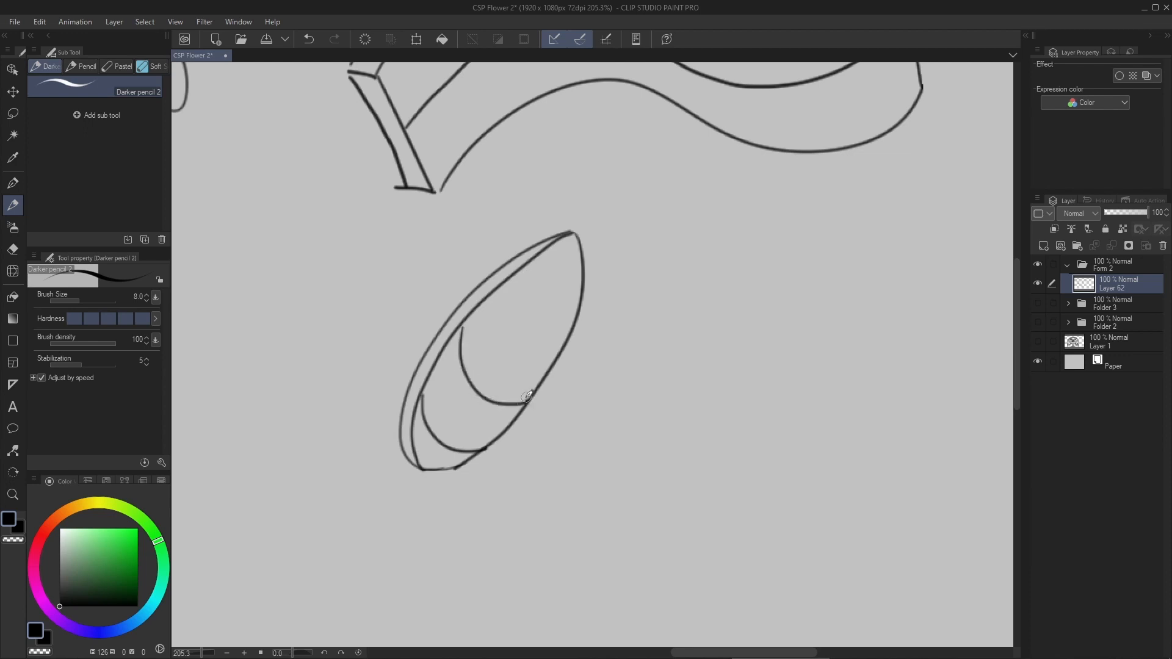
left_click_drag(500, 288, 565, 350)
mouse_move(535, 259)
left_mouse_down()
mouse_move(538, 280)
mouse_move(585, 296)
left_mouse_up()
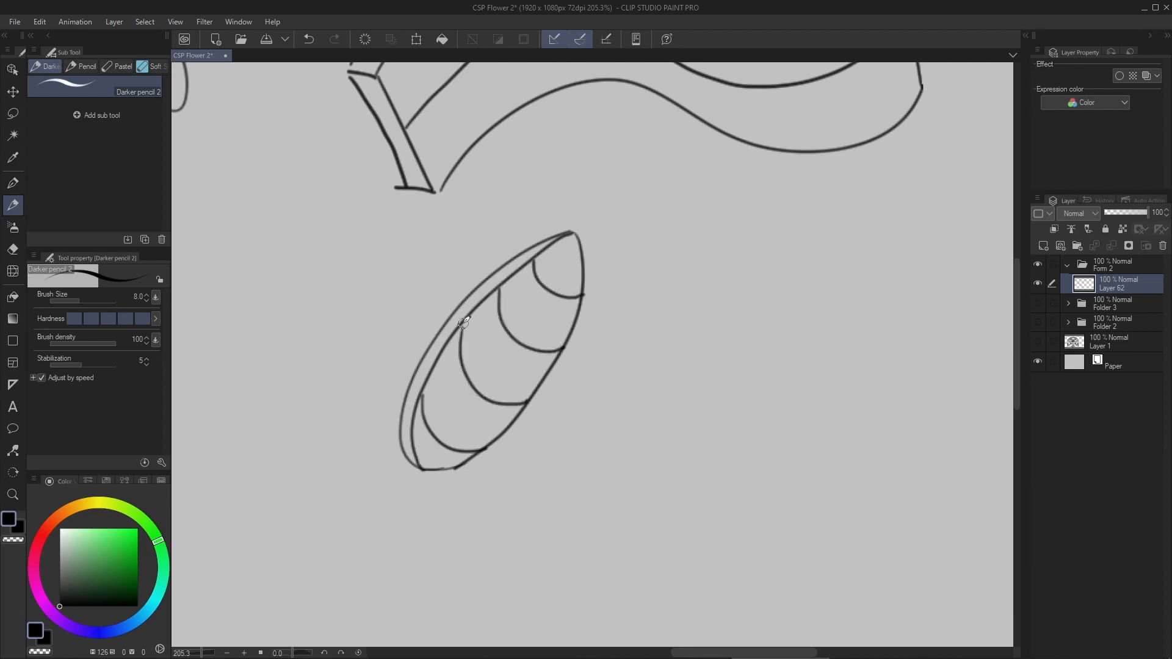
- Continue the contours across the petal's rim with short lines and draw a lengthwise midline from base to tip
left_click_drag(446, 320, 459, 322)
left_click_drag(407, 389, 422, 389)
mouse_move(488, 278)
left_mouse_down()
mouse_move(502, 286)
mouse_move(534, 261)
left_mouse_up()
mouse_move(422, 462)
left_mouse_down()
mouse_move(572, 254)
mouse_move(424, 462)
mouse_move(575, 245)
left_mouse_up()
key("ctrl+z")
key("ctrl+z")
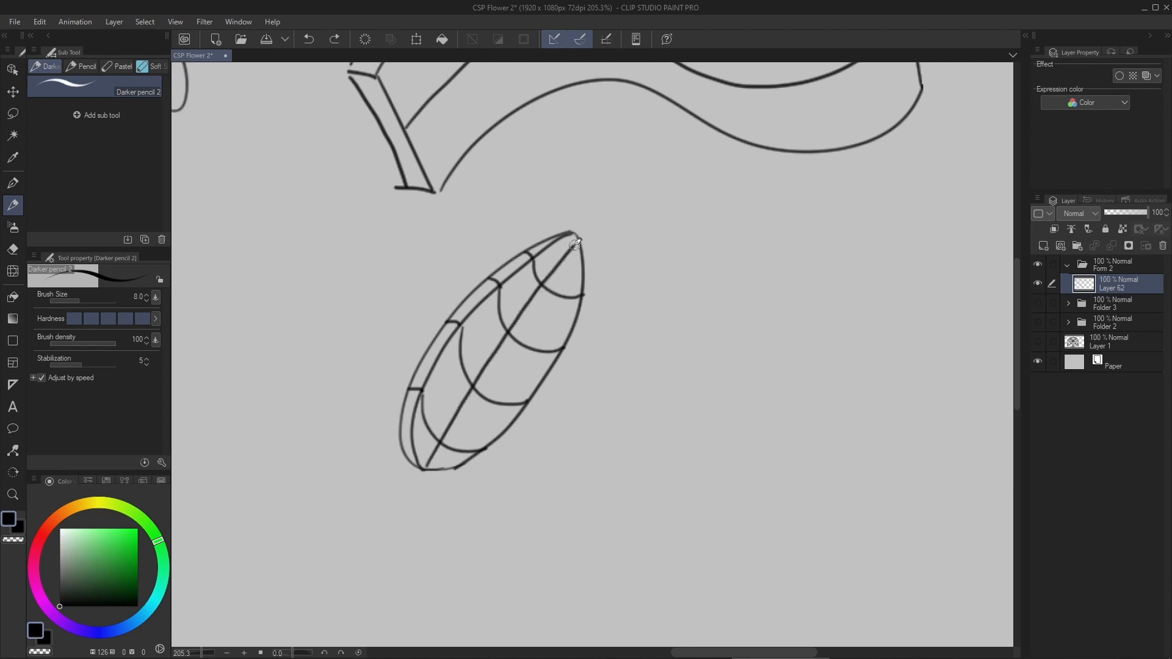
- Set the brush size to 5 and draw an arrow pointing at the petal from its lower right
left_click_drag(551, 352, 531, 379)
mouse_move(508, 389)
left_mouse_down()
mouse_move(485, 400)
mouse_move(512, 433)
left_mouse_up()
key("bracketright")
key("bracketright")
key("bracketright")
key("bracketright")
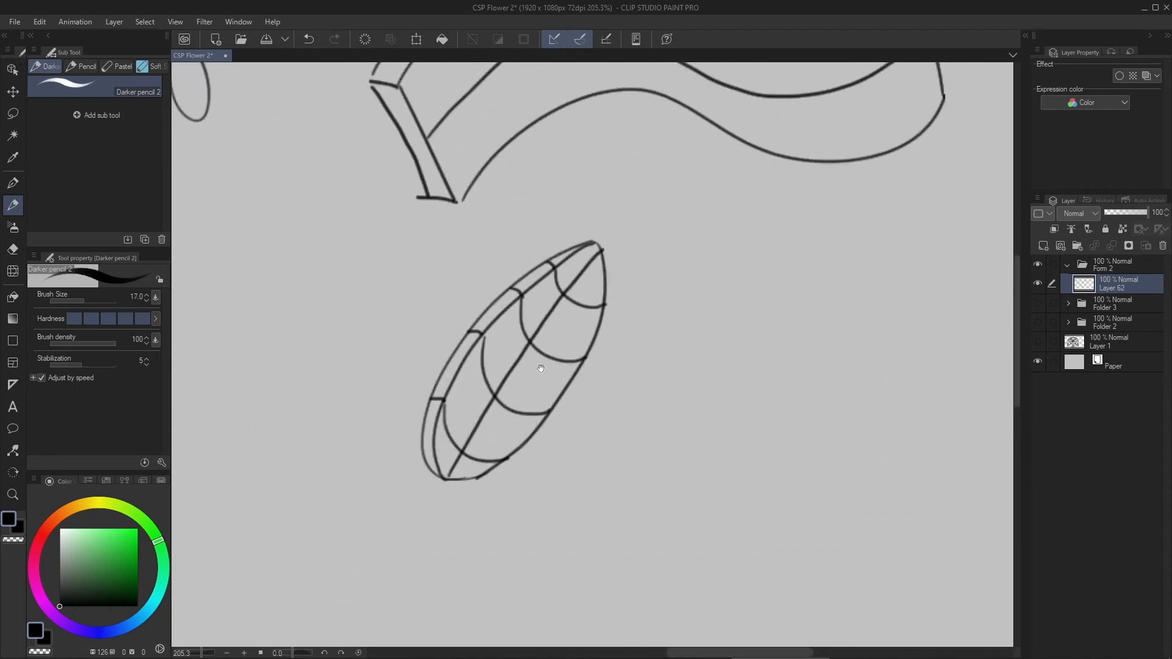
key("bracketleft")
key("bracketleft")
key("bracketleft")
key("bracketleft")
key("bracketleft")
key("bracketleft")
key("bracketleft")
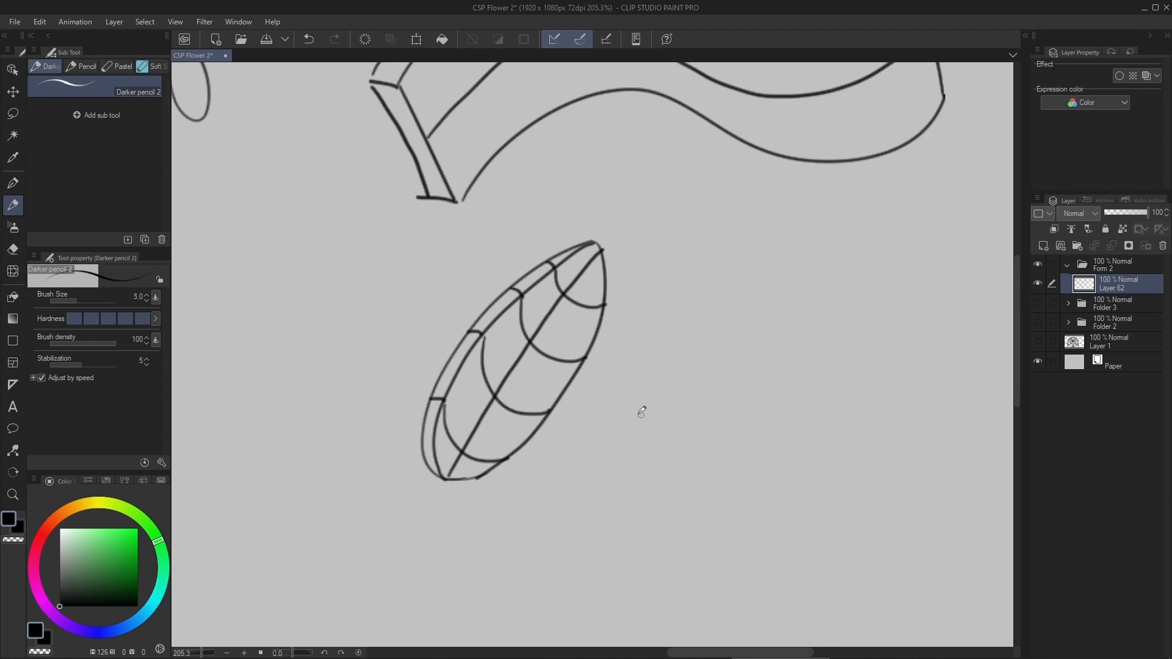
left_click_drag(624, 411, 743, 450)
mouse_move(637, 434)
left_mouse_down()
mouse_move(623, 409)
mouse_move(627, 436)
mouse_move(645, 408)
left_mouse_up()
- Set the brush size to 15 and fill the petal's left rim with dark strokes from base to tip
key("bracketright")
key("bracketright")
key("bracketright")
key("bracketright")
key("bracketright")
key("bracketright")
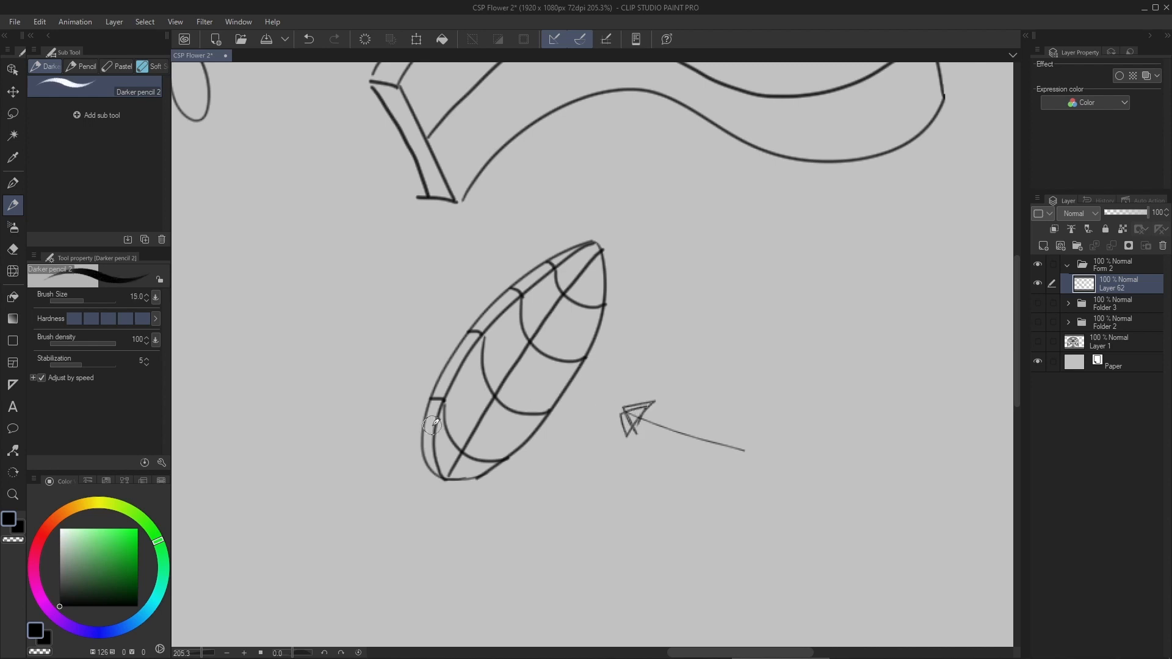
mouse_move(436, 473)
left_mouse_down()
mouse_move(432, 437)
mouse_move(455, 361)
left_mouse_up()
key("ctrl+z")
mouse_move(436, 470)
left_mouse_down()
mouse_move(428, 440)
mouse_move(456, 365)
mouse_move(430, 415)
mouse_move(446, 372)
mouse_move(516, 295)
mouse_move(475, 327)
mouse_move(589, 242)
left_mouse_up()
key("ctrl+z")
key("ctrl+z")
left_click_drag(517, 294, 581, 252)
key("ctrl+z")
left_click_drag(512, 300, 590, 243)
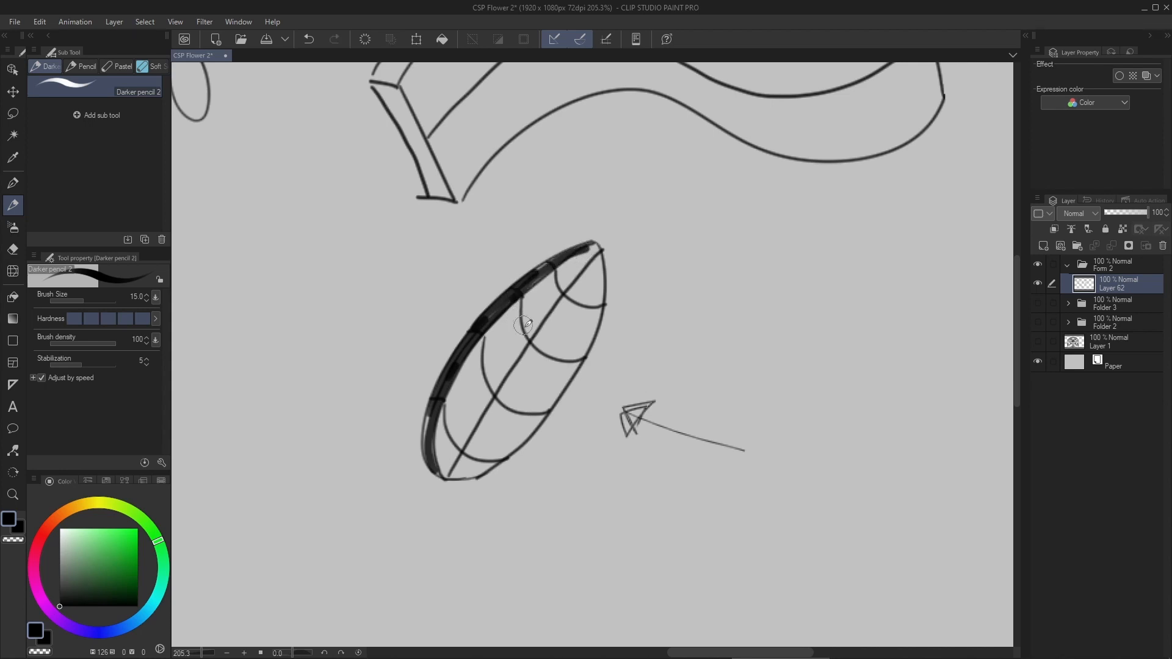
- Reduce the pencil's brush size to 7, handwrite "3D" left of the petal, and save the drawing
scroll(543, 363, "down", 5)
scroll(552, 379, "up", 4)
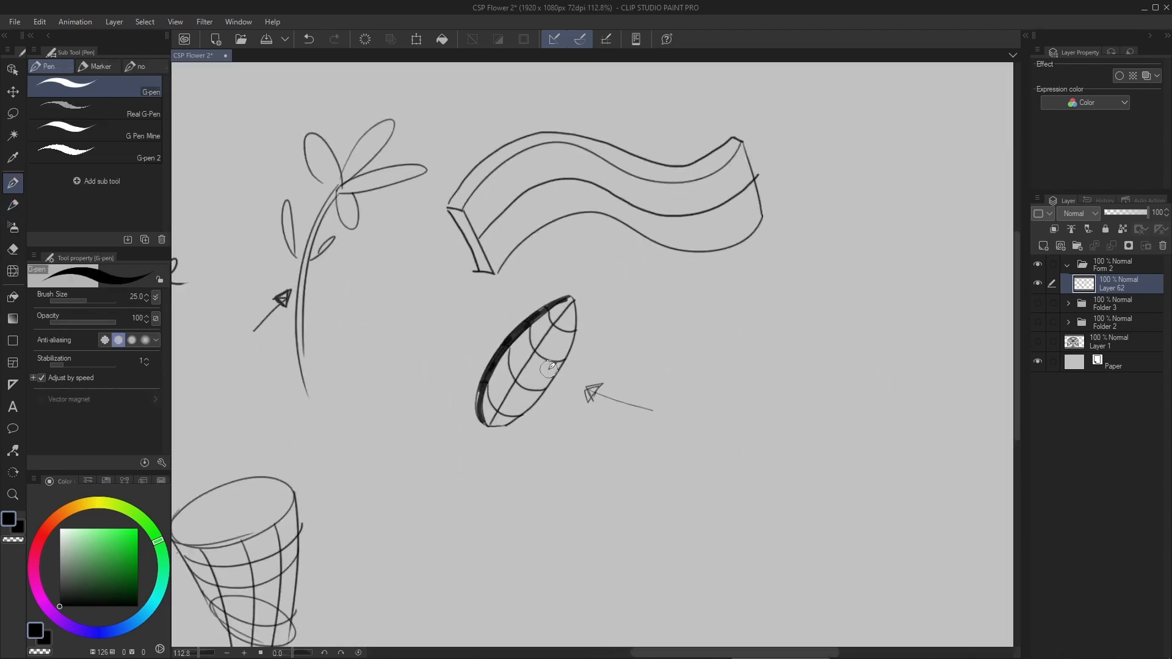
key("[")
key("[")
key("[")
key("[")
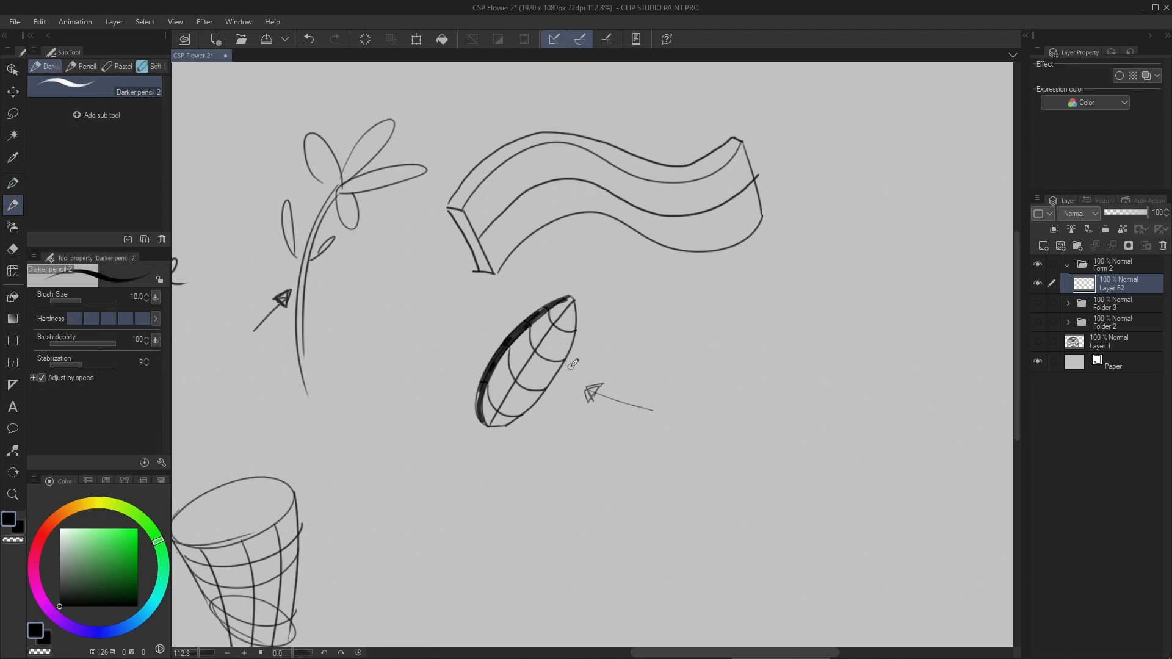
mouse_move(641, 362)
left_mouse_down()
mouse_move(662, 291)
mouse_move(695, 261)
left_mouse_up()
key("ctrl+z")
left_click_drag(304, 342, 663, 362)
mouse_move(411, 239)
left_mouse_down()
mouse_move(339, 285)
mouse_move(509, 196)
mouse_move(425, 212)
mouse_move(544, 383)
mouse_move(742, 396)
left_mouse_up()
key("ctrl+z")
key("ctrl+z")
mouse_move(667, 335)
left_mouse_down()
mouse_move(681, 360)
mouse_move(655, 380)
mouse_move(693, 369)
mouse_move(691, 381)
mouse_move(722, 360)
mouse_move(615, 372)
left_mouse_up()
key("ctrl+z")
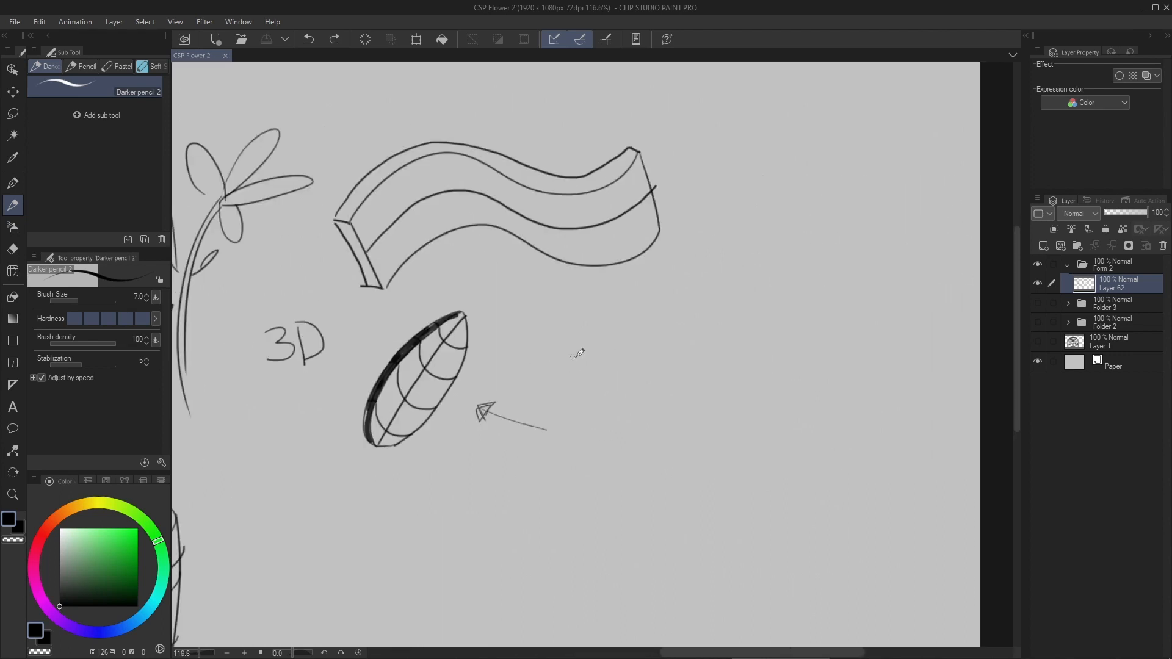
- Mark a dot in the empty area right of the petal's arrow and draw a rising and dipping S-curve from it
scroll(555, 343, "right", 3)
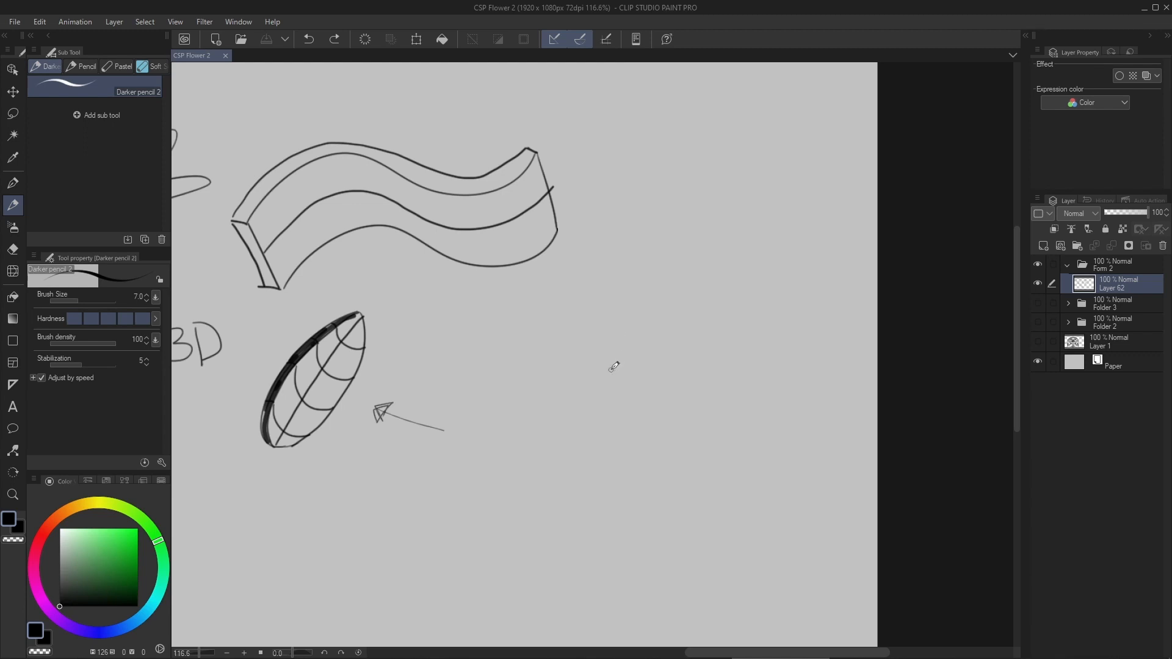
left_click_drag(589, 367, 567, 358)
scroll(571, 355, "up", 2)
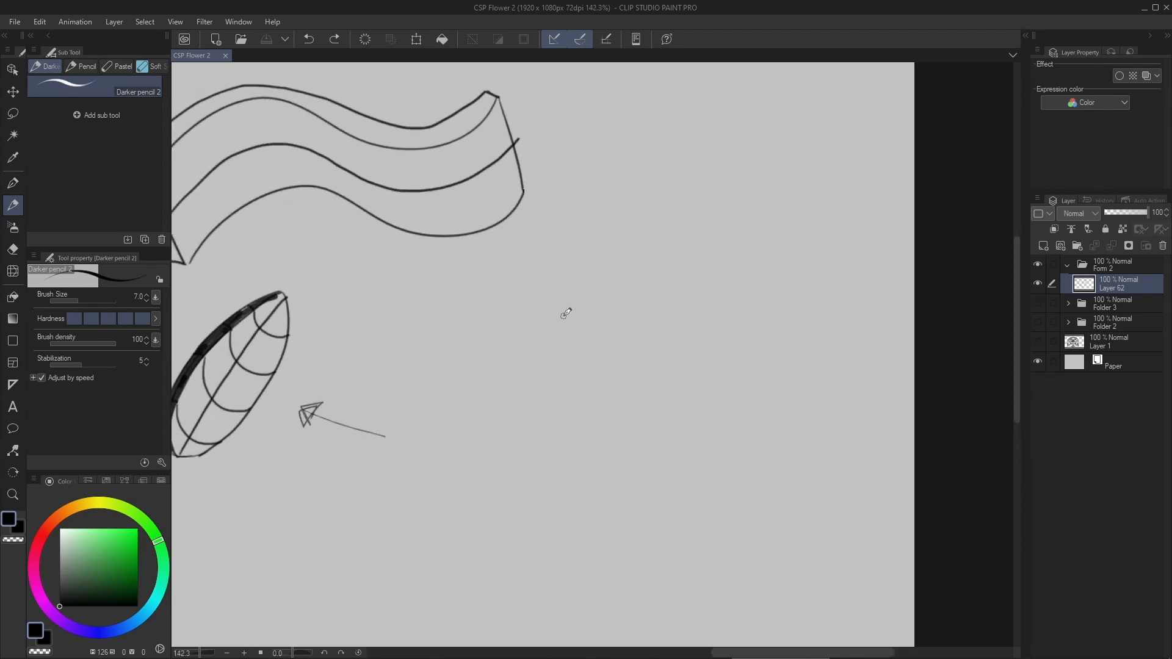
left_click(520, 408)
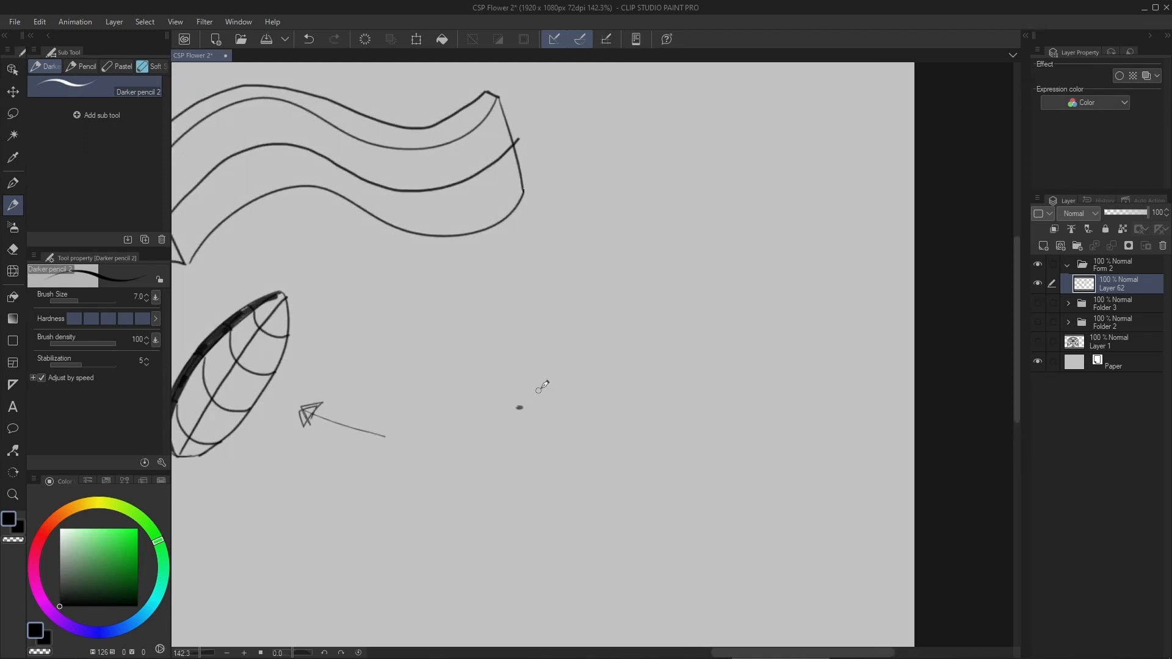
mouse_move(521, 406)
left_mouse_down()
mouse_move(555, 325)
mouse_move(637, 245)
mouse_move(651, 354)
mouse_move(702, 269)
left_mouse_up()
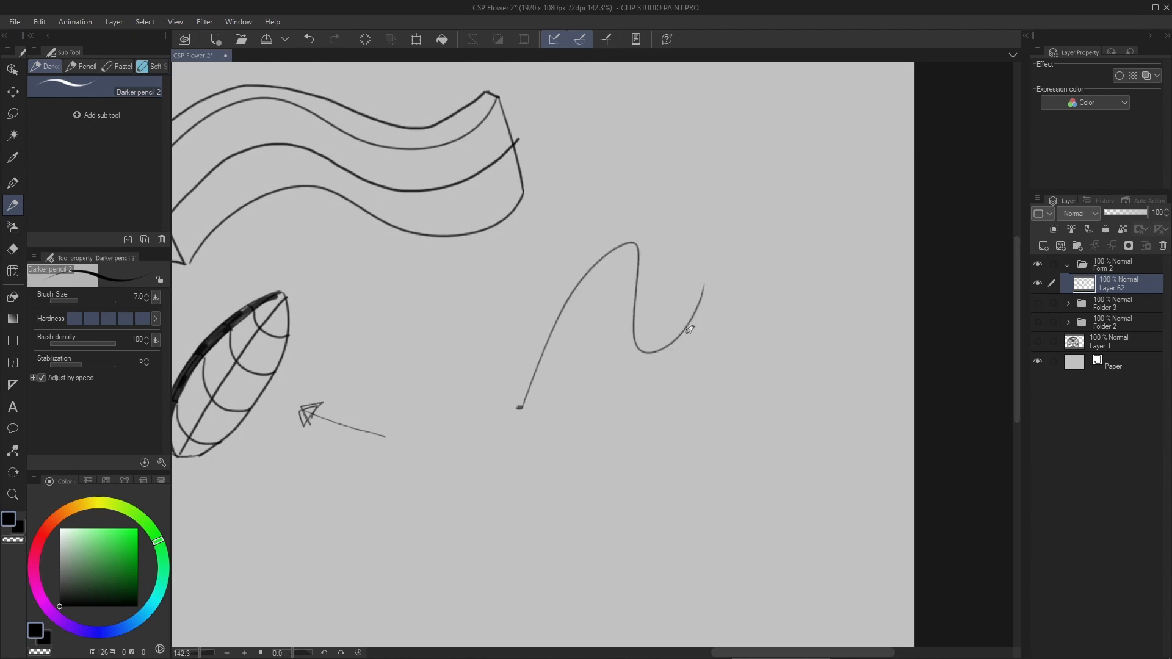
key("ctrl+z")
mouse_move(520, 407)
left_mouse_down()
mouse_move(602, 238)
mouse_move(719, 319)
left_mouse_up()
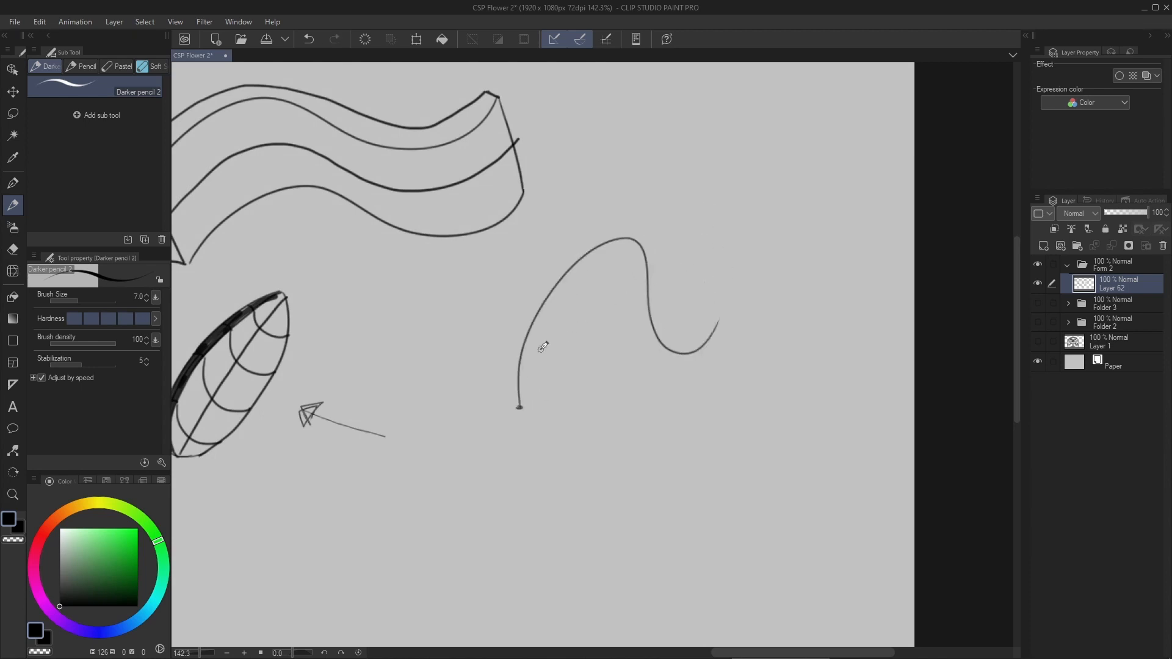
- Draw width curves across the S-curve's crest and trough, plus a short line at its free end
scroll(610, 336, "up", 3)
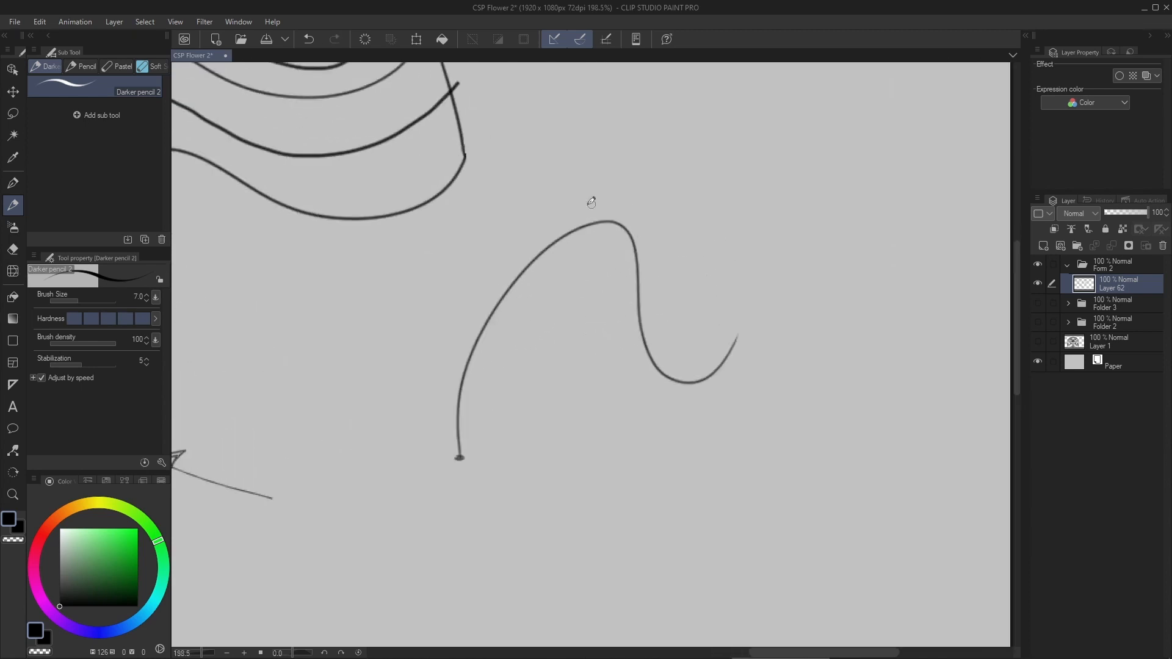
left_click_drag(501, 238, 684, 250)
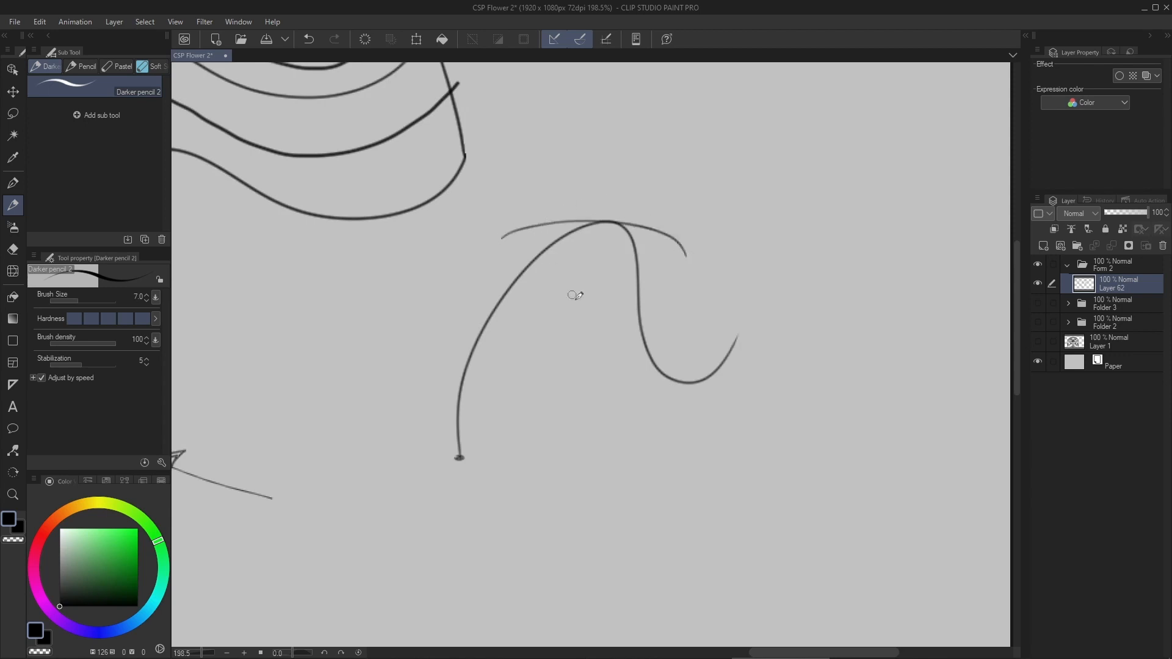
left_click_drag(619, 361, 737, 387)
left_click_drag(733, 337, 756, 336)
left_click_drag(620, 359, 741, 324)
key("ctrl+z")
- Join the trough curve's ends to the short end line, and connect the crest and trough curves along both sides
scroll(612, 366, "up", 2)
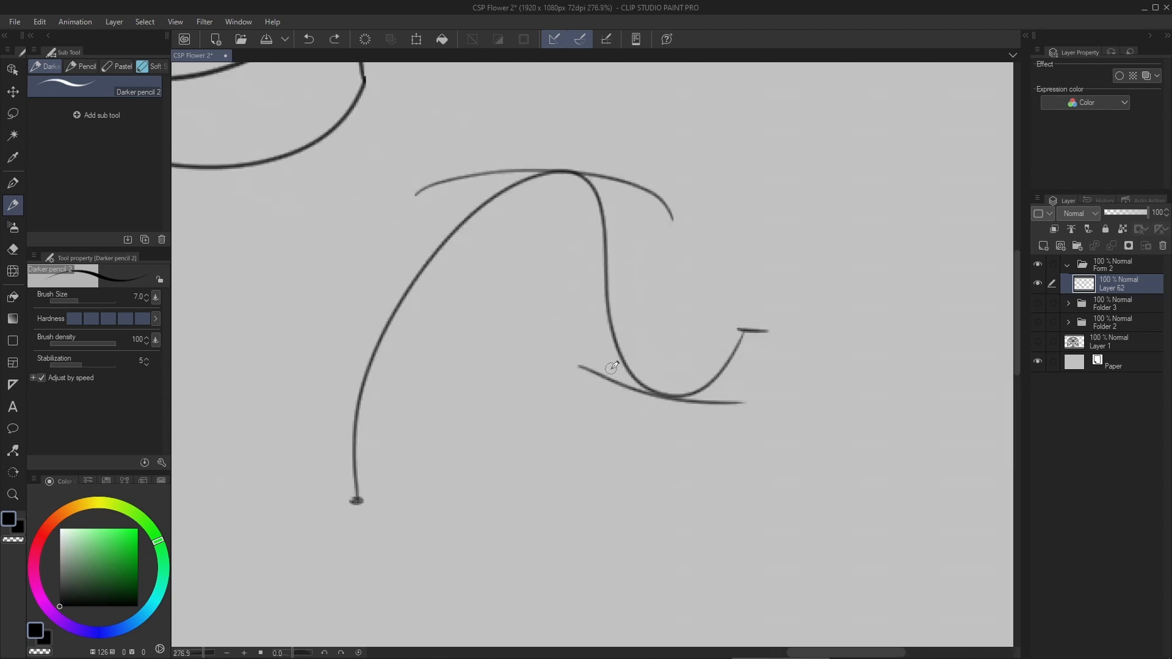
mouse_move(583, 365)
left_mouse_down()
mouse_move(742, 328)
mouse_move(738, 401)
left_mouse_up()
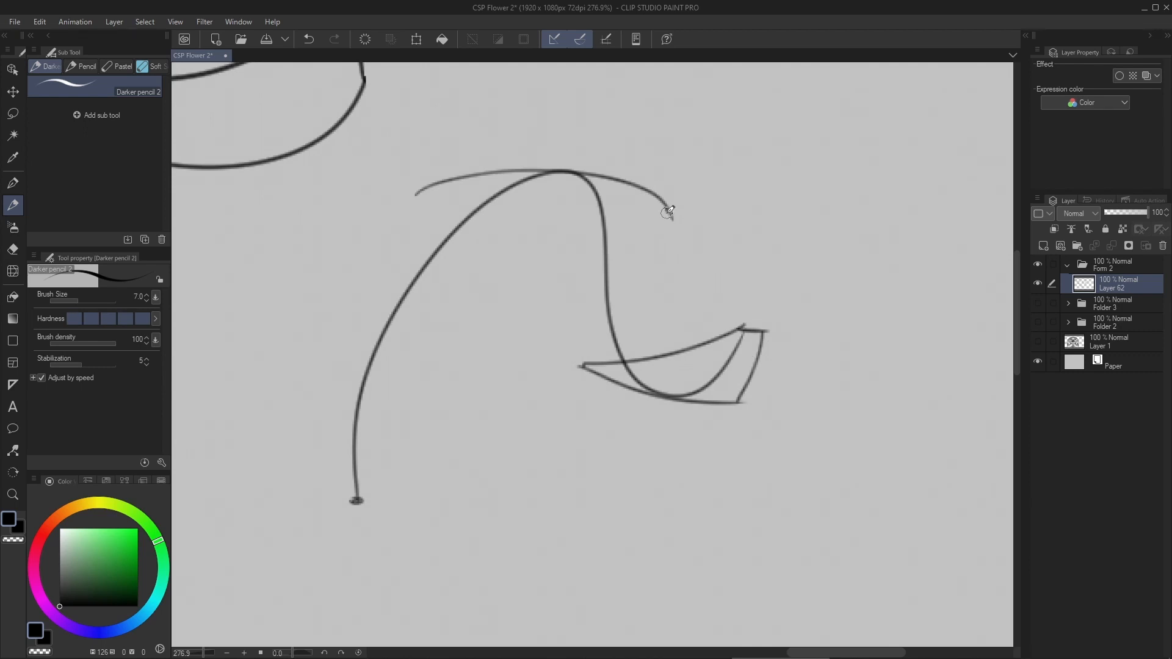
mouse_move(668, 212)
left_mouse_down()
mouse_move(667, 309)
mouse_move(727, 398)
mouse_move(744, 387)
left_mouse_up()
key("ctrl+z")
mouse_move(672, 215)
left_mouse_down()
mouse_move(690, 320)
mouse_move(739, 401)
left_mouse_up()
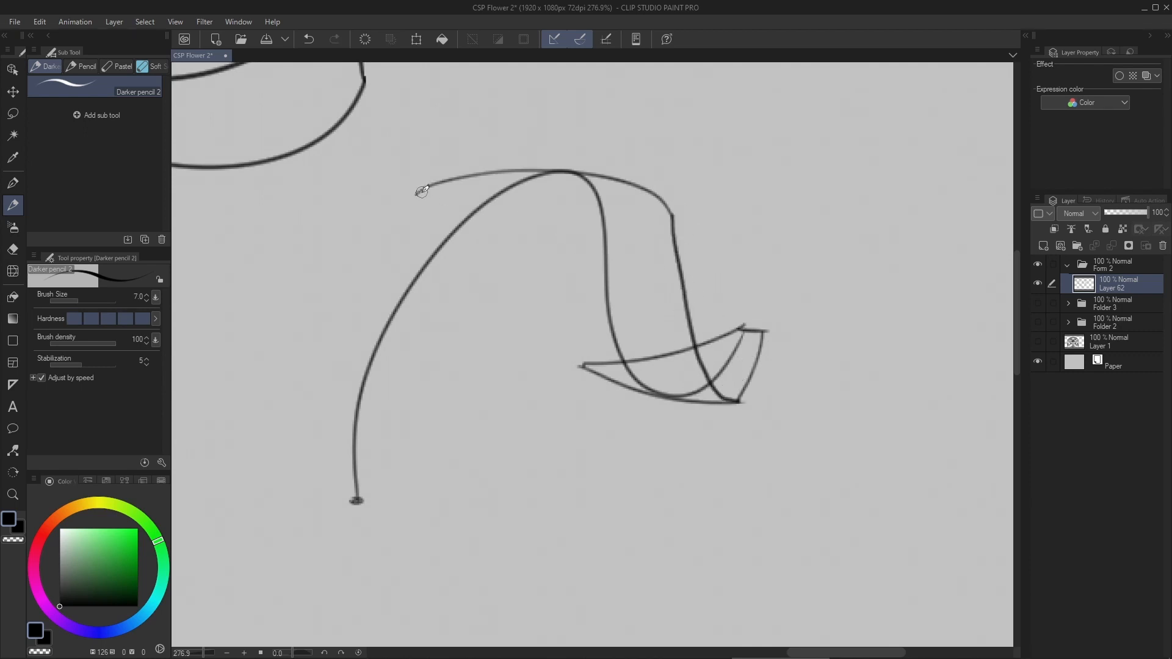
mouse_move(418, 193)
left_mouse_down()
mouse_move(519, 217)
mouse_move(581, 366)
left_mouse_up()
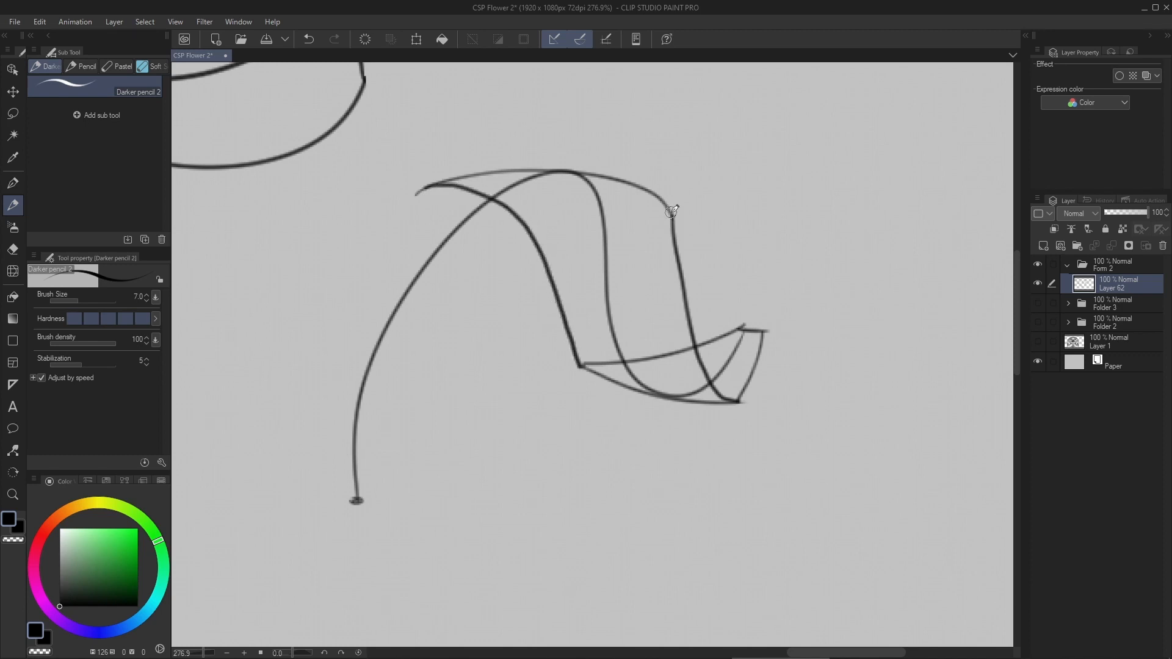
- Draw the ribbon's two long side edges from the crest down to the base dot and close the base with a short line
mouse_move(672, 211)
left_mouse_down()
mouse_move(572, 207)
mouse_move(401, 450)
mouse_move(394, 511)
left_mouse_up()
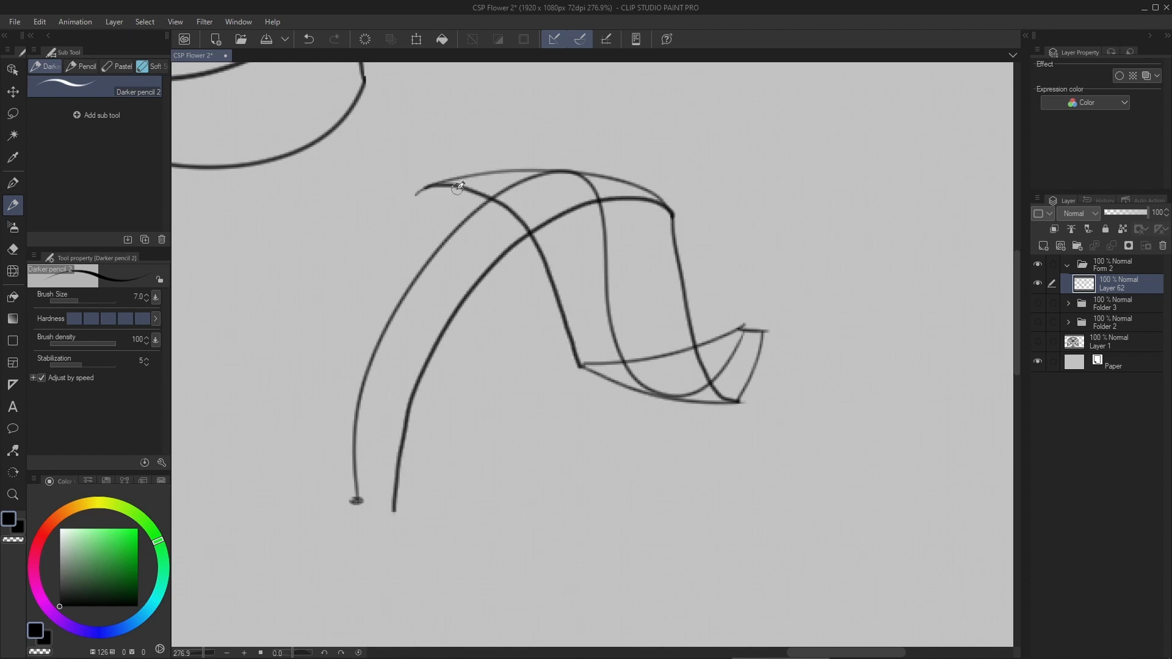
mouse_move(422, 187)
left_mouse_down()
mouse_move(339, 500)
mouse_move(395, 513)
left_mouse_up()
mouse_move(518, 324)
left_mouse_down()
mouse_move(440, 342)
mouse_move(649, 197)
left_mouse_up()
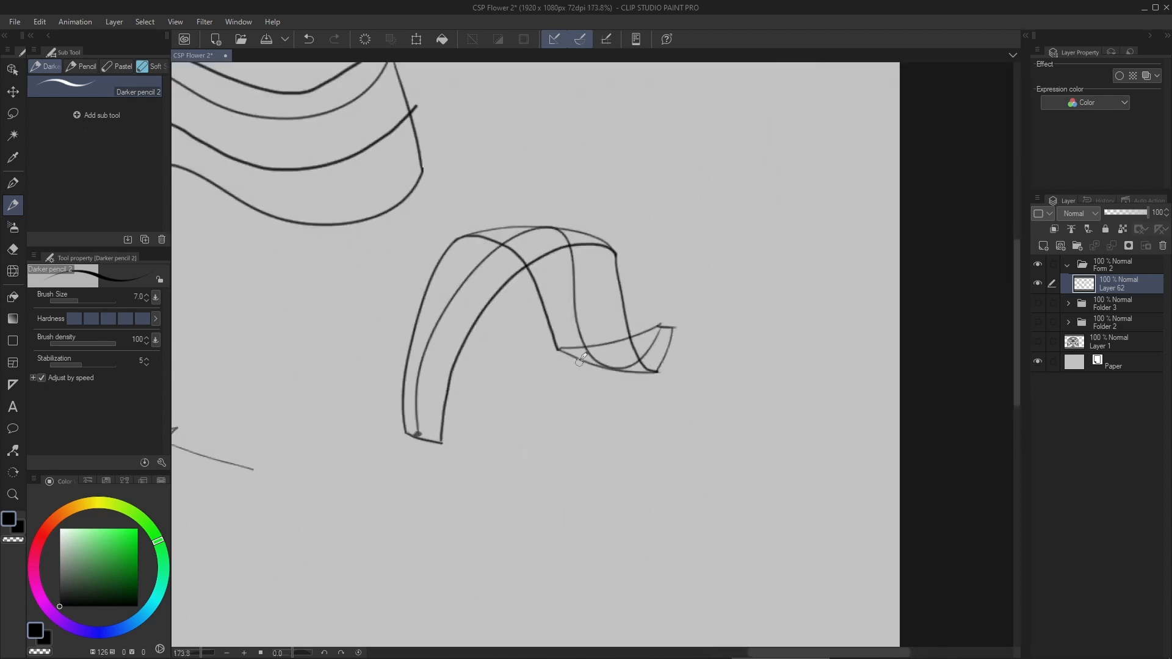
left_click_drag(580, 360, 670, 252)
left_click_drag(575, 330, 596, 334)
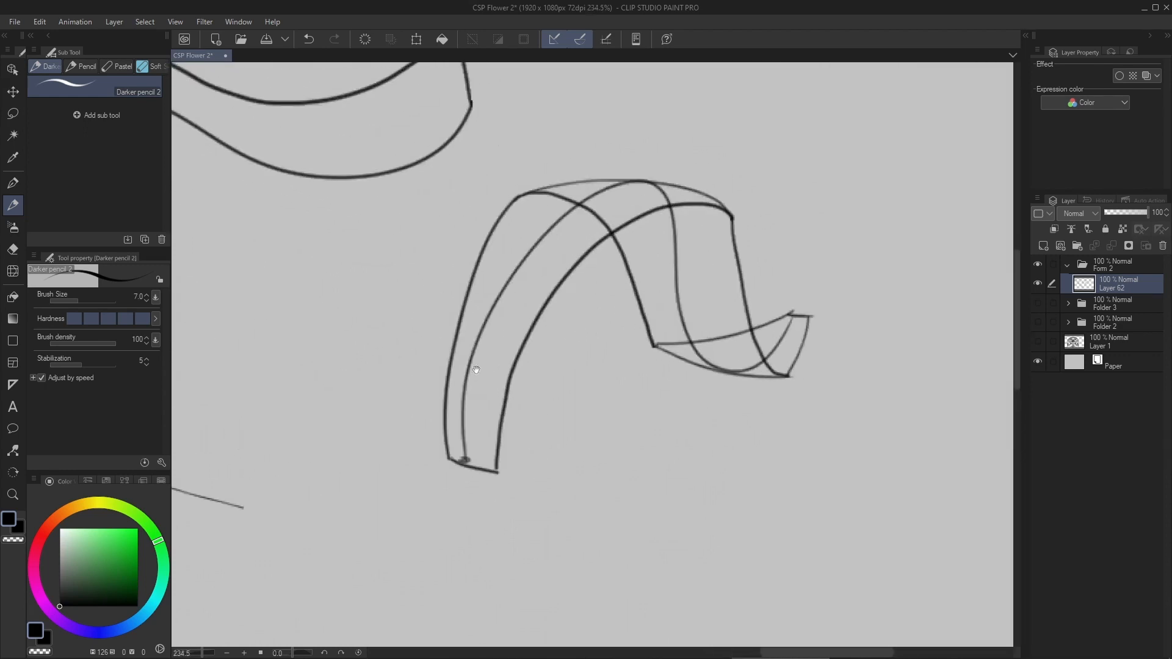
- Add thickness to the ribbon with a parallel line along its front edge, rounding it around the upturned free end
left_click_drag(474, 355, 445, 355)
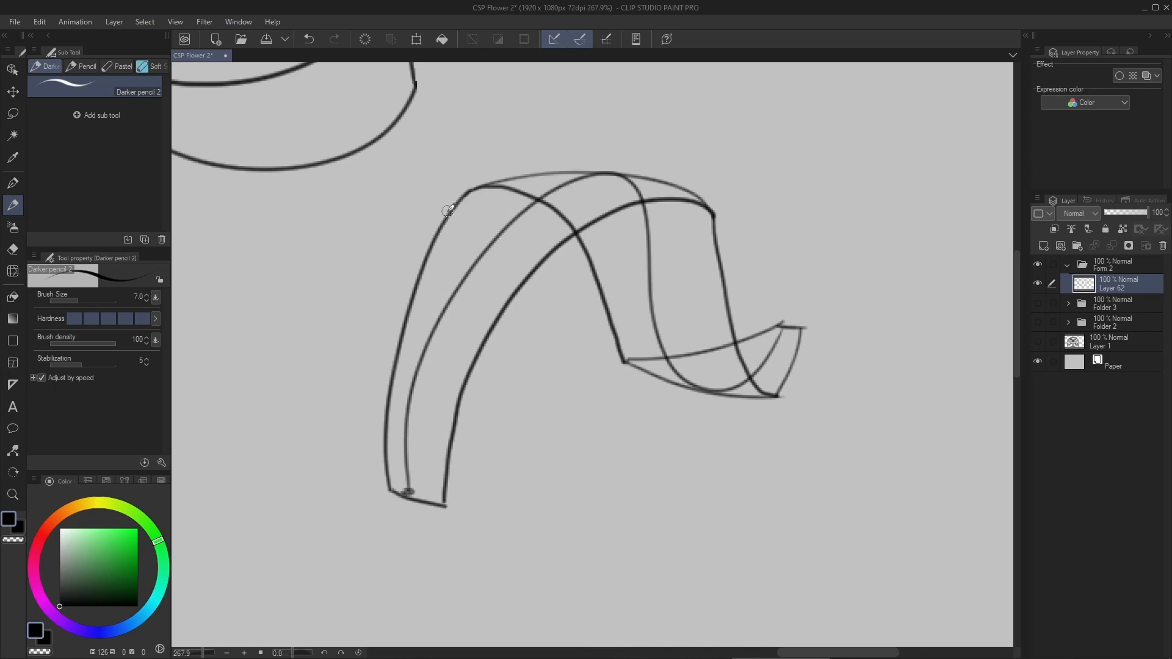
left_click_drag(446, 500, 411, 469)
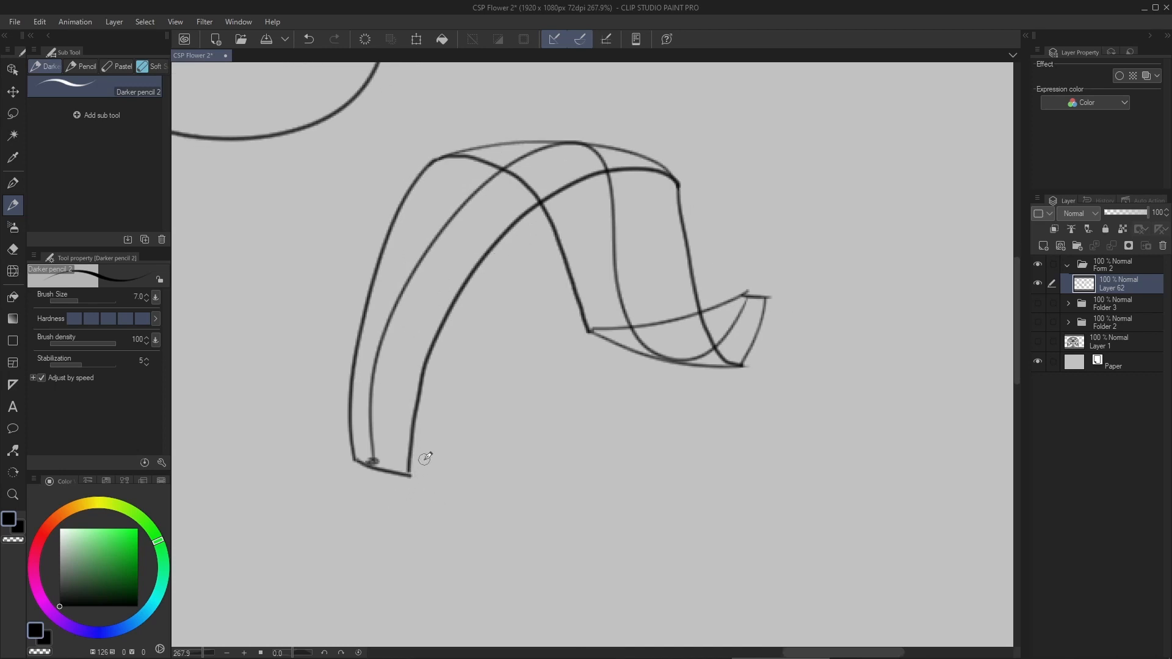
mouse_move(408, 474)
left_mouse_down()
mouse_move(424, 466)
mouse_move(446, 344)
mouse_move(478, 278)
mouse_move(530, 223)
mouse_move(604, 184)
mouse_move(668, 189)
mouse_move(679, 291)
mouse_move(697, 351)
mouse_move(721, 373)
mouse_move(754, 370)
mouse_move(774, 337)
mouse_move(775, 302)
mouse_move(732, 373)
left_mouse_up()
scroll(733, 370, "down", 5)
scroll(700, 338, "up", 2)
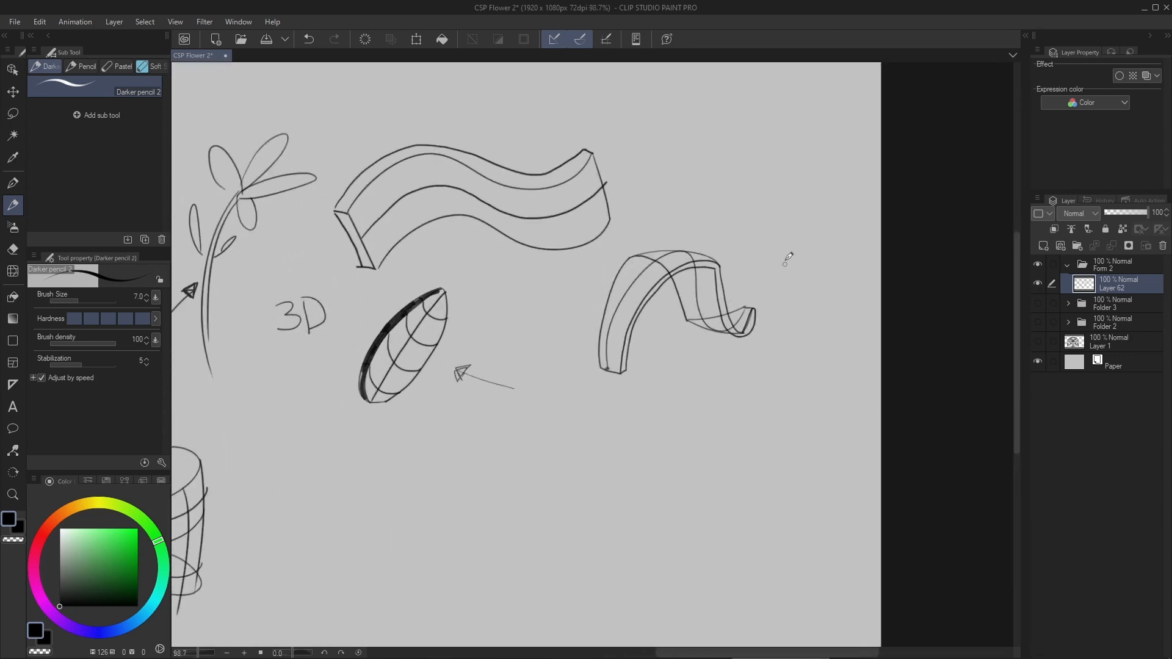
left_click_drag(700, 310, 687, 297)
left_click_drag(700, 254, 769, 254)
key("ctrl+z")
- Draw curved cross-contour lines across the ribbon's rising section at intervals from the crest to the base
left_click_drag(529, 242, 378, 308)
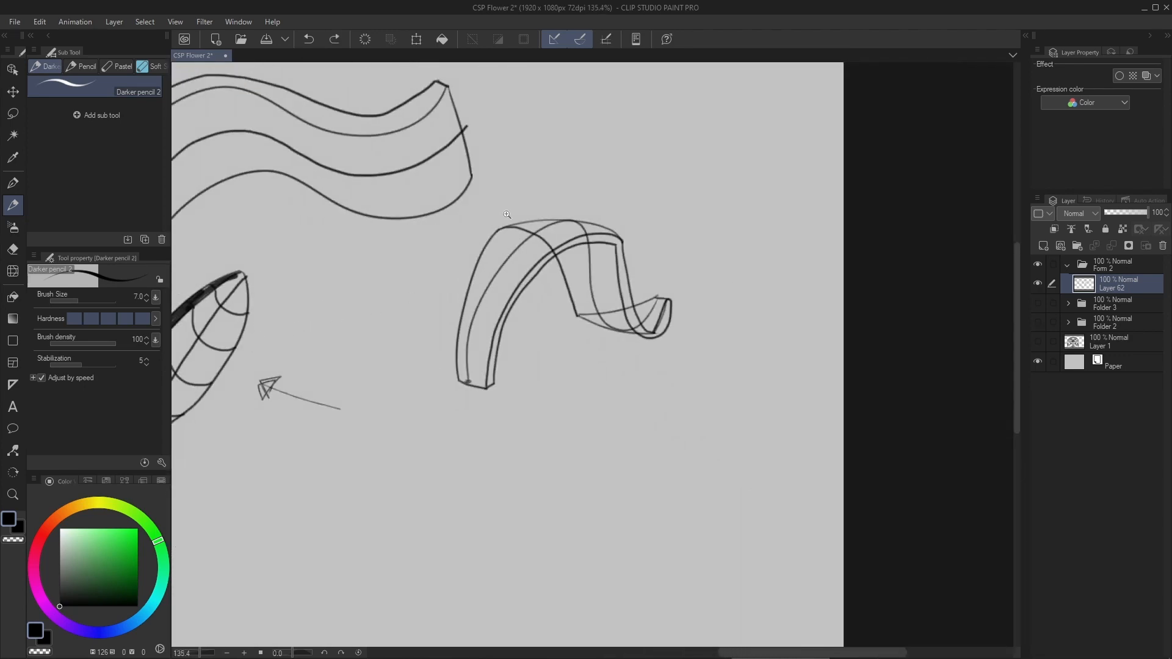
left_click_drag(507, 214, 533, 225)
left_click_drag(454, 283, 618, 287)
mouse_move(469, 301)
left_mouse_down()
mouse_move(446, 244)
mouse_move(491, 252)
mouse_move(525, 301)
left_mouse_up()
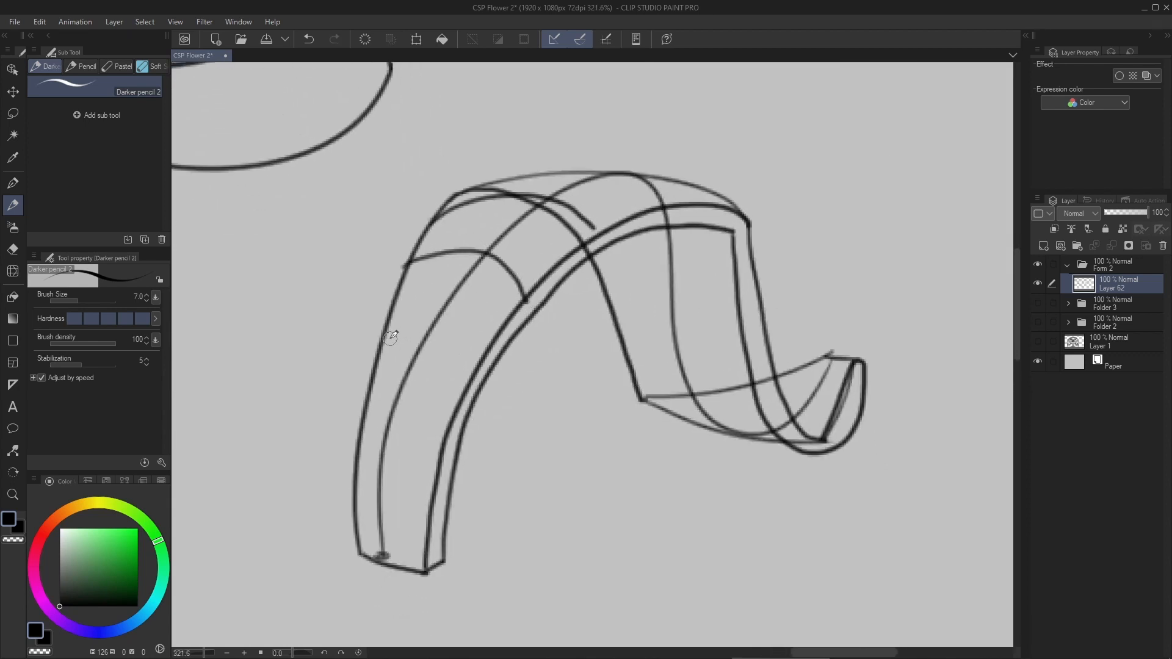
mouse_move(383, 339)
left_mouse_down()
mouse_move(452, 321)
mouse_move(487, 344)
left_mouse_up()
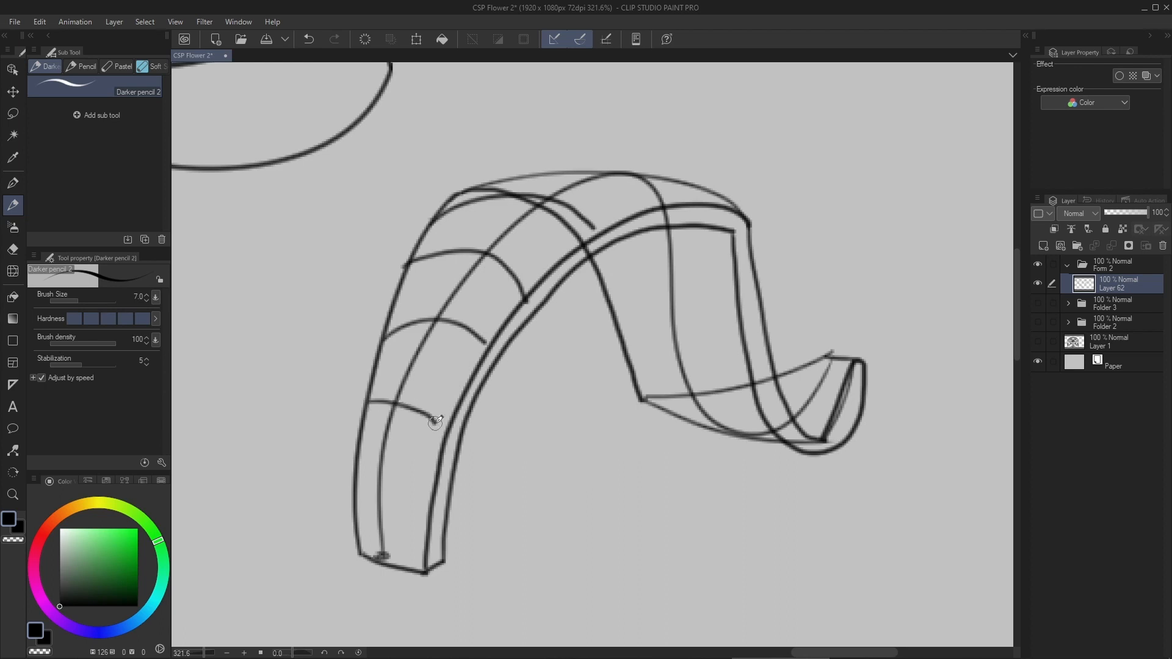
key("ctrl+z")
mouse_move(364, 420)
left_mouse_down()
mouse_move(405, 398)
mouse_move(442, 434)
left_mouse_up()
left_click_drag(412, 402, 401, 278)
scroll(358, 357, "up", 3)
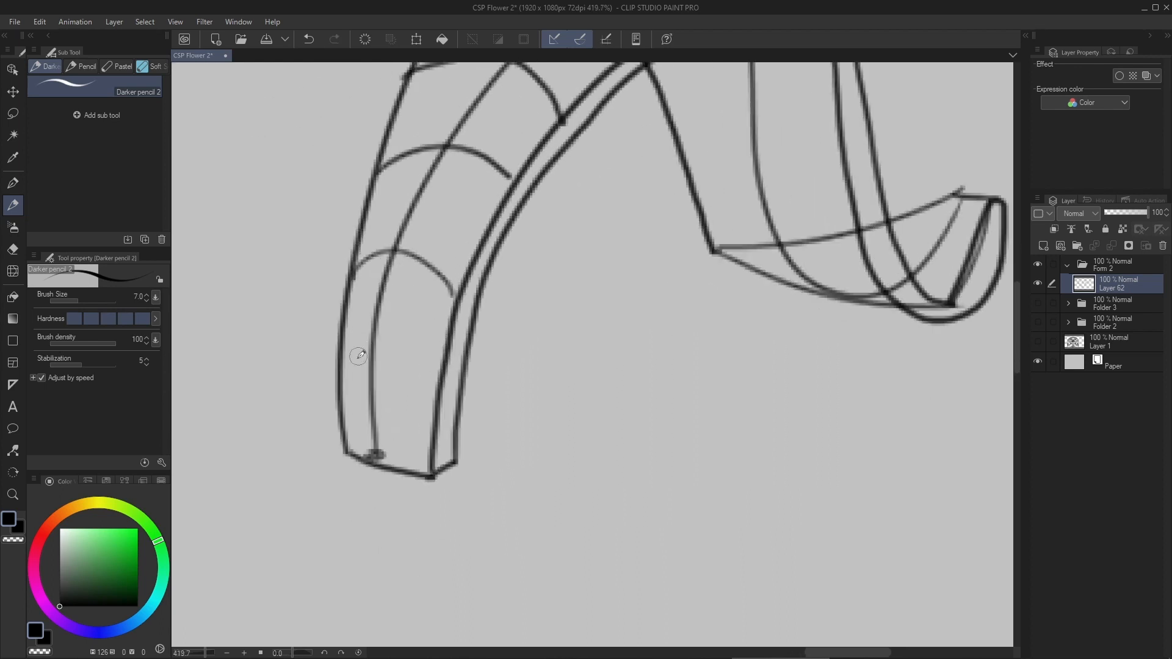
left_click_drag(339, 370, 444, 394)
- Draw four curved cross-contour lines across the ribbon's descending section, from below the crest into the trough
left_click_drag(659, 203, 347, 403)
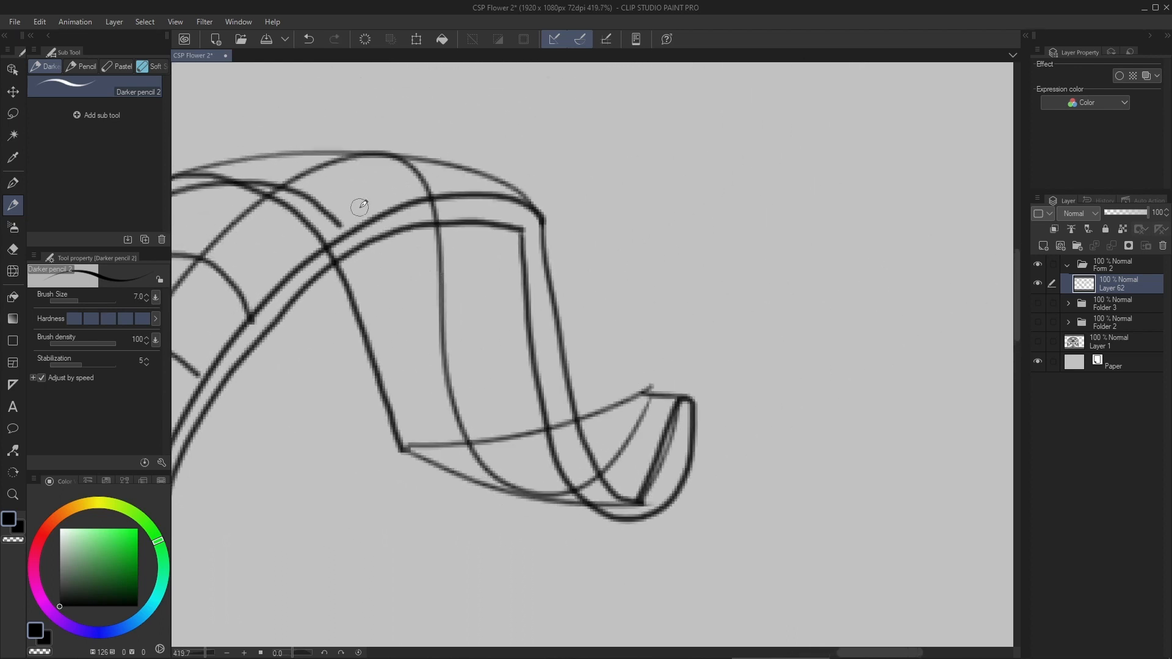
mouse_move(349, 274)
left_mouse_down()
mouse_move(453, 260)
mouse_move(522, 294)
left_mouse_up()
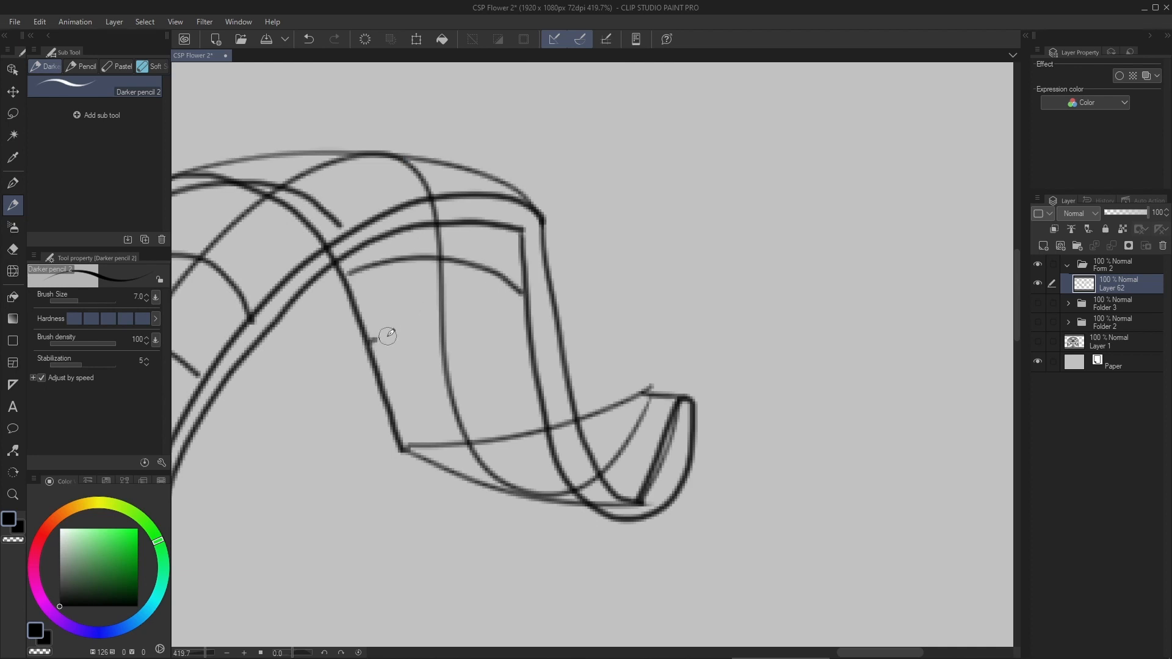
left_click_drag(388, 336, 531, 360)
left_click_drag(393, 414, 559, 452)
left_click_drag(464, 477, 568, 482)
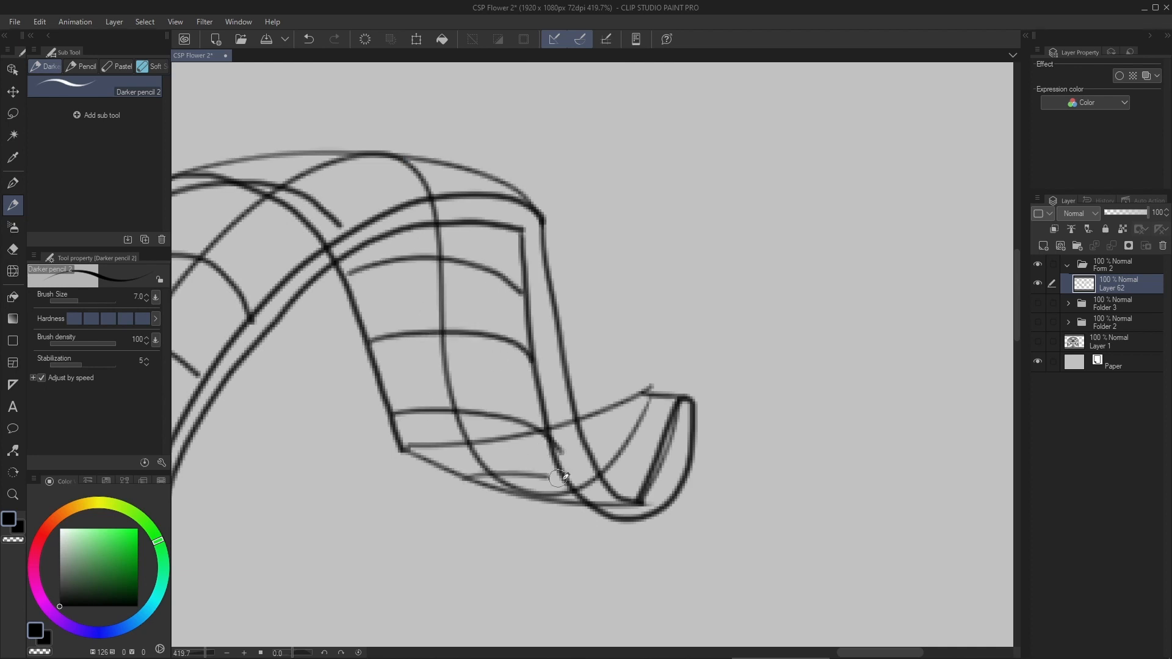
- Sketch curved cross-contour lines across the ribbon's upturned free end, undoing the strokes that miss
mouse_move(610, 384)
left_mouse_down()
mouse_move(499, 406)
mouse_move(559, 447)
left_mouse_up()
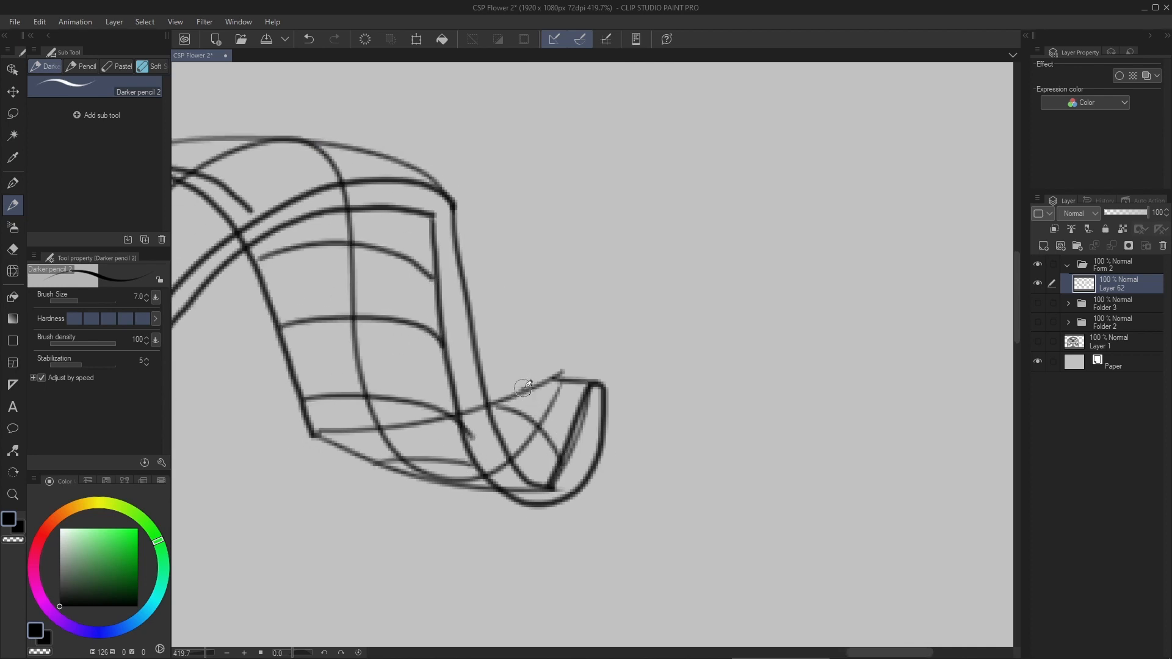
left_click_drag(524, 389, 602, 437)
key("ctrl+z")
mouse_move(535, 392)
left_mouse_down()
mouse_move(604, 450)
mouse_move(561, 458)
mouse_move(556, 498)
left_mouse_up()
key("ctrl+z")
scroll(547, 301, "down", 8)
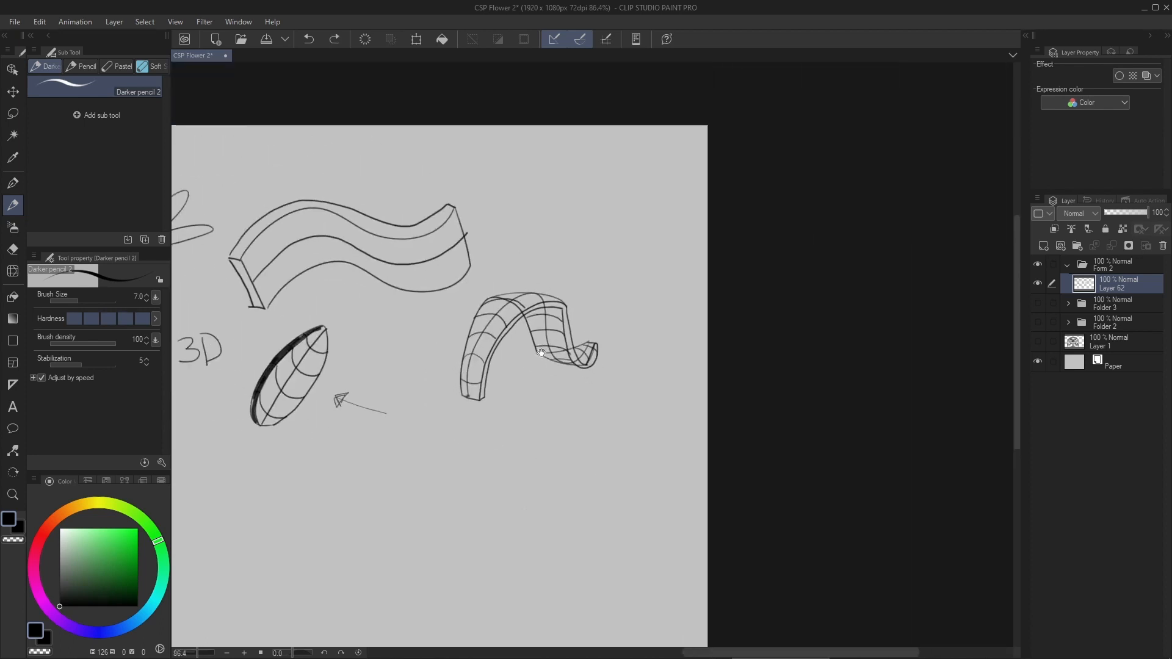
scroll(520, 338, "up", 4)
left_click_drag(398, 312, 652, 263)
key("ctrl+z")
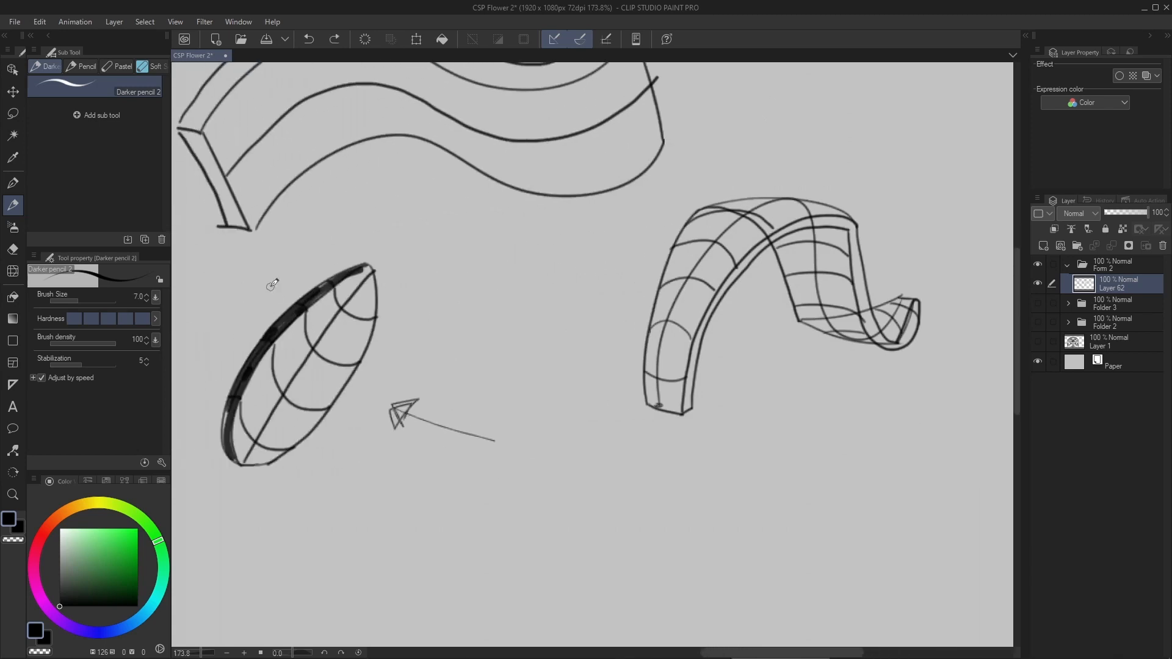
key("ctrl+z")
left_click_drag(302, 272, 397, 279)
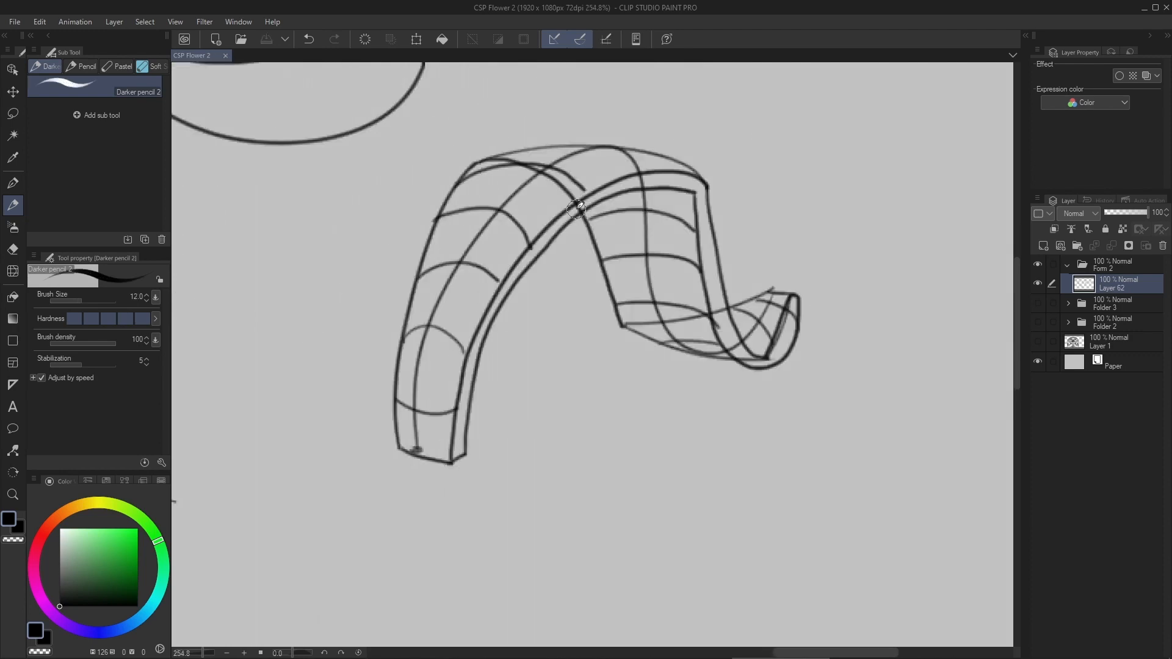
- Doodle two small circles with a curl beneath the ribbon's base, and draw an arrow pointing down toward its crest
mouse_move(535, 272)
left_mouse_down()
mouse_move(512, 287)
mouse_move(566, 259)
mouse_move(535, 280)
left_mouse_up()
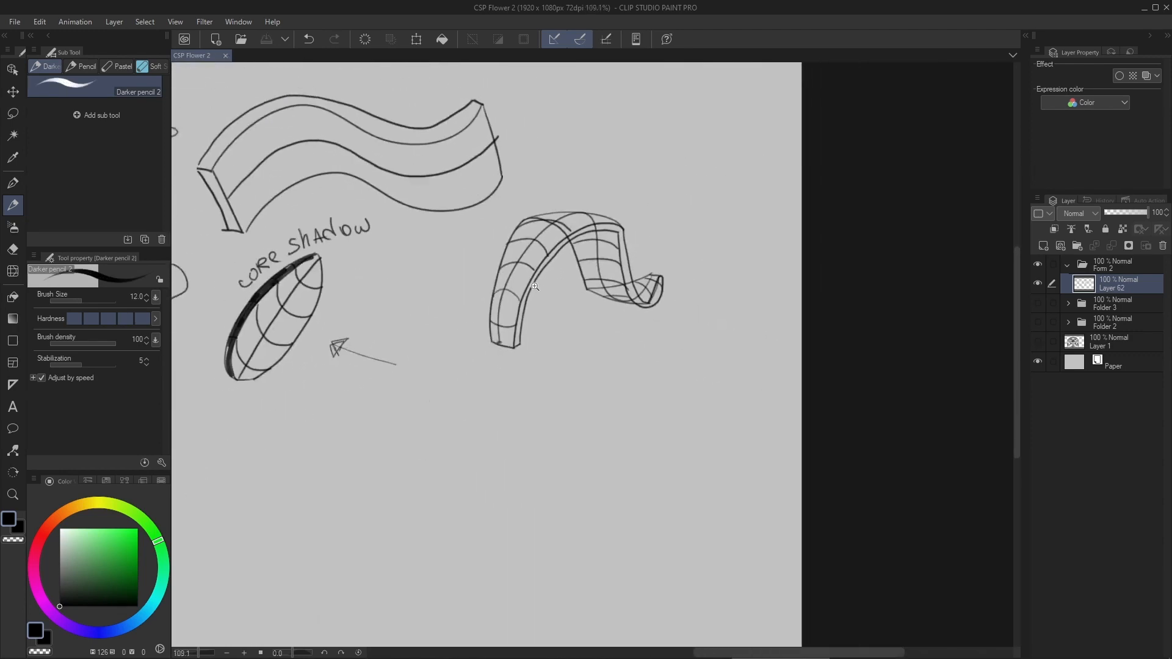
scroll(605, 320, "up", 3)
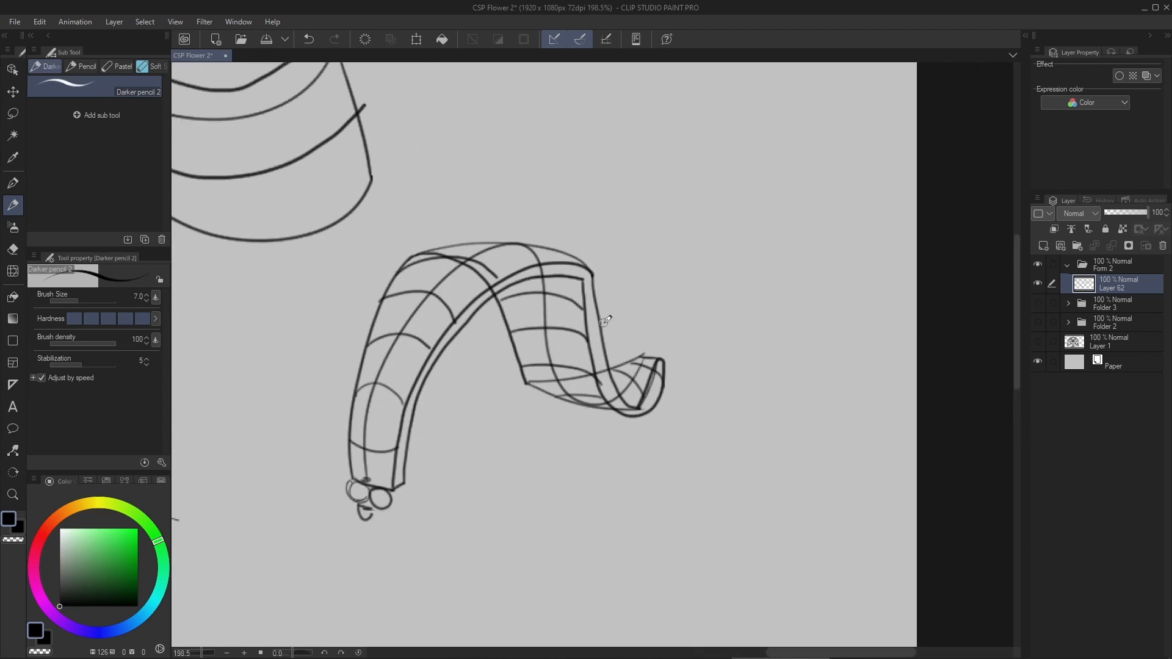
left_click_drag(502, 222, 496, 262)
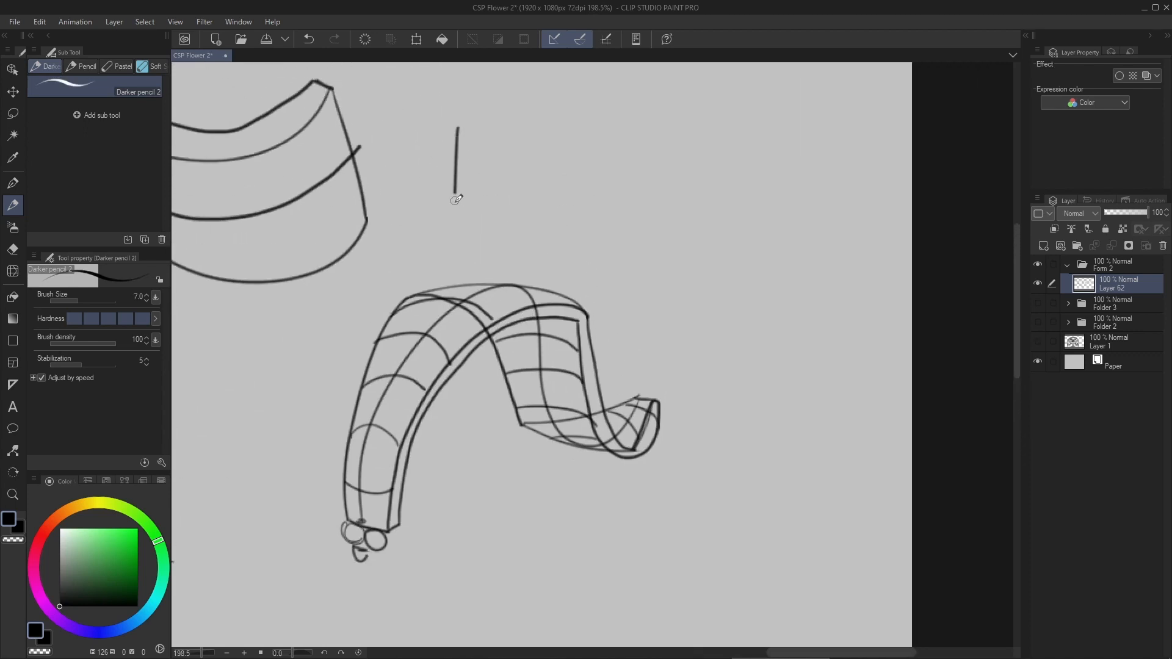
key("ctrl+z")
left_click_drag(425, 134, 458, 232)
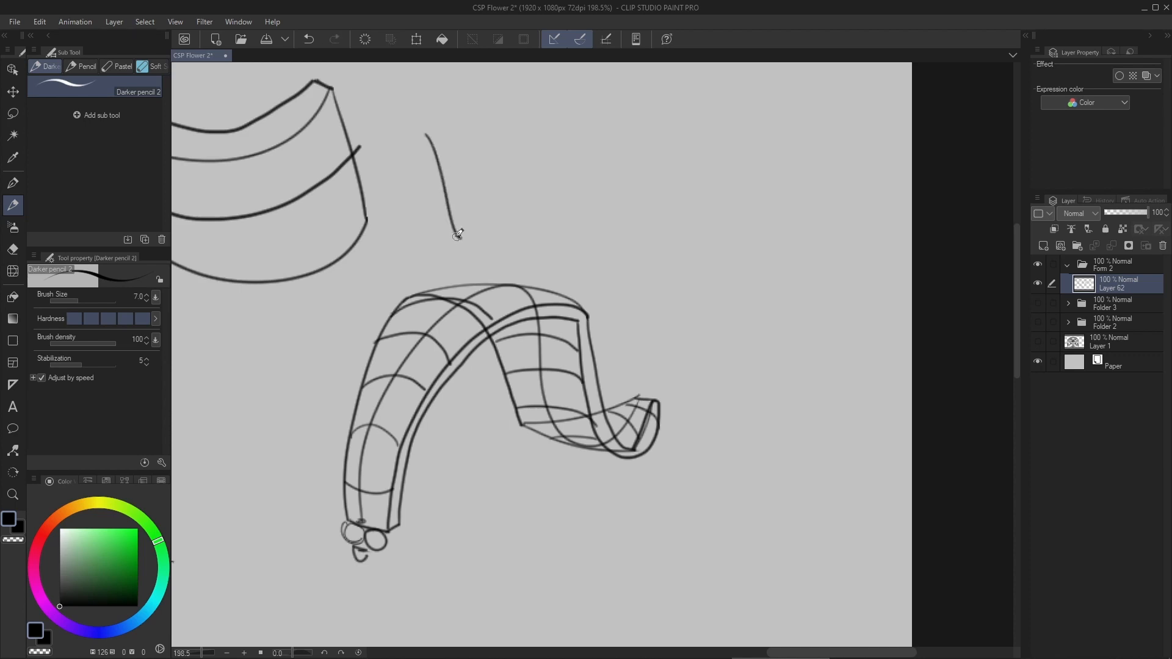
left_click_drag(574, 294, 561, 258)
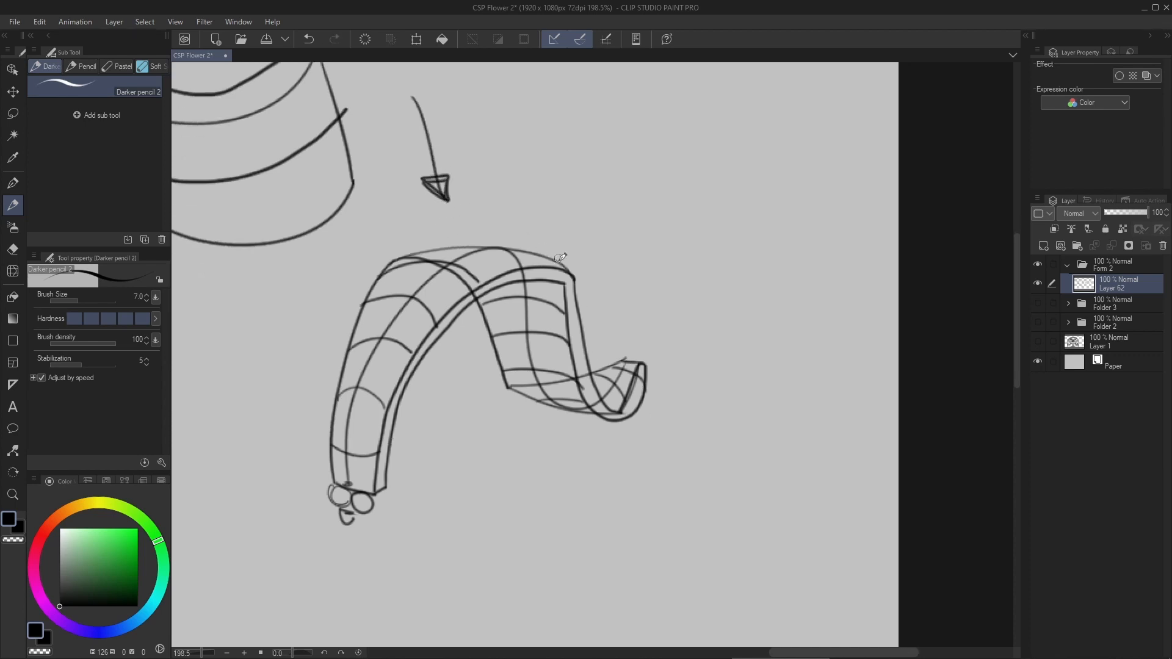
- Increase the pencil's brush size to 20 and darken the ribbon's front thickness edge from the base to the free end
key("bracketright")
key("bracketright")
key("bracketright")
key("bracketright")
key("bracketright")
key("bracketright")
mouse_move(380, 490)
left_mouse_down()
mouse_move(400, 386)
mouse_move(422, 350)
mouse_move(506, 286)
mouse_move(538, 277)
mouse_move(573, 286)
mouse_move(571, 338)
mouse_move(591, 399)
mouse_move(633, 403)
mouse_move(646, 370)
left_mouse_up()
key("ctrl+z")
mouse_move(571, 282)
left_mouse_down()
mouse_move(599, 402)
mouse_move(619, 405)
mouse_move(646, 359)
left_mouse_up()
key("ctrl+z")
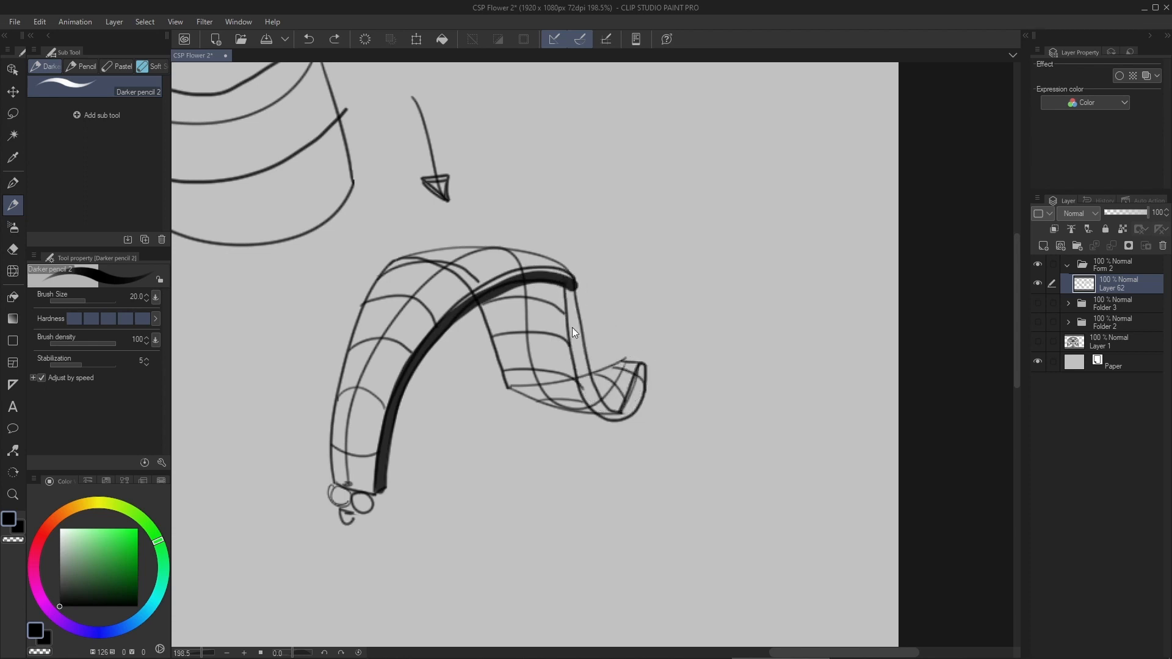
mouse_move(570, 293)
left_mouse_down()
mouse_move(594, 403)
mouse_move(617, 410)
mouse_move(640, 357)
left_mouse_up()
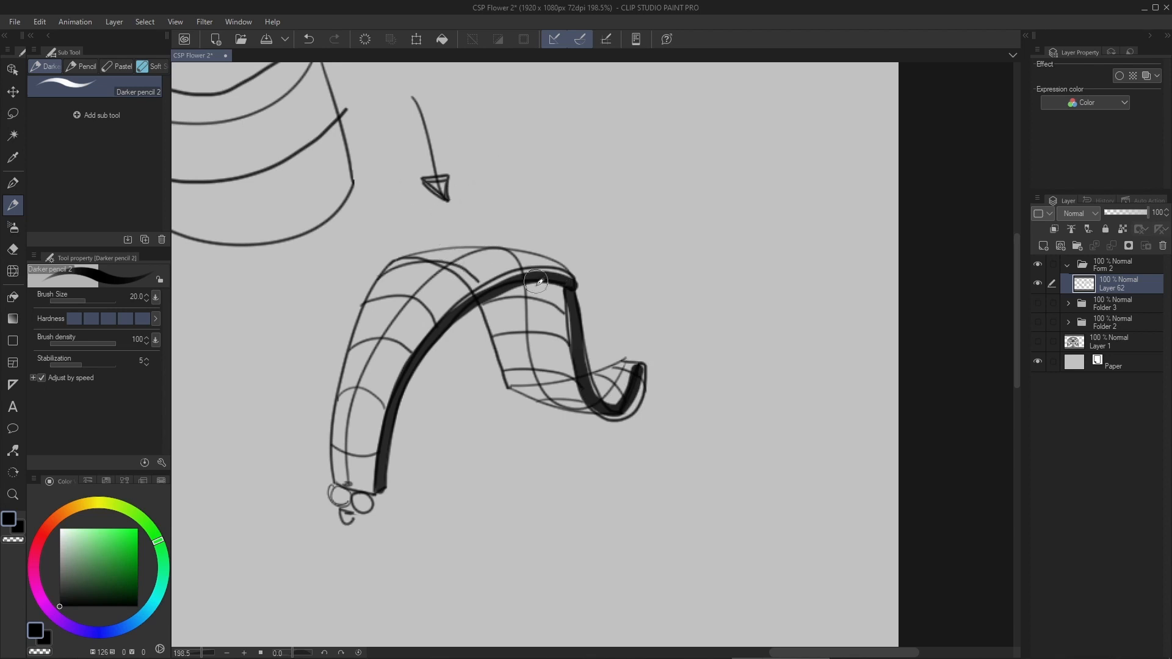
scroll(528, 330, "up", 3)
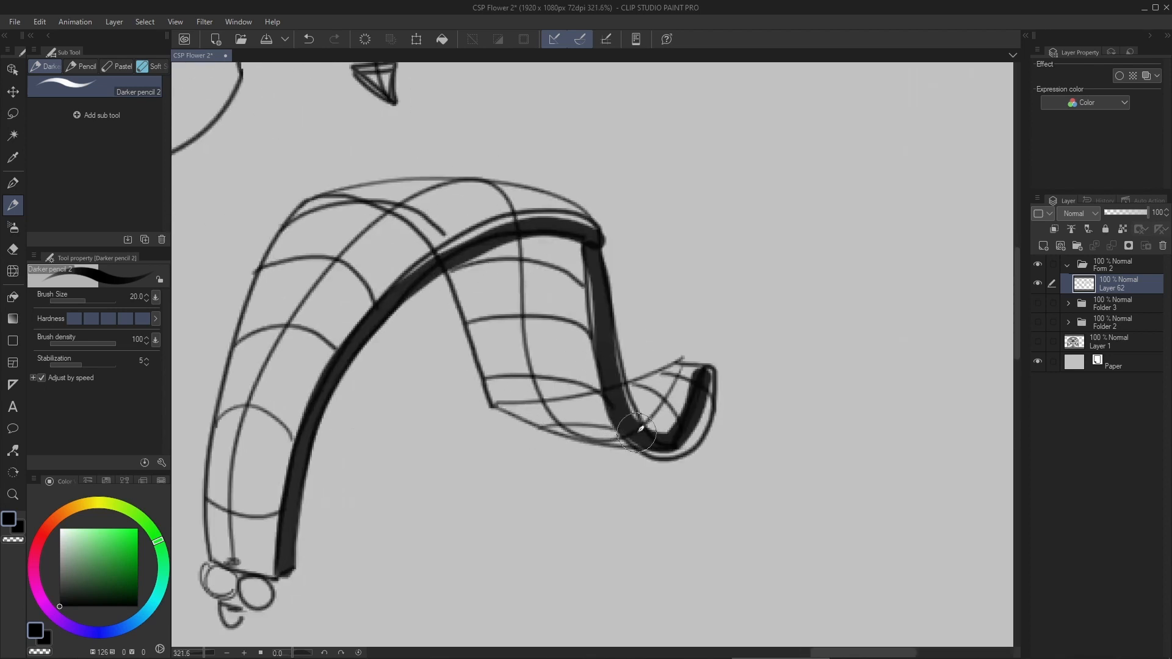
scroll(577, 403, "down", 1)
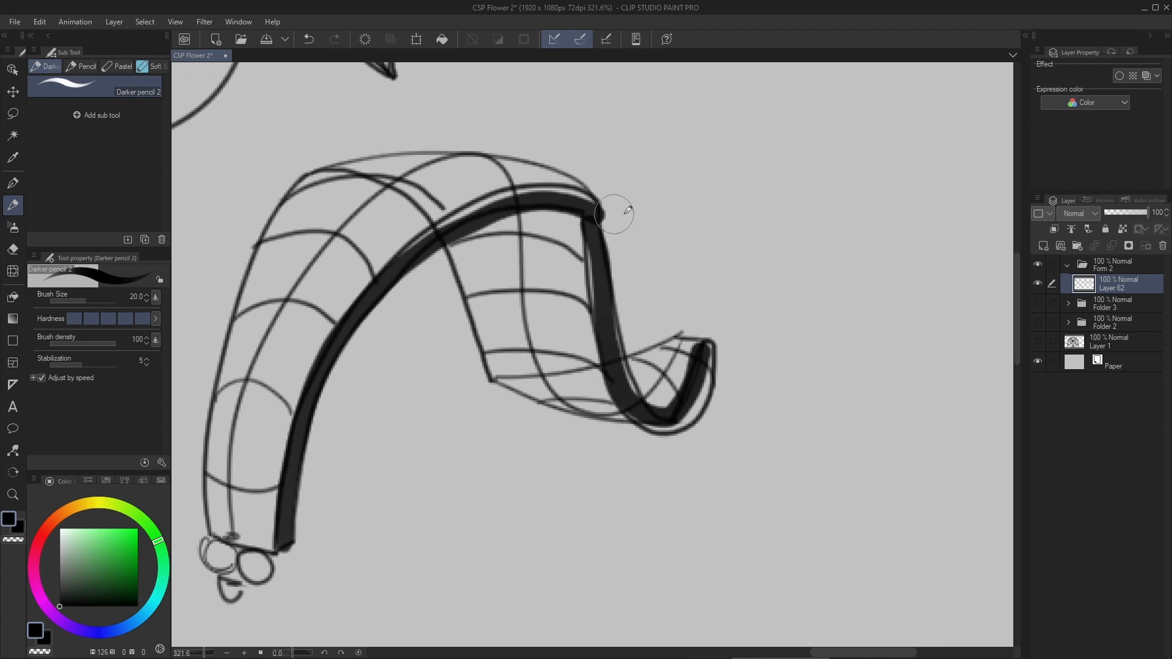
- Add a new layer at 51% opacity and shade the ribbon's descending section dark
key("ctrl+shift+n")
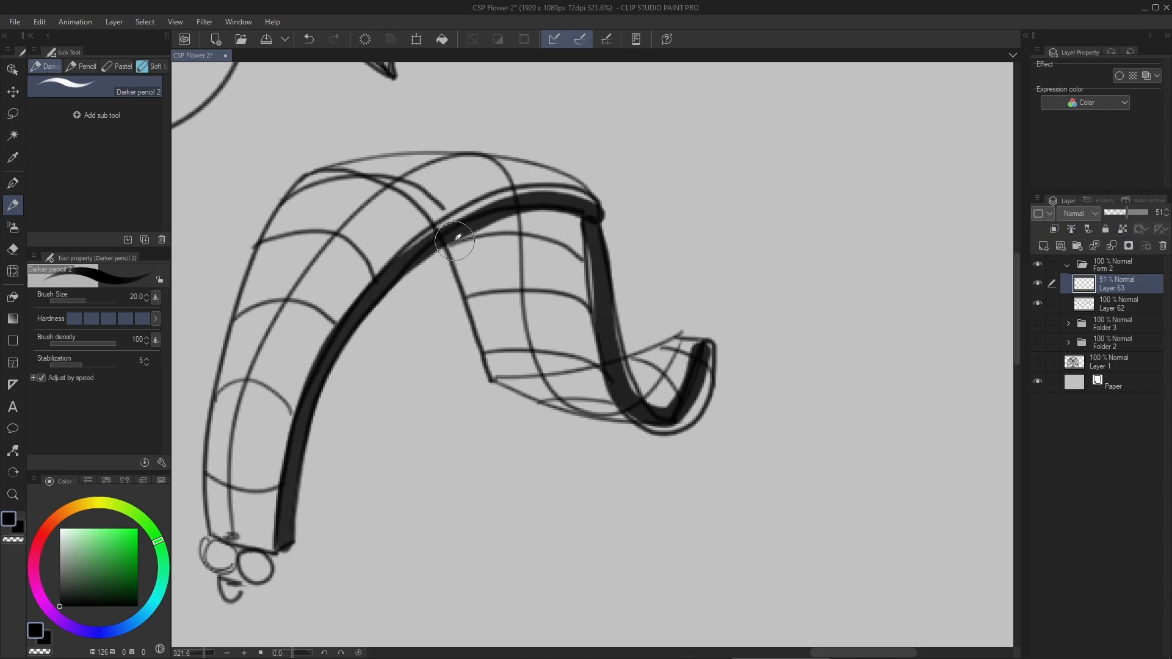
mouse_move(448, 240)
left_mouse_down()
mouse_move(497, 373)
mouse_move(611, 408)
mouse_move(619, 404)
mouse_move(586, 223)
mouse_move(495, 213)
mouse_move(474, 250)
mouse_move(482, 275)
mouse_move(574, 232)
mouse_move(537, 287)
mouse_move(550, 318)
mouse_move(568, 287)
mouse_move(579, 302)
mouse_move(590, 359)
mouse_move(575, 316)
mouse_move(589, 331)
mouse_move(570, 373)
left_mouse_up()
scroll(571, 314, "down", 2)
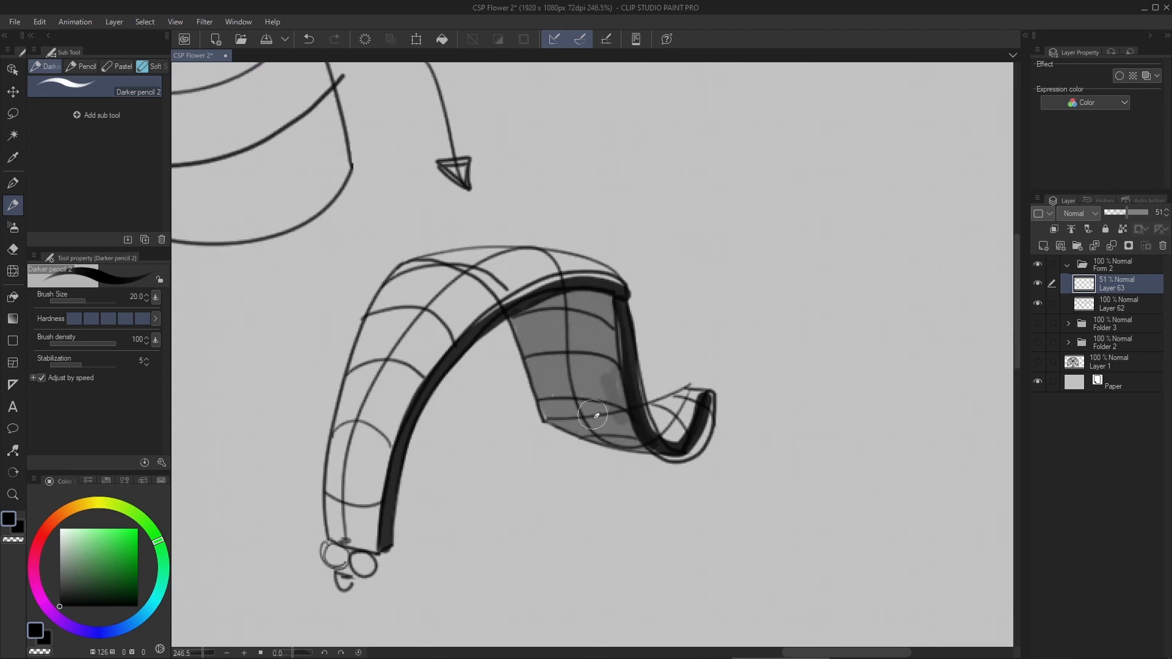
left_click_drag(655, 362, 559, 311)
mouse_move(556, 244)
left_mouse_down()
mouse_move(573, 275)
mouse_move(571, 256)
left_mouse_up()
left_click_drag(518, 303, 492, 294)
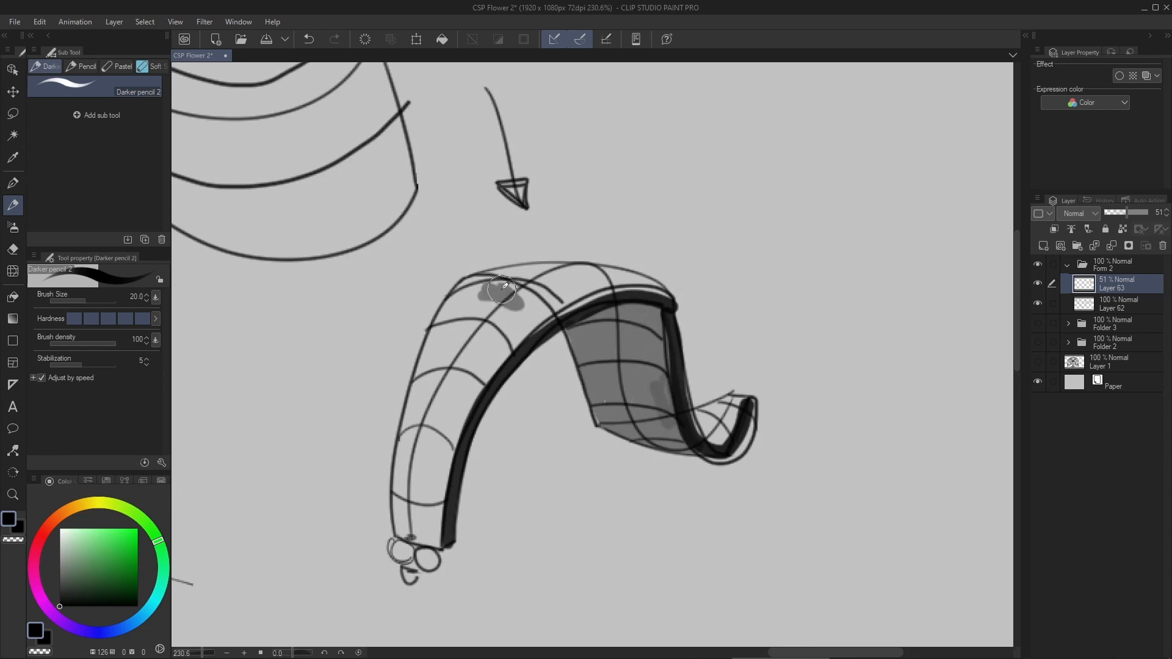
key("ctrl+z")
- Add a layer beneath the line art at 50% opacity and choose white as the drawing color
key("ctrl+shift+n")
left_click_drag(1113, 286, 1123, 327)
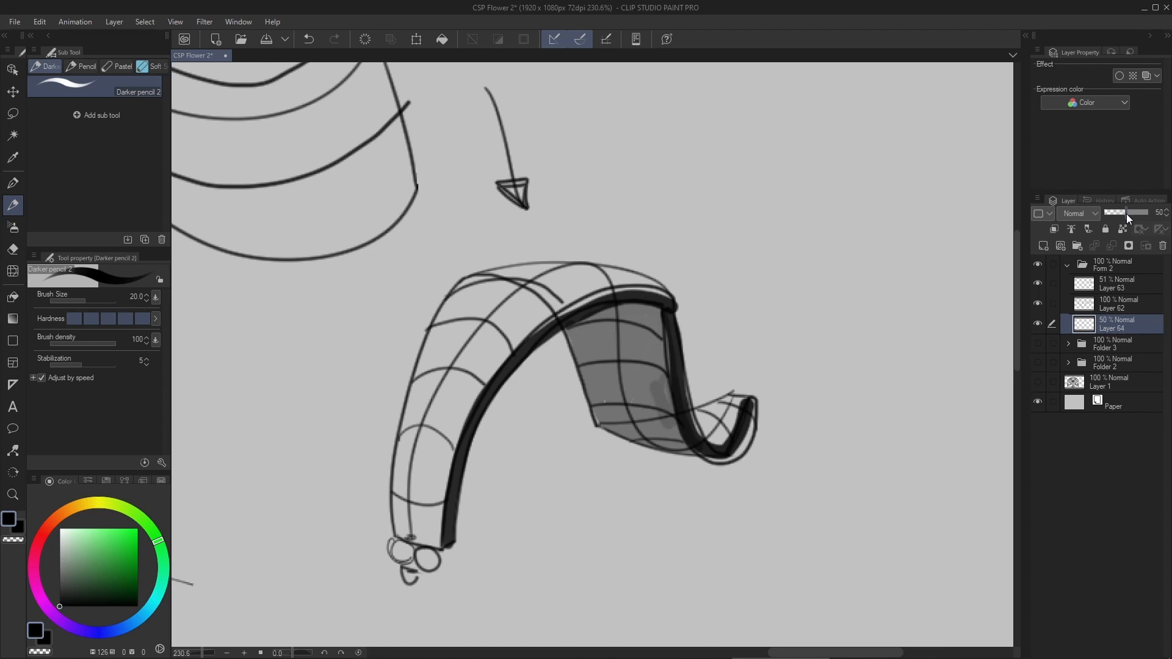
left_click_drag(71, 541, 39, 507)
- Increase the brush size to 30 and paint white light over the ribbon's crest and the upper part of its rising section
left_click_drag(528, 287, 515, 245)
left_click_drag(515, 244, 535, 242)
scroll(421, 246, "down", 2)
left_click_drag(427, 233, 393, 303)
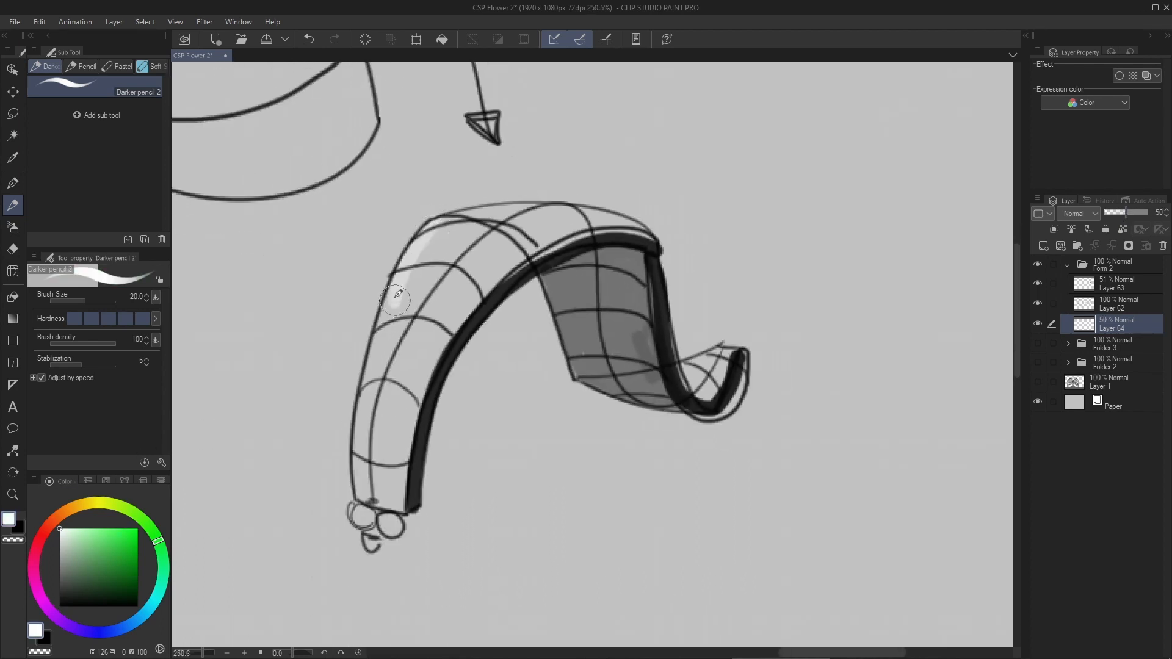
key("ctrl+z")
key("bracketright")
key("bracketright")
mouse_move(434, 233)
left_mouse_down()
mouse_move(397, 318)
mouse_move(544, 234)
mouse_move(424, 300)
mouse_move(569, 226)
mouse_move(637, 236)
mouse_move(522, 216)
mouse_move(441, 230)
mouse_move(488, 218)
mouse_move(490, 239)
mouse_move(436, 257)
mouse_move(450, 249)
mouse_move(394, 318)
mouse_move(449, 340)
mouse_move(388, 321)
mouse_move(450, 353)
mouse_move(437, 314)
mouse_move(463, 330)
mouse_move(502, 267)
mouse_move(381, 351)
mouse_move(434, 374)
mouse_move(381, 343)
mouse_move(433, 381)
mouse_move(389, 345)
mouse_move(443, 369)
mouse_move(383, 359)
mouse_move(438, 370)
left_mouse_up()
key("ctrl+z")
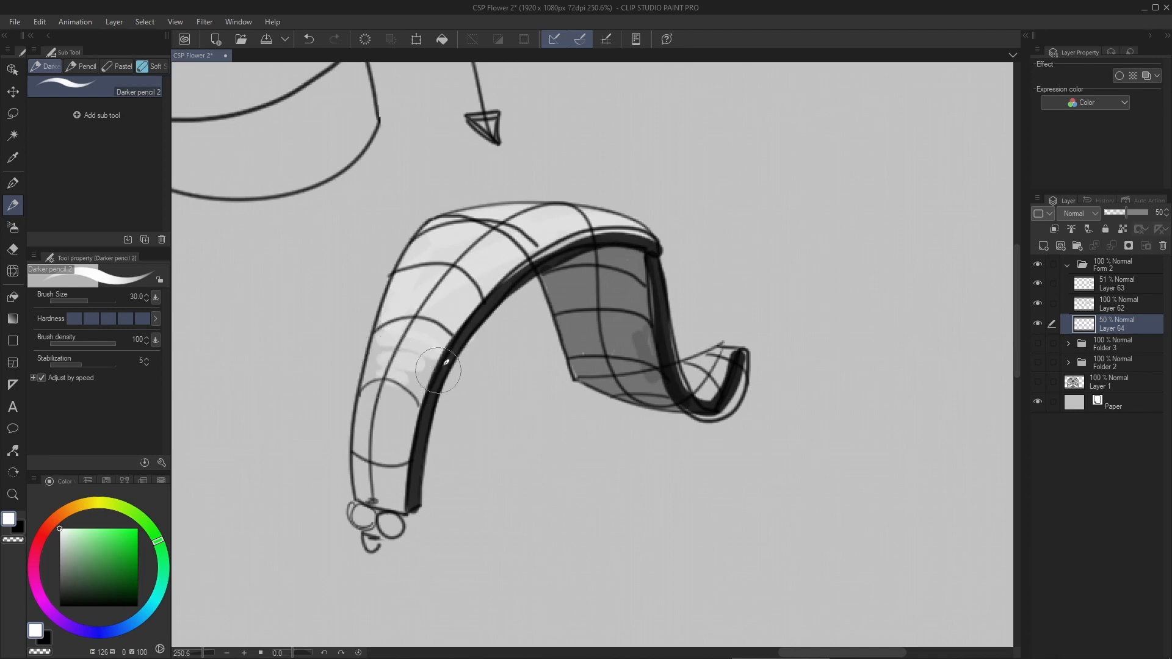
mouse_move(462, 321)
left_mouse_down()
mouse_move(441, 326)
mouse_move(452, 327)
left_mouse_up()
mouse_move(498, 190)
left_mouse_down()
mouse_move(504, 261)
mouse_move(494, 252)
mouse_move(515, 268)
mouse_move(649, 118)
left_mouse_up()
key("ctrl+z")
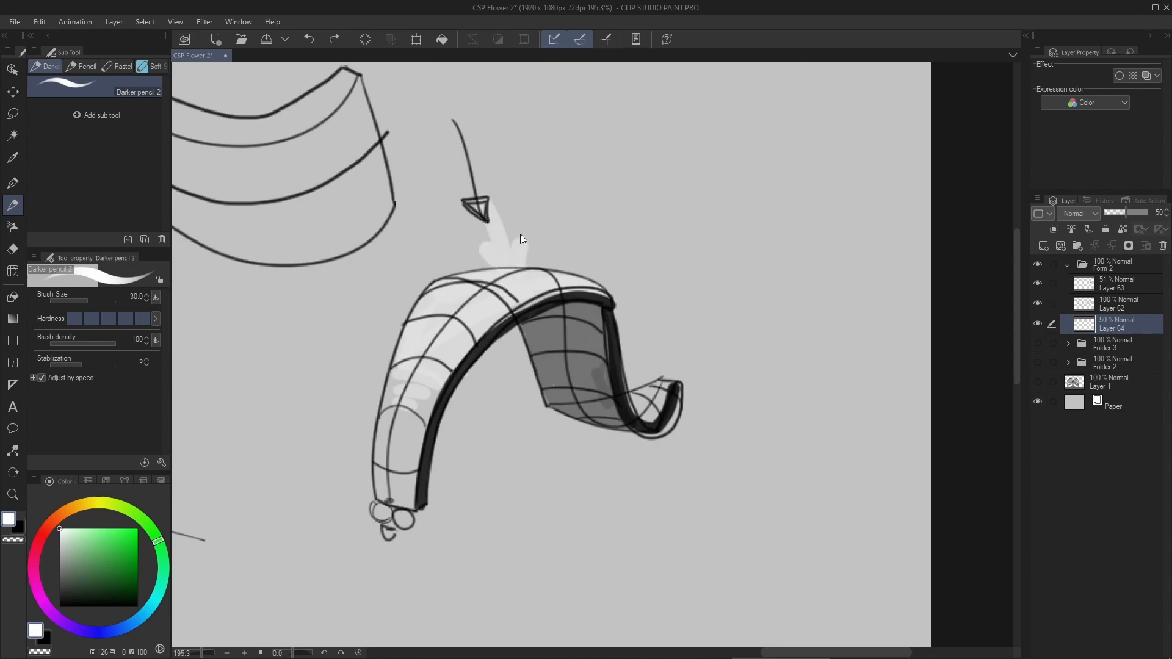
key("ctrl+z")
mouse_move(449, 227)
left_mouse_down()
mouse_move(327, 342)
mouse_move(365, 462)
mouse_move(334, 461)
mouse_move(374, 456)
left_mouse_up()
key("ctrl+z")
key("ctrl+z")
key("ctrl+z")
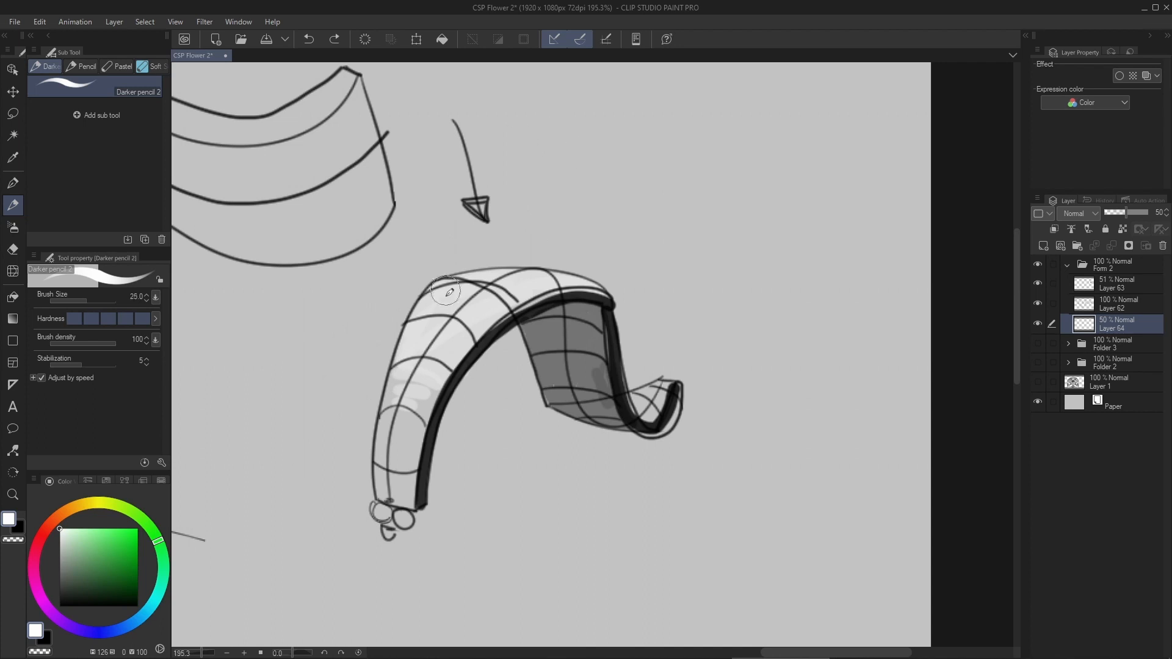
- Fade the lower edge of the white light on the ribbon's rising section with the Soft eraser, reducing its size to 80
key("bracketleft")
key("bracketleft")
key("bracketleft")
key("bracketleft")
left_click_drag(485, 334, 492, 307)
scroll(492, 307, "up", 2)
key("e")
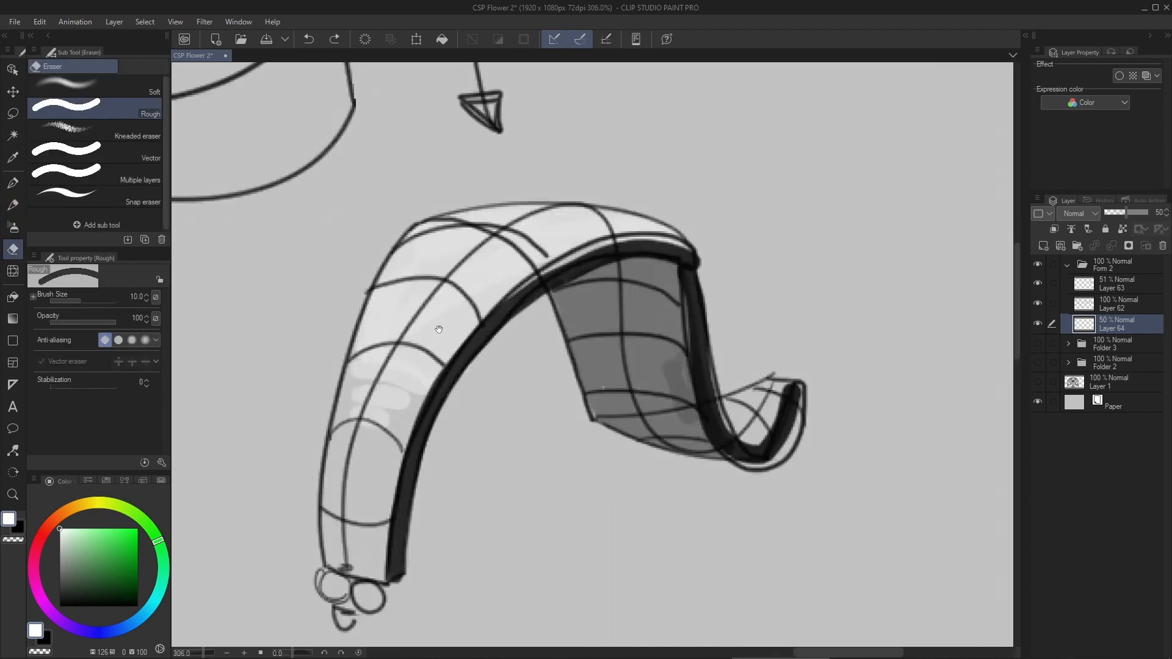
left_click_drag(431, 333, 426, 314)
left_click(110, 89)
key("bracketleft")
key("bracketleft")
key("bracketleft")
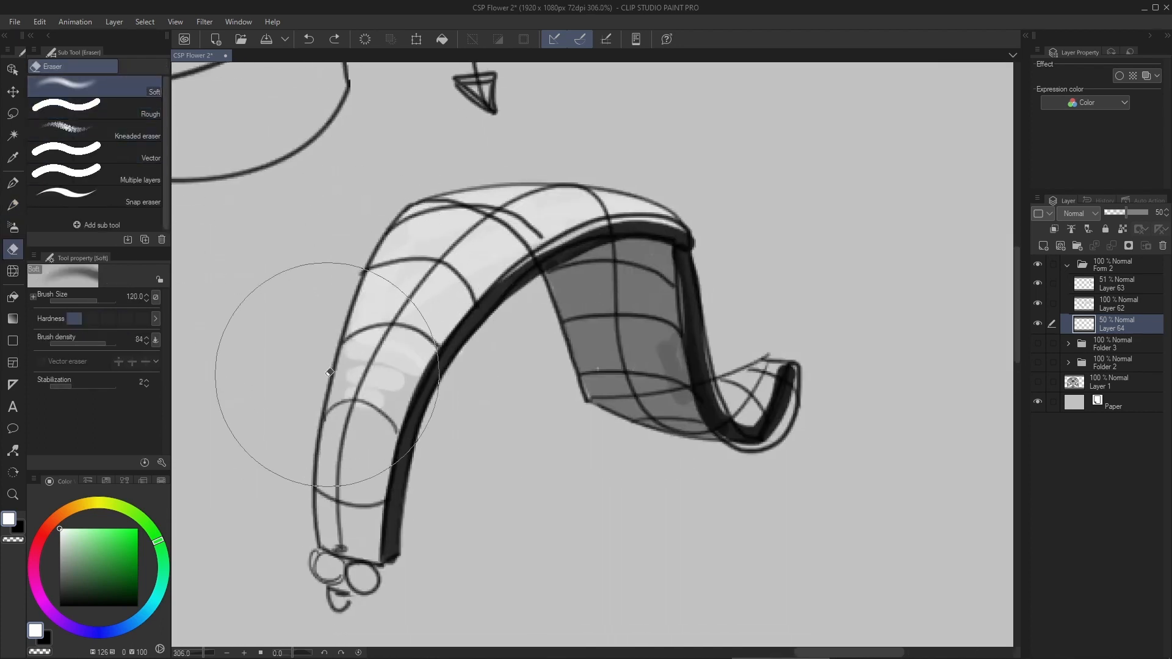
left_click_drag(275, 387, 513, 393)
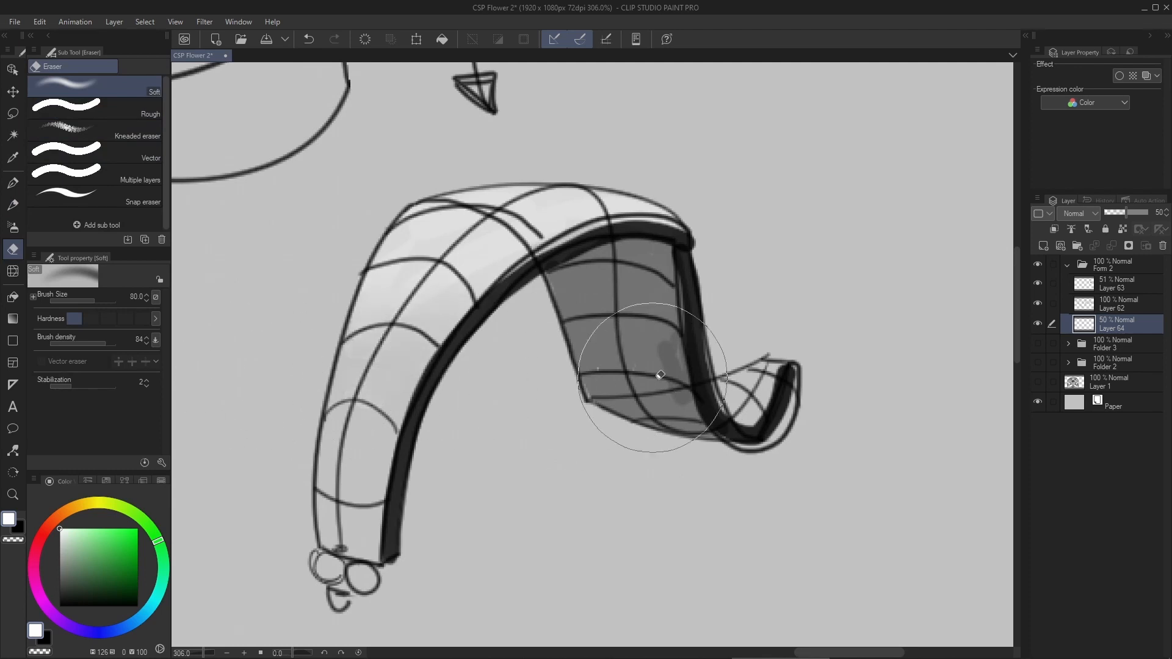
scroll(554, 314, "down", 2)
left_click_drag(555, 322, 562, 315)
left_click_drag(571, 387, 567, 406)
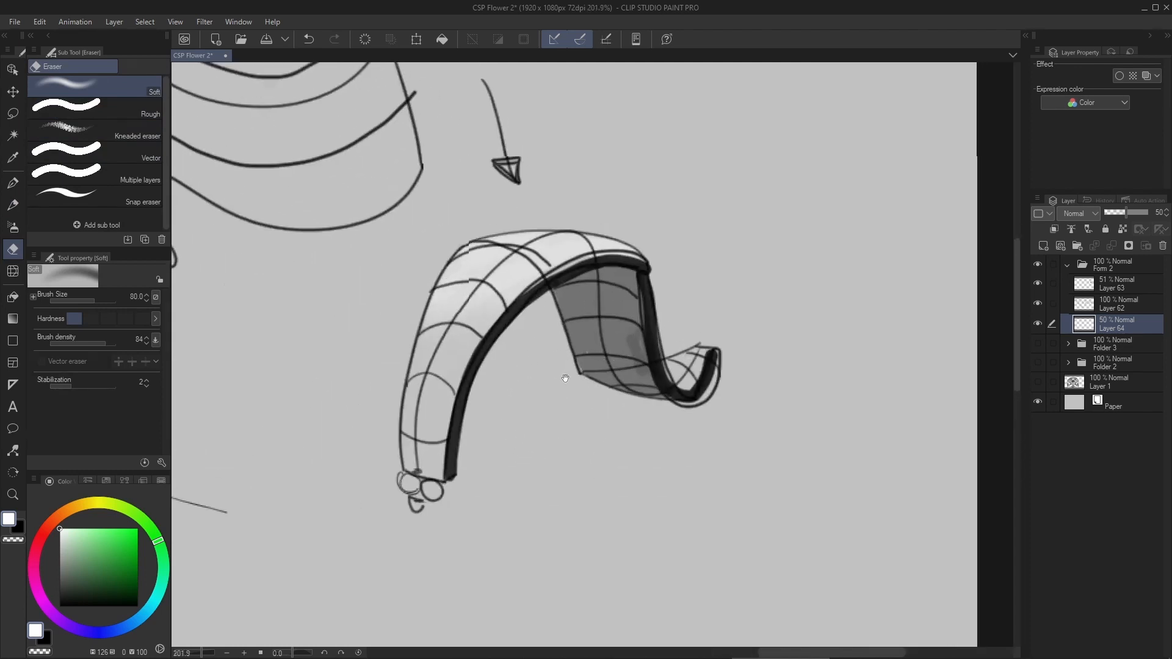
left_click(1085, 299)
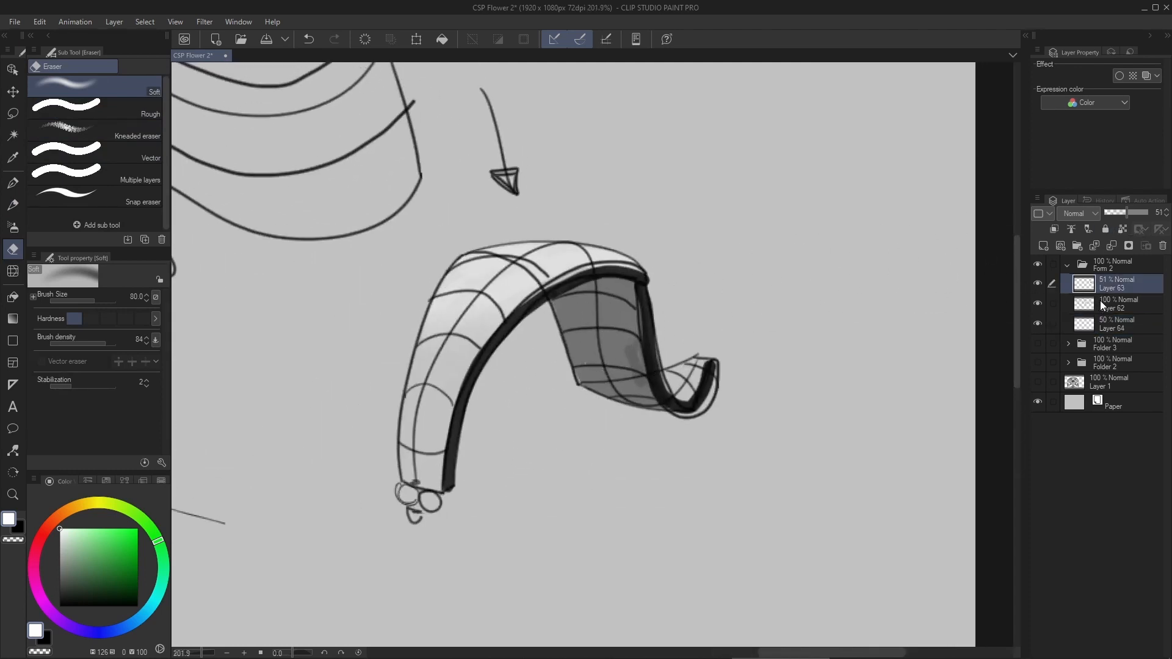
left_click(1114, 213)
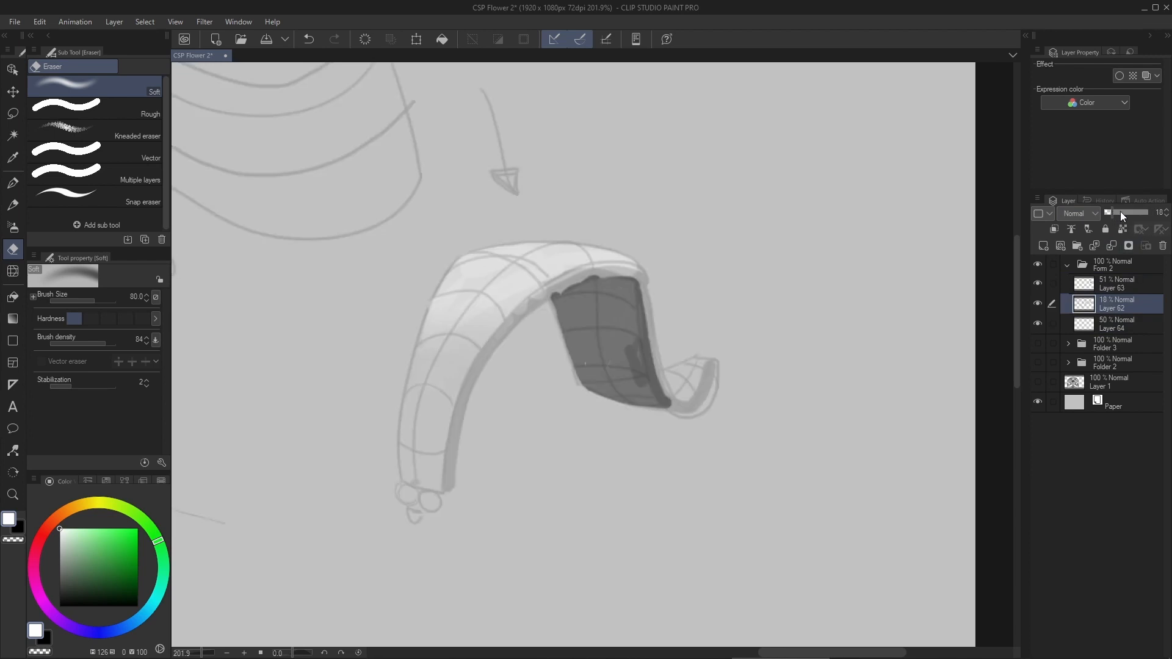
key("ctrl+z")
key("ctrl+z")
- Lasso the ribbon's line art, cut and paste it onto its own layer, and align it over the shading
key("m")
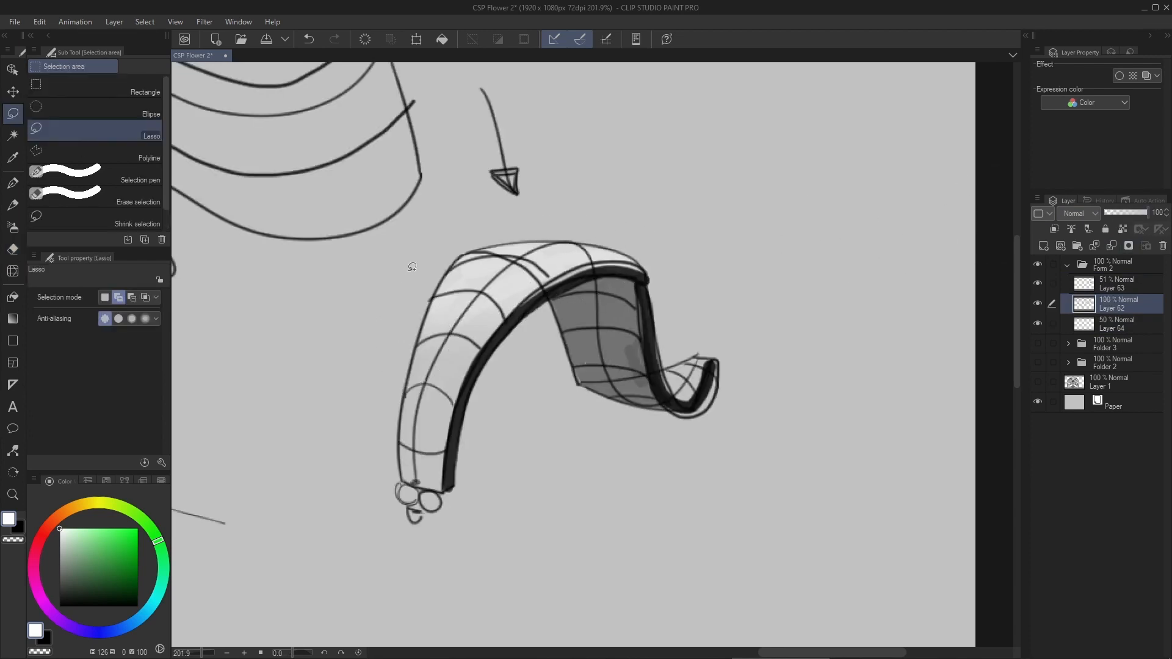
mouse_move(414, 245)
left_mouse_down()
mouse_move(381, 571)
mouse_move(640, 212)
left_mouse_up()
left_click_drag(437, 225, 434, 228)
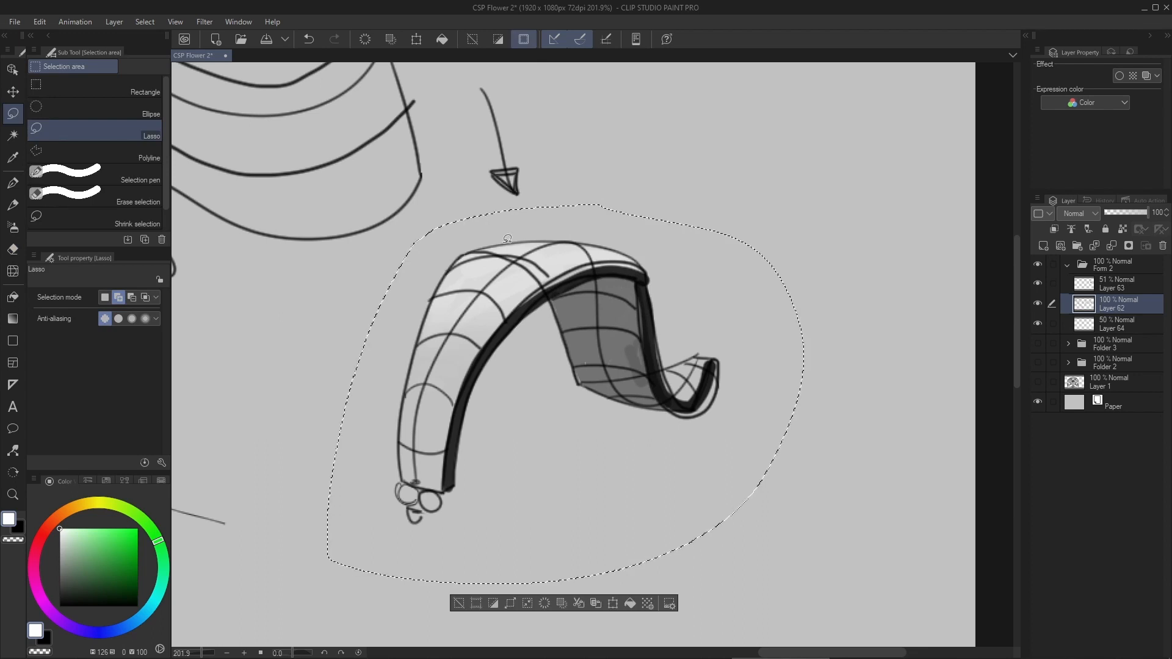
key("ctrl+x")
key("ctrl+v")
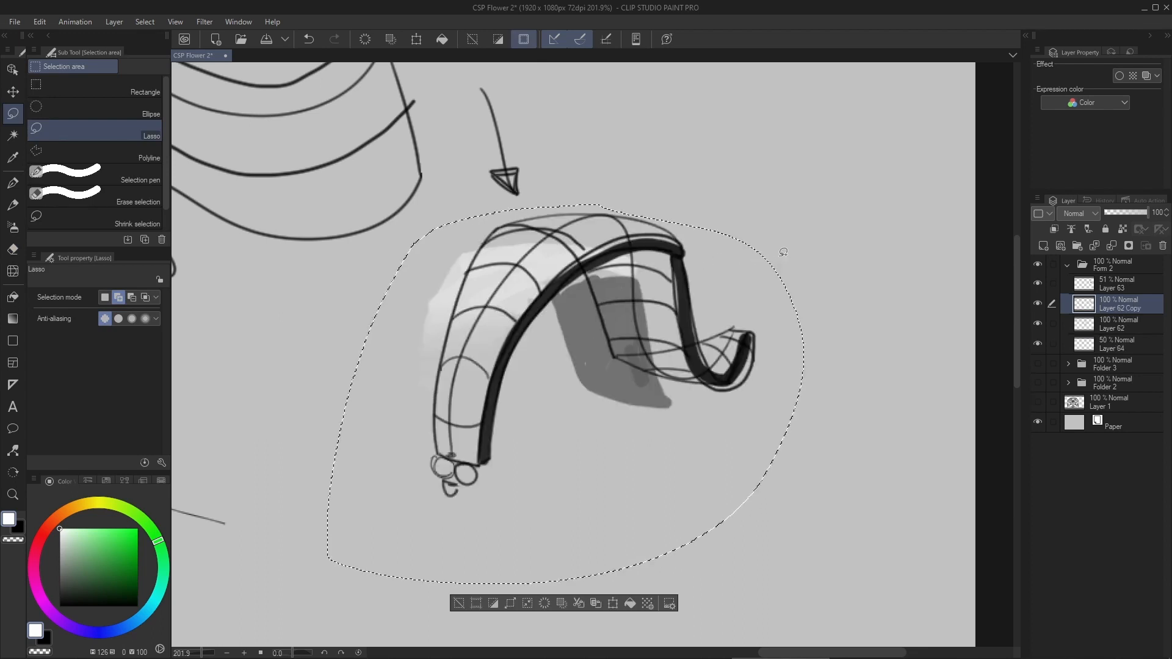
key("ctrl+d")
key("ctrl+t")
mouse_move(677, 291)
left_mouse_down()
mouse_move(634, 315)
mouse_move(641, 322)
left_mouse_up()
key("Return")
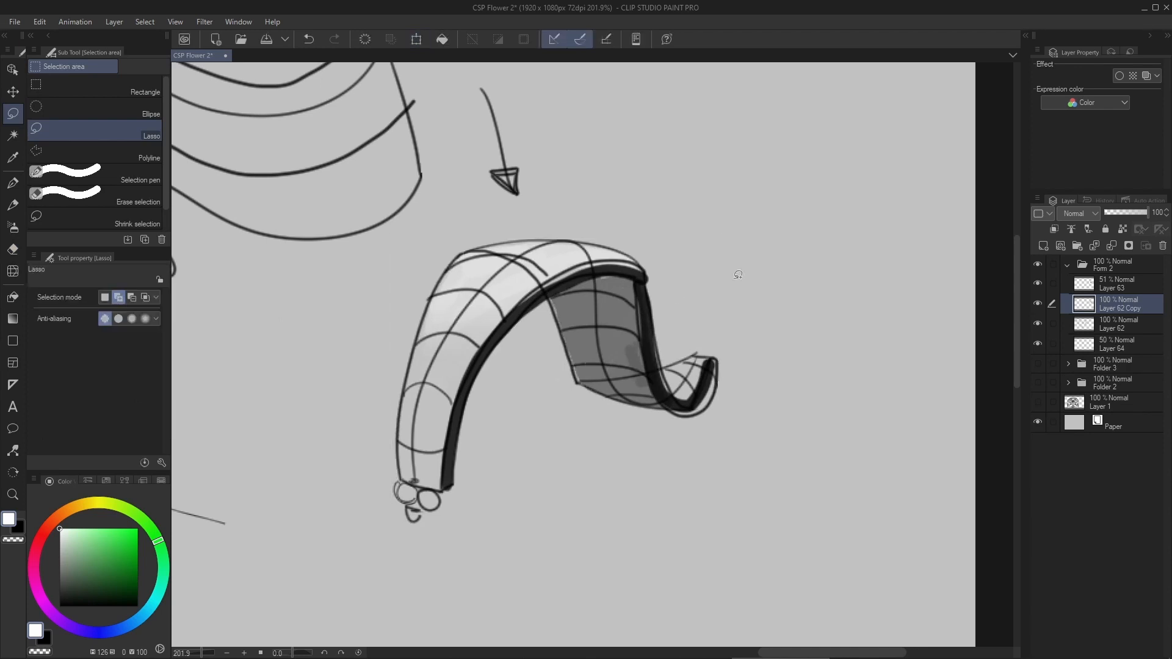
- Lower the separated ribbon sketch to 33% opacity and add a new layer above the shading layers
left_click(1123, 211)
left_click(1119, 211)
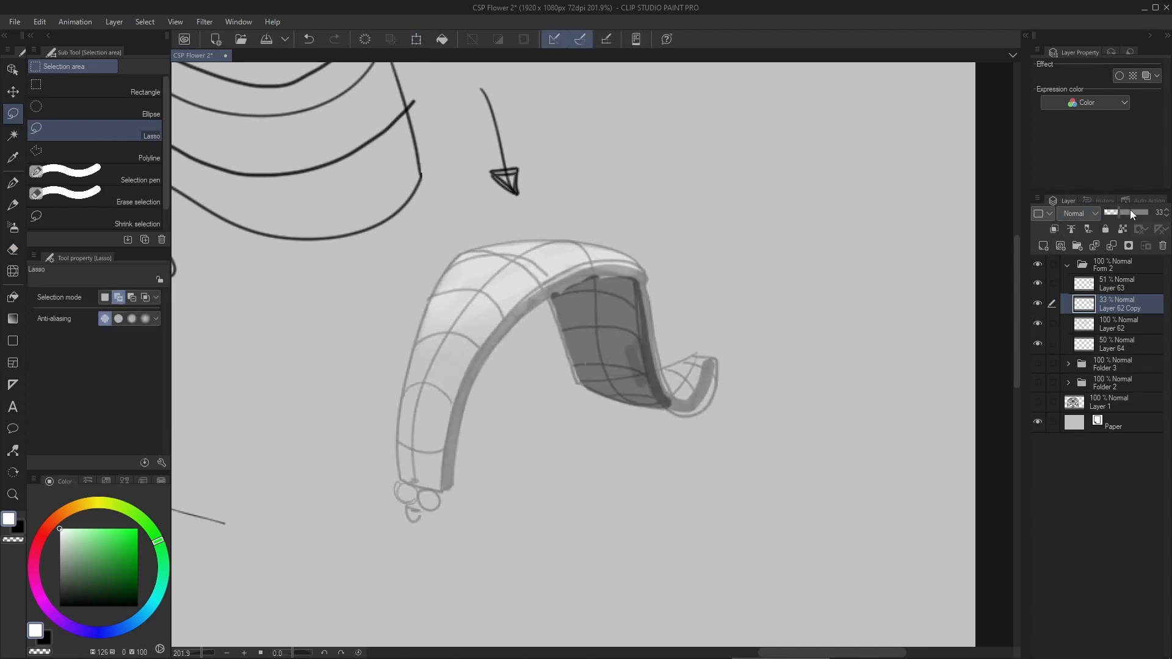
key("ctrl+shift+n")
left_click_drag(1085, 305, 1090, 280)
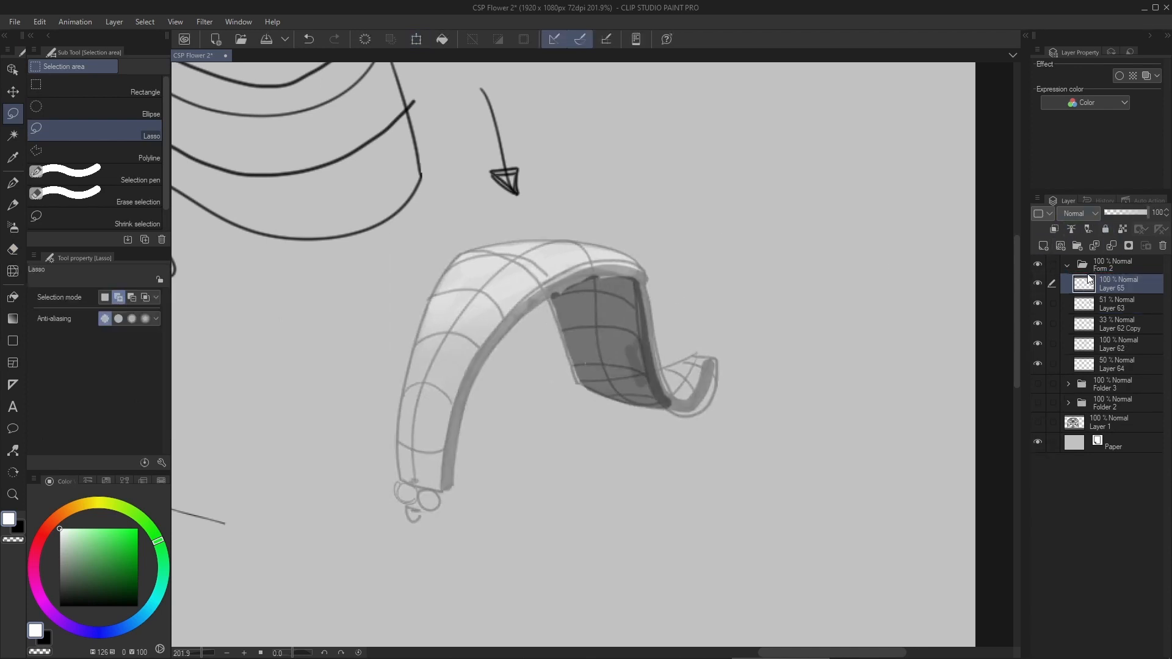
- Trace a clean black outline around the faded ribbon sketch with the darker pencil at size 7
left_click_drag(576, 260, 569, 237)
scroll(561, 225, "up", 2)
key("p")
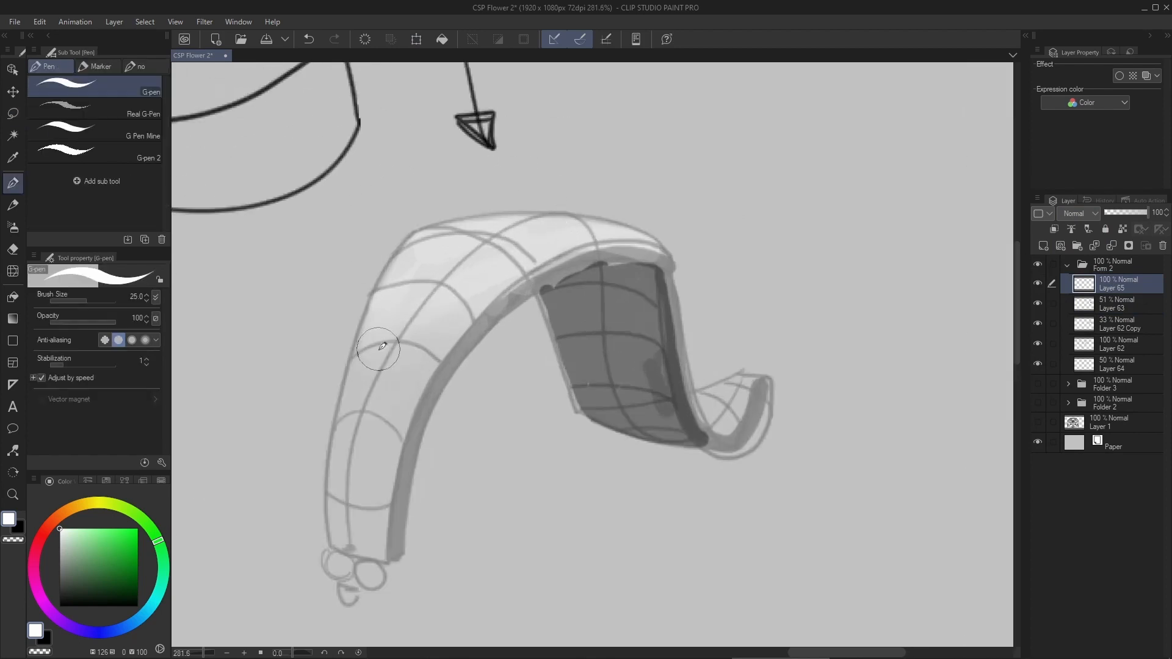
key("x")
key("p")
left_click_drag(330, 547, 428, 211)
key("ctrl+z")
left_click_drag(330, 547, 331, 465)
key("ctrl+z")
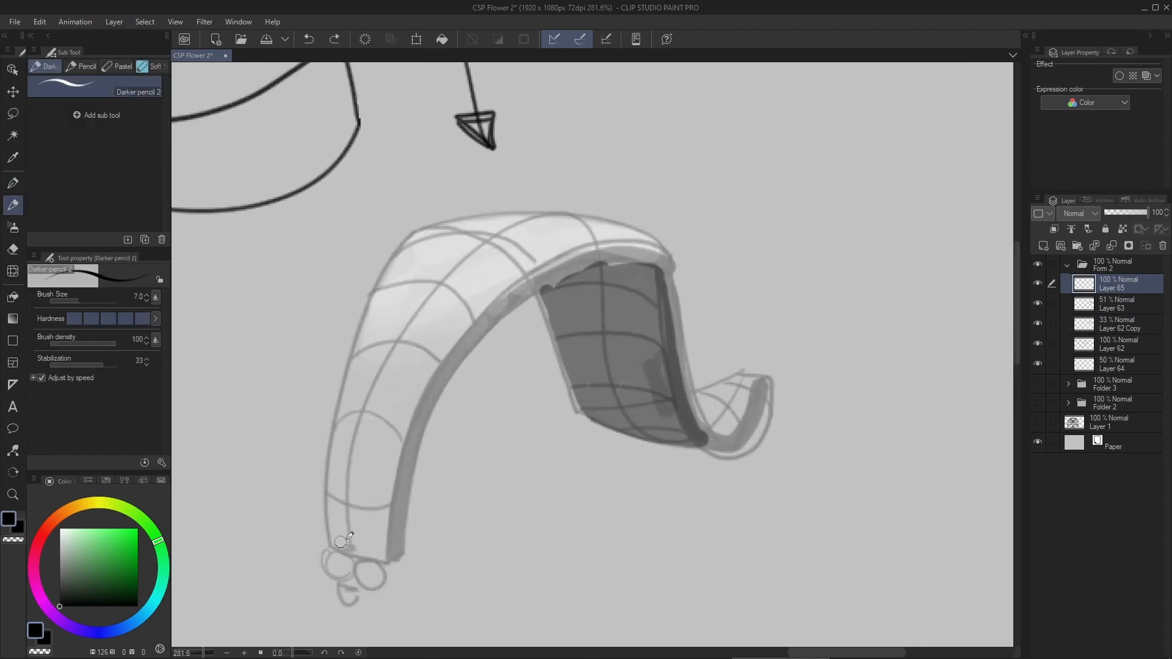
mouse_move(329, 547)
left_mouse_down()
mouse_move(338, 400)
mouse_move(681, 340)
mouse_move(772, 381)
mouse_move(464, 354)
mouse_move(674, 395)
mouse_move(774, 386)
left_mouse_up()
scroll(690, 318, "down", 2)
scroll(668, 358, "up", 4)
mouse_move(763, 506)
left_mouse_down()
mouse_move(565, 439)
mouse_move(458, 202)
left_mouse_up()
scroll(537, 269, "down", 4)
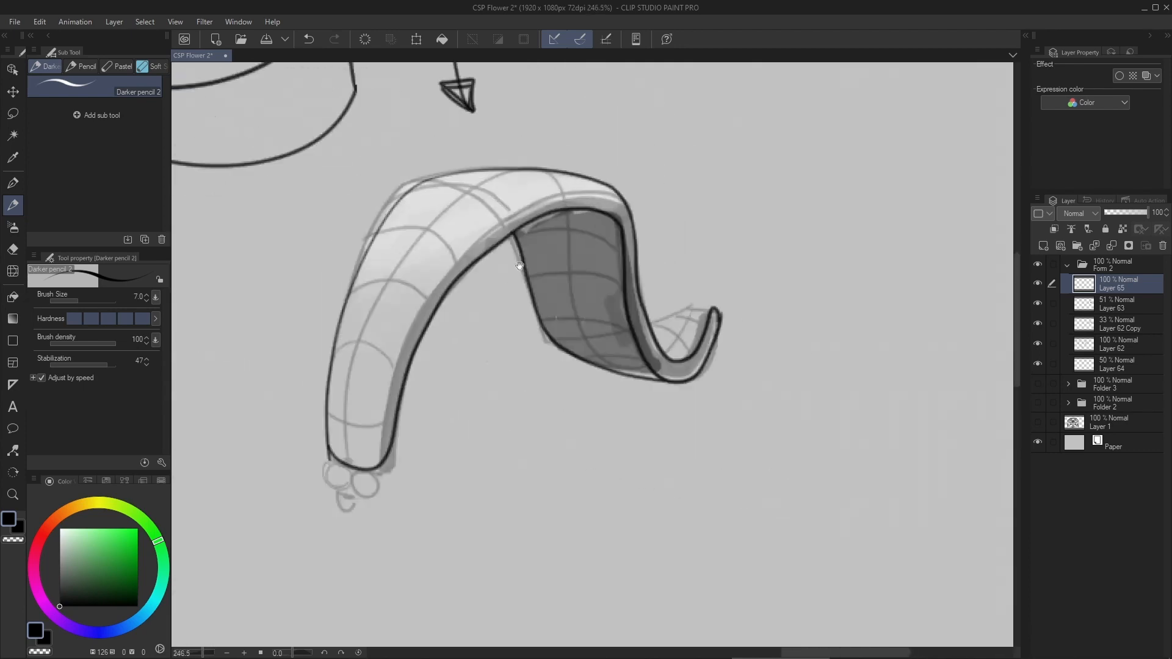
- Complete the outline with the curled tip's back edge and an inner thickness line from the ribbon's base to its crest
left_click(1117, 304)
left_click(1038, 304)
left_click(1038, 304)
left_click(1038, 324)
left_click(1038, 325)
left_click(1118, 284)
scroll(715, 338, "up", 5)
left_click_drag(647, 347, 792, 298)
scroll(855, 396, "down", 5)
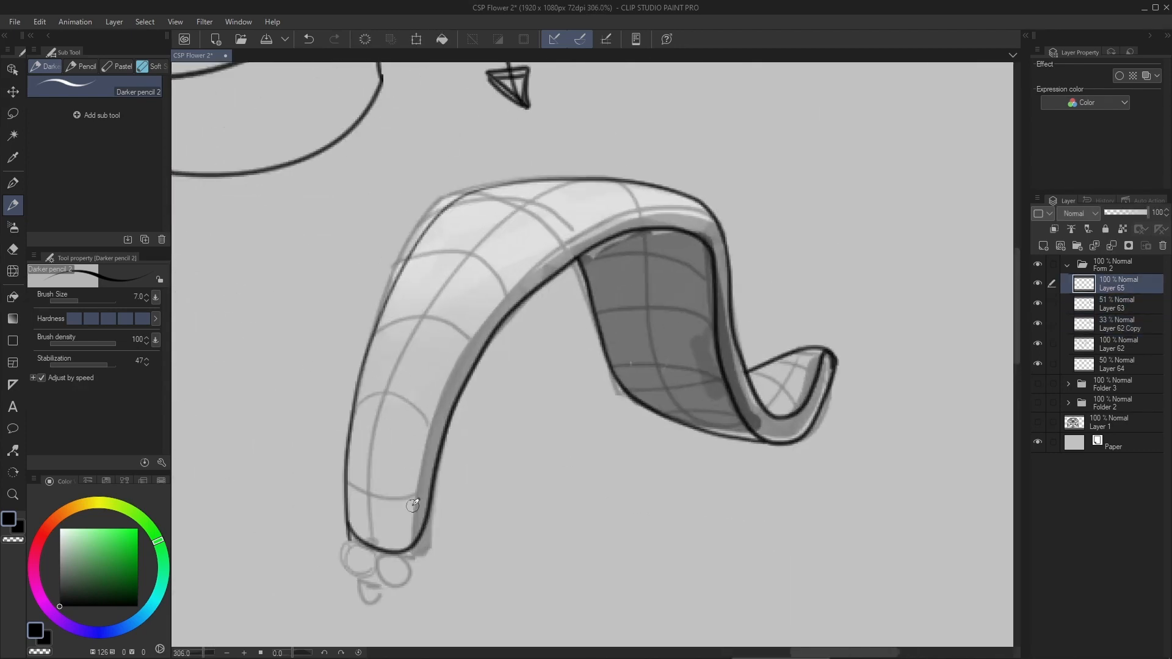
mouse_move(411, 519)
left_mouse_down()
mouse_move(511, 281)
mouse_move(698, 211)
left_mouse_up()
key("ctrl+z")
left_click_drag(412, 516, 691, 212)
- Check the ribbon with the sketch hidden, show it again, and lower the sketch layer's opacity to 10%
scroll(582, 243, "down", 5)
double_click(1038, 304)
left_click(1038, 324)
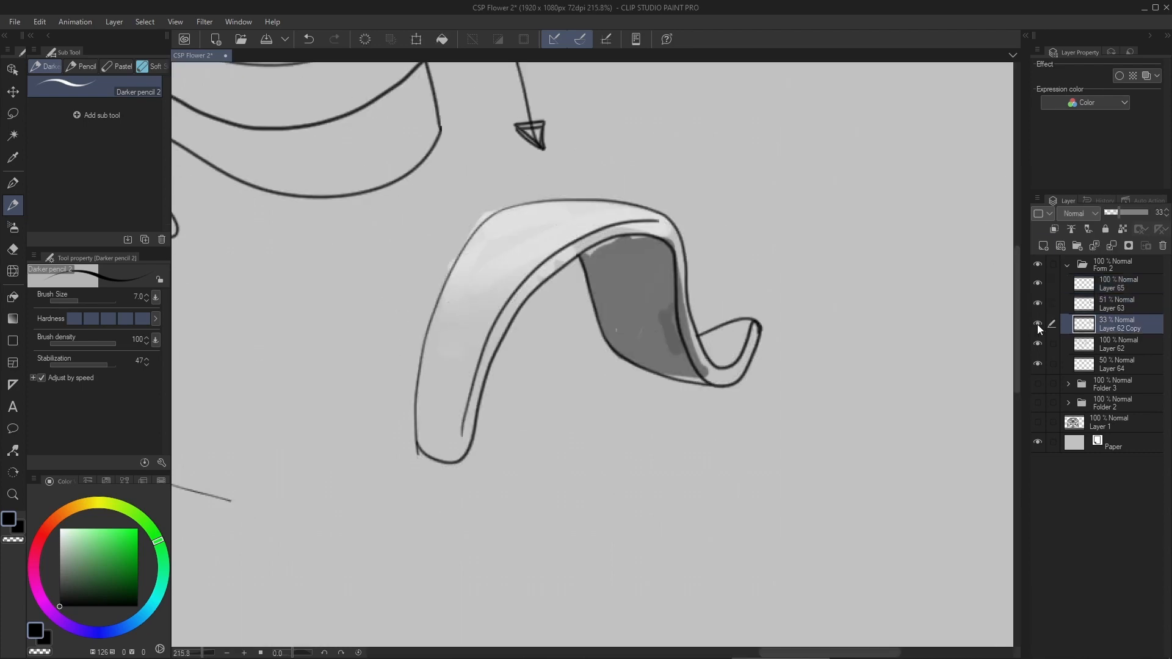
left_click(1038, 324)
left_click_drag(1119, 214, 1109, 215)
scroll(704, 254, "up", 2)
left_click(1110, 214)
- Add a layer at 74% opacity and fill the ribbon's front thickness edge with black at brush size 17
left_click(1044, 245)
key("p")
key("p")
key("bracketright")
key("bracketright")
key("bracketright")
key("bracketright")
key("bracketright")
left_click(1137, 213)
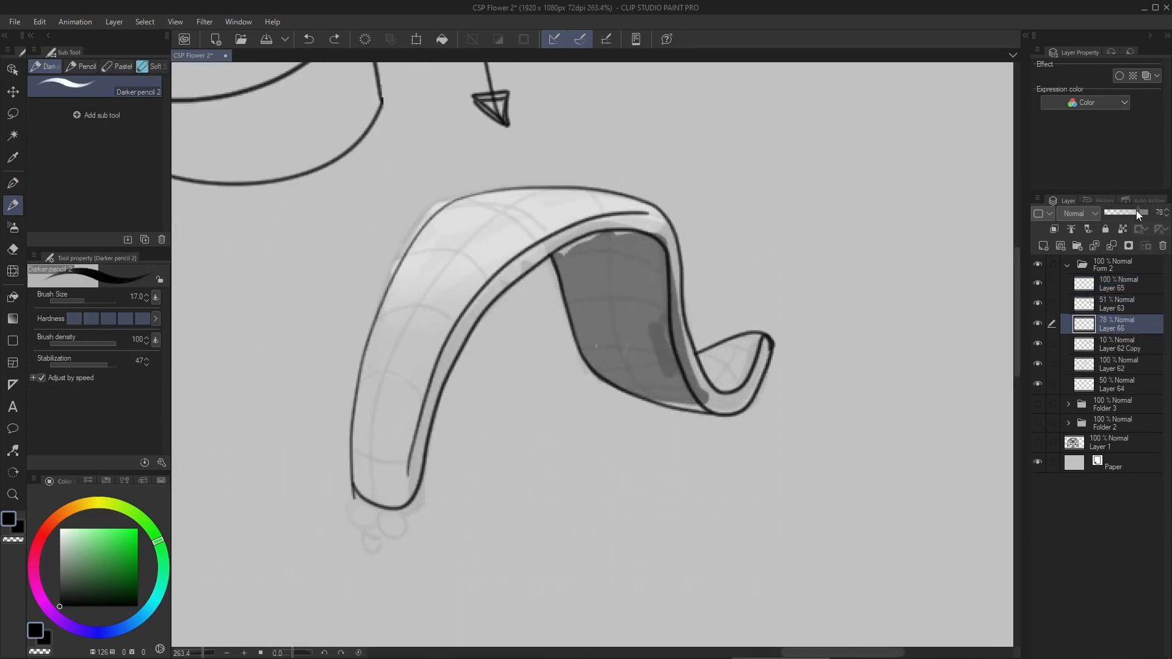
mouse_move(411, 493)
left_mouse_down()
mouse_move(521, 268)
mouse_move(688, 358)
mouse_move(759, 374)
left_mouse_up()
- Choose white and paint bright highlights along the ribbon's upper crest and inside its curled tip
left_click(59, 529)
scroll(570, 193, "up", 6)
left_click_drag(234, 379, 406, 232)
left_click_drag(855, 489, 635, 418)
mouse_move(690, 412)
left_mouse_down()
mouse_move(645, 430)
mouse_move(638, 474)
left_mouse_up()
scroll(666, 330, "down", 8)
scroll(647, 314, "up", 3)
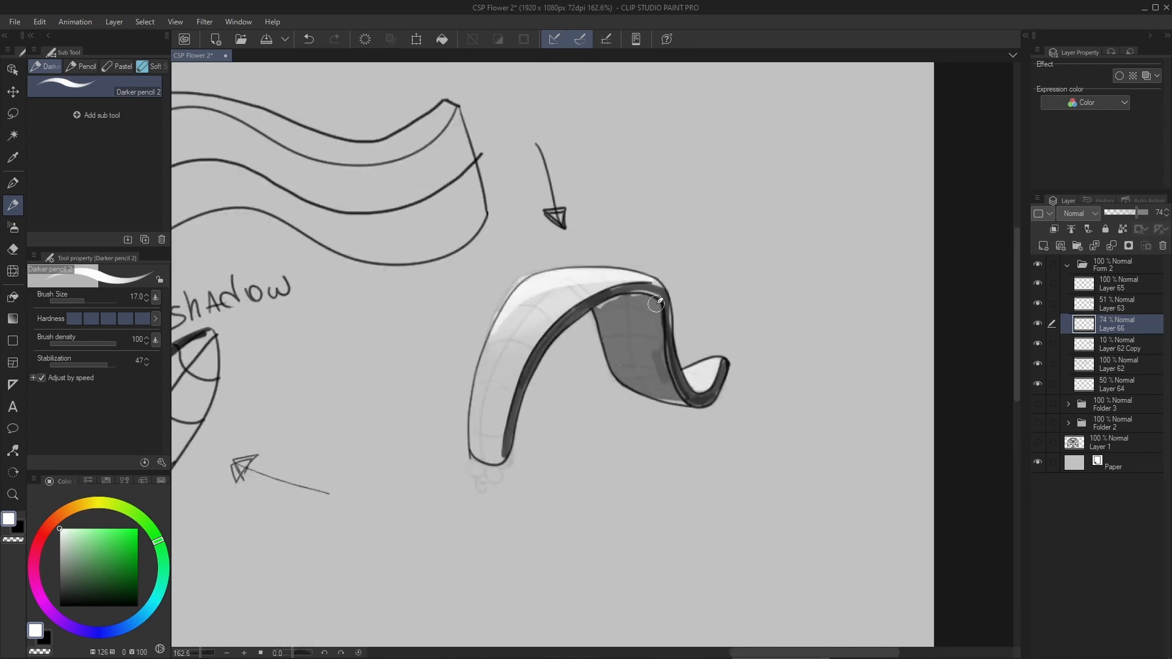
scroll(588, 287, "up", 3)
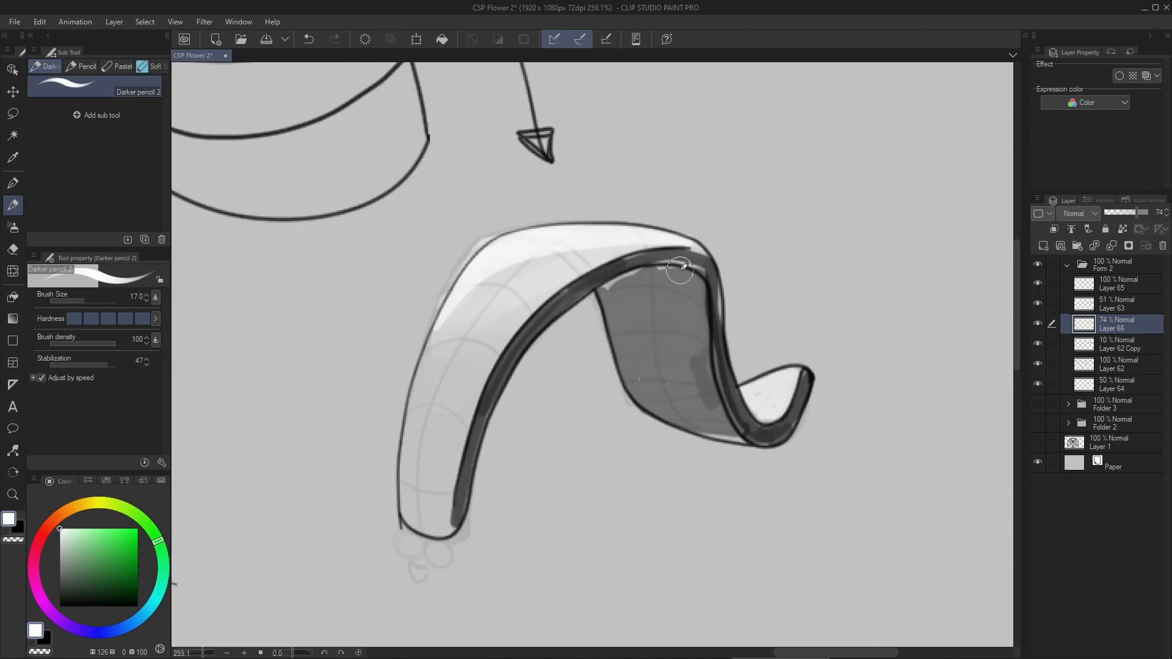
key("[")
key("[")
key("[")
key("[")
key("[")
key("[")
key("[")
left_click_drag(536, 366, 673, 533)
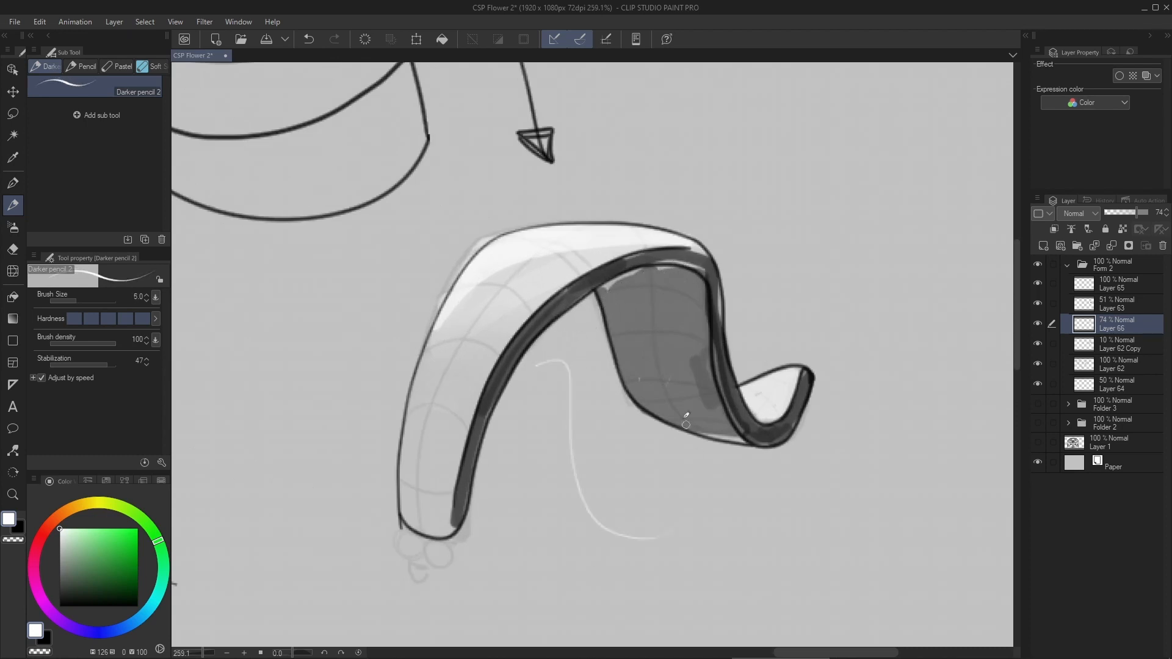
key("bracketright")
key("bracketright")
key("bracketright")
key("ctrl+z")
- Try a white stroke with stabilization at 100, undo it, and set the pencil's stabilization to 9
left_click_drag(105, 366, 116, 368)
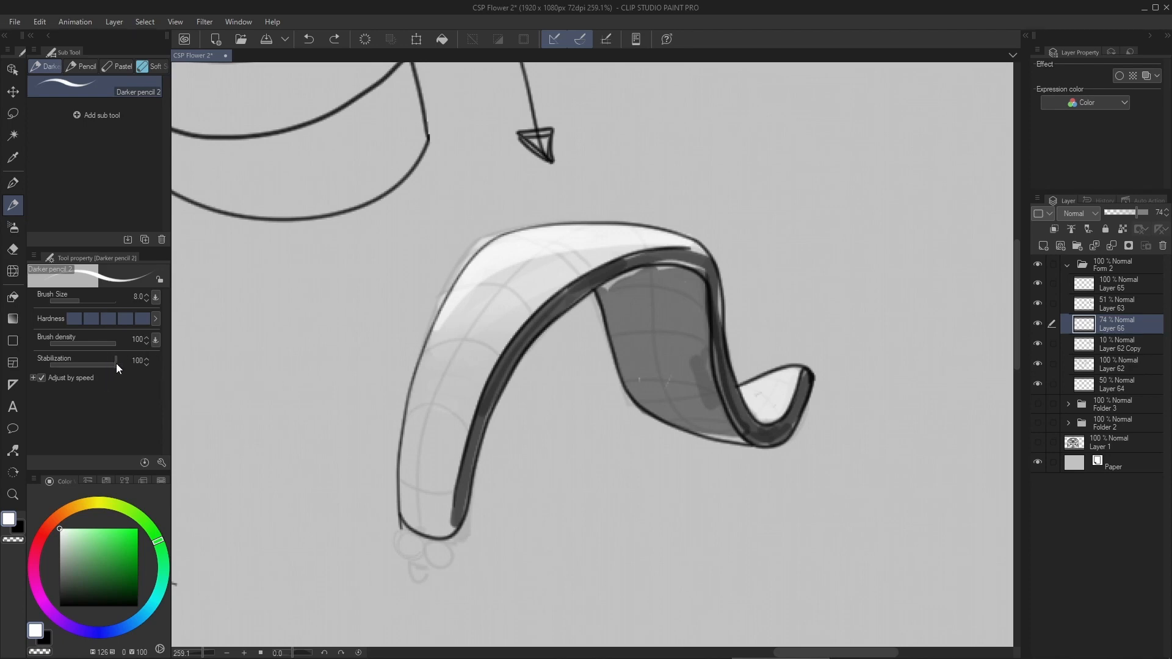
mouse_move(553, 392)
left_mouse_down()
mouse_move(617, 547)
mouse_move(867, 401)
left_mouse_up()
key("ctrl+z")
left_click(79, 365)
left_click(89, 368)
- Add a layer in a new folder and sketch a small dark gray circle below the ribbon as the flower's center
scroll(432, 310, "down", 5)
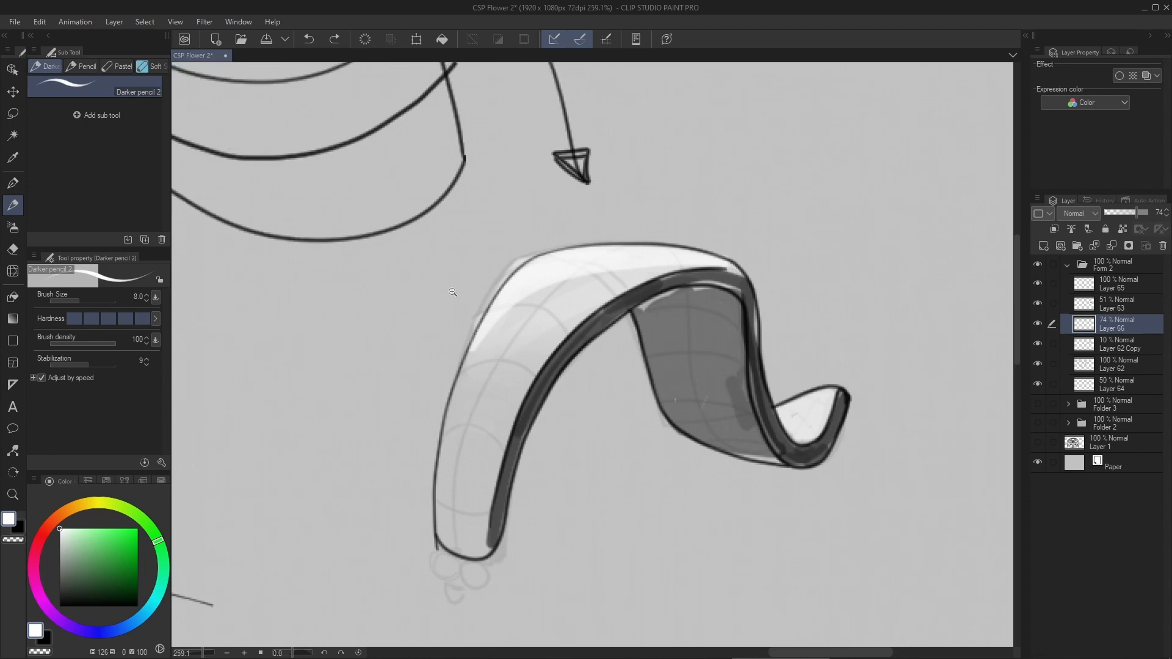
left_click_drag(432, 310, 620, 298)
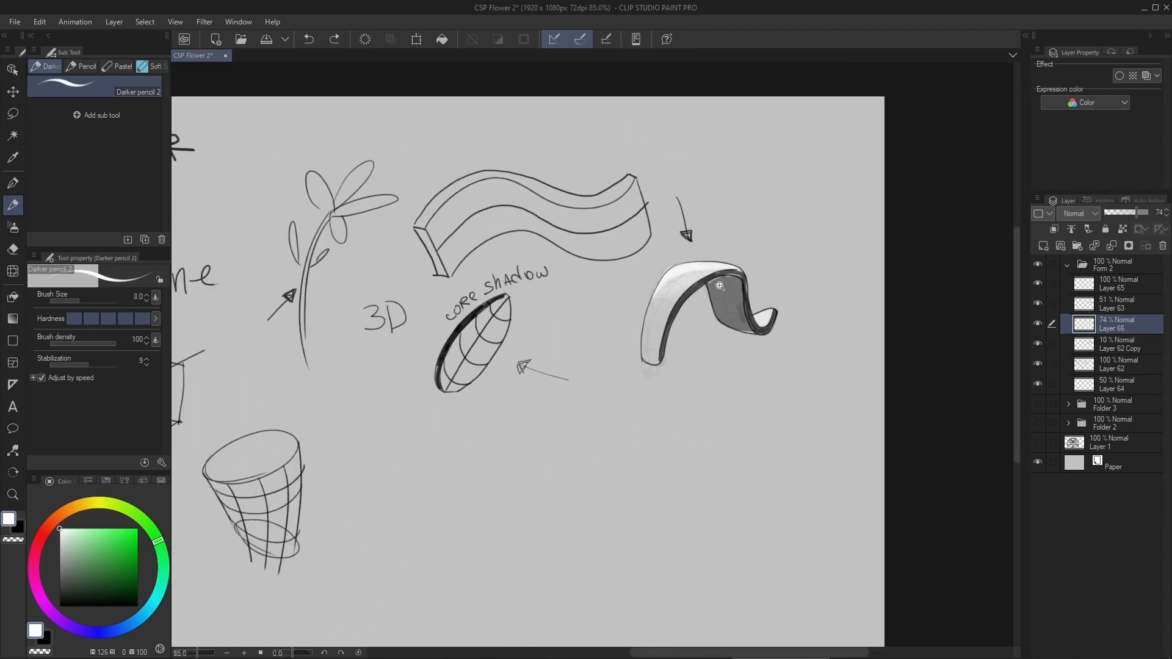
left_click_drag(721, 286, 666, 300)
key("ctrl+shift+n")
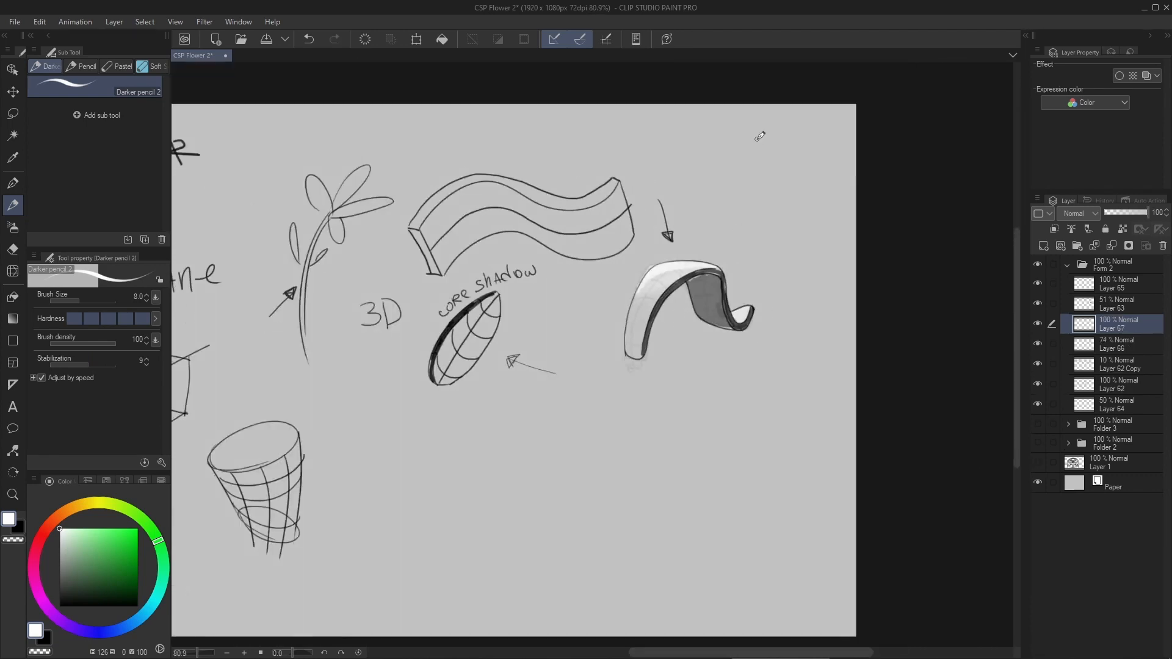
scroll(682, 297, "up", 4)
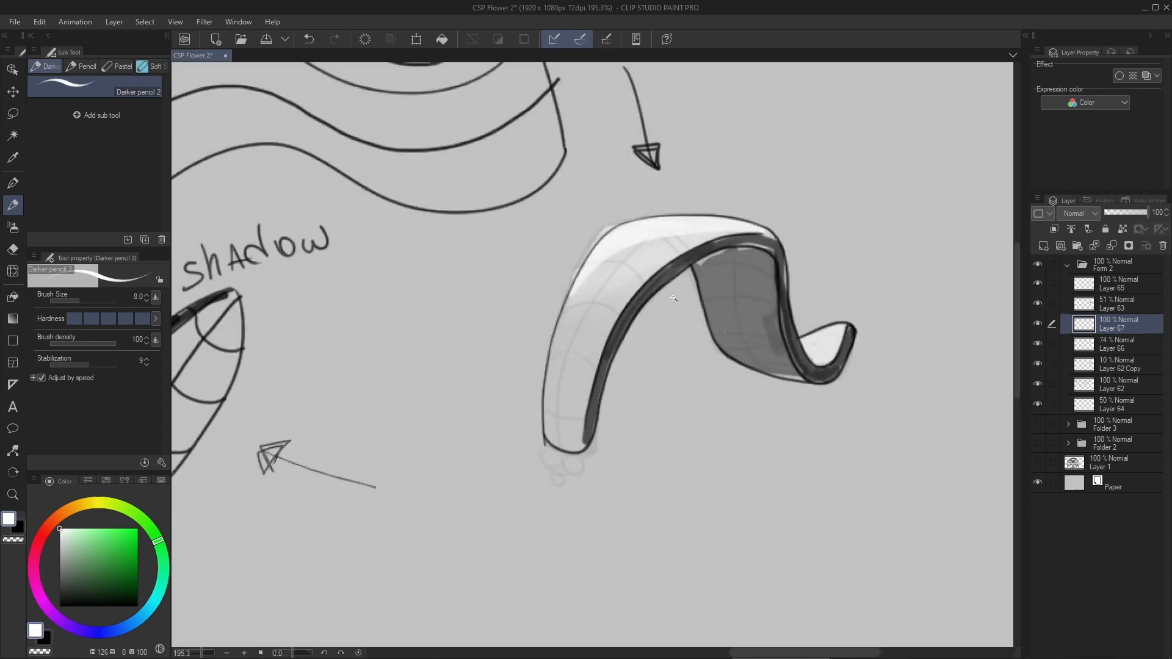
scroll(673, 298, "down", 4)
left_click(50, 593)
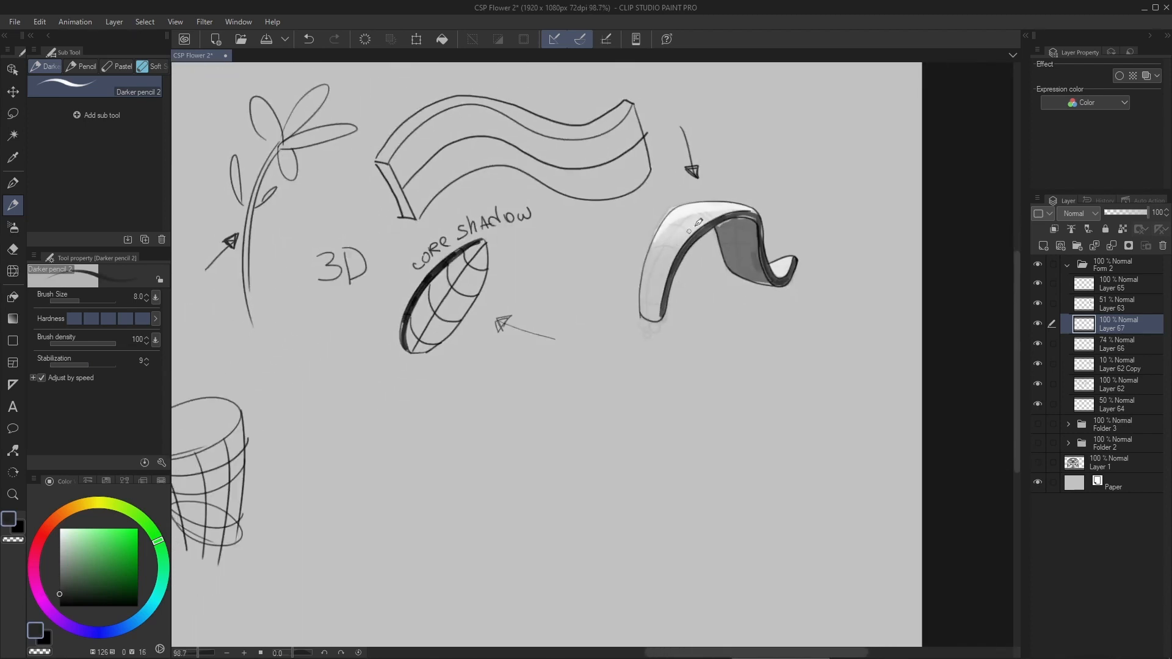
left_click_drag(590, 453, 738, 308)
key("ctrl+z")
left_click_drag(479, 362, 473, 287)
scroll(634, 357, "up", 2)
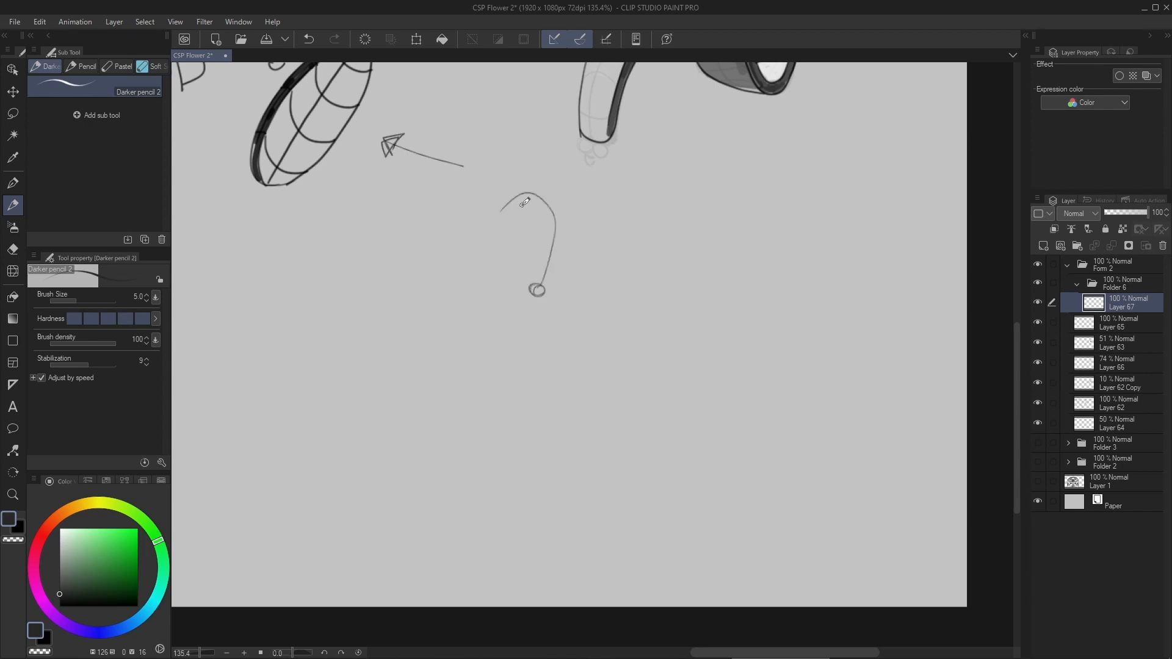
key("ctrl+z")
- Set stabilization to 11 and draw five curved arrows arching outward from the flower's center as petal directions
scroll(538, 261, "up", 2)
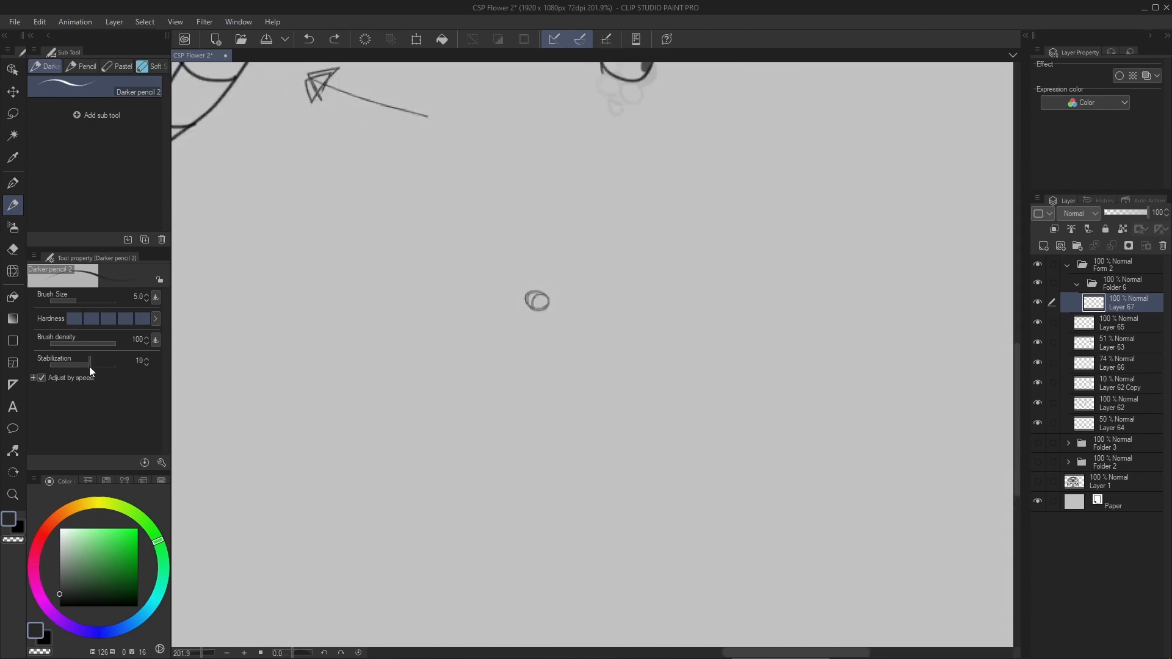
mouse_move(537, 292)
left_mouse_down()
mouse_move(576, 195)
mouse_move(536, 220)
left_mouse_up()
key("ctrl+z")
mouse_move(540, 292)
left_mouse_down()
mouse_move(547, 182)
mouse_move(516, 202)
left_mouse_up()
mouse_move(528, 298)
left_mouse_down()
mouse_move(522, 261)
mouse_move(386, 280)
left_mouse_up()
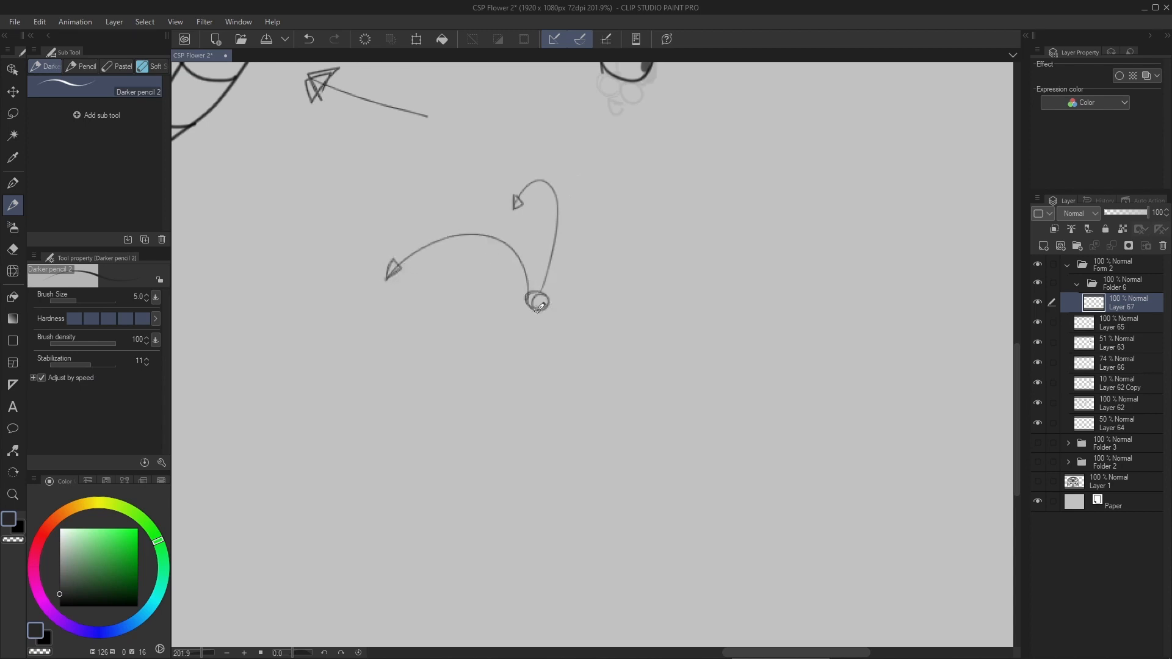
left_click_drag(528, 296, 445, 384)
mouse_move(553, 298)
left_mouse_down()
mouse_move(617, 259)
mouse_move(673, 299)
left_mouse_up()
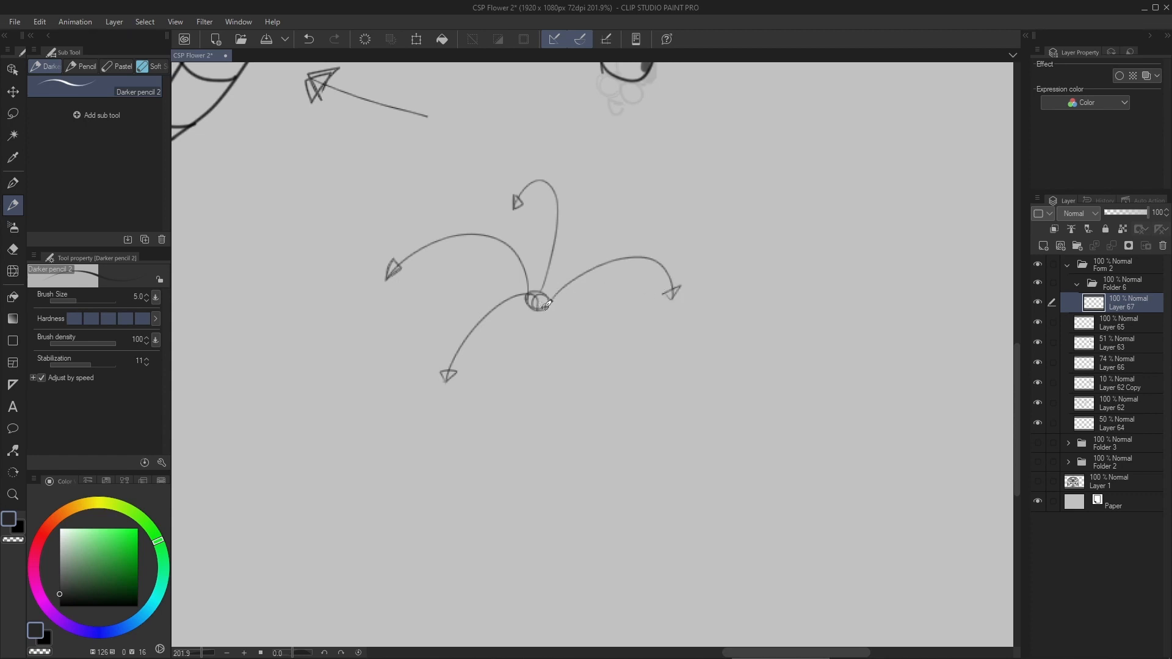
mouse_move(546, 306)
left_mouse_down()
mouse_move(626, 317)
mouse_move(643, 386)
left_mouse_up()
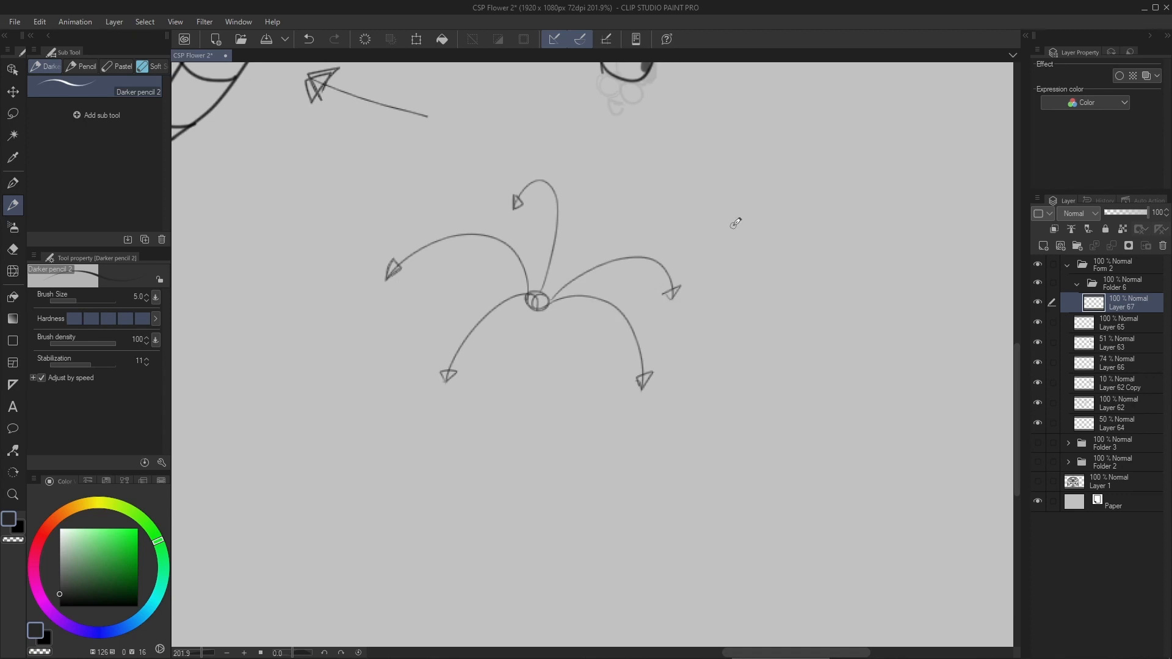
- Add a new layer and draw a long curved stem line downward from the flower's center
mouse_move(565, 279)
left_mouse_down()
mouse_move(550, 329)
mouse_move(595, 192)
left_mouse_up()
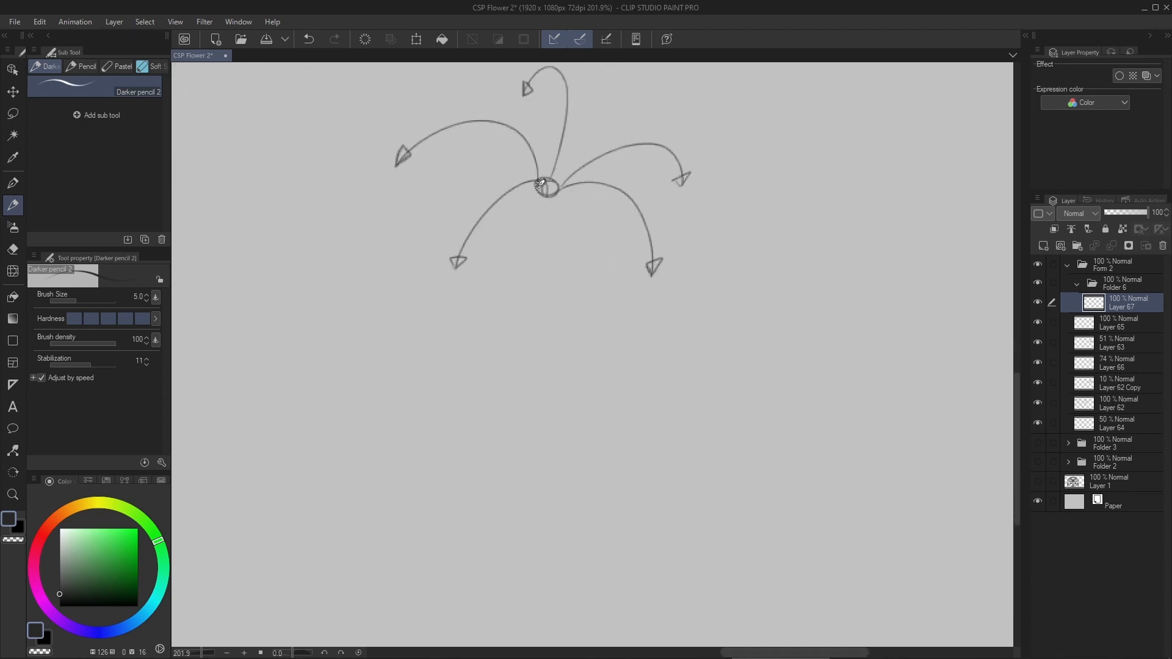
key("ctrl+shift+n")
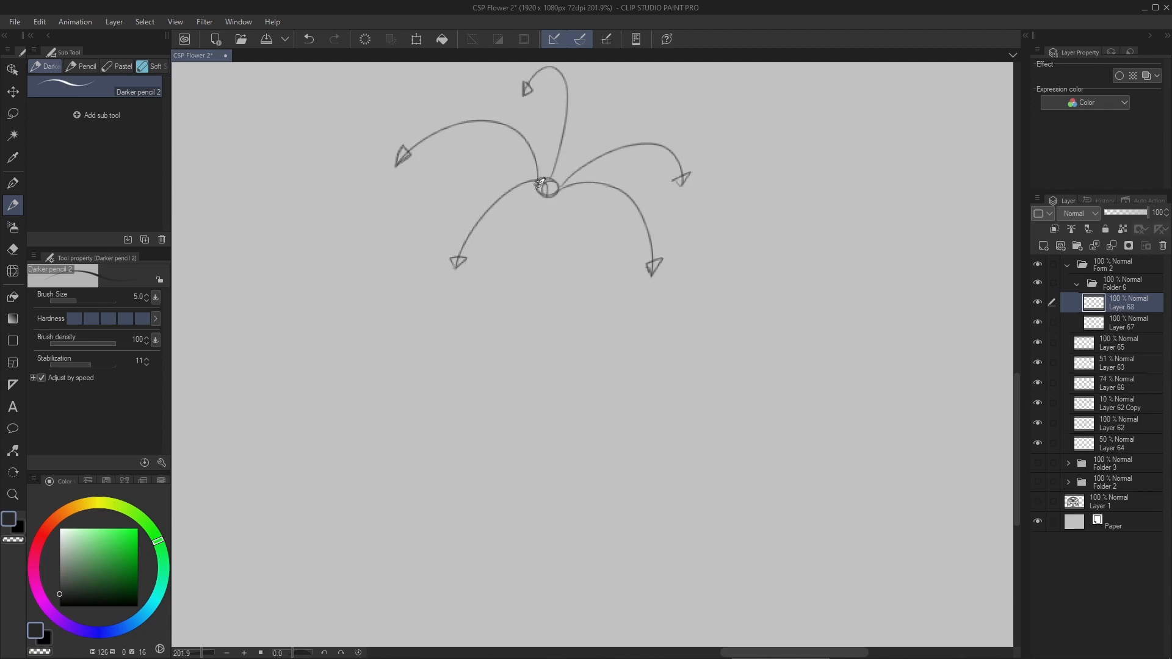
mouse_move(539, 181)
left_mouse_down()
mouse_move(470, 450)
mouse_move(473, 501)
left_mouse_up()
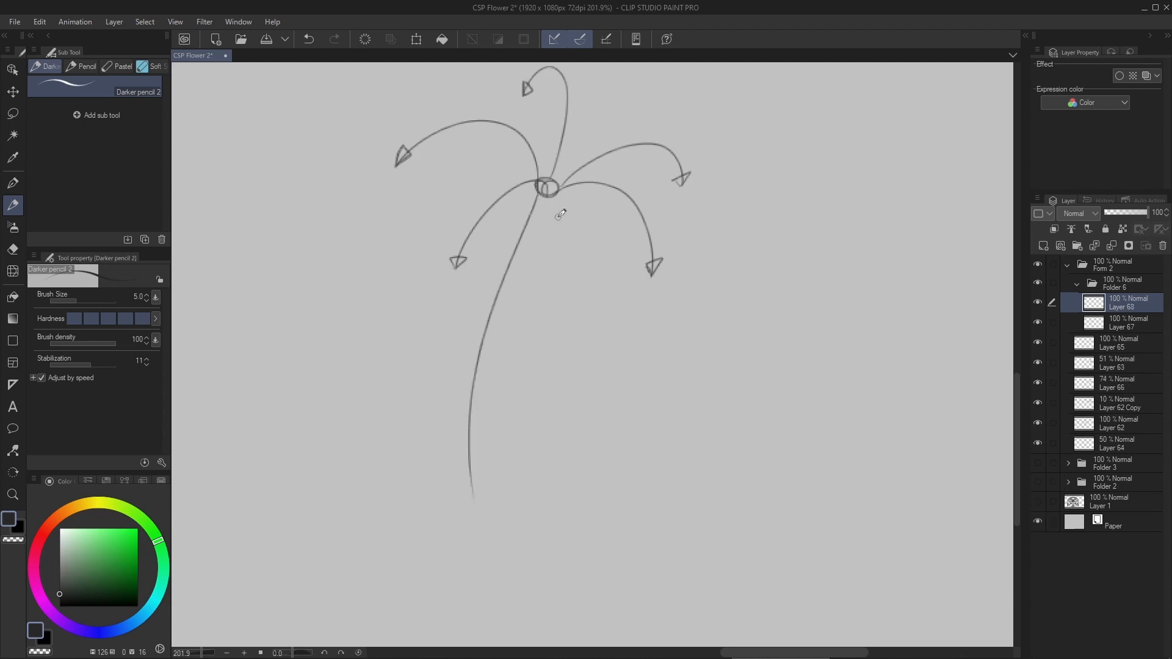
- Draw a second curved line parallel to the existing stem line to give the stem thickness
left_click_drag(549, 189, 493, 538)
key("ctrl+z")
left_click_drag(550, 218, 499, 483)
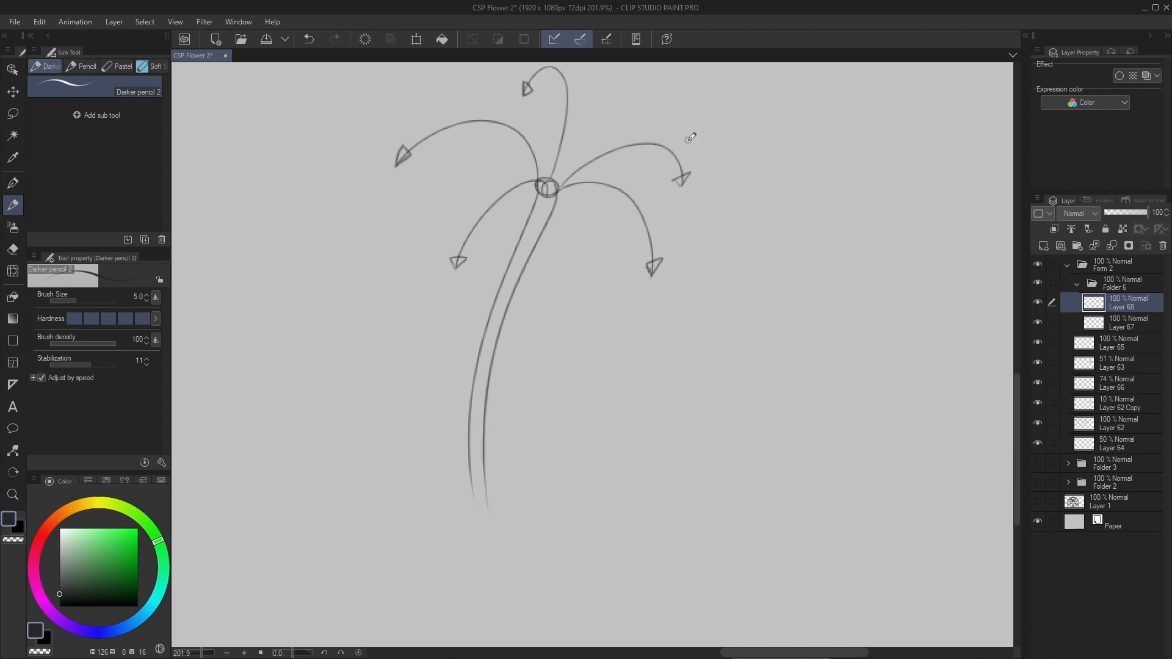
- Add a new layer and draw short curved cross-contours at intervals down the stem to show its cylindrical form
key("ctrl+shift+n")
scroll(505, 385, "up", 2)
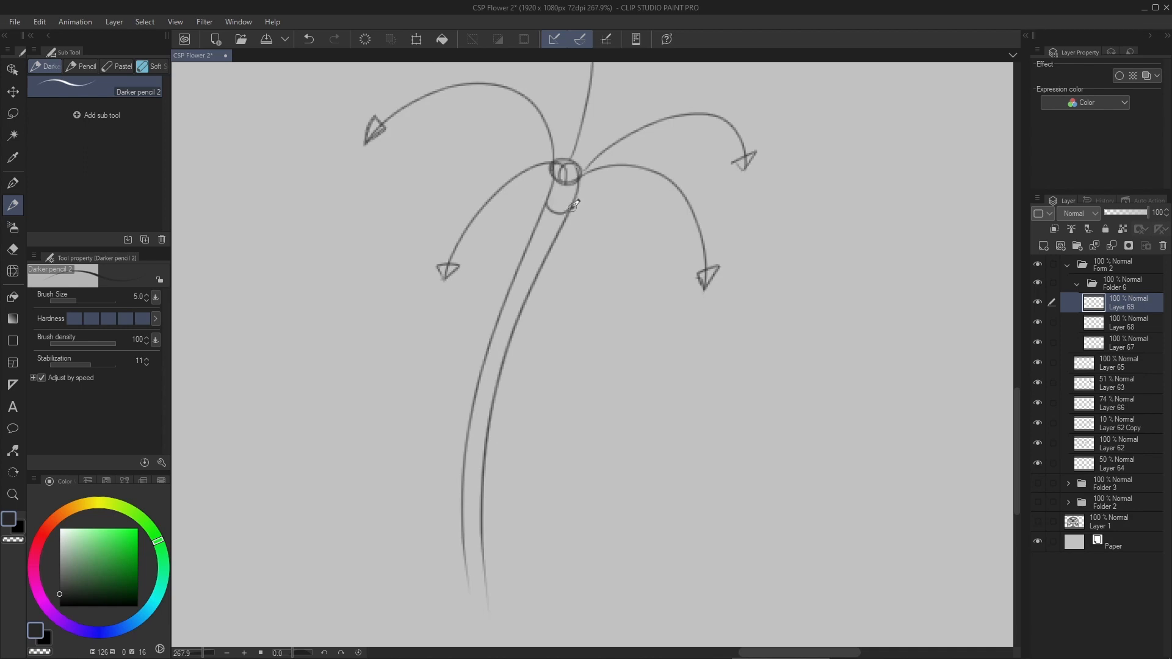
left_click_drag(534, 232, 559, 238)
left_click_drag(514, 273, 536, 282)
left_click_drag(498, 315, 518, 322)
mouse_move(484, 364)
left_mouse_down()
mouse_move(498, 374)
mouse_move(486, 439)
left_mouse_up()
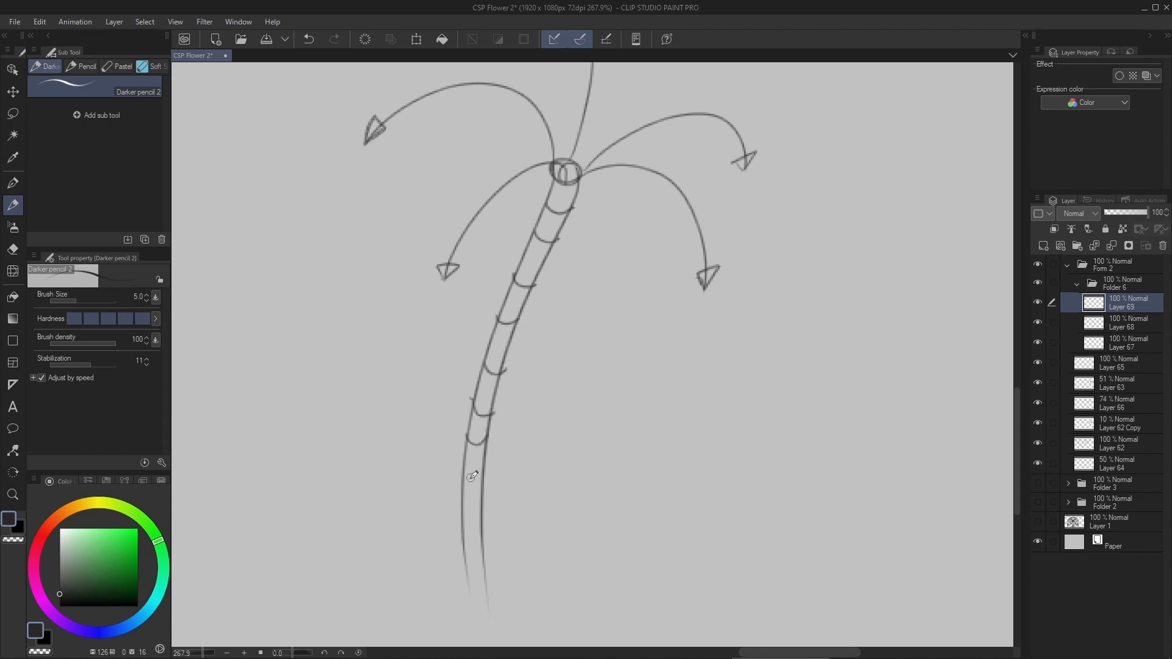
left_click_drag(462, 513, 486, 513)
scroll(549, 361, "down", 5)
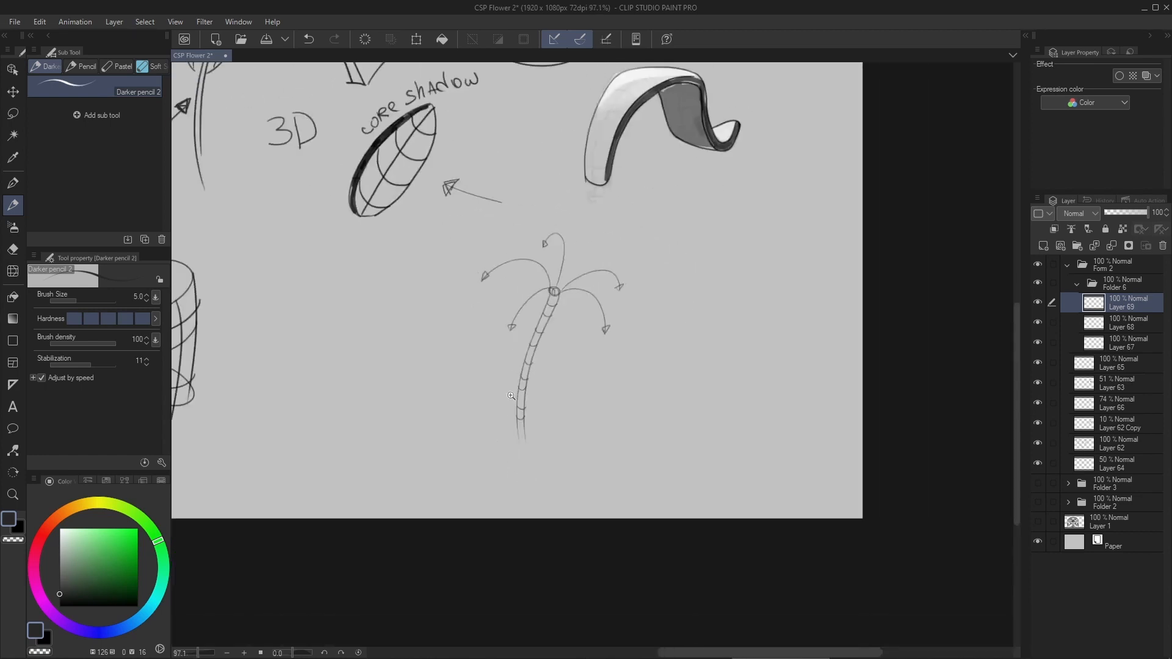
- Add a new layer and outline a rounded, folded-over petal around the topmost direction arrow
scroll(548, 361, "up", 3)
left_click_drag(574, 325, 569, 346)
key("ctrl+shift+n")
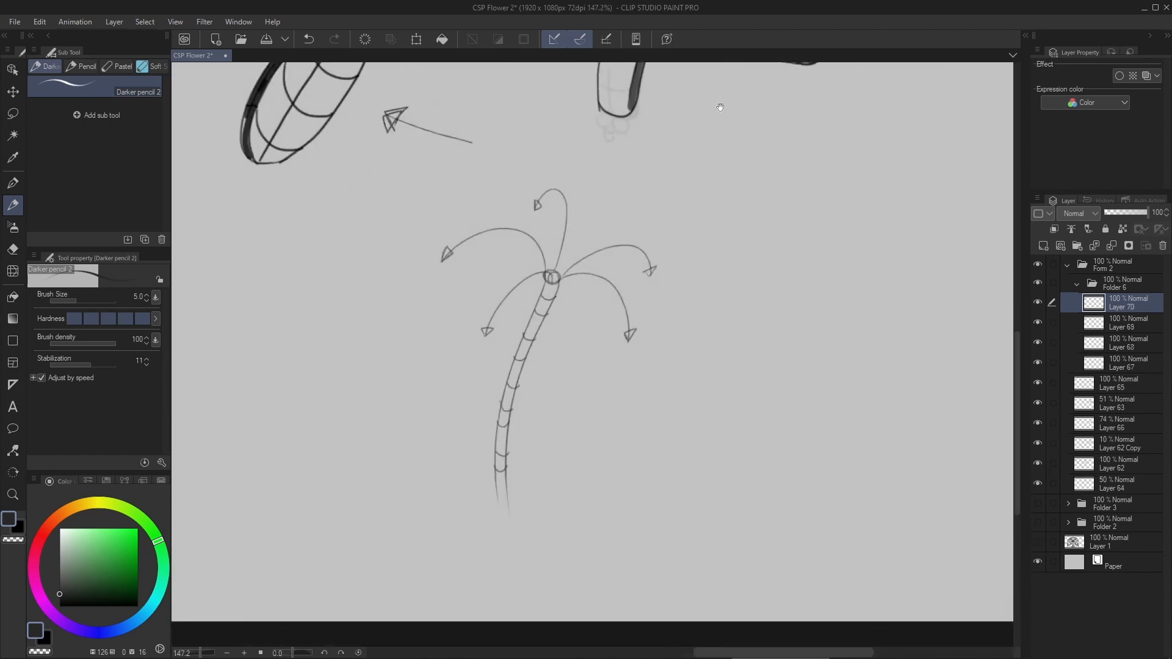
scroll(560, 278, "up", 3)
mouse_move(544, 384)
left_mouse_down()
mouse_move(555, 310)
mouse_move(552, 366)
left_mouse_up()
scroll(586, 226, "up", 2)
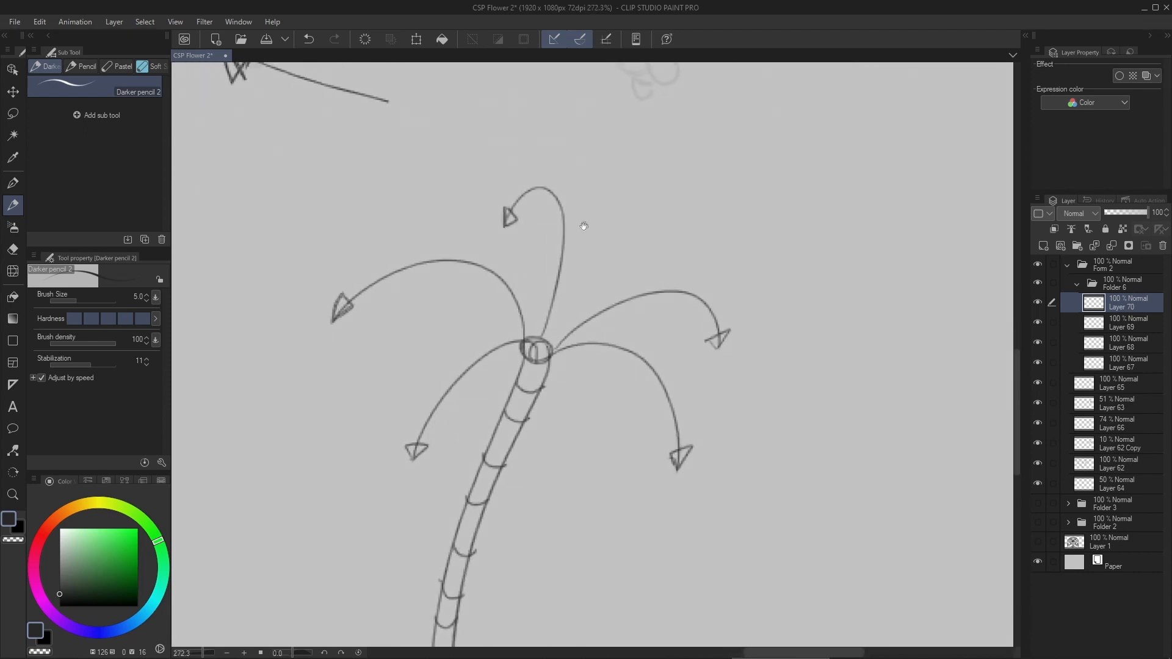
left_click_drag(567, 211, 569, 236)
scroll(555, 240, "up", 3)
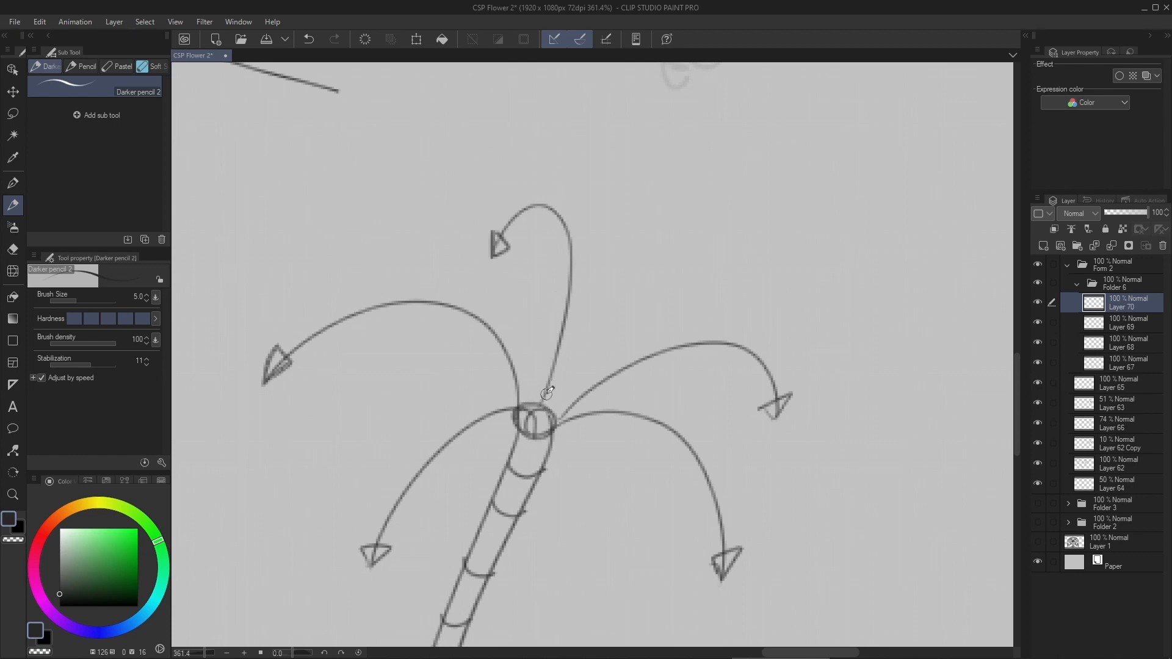
mouse_move(544, 408)
left_mouse_down()
mouse_move(572, 386)
mouse_move(500, 235)
mouse_move(544, 202)
mouse_move(592, 379)
mouse_move(549, 415)
mouse_move(487, 228)
mouse_move(577, 273)
left_mouse_up()
key("ctrl+z")
key("ctrl+z")
left_click_drag(502, 222, 564, 269)
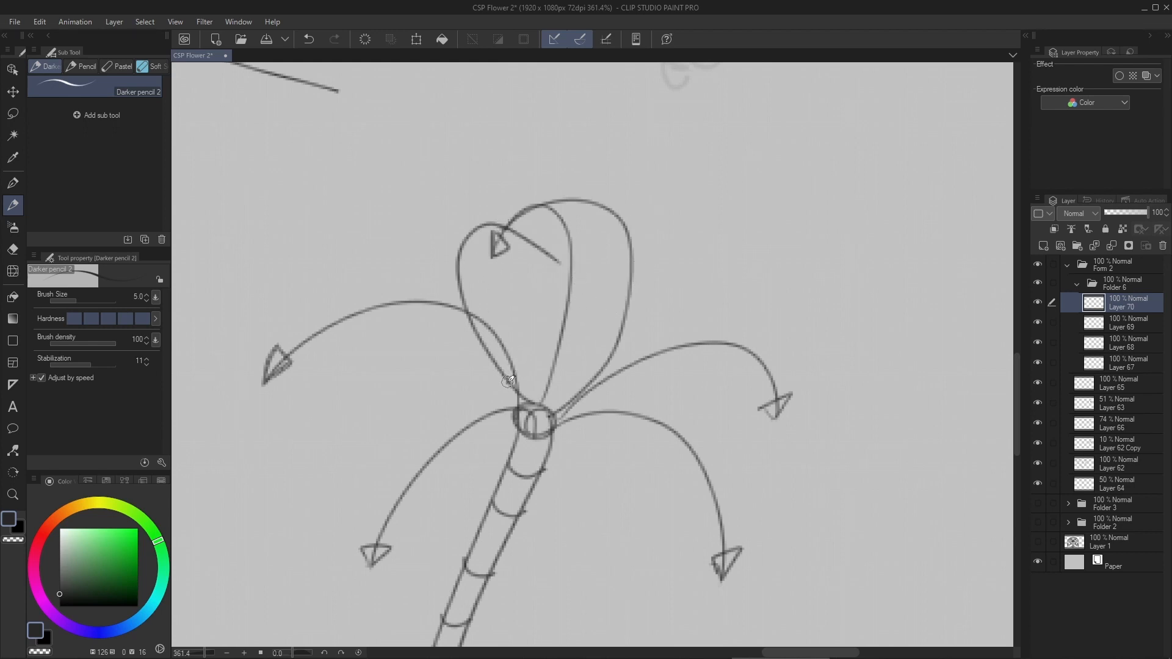
- Draw wavy cross-contour lines across the top petal from its base up to its folded tip
mouse_move(519, 371)
left_mouse_down()
mouse_move(545, 391)
mouse_move(581, 377)
left_mouse_up()
mouse_move(483, 342)
left_mouse_down()
mouse_move(503, 325)
mouse_move(530, 338)
mouse_move(623, 317)
left_mouse_up()
key("ctrl+z")
mouse_move(488, 348)
left_mouse_down()
mouse_move(513, 334)
mouse_move(571, 342)
mouse_move(621, 333)
left_mouse_up()
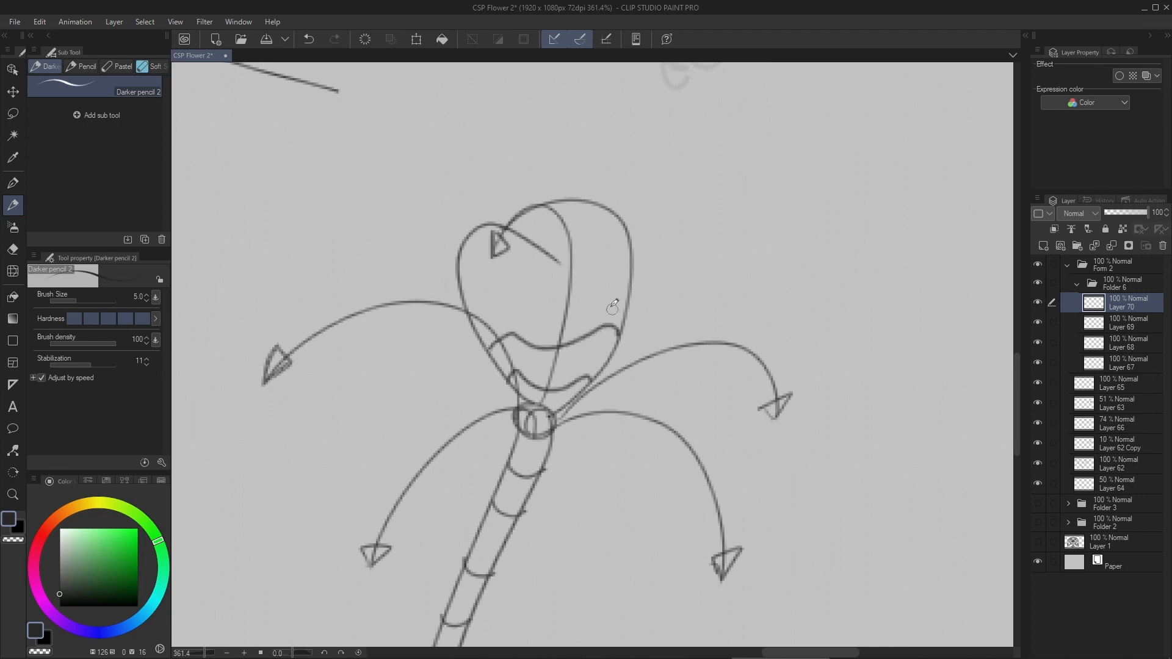
mouse_move(468, 309)
left_mouse_down()
mouse_move(539, 306)
mouse_move(632, 281)
left_mouse_up()
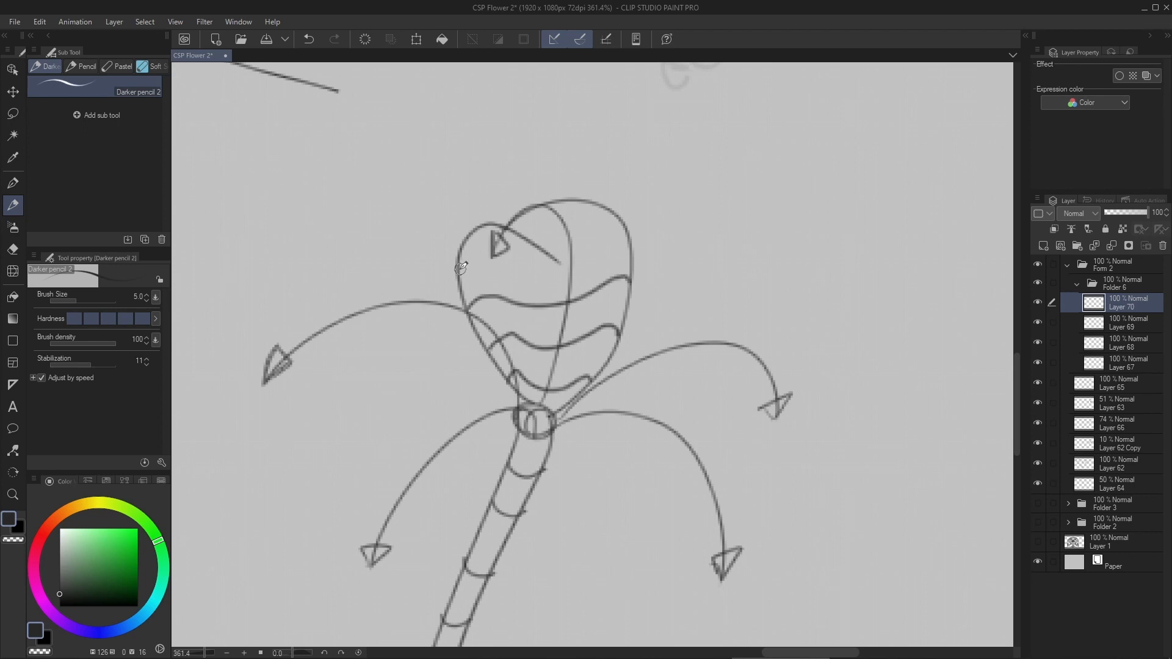
mouse_move(461, 267)
left_mouse_down()
mouse_move(541, 280)
mouse_move(633, 242)
mouse_move(606, 214)
mouse_move(557, 246)
left_mouse_up()
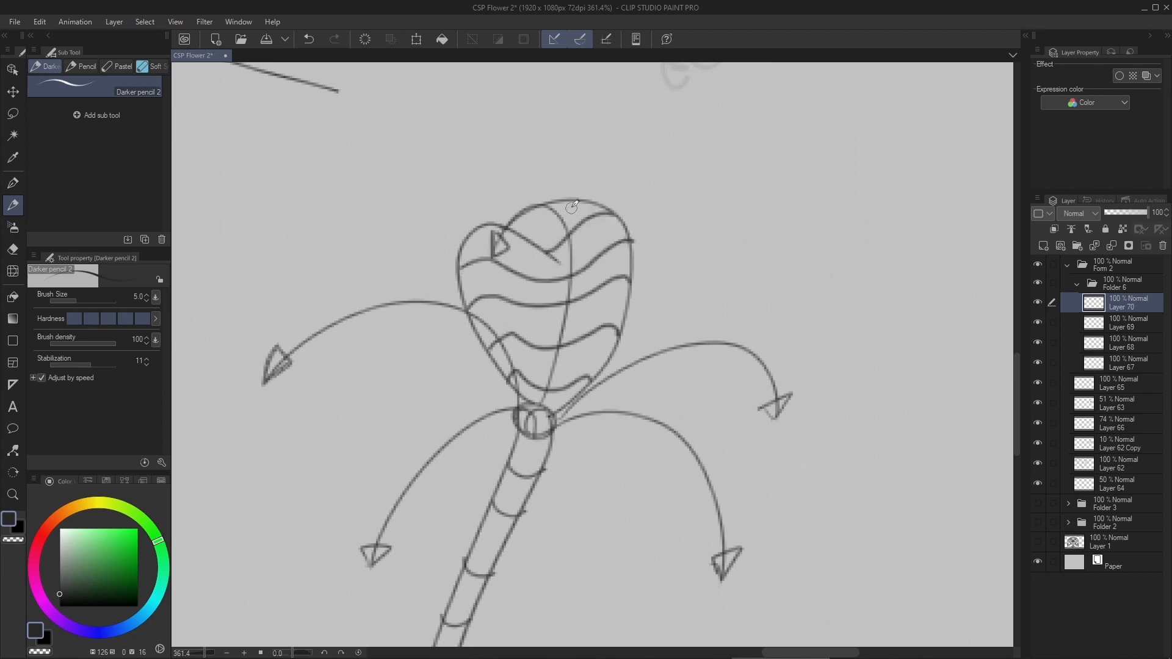
mouse_move(569, 201)
left_mouse_down()
mouse_move(521, 235)
mouse_move(470, 237)
mouse_move(558, 262)
mouse_move(559, 219)
mouse_move(531, 254)
mouse_move(574, 205)
left_mouse_up()
key("ctrl+z")
- Add a new layer and draw an inner edge line along the left side of the top petal for thickness
key("ctrl+shift+n")
scroll(579, 236, "up", 2)
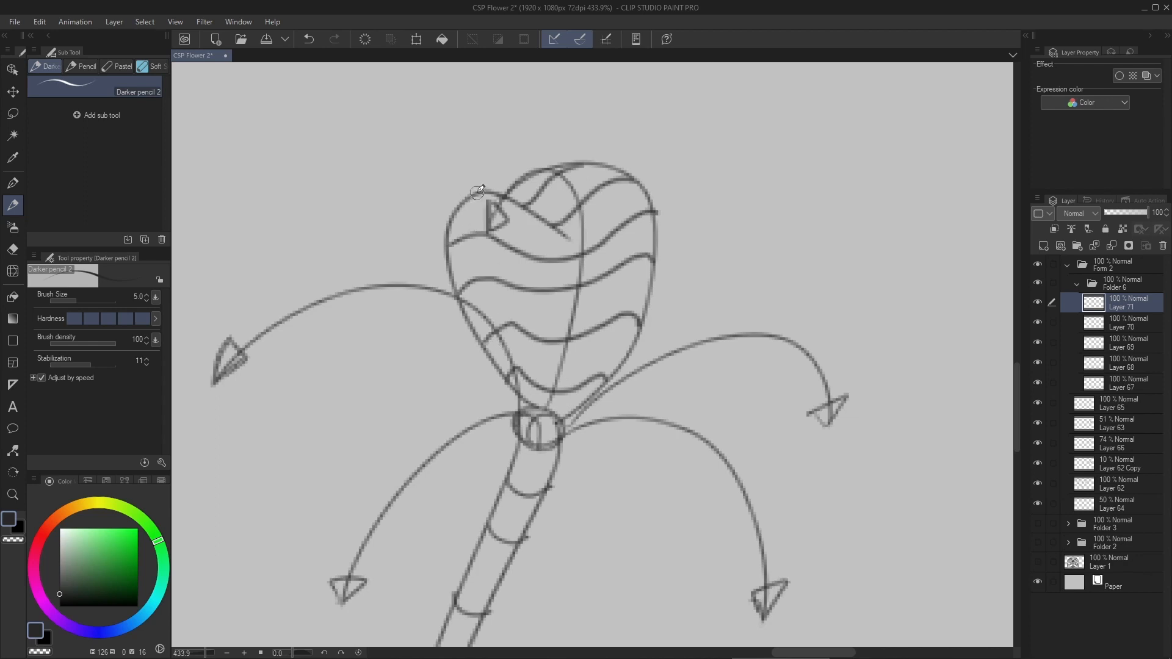
mouse_move(476, 198)
left_mouse_down()
mouse_move(484, 314)
mouse_move(562, 420)
left_mouse_up()
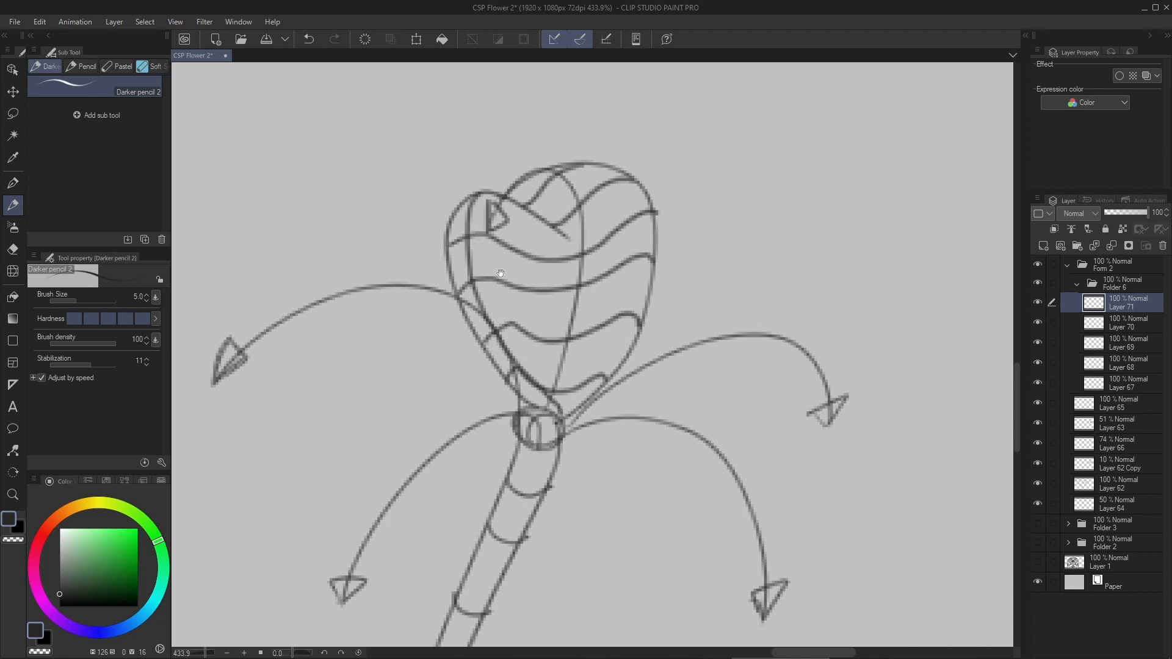
left_click_drag(382, 182, 432, 214)
mouse_move(403, 213)
left_mouse_down()
mouse_move(439, 204)
mouse_move(428, 201)
left_mouse_up()
key("ctrl+z")
key("ctrl+z")
left_click_drag(504, 134, 525, 318)
scroll(644, 267, "up", 6)
left_click_drag(422, 436, 525, 234)
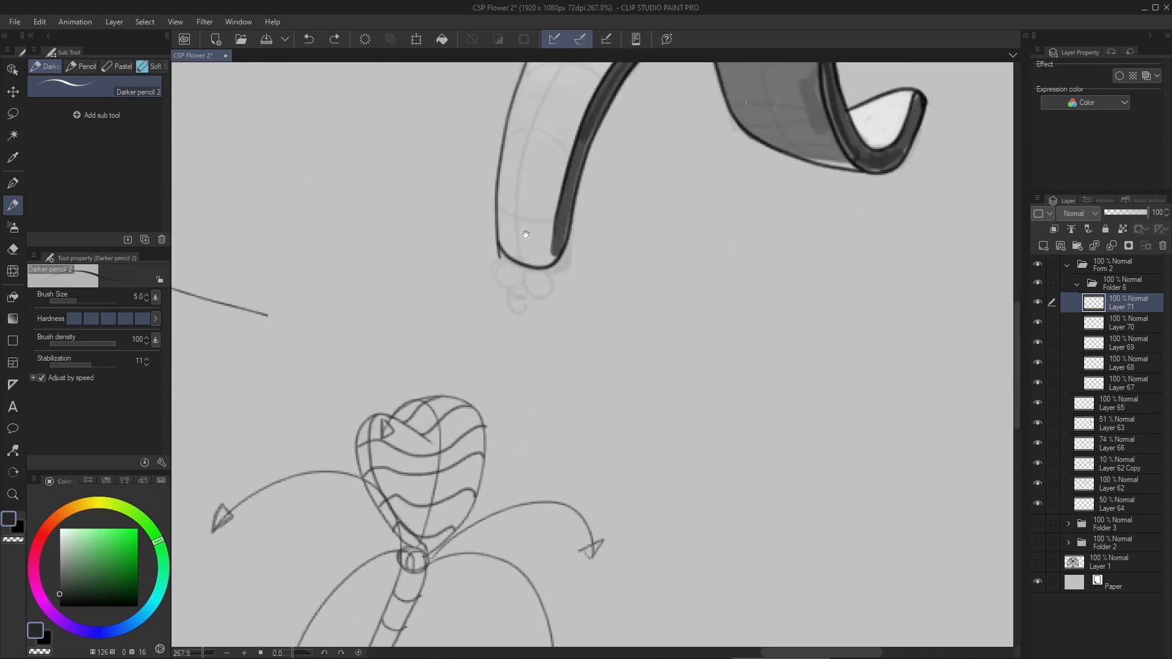
mouse_move(358, 429)
left_mouse_down()
mouse_move(370, 417)
mouse_move(367, 447)
left_mouse_up()
key("ctrl+z")
mouse_move(562, 177)
left_mouse_down()
mouse_move(558, 233)
mouse_move(546, 185)
left_mouse_up()
key("ctrl+z")
left_click_drag(535, 401, 590, 175)
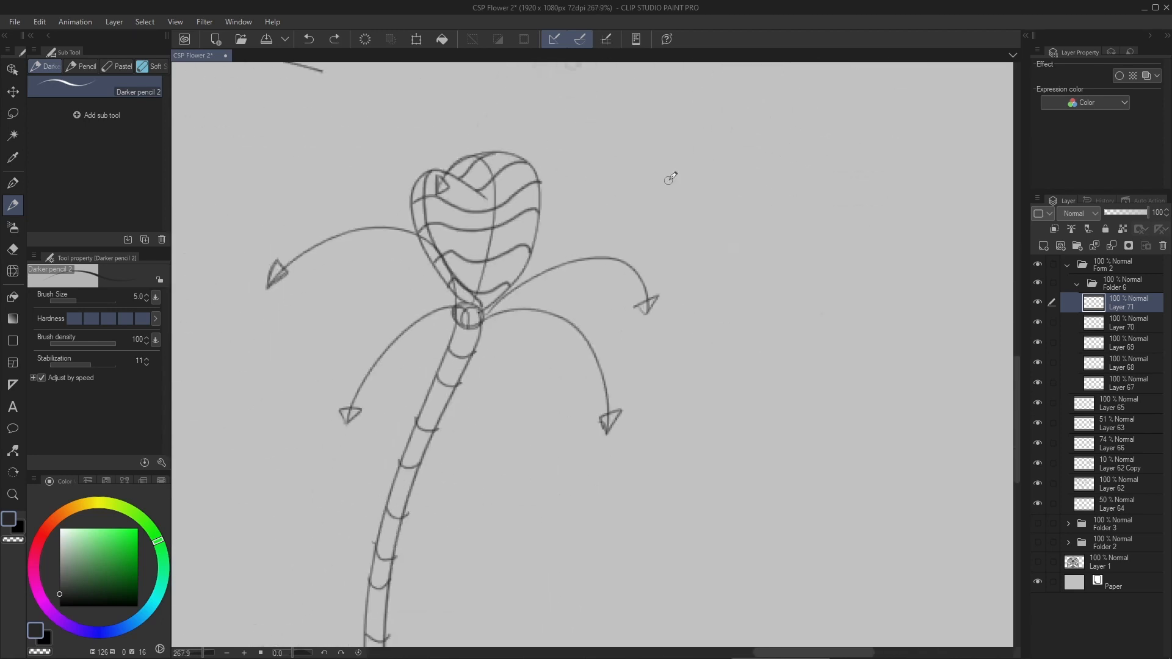
- Add a new layer for the petal along the upper left direction arrow
key("ctrl+shift+n")
mouse_move(476, 275)
left_mouse_down()
mouse_move(552, 269)
mouse_move(541, 289)
left_mouse_up()
scroll(524, 290, "up", 3)
mouse_move(417, 355)
left_mouse_down()
mouse_move(476, 280)
mouse_move(540, 231)
left_mouse_up()
key("ctrl+z")
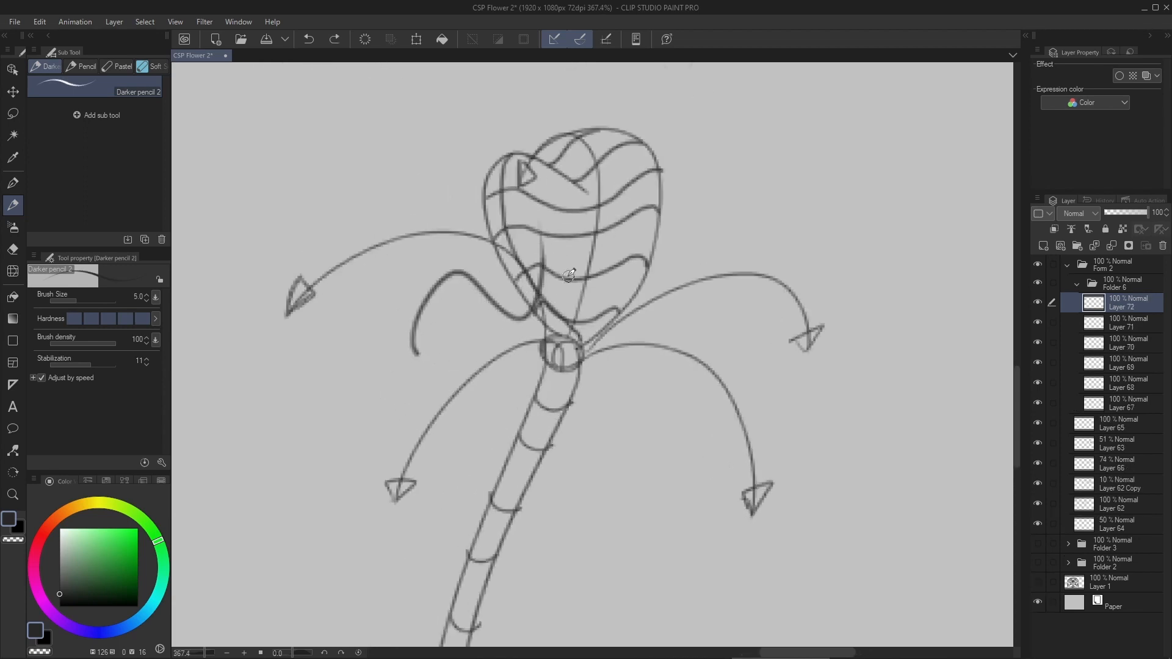
key("ctrl+z")
mouse_move(547, 353)
left_mouse_down()
mouse_move(582, 371)
mouse_move(323, 333)
left_mouse_up()
key("ctrl+z")
- Outline a long arching petal around the upper left arrow, tapering to a point at the arrowhead
mouse_move(323, 335)
left_mouse_down()
mouse_move(419, 225)
mouse_move(581, 357)
left_mouse_up()
scroll(422, 286, "up", 3)
mouse_move(288, 352)
left_mouse_down()
mouse_move(634, 379)
mouse_move(632, 415)
left_mouse_up()
- Draw short curved cross-contours along both halves of the upper left petal
left_click_drag(465, 280, 468, 320)
left_click_drag(546, 295, 513, 334)
left_click_drag(604, 325, 575, 356)
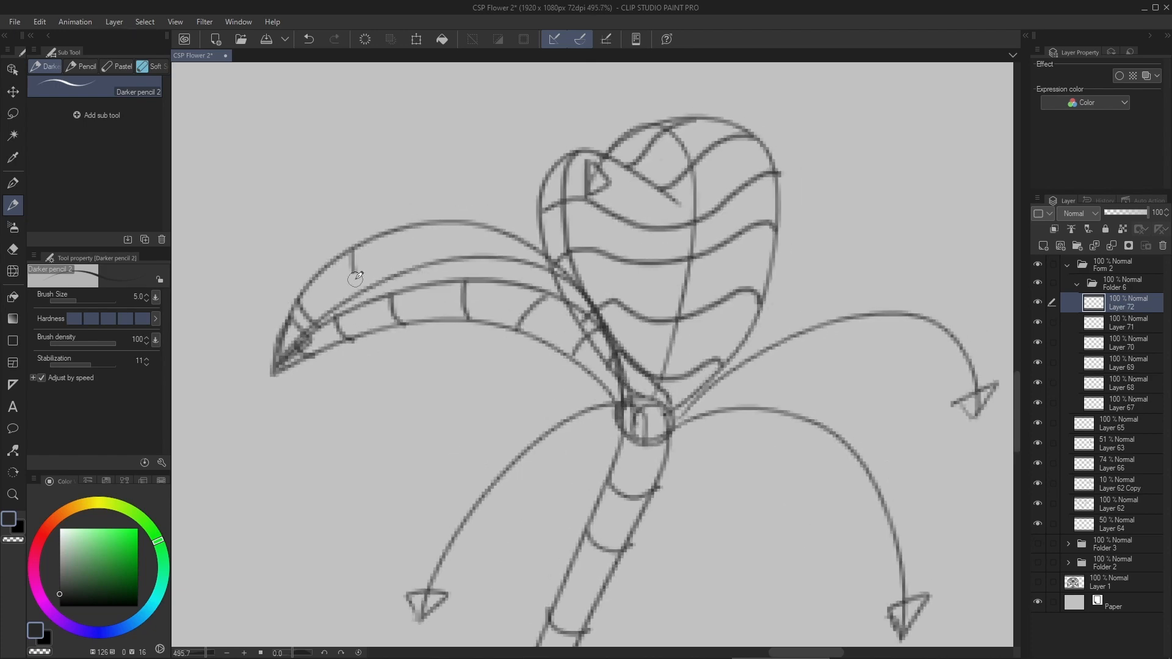
left_click_drag(412, 226, 421, 287)
scroll(571, 268, "down", 10)
- Enlarge and reposition the whole flower folder with a transform, and add a layer beneath the upper left petal's layer
left_click(1122, 284)
key("ctrl+t")
left_click_drag(641, 430, 715, 532)
left_click_drag(501, 532, 421, 644)
key("Return")
left_click(1122, 323)
scroll(501, 330, "up", 8)
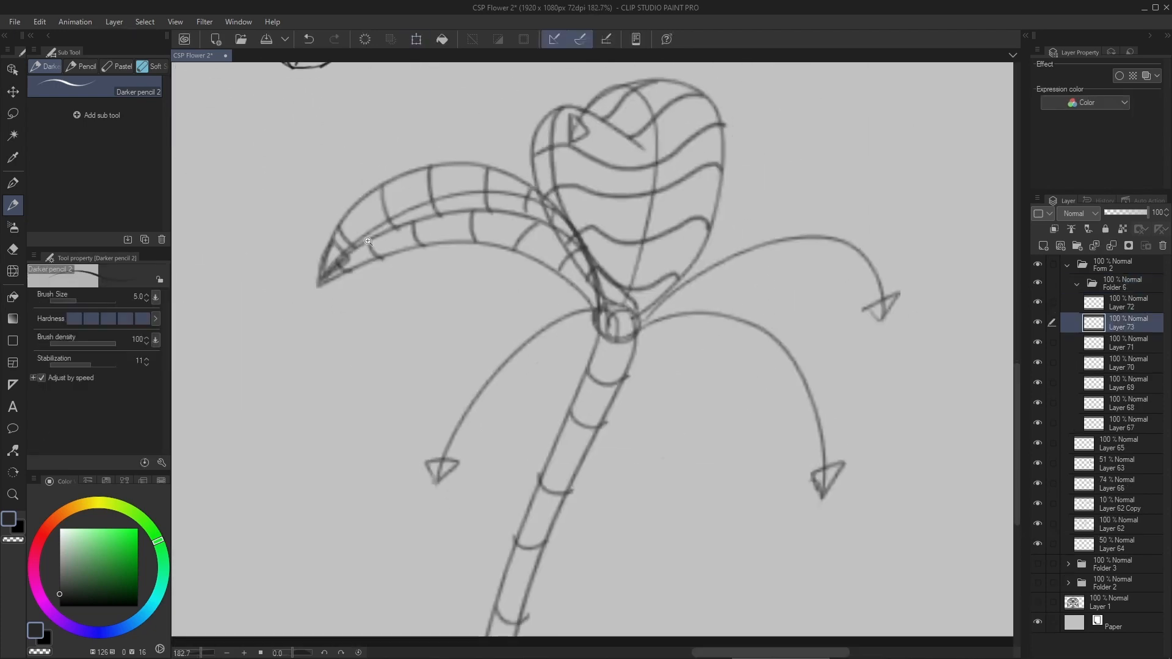
- Set the pencil size to 8 and draw bold arching lines along the upper left petal's inner fold
left_click_drag(254, 360, 662, 248)
key("ctrl+z")
mouse_move(255, 360)
left_mouse_down()
mouse_move(414, 265)
mouse_move(821, 406)
left_mouse_up()
left_click_drag(254, 360, 763, 258)
- Add a new layer and outline a broad rounded petal around the lower left arrow, overlapping the stem
scroll(763, 257, "down", 6)
left_click_drag(726, 342, 544, 232)
key("ctrl+shift+n")
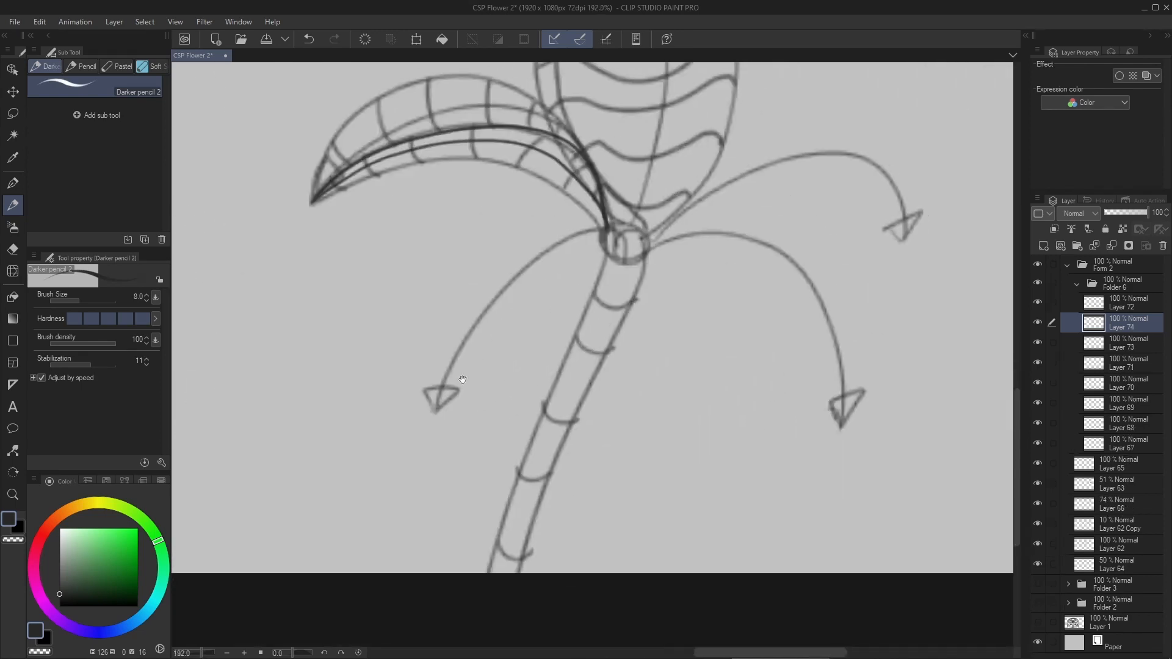
scroll(544, 232, "up", 2)
mouse_move(613, 208)
left_mouse_down()
mouse_move(539, 199)
mouse_move(617, 221)
left_mouse_up()
mouse_move(563, 198)
left_mouse_down()
mouse_move(543, 202)
mouse_move(706, 281)
left_mouse_up()
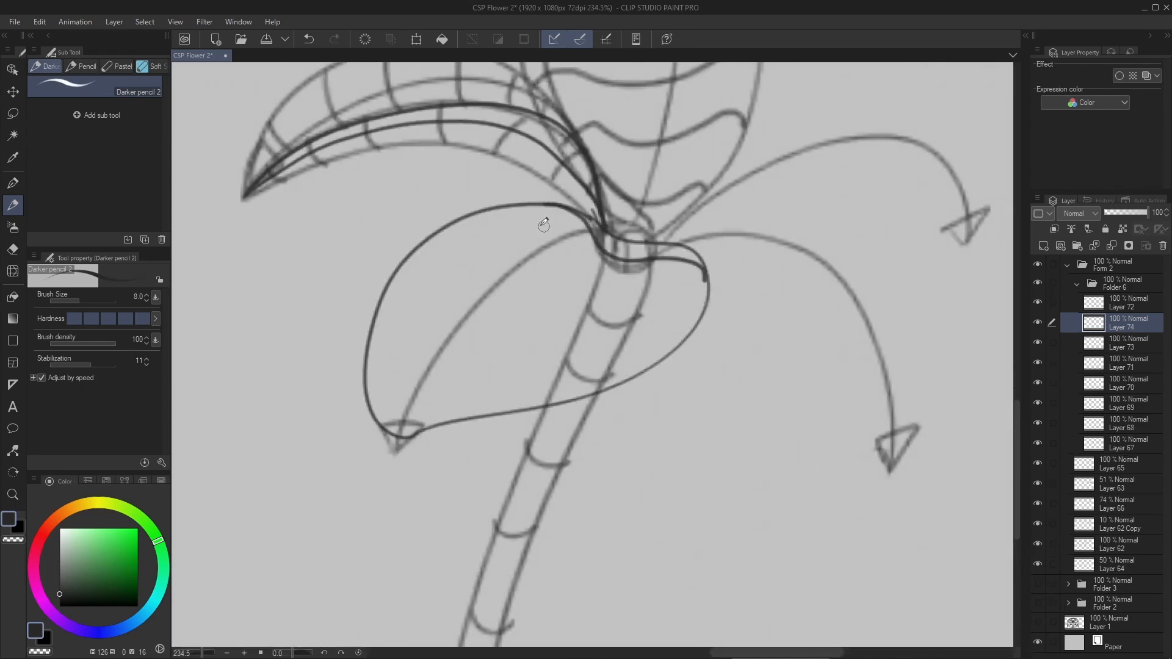
key("ctrl+z")
- Draw wavy cross-contours over the lower left petal and a parallel edge line along its underside for thickness
left_click_drag(489, 211, 688, 330)
mouse_move(440, 232)
left_mouse_down()
mouse_move(532, 262)
mouse_move(642, 370)
left_mouse_up()
left_click_drag(402, 262, 590, 394)
left_click_drag(380, 295, 543, 405)
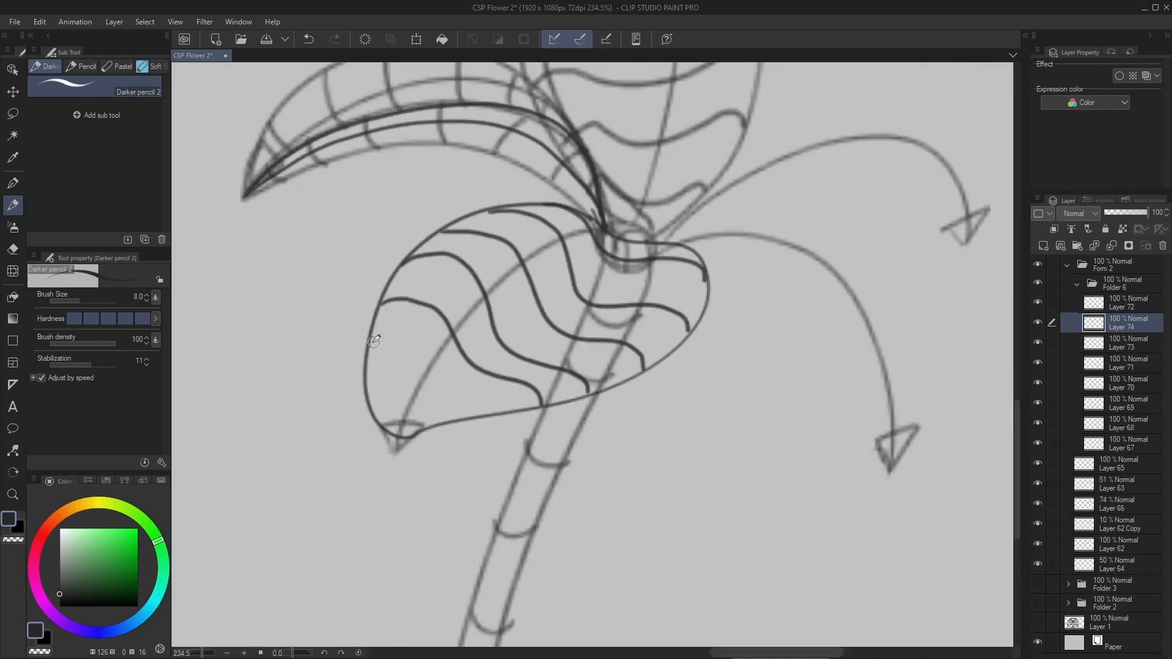
left_click_drag(368, 336, 485, 402)
left_click_drag(370, 385, 458, 419)
scroll(551, 387, "up", 2)
left_click_drag(319, 384, 475, 430)
mouse_move(461, 400)
left_mouse_down()
mouse_move(696, 303)
mouse_move(742, 203)
left_mouse_up()
- Outline an arching petal around the upper right arrow, with a double line along its lower edge for thickness
scroll(694, 250, "down", 3)
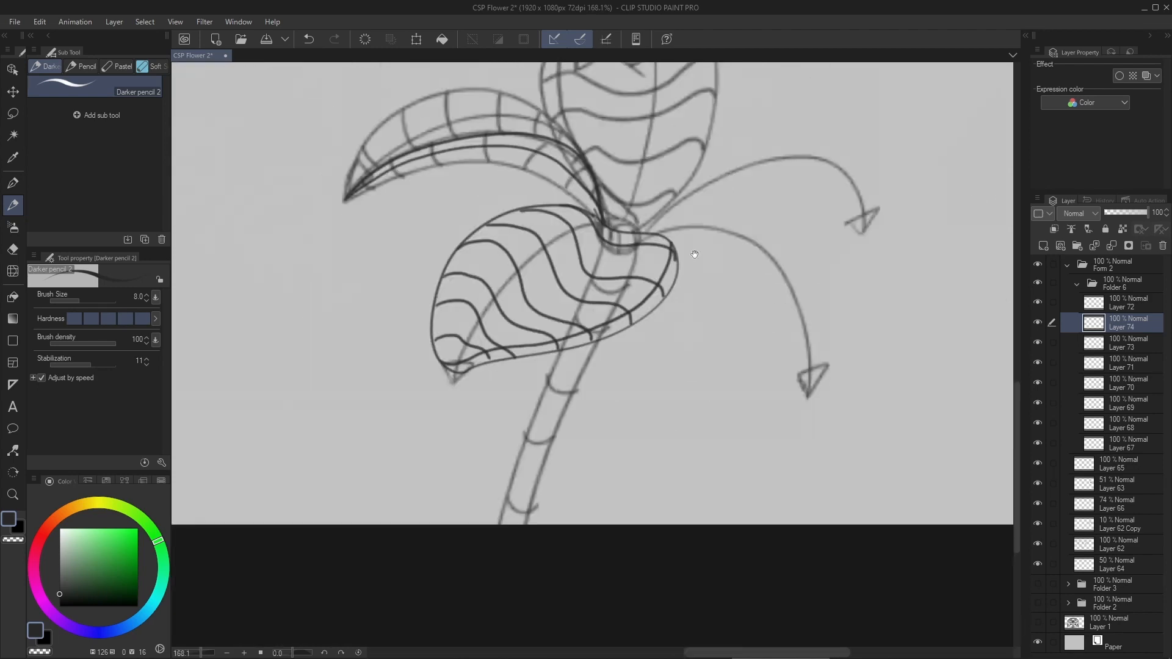
scroll(440, 329, "up", 2)
mouse_move(693, 251)
left_mouse_down()
mouse_move(474, 351)
mouse_move(436, 350)
left_mouse_up()
mouse_move(421, 361)
left_mouse_down()
mouse_move(757, 318)
mouse_move(753, 329)
left_mouse_up()
left_click_drag(423, 359, 514, 356)
scroll(513, 355, "up", 2)
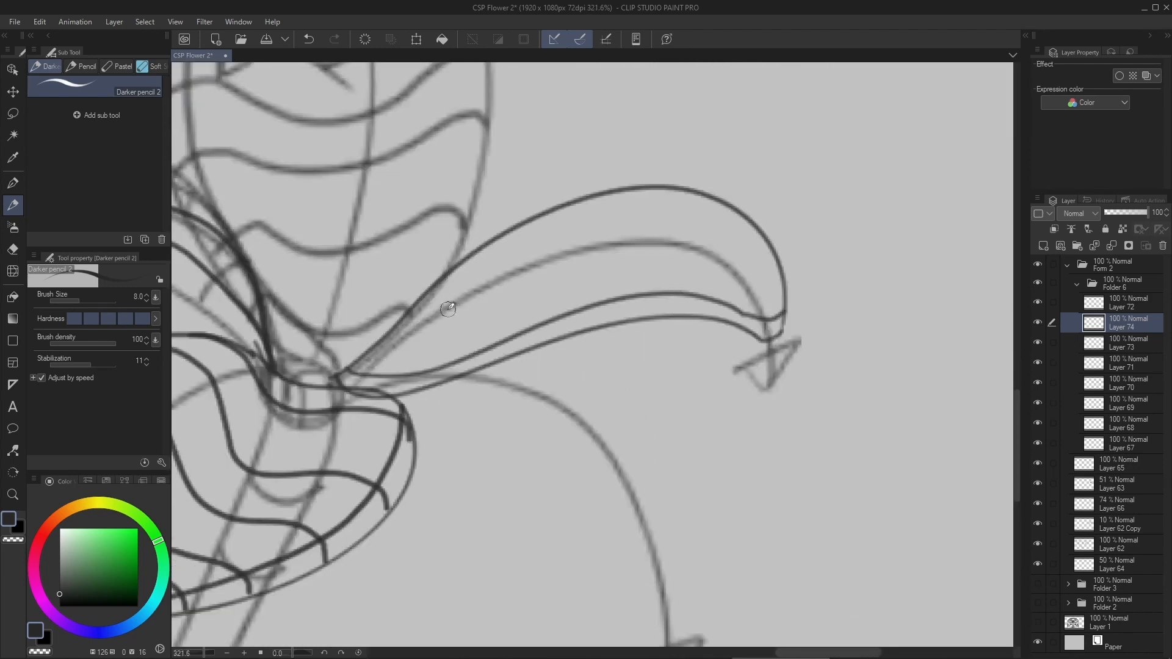
- Draw curved cross-contours along the upper right petal and short ticks across its thin lower edge
left_click_drag(400, 320, 390, 369)
left_click_drag(431, 278, 445, 363)
left_click_drag(493, 241, 502, 340)
left_click_drag(553, 212, 543, 322)
left_click_drag(602, 195, 599, 297)
left_click_drag(656, 189, 644, 294)
left_click_drag(710, 200, 698, 289)
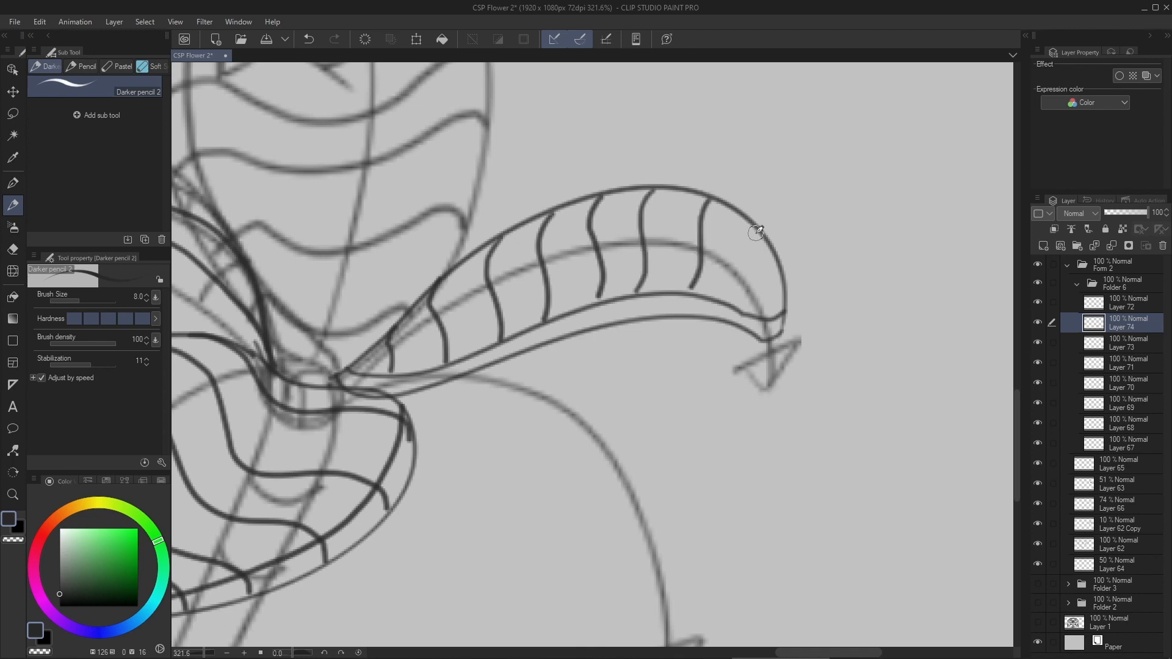
left_click_drag(763, 229, 723, 298)
left_click_drag(784, 274, 751, 314)
left_click_drag(534, 325, 547, 347)
left_click_drag(596, 304, 605, 328)
- Add a new layer and outline a drooping petal around the lower right arrow, with a double left edge for thickness
scroll(767, 280, "down", 5)
key("ctrl+shift+n")
scroll(812, 236, "up", 4)
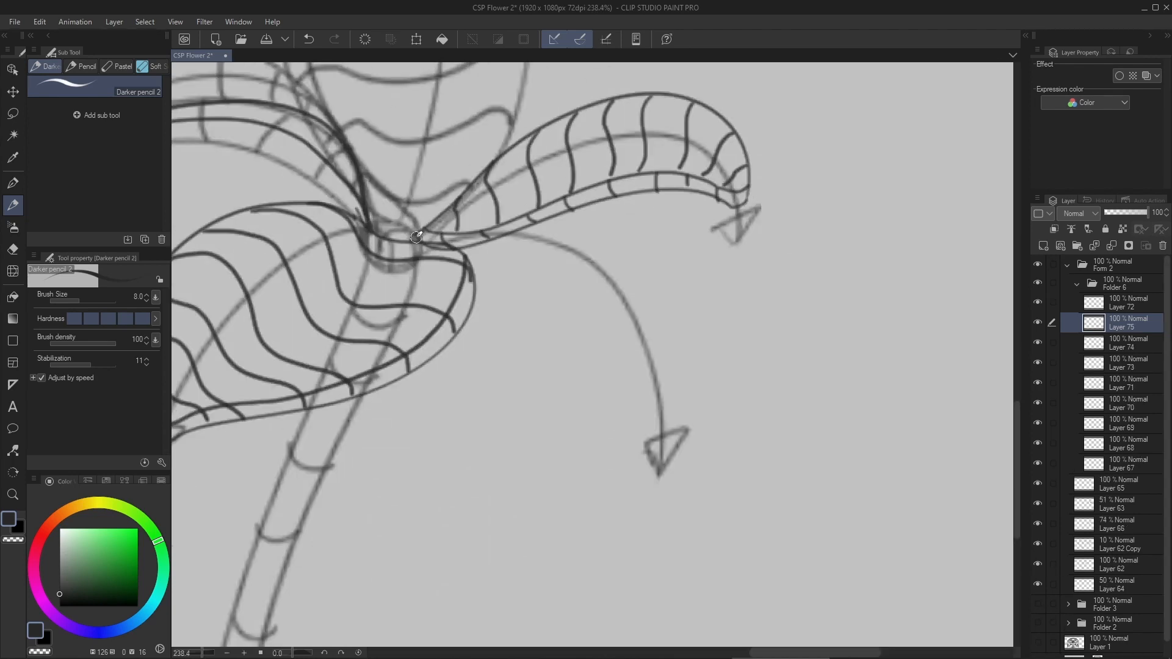
left_click_drag(412, 231, 662, 462)
left_click_drag(461, 229, 662, 462)
left_click_drag(441, 235, 679, 451)
scroll(637, 303, "up", 2)
scroll(637, 302, "up", 1)
- Draw curved cross-contours over the lower right petal and short ticks across its thick left edge
left_click_drag(460, 259, 608, 222)
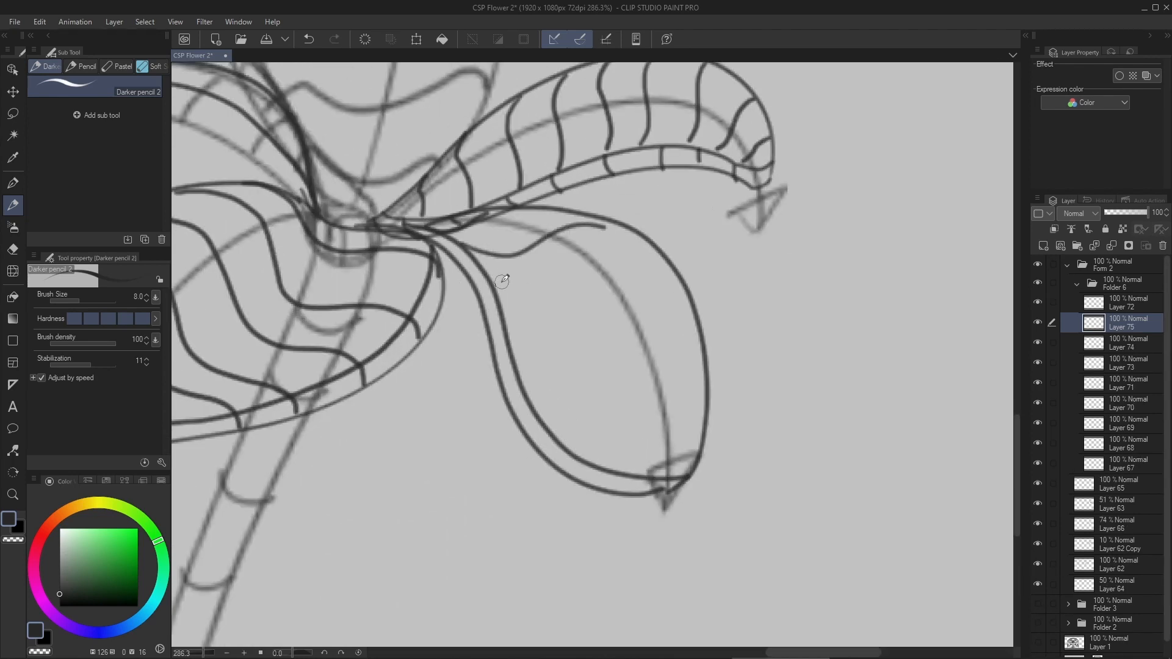
left_click_drag(489, 286, 649, 238)
left_click_drag(512, 347, 699, 317)
left_click_drag(538, 410, 698, 387)
left_click_drag(454, 244, 464, 256)
left_click_drag(480, 298, 504, 282)
left_click_drag(491, 361, 513, 348)
scroll(780, 174, "down", 5)
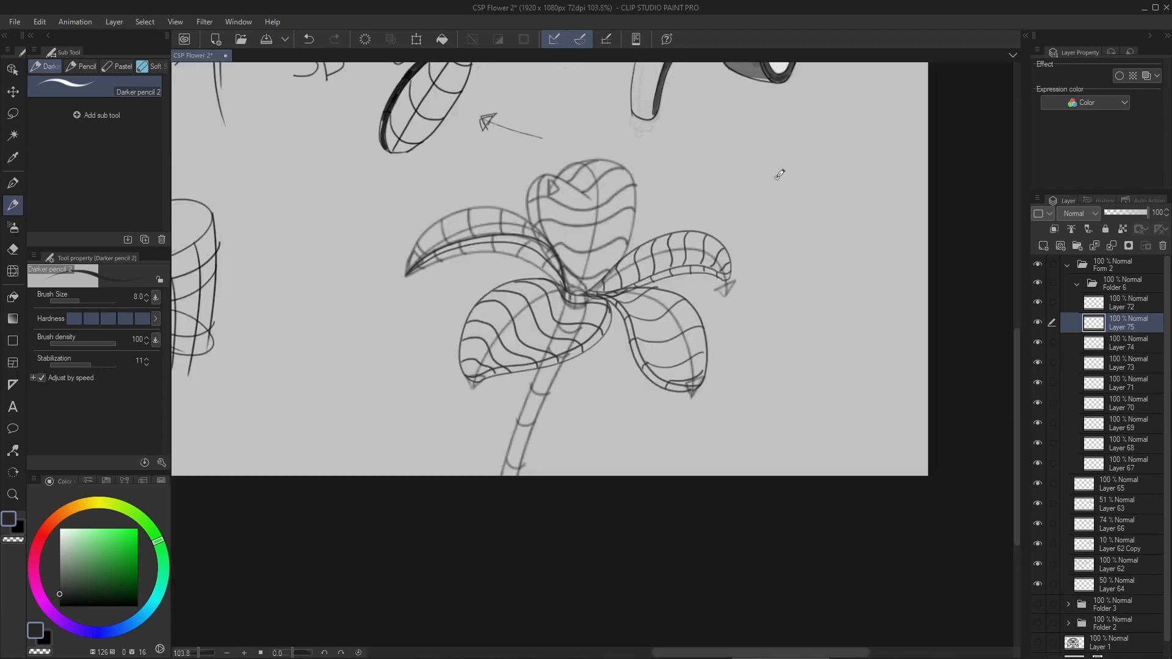
- Add a new layer and draw three long narrow stamens fanning upward from the flower's center
scroll(708, 328, "up", 4)
key("ctrl+shift+n")
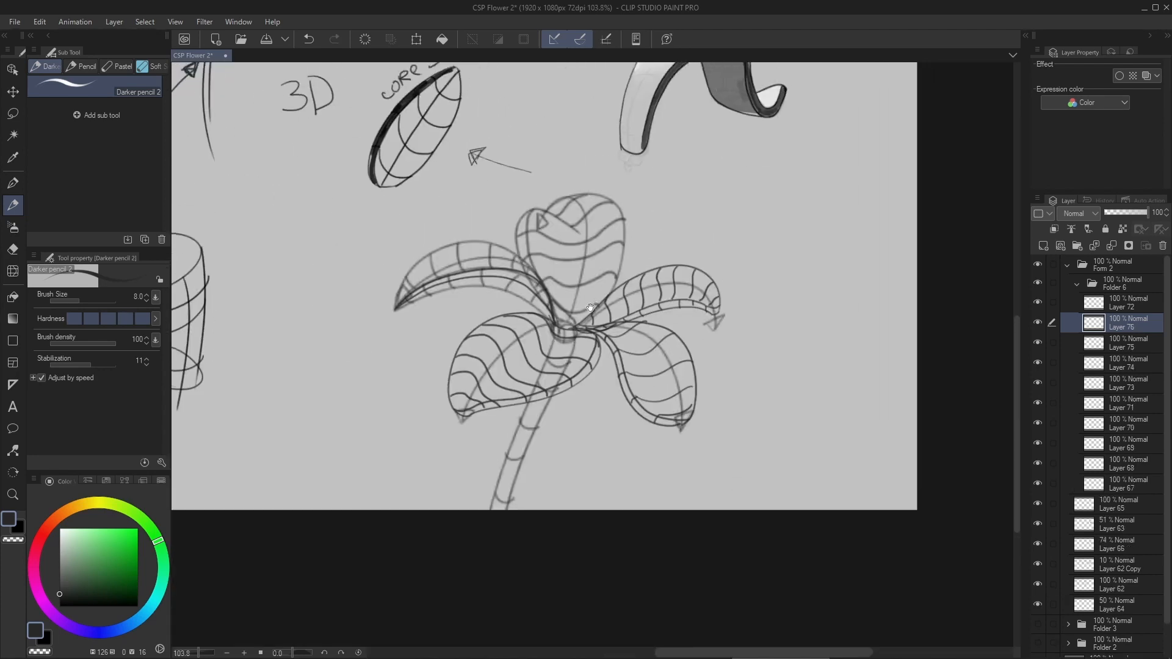
scroll(574, 334, "up", 4)
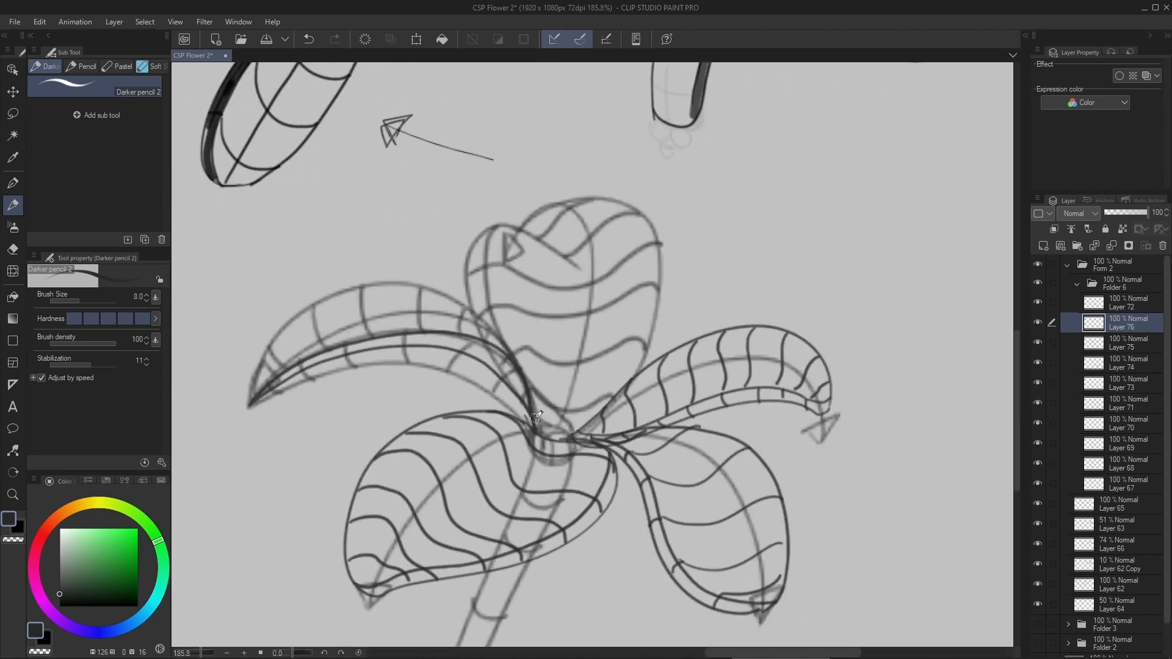
mouse_move(541, 432)
left_mouse_down()
mouse_move(552, 295)
mouse_move(559, 430)
mouse_move(540, 337)
mouse_move(558, 430)
mouse_move(632, 294)
mouse_move(565, 424)
mouse_move(604, 369)
mouse_move(574, 426)
left_mouse_up()
key("ctrl+z")
scroll(591, 368, "up", 3)
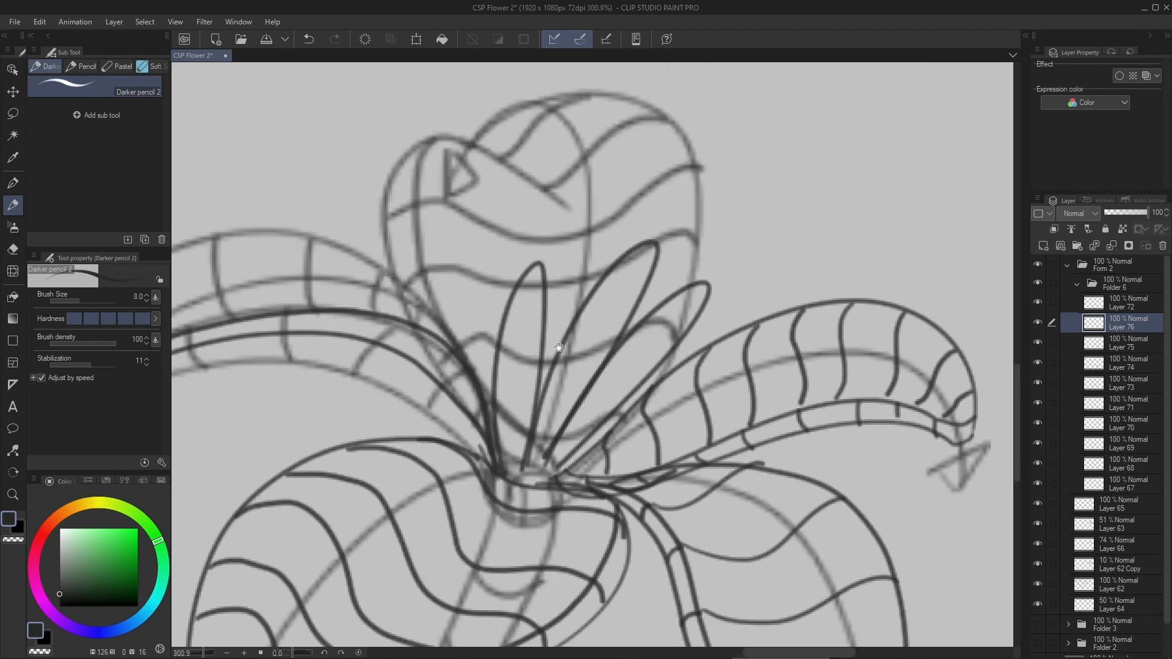
mouse_move(522, 282)
left_mouse_down()
mouse_move(550, 301)
mouse_move(545, 314)
left_mouse_up()
key("ctrl+z")
key("ctrl+z")
- Draw short curved cross-contours along the three stamens to show their rounded form
left_click_drag(501, 349, 543, 352)
left_click_drag(496, 385, 539, 387)
mouse_move(501, 425)
left_mouse_down()
mouse_move(539, 420)
mouse_move(563, 433)
left_mouse_up()
left_click_drag(556, 361, 588, 389)
left_click_drag(575, 327, 617, 356)
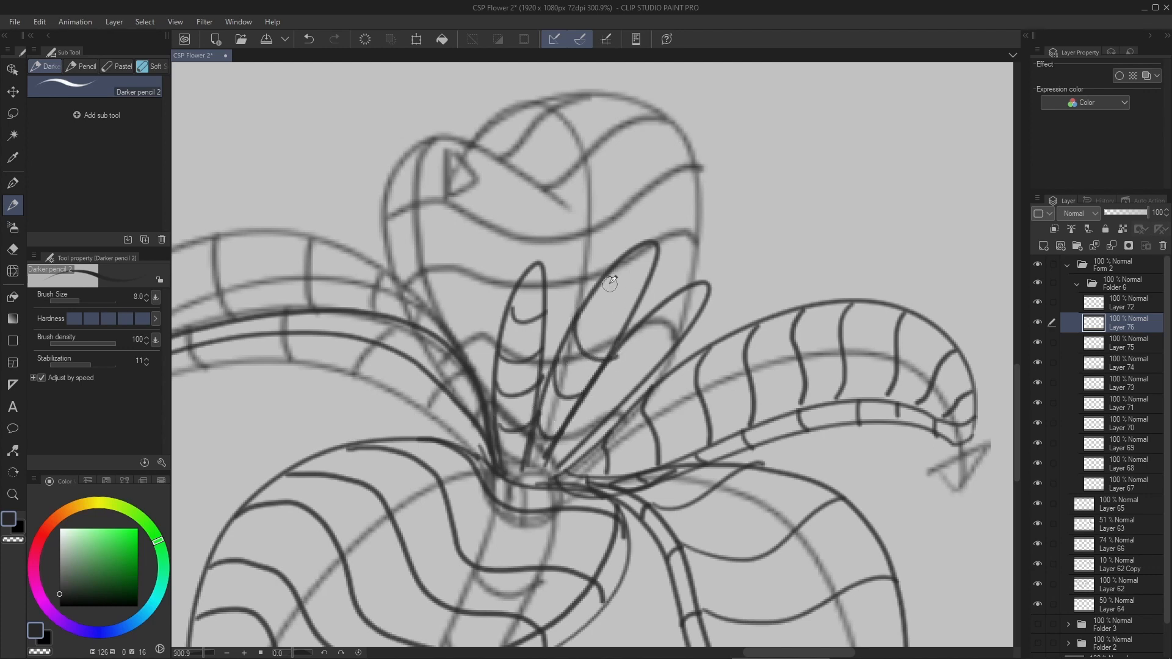
mouse_move(609, 284)
left_mouse_down()
mouse_move(628, 311)
mouse_move(589, 341)
mouse_move(623, 361)
mouse_move(601, 394)
mouse_move(617, 414)
left_mouse_up()
key("ctrl+space")
mouse_move(635, 339)
left_mouse_down()
mouse_move(632, 359)
mouse_move(658, 370)
left_mouse_up()
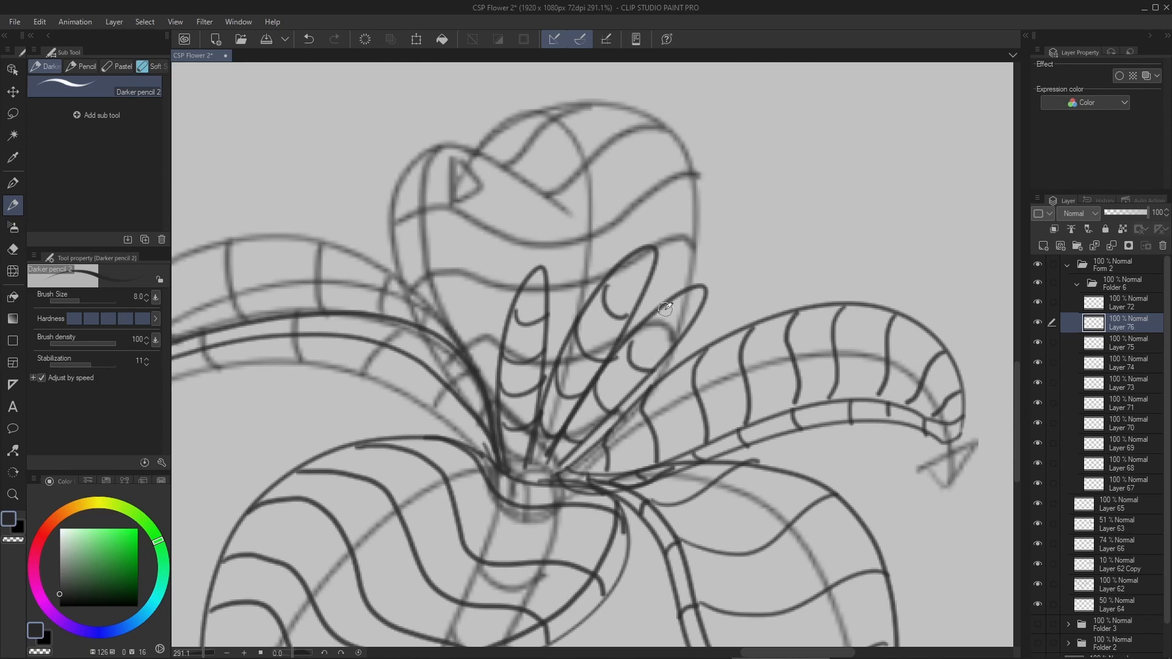
mouse_move(666, 309)
left_mouse_down()
mouse_move(683, 334)
mouse_move(596, 384)
mouse_move(659, 342)
mouse_move(620, 326)
mouse_move(638, 358)
mouse_move(591, 358)
left_mouse_up()
- Add a new layer above the stamens and increase the pencil size to 20
key("ctrl+space")
key("ctrl+shift+n")
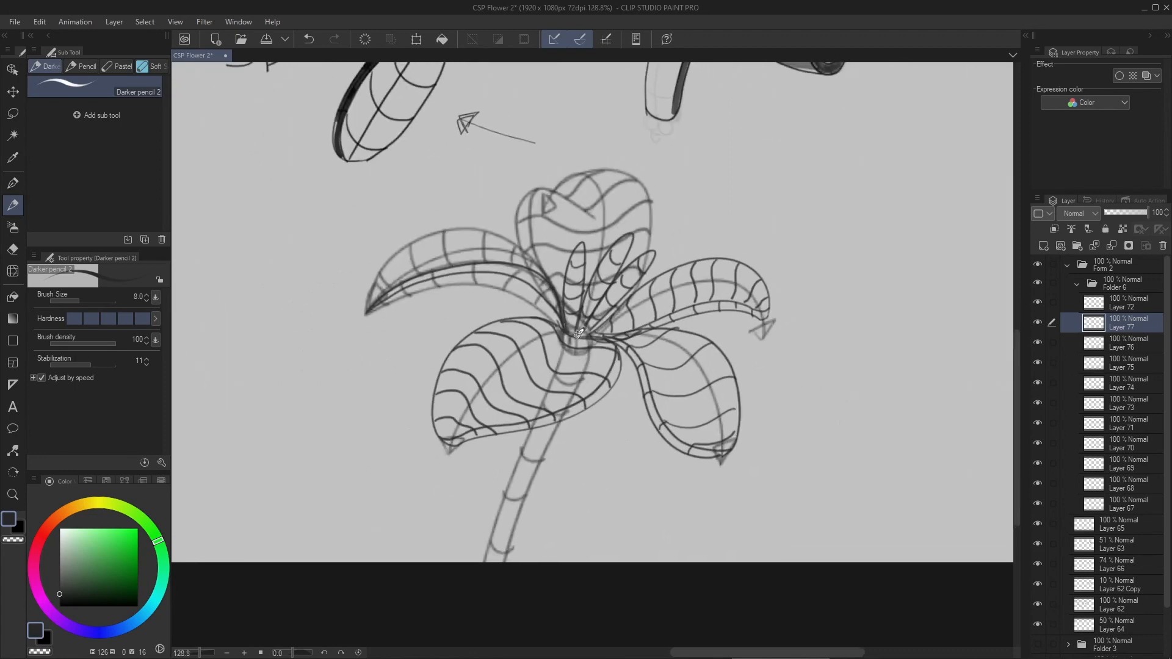
key("]")
key("]")
key("]")
key("]")
key("]")
left_click_drag(538, 422, 512, 395)
left_click_drag(565, 267, 547, 275)
left_click_drag(463, 135, 463, 282)
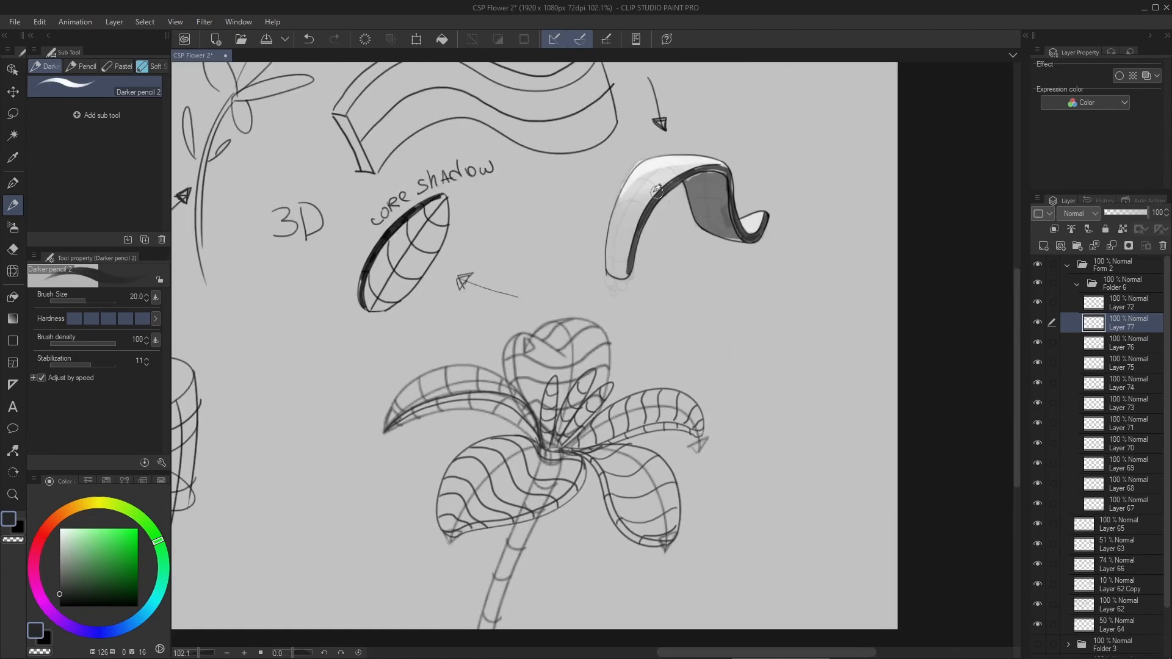
left_click_drag(663, 189, 633, 234)
key("ctrl+z")
left_click_drag(617, 334, 614, 199)
left_click_drag(514, 368, 559, 356)
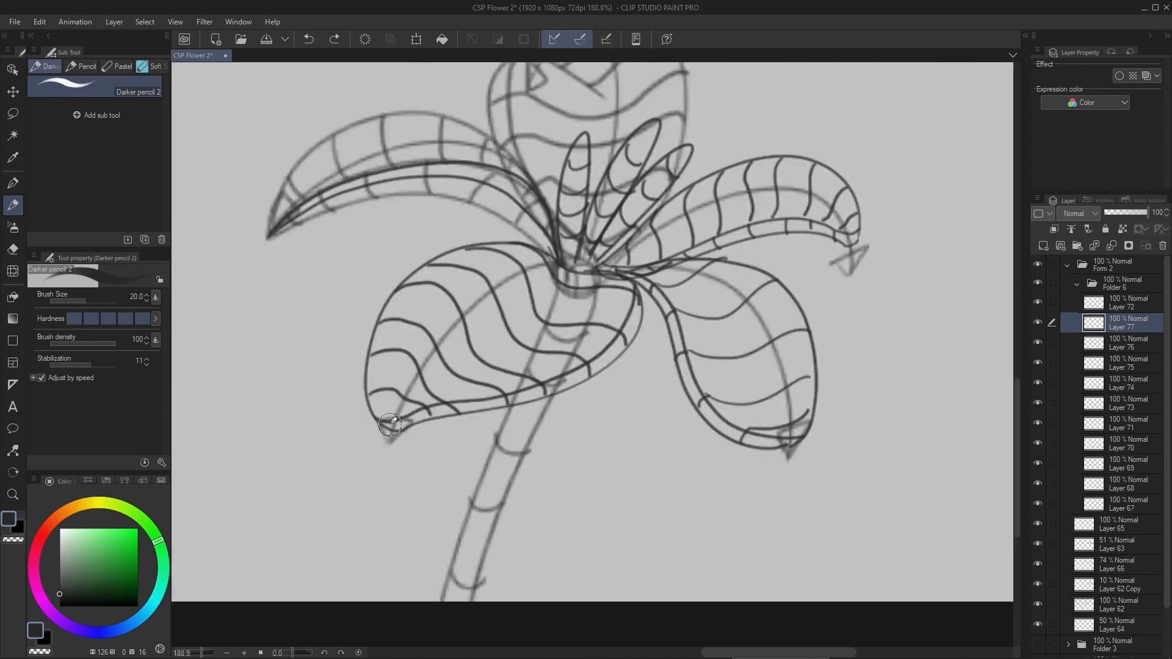
- Draw thick core-shadow strokes along the lower left petal's bottom edge, the lower right petal's left edge and the upper right petal's underside
mouse_move(391, 425)
left_mouse_down()
mouse_move(491, 403)
mouse_move(453, 409)
mouse_move(640, 298)
left_mouse_up()
key("ctrl+z")
left_click_drag(647, 318, 584, 299)
left_click_drag(571, 255, 727, 425)
left_click_drag(623, 238, 789, 221)
left_click_drag(488, 275, 645, 384)
- Draw a broad core-shadow band along the underside of the upper left petal, from its tip to the flower's center
left_click_drag(364, 328, 595, 292)
key("ctrl+z")
mouse_move(364, 330)
left_mouse_down()
mouse_move(523, 283)
mouse_move(645, 344)
left_mouse_up()
mouse_move(635, 331)
left_mouse_down()
mouse_move(570, 277)
mouse_move(395, 309)
left_mouse_up()
- Draw one thick shadow stroke along the shaded side of each of the three stamens
left_click_drag(668, 366, 524, 421)
mouse_move(513, 410)
left_mouse_down()
mouse_move(511, 333)
mouse_move(529, 272)
left_mouse_up()
left_click_drag(537, 405, 591, 272)
left_click_drag(557, 409, 646, 317)
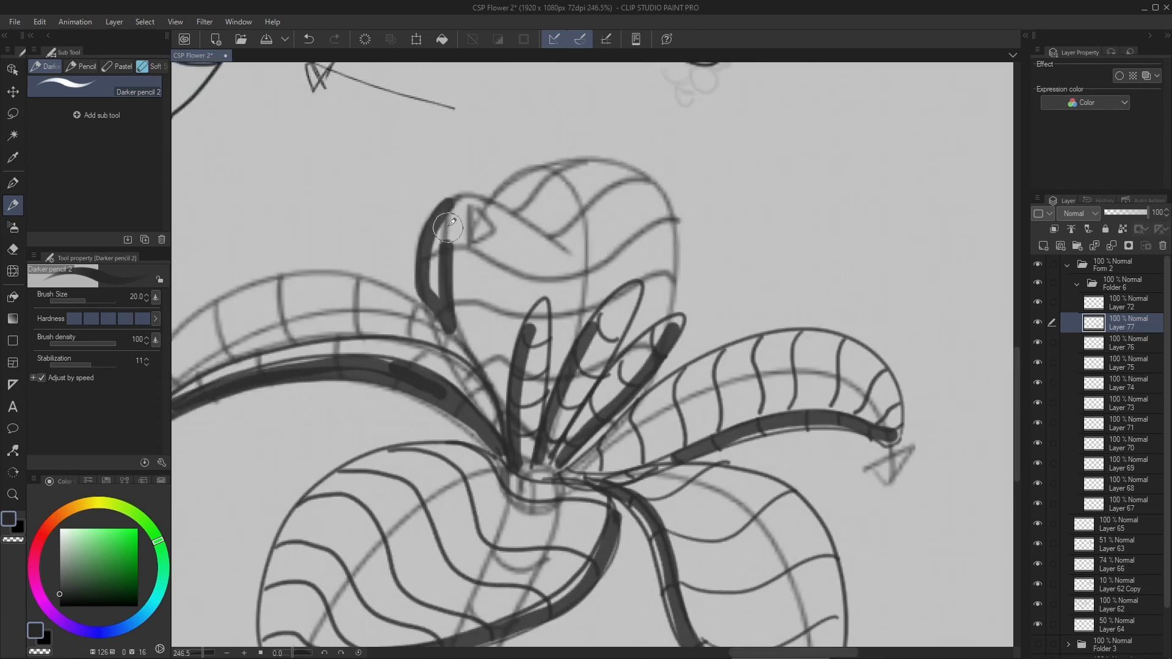
- Fill the left fold of the back petal with shadow and shade the small area beneath its curled edge
left_click_drag(448, 227, 452, 211)
left_click_drag(526, 342, 488, 342)
left_click_drag(482, 269, 548, 310)
left_click_drag(488, 275, 550, 274)
left_click_drag(544, 308, 550, 281)
key("ctrl+z")
left_click_drag(580, 322, 542, 280)
- Shade the upper part of the stem with the shadow cast just beneath the lower left petal
left_click_drag(602, 360, 501, 360)
mouse_move(549, 397)
left_mouse_down()
mouse_move(579, 389)
mouse_move(562, 348)
left_mouse_up()
left_click_drag(562, 348, 586, 347)
left_click_drag(500, 338, 535, 354)
mouse_move(541, 276)
left_mouse_down()
mouse_move(518, 358)
mouse_move(532, 353)
left_mouse_up()
scroll(490, 412, "down", 4)
- Move the shading layer above the flower's line layers and group those line layers into a folder beneath it
left_click(1038, 322)
left_click(1038, 323)
left_click_drag(1129, 323, 1128, 295)
key("ctrl+g")
left_click(1087, 323)
left_click(1038, 322)
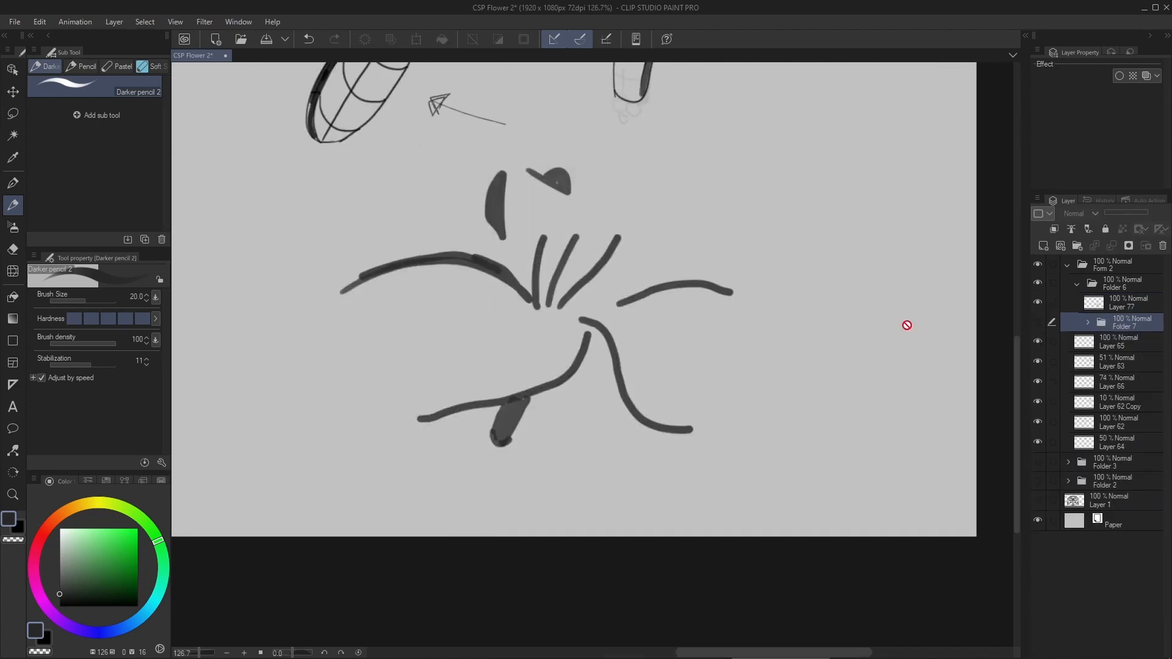
left_click(1038, 323)
- Add a new layer above the shading layer and shade the bases of the two right petals near the flower's center
left_click_drag(672, 327, 693, 358)
left_click(1102, 304)
left_click(1044, 246)
scroll(586, 342, "up", 5)
left_click_drag(526, 354, 613, 306)
left_click_drag(614, 311, 573, 362)
left_click_drag(678, 367, 590, 371)
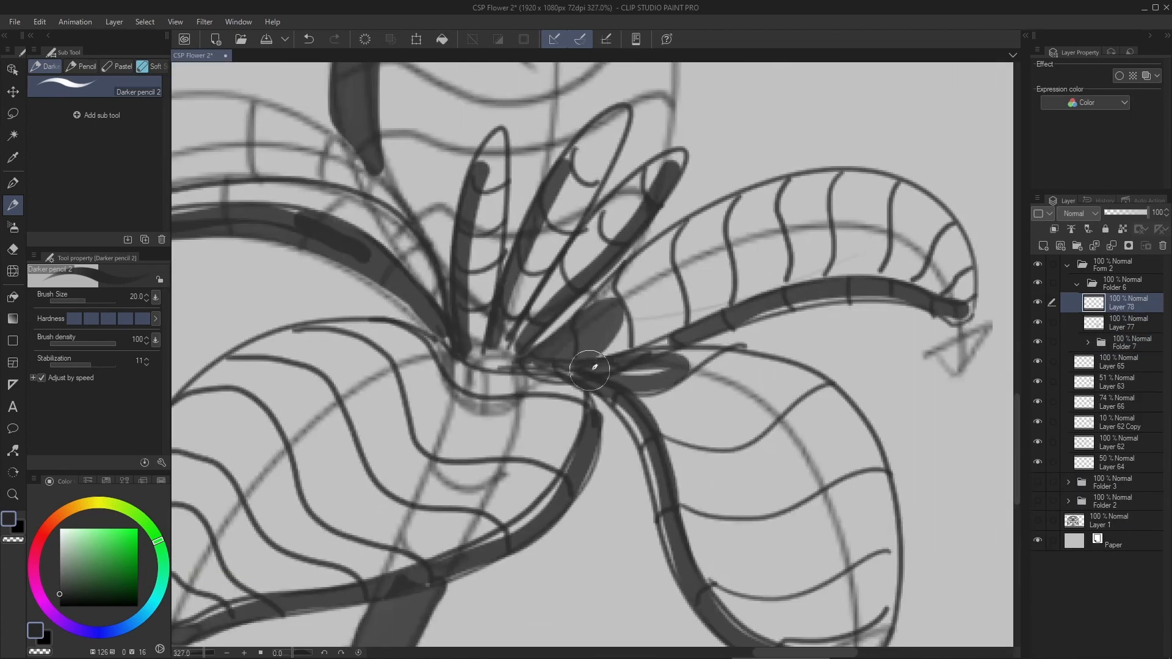
- Shade the flower's center where the petals meet the stem, and toggle the line-art folder's visibility
scroll(589, 371, "down", 1)
mouse_move(509, 311)
left_mouse_down()
mouse_move(611, 367)
mouse_move(556, 400)
left_mouse_up()
left_click_drag(622, 332, 598, 403)
scroll(598, 366, "down", 5)
scroll(623, 342, "up", 2)
left_click(1039, 343)
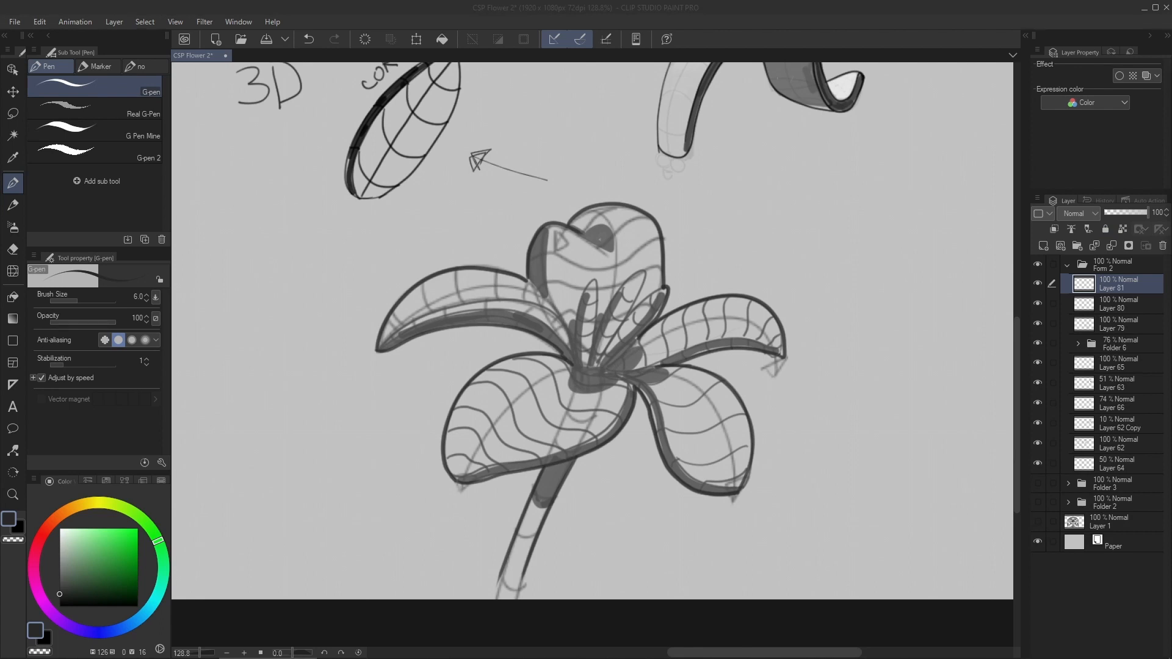
left_click_drag(272, 303, 603, 312)
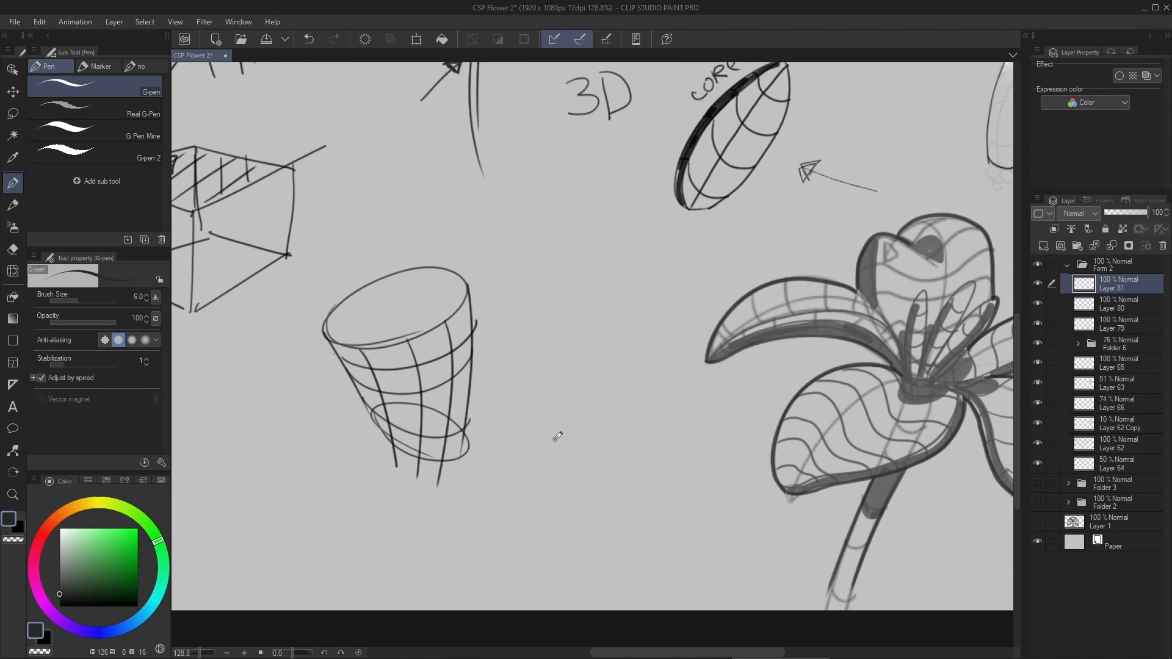
left_click_drag(545, 434, 555, 429)
key("ctrl+z")
left_click_drag(368, 379, 607, 329)
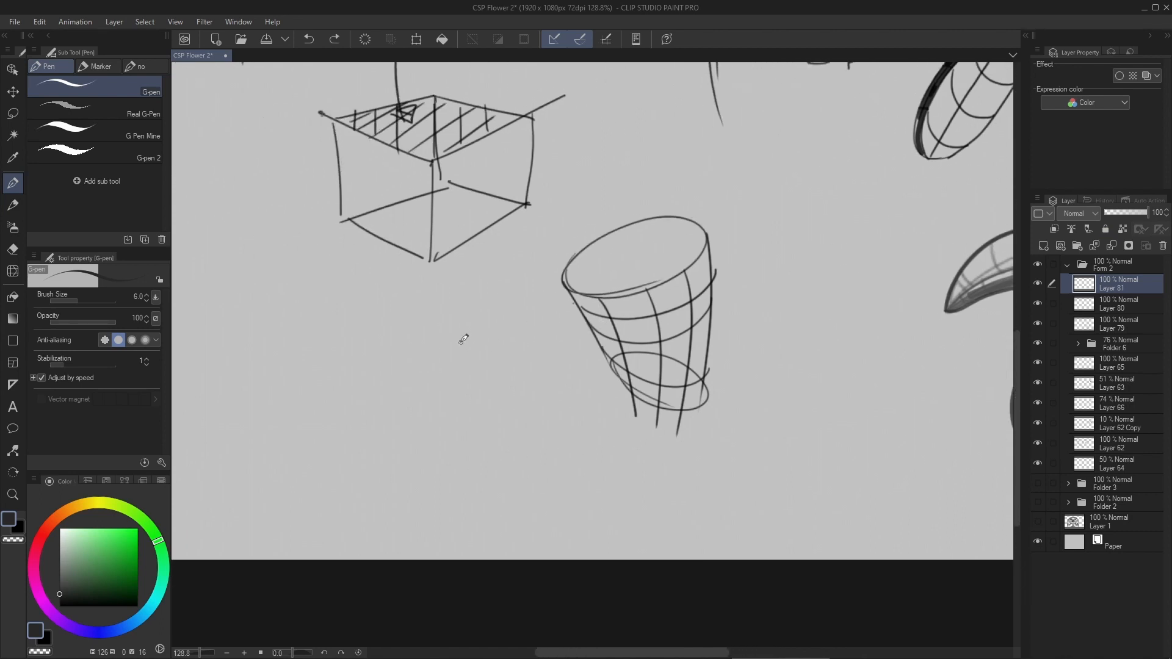
key("bracketright")
key("bracketright")
mouse_move(414, 434)
left_mouse_down()
mouse_move(453, 408)
mouse_move(517, 452)
mouse_move(657, 462)
left_mouse_up()
key("ctrl+z")
left_click_drag(536, 337, 628, 359)
left_click_drag(481, 305, 526, 266)
left_click_drag(445, 300, 468, 289)
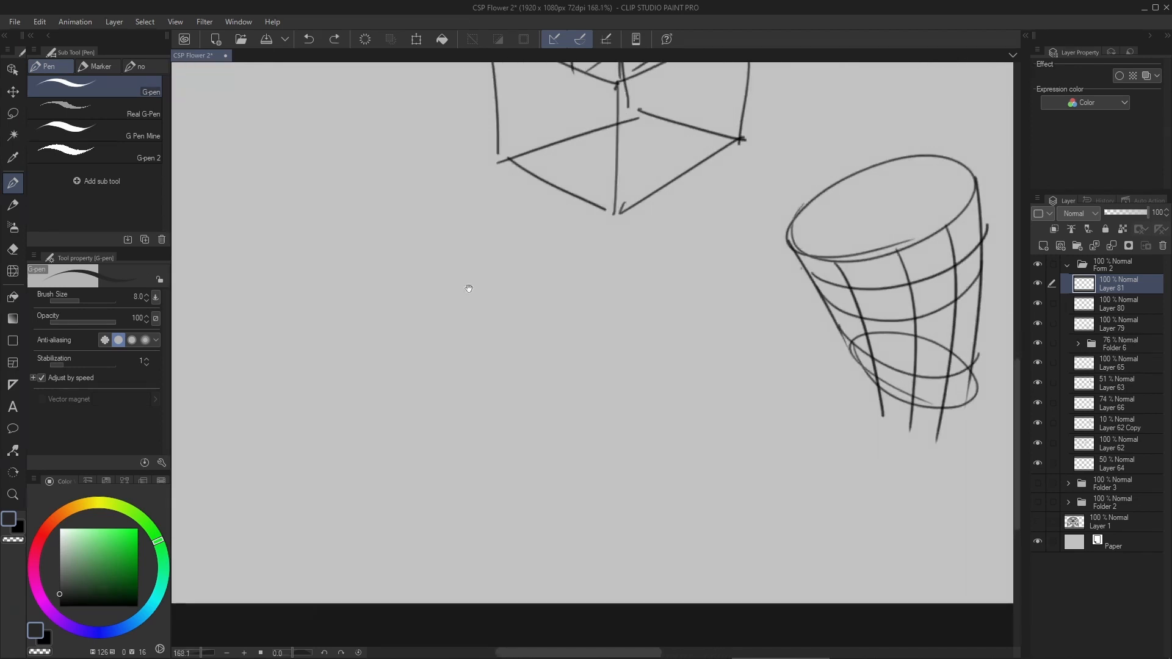
left_click_drag(345, 369, 374, 363)
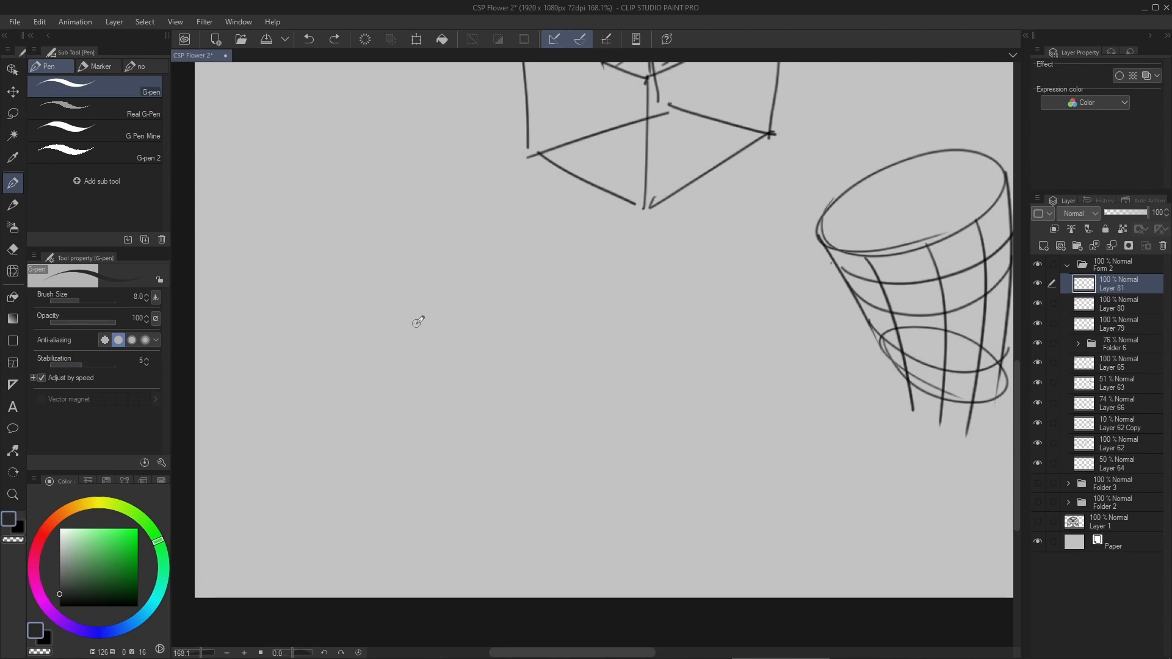
left_click_drag(398, 425, 709, 372)
key("ctrl+z")
scroll(495, 366, "down", 6)
left_click_drag(696, 346, 712, 355)
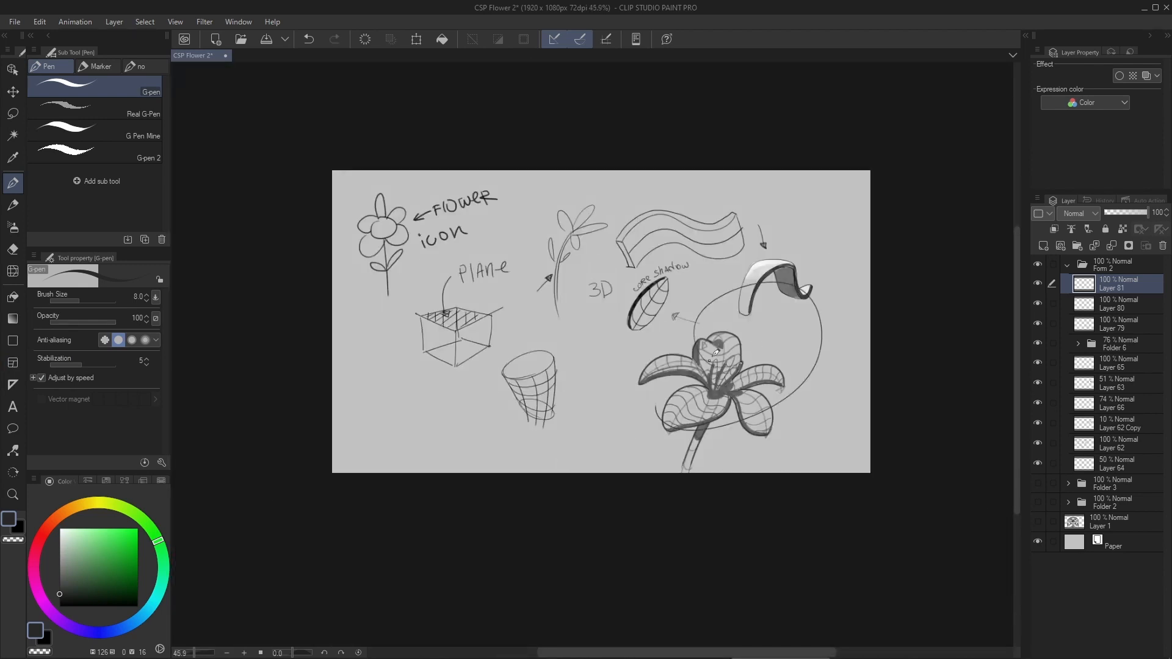
mouse_move(615, 256)
left_mouse_down()
mouse_move(760, 287)
mouse_move(655, 190)
left_mouse_up()
key("ctrl+z")
key("ctrl+z")
scroll(453, 376, "up", 5)
scroll(453, 376, "up", 3)
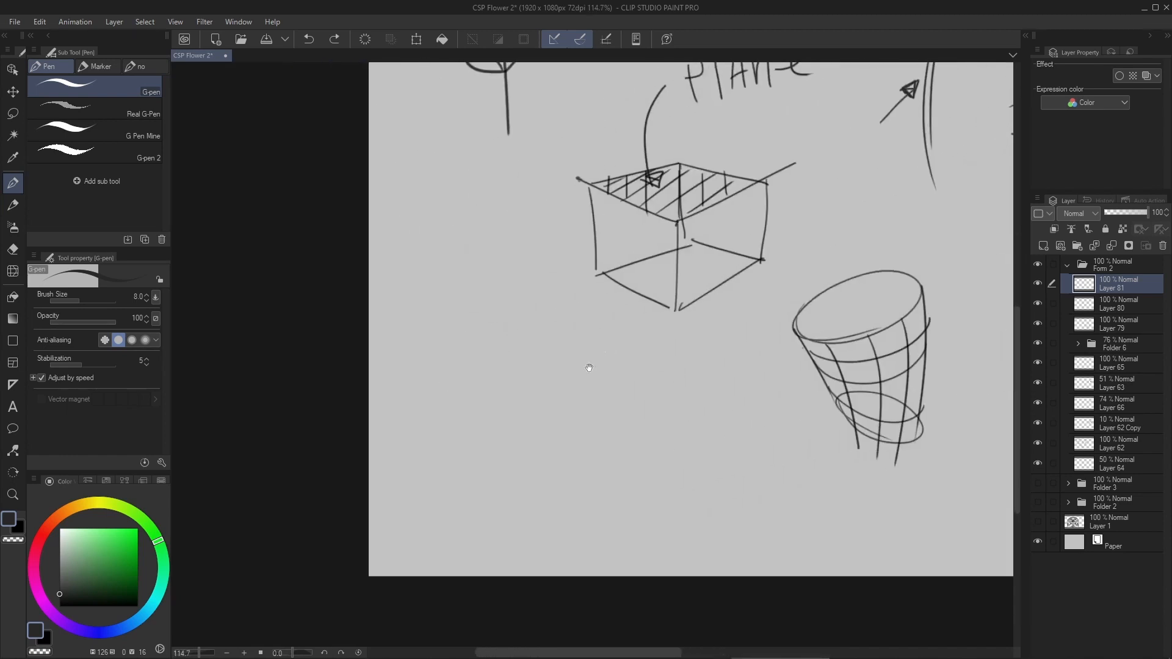
- Set the G-pen size to 12 and draw the wavy front left petal of a new side-view flower below the box
key("bracketright")
key("bracketright")
key("bracketright")
left_click_drag(339, 359, 596, 327)
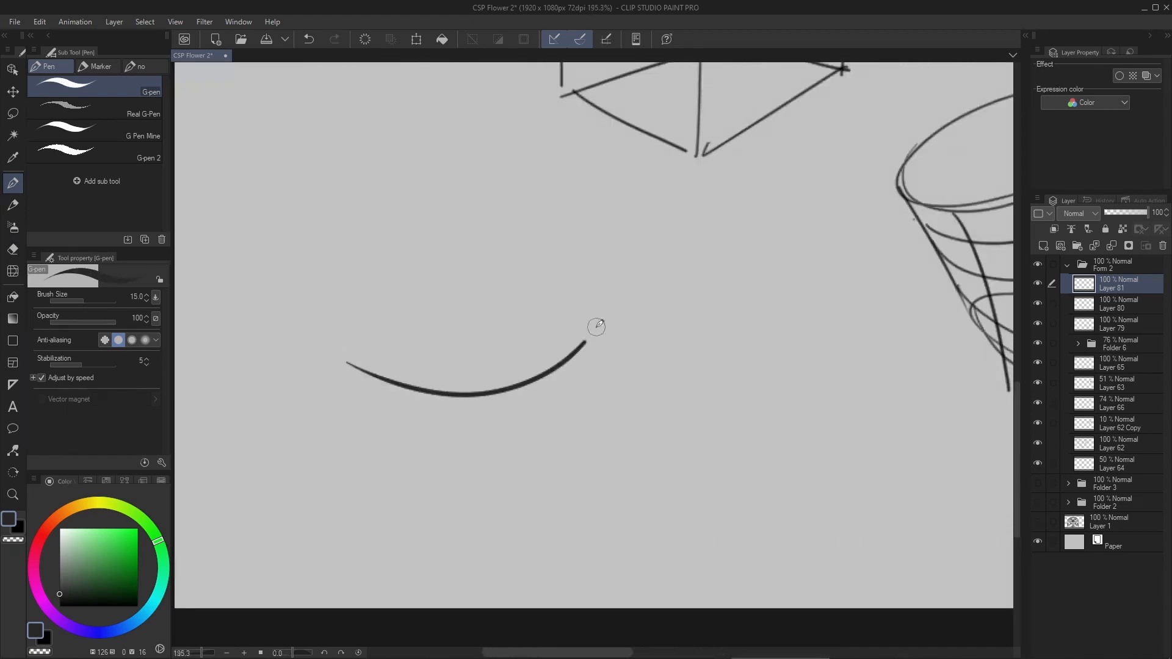
key("ctrl+z")
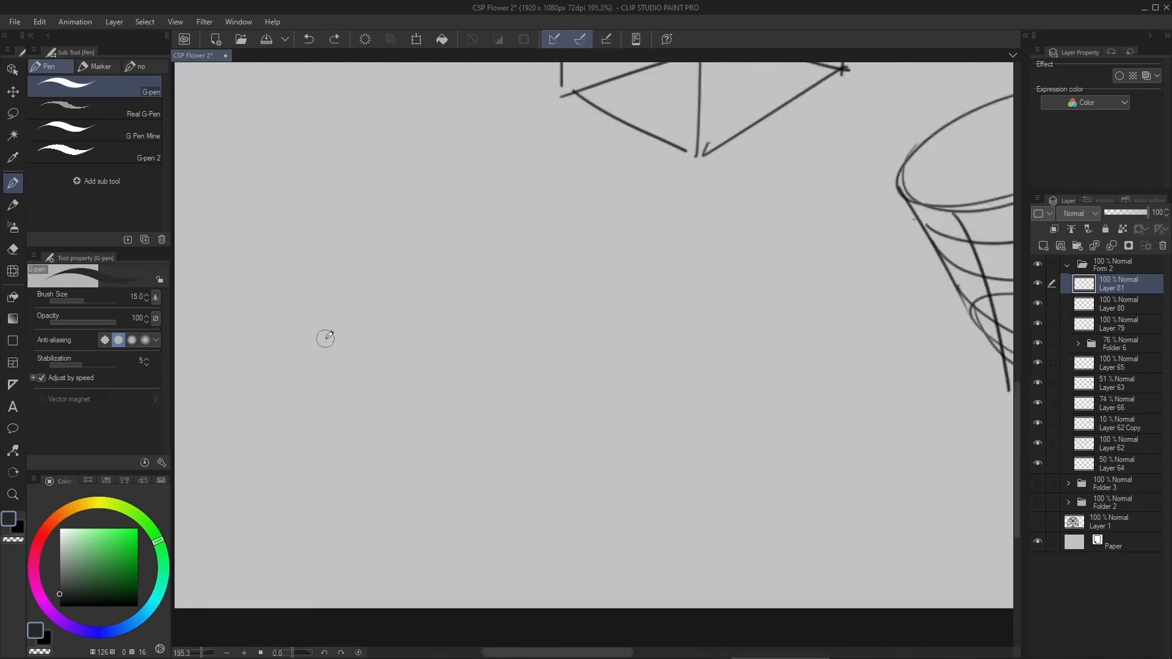
key("bracketleft")
mouse_move(302, 337)
left_mouse_down()
mouse_move(407, 364)
mouse_move(536, 290)
left_mouse_up()
mouse_move(304, 337)
left_mouse_down()
mouse_move(472, 273)
mouse_move(530, 287)
left_mouse_up()
key("ctrl+z")
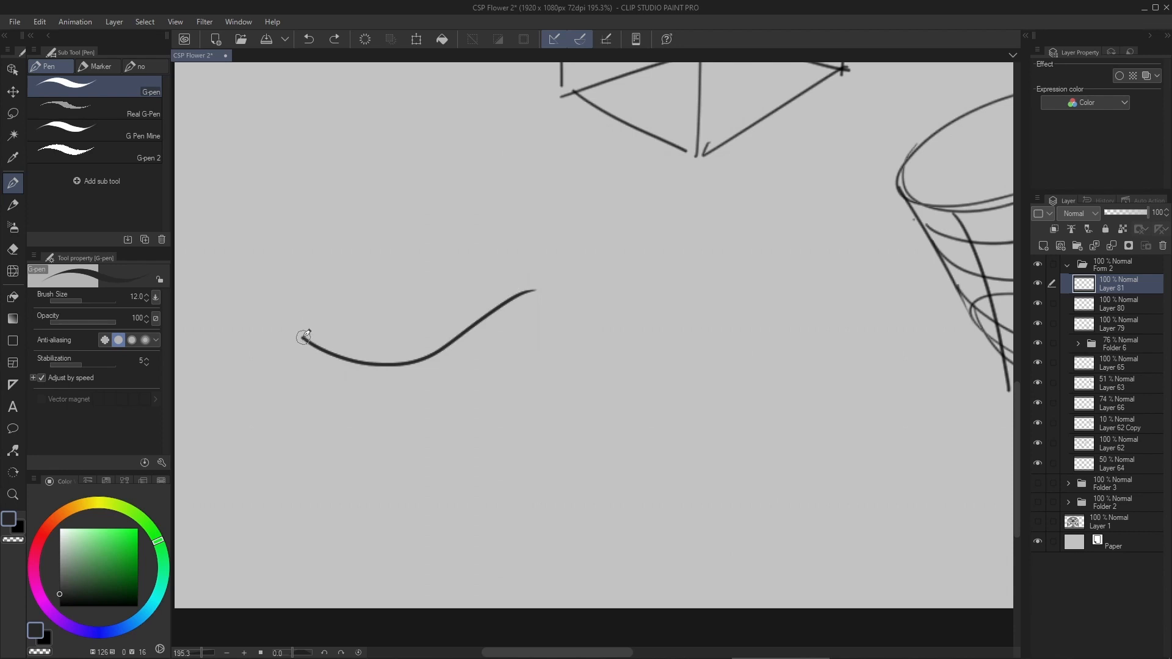
mouse_move(303, 338)
left_mouse_down()
mouse_move(348, 311)
mouse_move(521, 287)
left_mouse_up()
mouse_move(410, 304)
left_mouse_down()
mouse_move(459, 282)
mouse_move(535, 284)
left_mouse_up()
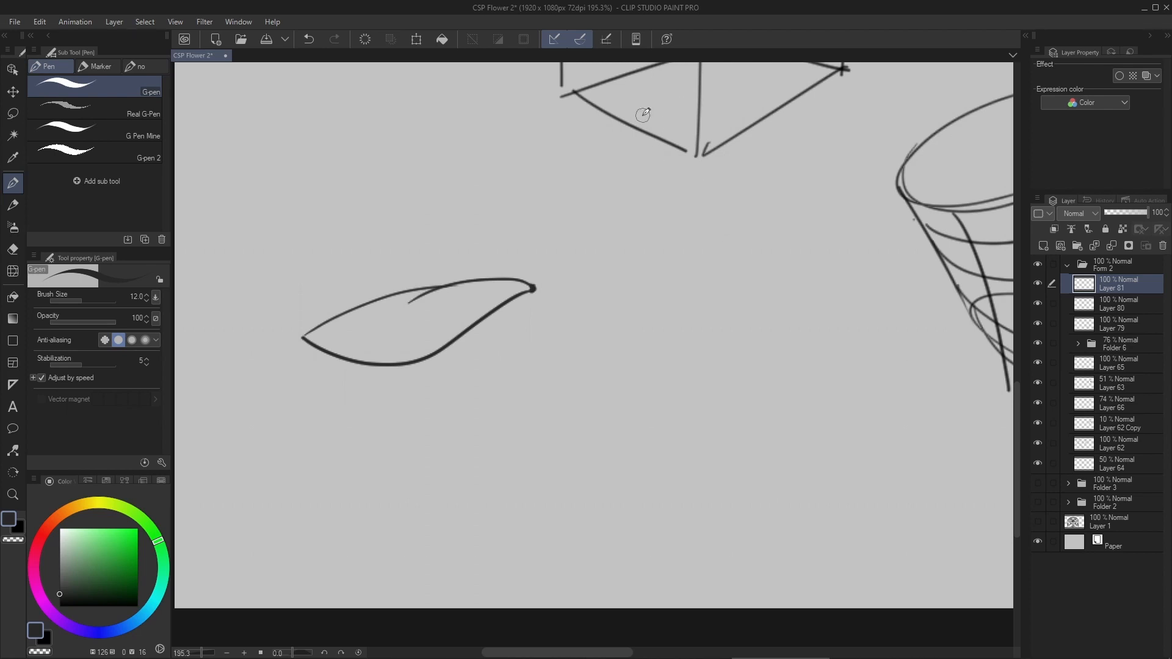
left_click_drag(501, 230, 500, 293)
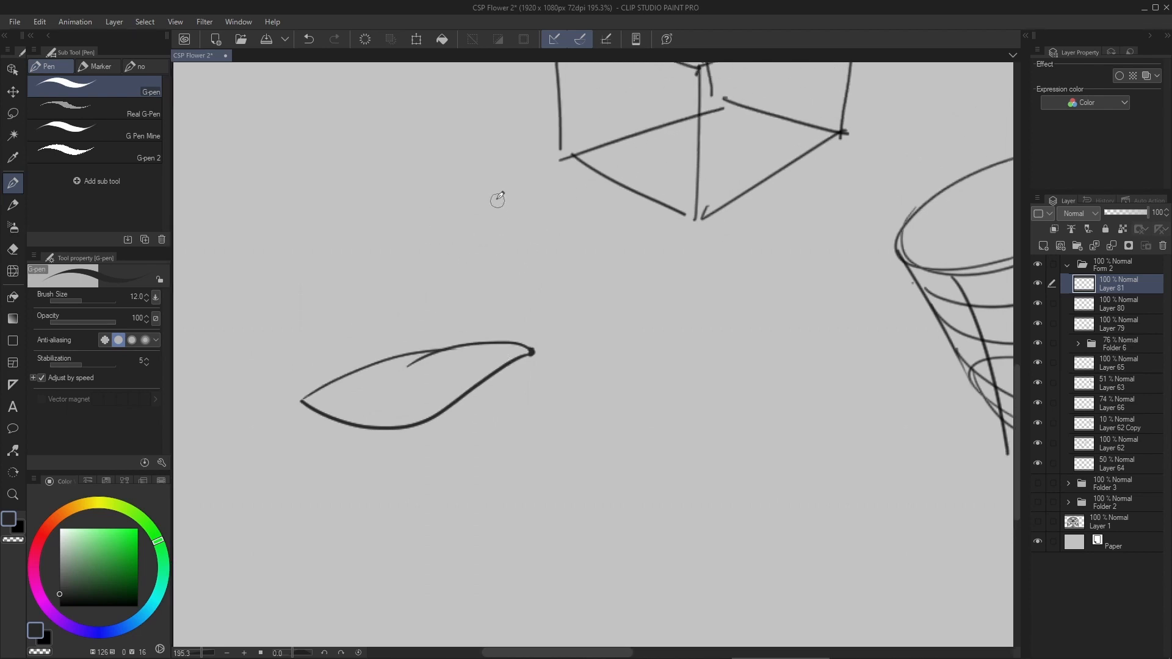
- Draw two upright rounded petals, a wide petal extending right and a small pointed petal behind it
mouse_move(481, 341)
left_mouse_down()
mouse_move(487, 309)
mouse_move(488, 340)
mouse_move(544, 336)
mouse_move(570, 184)
mouse_move(561, 347)
left_mouse_up()
key("ctrl+z")
mouse_move(470, 343)
left_mouse_down()
mouse_move(450, 177)
mouse_move(502, 240)
left_mouse_up()
mouse_move(538, 358)
left_mouse_down()
mouse_move(695, 330)
mouse_move(758, 337)
left_mouse_up()
mouse_move(675, 325)
left_mouse_down()
mouse_move(751, 318)
mouse_move(748, 357)
left_mouse_up()
left_click_drag(596, 262, 638, 214)
key("ctrl+z")
left_click_drag(639, 214, 604, 325)
- Draw the long back left petal and three small stamens at the new flower's center
left_click_drag(467, 342, 247, 327)
left_click_drag(250, 332, 329, 381)
left_click_drag(552, 358, 543, 329)
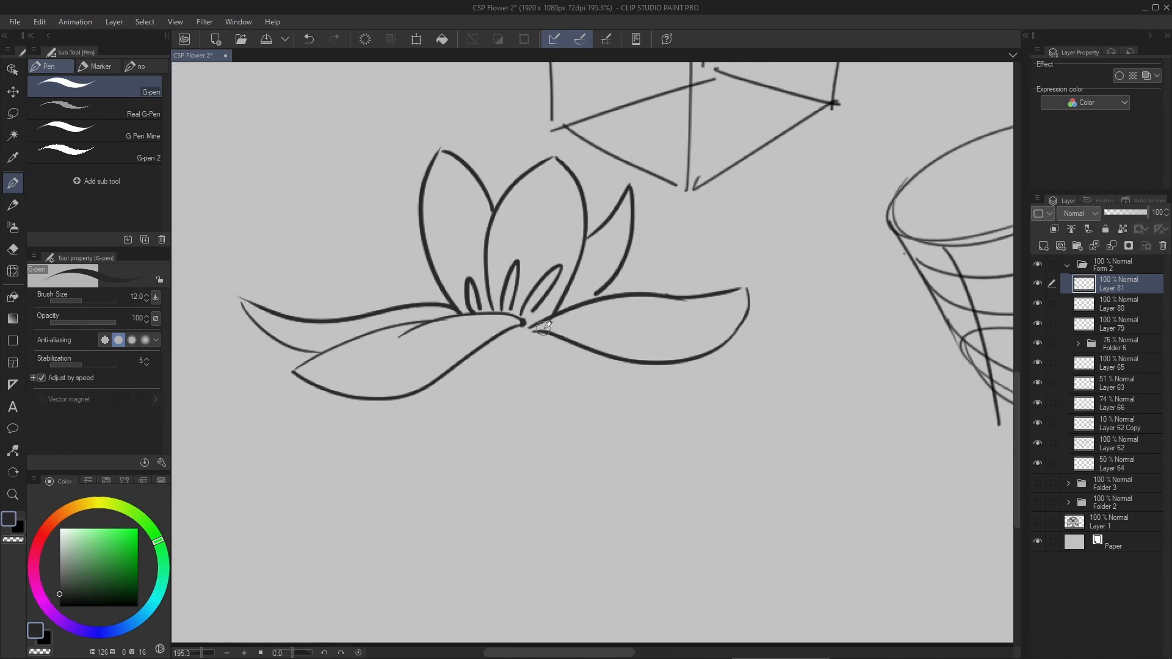
- Draw a tapered base beneath the petals and extend a long, narrow stem straight down from it
left_click_drag(481, 347, 506, 401)
left_click_drag(560, 337, 507, 405)
scroll(519, 378, "down", 1)
scroll(519, 342, "up", 4)
left_click_drag(507, 261, 523, 271)
mouse_move(449, 292)
left_mouse_down()
mouse_move(484, 366)
mouse_move(479, 564)
left_mouse_up()
key("ctrl+z")
scroll(489, 342, "down", 3)
key("ctrl+z")
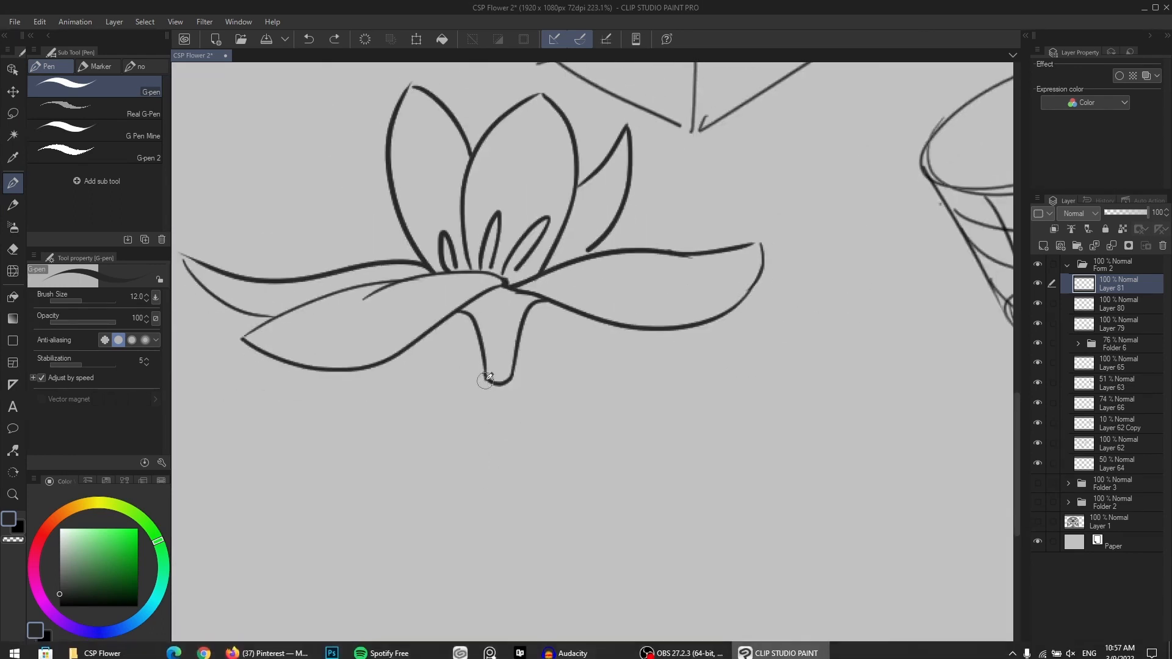
mouse_move(487, 378)
left_mouse_down()
mouse_move(478, 568)
mouse_move(500, 575)
left_mouse_up()
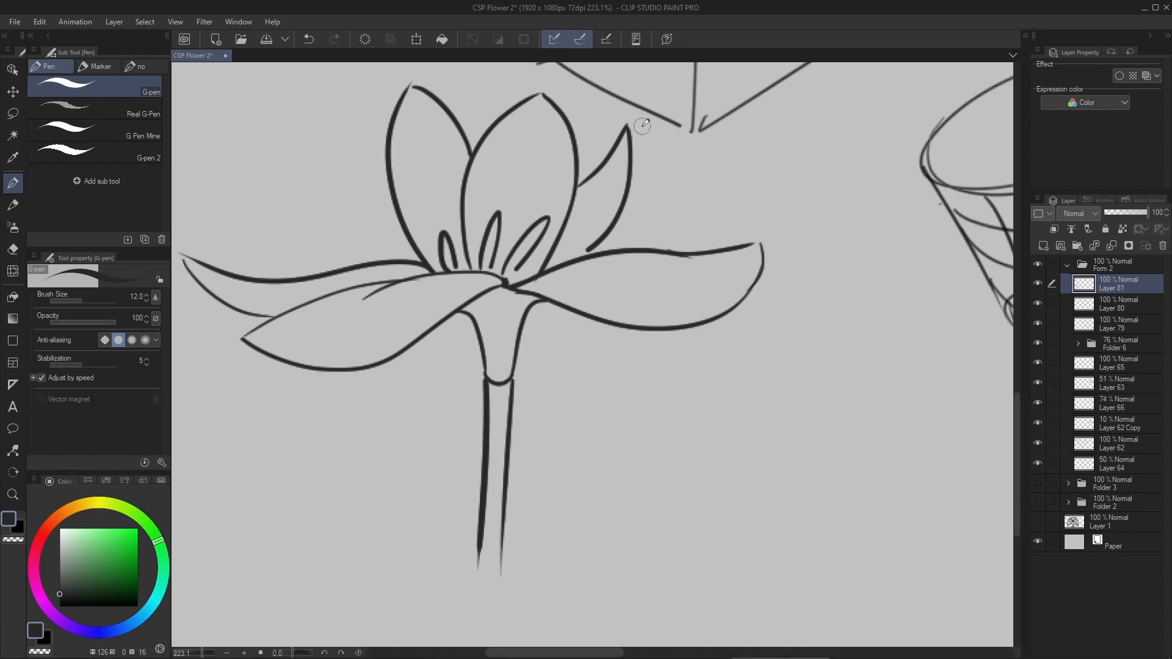
- Add a new layer above the flower outline and reduce the G-pen size to 8
key("ctrl+shift+n")
left_click_drag(517, 279, 525, 316)
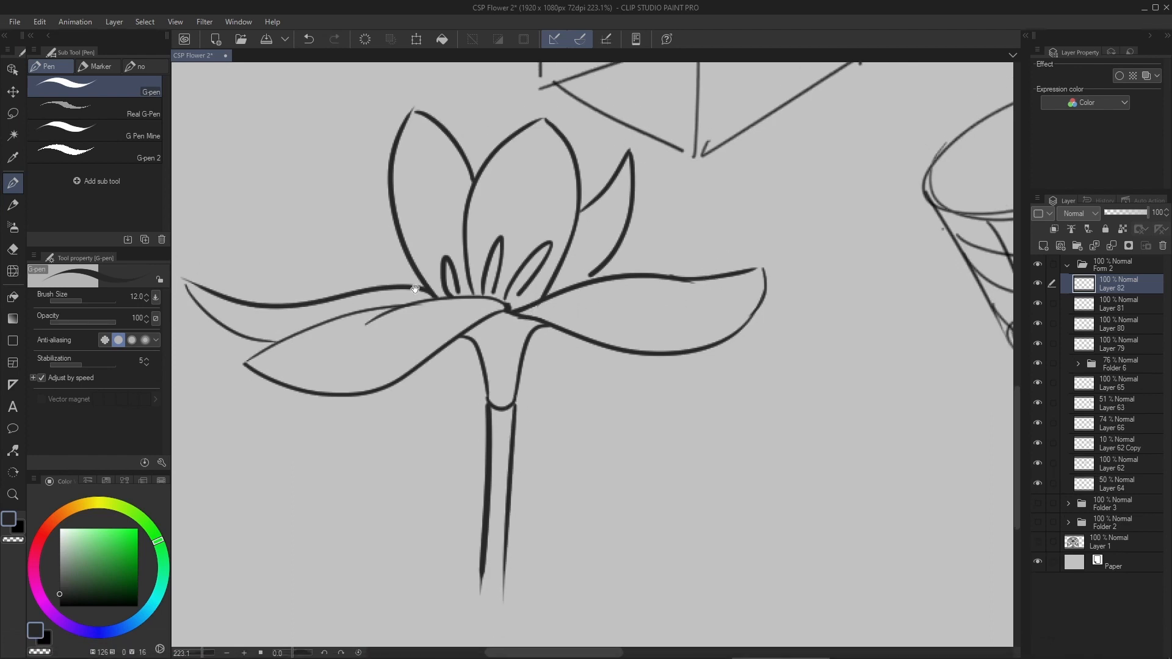
left_click_drag(413, 327, 430, 319)
left_click_drag(429, 318, 396, 363)
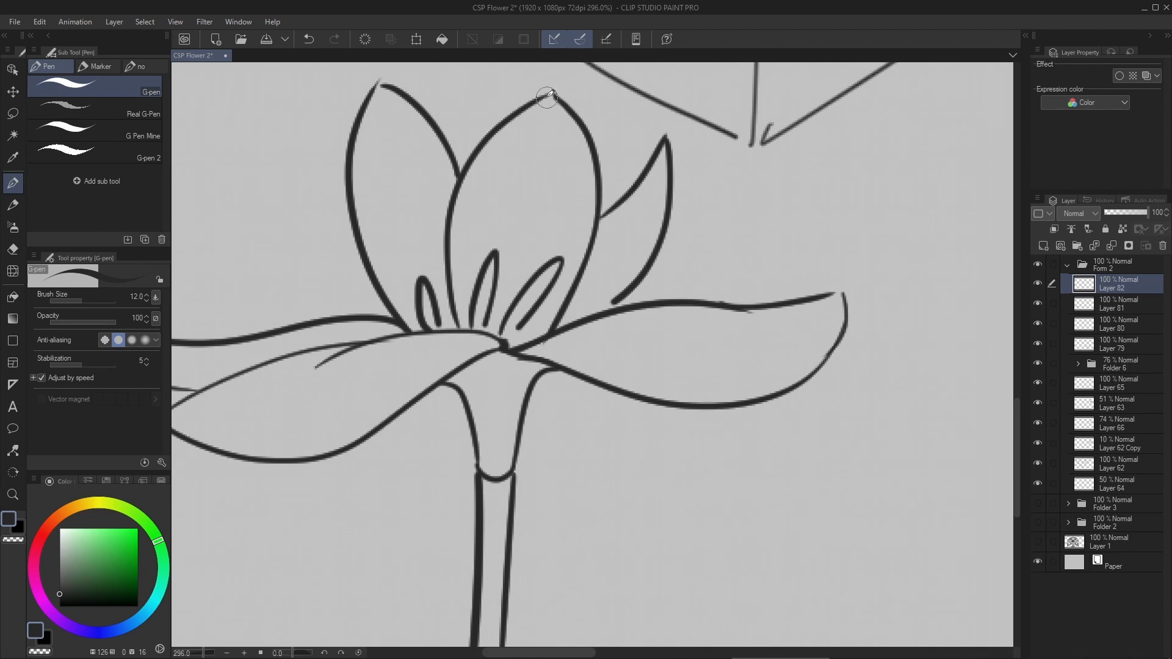
key("bracketleft")
key("bracketleft")
- Try drawing directional center lines from the upright petals' tips down to the flower's base
left_click_drag(551, 100, 538, 254)
key("ctrl+z")
left_click_drag(523, 210, 550, 237)
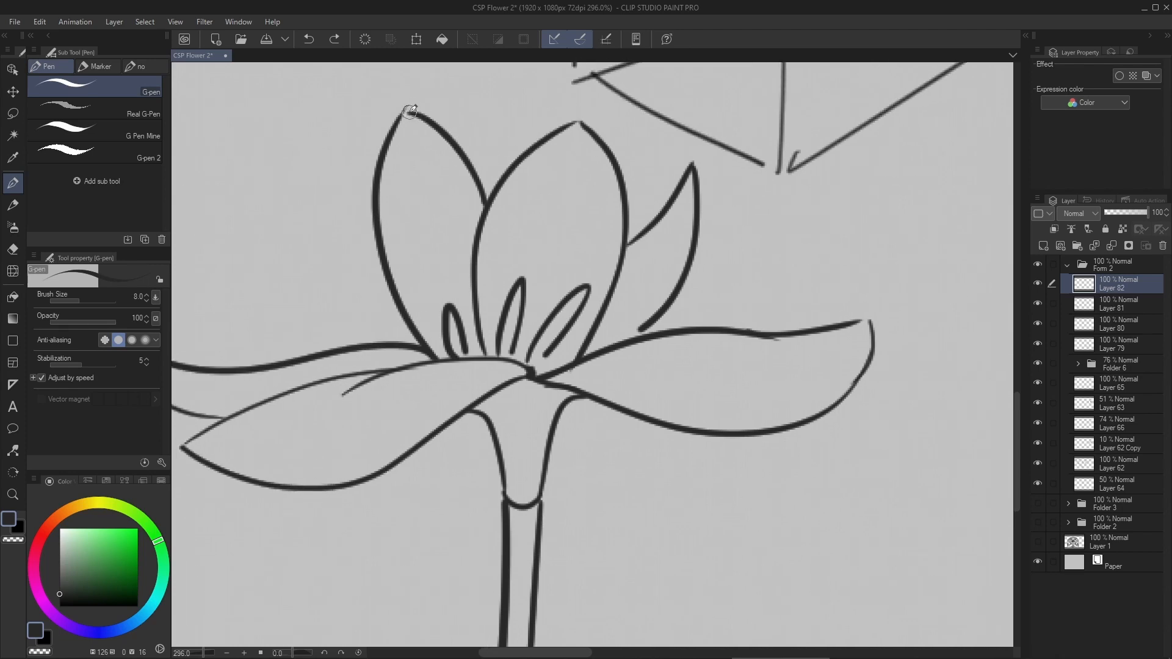
left_click_drag(405, 111, 426, 102)
left_click_drag(515, 379, 417, 191)
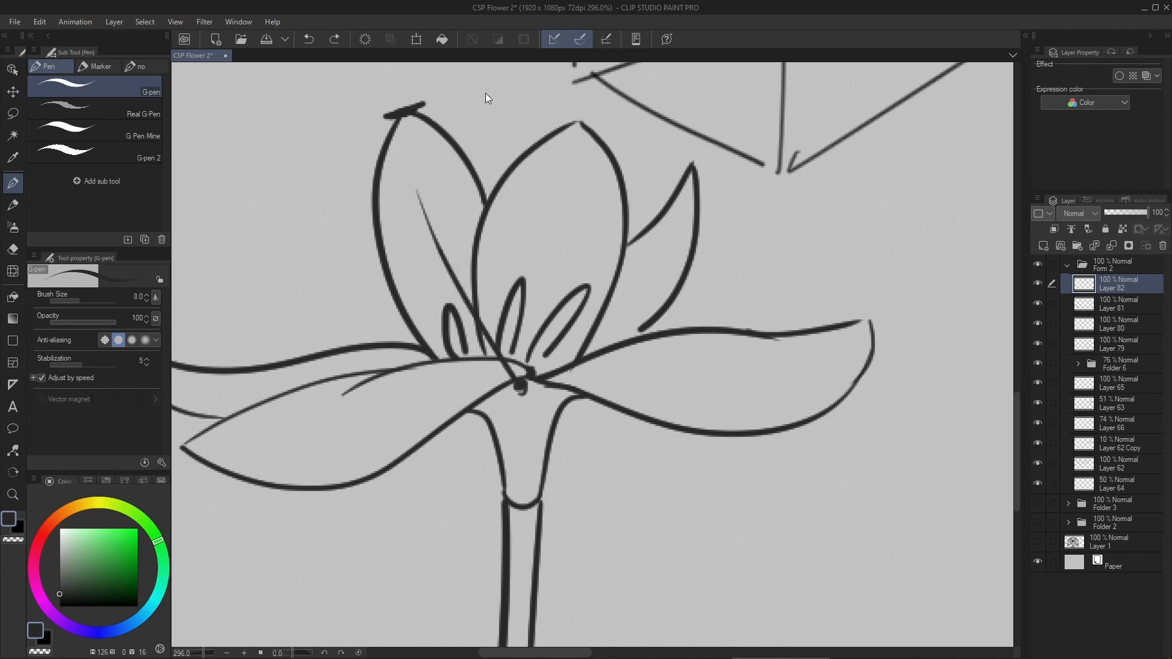
key("ctrl+z")
mouse_move(404, 118)
left_mouse_down()
mouse_move(449, 286)
mouse_move(514, 408)
left_mouse_up()
key("ctrl+z")
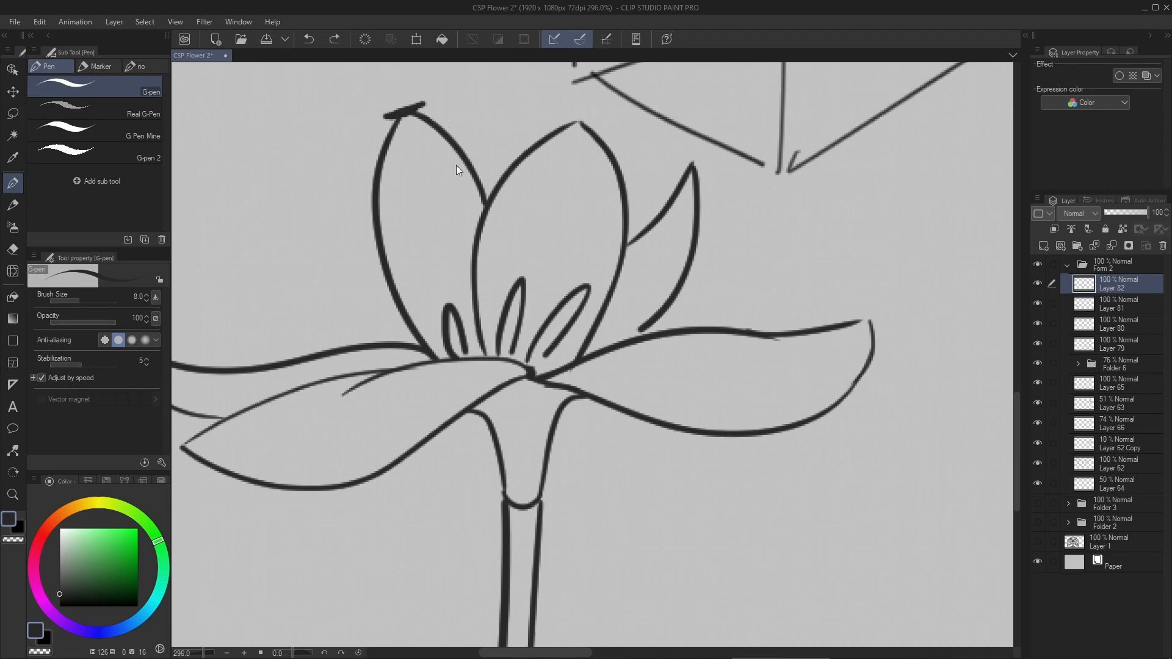
key("ctrl+z")
left_click_drag(405, 112, 527, 407)
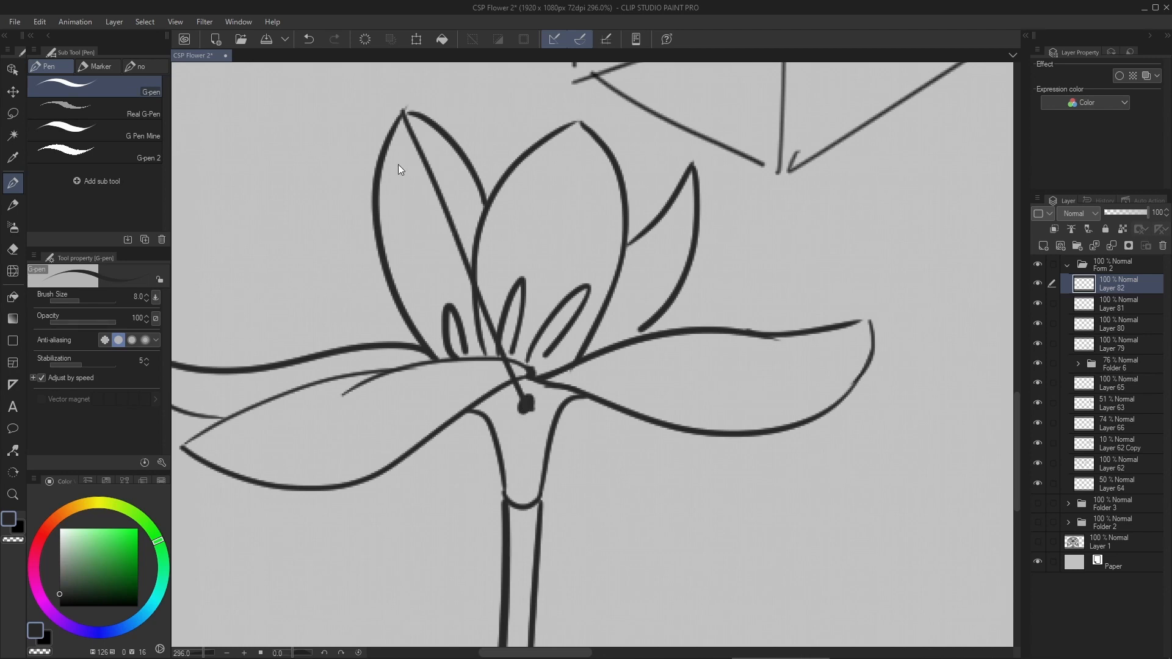
key("ctrl+z")
scroll(464, 255, "down", 8)
left_click_drag(843, 190, 591, 275)
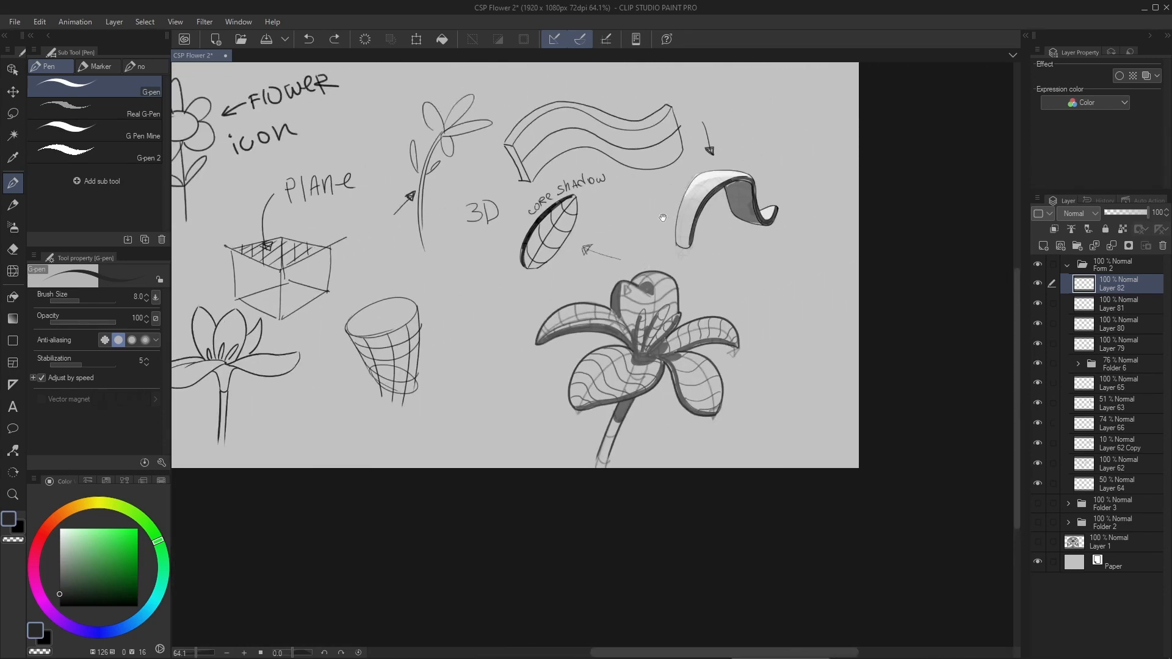
left_click_drag(664, 218, 688, 248)
left_click_drag(613, 232, 621, 231)
left_click_drag(715, 338, 662, 255)
mouse_move(647, 317)
left_mouse_down()
mouse_move(688, 283)
mouse_move(724, 293)
left_mouse_up()
mouse_move(764, 417)
left_mouse_down()
mouse_move(676, 470)
mouse_move(818, 337)
mouse_move(702, 457)
left_mouse_up()
key("ctrl+z")
left_click_drag(614, 479, 646, 291)
mouse_move(703, 433)
left_mouse_down()
mouse_move(393, 394)
mouse_move(681, 458)
left_mouse_up()
key("ctrl+z")
left_click_drag(527, 362, 459, 355)
mouse_move(459, 355)
left_mouse_down()
mouse_move(553, 327)
mouse_move(763, 335)
left_mouse_up()
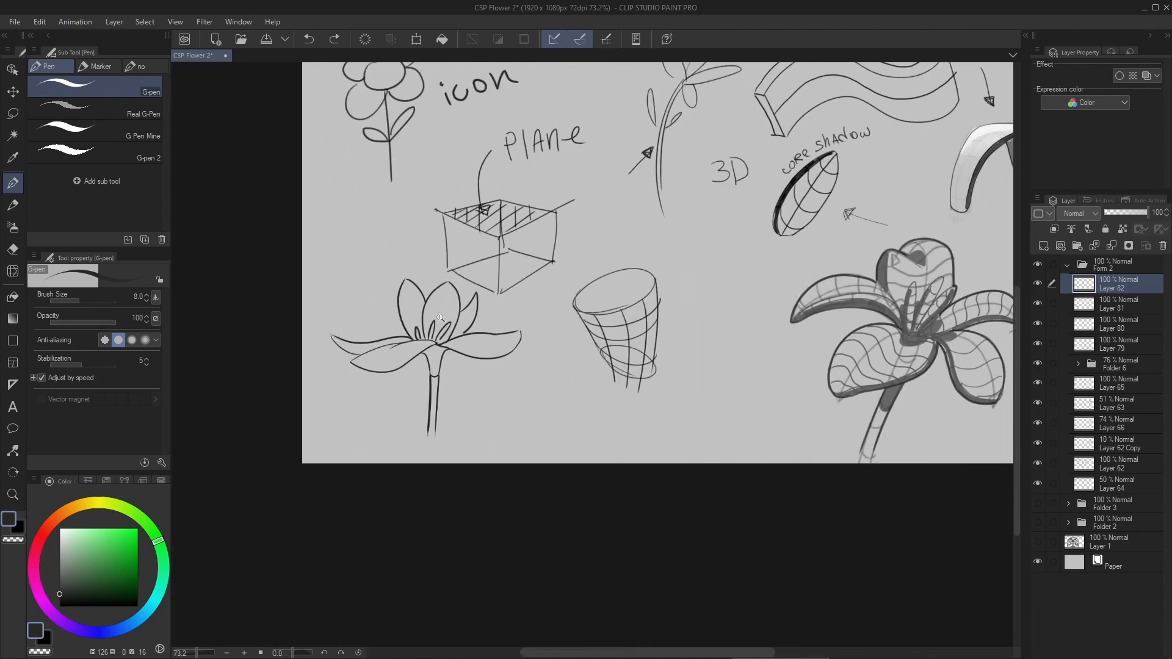
- Reduce the G-pen size to 6 and draw curved directional lines fanning inward from the front left petal's tip
left_click_drag(449, 316, 511, 335)
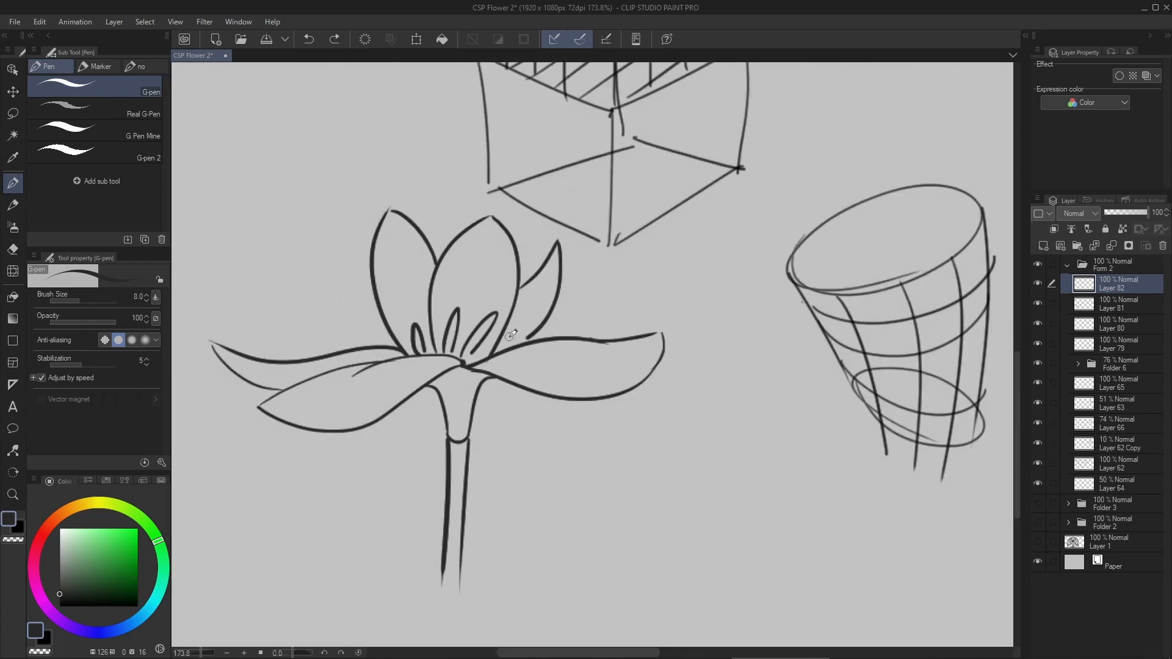
left_click_drag(415, 394, 480, 361)
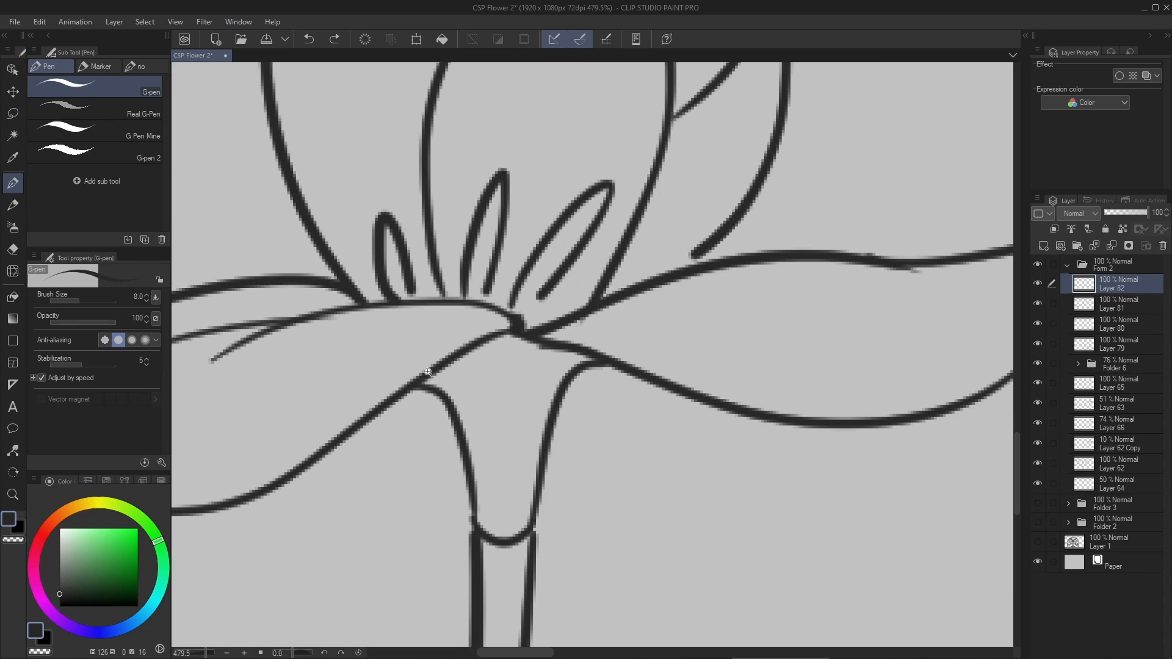
mouse_move(392, 373)
left_mouse_down()
mouse_move(372, 379)
mouse_move(549, 350)
mouse_move(380, 368)
left_mouse_up()
key("[")
key("[")
left_click_drag(228, 408, 386, 339)
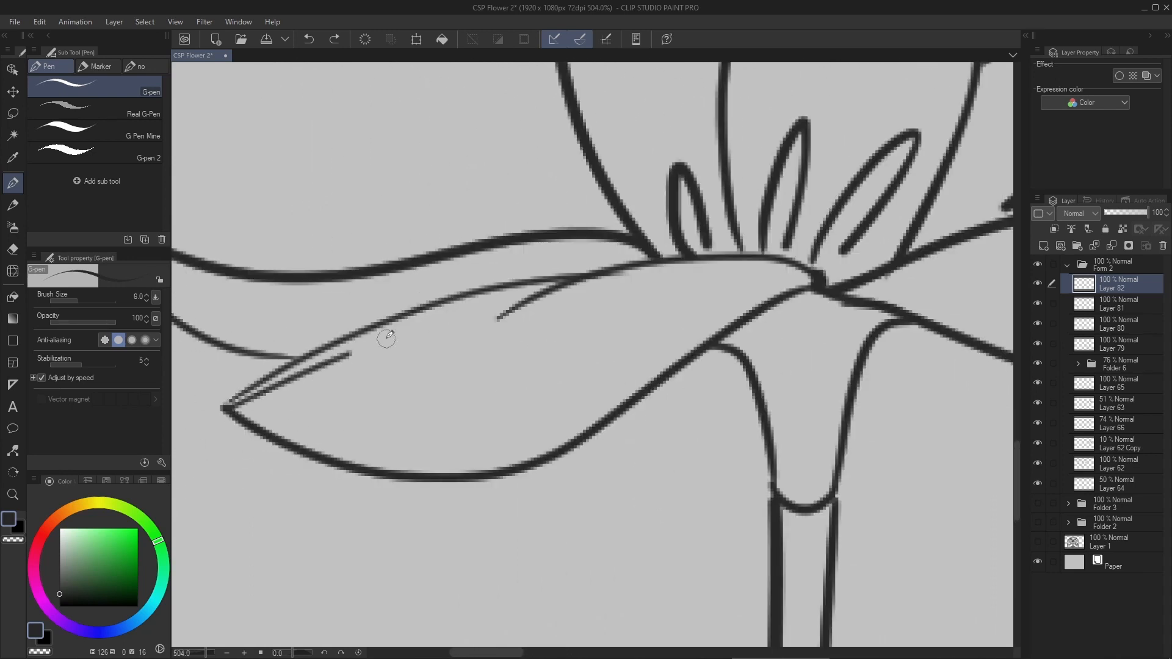
key("ctrl+z")
left_click_drag(231, 403, 387, 334)
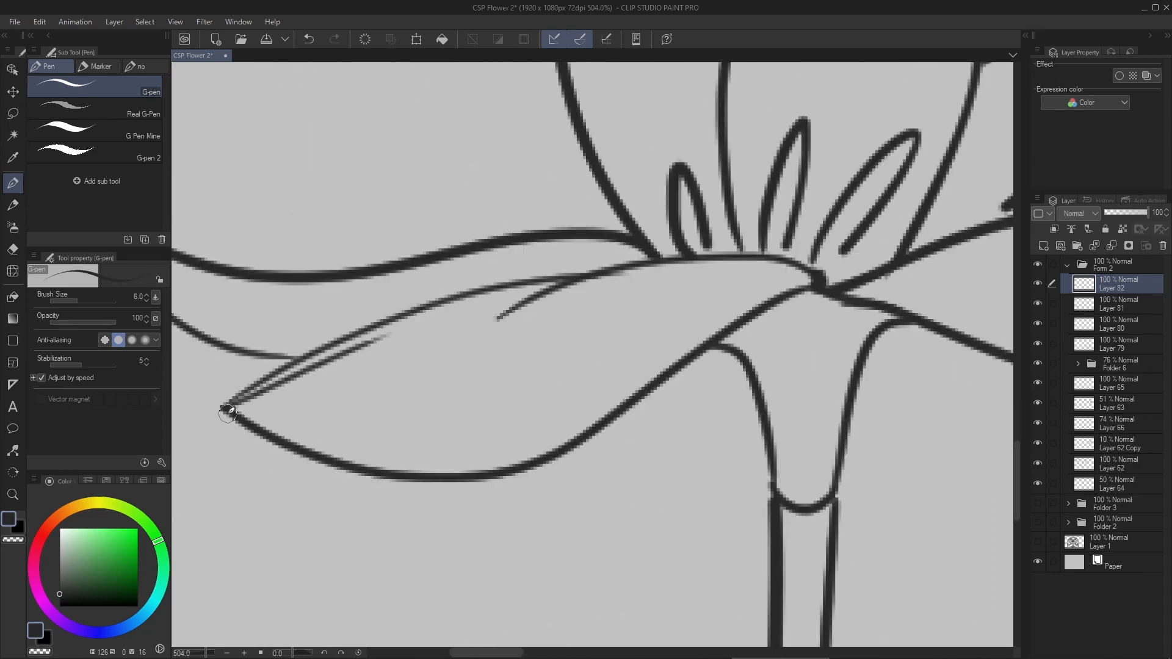
left_click_drag(228, 408, 454, 336)
left_click_drag(227, 408, 489, 366)
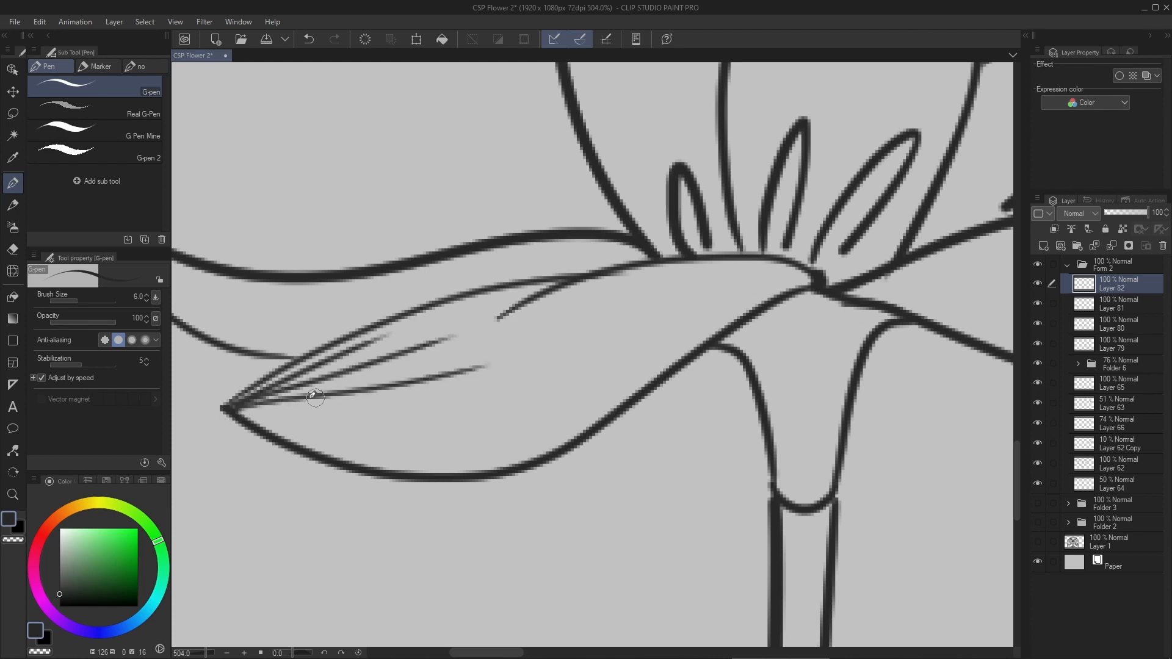
left_click_drag(235, 411, 573, 420)
key("ctrl+z")
left_click_drag(232, 407, 592, 408)
left_click_drag(230, 410, 496, 406)
mouse_move(327, 380)
left_mouse_down()
mouse_move(208, 390)
mouse_move(616, 306)
left_mouse_up()
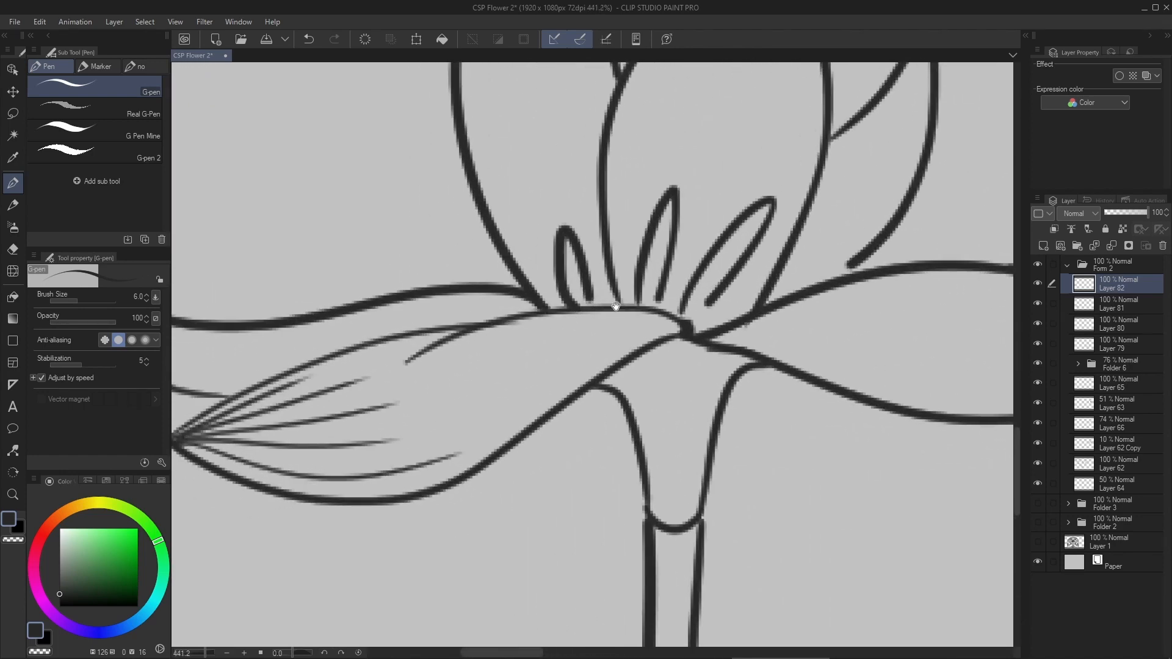
left_click_drag(666, 347, 647, 324)
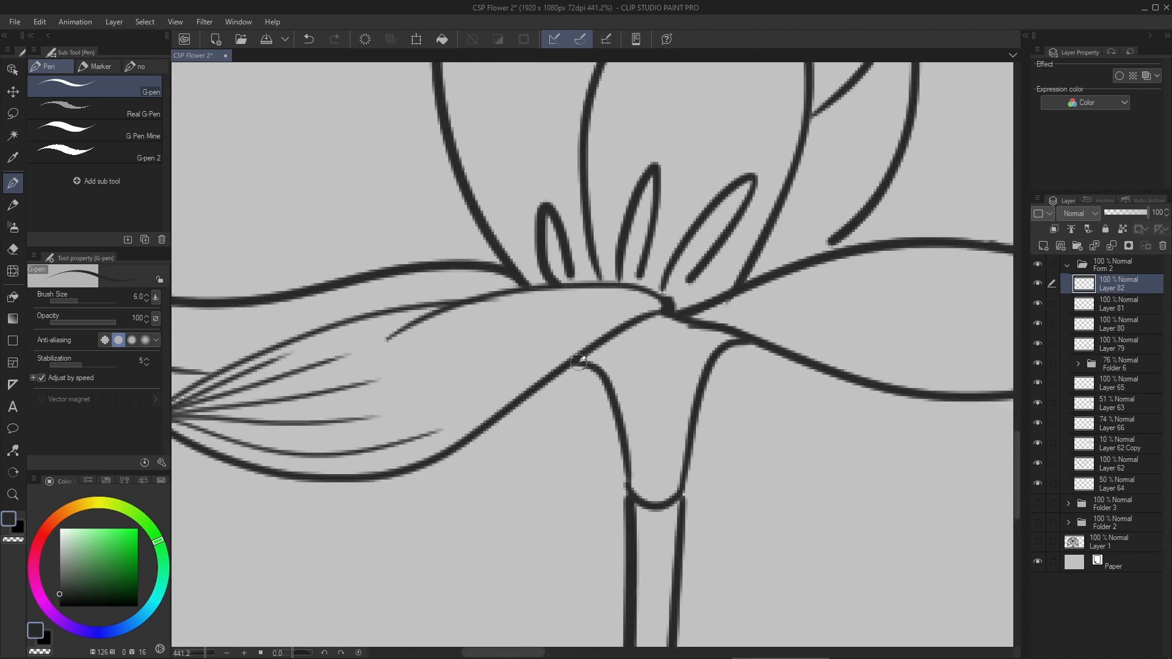
left_click_drag(575, 365, 693, 328)
key("ctrl+z")
left_click_drag(302, 413, 394, 386)
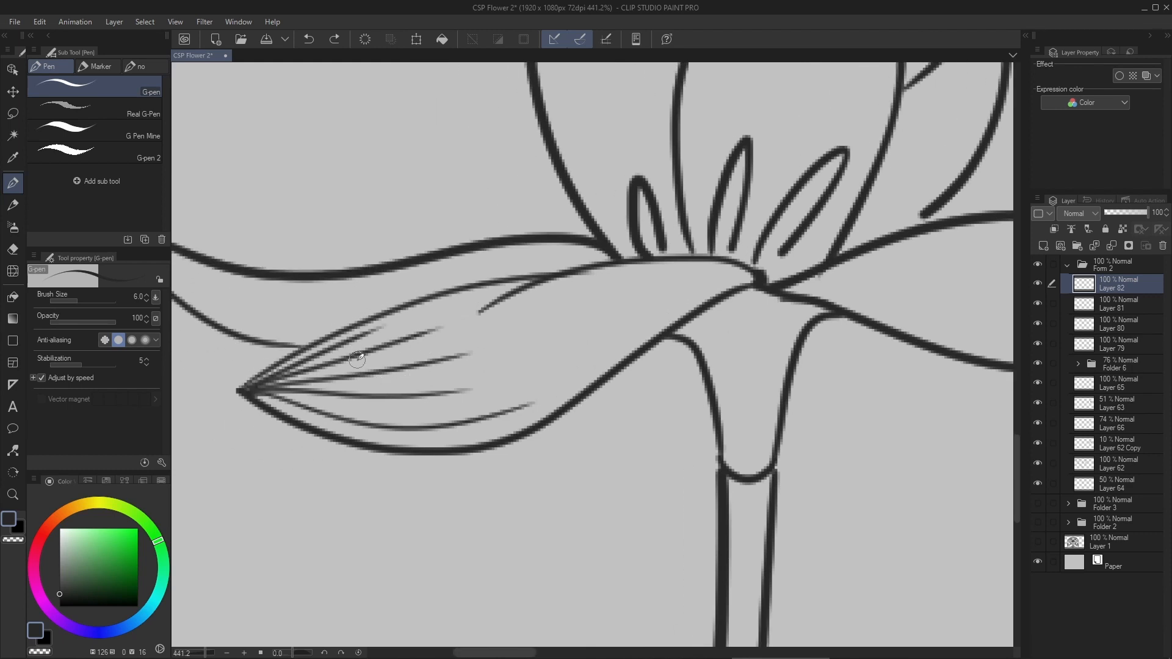
mouse_move(253, 382)
left_mouse_down()
mouse_move(218, 397)
mouse_move(244, 414)
left_mouse_up()
left_click_drag(450, 379, 580, 340)
key("ctrl+z")
- Draw curved directional lines from the flower's center outward along the front left petal's upper edge
mouse_move(752, 269)
left_mouse_down()
mouse_move(611, 263)
mouse_move(545, 291)
left_mouse_up()
left_click_drag(749, 270, 520, 329)
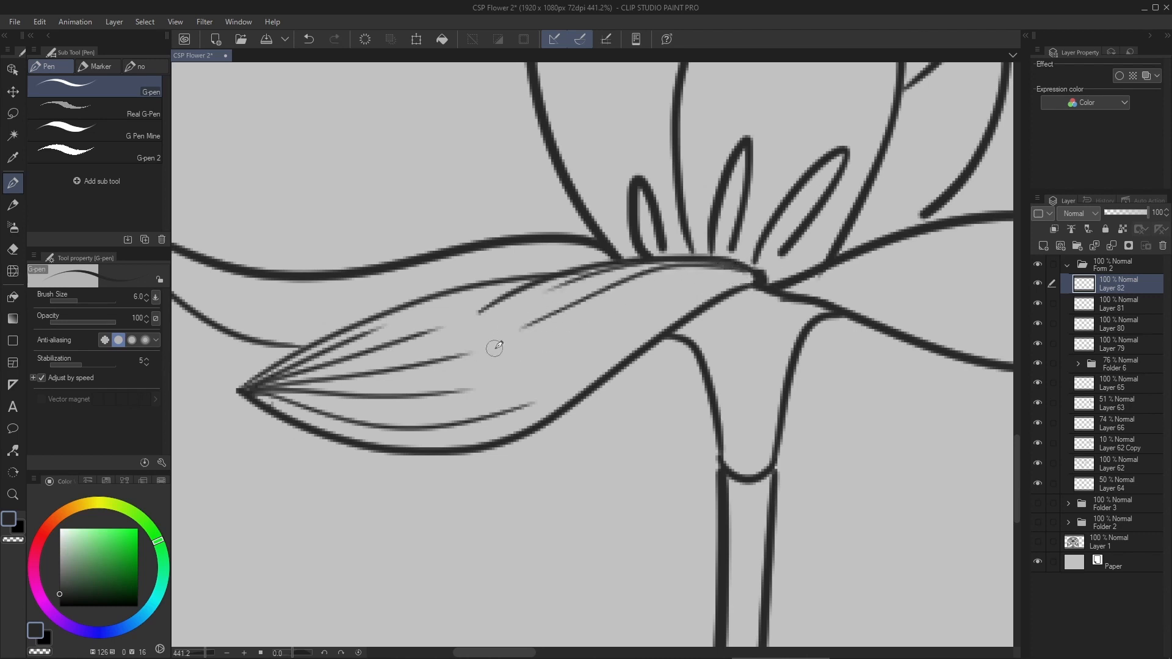
left_click_drag(734, 266, 577, 316)
key("ctrl+z")
left_click_drag(751, 269, 592, 325)
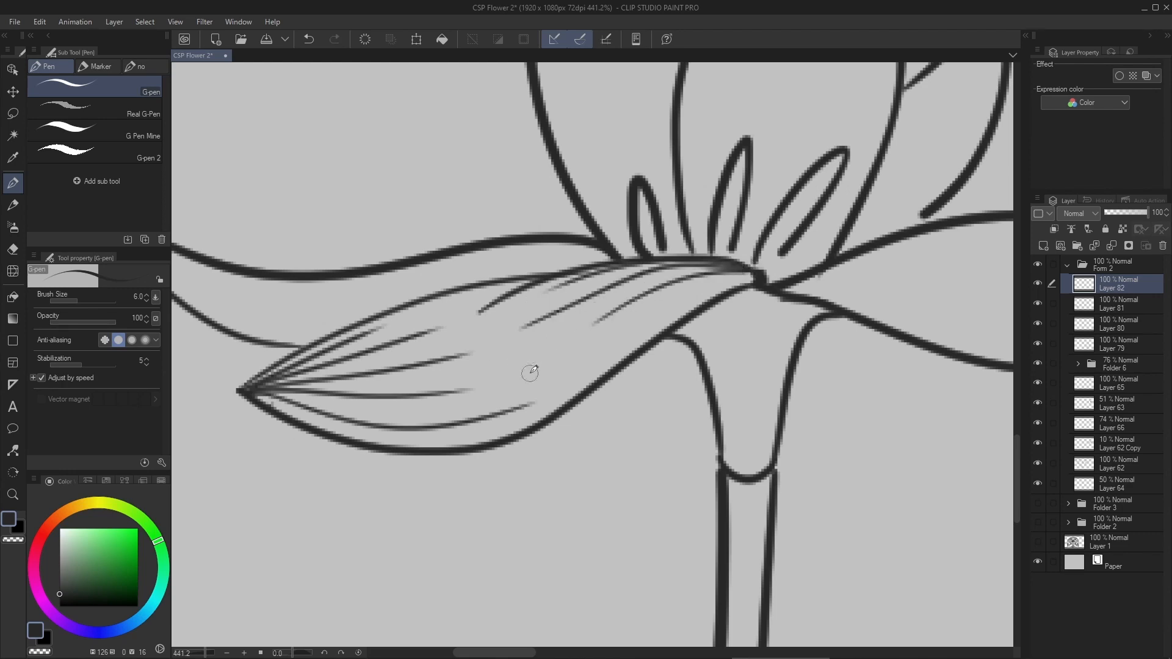
left_click_drag(742, 275, 629, 318)
left_click_drag(538, 280, 408, 319)
- Draw directional lines on the central upright petal, fanning down from its tip and up from its base
scroll(315, 340, "down", 4)
scroll(508, 148, "up", 4)
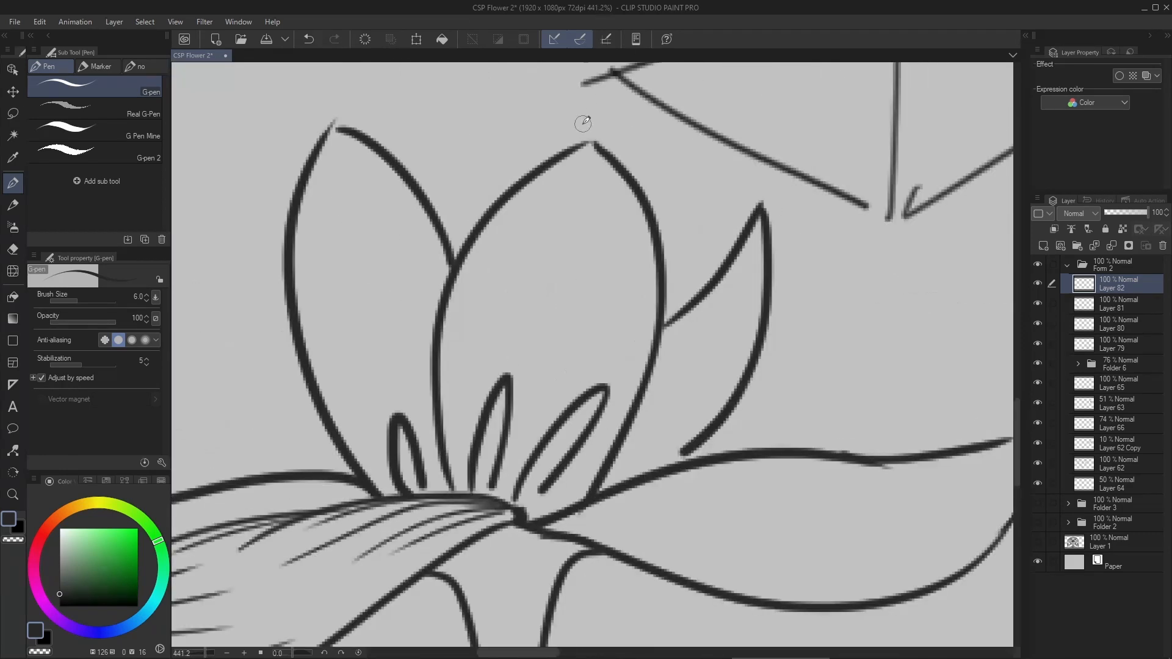
mouse_move(590, 145)
left_mouse_down()
mouse_move(507, 347)
mouse_move(562, 308)
left_mouse_up()
left_click_drag(589, 147, 553, 259)
left_click_drag(597, 146, 618, 353)
left_click_drag(511, 542, 484, 313)
mouse_move(518, 542)
left_mouse_down()
mouse_move(510, 355)
mouse_move(572, 310)
left_mouse_up()
left_click_drag(528, 525, 603, 335)
left_click_drag(579, 475, 624, 390)
- Erase the directional lines that overlap the stamens and the flower's center with the Rough eraser
key("e")
mouse_move(488, 473)
left_mouse_down()
mouse_move(496, 530)
mouse_move(504, 489)
left_mouse_up()
key("e")
key("ctrl+z")
left_click_drag(513, 542, 530, 537)
left_click_drag(571, 421, 528, 504)
scroll(589, 247, "down", 5)
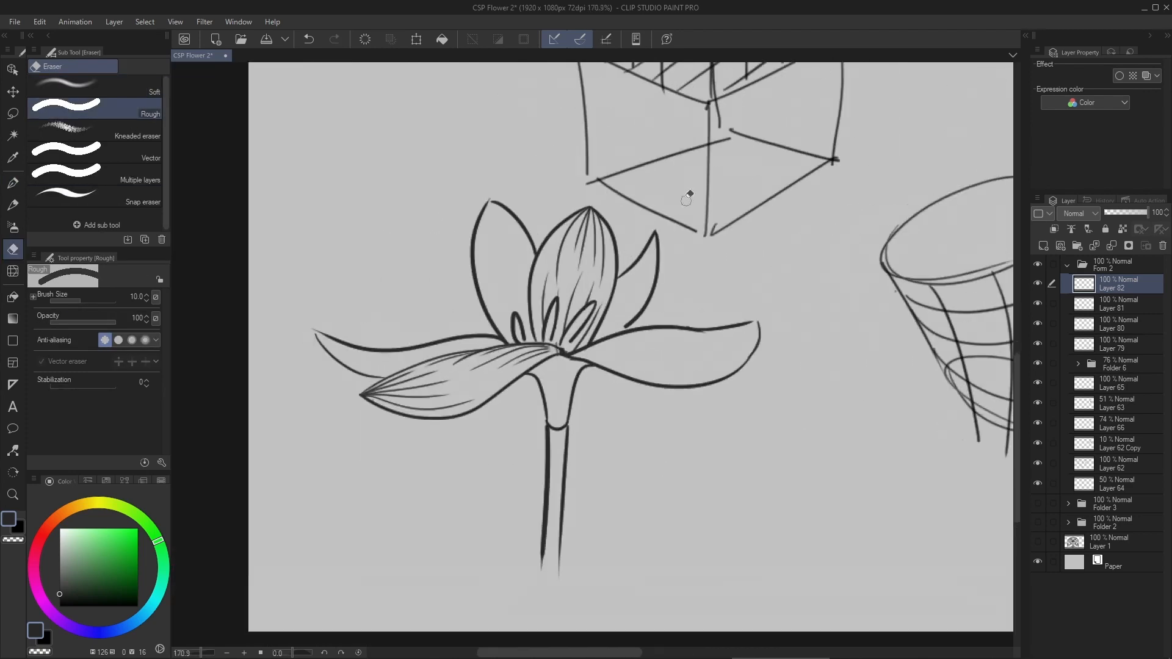
- Add a new layer above the existing directional lines and return to the G-pen at the right petal
key("p")
scroll(703, 334, "up", 5)
key("ctrl+shift+n")
- Try drawing a long center line from the flower's center along the right petal to its tip
left_click_drag(342, 387, 702, 389)
key("ctrl+z")
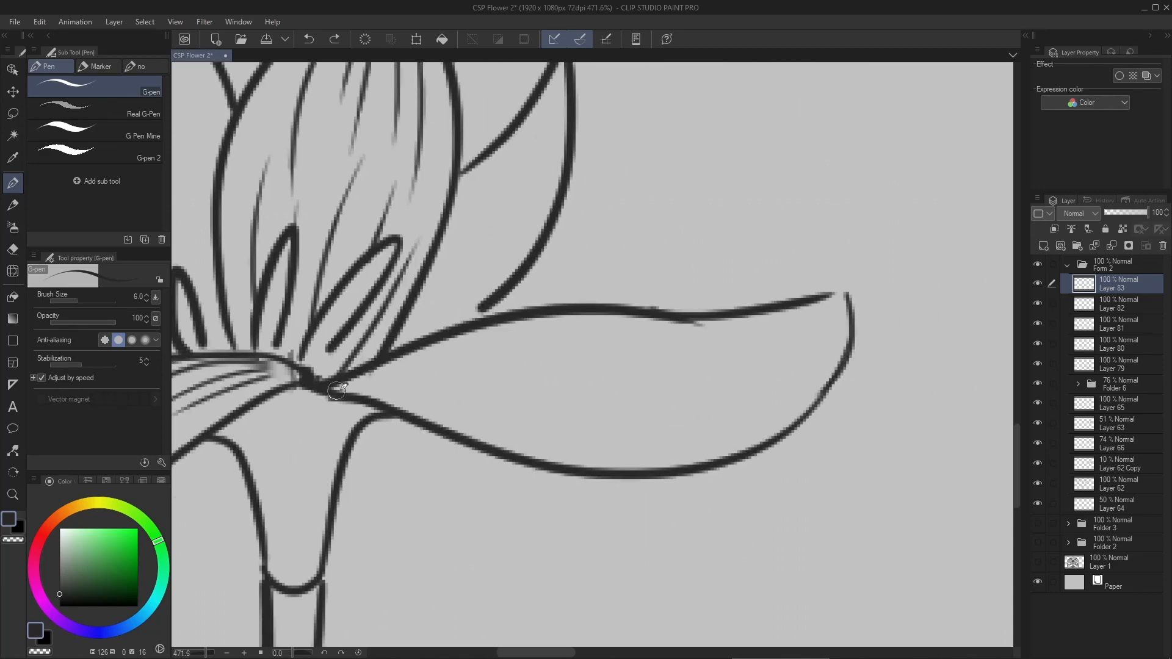
left_click_drag(333, 390, 838, 307)
key("ctrl+z")
left_click_drag(422, 337, 589, 388)
key("ctrl+z")
- Try drawing a flow line and a series of cross-contour curves down the right petal's surface
mouse_move(482, 326)
left_mouse_down()
mouse_move(638, 410)
mouse_move(835, 281)
left_mouse_up()
left_click_drag(406, 413, 525, 324)
left_click_drag(582, 317, 541, 463)
left_click_drag(629, 315, 639, 469)
left_click_drag(676, 311, 748, 455)
left_click_drag(745, 322, 824, 415)
left_click_drag(781, 311, 864, 378)
key("ctrl+z")
key("ctrl+z")
key("ctrl+z")
key("ctrl+z")
key("ctrl+z")
key("ctrl+z")
key("ctrl+z")
key("ctrl+z")
- Try a full-length guide line with curved cross-contours over the right petal's bulge
left_click_drag(334, 390, 809, 294)
left_click_drag(449, 340, 473, 443)
left_click_drag(541, 315, 602, 486)
left_click_drag(598, 315, 701, 465)
left_click_drag(673, 308, 798, 437)
key("ctrl+z")
key("ctrl+z")
key("ctrl+z")
key("ctrl+z")
key("ctrl+z")
mouse_move(455, 331)
left_mouse_down()
mouse_move(657, 366)
mouse_move(609, 365)
mouse_move(642, 361)
left_mouse_up()
key("ctrl+z")
key("ctrl+z")
- Draw directional lines on the right petal, curving from its base and tip and following its lower edge
left_click_drag(406, 345, 584, 383)
mouse_move(396, 351)
left_mouse_down()
mouse_move(490, 359)
mouse_move(468, 376)
left_mouse_up()
left_click_drag(832, 300, 614, 386)
mouse_move(835, 298)
left_mouse_down()
mouse_move(671, 358)
mouse_move(722, 337)
left_mouse_up()
left_click_drag(842, 302, 764, 401)
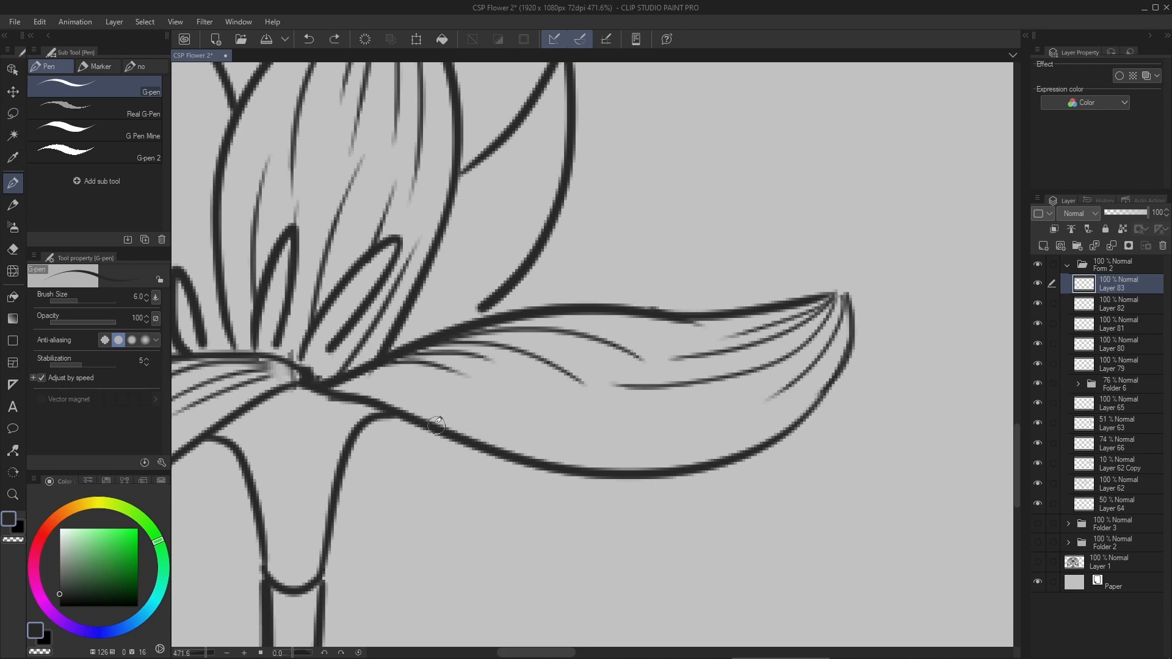
left_click_drag(475, 435, 718, 444)
left_click_drag(529, 434, 758, 416)
left_click_drag(613, 423, 741, 403)
- Draw directional lines on the small upright petal at the back right, from its tip and its base
scroll(624, 424, "down", 5)
scroll(562, 458, "up", 5)
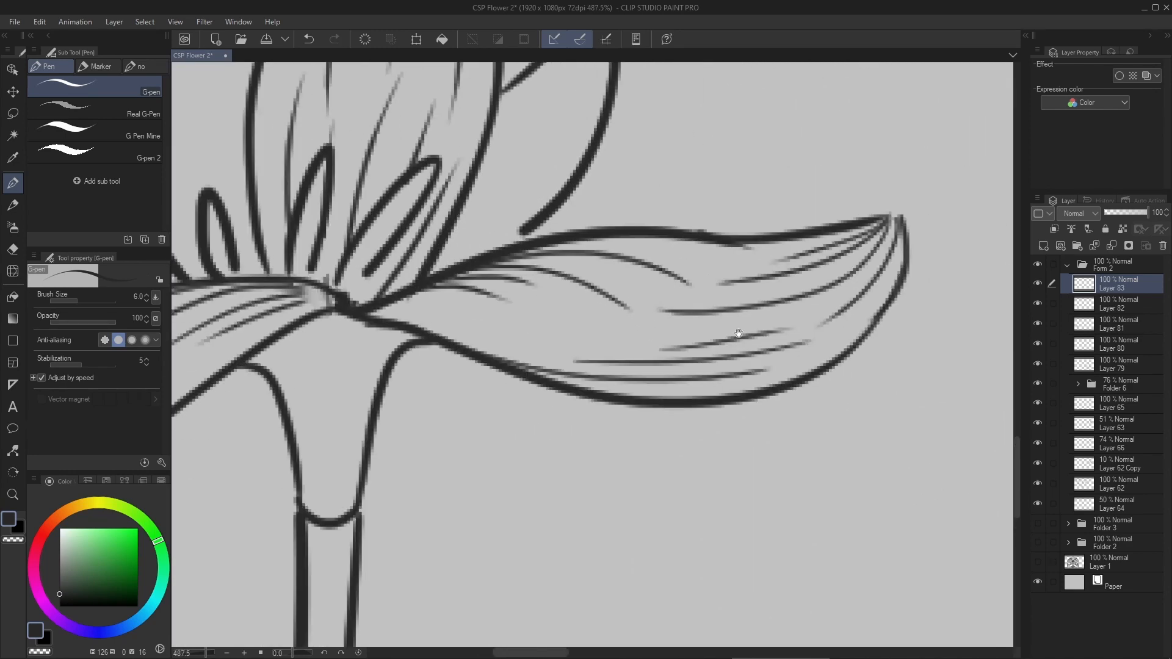
scroll(697, 421, "down", 1)
mouse_move(595, 145)
left_mouse_down()
mouse_move(591, 202)
mouse_move(630, 139)
left_mouse_up()
left_click_drag(635, 127, 563, 302)
left_click_drag(627, 164, 563, 251)
left_click_drag(637, 141, 601, 297)
left_click_drag(487, 387, 564, 285)
left_click_drag(496, 354, 551, 268)
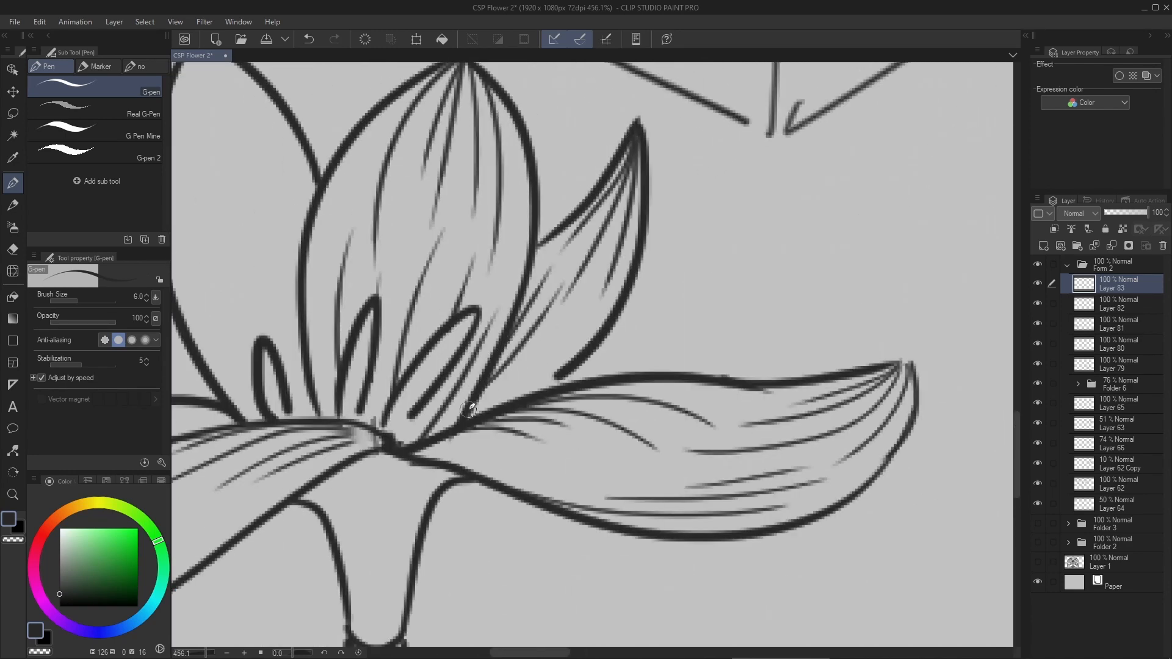
left_click_drag(479, 400, 572, 304)
mouse_move(565, 312)
left_mouse_down()
mouse_move(535, 341)
mouse_move(563, 330)
left_mouse_up()
- Draw directional lines on the left upright petal, fanning down from its tip and up from its base
left_click_drag(421, 262, 563, 329)
left_click_drag(392, 132, 404, 305)
left_click_drag(393, 133, 430, 292)
mouse_move(395, 134)
left_mouse_down()
mouse_move(444, 255)
mouse_move(465, 245)
left_mouse_up()
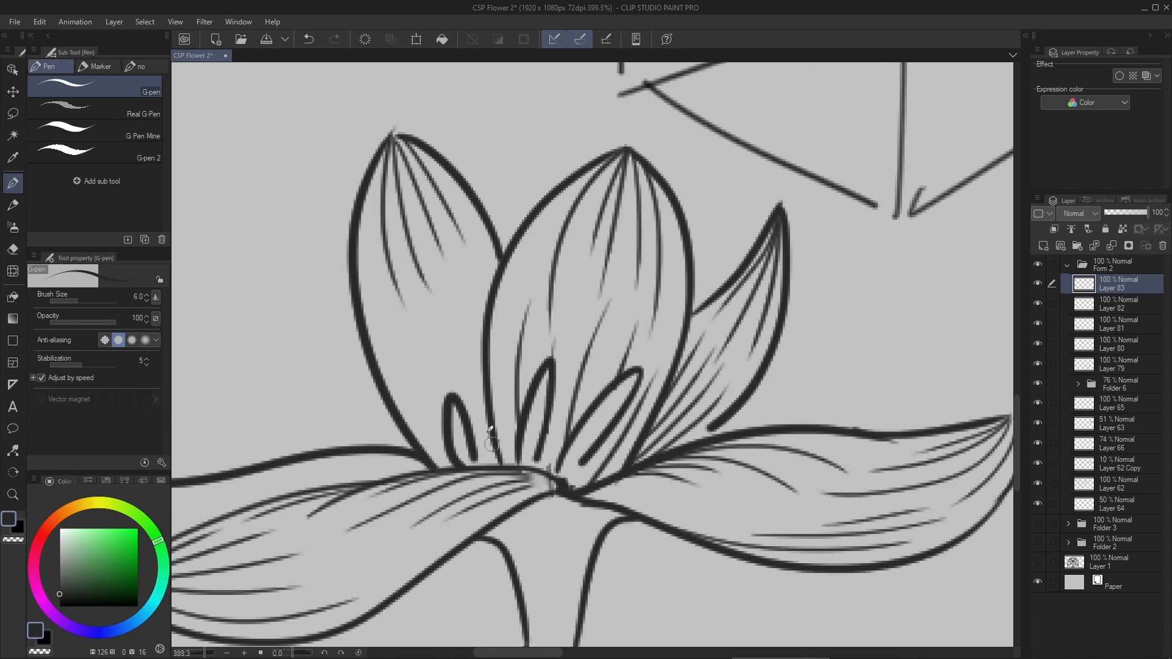
left_click_drag(493, 449, 448, 300)
left_click_drag(491, 460, 421, 322)
left_click_drag(485, 364, 467, 267)
left_click_drag(444, 427, 402, 340)
- Draw directional lines on the rear left petal, flowing inward from its tip and outward from the flower's center
scroll(441, 420, "down", 5)
left_click_drag(212, 475, 366, 427)
scroll(366, 427, "up", 5)
mouse_move(279, 361)
left_mouse_down()
mouse_move(458, 452)
mouse_move(396, 452)
left_mouse_up()
left_click_drag(286, 363, 447, 421)
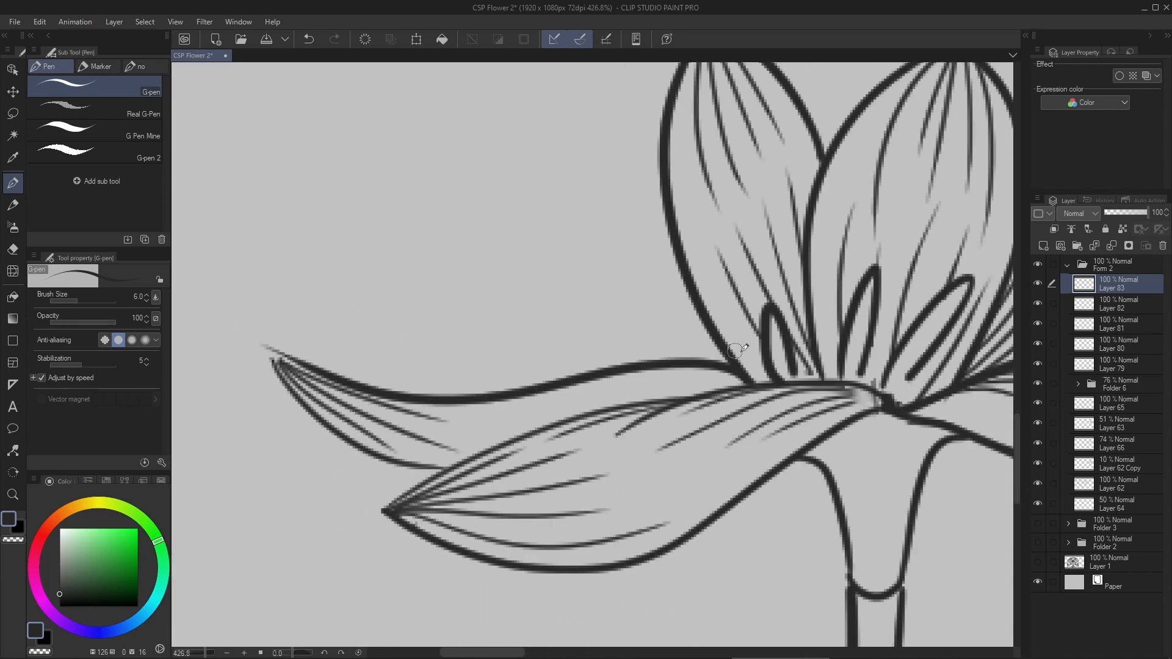
left_click_drag(749, 384, 503, 425)
left_click_drag(744, 382, 537, 438)
- Draw several vertical directional lines down the upper part of the stem
scroll(611, 379, "down", 3)
mouse_move(806, 537)
left_mouse_down()
mouse_move(618, 336)
mouse_move(601, 580)
left_mouse_up()
scroll(619, 336, "up", 6)
key("ctrl+z")
left_click_drag(618, 348, 618, 550)
left_click_drag(633, 345, 632, 525)
left_click_drag(645, 342, 641, 519)
scroll(635, 379, "down", 5)
left_click_drag(607, 426, 654, 502)
scroll(636, 396, "up", 4)
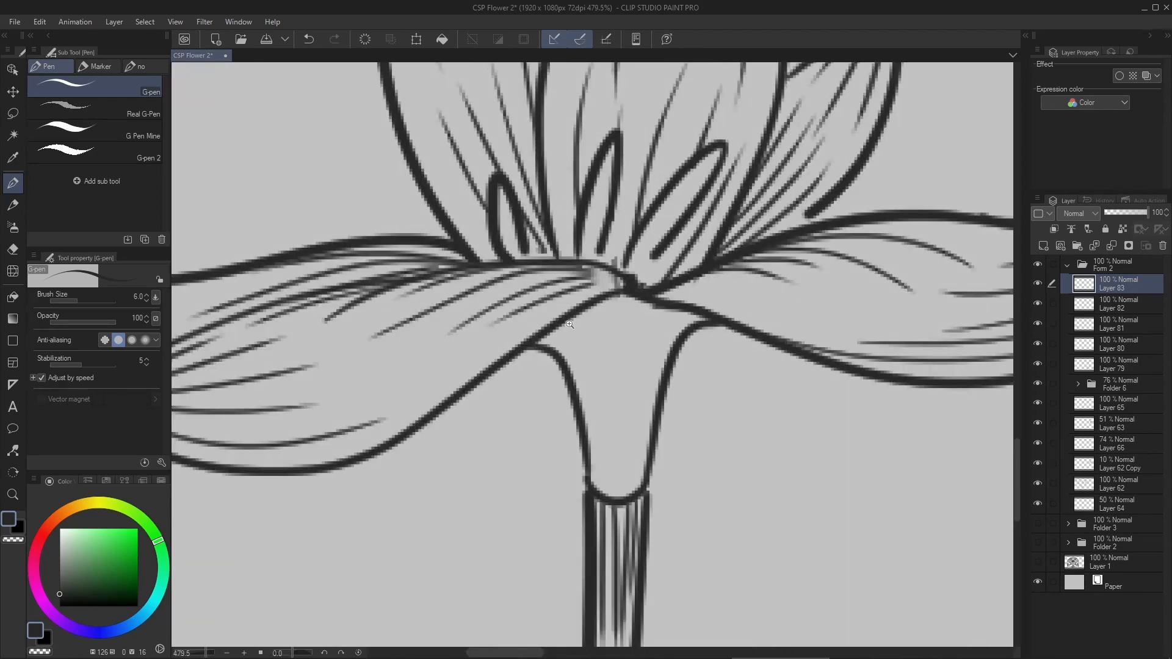
- Draw short curved lines across the top of the tapered base, following the petals' undersides
scroll(574, 342, "up", 2)
key("ctrl+z")
left_click_drag(524, 351, 647, 291)
mouse_move(552, 359)
left_mouse_down()
mouse_move(659, 302)
mouse_move(695, 364)
left_mouse_up()
left_click_drag(665, 306, 706, 342)
left_click_drag(699, 305, 718, 328)
left_click_drag(589, 410, 605, 537)
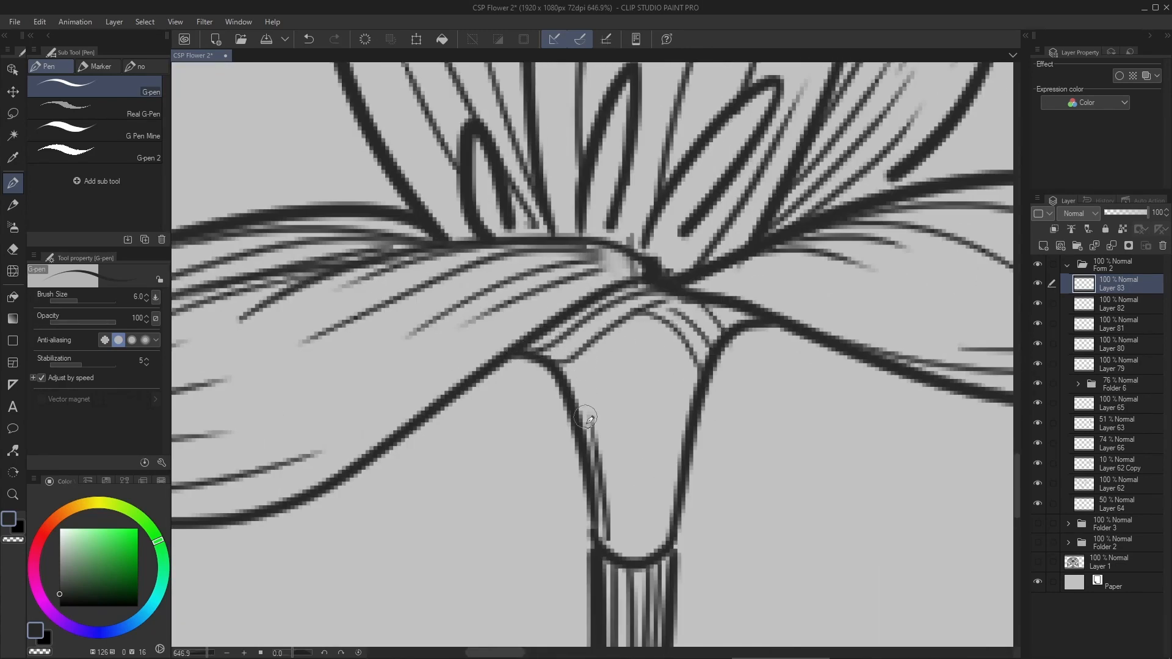
key("ctrl+z")
- Add directional lines down the tapered base and upper stem, and darken the stamens
left_click_drag(598, 329, 573, 224)
mouse_move(540, 263)
left_mouse_down()
mouse_move(601, 214)
mouse_move(589, 264)
left_mouse_up()
mouse_move(605, 322)
left_mouse_down()
mouse_move(609, 358)
mouse_move(577, 302)
left_mouse_up()
mouse_move(596, 403)
left_mouse_down()
mouse_move(586, 314)
mouse_move(629, 312)
left_mouse_up()
mouse_move(636, 298)
left_mouse_down()
mouse_move(569, 342)
mouse_move(662, 325)
left_mouse_up()
left_click_drag(608, 378, 577, 434)
left_click_drag(619, 379, 587, 445)
left_click_drag(527, 342, 518, 431)
left_click_drag(408, 370, 398, 426)
mouse_move(567, 313)
left_mouse_down()
mouse_move(464, 405)
mouse_move(505, 380)
left_mouse_up()
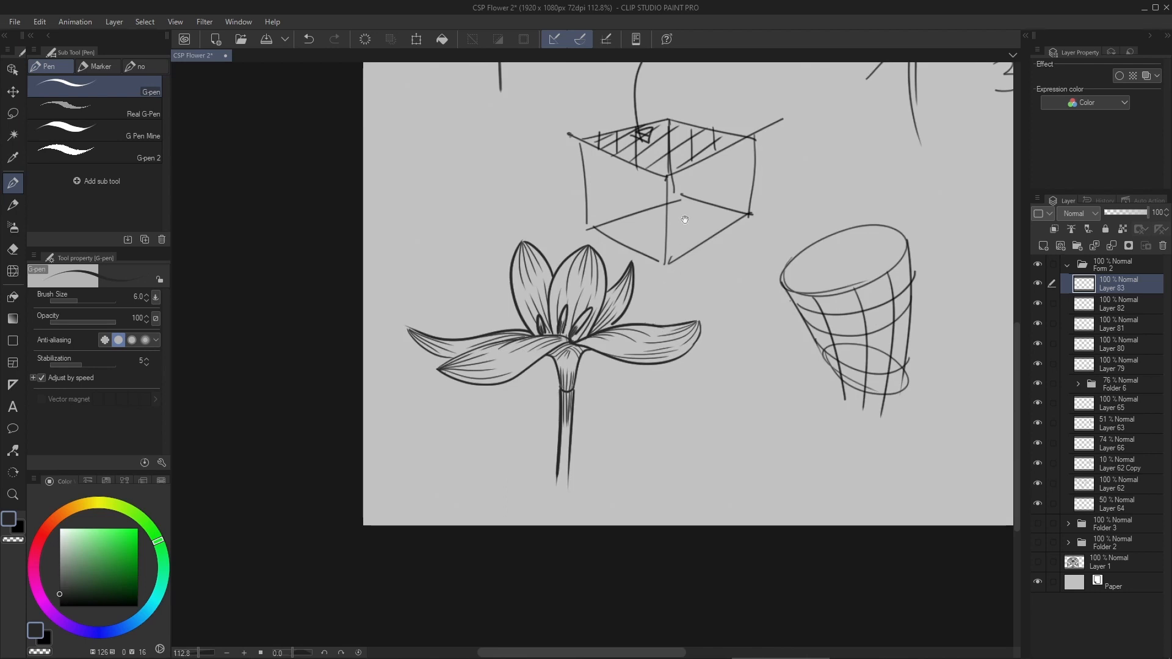
scroll(552, 373, "up", 3)
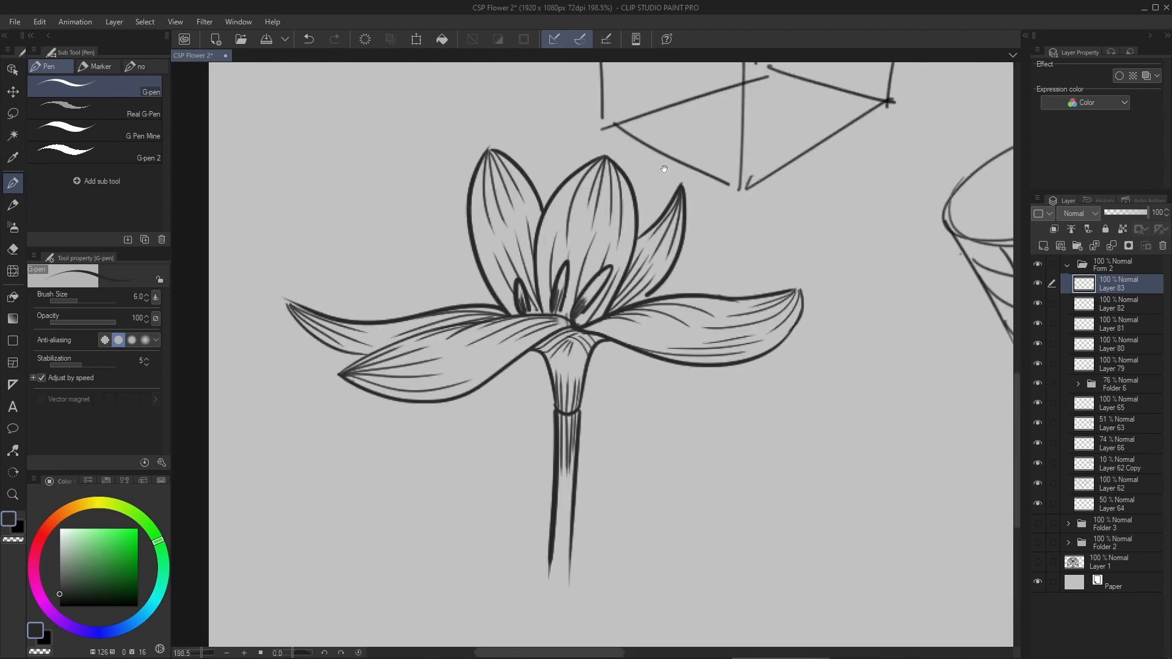
left_click_drag(566, 302, 523, 345)
left_click_drag(573, 318, 561, 332)
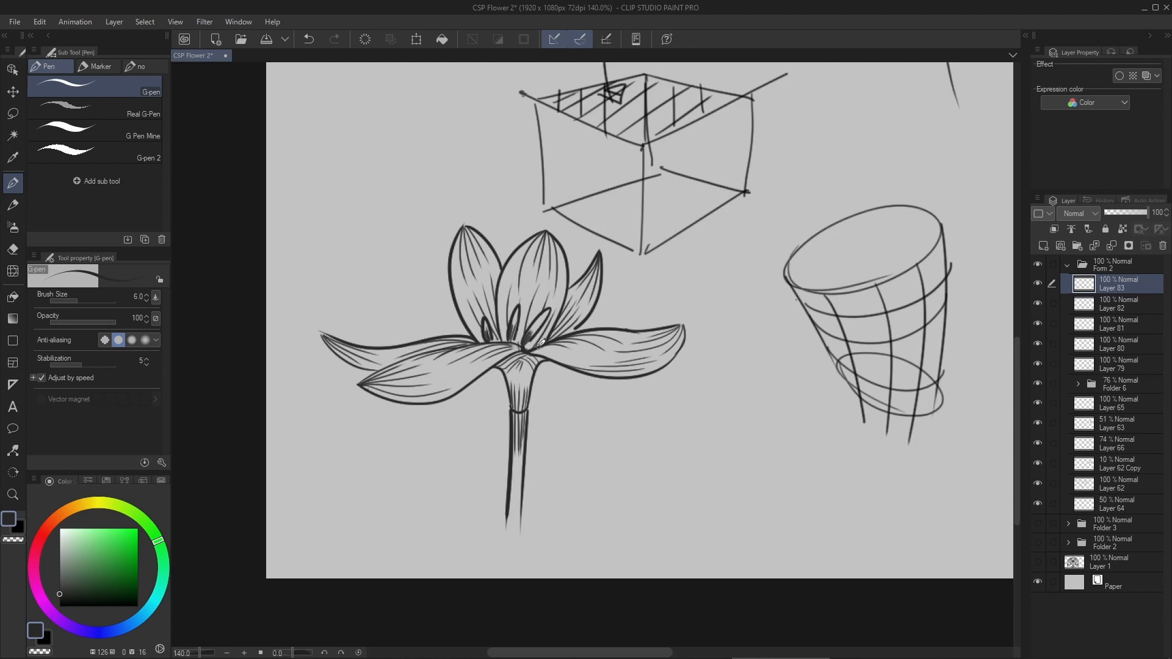
- On a new layer, thicken the underside outlines of the right and front left petals with a size 12 G-pen
key("ctrl+shift+n")
key("bracketright")
key("bracketright")
key("bracketright")
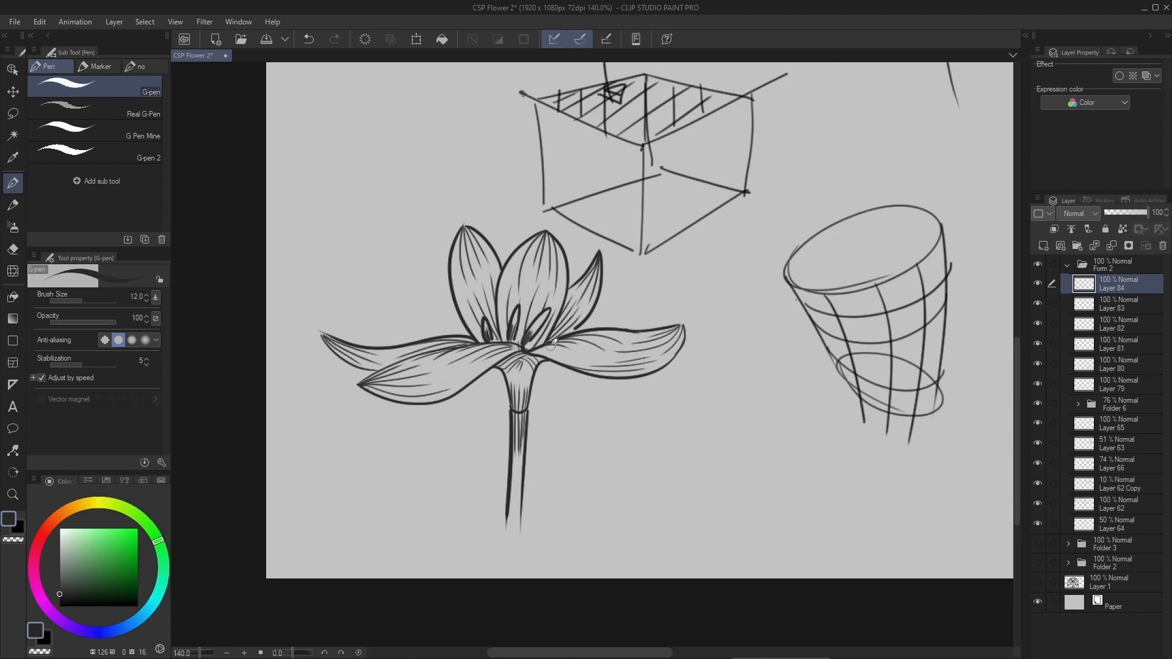
scroll(584, 355, "up", 5)
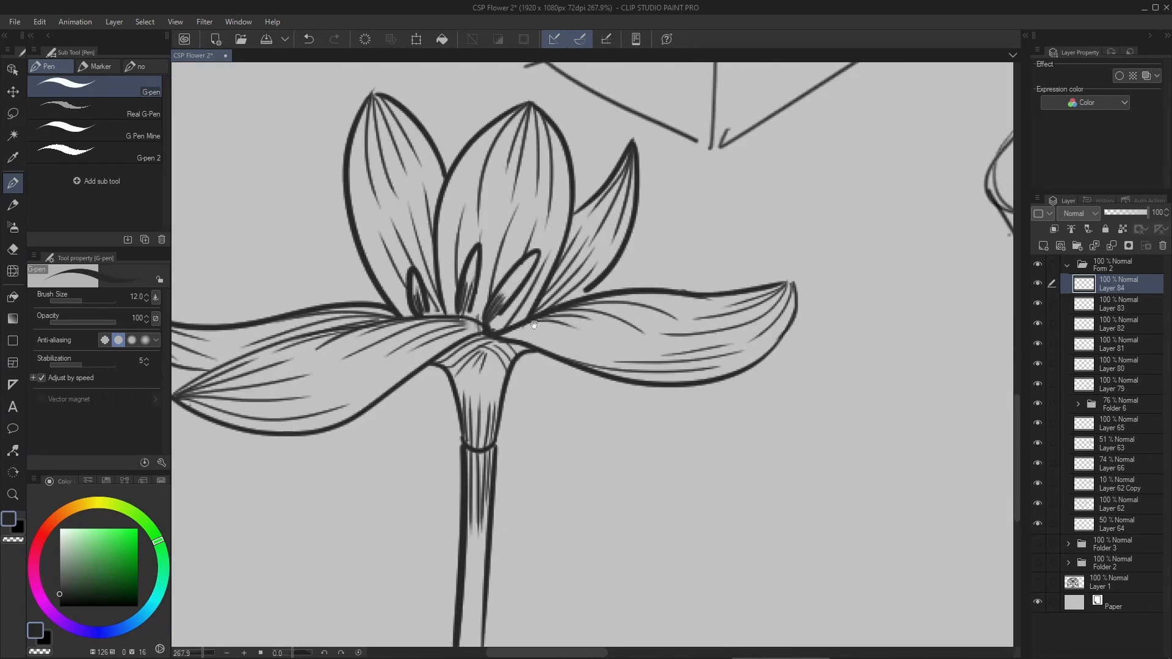
scroll(534, 326, "down", 5)
scroll(587, 317, "up", 6)
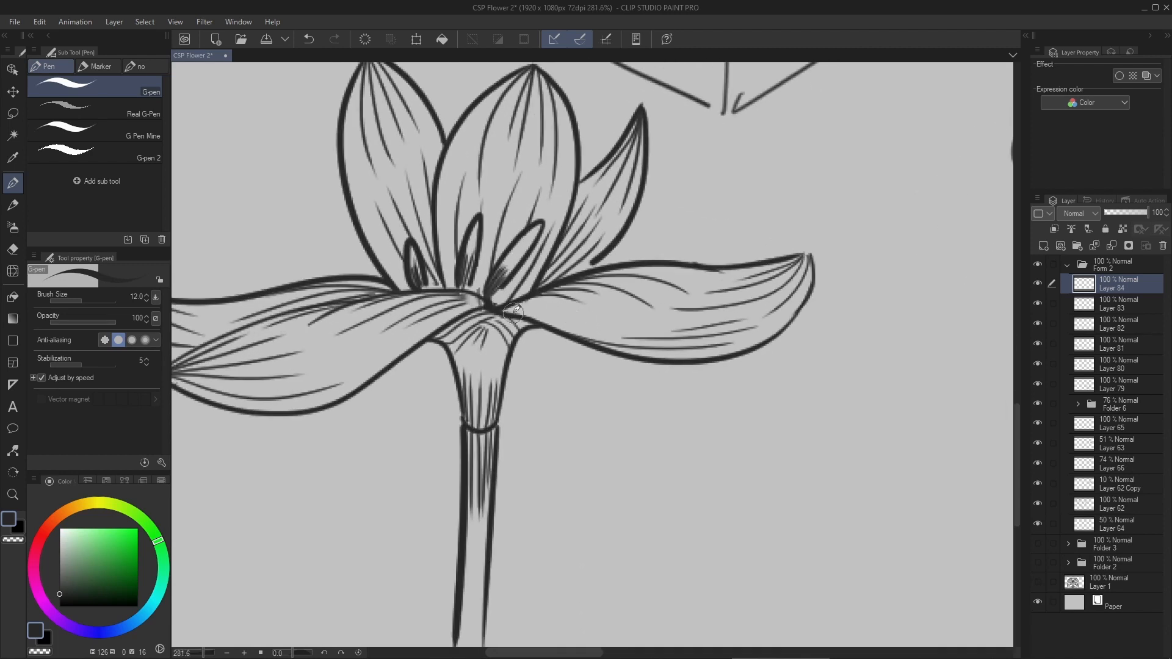
mouse_move(497, 313)
left_mouse_down()
mouse_move(688, 360)
mouse_move(744, 350)
mouse_move(788, 324)
mouse_move(814, 287)
mouse_move(818, 252)
left_mouse_up()
key("ctrl+z")
left_click_drag(430, 343, 581, 327)
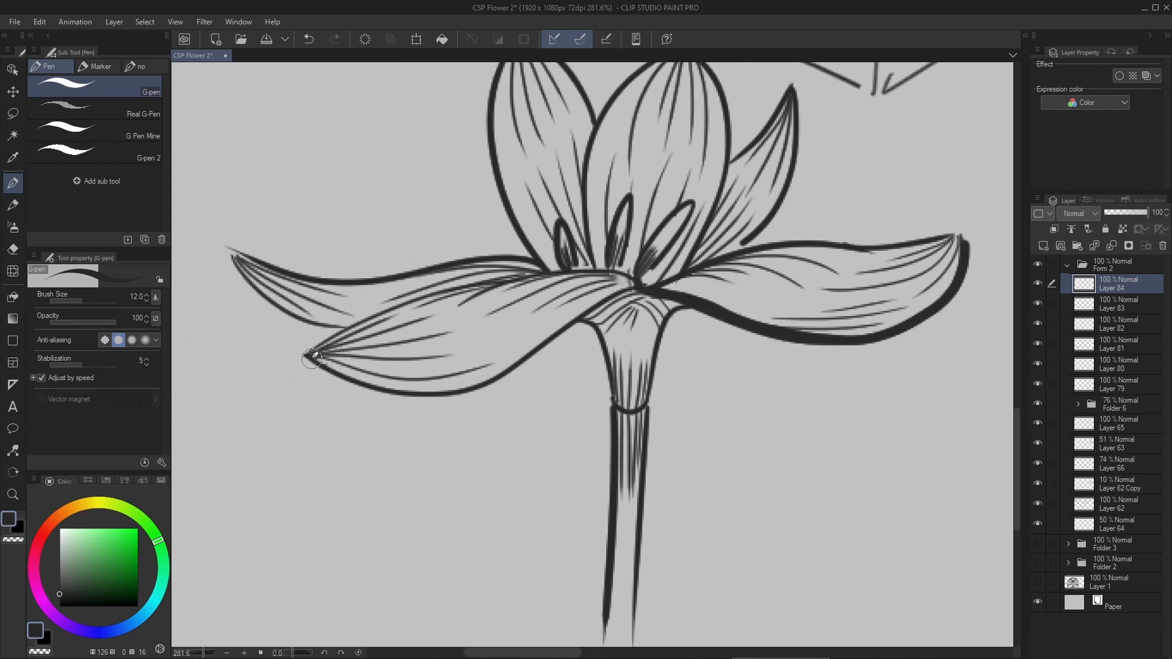
mouse_move(312, 358)
left_mouse_down()
mouse_move(396, 392)
mouse_move(455, 391)
mouse_move(658, 275)
mouse_move(613, 315)
mouse_move(601, 311)
mouse_move(644, 260)
left_mouse_up()
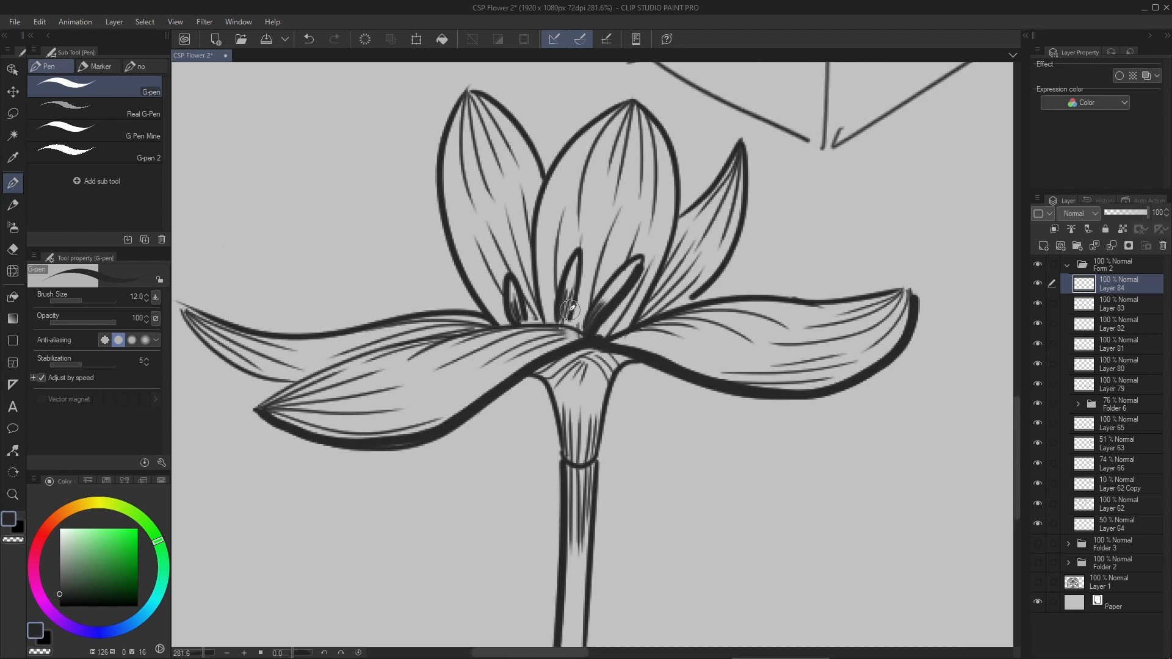
- Darken the stamens and thicken the lower left edge of the upright center petal
mouse_move(571, 326)
left_mouse_down()
mouse_move(560, 297)
mouse_move(571, 268)
left_mouse_up()
left_click_drag(636, 246, 590, 299)
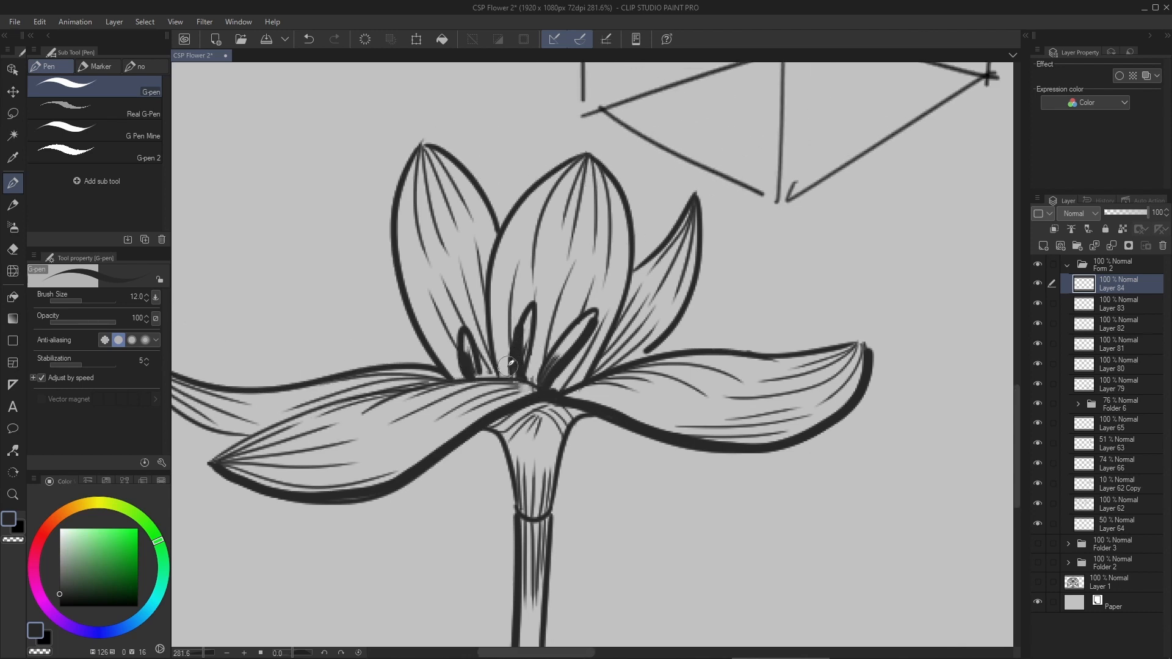
left_click_drag(506, 374, 489, 261)
mouse_move(557, 390)
left_mouse_down()
mouse_move(594, 352)
mouse_move(623, 278)
left_mouse_up()
key("ctrl+z")
mouse_move(567, 354)
left_mouse_down()
mouse_move(559, 463)
mouse_move(519, 349)
left_mouse_up()
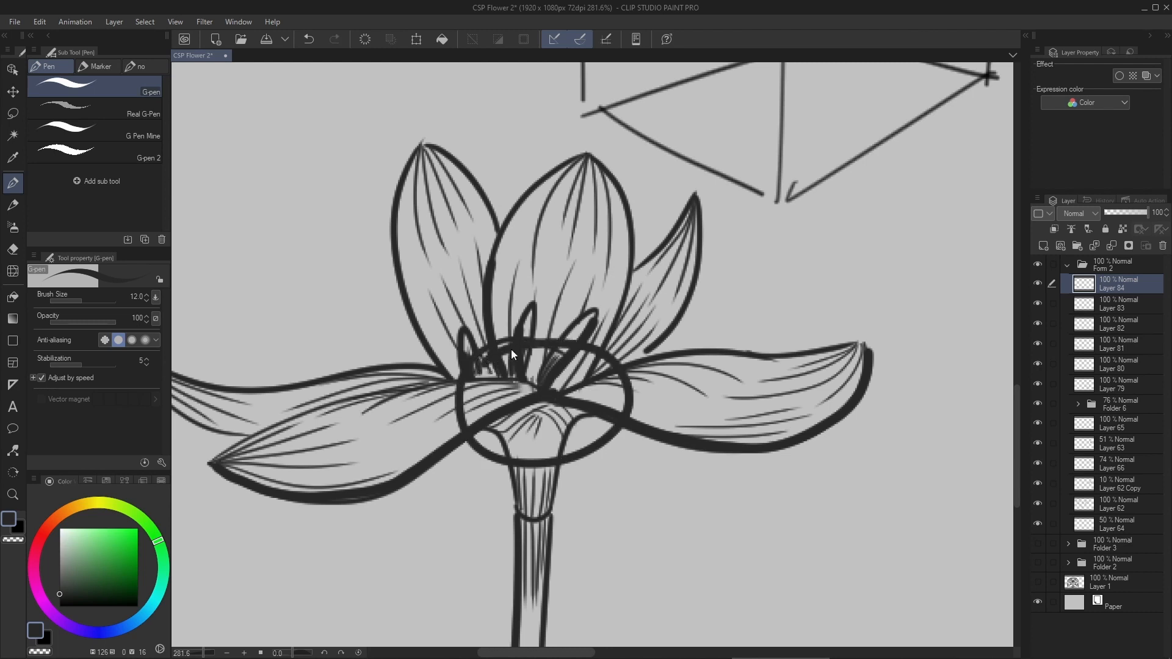
key("ctrl+z")
- Thicken the lower right edge of the center petal and the outer lower edges of the two upright petals beside it
mouse_move(563, 385)
left_mouse_down()
mouse_move(607, 337)
mouse_move(638, 223)
left_mouse_up()
left_click_drag(576, 380, 672, 315)
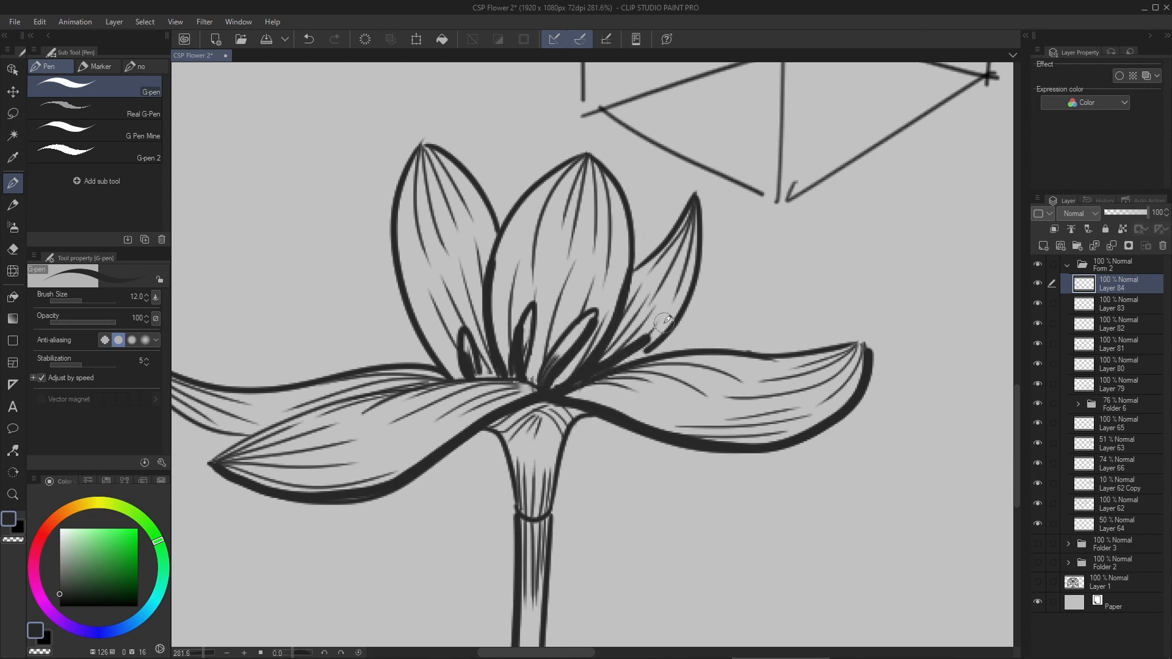
key("ctrl+z")
mouse_move(574, 391)
left_mouse_down()
mouse_move(656, 339)
mouse_move(711, 215)
left_mouse_up()
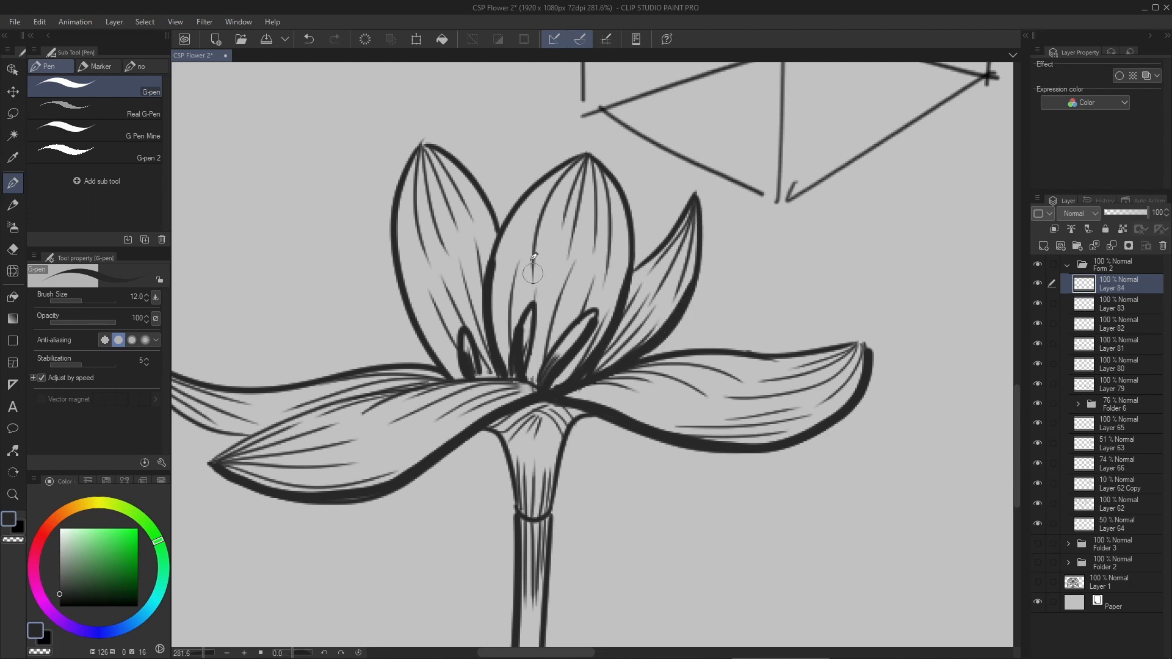
left_click_drag(464, 372, 394, 250)
key("ctrl+z")
mouse_move(472, 386)
left_mouse_down()
mouse_move(418, 322)
mouse_move(398, 253)
left_mouse_up()
- Thicken the underside outline of the rear left horizontal petal
left_click_drag(302, 386, 458, 384)
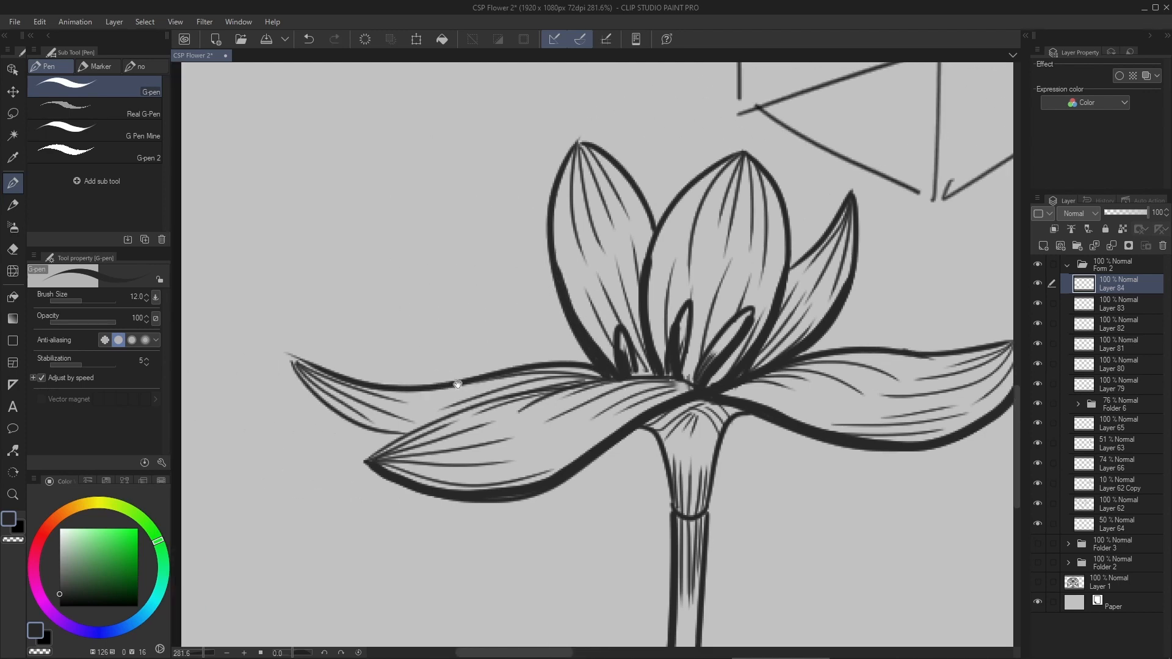
left_click_drag(341, 398, 353, 391)
mouse_move(292, 364)
left_mouse_down()
mouse_move(348, 433)
mouse_move(403, 459)
left_mouse_up()
key("ctrl+z")
- Draw a thick dark band around the joint between the tapered base and the stem
scroll(517, 339, "up", 3)
mouse_move(789, 519)
left_mouse_down()
mouse_move(517, 338)
mouse_move(519, 267)
left_mouse_up()
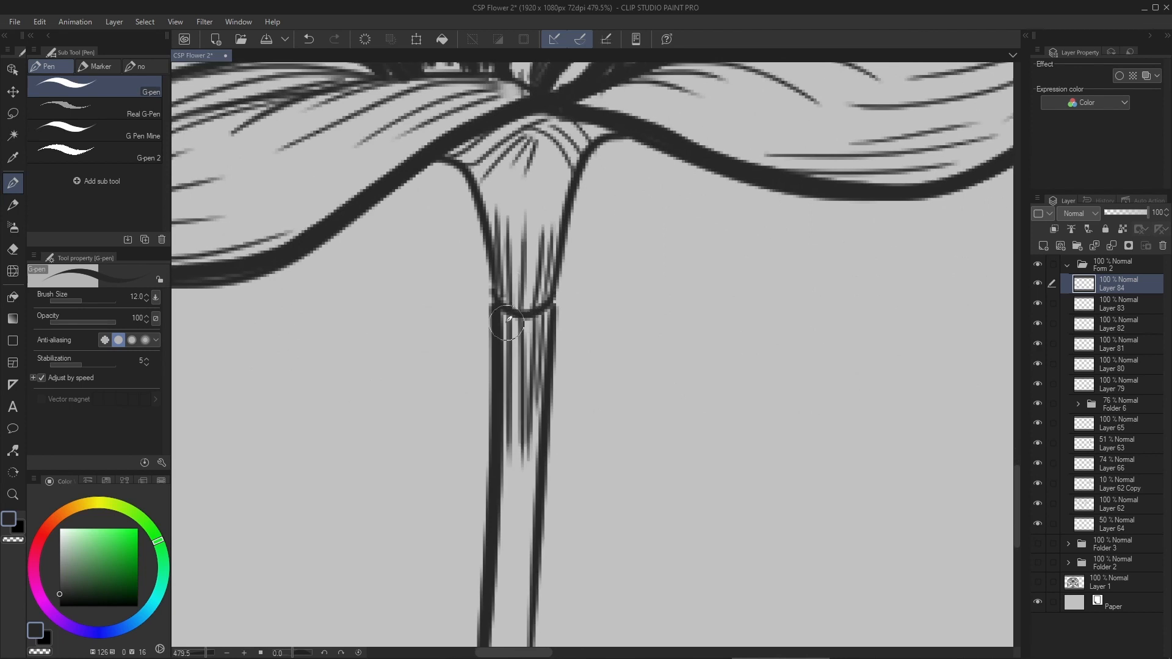
left_click_drag(499, 316, 561, 313)
key("ctrl+z")
mouse_move(492, 291)
left_mouse_down()
mouse_move(520, 304)
mouse_move(555, 291)
mouse_move(497, 347)
mouse_move(555, 315)
left_mouse_up()
key("ctrl+z")
left_click_drag(562, 229, 539, 381)
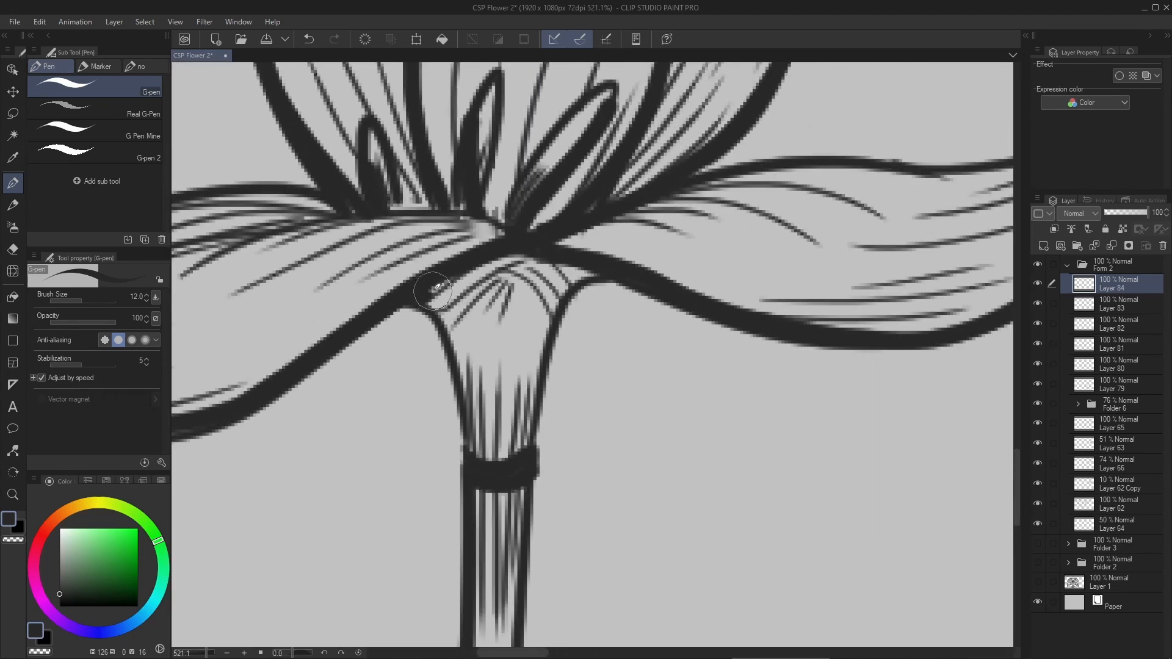
- Thicken the petals' underside just above the tapered base and the left edge of the base
left_click_drag(555, 262, 586, 278)
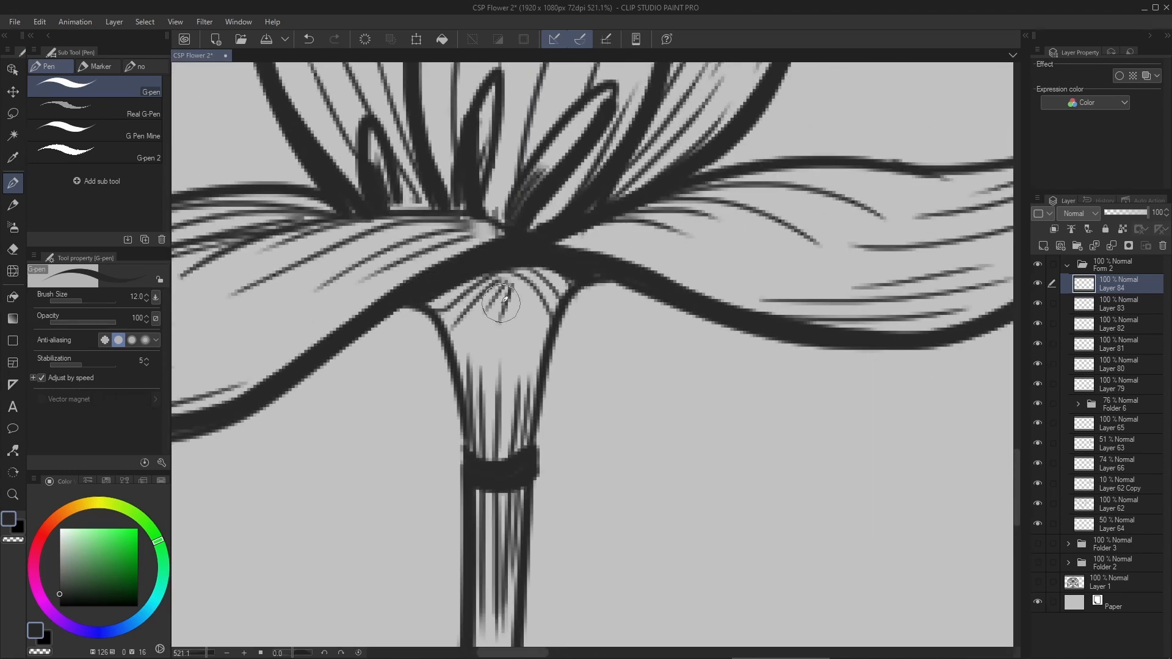
mouse_move(436, 314)
left_mouse_down()
mouse_move(429, 301)
mouse_move(472, 375)
mouse_move(478, 461)
left_mouse_up()
left_click_drag(459, 386, 449, 351)
mouse_move(495, 317)
left_mouse_down()
mouse_move(467, 318)
mouse_move(481, 426)
left_mouse_up()
key("ctrl+z")
left_click_drag(525, 277, 400, 281)
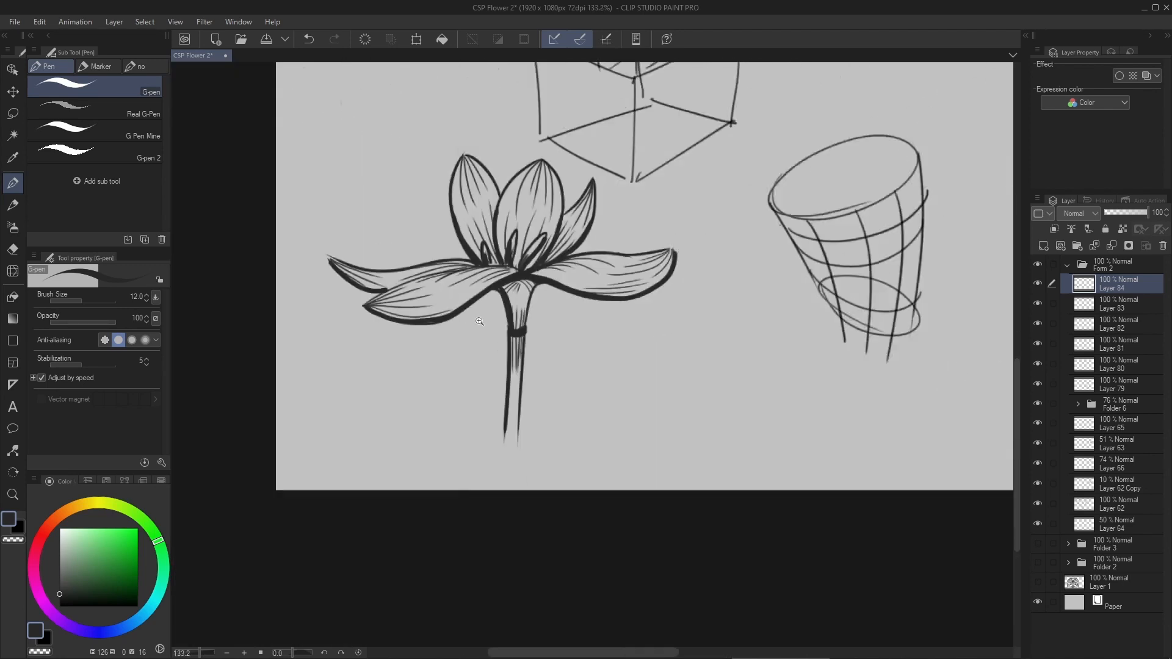
- Thicken the left edge of the stem and close off its lower end with a short curved stroke
left_click_drag(506, 375, 593, 373)
left_click_drag(514, 284, 500, 520)
left_click_drag(548, 336, 498, 333)
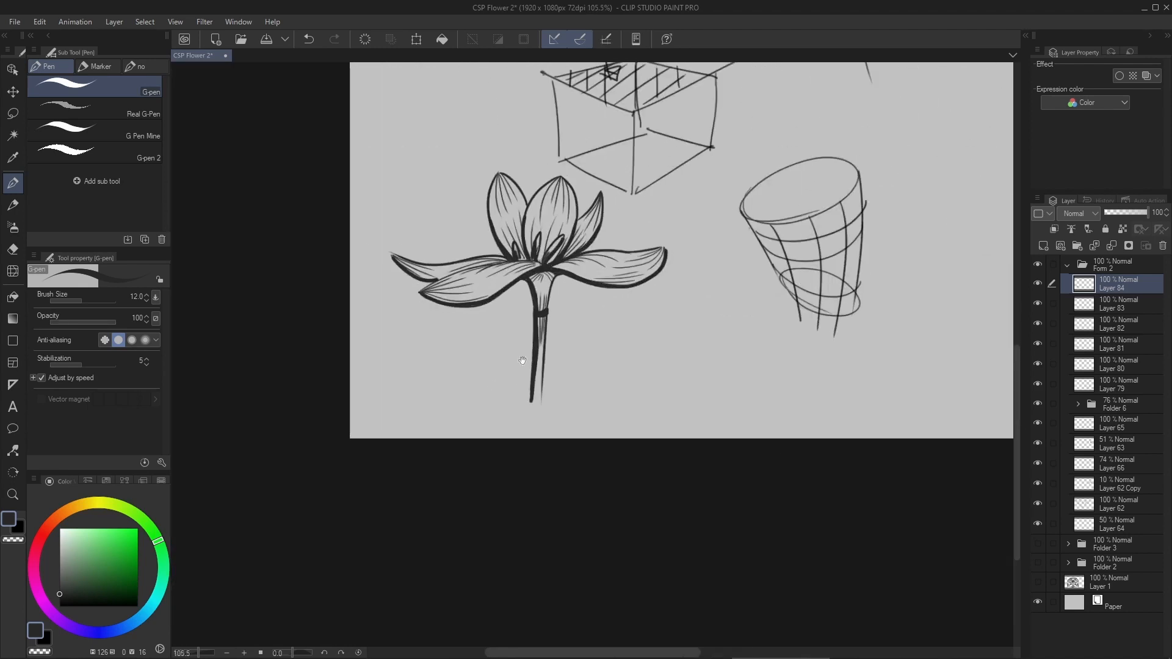
left_click_drag(537, 213, 510, 350)
left_click_drag(509, 348, 538, 330)
left_click_drag(658, 212, 642, 122)
left_click_drag(628, 299, 597, 305)
left_click_drag(515, 514, 580, 514)
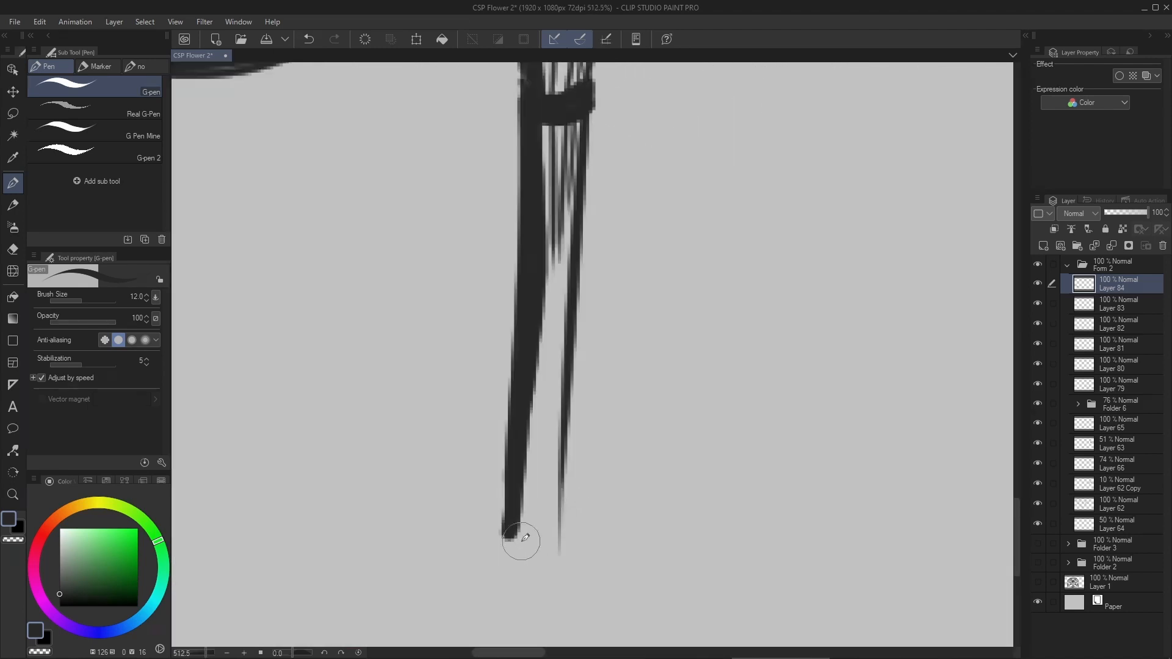
key("ctrl+z")
mouse_move(519, 540)
left_mouse_down()
mouse_move(568, 522)
mouse_move(560, 511)
mouse_move(476, 541)
left_mouse_up()
- Add a new layer and place it beneath the flower's line art layers
left_click(1044, 245)
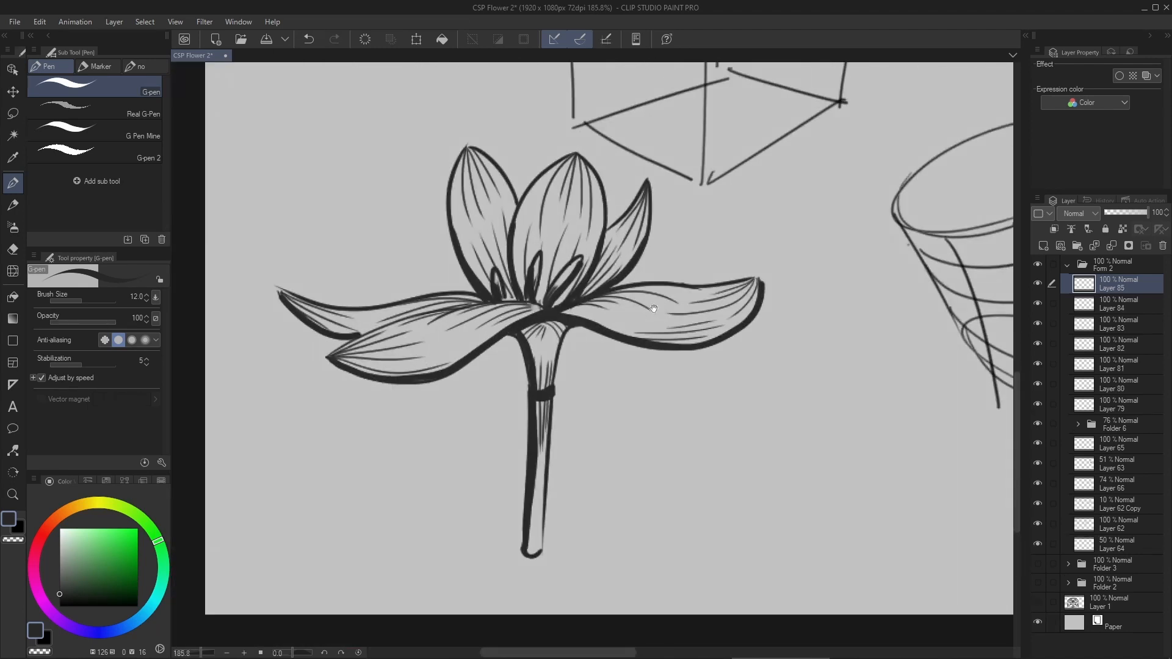
left_click_drag(697, 291, 667, 308)
left_click_drag(1086, 287, 1108, 408)
left_click_drag(625, 319, 609, 320)
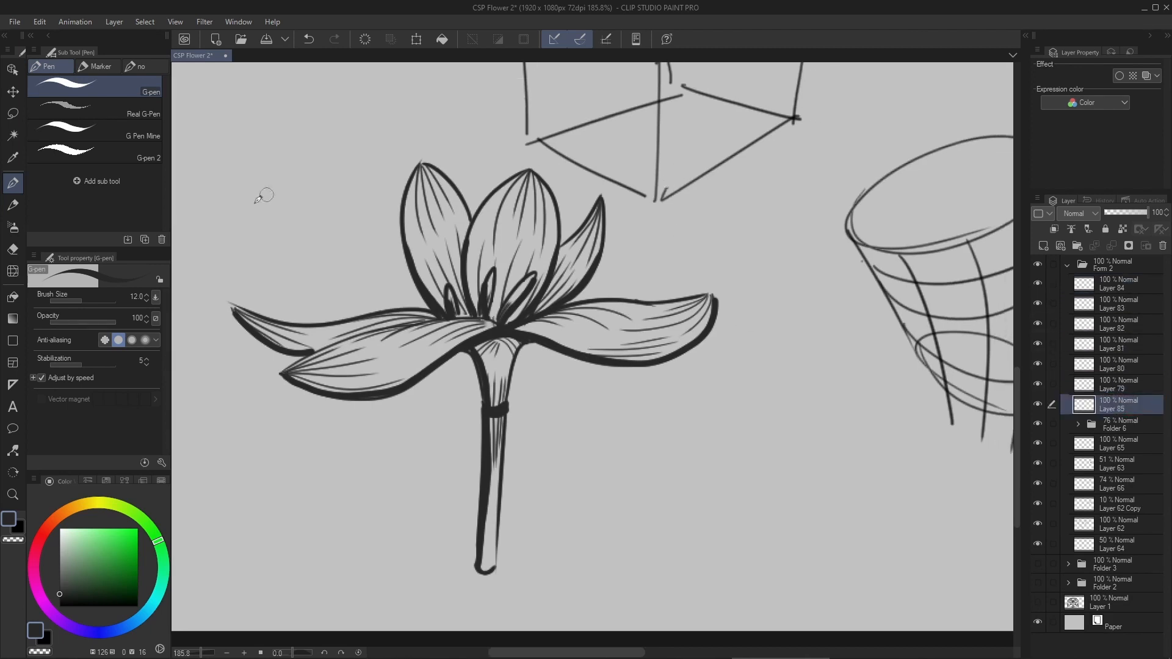
- Fill the flower with a muted purple (H 310, S 41, V 66) using Enclose and fill around its outline
left_click(13, 297)
left_click(81, 137)
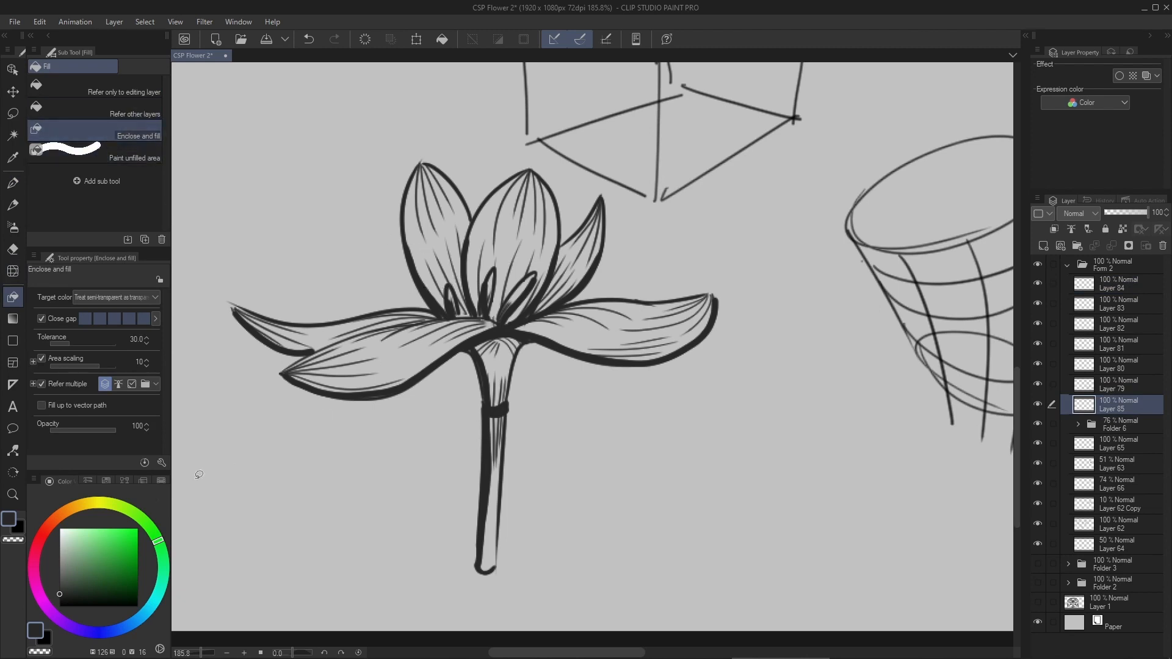
left_click(95, 567)
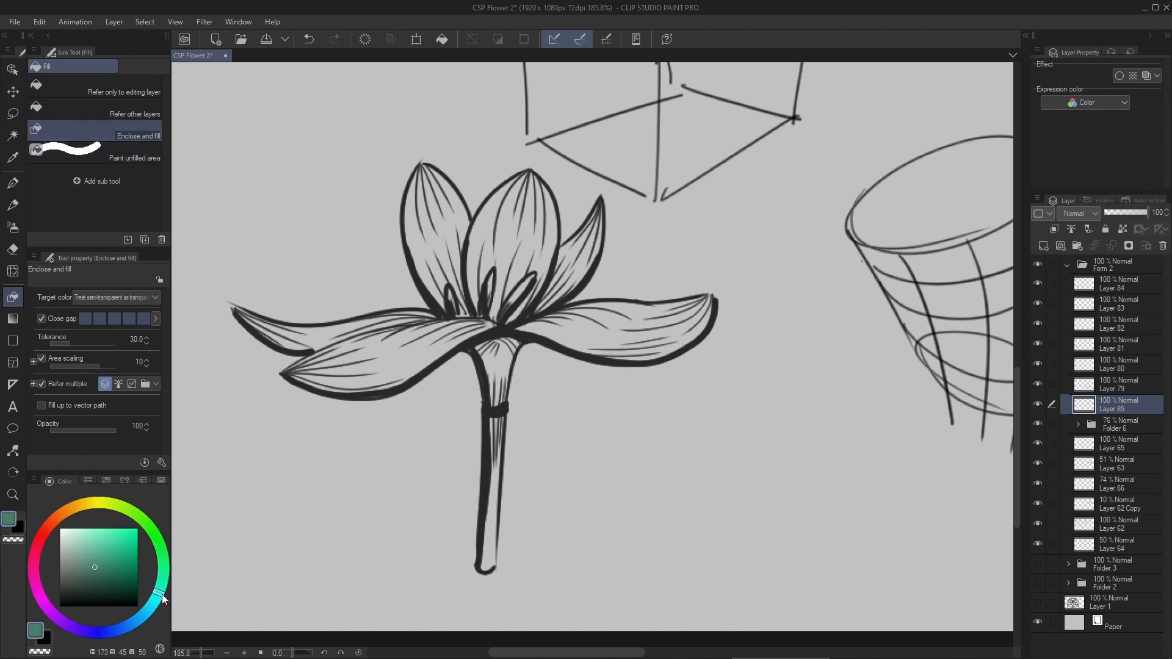
mouse_move(162, 597)
left_mouse_down()
mouse_move(95, 631)
mouse_move(47, 606)
mouse_move(43, 565)
left_mouse_up()
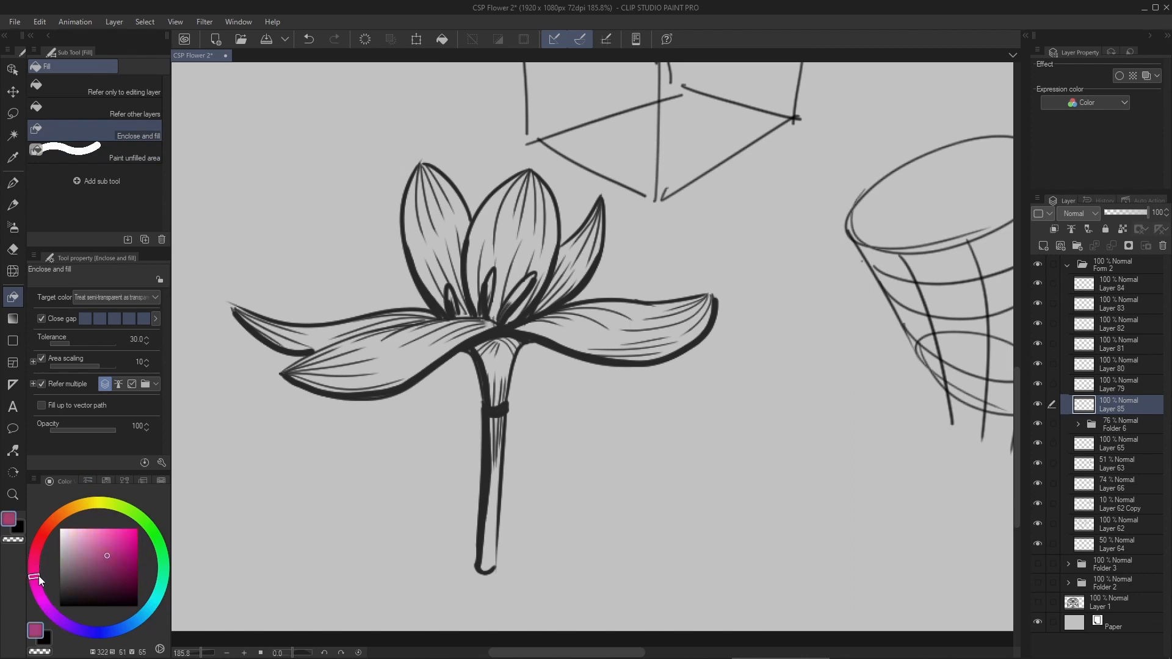
left_click(91, 555)
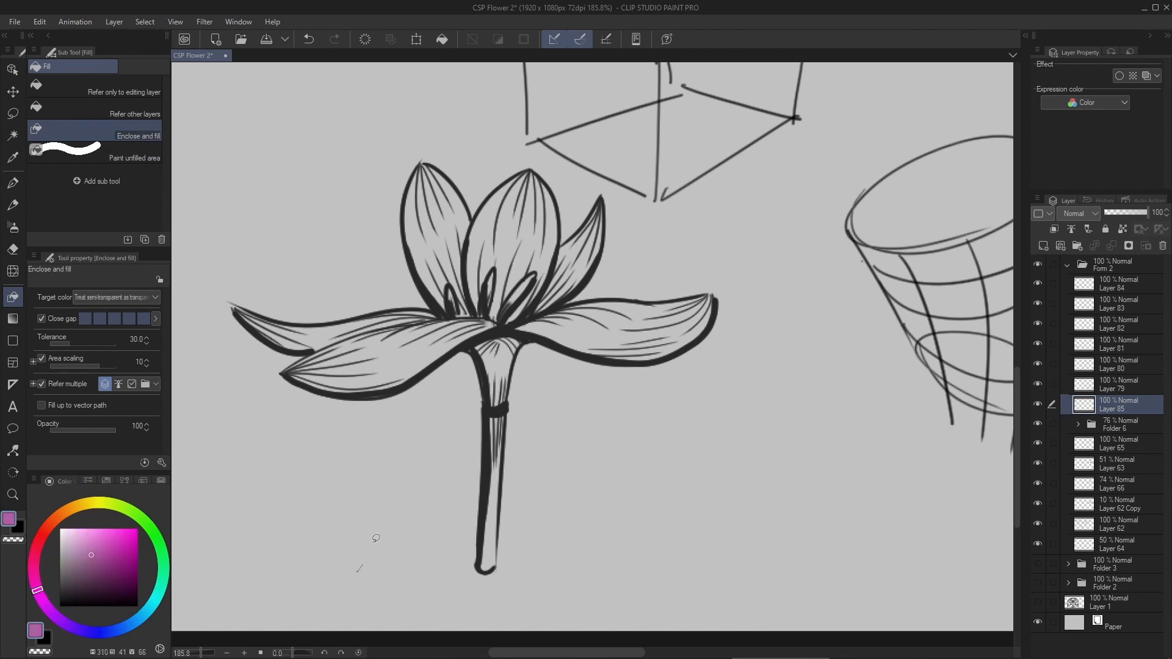
mouse_move(376, 538)
left_mouse_down()
mouse_move(366, 465)
mouse_move(204, 393)
left_mouse_up()
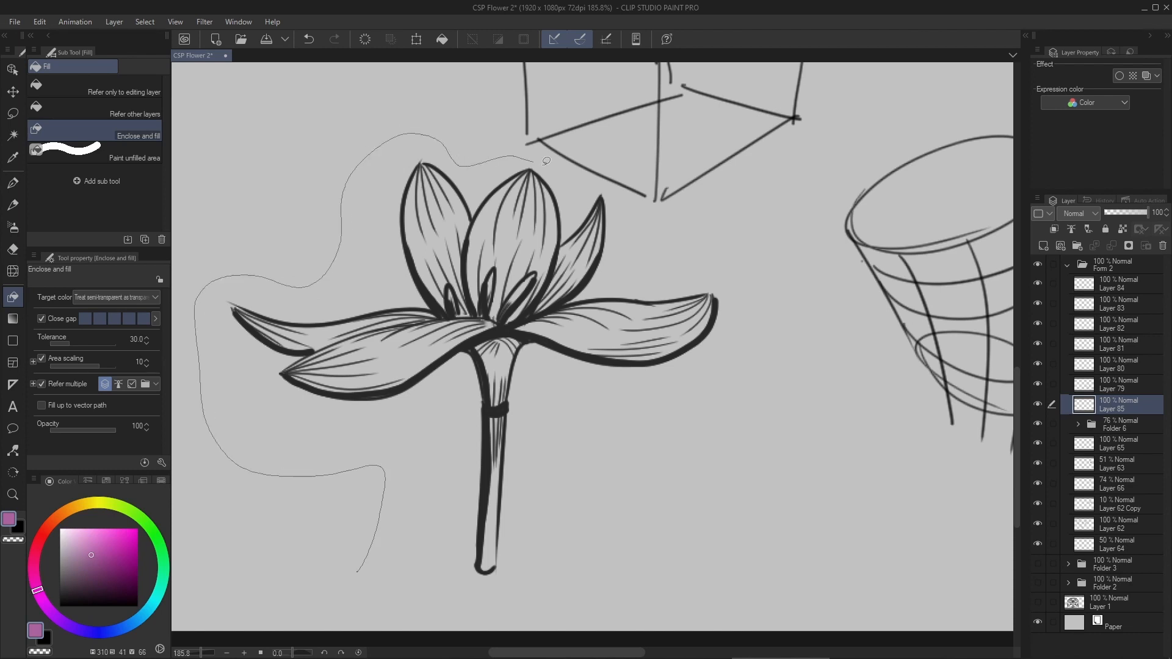
mouse_move(609, 183)
left_mouse_down()
mouse_move(796, 289)
mouse_move(523, 608)
mouse_move(393, 605)
left_mouse_up()
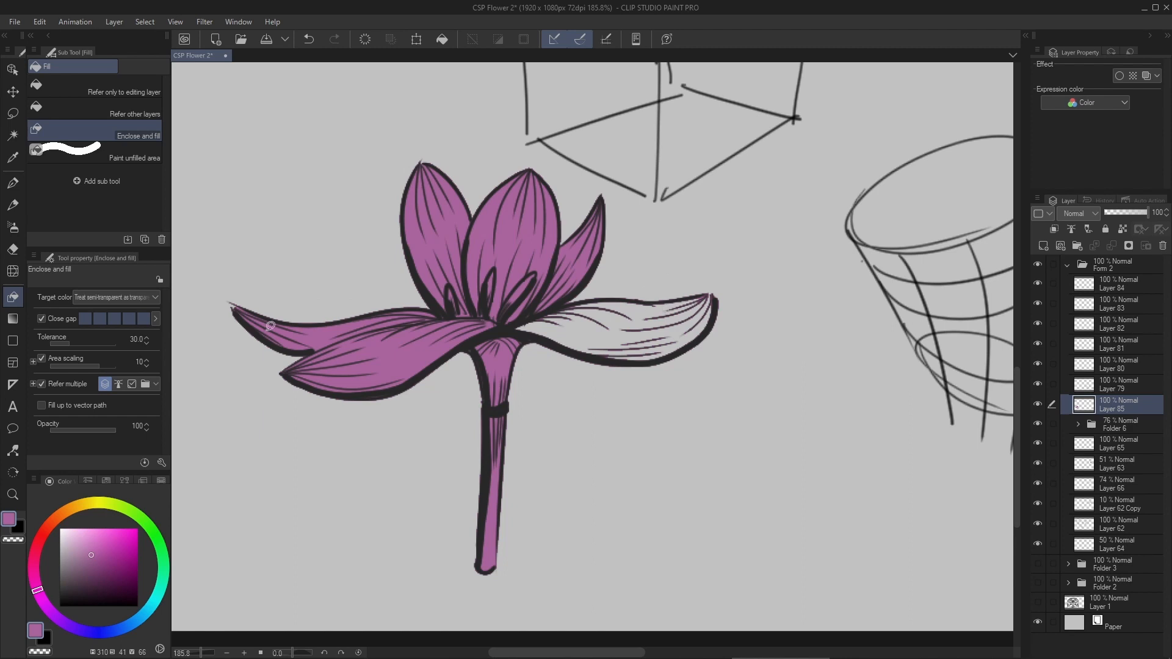
mouse_move(727, 364)
left_mouse_down()
mouse_move(510, 306)
mouse_move(554, 340)
mouse_move(486, 345)
left_mouse_up()
left_click_drag(488, 322, 513, 322)
- Paint the unfilled right petal in the same purple with the G-pen at size 30
key("p")
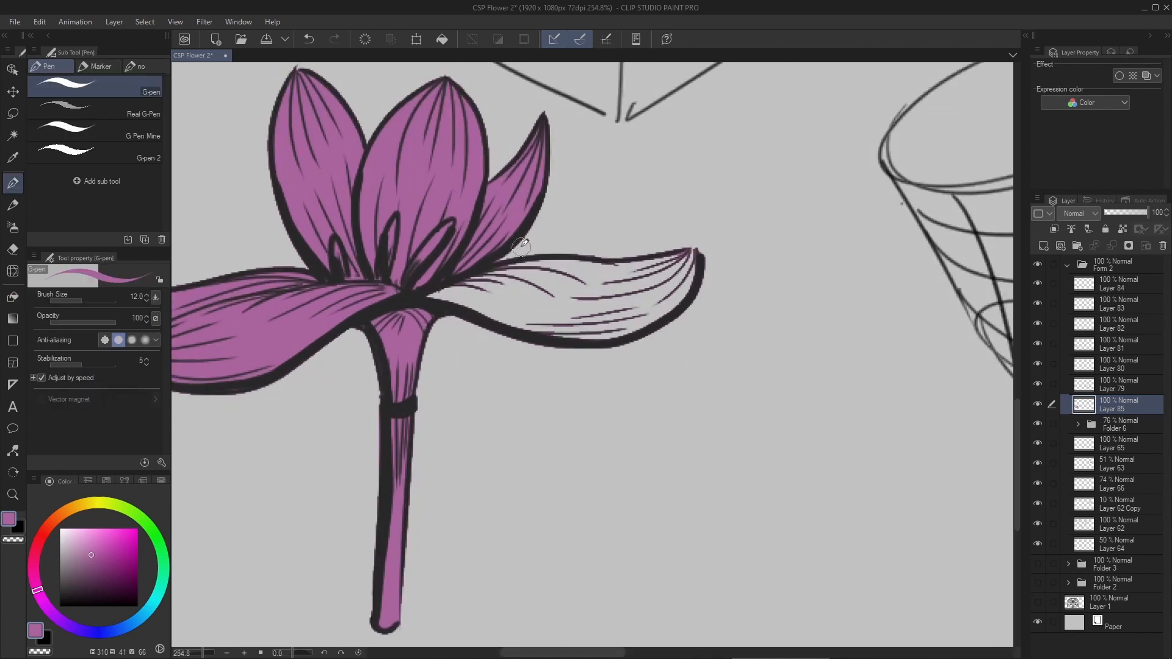
key("bracketright")
key("bracketright")
key("bracketright")
key("bracketright")
key("bracketright")
mouse_move(434, 289)
left_mouse_down()
mouse_move(577, 326)
mouse_move(653, 301)
left_mouse_up()
mouse_move(590, 341)
left_mouse_down()
mouse_move(687, 282)
mouse_move(689, 258)
mouse_move(476, 263)
mouse_move(442, 281)
mouse_move(580, 281)
left_mouse_up()
key("ctrl+z")
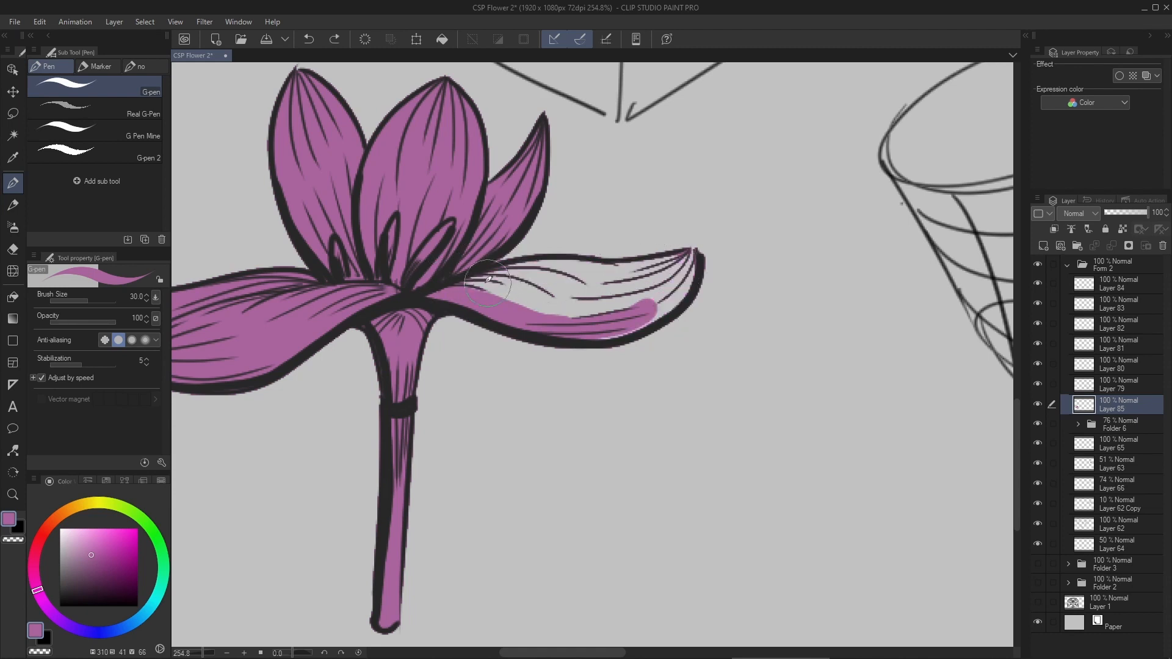
mouse_move(455, 295)
left_mouse_down()
mouse_move(534, 273)
mouse_move(618, 273)
mouse_move(516, 276)
mouse_move(693, 256)
left_mouse_up()
key("ctrl+z")
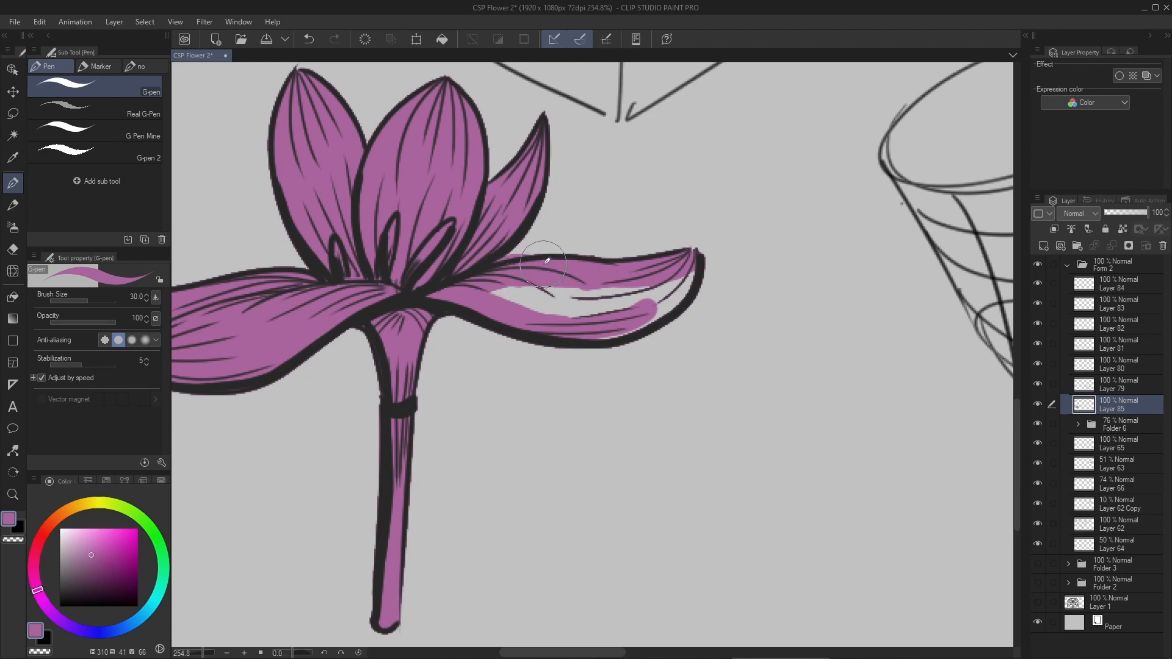
mouse_move(522, 296)
left_mouse_down()
mouse_move(621, 289)
mouse_move(518, 321)
mouse_move(662, 289)
left_mouse_up()
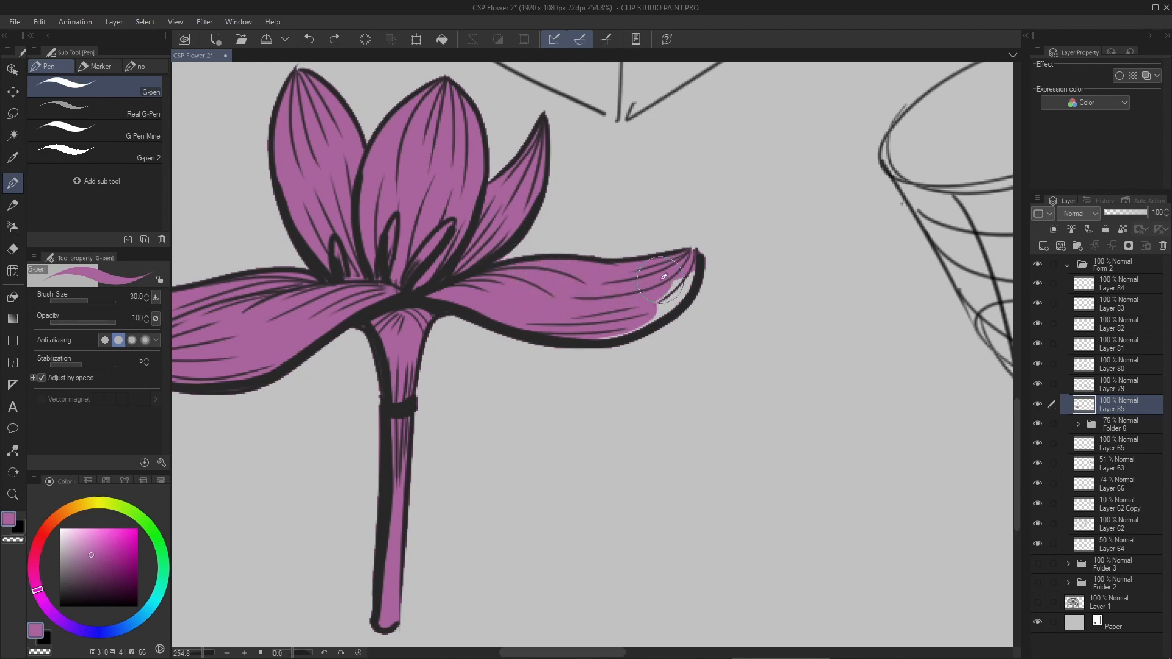
mouse_move(575, 325)
left_mouse_down()
mouse_move(669, 287)
mouse_move(648, 313)
mouse_move(685, 276)
mouse_move(642, 317)
mouse_move(677, 297)
left_mouse_up()
scroll(584, 293, "down", 5)
scroll(572, 300, "up", 4)
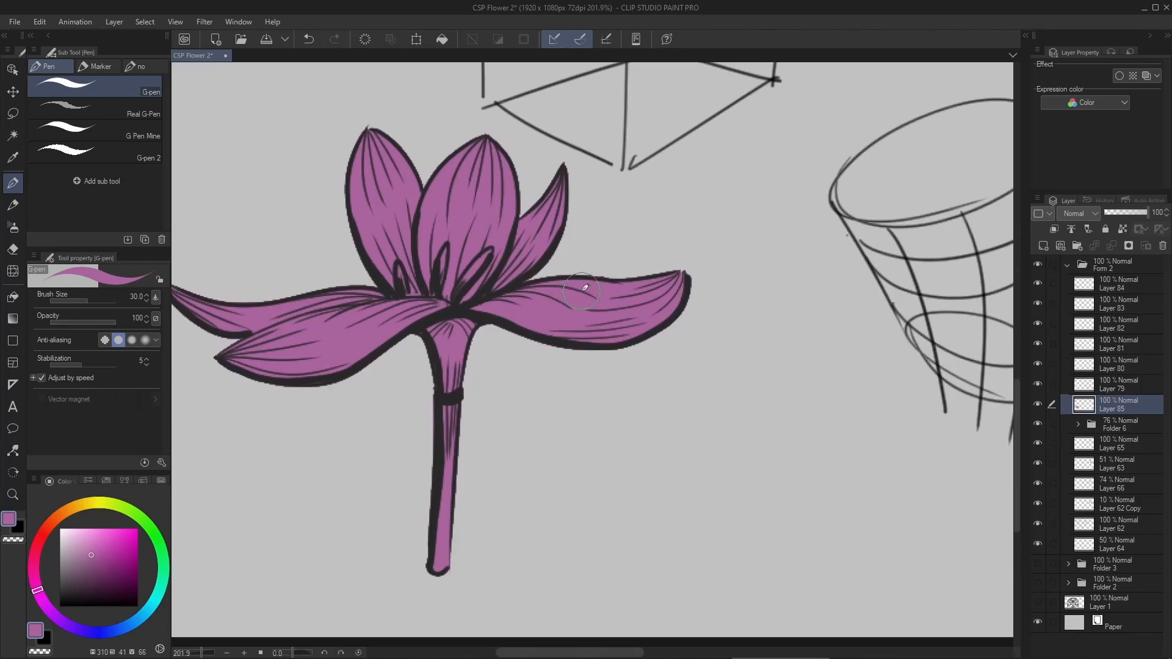
- Add two new layers above the purple fill layer and clip them to it
key("ctrl+shift+n")
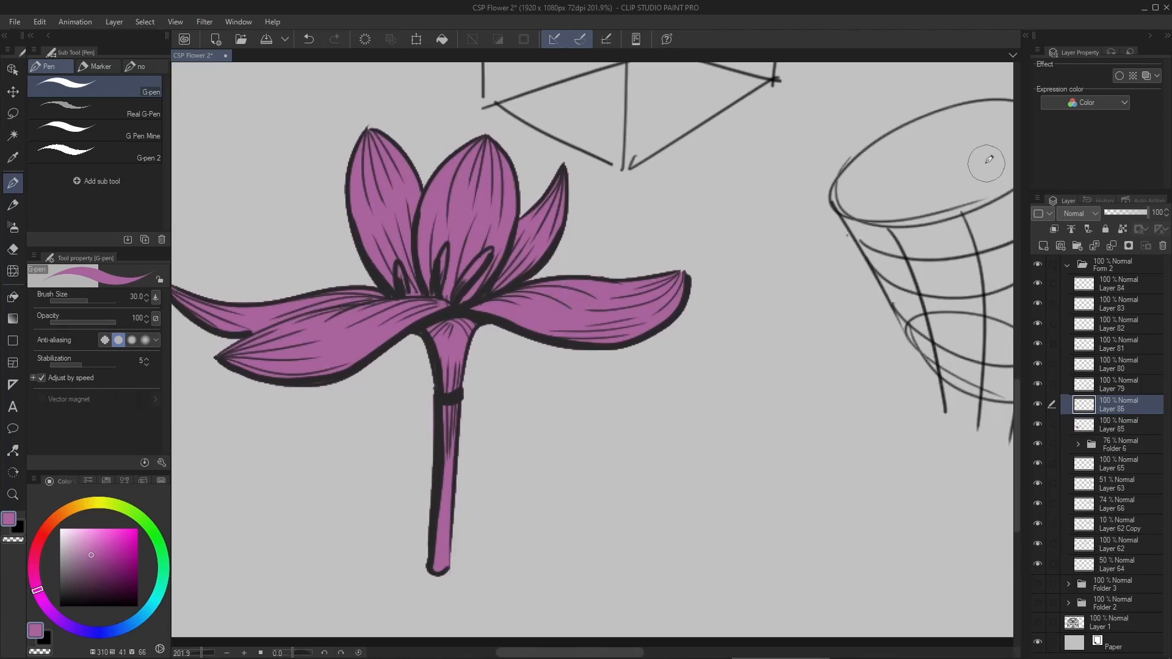
key("ctrl+alt+g")
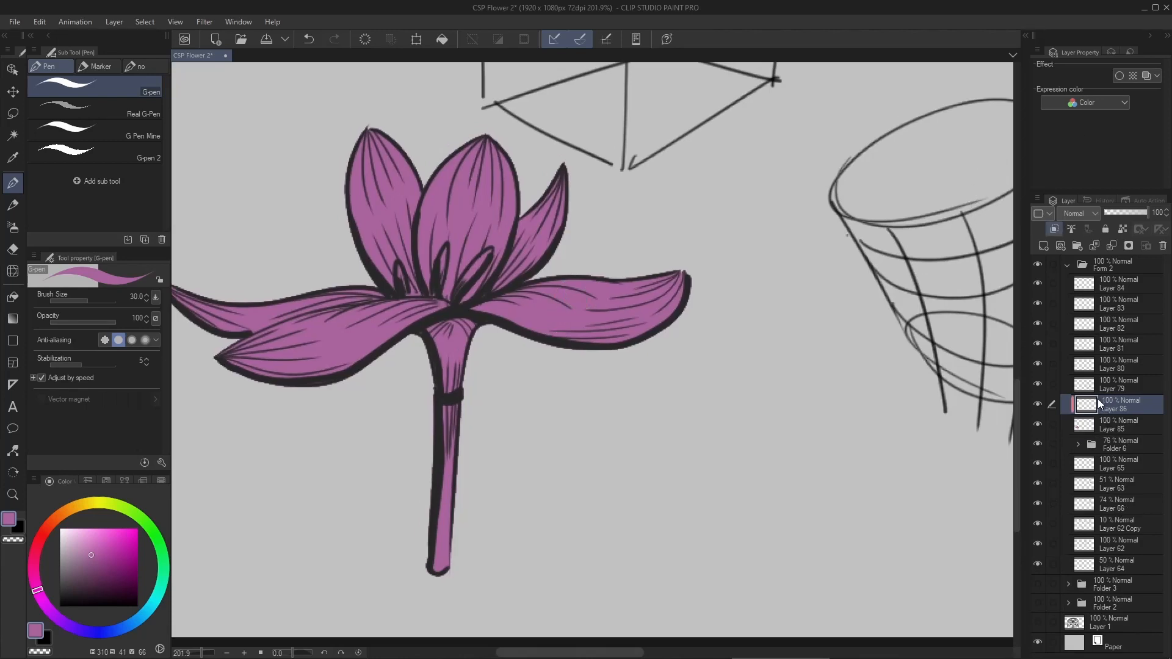
left_click_drag(789, 362, 805, 334)
left_click(1109, 428)
key("ctrl+shift+n")
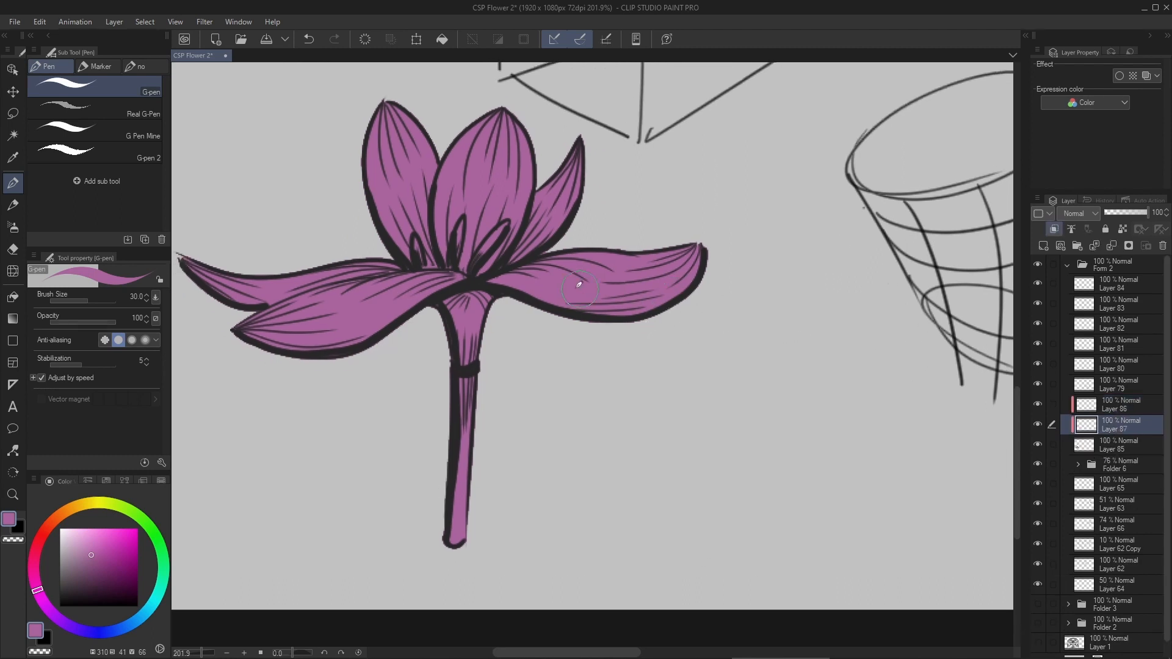
- Choose a lighter pink (H 310, S 27, V 79) and try a G-pen stroke on the upright left petal
left_click_drag(502, 294, 515, 296)
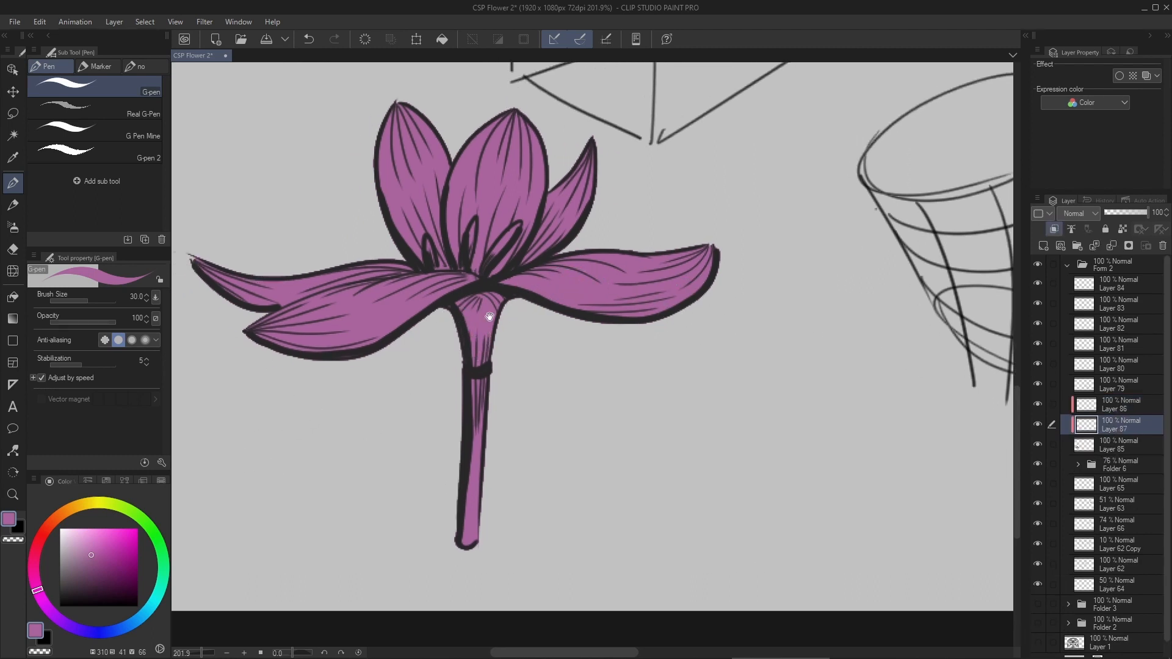
left_click_drag(378, 375, 376, 391)
left_click_drag(88, 551, 85, 544)
mouse_move(398, 219)
left_mouse_down()
mouse_move(432, 210)
mouse_move(430, 245)
left_mouse_up()
key("ctrl+z")
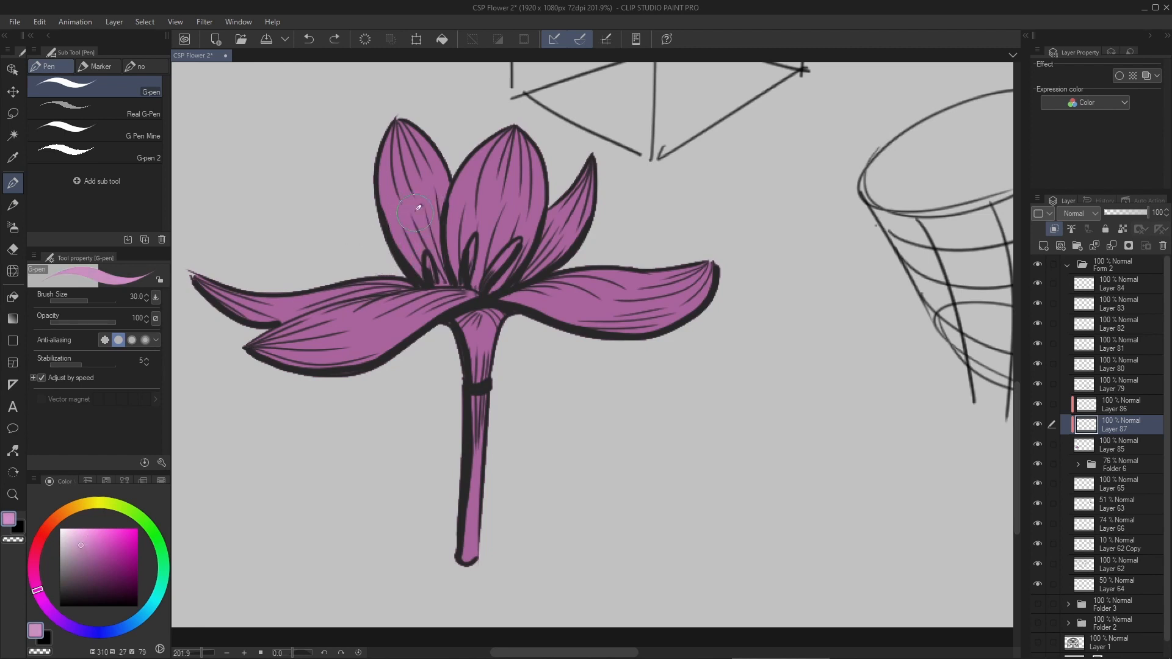
- Paint soft lighter-pink highlights over the upright and side petals with the Soft brush at size 120
left_click(12, 228)
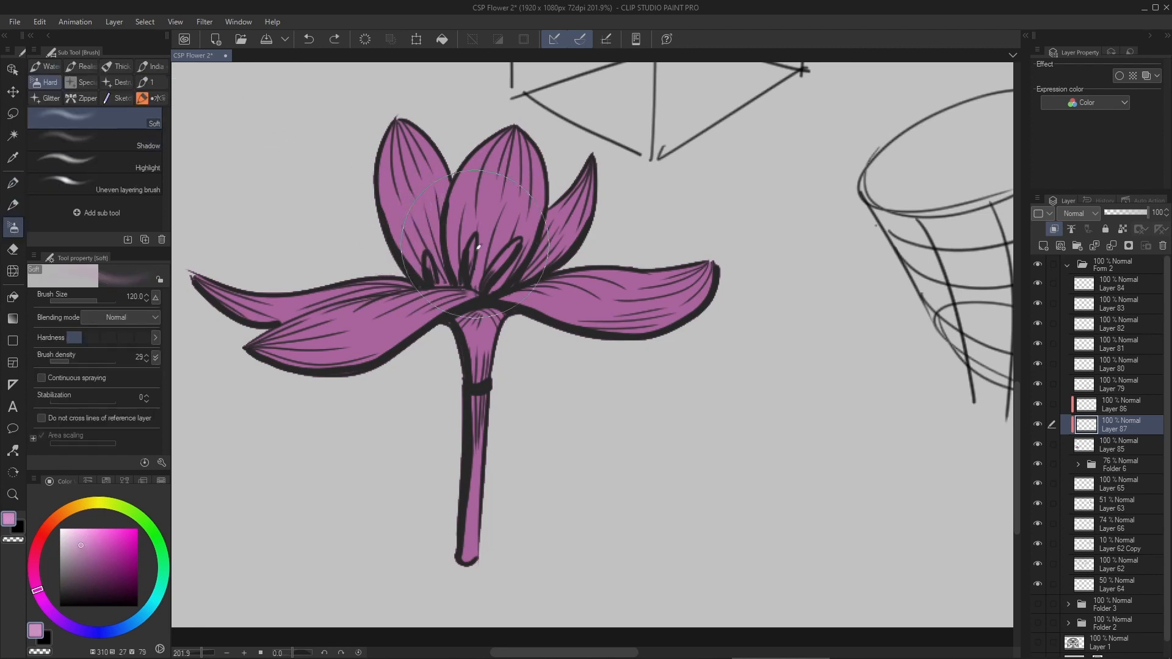
left_click_drag(430, 263, 421, 301)
key("[")
left_click_drag(307, 312, 390, 364)
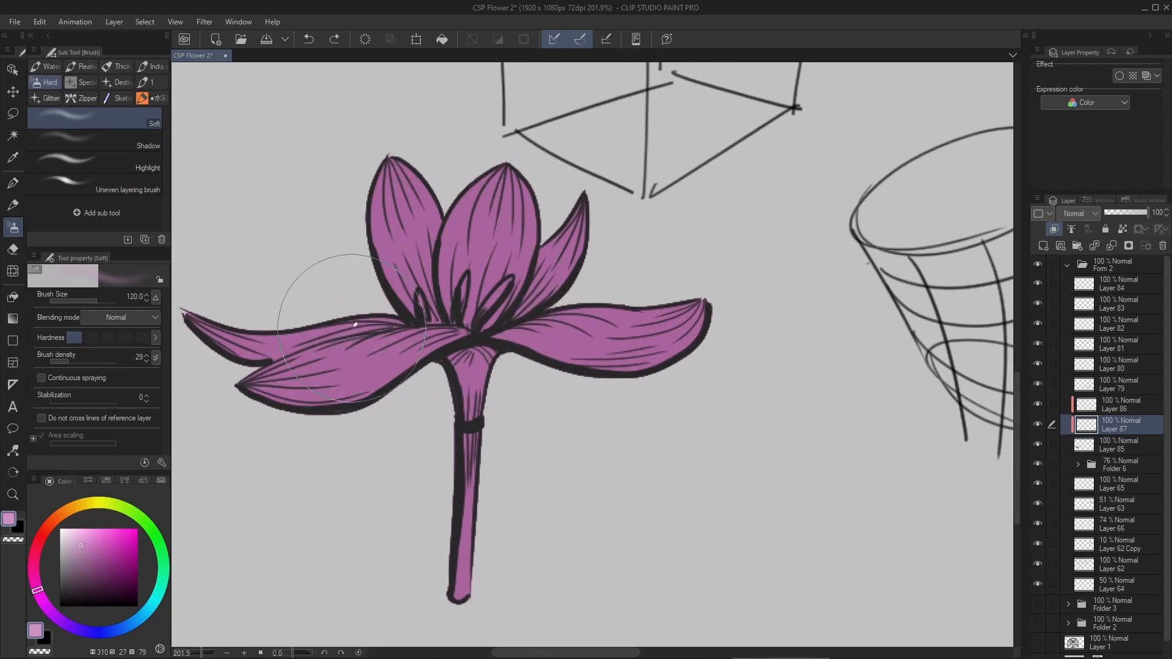
left_click_drag(416, 299, 574, 264)
left_click_drag(426, 273, 627, 237)
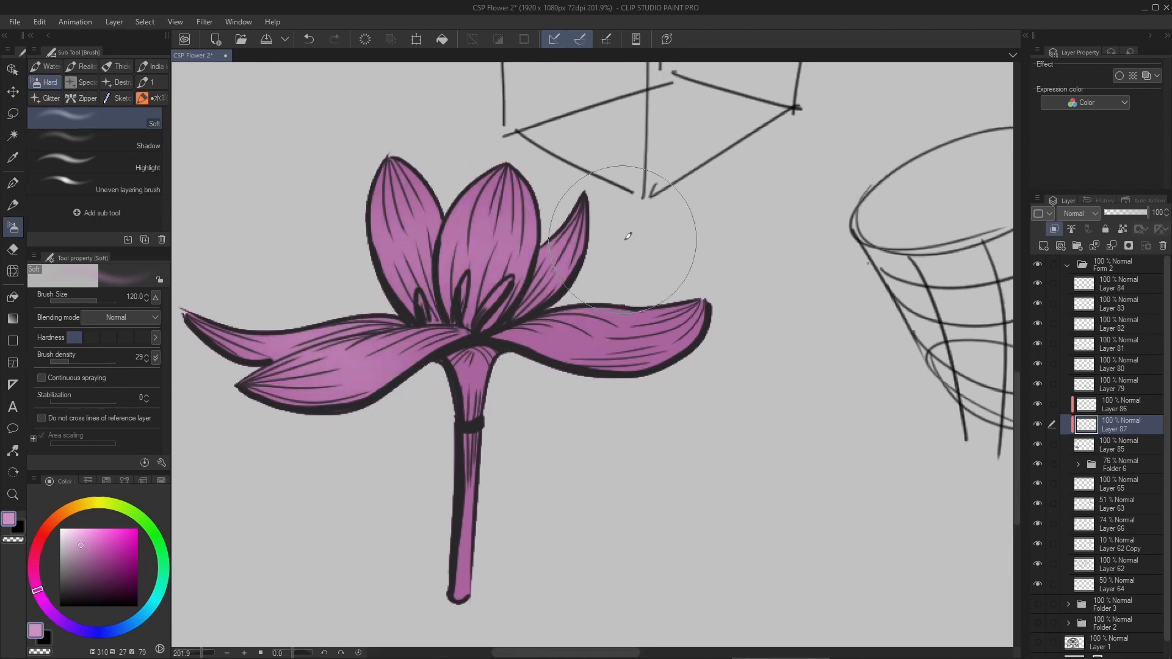
left_click_drag(347, 240, 758, 317)
left_click_drag(528, 311, 685, 332)
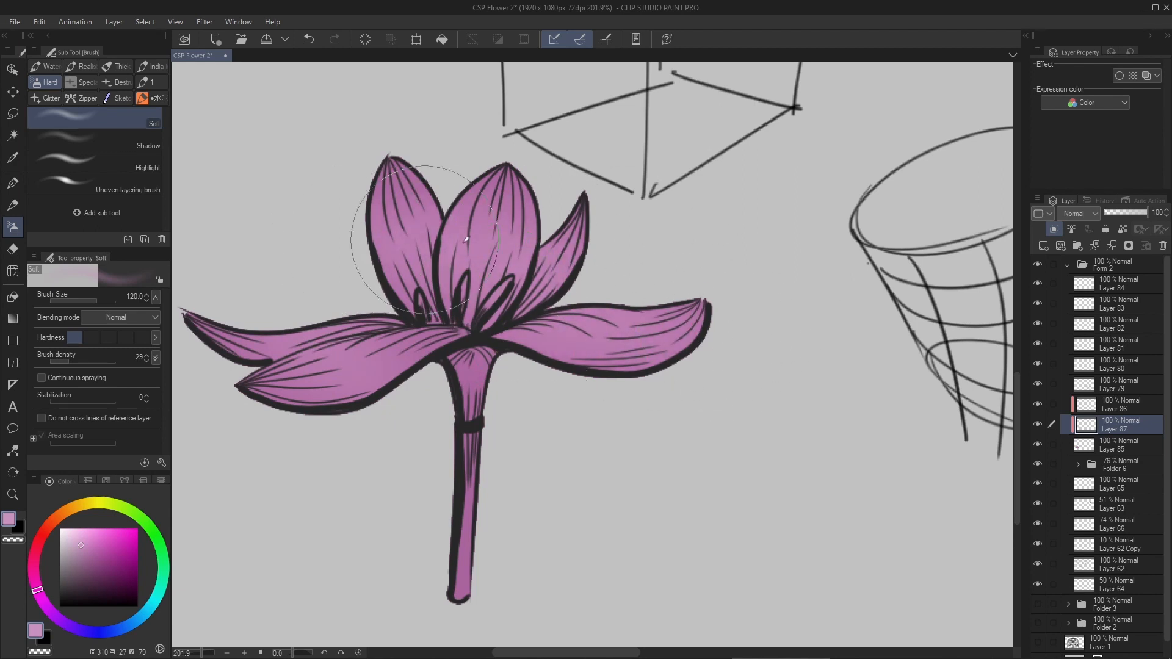
left_click(479, 373, "alt")
- Shade the tube below the petals in dark violet (H 284, S 64, V 44) with the Soft brush at size 60
left_click_drag(95, 552, 109, 572)
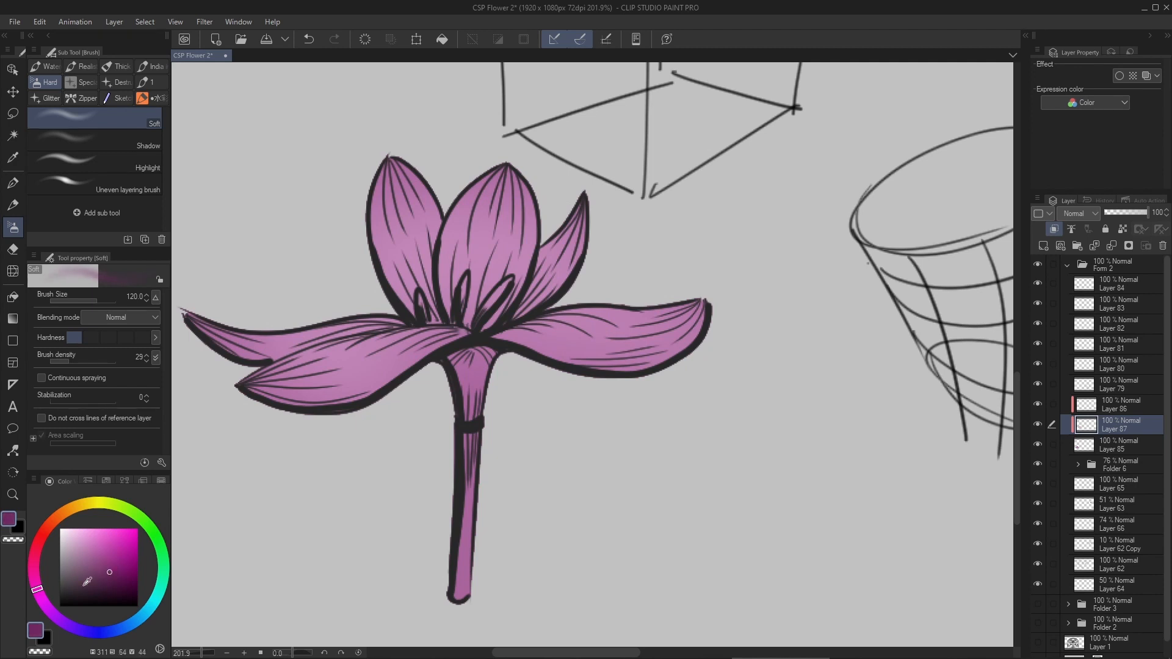
left_click_drag(55, 612, 55, 613)
key("bracketleft")
key("bracketleft")
key("bracketleft")
key("bracketleft")
mouse_move(471, 374)
left_mouse_down()
mouse_move(470, 417)
mouse_move(475, 362)
mouse_move(471, 518)
mouse_move(461, 516)
mouse_move(469, 423)
left_mouse_up()
scroll(537, 390, "down", 2)
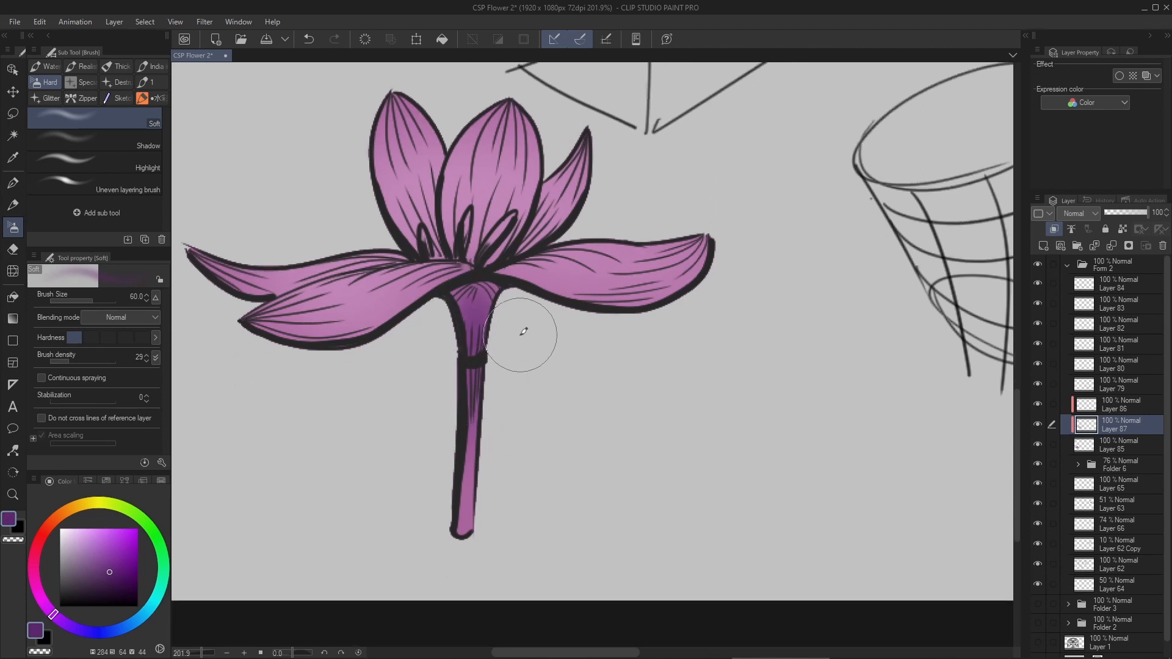
- Lasso the stem below the band and choose a saturated green (H 126, S 72, V 58)
key("m")
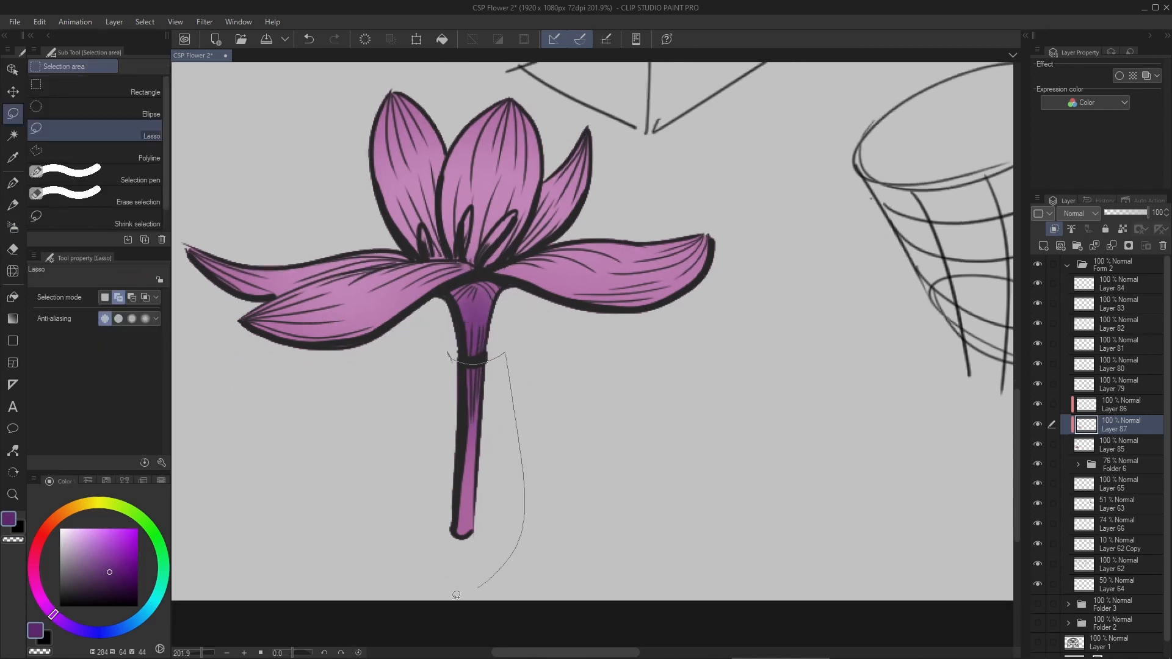
left_click_drag(456, 596, 391, 406)
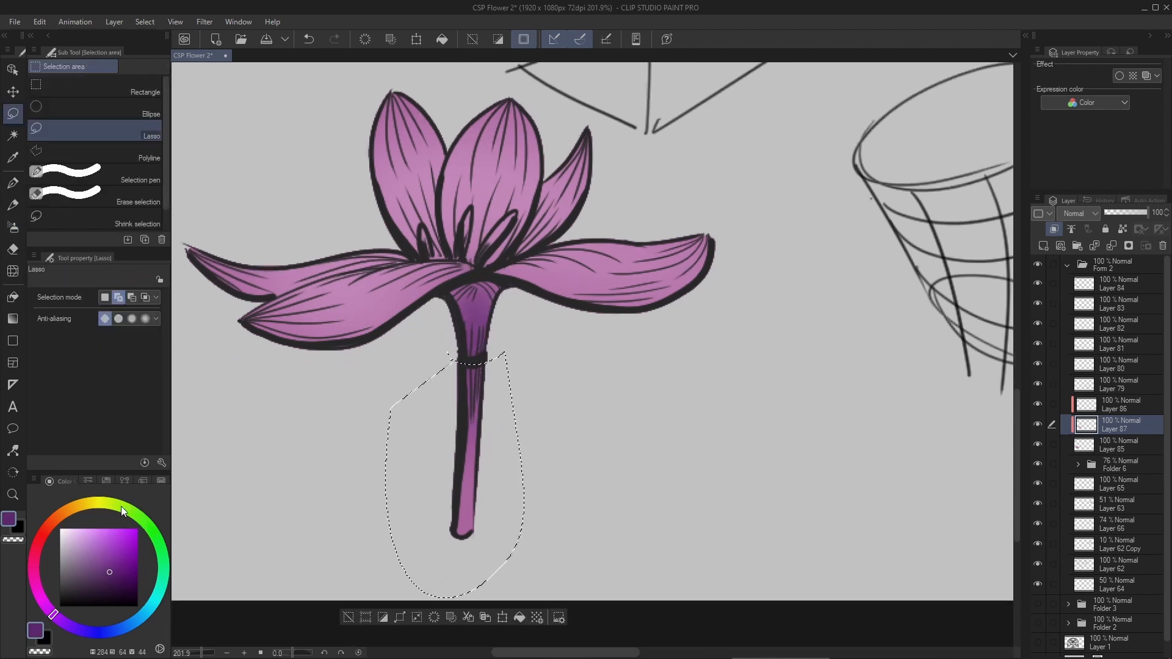
left_click(102, 503)
left_click(111, 549)
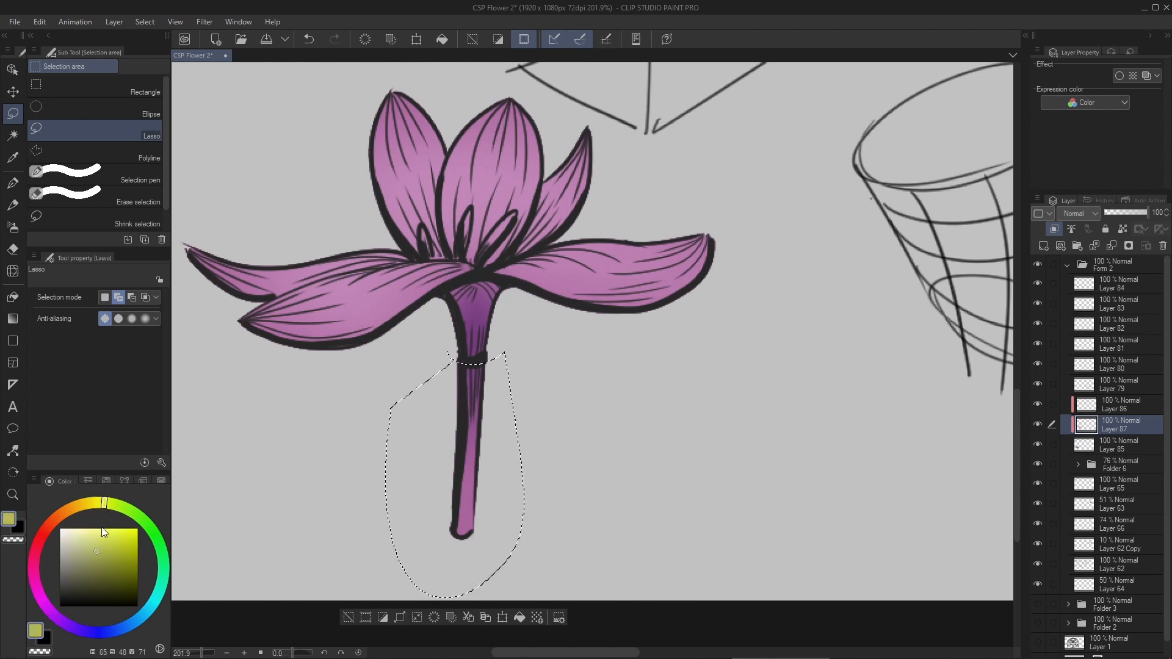
left_click(116, 506)
left_click_drag(122, 504, 158, 537)
left_click(116, 562)
left_click(157, 544)
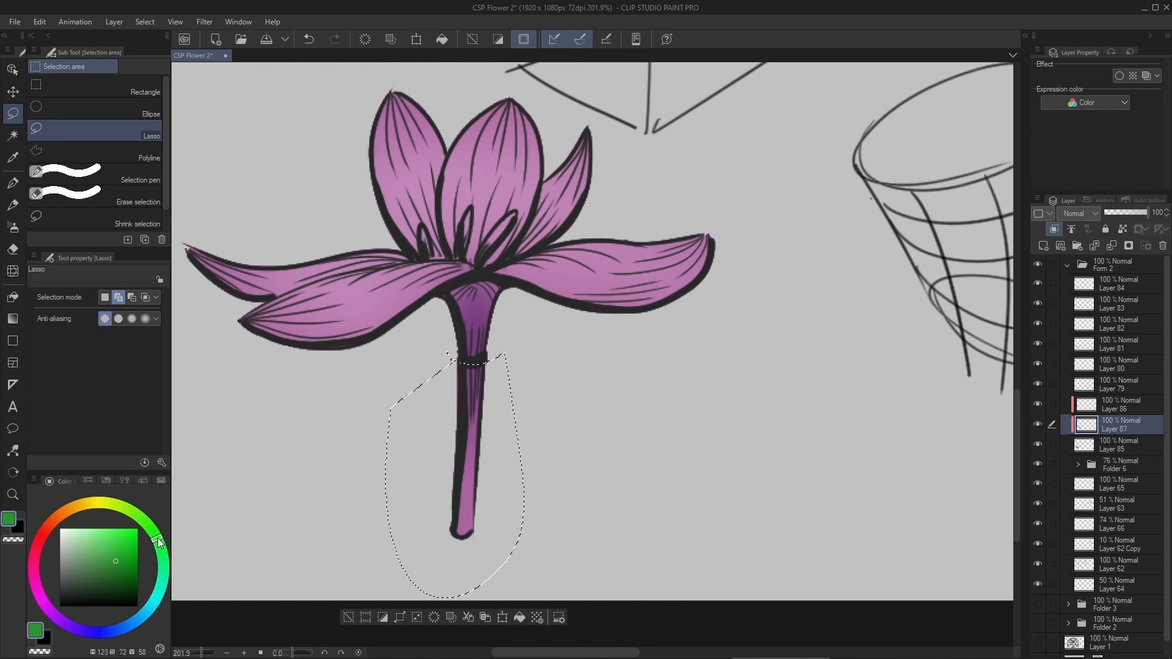
- Try painting the selected stem green with the G-pen at size 30, and undo the attempt
key("p")
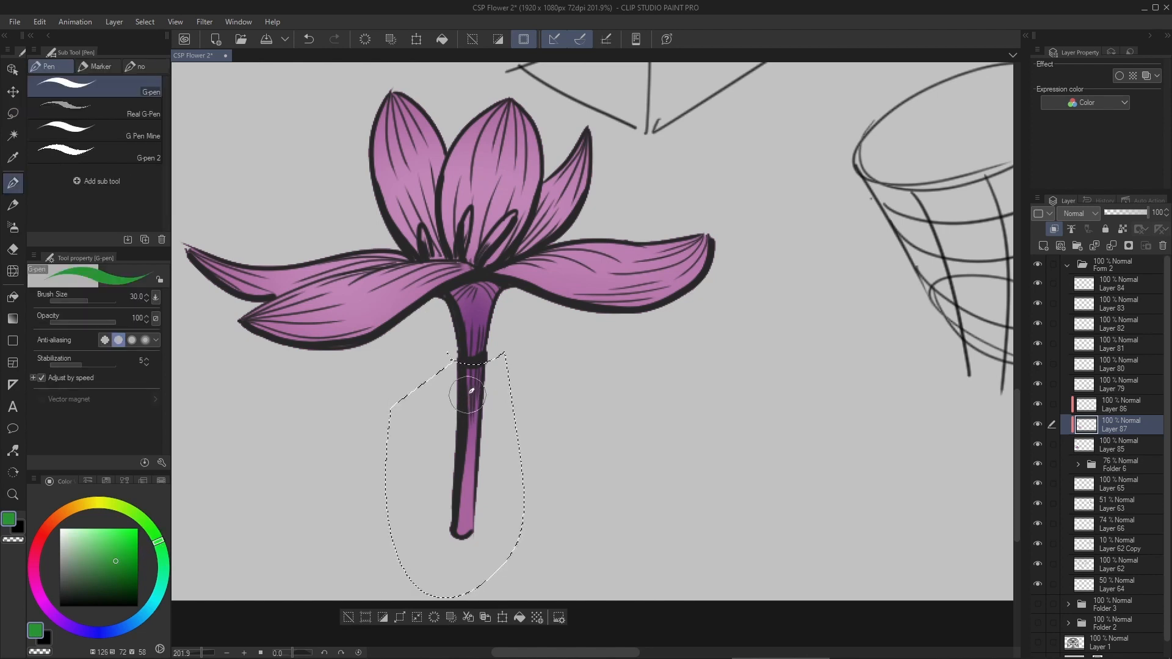
left_click_drag(468, 528, 476, 375)
key("ctrl+z")
key("ctrl+z")
- Paint the selected stem with the Soft brush in teal green (H 148, S 51, V 70), brighten it with H 148, S 67, V 76, and deselect
left_click_drag(164, 560, 99, 552)
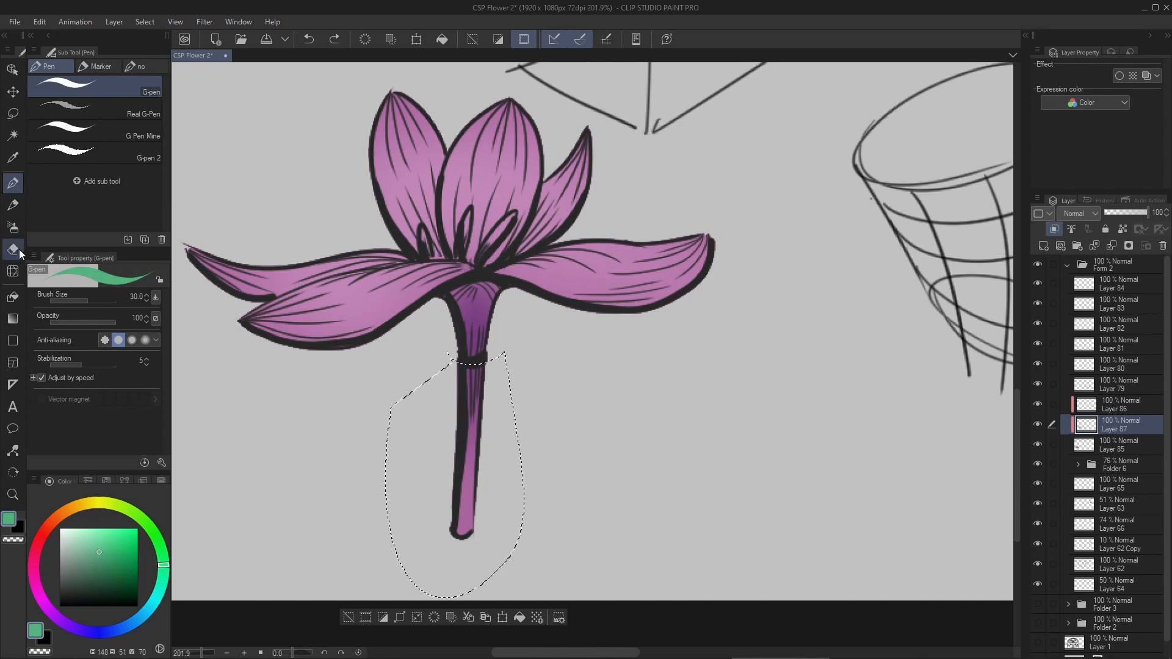
left_click(12, 228)
mouse_move(466, 537)
left_mouse_down()
mouse_move(467, 366)
mouse_move(462, 417)
left_mouse_up()
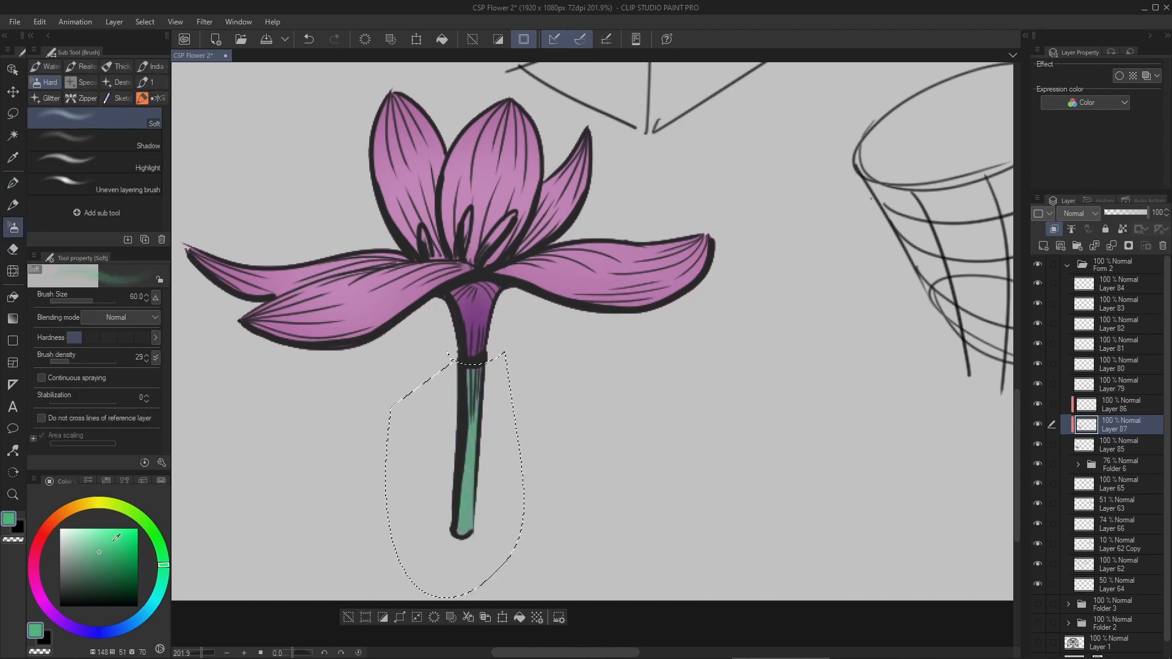
key("ctrl+d")
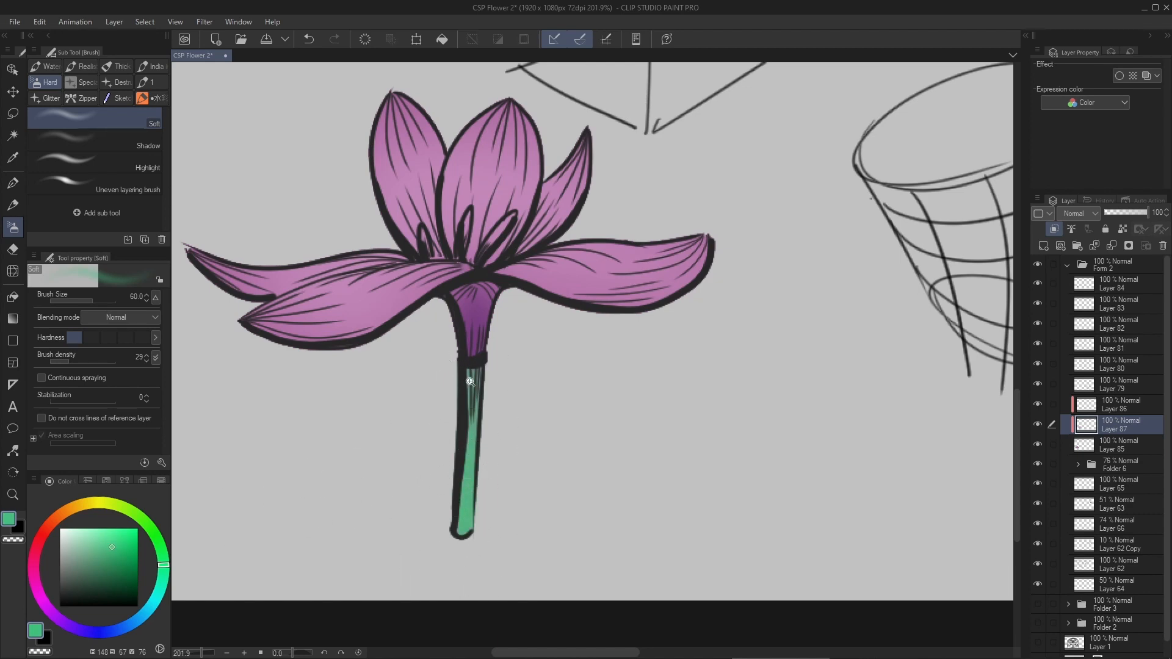
- Lasso the three stamens at the centre of the flower into one combined selection
left_click_drag(470, 382, 510, 304)
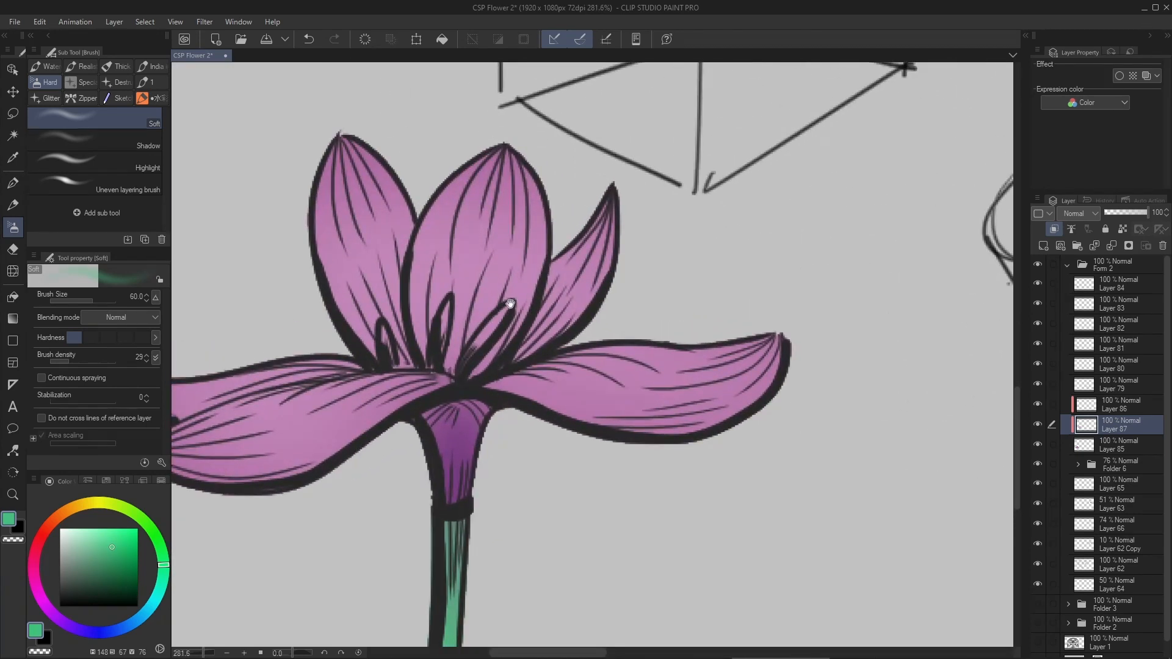
key("m")
left_click_drag(466, 356, 470, 364)
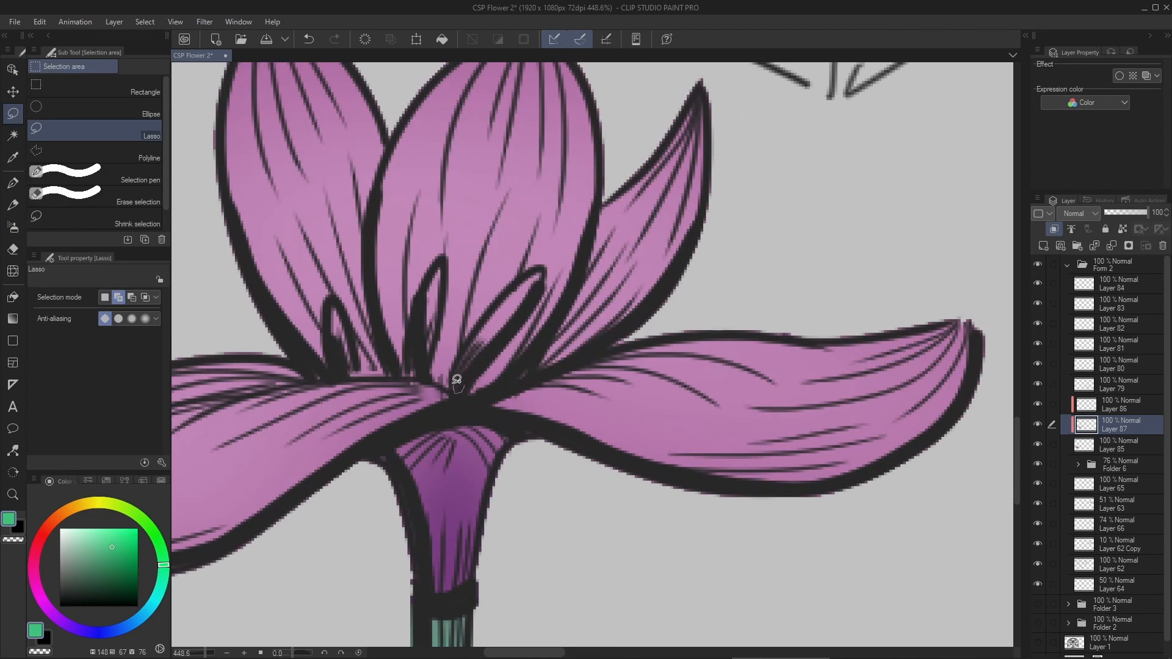
left_click_drag(523, 314, 467, 385)
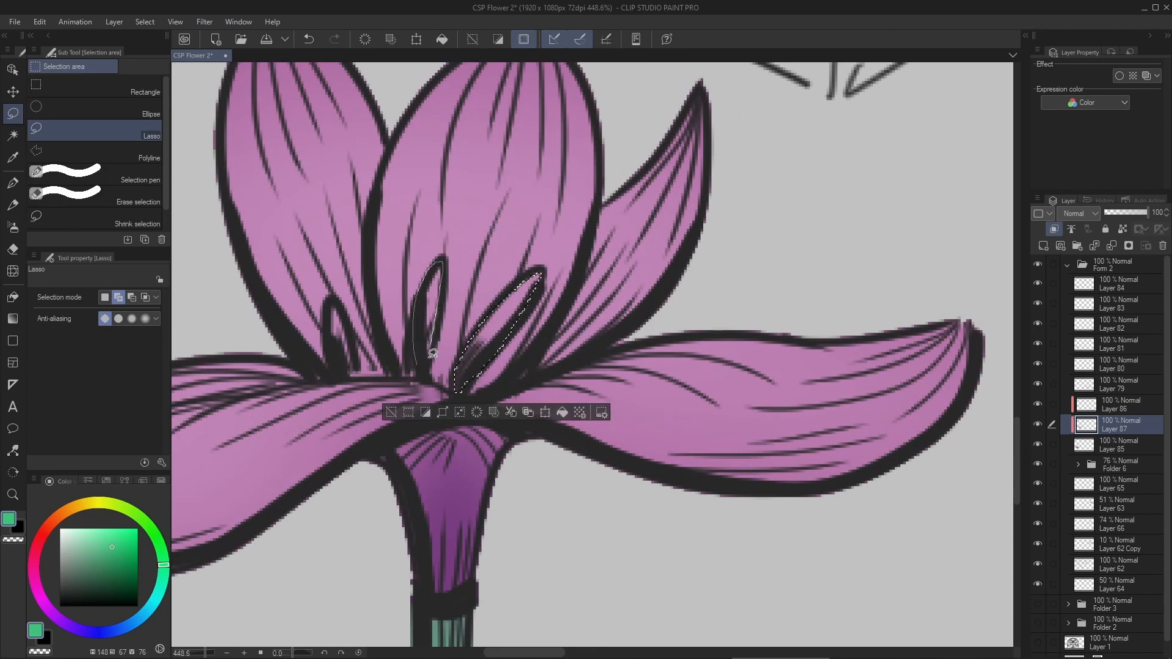
left_click_drag(439, 341, 431, 381)
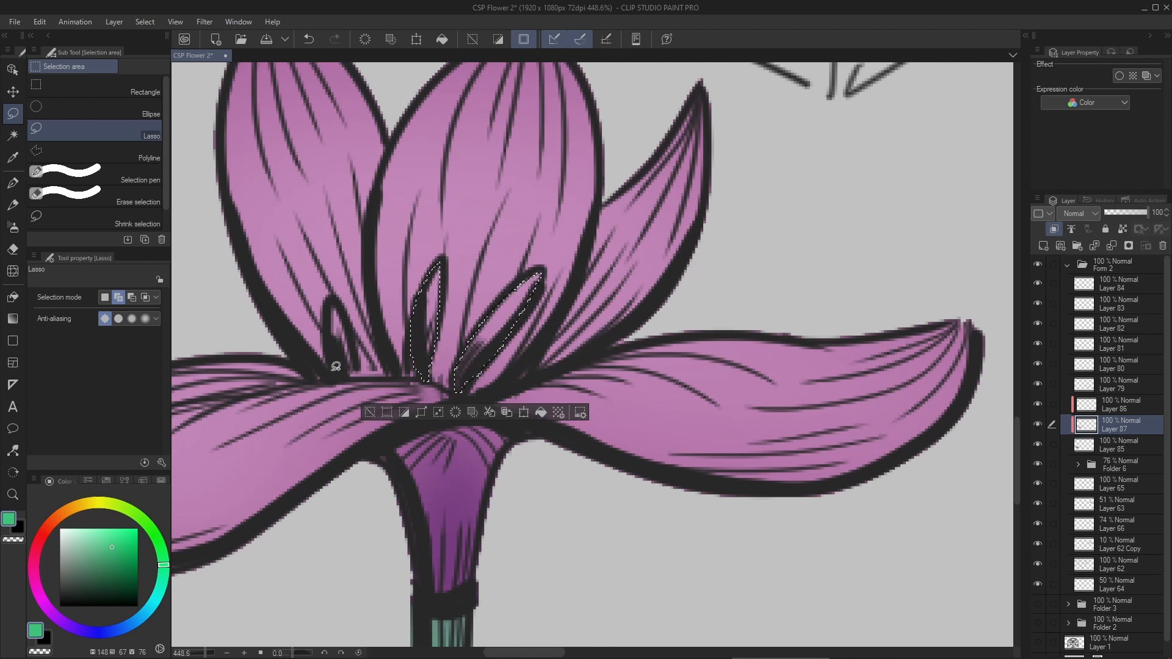
left_click_drag(361, 372, 356, 376)
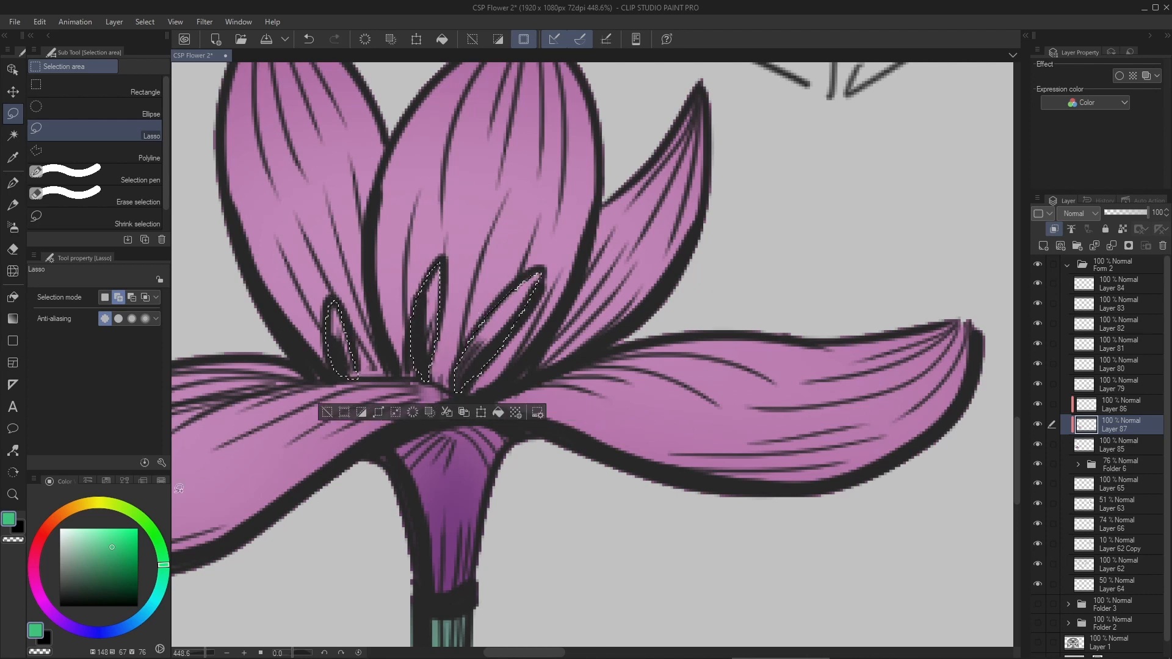
- Paint the selected stamens orange (H 34, S 77, V 89) with the G-pen at size 30 and clear the selection
left_click(70, 509)
left_click(120, 538)
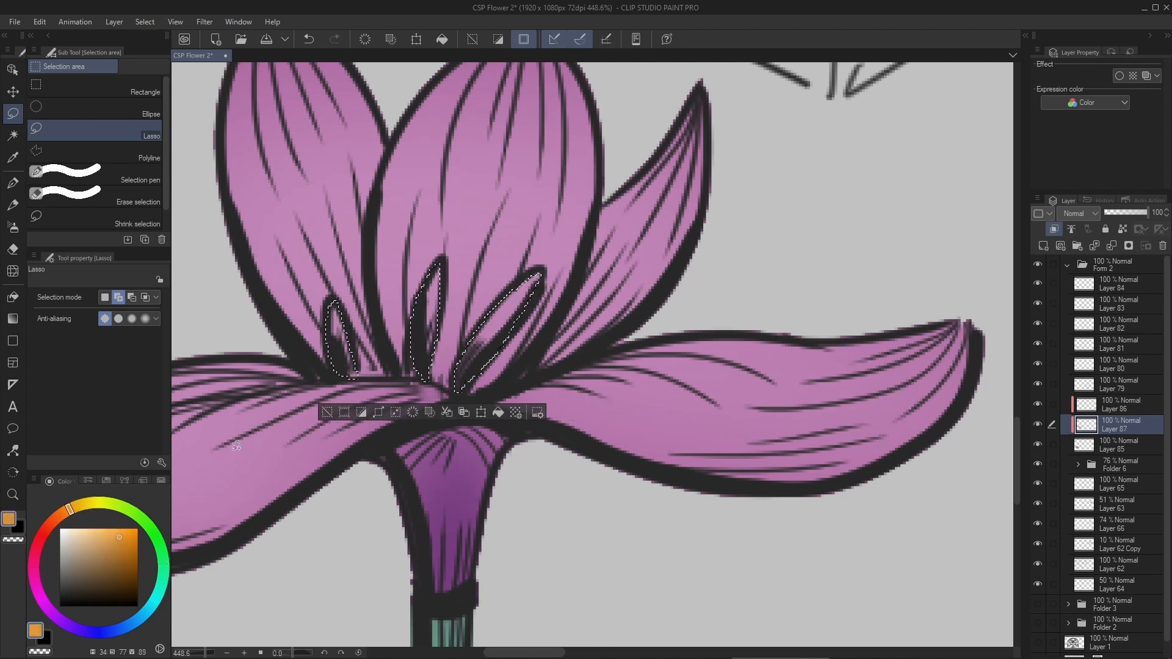
key("p")
left_click_drag(431, 287, 332, 347)
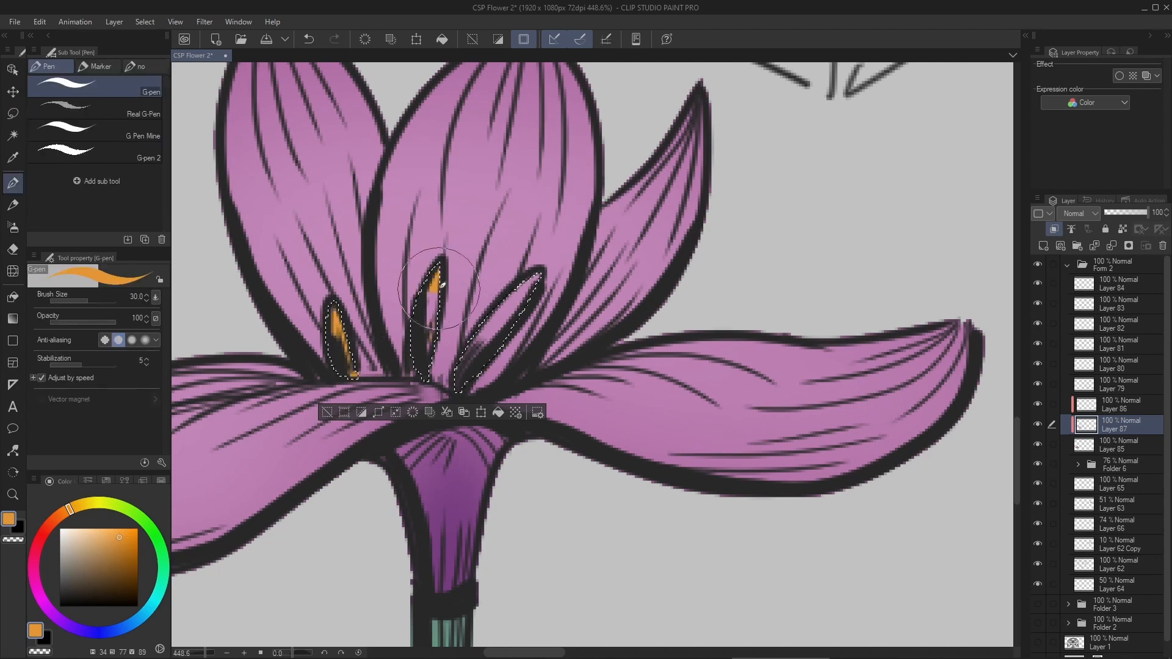
mouse_move(439, 282)
left_mouse_down()
mouse_move(423, 328)
mouse_move(525, 371)
mouse_move(505, 353)
mouse_move(573, 314)
left_mouse_up()
key("ctrl+d")
scroll(533, 313, "down", 5)
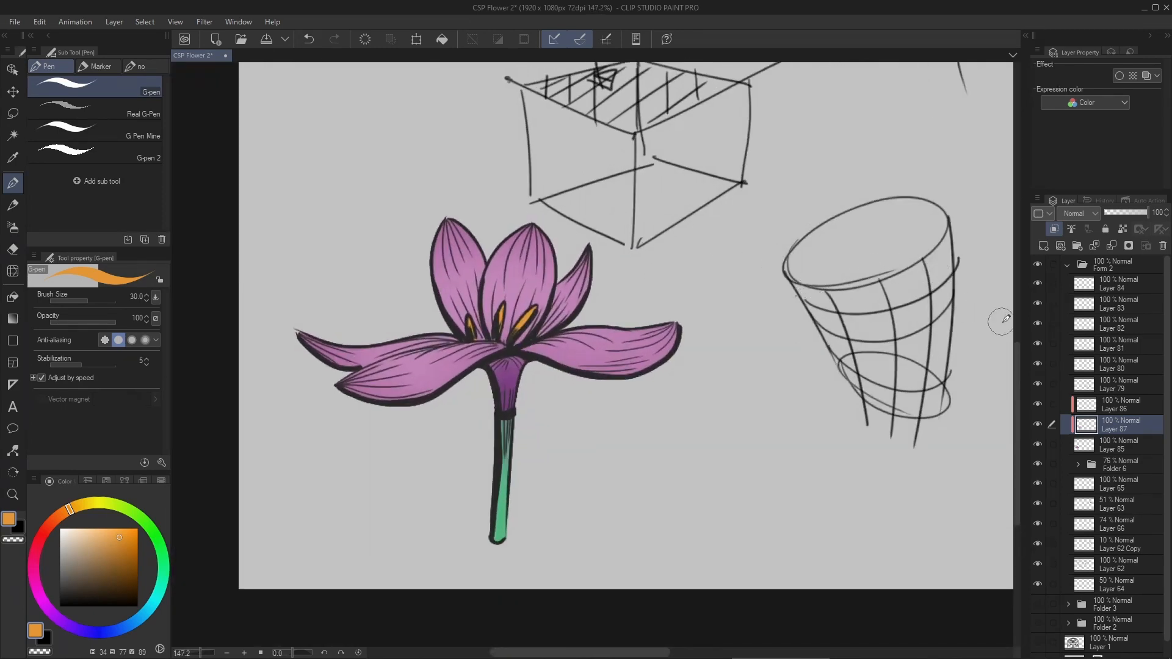
- Merge the line-art layers 79 through 84 into one layer and check it by hiding and showing it
left_click(1109, 383)
left_click(1122, 284, "shift")
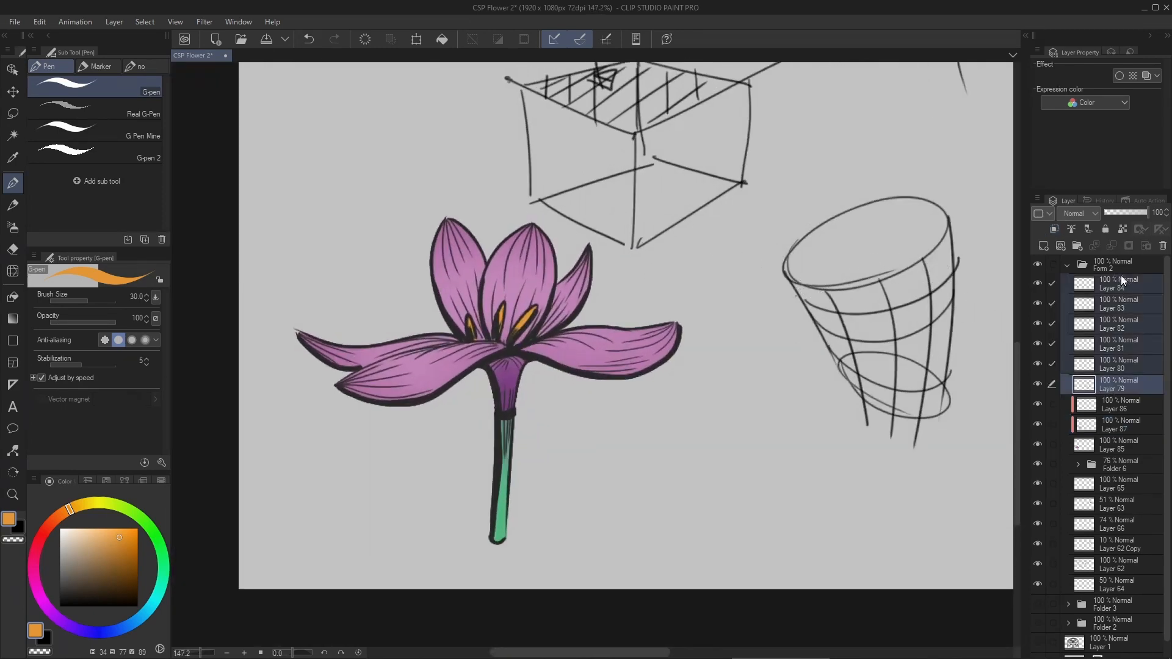
right_click(1117, 280)
left_click(1093, 547)
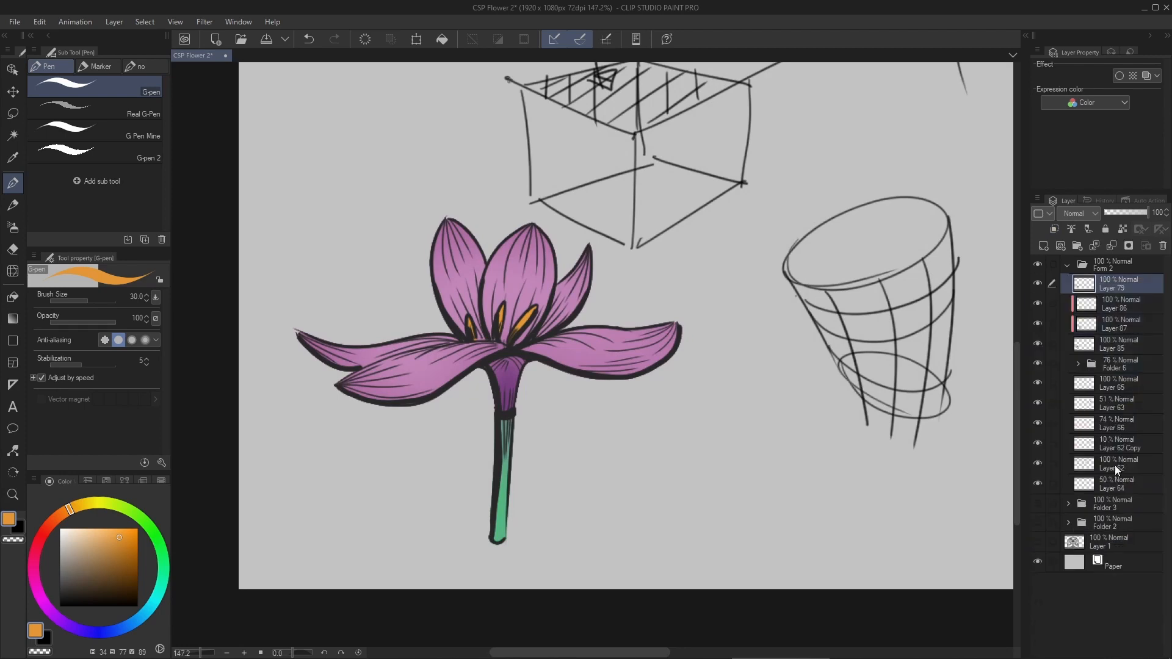
left_click(1038, 284)
left_click(1038, 284)
scroll(522, 327, "up", 3)
scroll(658, 298, "down", 3)
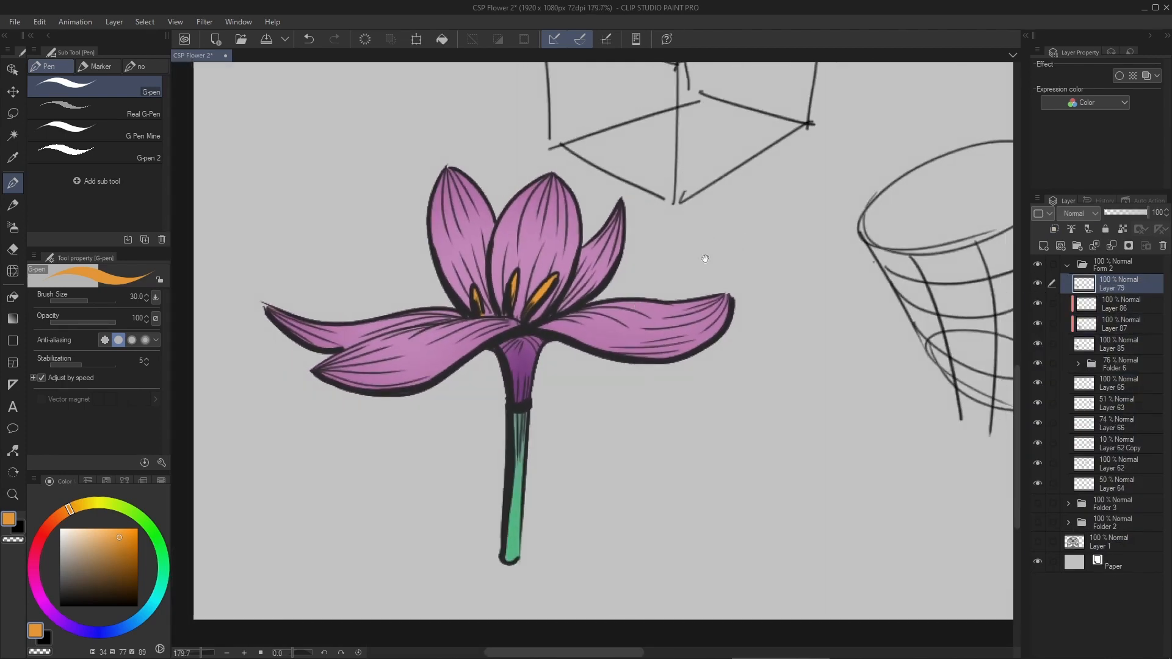
- Add two new layers above the merged line-art layer and clip them to it
left_click_drag(704, 258, 688, 267)
left_click(1043, 246)
left_click(1082, 309)
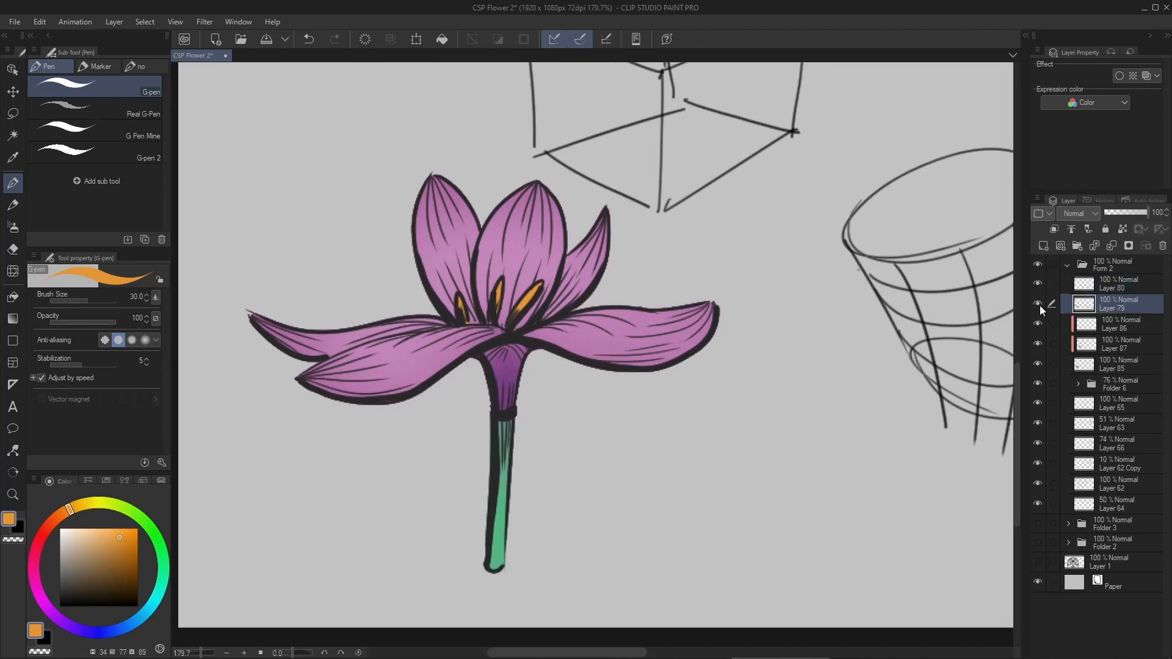
left_click(1038, 304)
left_click(1038, 304)
left_click(1098, 284)
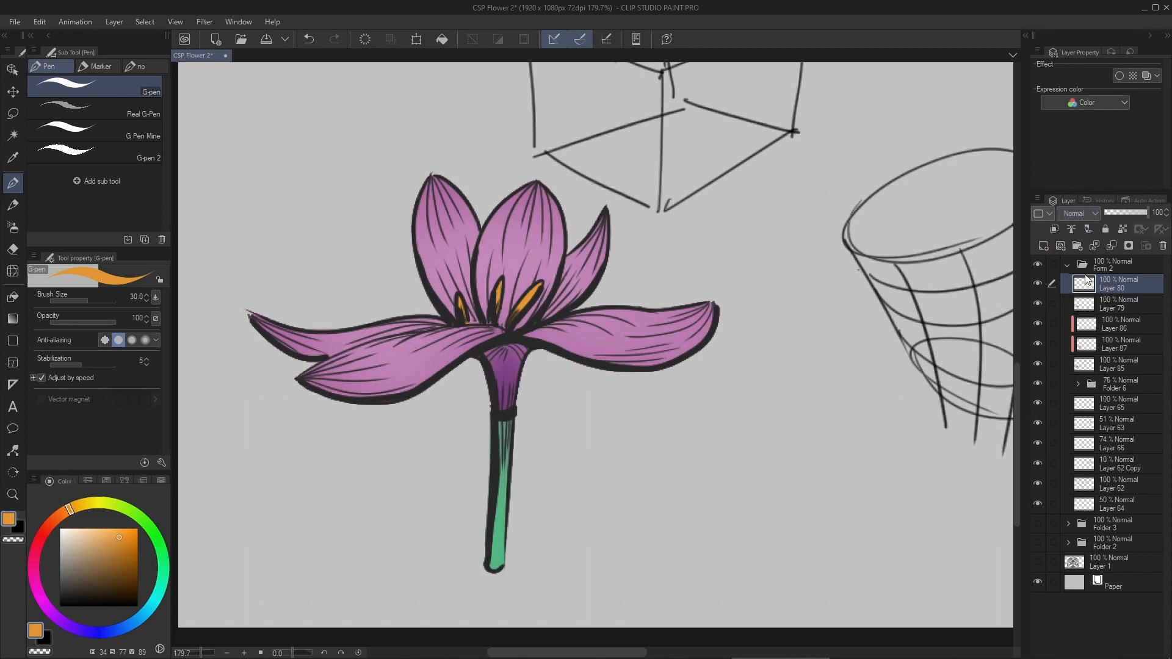
left_click(1055, 229)
left_click(1112, 303)
left_click(1044, 246)
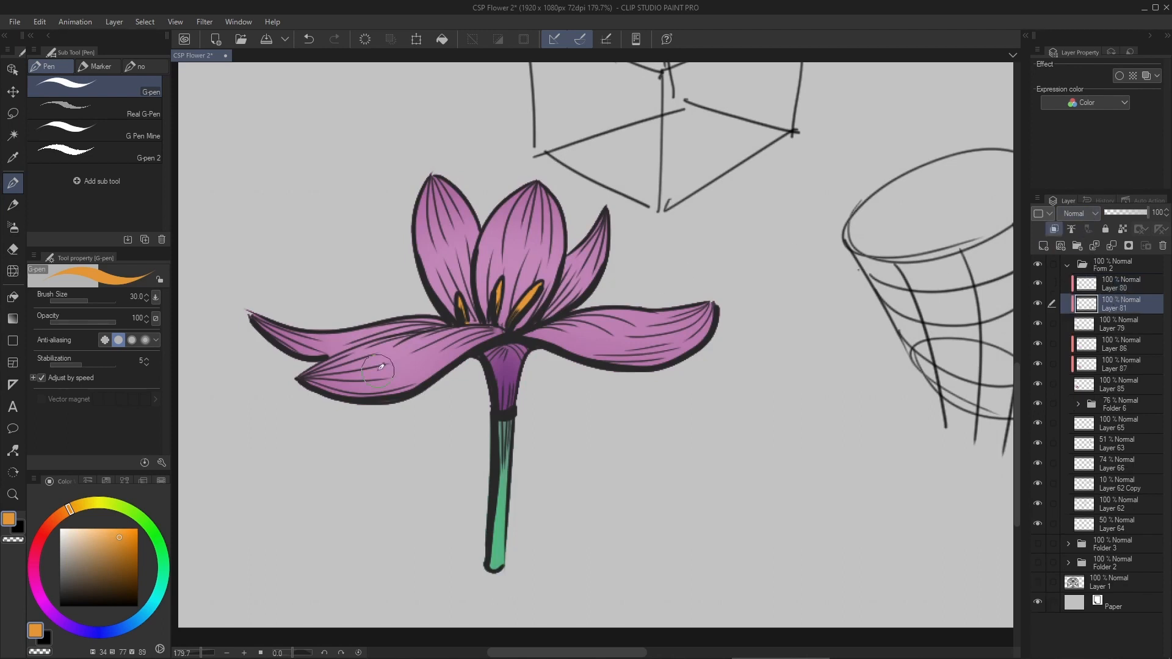
- Fill the lower clipped layer with dark red (H 2, S 83, V 30) to tint the line art, at 68% layer opacity
left_click_drag(60, 520, 43, 535)
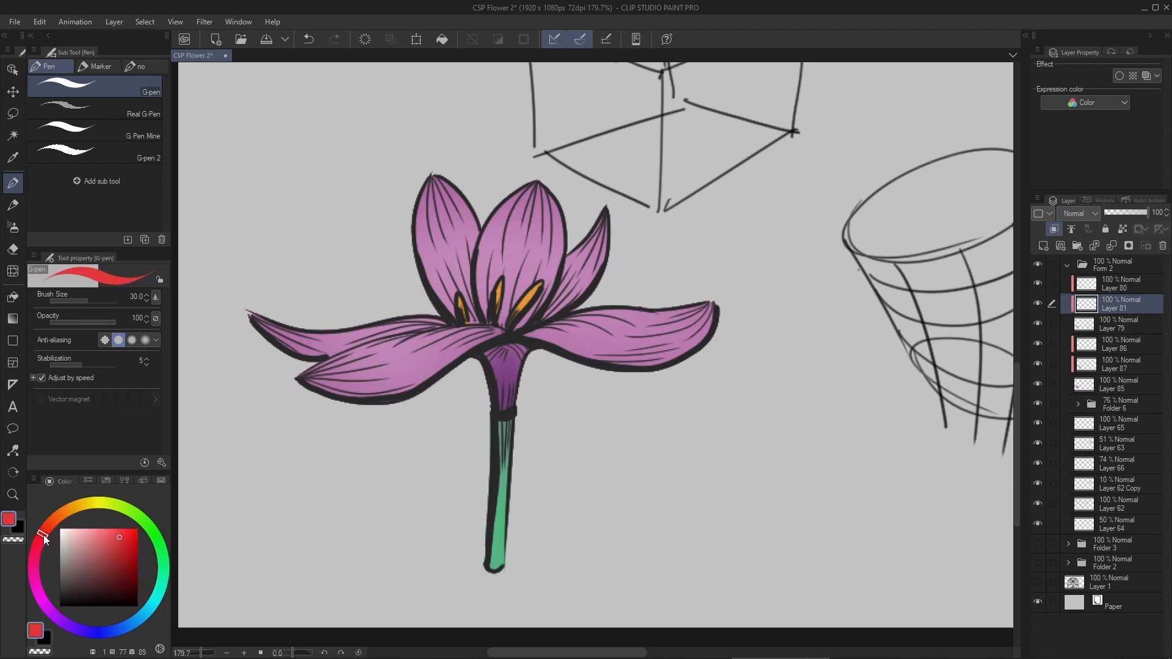
left_click(127, 579)
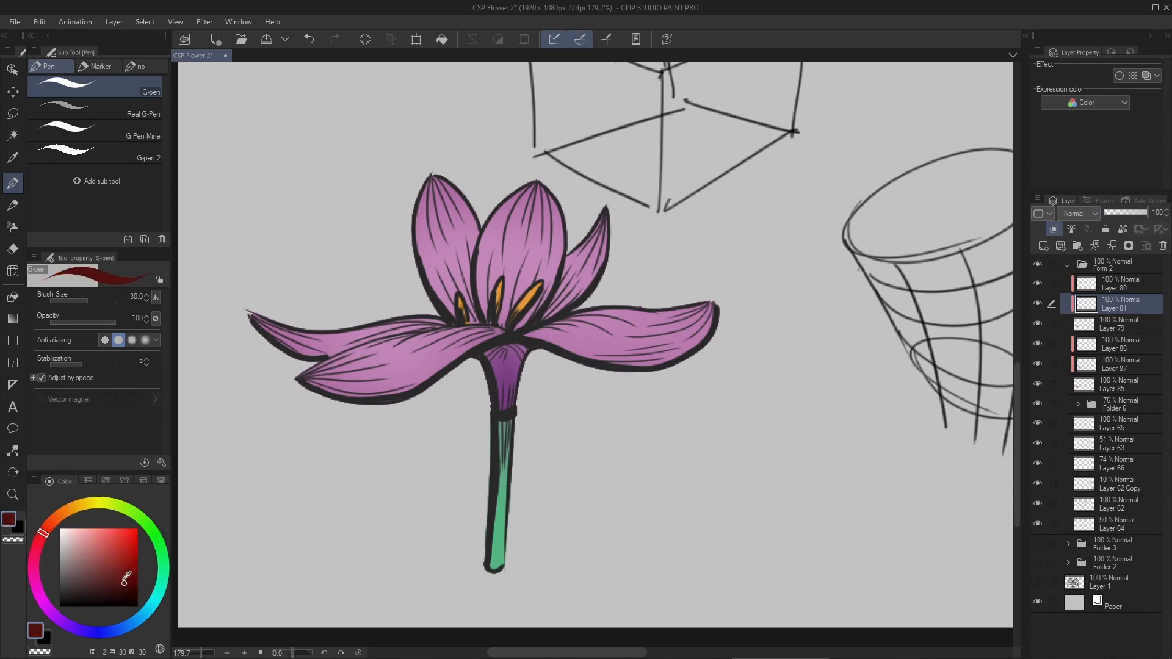
key("alt+Delete")
mouse_move(605, 328)
left_mouse_down()
mouse_move(572, 334)
mouse_move(586, 324)
mouse_move(595, 346)
left_mouse_up()
left_click_drag(595, 347, 592, 319)
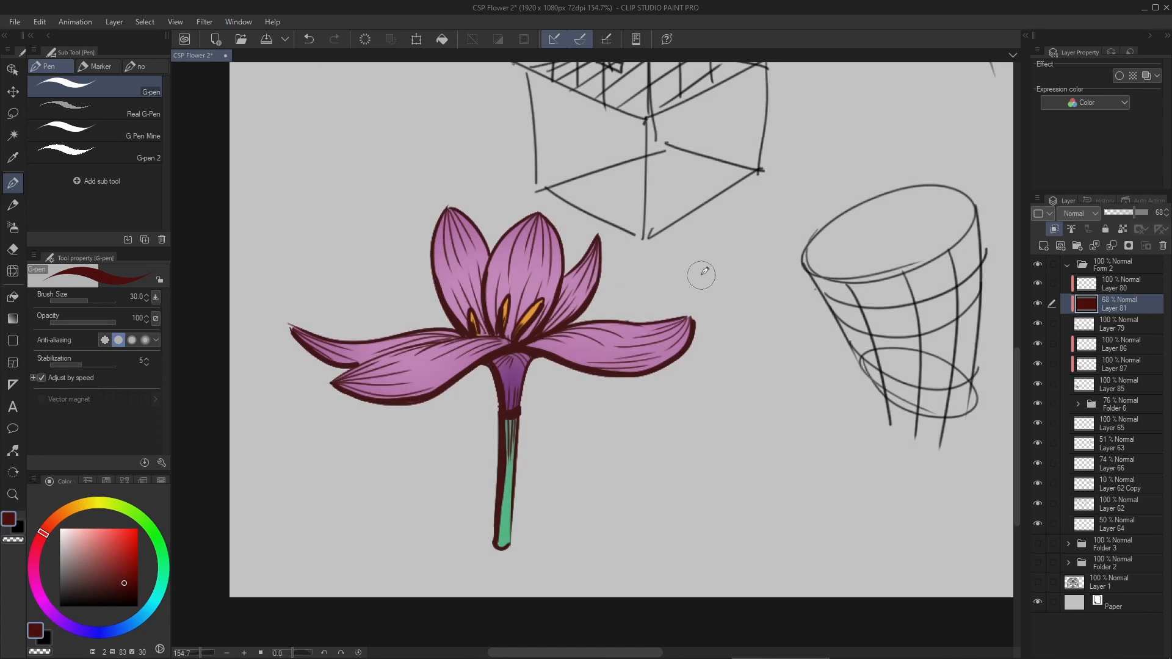
- Add a new unclipped layer at the top of the folder and reduce the G-pen to size 7, undoing the test stroke beside the stem
left_click(1092, 291)
key("ctrl+shift+n")
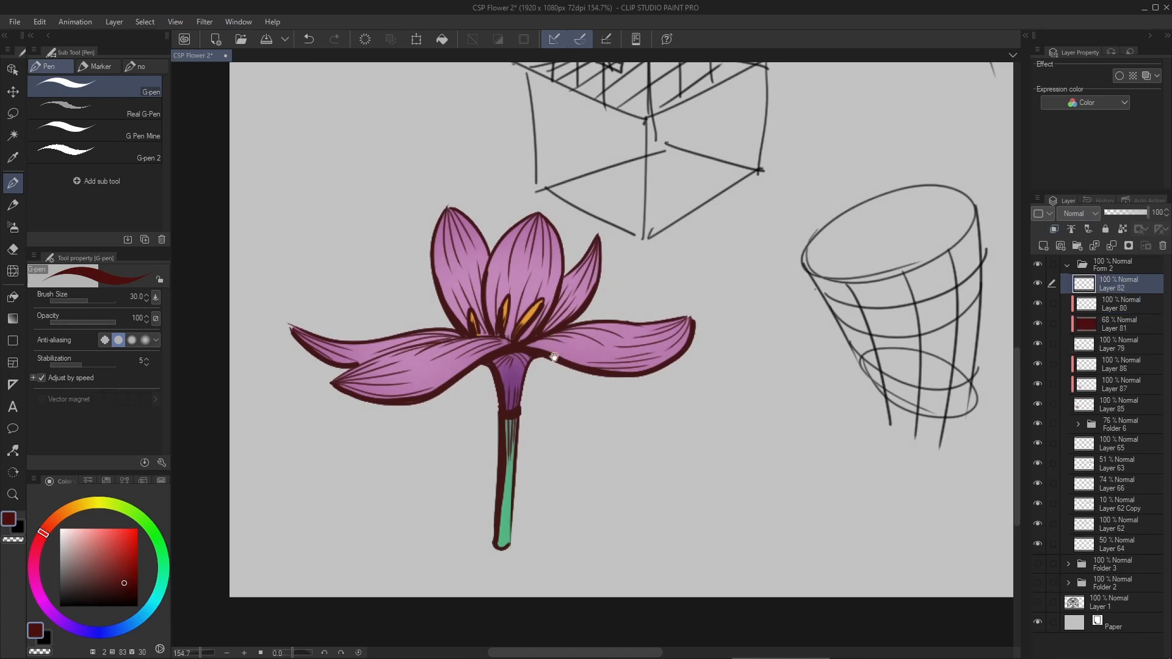
left_click_drag(555, 357, 547, 336)
scroll(535, 286, "up", 3)
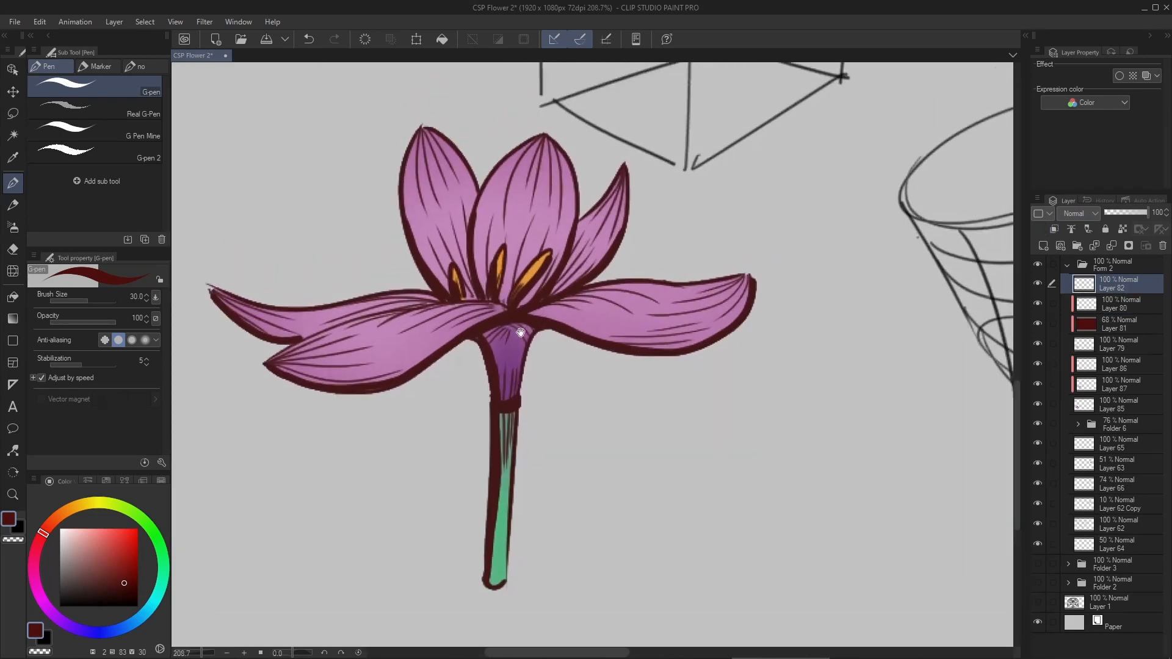
key("bracketleft")
key("bracketleft")
key("bracketleft")
key("bracketleft")
key("bracketleft")
key("bracketleft")
key("bracketleft")
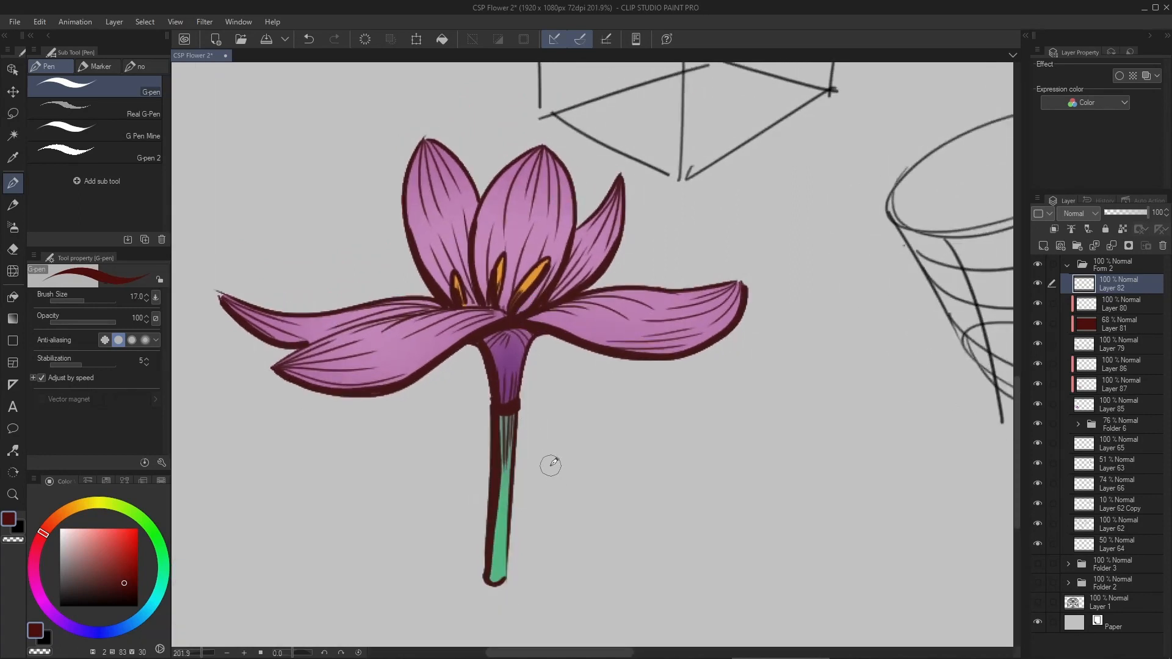
left_click_drag(522, 579, 528, 584)
key("ctrl+z")
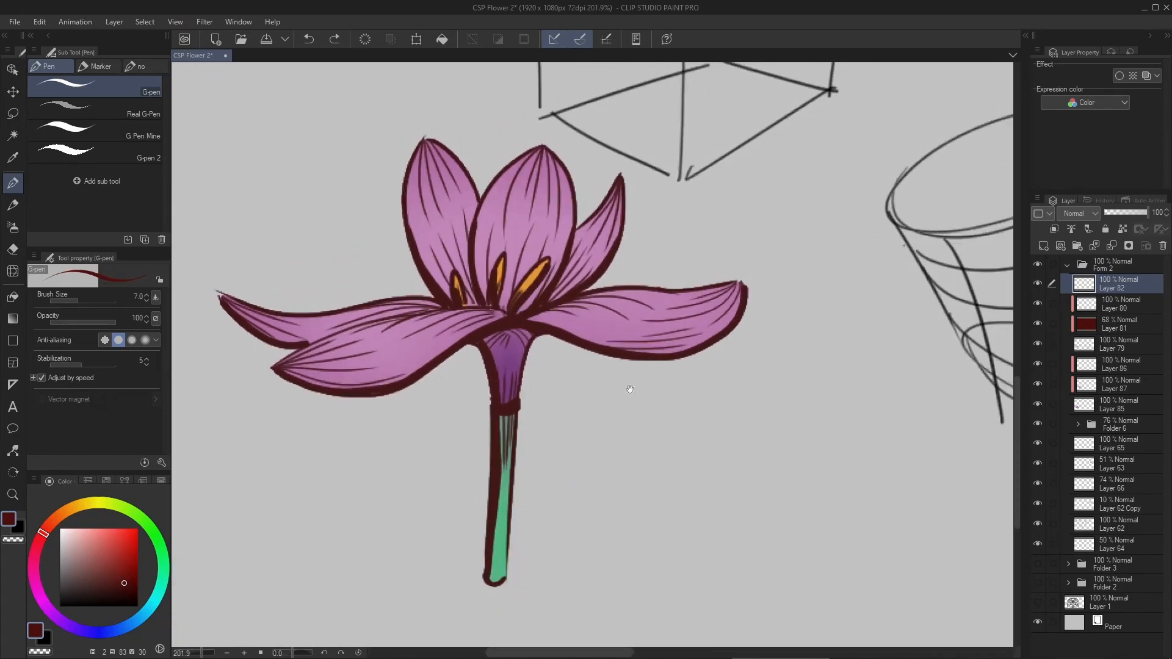
- Sketch pointed leaf outlines on both sides of the stem's base in dark red with the size 7 G-pen
left_click_drag(589, 474, 567, 440)
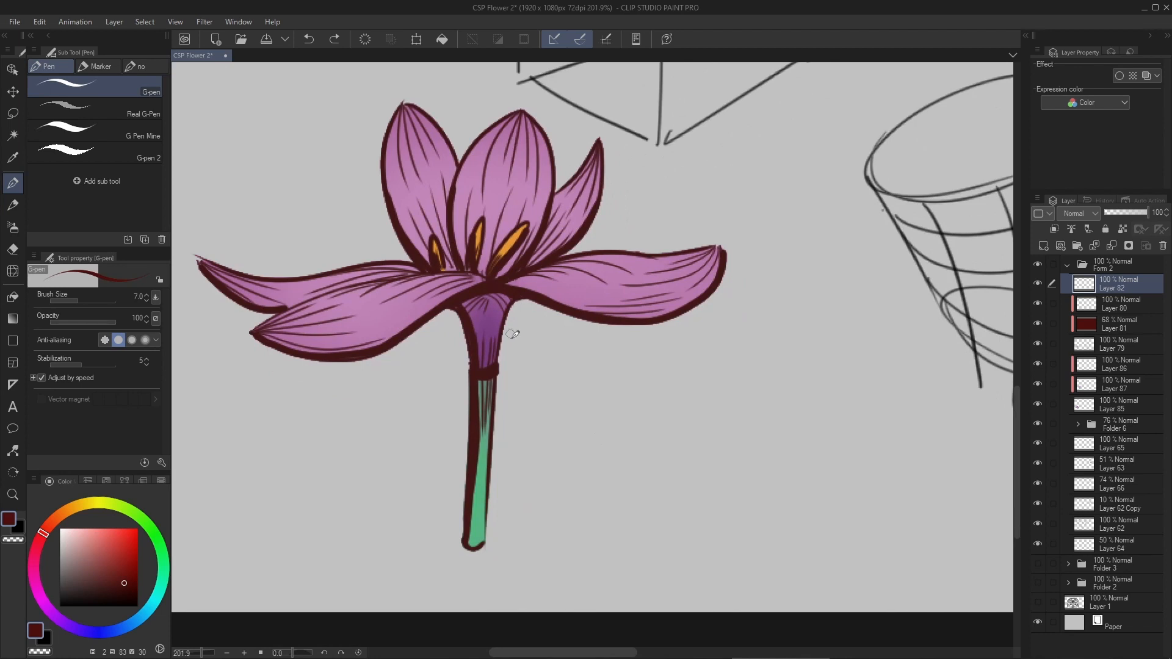
mouse_move(494, 548)
left_mouse_down()
mouse_move(547, 391)
mouse_move(498, 547)
mouse_move(552, 416)
mouse_move(511, 552)
mouse_move(637, 435)
left_mouse_up()
key("ctrl+z")
left_click_drag(637, 435, 541, 556)
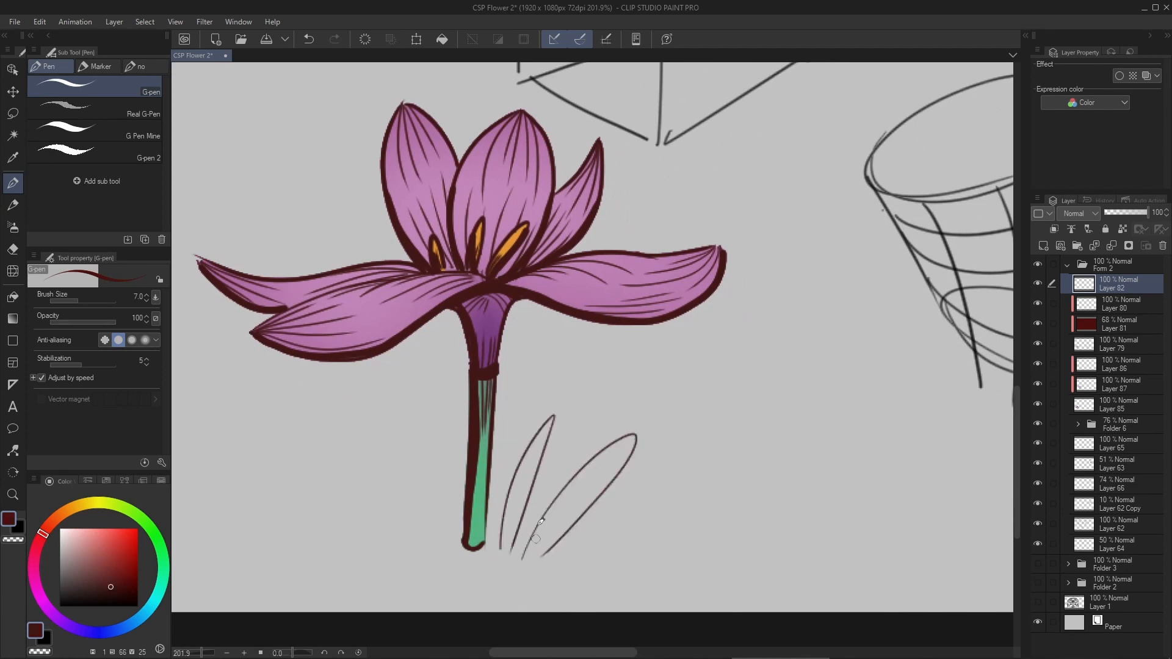
mouse_move(448, 532)
left_mouse_down()
mouse_move(416, 448)
mouse_move(447, 531)
mouse_move(439, 542)
left_mouse_up()
key("ctrl+z")
mouse_move(380, 499)
left_mouse_down()
mouse_move(445, 518)
mouse_move(453, 585)
mouse_move(487, 555)
mouse_move(484, 579)
mouse_move(434, 596)
left_mouse_up()
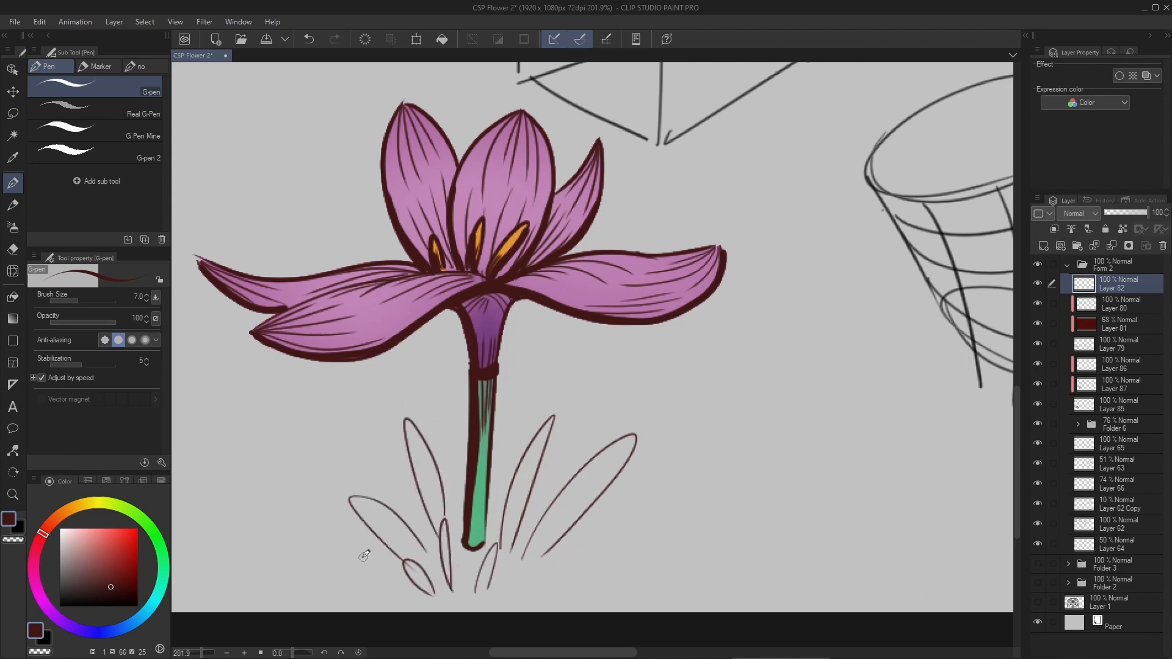
- Draw thin, slightly curved grass strokes to the left of the leaf outlines, undoing the strokes that miss
mouse_move(342, 589)
left_mouse_down()
mouse_move(256, 433)
mouse_move(316, 351)
left_mouse_up()
key("ctrl+z")
key("ctrl+z")
mouse_move(340, 571)
left_mouse_down()
mouse_move(301, 375)
mouse_move(311, 416)
left_mouse_up()
key("ctrl+z")
left_click_drag(324, 507, 363, 586)
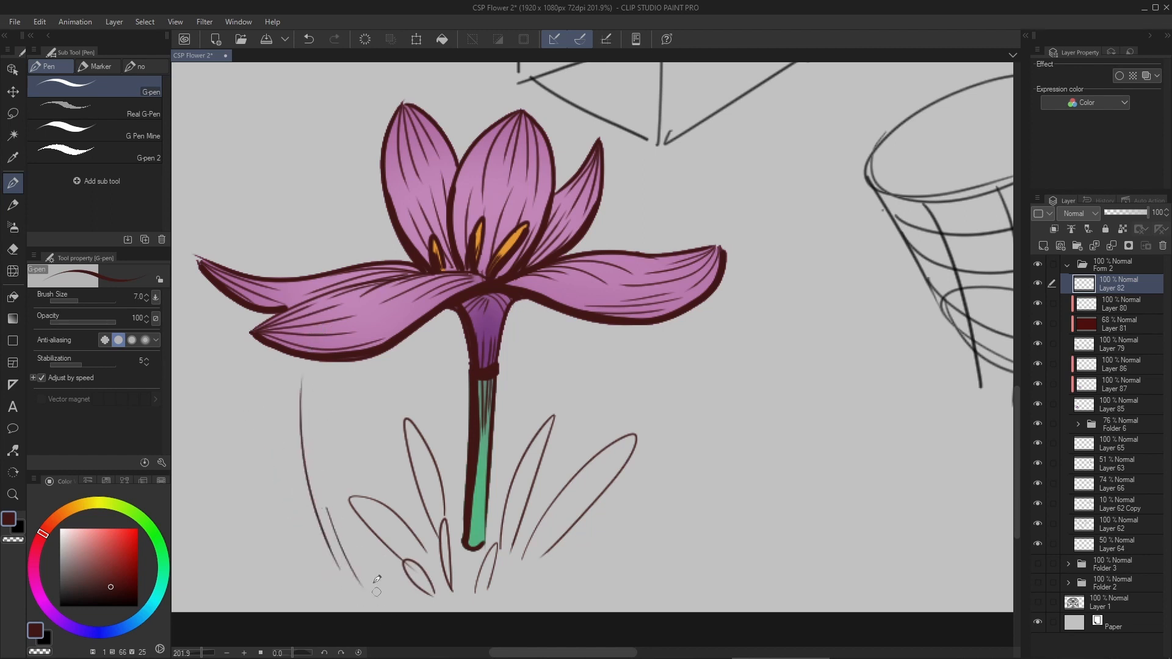
left_click_drag(271, 472, 324, 580)
left_click_drag(285, 491, 334, 579)
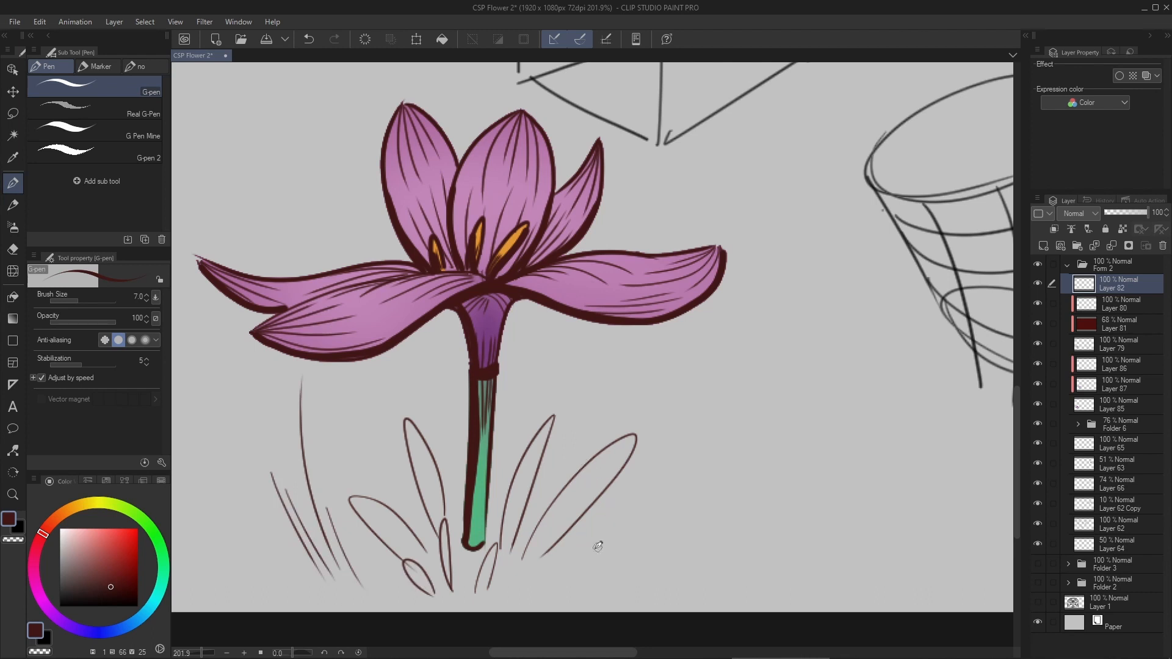
- Draw thin slanted grass strokes to the right of the leaf outlines
mouse_move(580, 558)
left_mouse_down()
mouse_move(673, 445)
mouse_move(661, 474)
left_mouse_up()
mouse_move(653, 525)
left_mouse_down()
mouse_move(722, 426)
mouse_move(726, 444)
left_mouse_up()
left_click_drag(646, 547, 709, 503)
left_click_drag(656, 546, 715, 506)
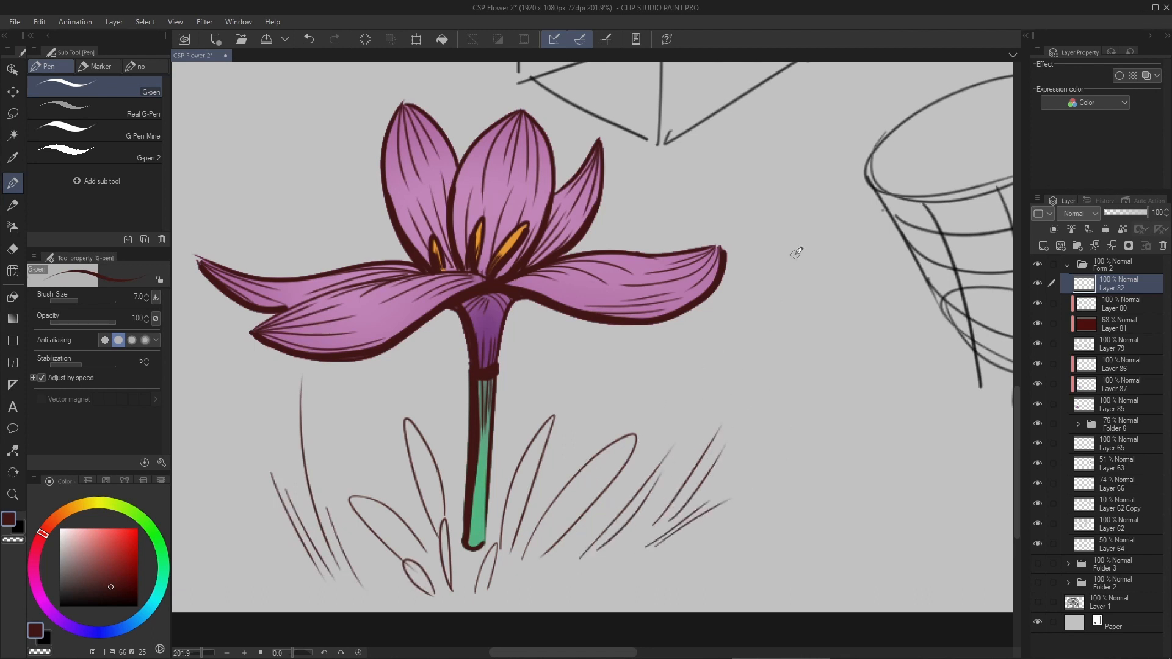
- Add a new layer directly below the grass line layer and sample the stem's green (H 148, S 54, V 71)
key("ctrl+shift+n")
left_click_drag(1116, 290, 1119, 307)
left_click_drag(517, 454, 539, 410)
left_click(507, 474, "alt")
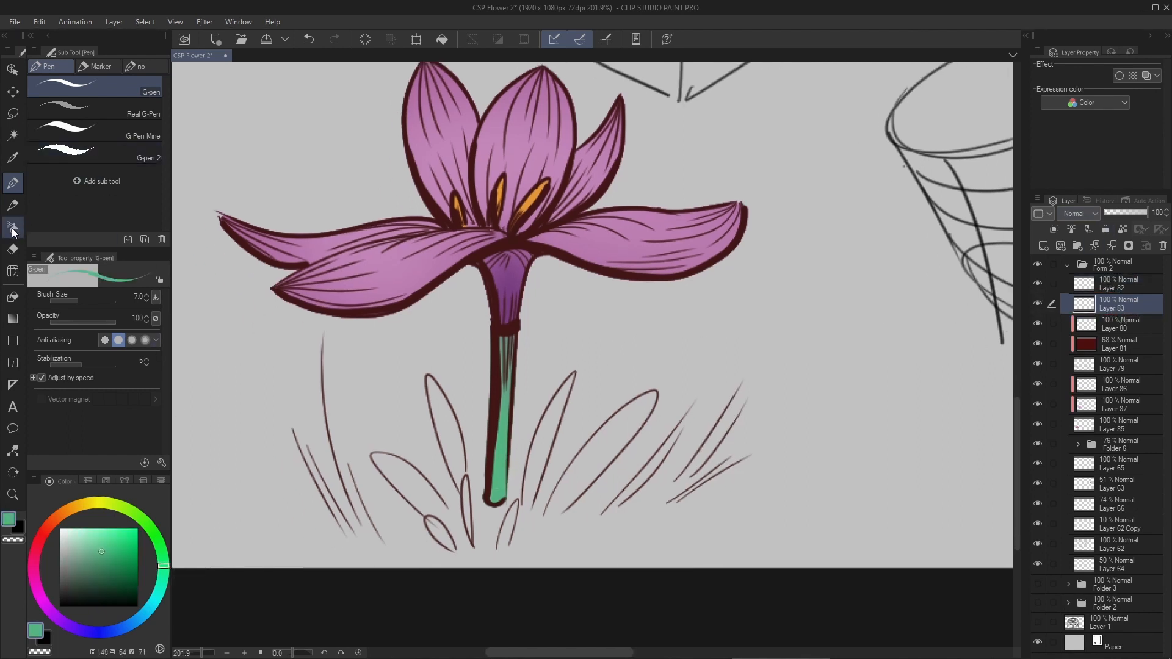
- Move the new layer below Layer 85 and paint a soft green patch behind the grass with the Soft brush at size 150
left_click(12, 229)
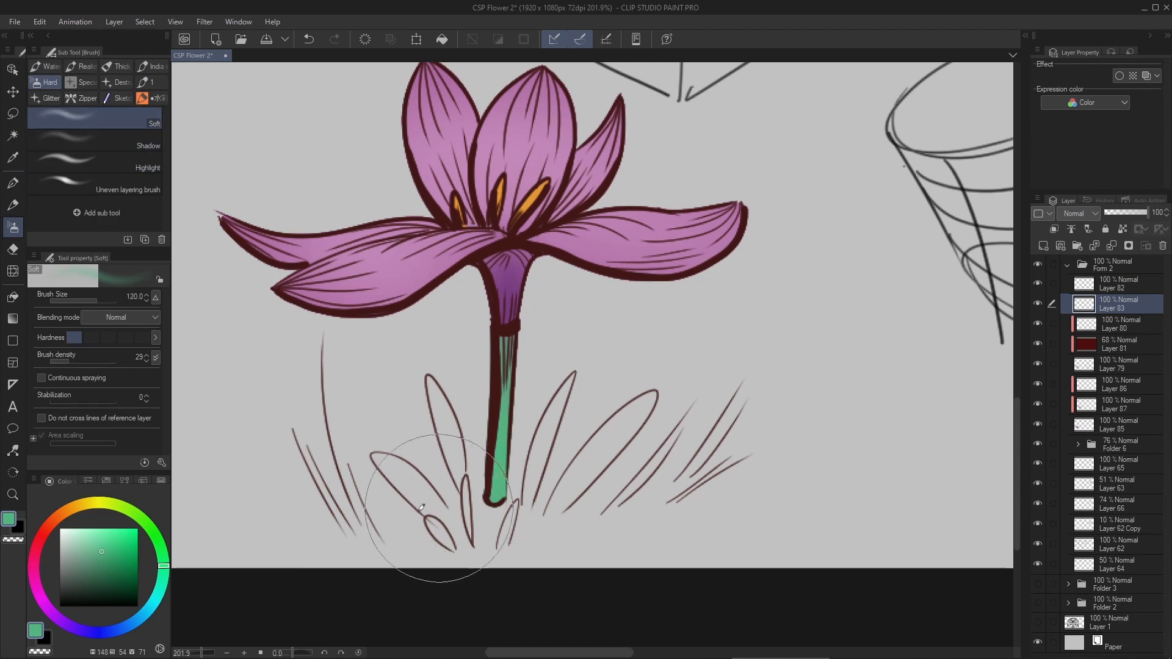
key("]")
left_click_drag(402, 522, 662, 500)
key("ctrl+z")
left_click_drag(1090, 309, 1115, 426)
mouse_move(604, 519)
left_mouse_down()
mouse_move(513, 486)
mouse_move(656, 516)
mouse_move(366, 497)
mouse_move(418, 524)
mouse_move(628, 484)
mouse_move(591, 443)
mouse_move(636, 500)
mouse_move(525, 538)
mouse_move(516, 534)
mouse_move(563, 497)
mouse_move(489, 525)
mouse_move(366, 464)
mouse_move(552, 538)
mouse_move(670, 424)
mouse_move(546, 550)
mouse_move(511, 513)
left_mouse_up()
mouse_move(568, 358)
left_mouse_down()
mouse_move(513, 394)
mouse_move(554, 383)
mouse_move(632, 324)
left_mouse_up()
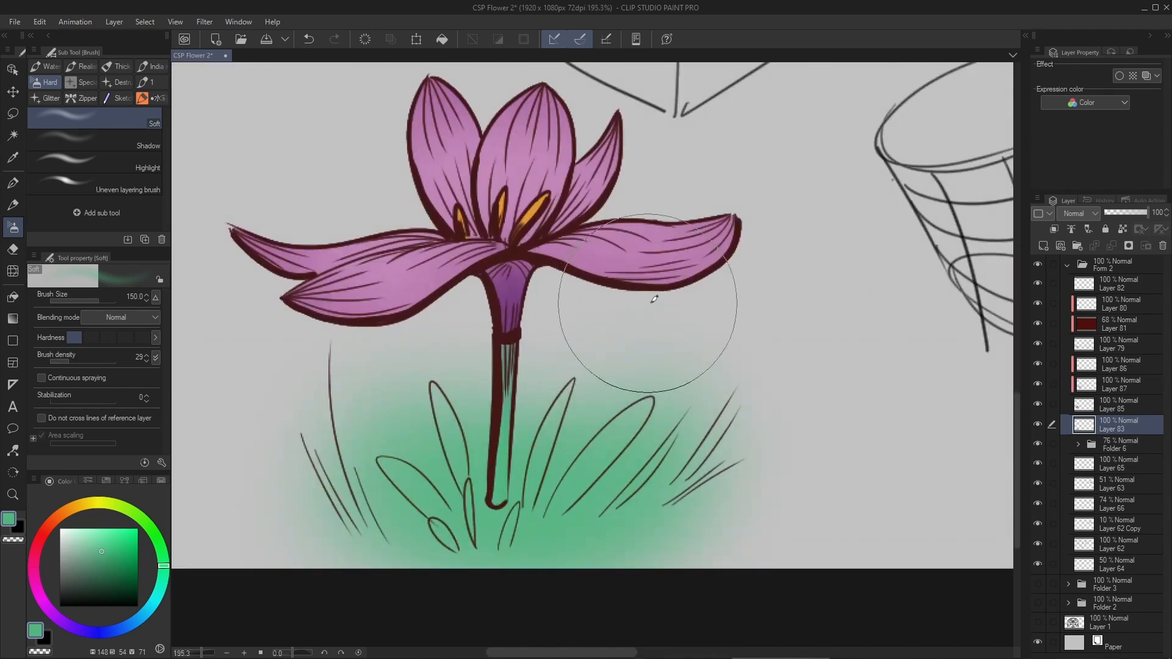
- Add a layer above the green patch and fill the first leaf right of the stem in dark green (H 163, S 58, V 44) with Darker pencil 2
key("ctrl+shift+n")
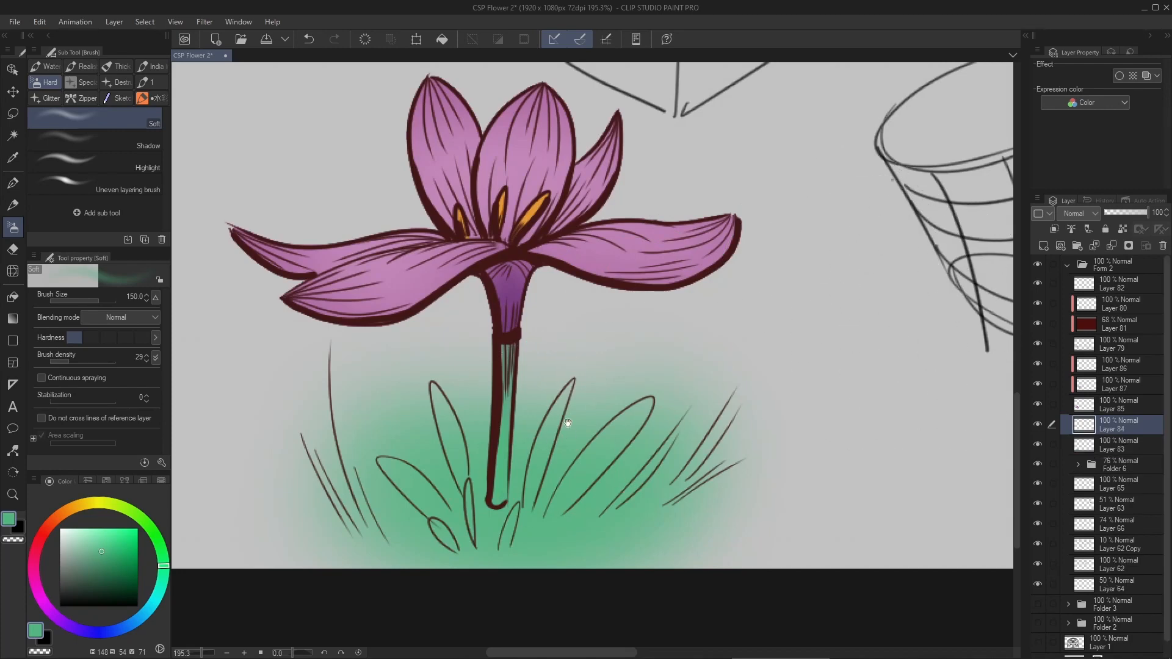
left_click(105, 573)
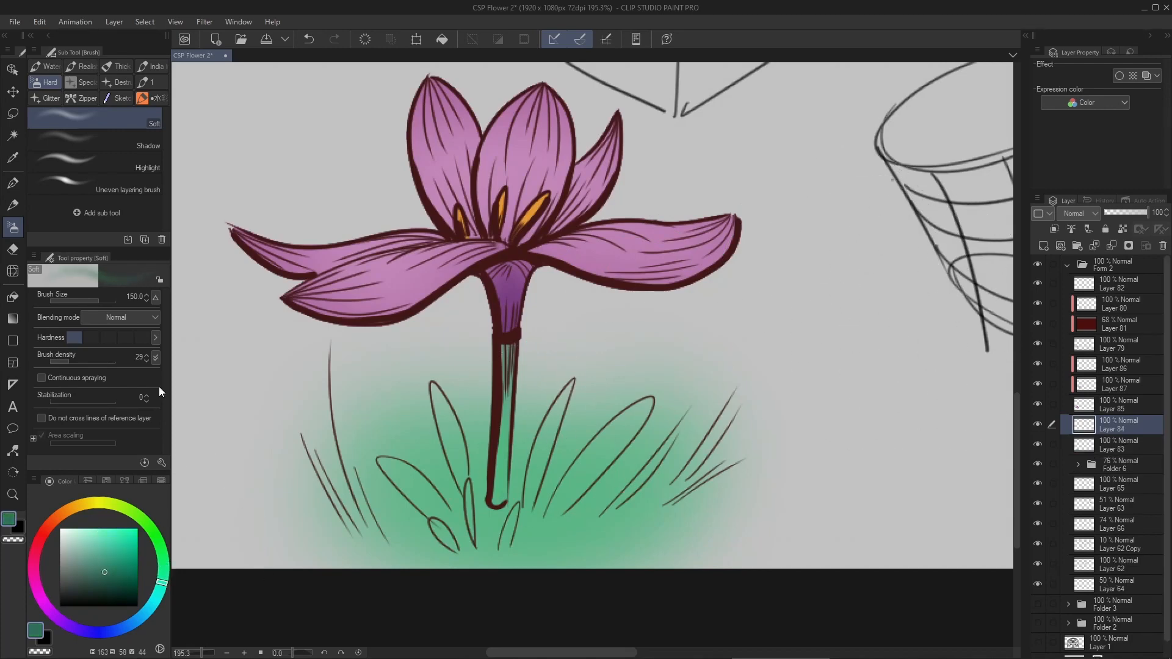
left_click(13, 183)
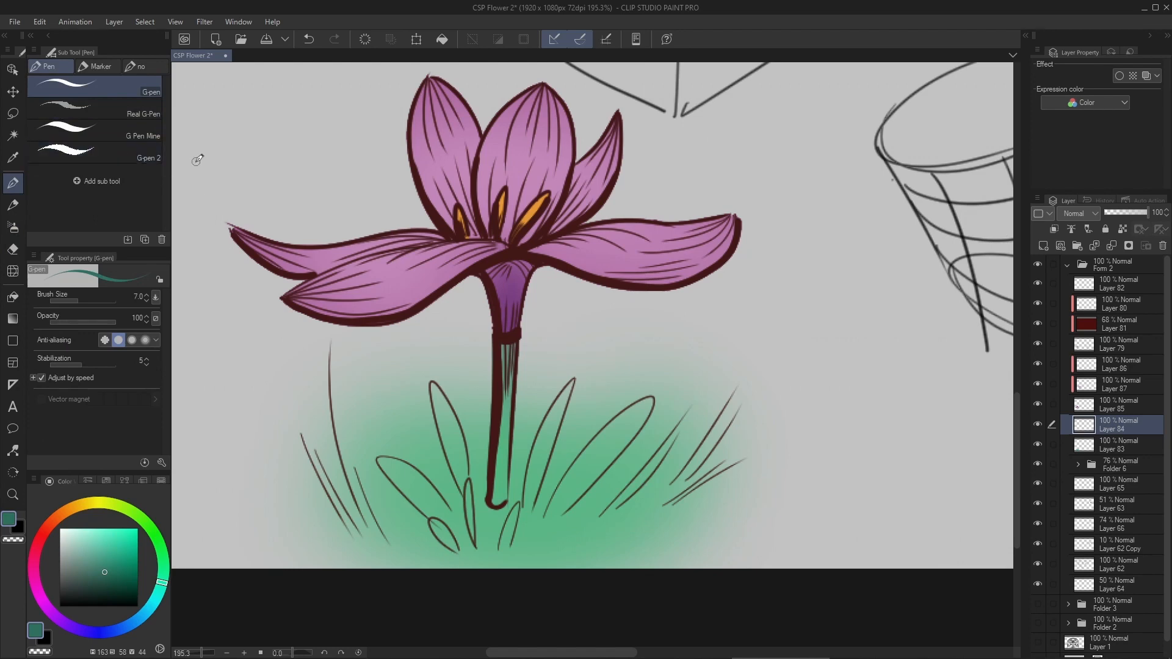
key("p")
mouse_move(567, 389)
left_mouse_down()
mouse_move(577, 303)
mouse_move(544, 383)
mouse_move(583, 284)
mouse_move(535, 422)
mouse_move(552, 342)
left_mouse_up()
scroll(570, 337, "up", 3)
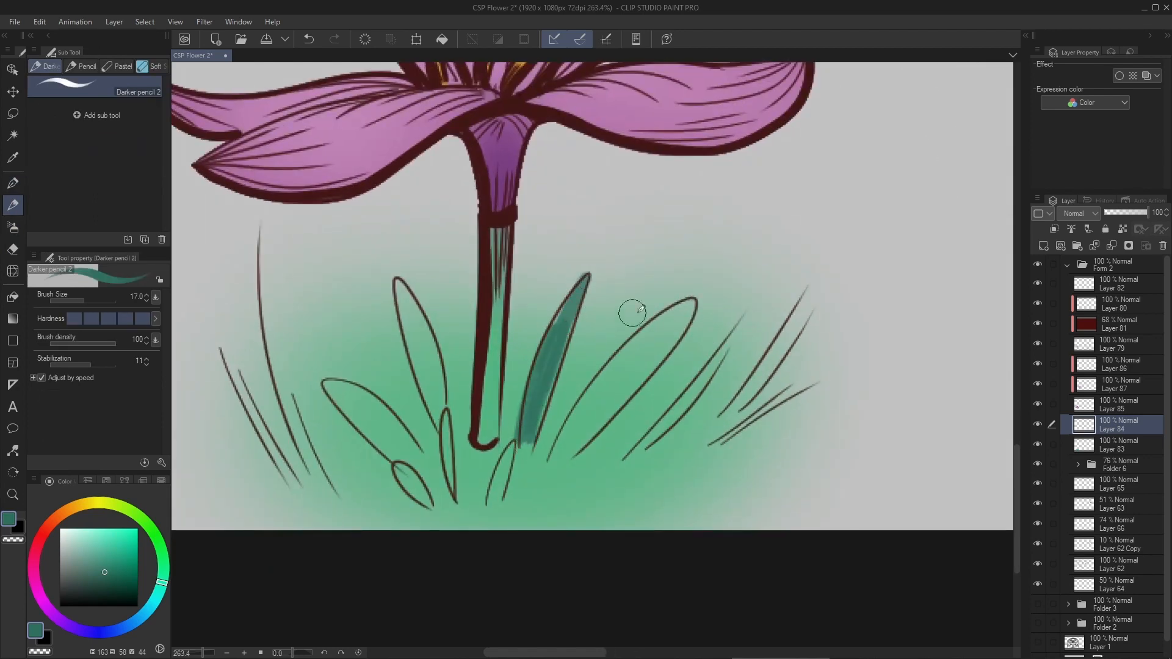
- Fill the remaining leaves and grass blades right of the stem with dark green using the size 17 Darker pencil 2
mouse_move(563, 439)
left_mouse_down()
mouse_move(657, 324)
mouse_move(560, 453)
mouse_move(683, 321)
mouse_move(641, 347)
left_mouse_up()
left_click_drag(708, 371, 671, 408)
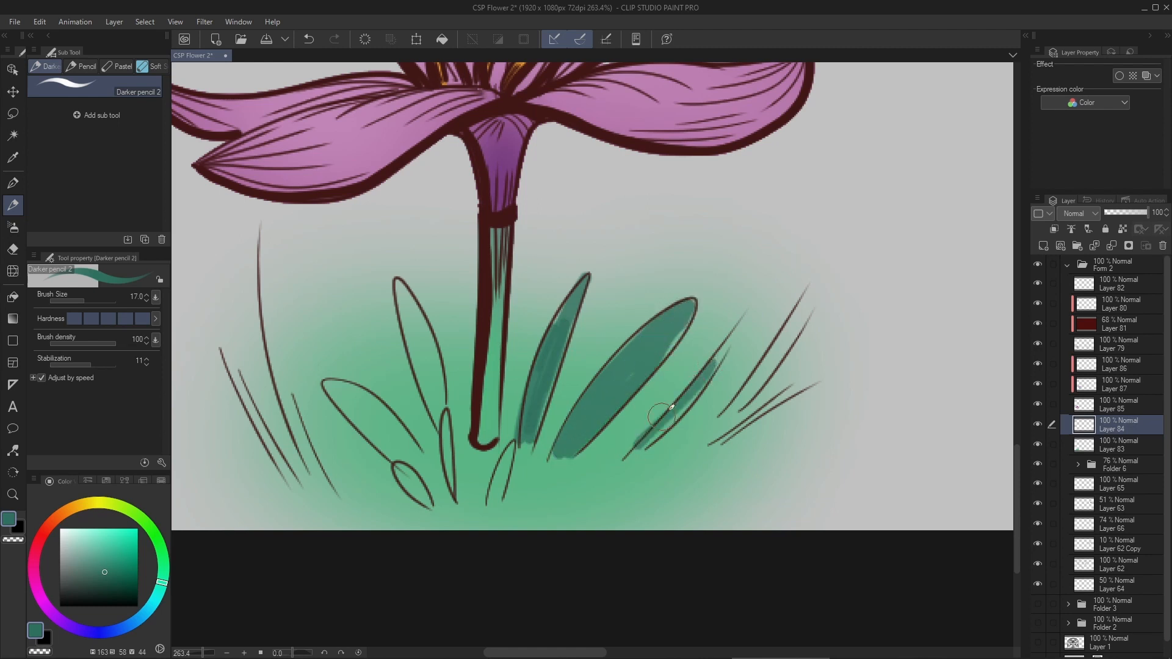
mouse_move(792, 327)
left_mouse_down()
mouse_move(740, 400)
mouse_move(739, 432)
left_mouse_up()
left_click_drag(512, 448, 492, 501)
- Fill the leaves left of the stem with dark green and soften their lower ends with the Soft eraser
left_click_drag(447, 424, 446, 482)
left_click_drag(400, 282, 435, 406)
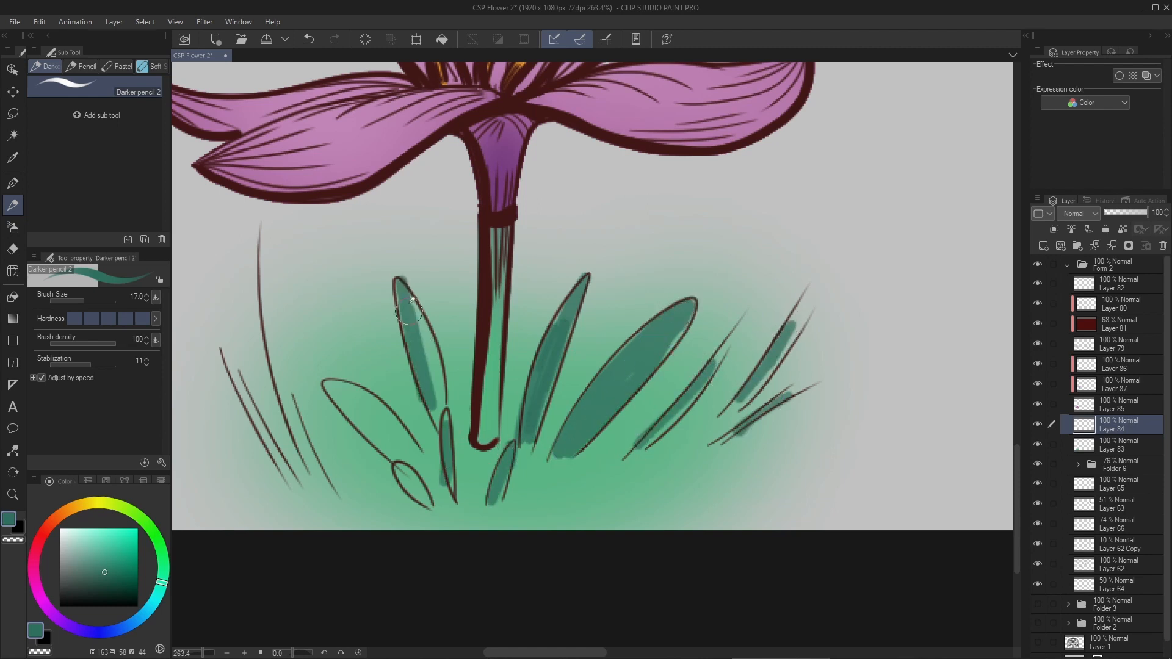
left_click_drag(418, 309, 437, 406)
left_click_drag(331, 388, 402, 441)
scroll(529, 351, "down", 2)
key("e")
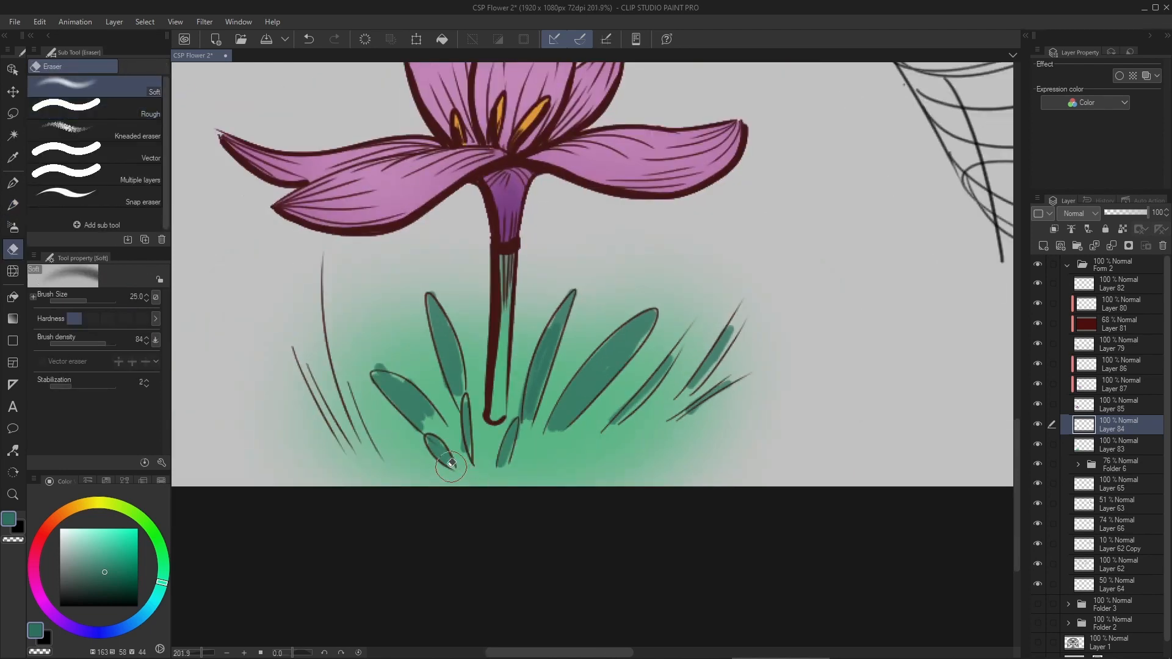
scroll(586, 378, "down", 3)
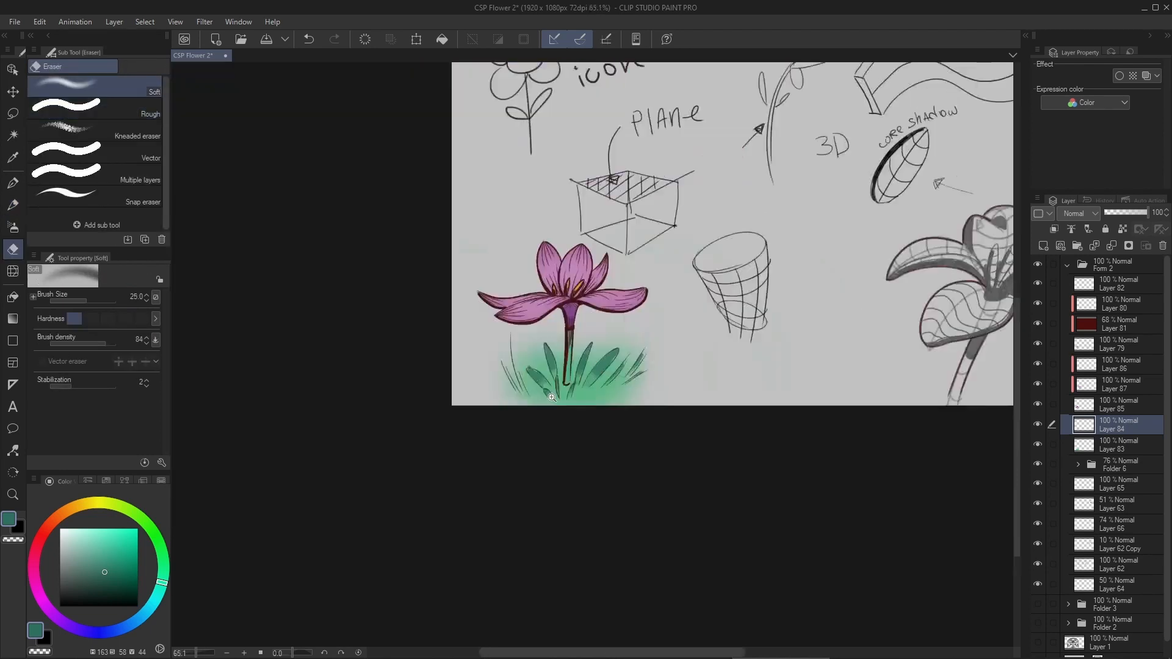
- Check the flower color on Layer 85 by hiding and showing it, and add a new clipped layer placed above Layer 87
left_click(1092, 404)
left_click(1038, 405)
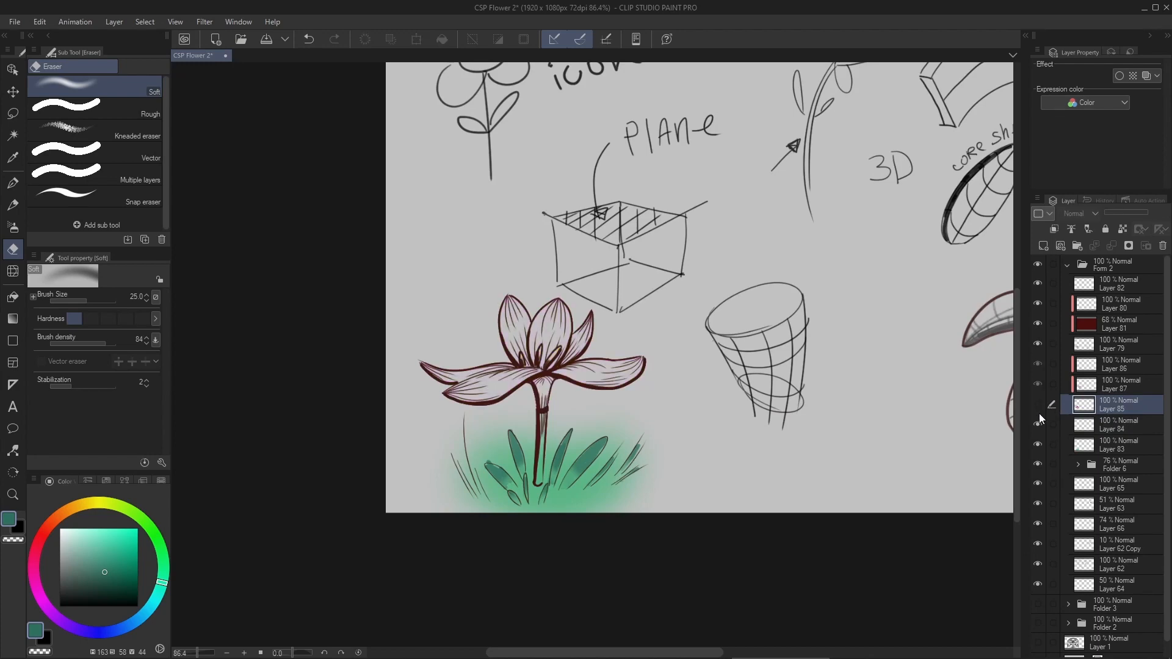
left_click(1038, 405)
key("ctrl+shift+n")
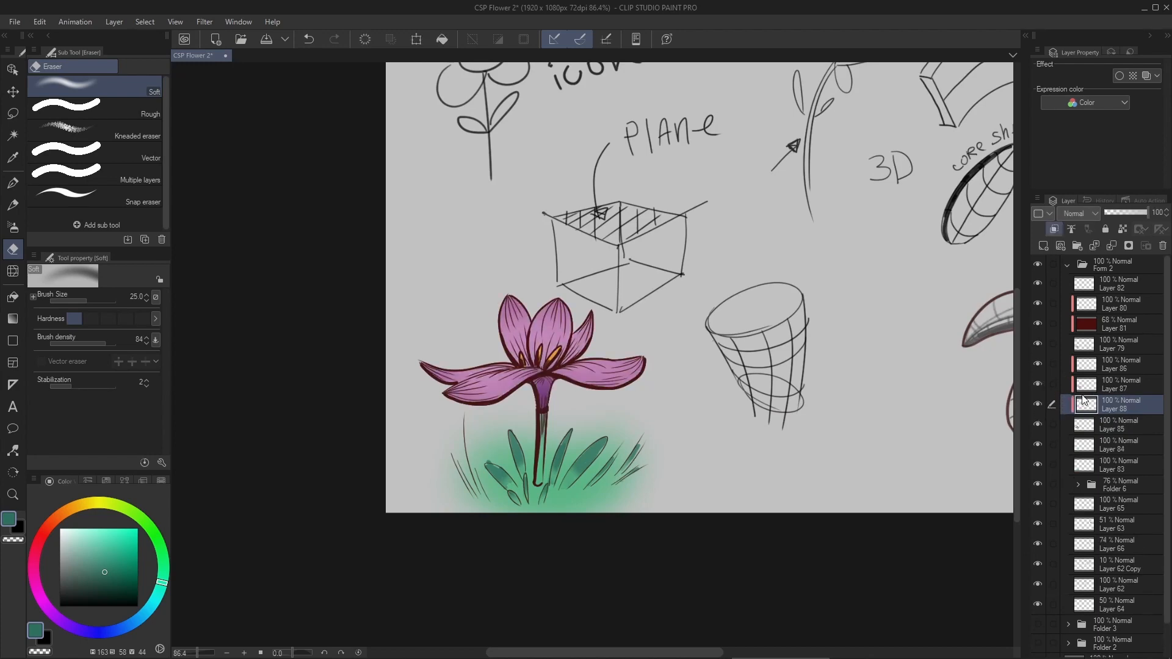
left_click_drag(1084, 408, 1086, 383)
- Choose pale pink (H 318, S 12, V 90), enlarge the G-pen to size 15 and move the highlight layer below Layer 87
scroll(544, 332, "up", 4)
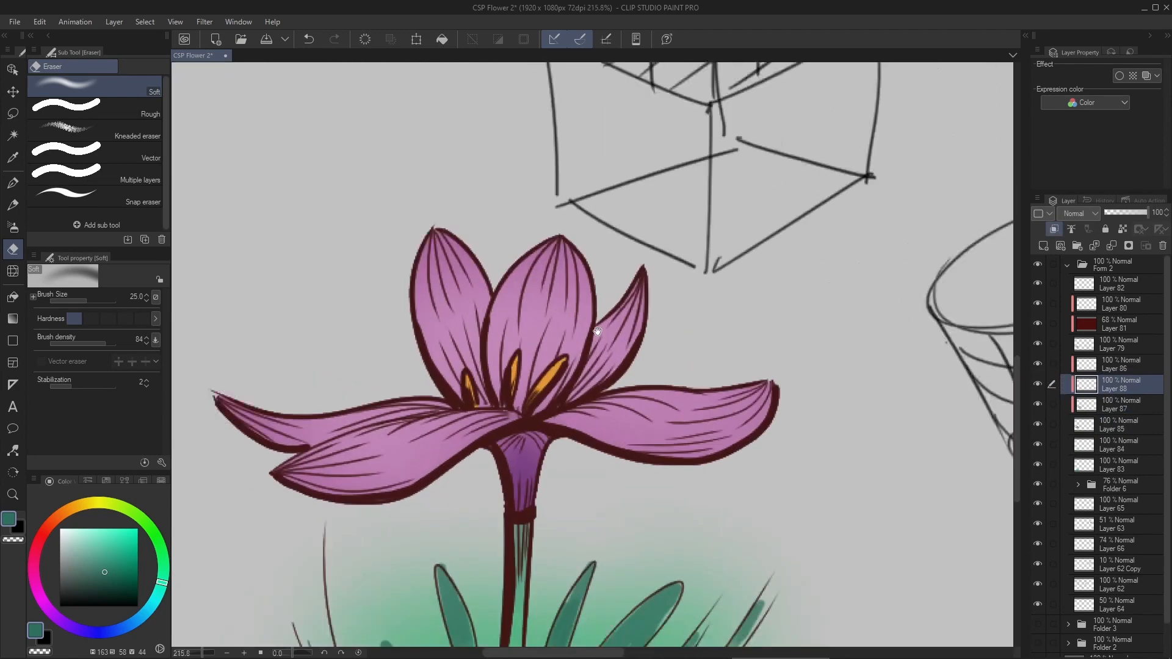
left_click(518, 307, "alt")
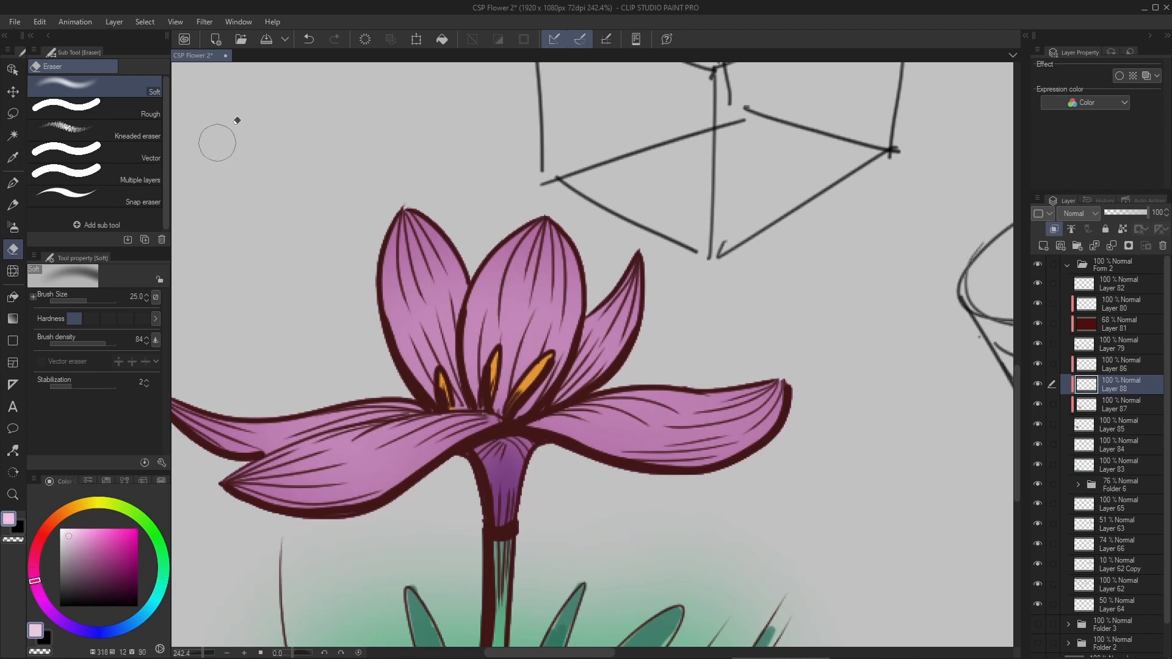
key("p")
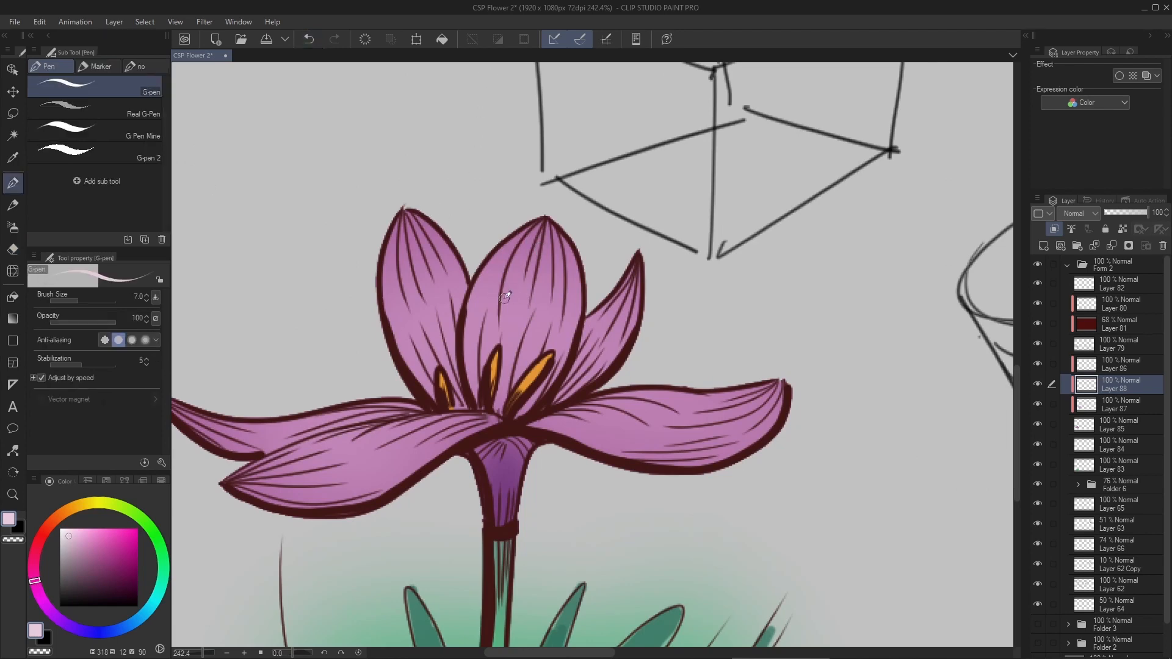
key("ctrl+[")
key("]")
key("]")
key("]")
key("]")
key("]")
key("]")
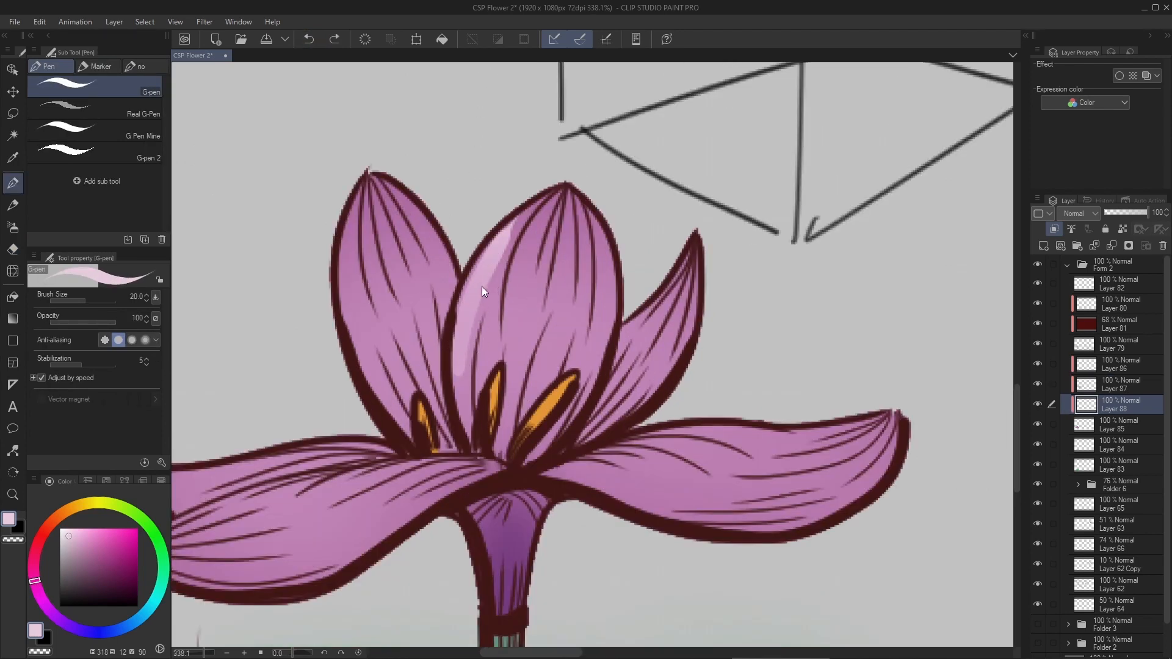
- Paint pale pink highlight strokes on the center petal and the small upright petal beside it with the G-pen at size 20
key("ctrl+z")
mouse_move(466, 372)
left_mouse_down()
mouse_move(505, 235)
mouse_move(505, 269)
mouse_move(519, 245)
left_mouse_up()
key("ctrl+z")
key("ctrl+z")
mouse_move(463, 373)
left_mouse_down()
mouse_move(502, 243)
mouse_move(483, 354)
left_mouse_up()
left_click_drag(519, 256, 500, 349)
mouse_move(541, 235)
left_mouse_down()
mouse_move(511, 370)
mouse_move(537, 363)
left_mouse_up()
mouse_move(574, 266)
left_mouse_down()
mouse_move(551, 365)
mouse_move(571, 366)
left_mouse_up()
left_click_drag(607, 295, 586, 373)
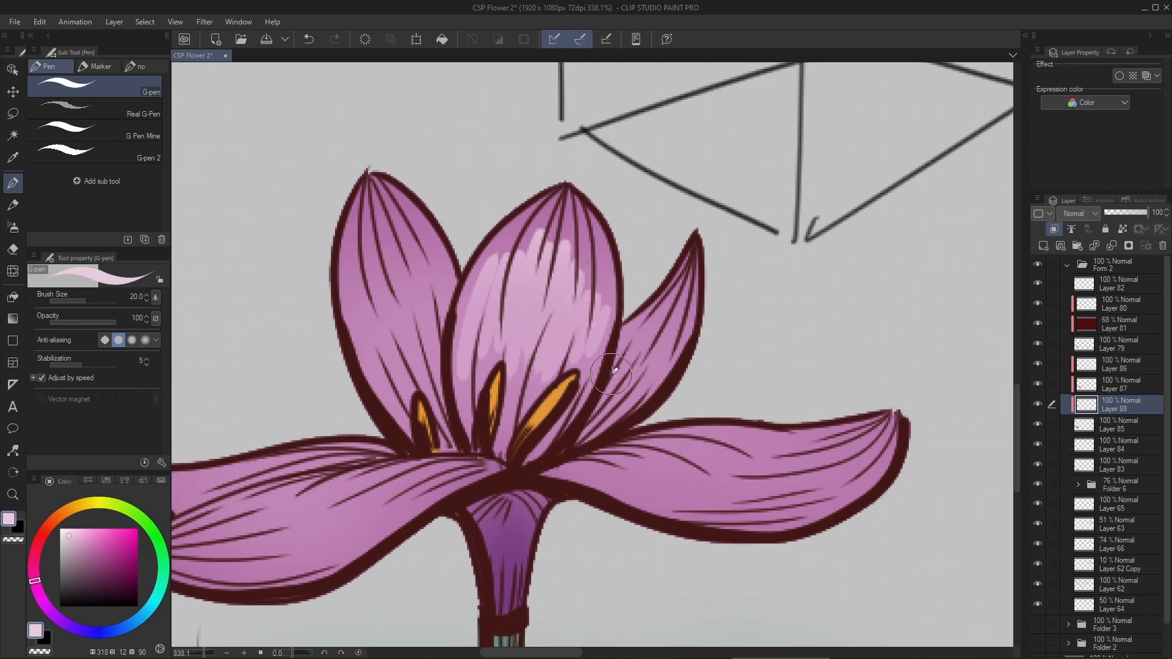
left_click_drag(655, 330, 615, 397)
mouse_move(677, 310)
left_mouse_down()
mouse_move(628, 400)
mouse_move(660, 364)
left_mouse_up()
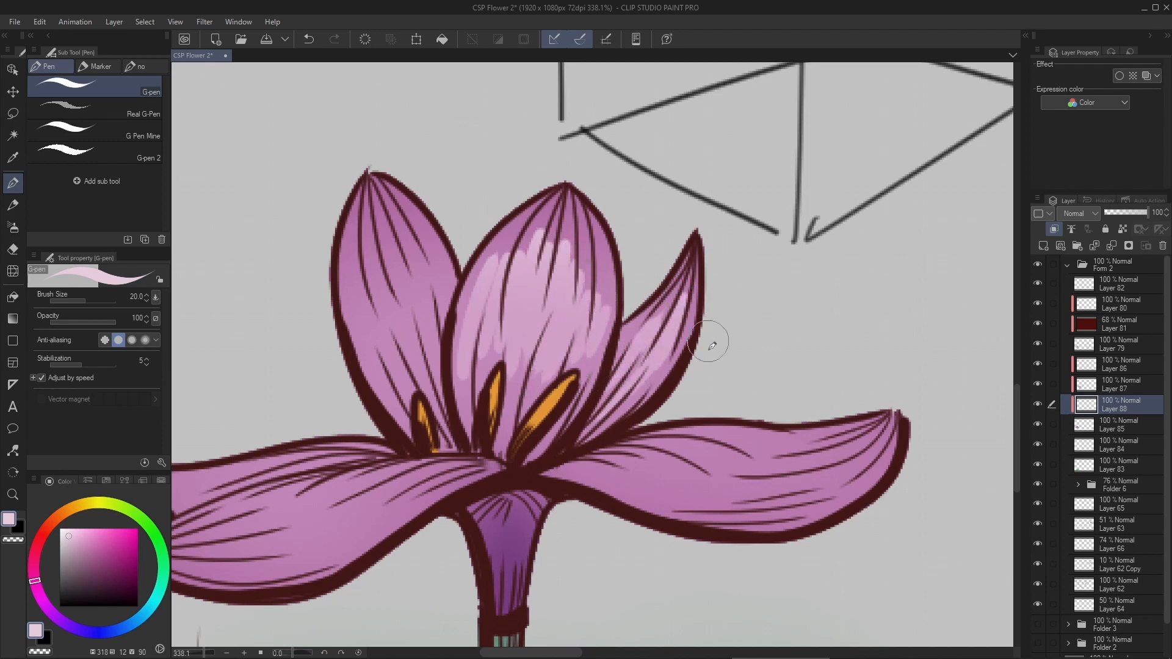
left_click_drag(695, 444, 563, 369)
left_click_drag(472, 388, 624, 431)
key("ctrl+z")
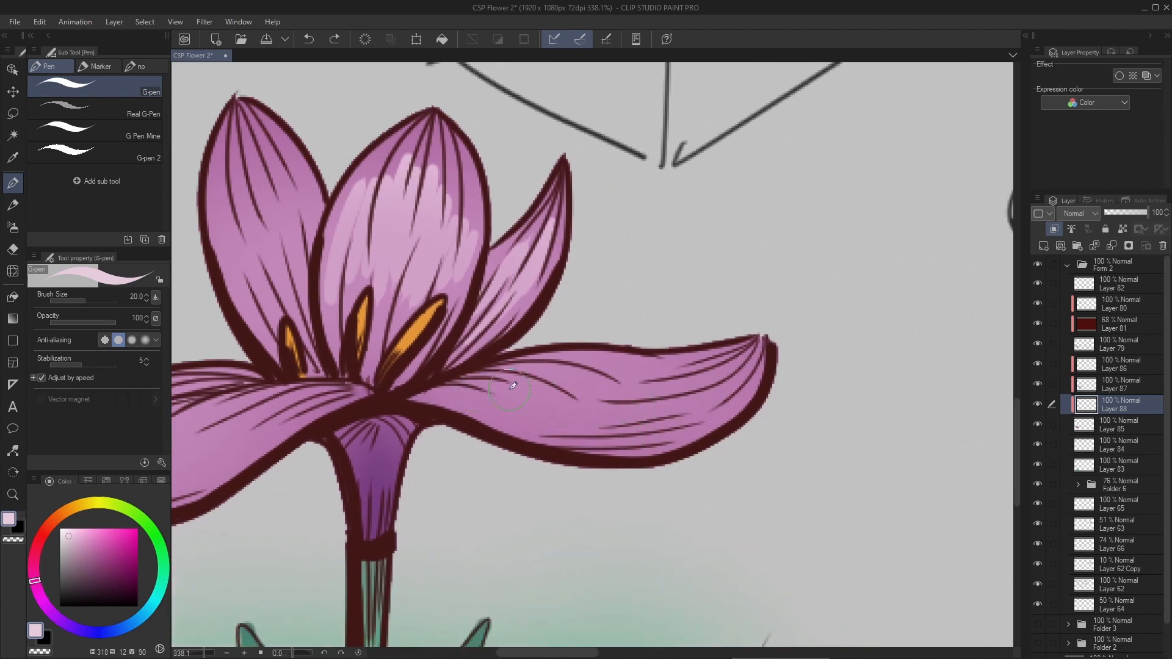
left_click_drag(471, 383, 645, 420)
left_click_drag(513, 381, 654, 404)
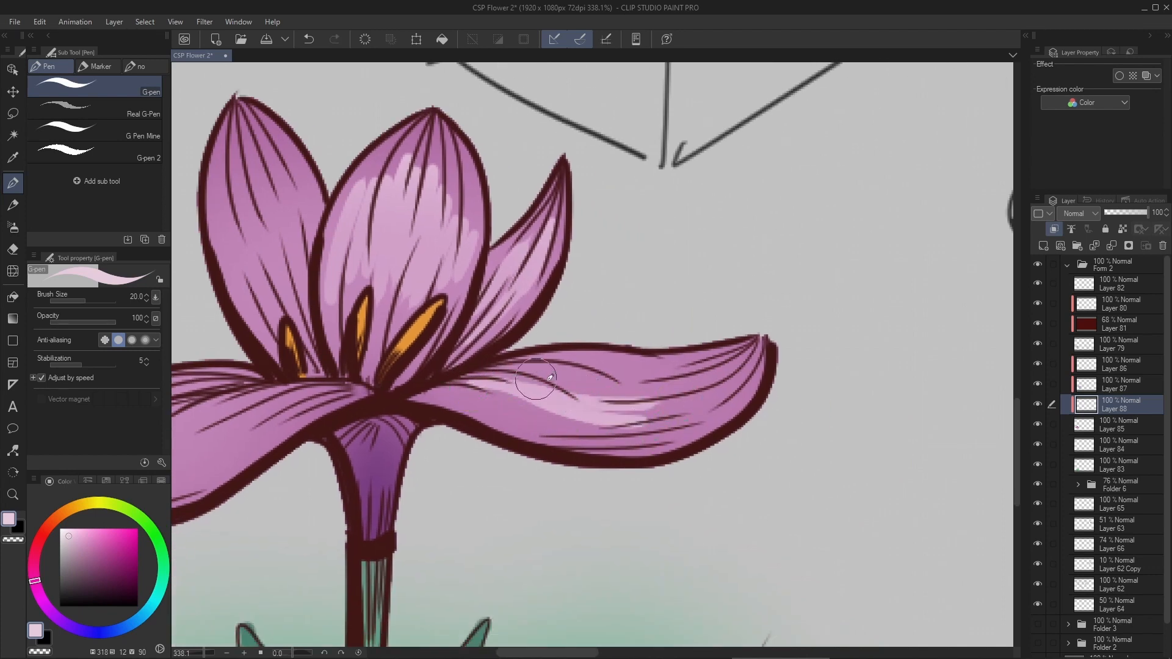
left_click_drag(537, 378, 696, 395)
key("ctrl+z")
key("ctrl+z")
key("ctrl+z")
- Paint pale pink highlight strokes along the middle of the right horizontal petal, following its curve
mouse_move(480, 396)
left_mouse_down()
mouse_move(510, 416)
mouse_move(657, 431)
left_mouse_up()
key("ctrl+z")
mouse_move(519, 398)
left_mouse_down()
mouse_move(671, 411)
mouse_move(660, 416)
left_mouse_up()
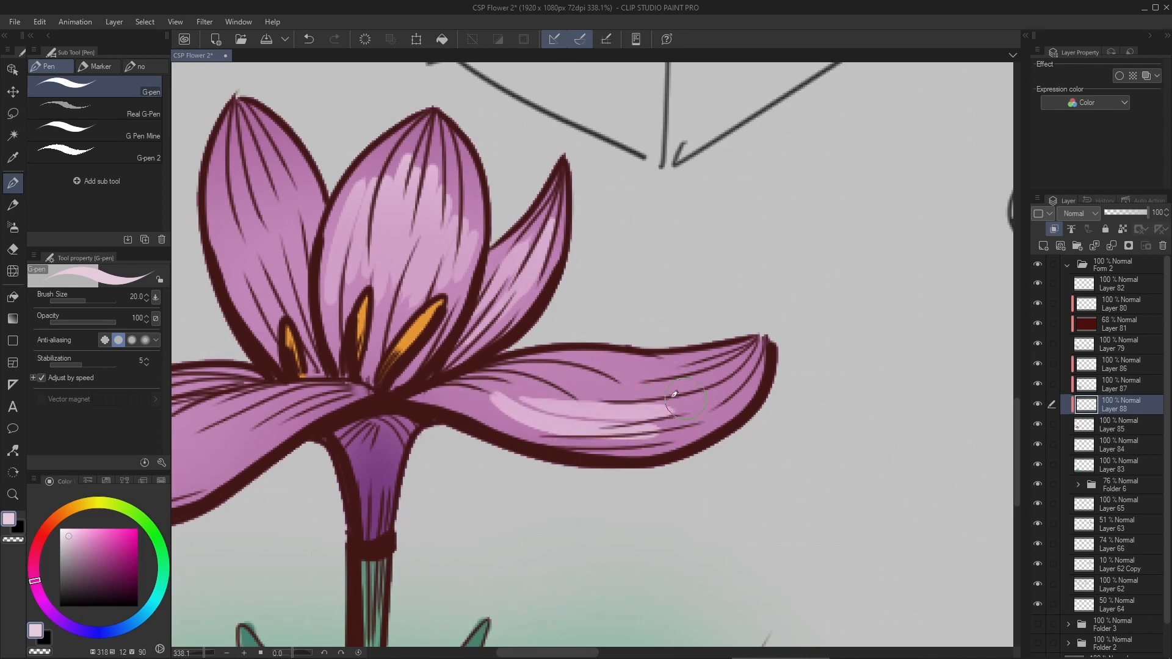
mouse_move(553, 403)
left_mouse_down()
mouse_move(665, 397)
mouse_move(674, 381)
left_mouse_up()
left_click_drag(597, 380, 699, 371)
- Paint pale pink highlight strokes along the large left horizontal petal, following its curve
mouse_move(320, 418)
left_mouse_down()
mouse_move(480, 388)
mouse_move(380, 396)
left_mouse_up()
left_click_drag(300, 402, 427, 367)
mouse_move(339, 409)
left_mouse_down()
mouse_move(453, 353)
mouse_move(465, 366)
left_mouse_up()
left_click_drag(382, 421, 492, 374)
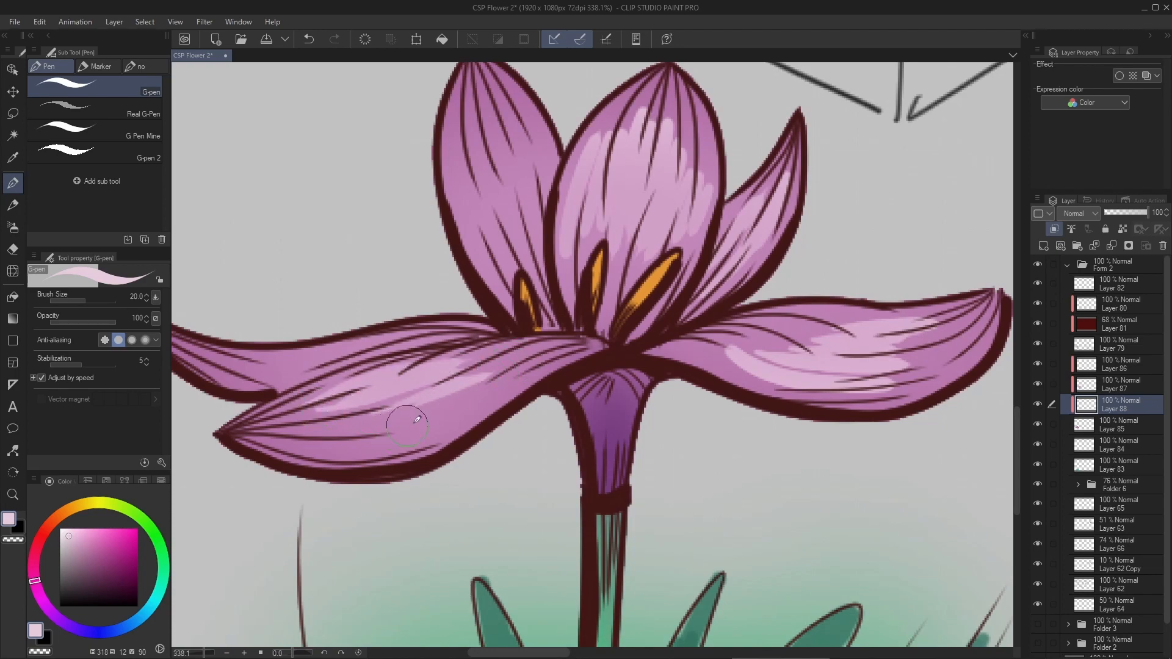
left_click_drag(391, 426, 538, 382)
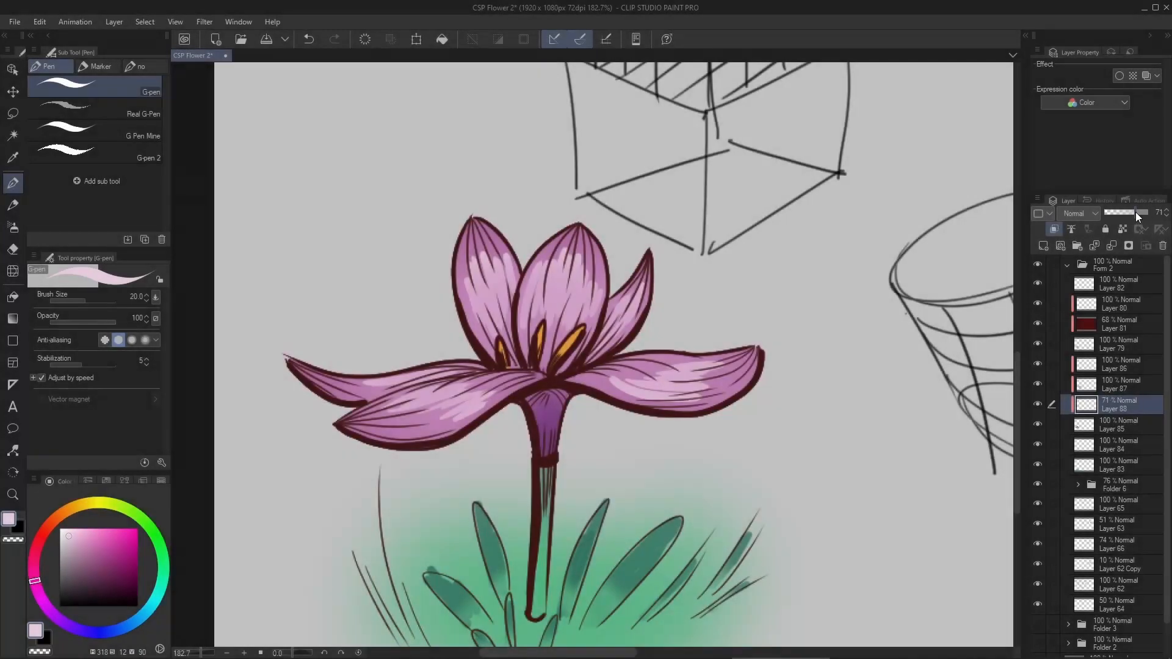
- Soften the petal highlights on Layer 88 with a Gaussian blur of strength 4.43, leaving the layer at 100% opacity
mouse_move(1136, 212)
left_mouse_down()
mouse_move(1126, 210)
mouse_move(1149, 211)
left_mouse_up()
left_click(205, 22)
mouse_move(235, 38)
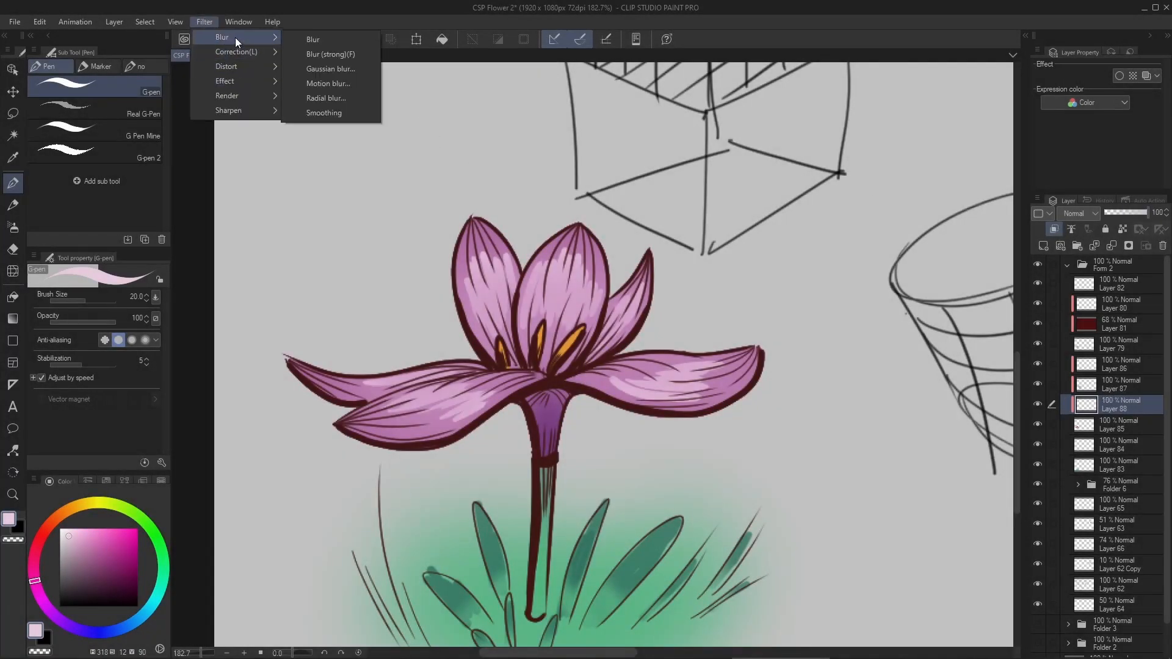
left_click(305, 69)
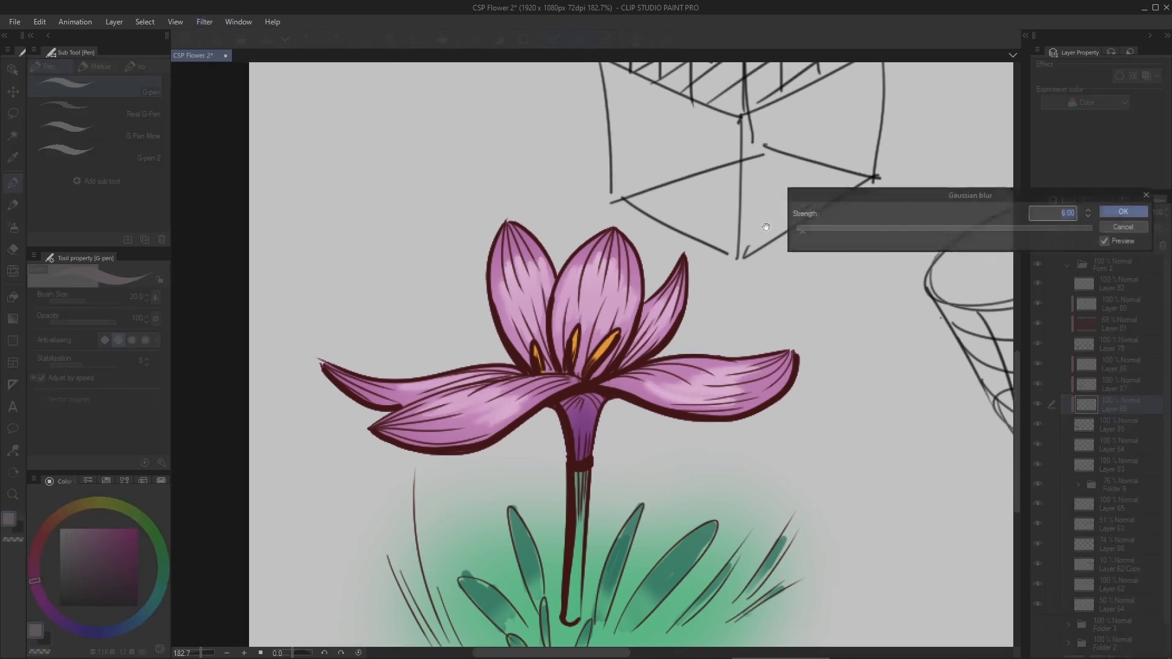
left_click_drag(803, 238, 800, 233)
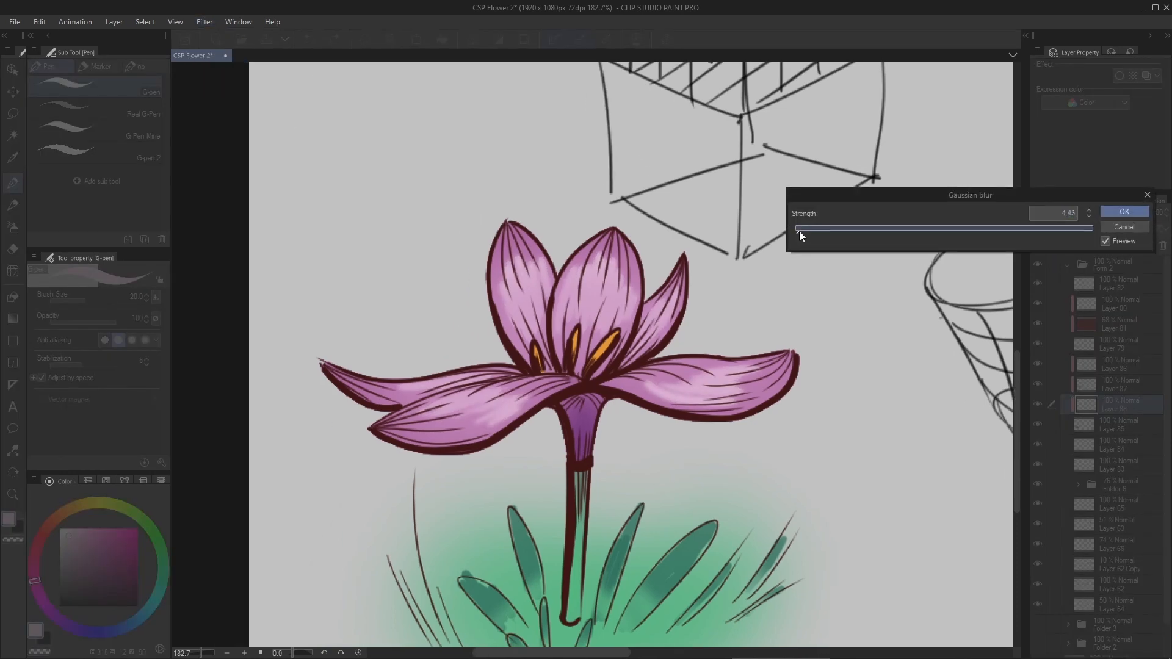
left_click(1118, 212)
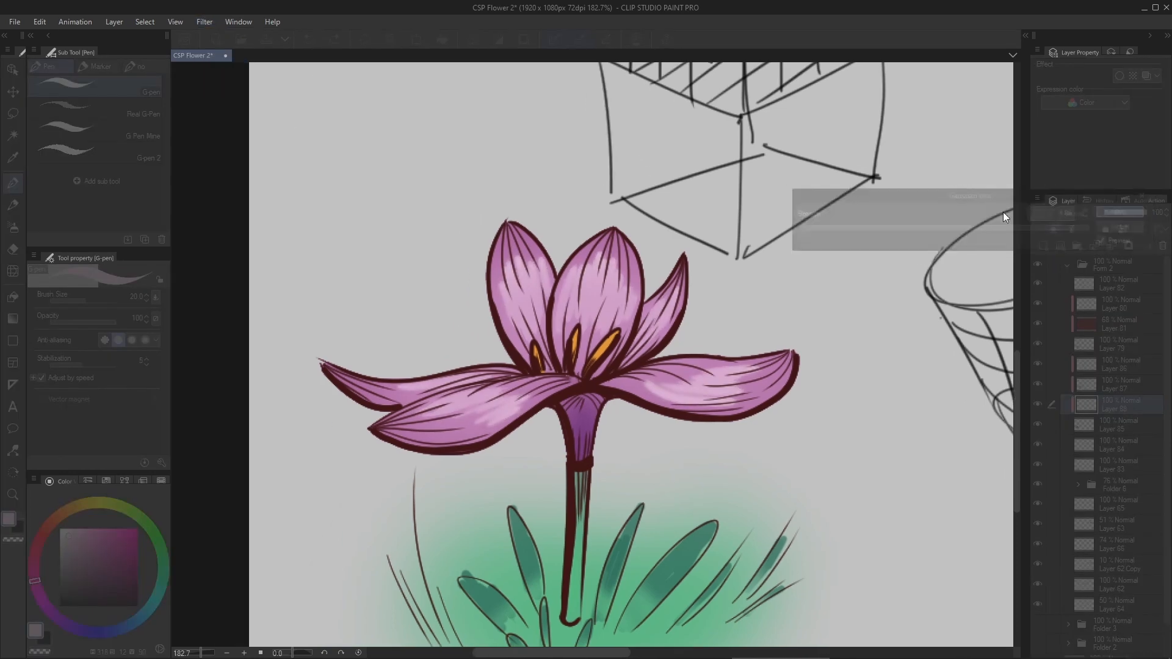
- Set the flower's line art on Layer 79 to Multiply blending at 63% opacity
left_click_drag(1003, 211, 900, 207)
left_click(1101, 288)
left_click(1091, 302)
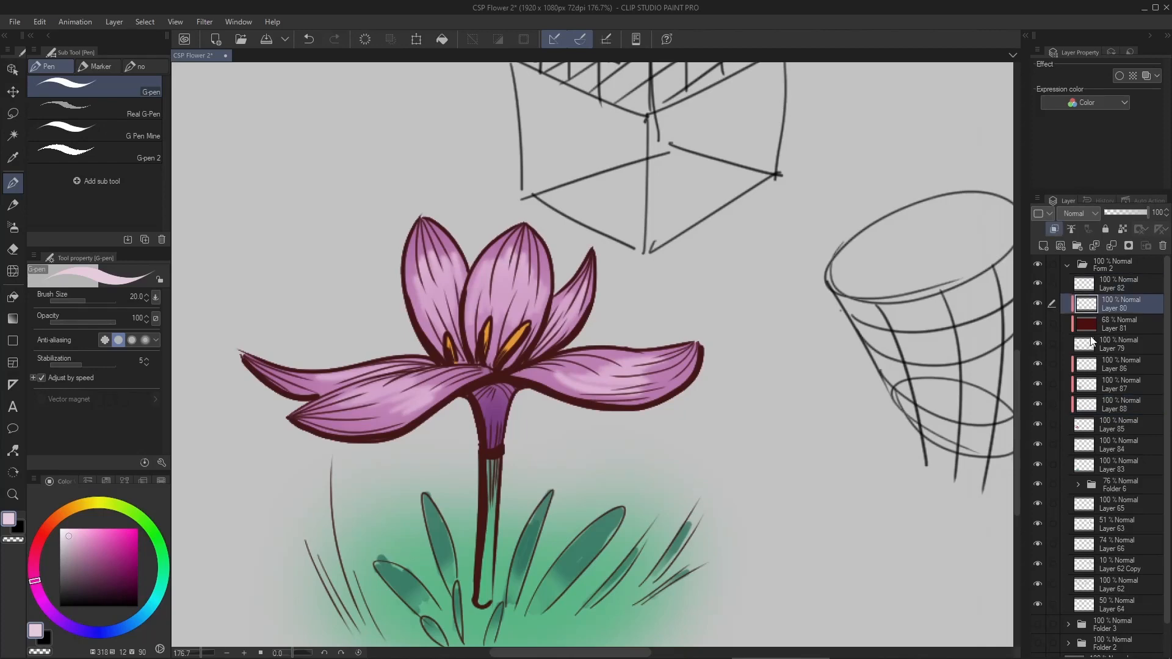
left_click(1076, 346)
left_click(1091, 215)
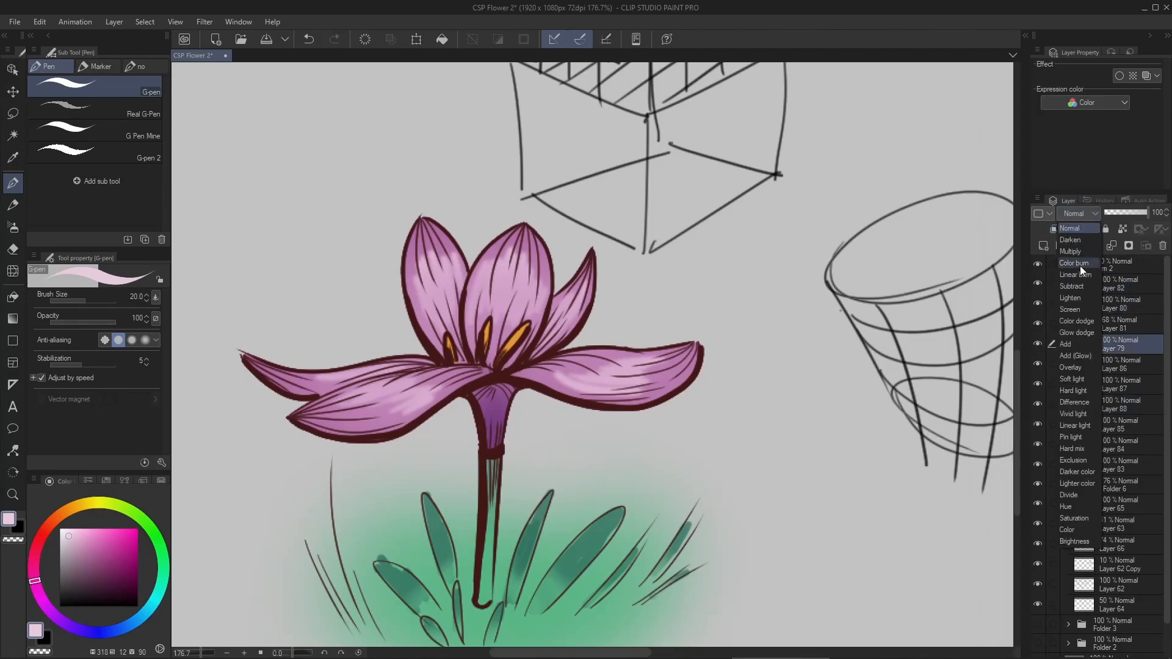
left_click(1076, 366)
left_click(1083, 218)
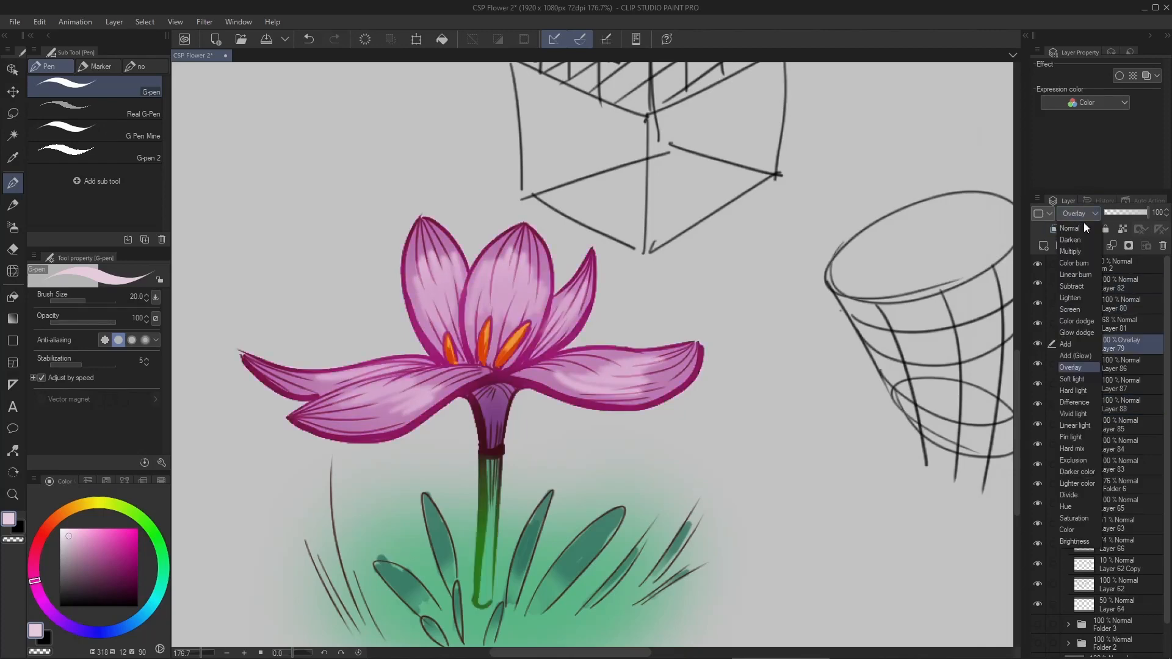
left_click(1083, 249)
left_click_drag(1145, 212, 1131, 208)
mouse_move(531, 343)
left_mouse_down()
mouse_move(517, 290)
mouse_move(483, 278)
mouse_move(546, 352)
left_mouse_up()
scroll(569, 266, "down", 4)
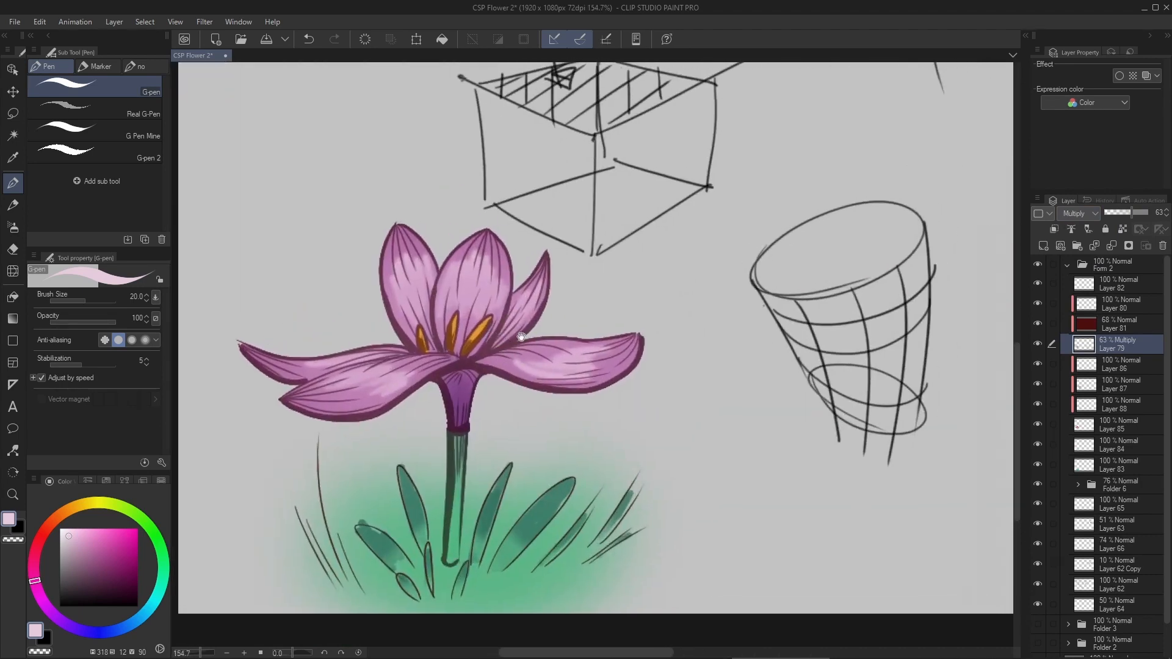
scroll(437, 452, "up", 3)
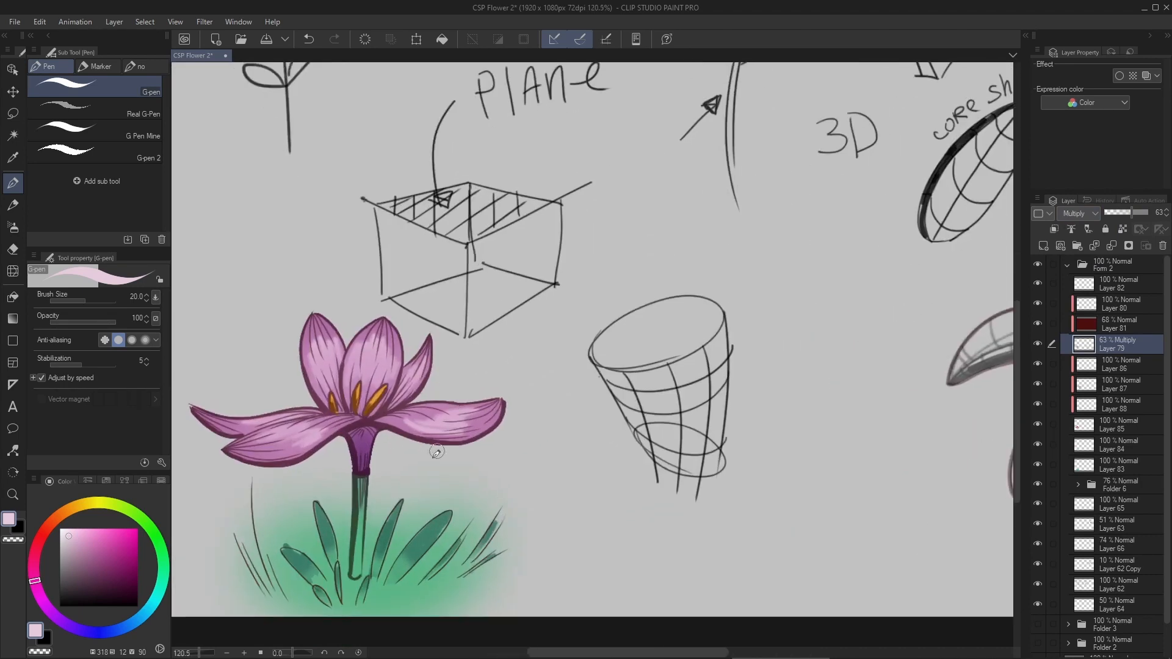
left_click_drag(693, 276, 545, 333)
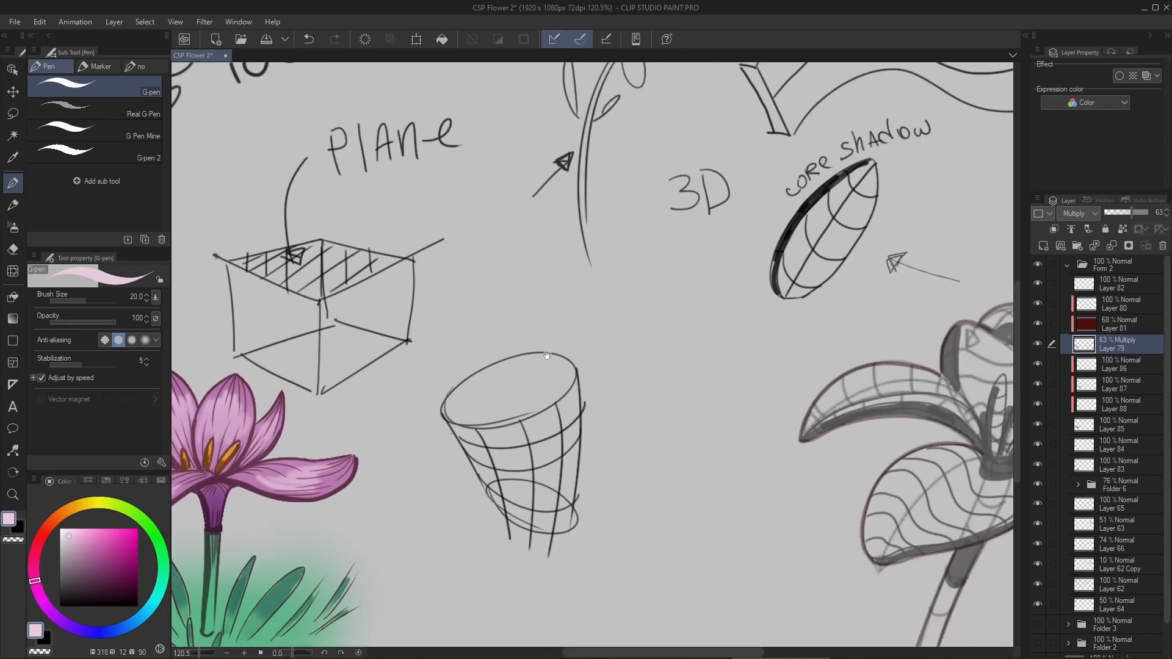
scroll(546, 355, "down", 4)
scroll(618, 362, "up", 1)
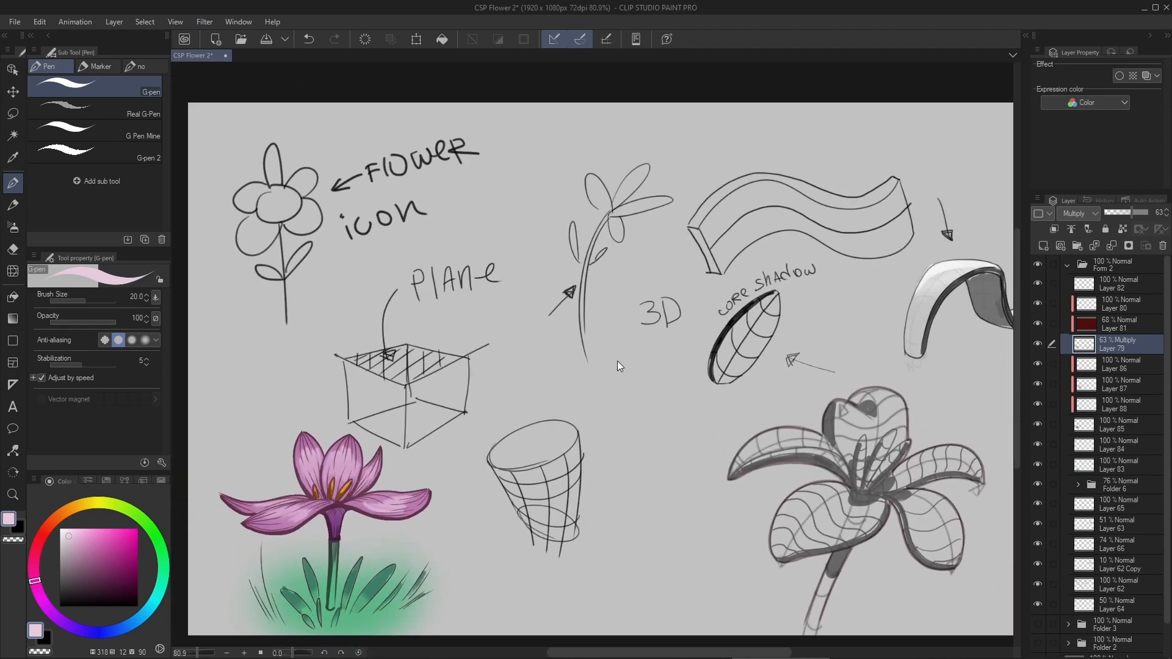
scroll(618, 365, "down", 1)
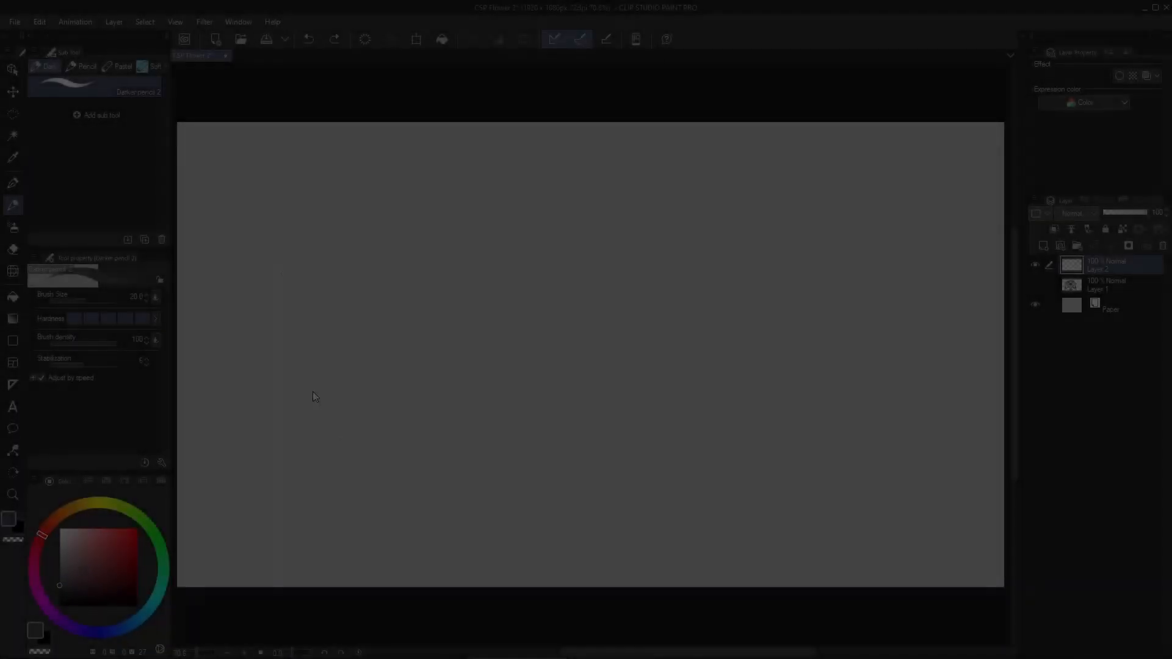
- Sketch a long curved double-line stem and looped petal clusters on both sides of its upper part with the size 20 Darker pencil
mouse_move(295, 149)
left_mouse_down()
mouse_move(337, 445)
mouse_move(355, 455)
left_mouse_up()
scroll(404, 235, "up", 4)
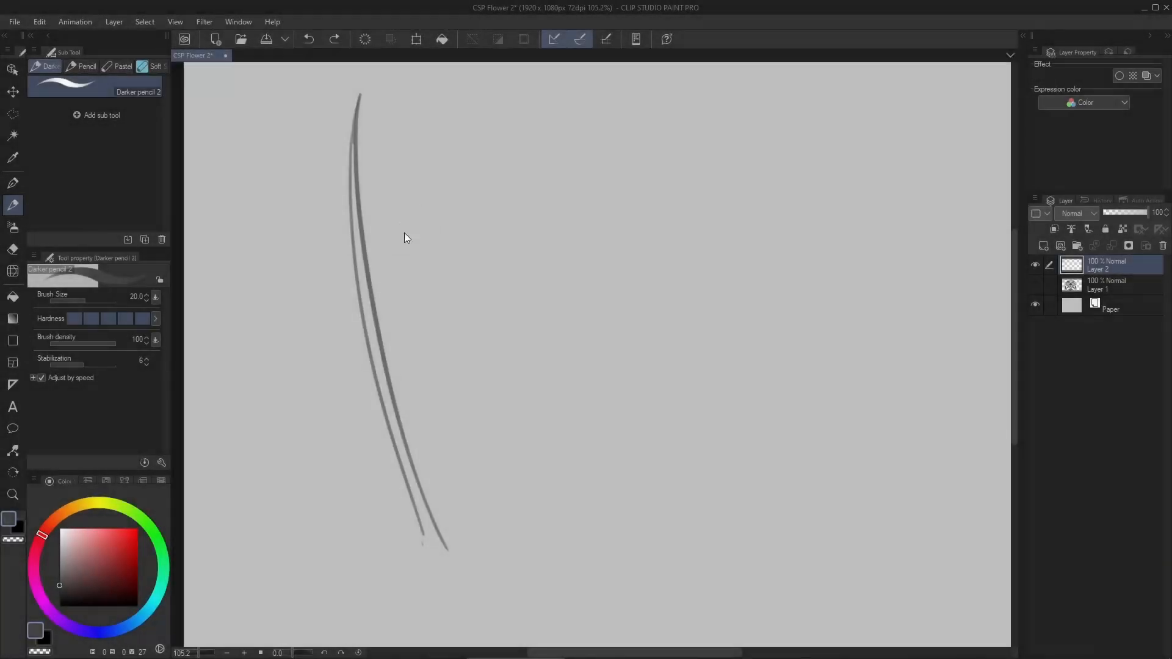
left_click_drag(359, 296, 378, 315)
mouse_move(353, 274)
left_mouse_down()
mouse_move(343, 267)
mouse_move(357, 286)
left_mouse_up()
key("ctrl+z")
mouse_move(312, 261)
left_mouse_down()
mouse_move(274, 277)
mouse_move(306, 277)
left_mouse_up()
key("ctrl+z")
left_click_drag(371, 254, 376, 283)
left_click_drag(345, 242, 407, 232)
scroll(386, 193, "up", 6)
mouse_move(420, 261)
left_mouse_down()
mouse_move(442, 280)
mouse_move(417, 272)
left_mouse_up()
left_click_drag(379, 318, 382, 315)
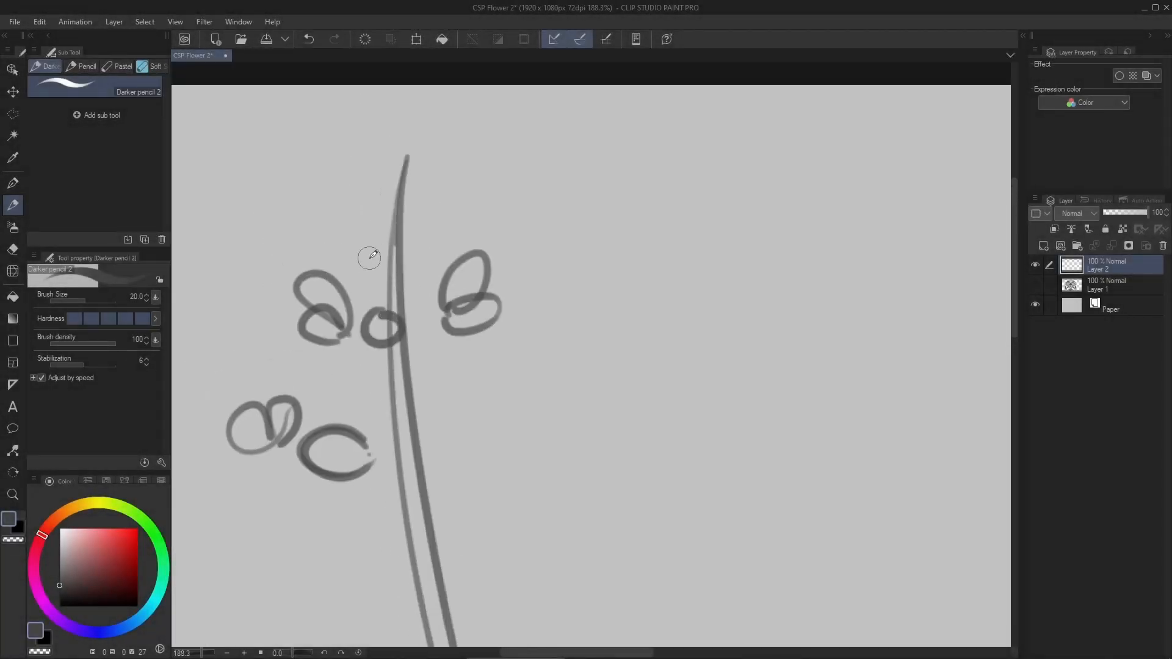
- Sketch progressively smaller petal loops around the upper end of the stem toward its tip
left_click_drag(370, 257, 364, 266)
left_click_drag(417, 273, 411, 235)
left_click_drag(432, 182, 437, 180)
left_click_drag(443, 228, 447, 230)
key("ctrl+z")
- Sketch larger clusters of two and three looped petals along both sides of the middle of the stem
mouse_move(348, 610)
left_mouse_down()
mouse_move(403, 377)
mouse_move(367, 408)
left_mouse_up()
left_click_drag(369, 408, 372, 405)
left_click_drag(562, 393, 598, 380)
left_click_drag(560, 393, 563, 396)
scroll(531, 337, "down", 2)
left_click_drag(506, 290, 502, 296)
left_click_drag(536, 287, 536, 285)
left_click_drag(426, 402, 437, 406)
mouse_move(517, 380)
left_mouse_down()
mouse_move(581, 403)
mouse_move(546, 402)
left_mouse_up()
key("ctrl+z")
left_click_drag(433, 384, 444, 379)
- Add small round buds outside the petal clusters on the stem's right side
left_click_drag(530, 305, 526, 320)
left_click_drag(518, 300, 497, 307)
key("ctrl+z")
key("ctrl+z")
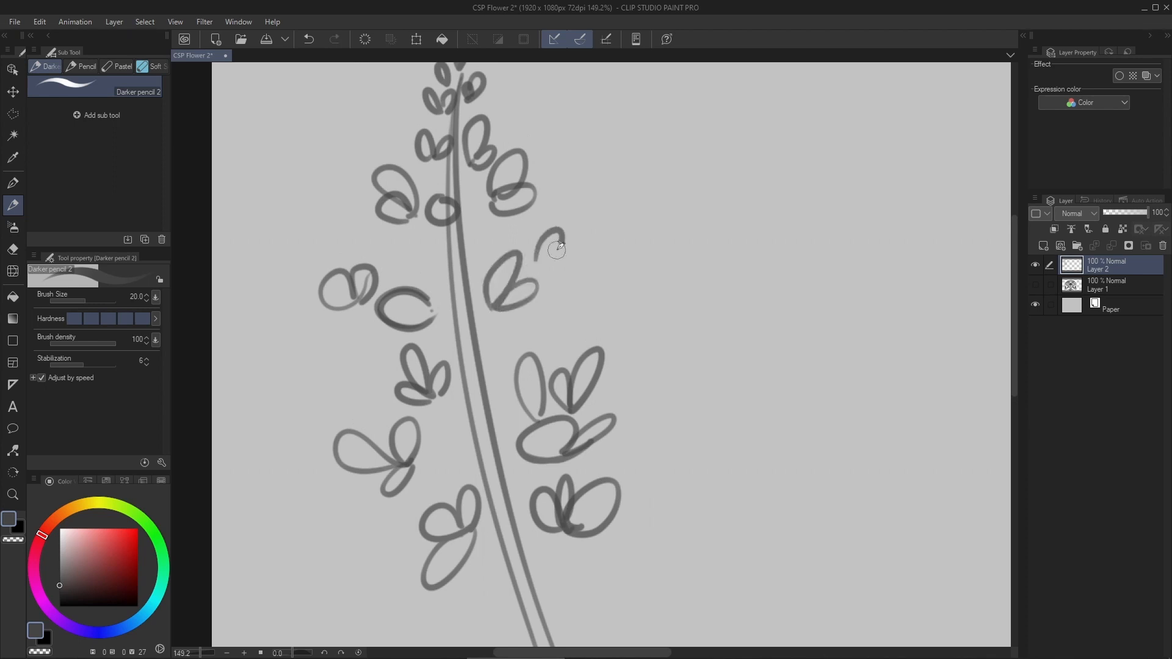
left_click_drag(554, 275, 555, 273)
scroll(487, 241, "up", 2)
key("ctrl+z")
- Sketch two large rounded blossoms at the lower left of the stem and a smaller petal cluster at its lower right
mouse_move(369, 639)
left_mouse_down()
mouse_move(355, 415)
mouse_move(268, 391)
left_mouse_up()
key("ctrl+z")
mouse_move(359, 421)
left_mouse_down()
mouse_move(262, 393)
mouse_move(318, 345)
left_mouse_up()
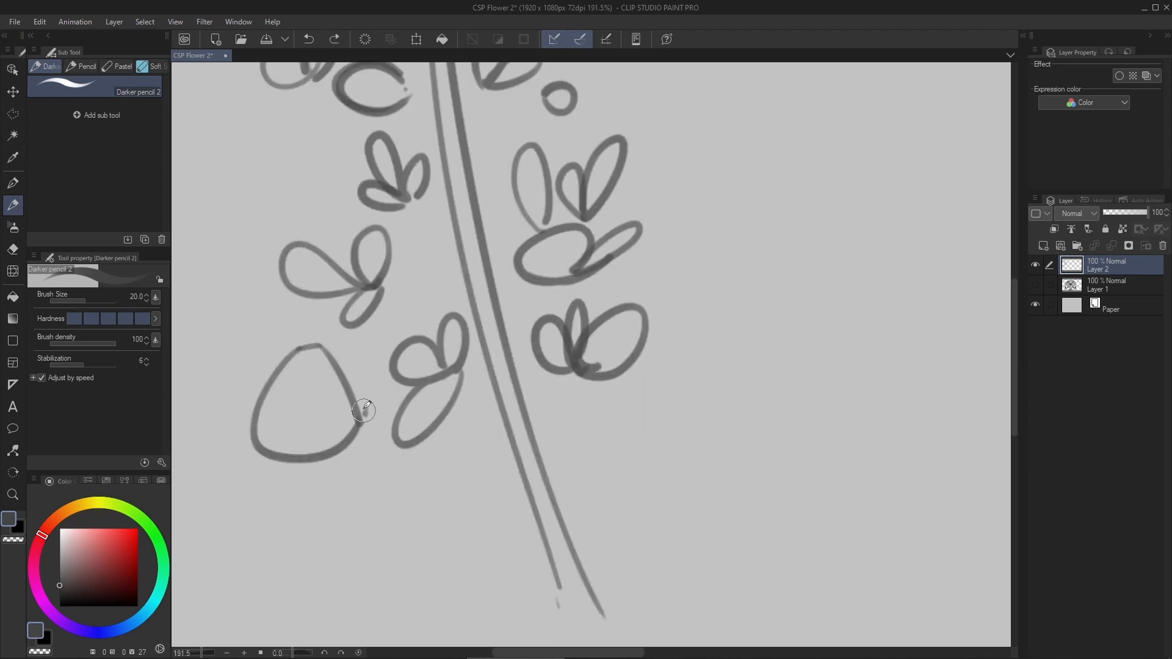
left_click_drag(403, 452, 362, 407)
mouse_move(405, 419)
left_mouse_down()
mouse_move(422, 400)
mouse_move(434, 459)
mouse_move(406, 478)
left_mouse_up()
key("ctrl+z")
key("ctrl+z")
mouse_move(551, 392)
left_mouse_down()
mouse_move(559, 408)
mouse_move(533, 453)
left_mouse_up()
scroll(464, 391, "down", 1)
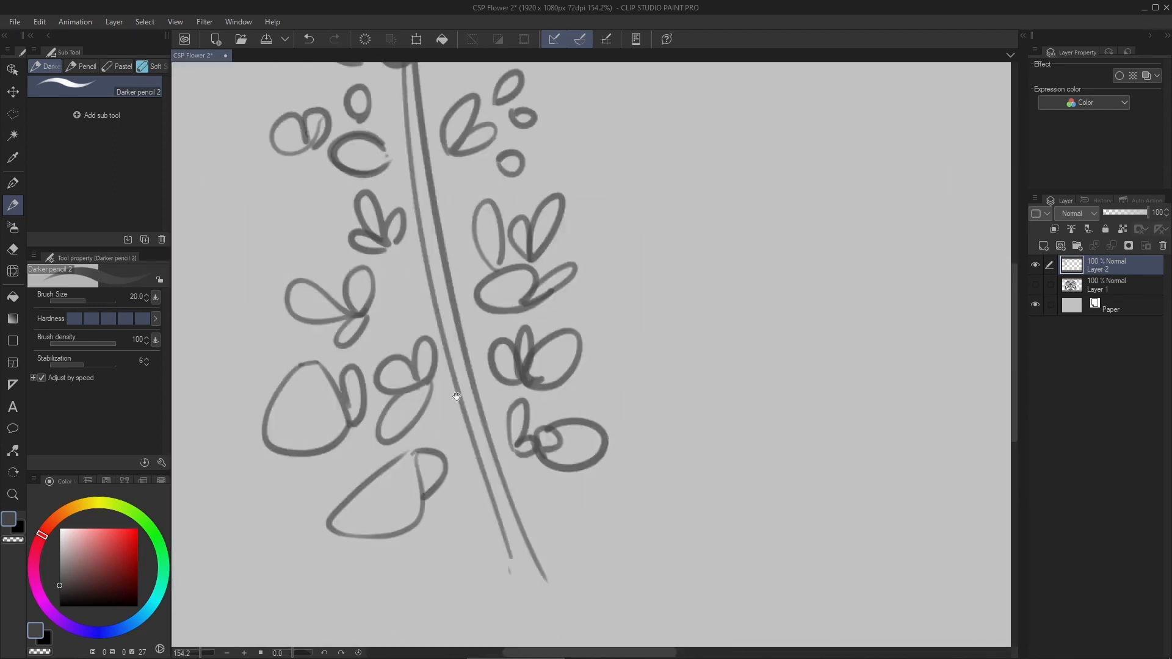
- Draw petals at the stem's tip and short curved stalks leading from the upper clusters toward the stem
scroll(458, 397, "up", 2)
left_click_drag(455, 403, 420, 457)
key("ctrl+z")
left_click_drag(428, 98, 467, 305)
left_click_drag(463, 192, 464, 209)
left_click_drag(502, 181, 493, 199)
left_click_drag(499, 264, 492, 305)
left_click_drag(530, 311, 504, 388)
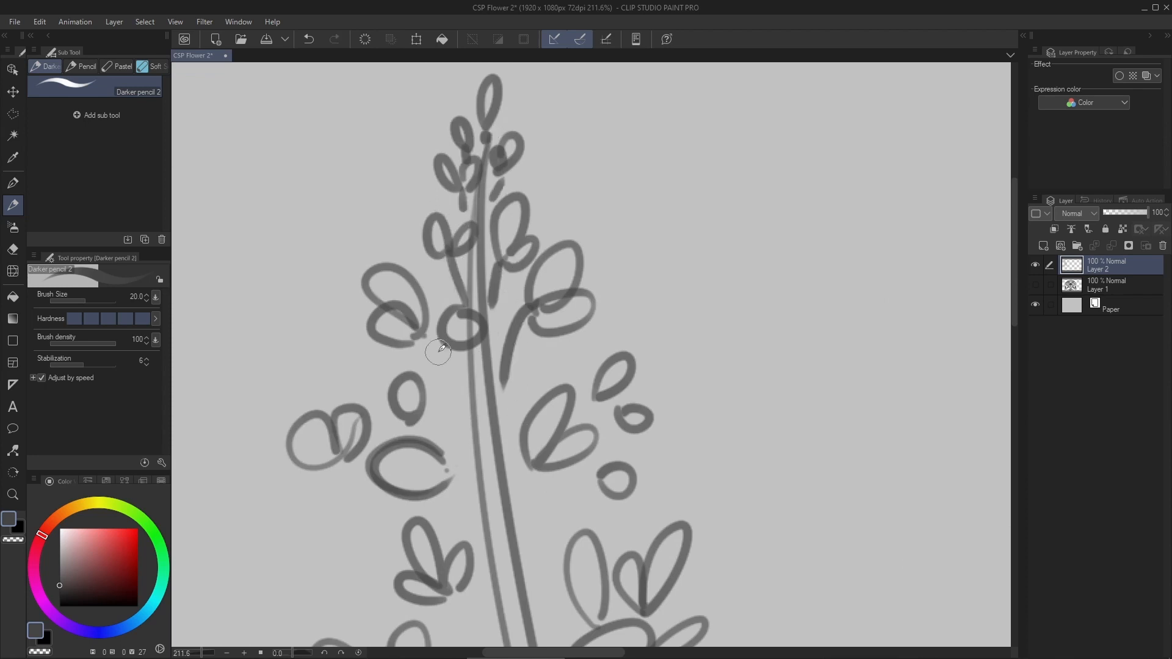
- Draw short stalks for the remaining clusters down the stem and sketch a ring of leaf-like petals at its base
left_click_drag(426, 334, 474, 423)
left_click_drag(418, 439, 396, 337)
left_click_drag(440, 381, 469, 438)
left_click_drag(544, 306, 528, 204)
left_click_drag(443, 365, 498, 441)
mouse_move(331, 424)
left_mouse_down()
mouse_move(374, 447)
mouse_move(470, 430)
left_mouse_up()
left_click_drag(567, 441, 534, 462)
scroll(561, 371, "down", 10)
scroll(629, 305, "up", 5)
key("ctrl+s")
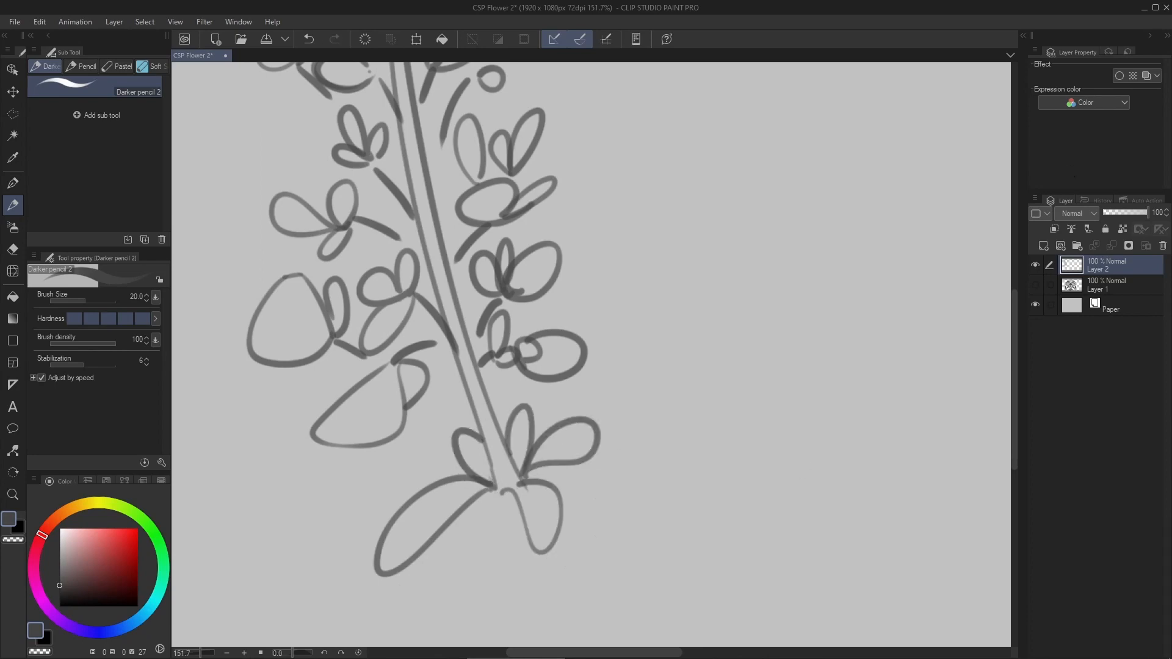
- Add a small petal cluster with a short stalk in the gap on the stem's left side
scroll(263, 293, "up", 4)
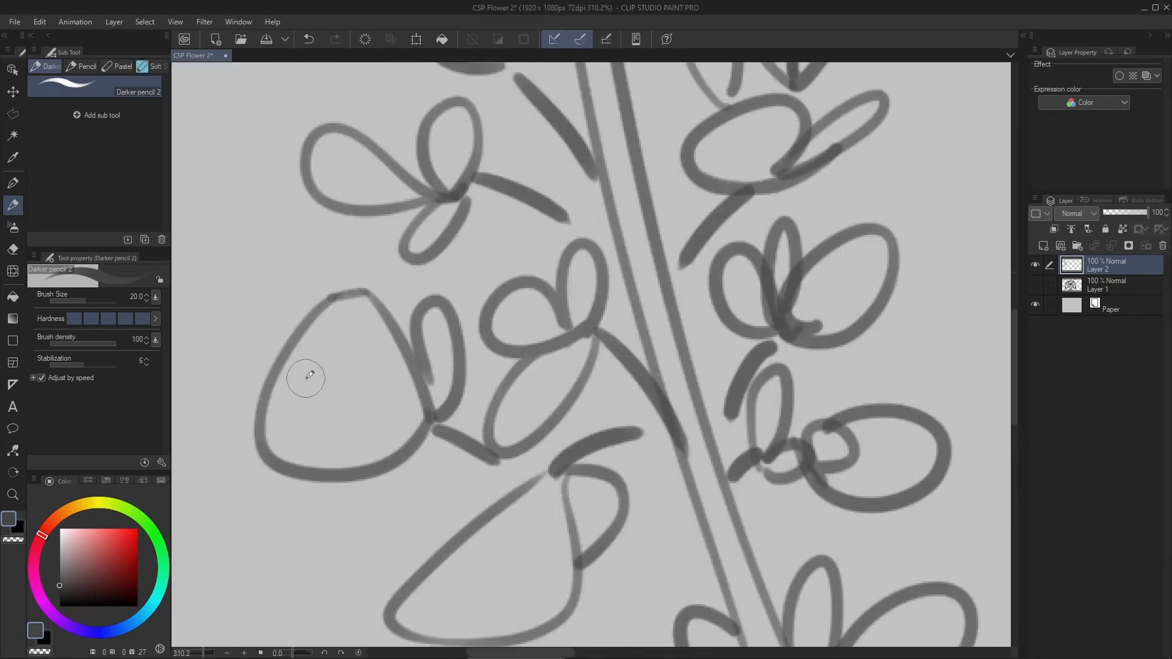
left_click_drag(387, 295, 310, 466)
scroll(396, 383, "down", 1)
key("ctrl+z")
scroll(388, 403, "down", 6)
scroll(452, 327, "up", 4)
left_click_drag(487, 343, 481, 364)
left_click_drag(307, 299, 349, 331)
scroll(391, 293, "down", 2)
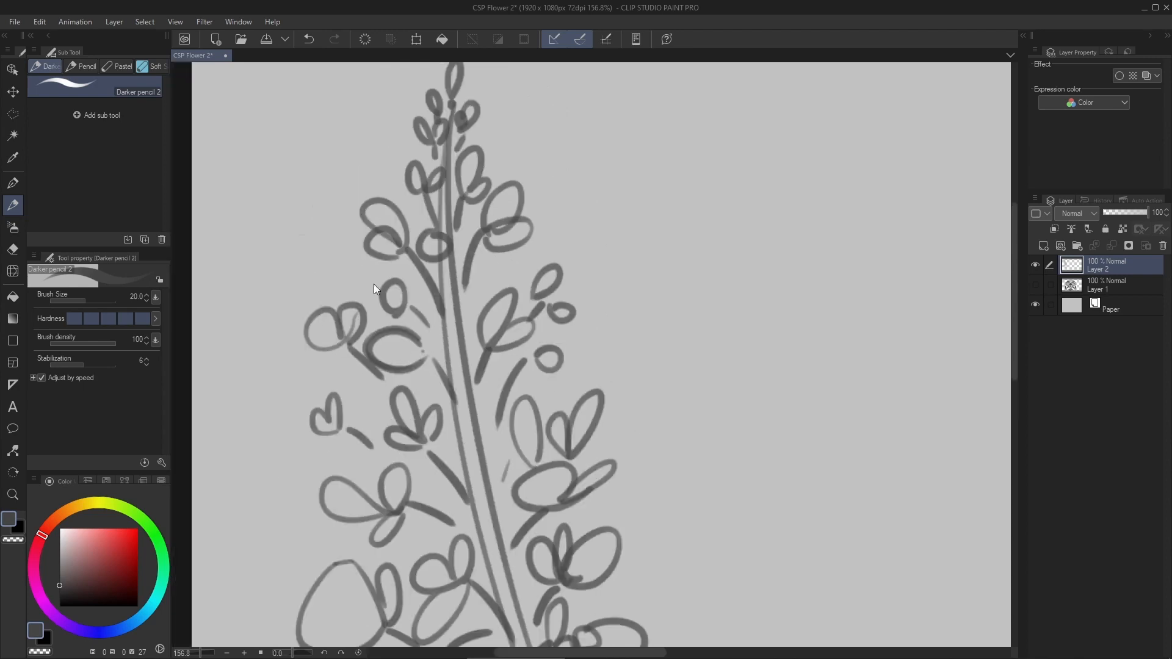
scroll(469, 277, "up", 5)
left_click_drag(541, 290, 610, 236)
scroll(610, 237, "down", 7)
scroll(642, 559, "up", 5)
key("ctrl+z")
left_click_drag(374, 374, 353, 348)
scroll(500, 342, "down", 6)
left_click_drag(510, 380, 542, 317)
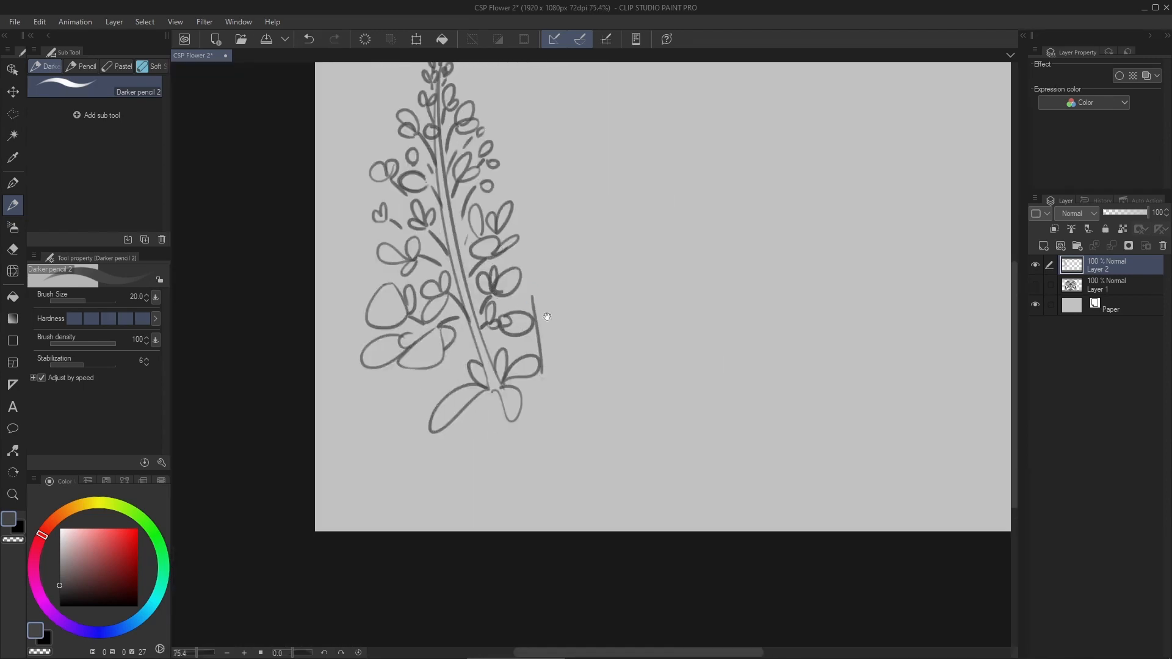
key("ctrl+z")
key("ctrl+z")
- Reposition the flower sketch with a transform and add a new layer above it for shading with the G-pen
scroll(578, 299, "up", 1)
key("ctrl+t")
left_click_drag(472, 168, 448, 191)
key("Return")
key("ctrl+shift+n")
key("p")
key("ctrl+z")
- Set the G-pen to size 15 with the second anti-aliasing level and undo the test strokes at the stem's base
scroll(459, 487, "up", 6)
left_click_drag(460, 487, 484, 367)
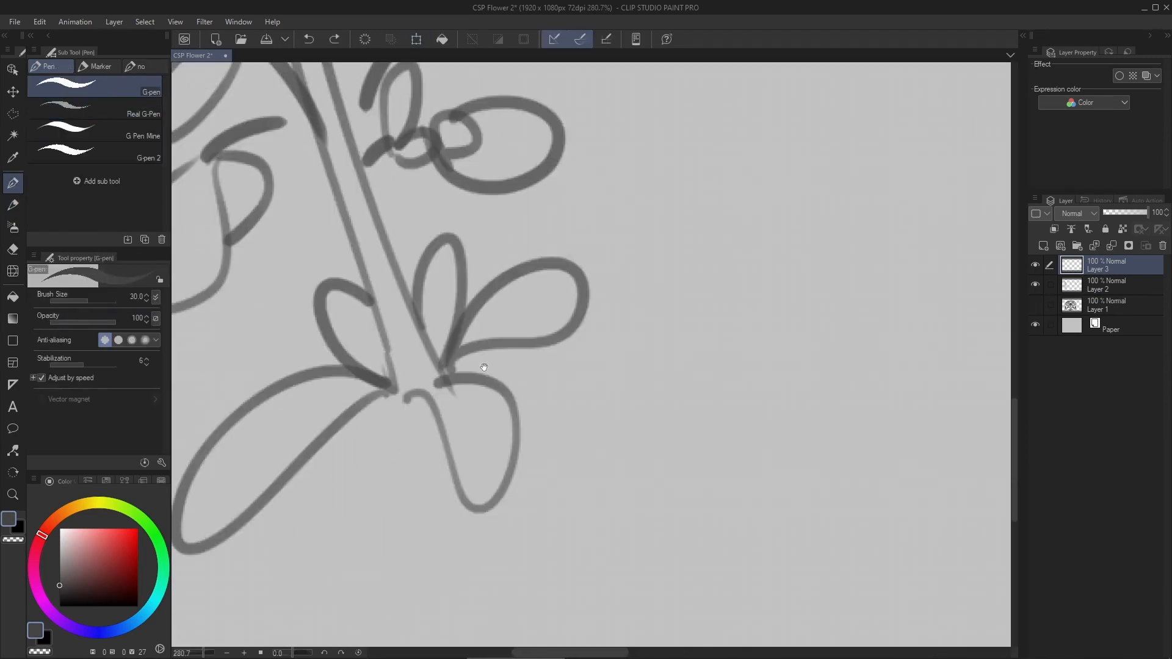
left_click_drag(414, 399, 508, 393)
key("ctrl+z")
left_click_drag(403, 386, 474, 529)
scroll(489, 574, "up", 3)
left_click_drag(405, 353, 446, 474)
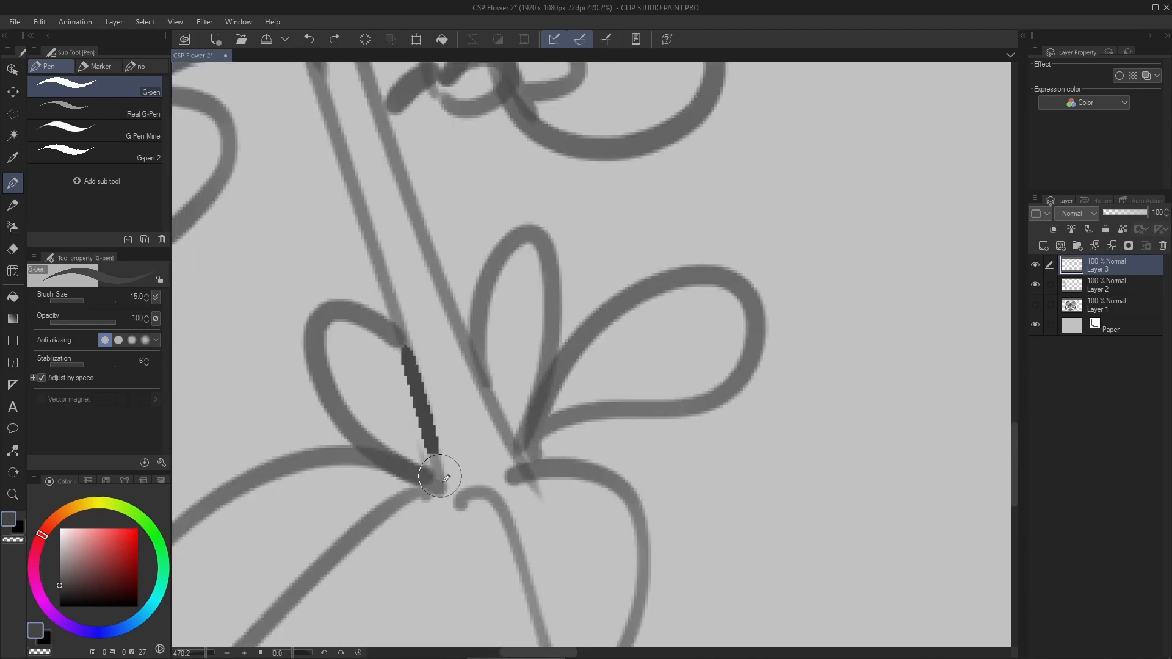
left_click(118, 340)
key("ctrl+z")
- Paint dark core shadows along the lower edges of the petals at the stem's base on Layer 3
mouse_move(229, 555)
left_mouse_down()
mouse_move(567, 305)
mouse_move(543, 398)
left_mouse_up()
left_click_drag(439, 277, 529, 353)
left_click_drag(501, 193, 492, 381)
left_click_drag(720, 247, 511, 376)
left_click_drag(410, 364, 510, 522)
scroll(509, 522, "down", 3)
- Shade the lowest left blossom with a thick dark shadow along its inner edge, its stalk and the edge of its small side petal
left_click_drag(327, 211, 451, 404)
scroll(246, 488, "up", 2)
left_click_drag(407, 351, 204, 522)
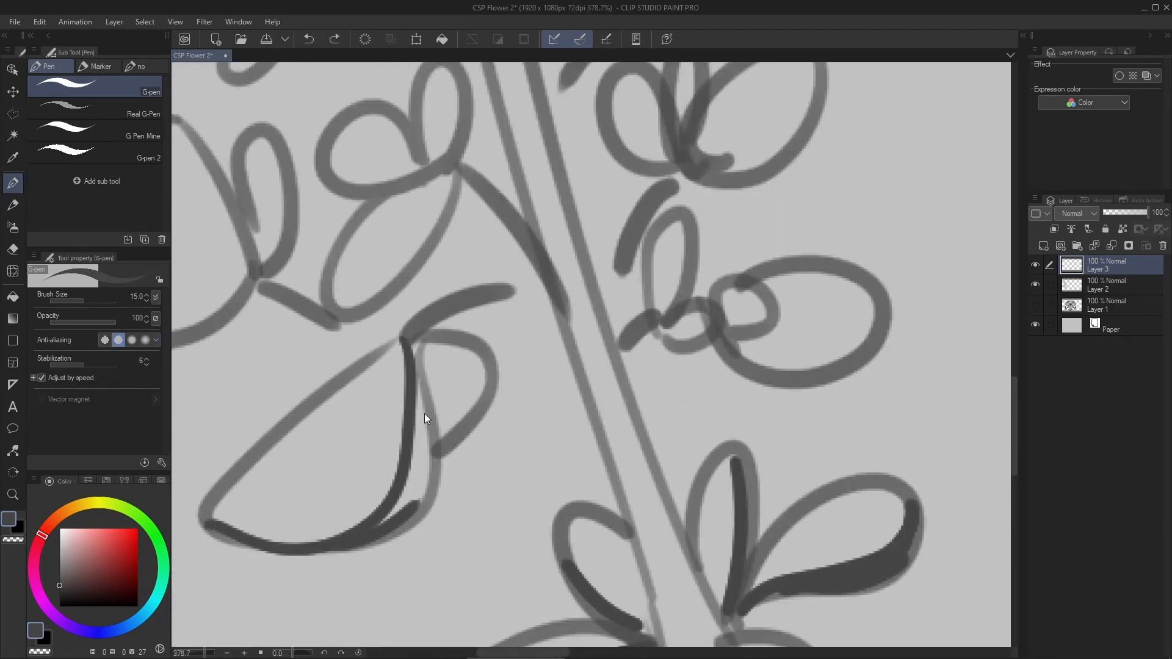
scroll(426, 419, "up", 3)
mouse_move(340, 549)
left_mouse_down()
mouse_move(408, 244)
mouse_move(557, 150)
left_mouse_up()
mouse_move(416, 238)
left_mouse_down()
mouse_move(429, 427)
mouse_move(366, 519)
left_mouse_up()
mouse_move(476, 365)
left_mouse_down()
mouse_move(448, 411)
mouse_move(483, 339)
left_mouse_up()
scroll(448, 380, "down", 2)
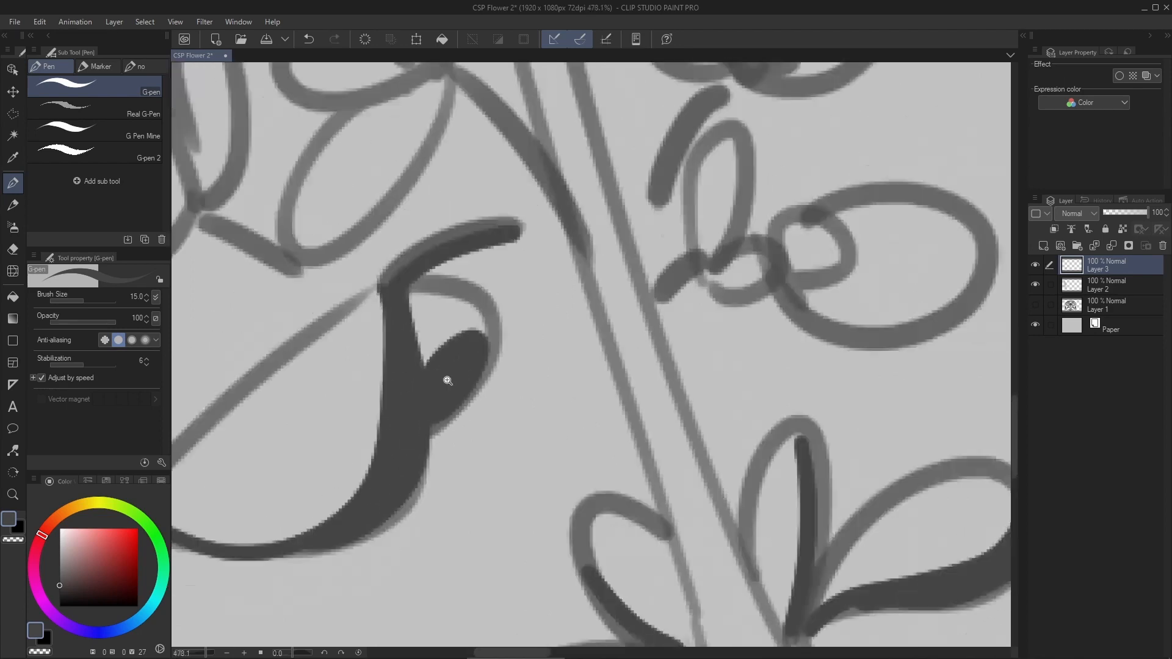
key("ctrl+z")
scroll(447, 381, "up", 2)
mouse_move(381, 454)
left_mouse_down()
mouse_move(410, 424)
mouse_move(447, 326)
left_mouse_up()
scroll(432, 377, "down", 4)
- Shade the lowest right cluster, darkening its small petals and the underside of the large oval petal
scroll(636, 325, "up", 3)
left_click_drag(506, 281, 476, 364)
left_click_drag(581, 342, 540, 369)
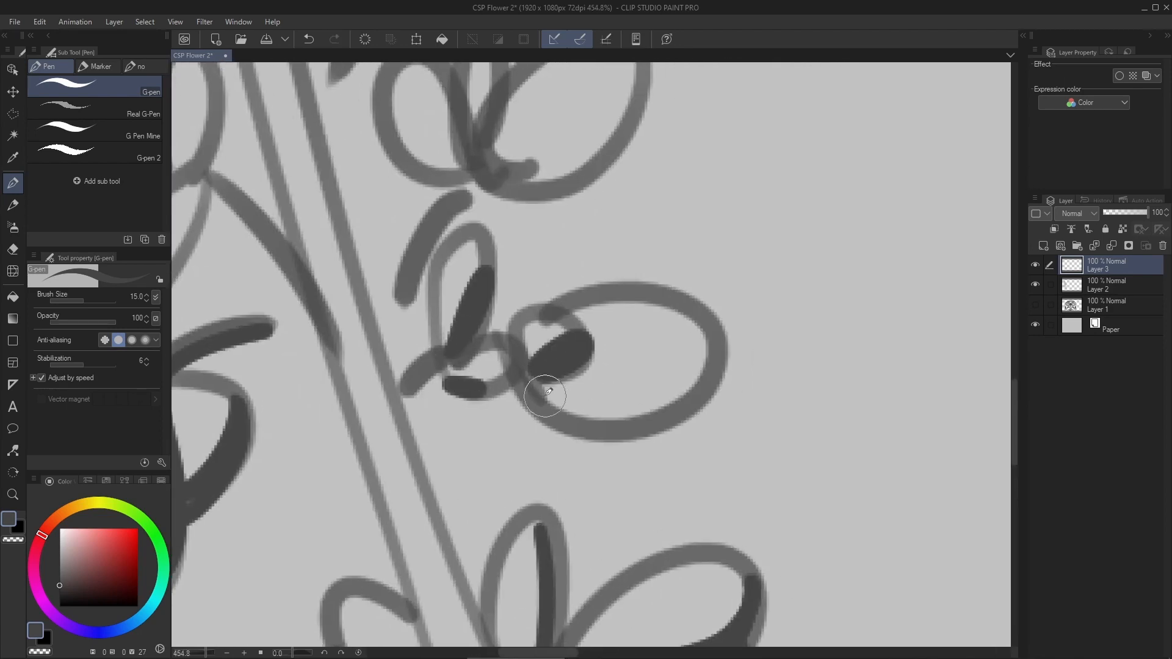
key("ctrl+z")
left_click_drag(730, 354, 549, 400)
scroll(667, 330, "down", 4)
- Paint dark shadows along the undersides of the large round left blossom, its side petal and the neighboring three-petal cluster
scroll(226, 299, "up", 3)
mouse_move(232, 342)
left_mouse_down()
mouse_move(434, 348)
mouse_move(342, 441)
left_mouse_up()
left_click_drag(452, 342, 428, 383)
left_click_drag(442, 328, 429, 411)
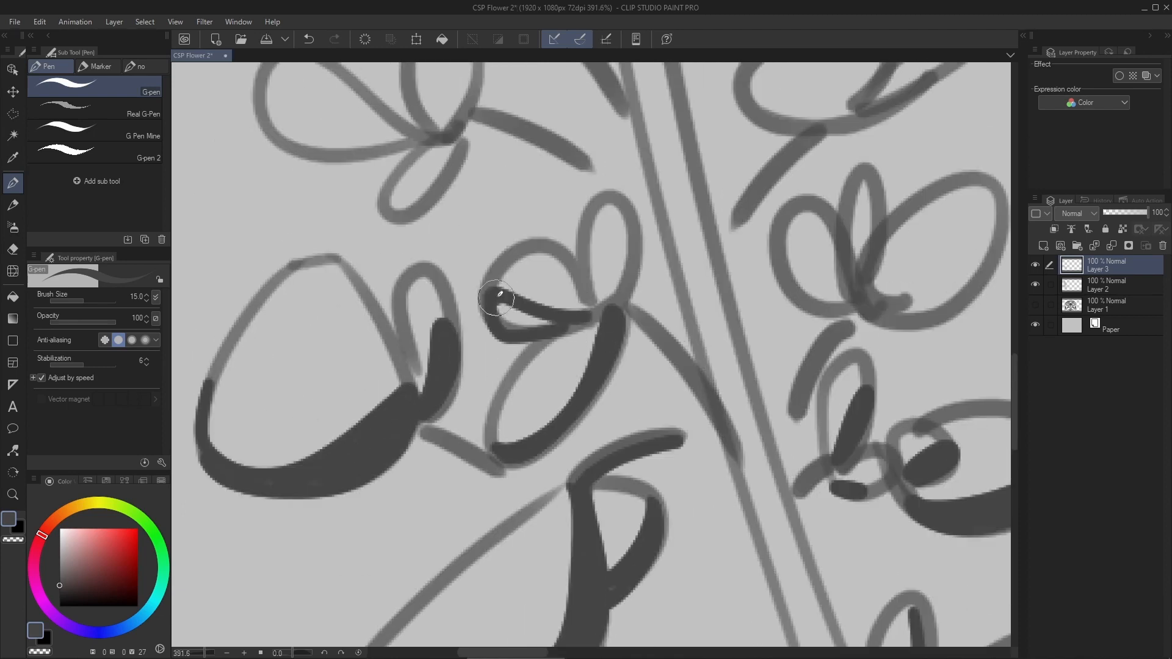
left_click_drag(496, 298, 556, 324)
left_click_drag(580, 342, 599, 262)
scroll(599, 269, "down", 3)
- Shade the lower edges of the three-petal cluster right of the stem and set the G-pen's stabilization to 1
scroll(751, 348, "up", 3)
left_click_drag(794, 290, 675, 369)
scroll(794, 342, "up", 3)
left_click_drag(701, 319, 766, 207)
left_click(72, 365)
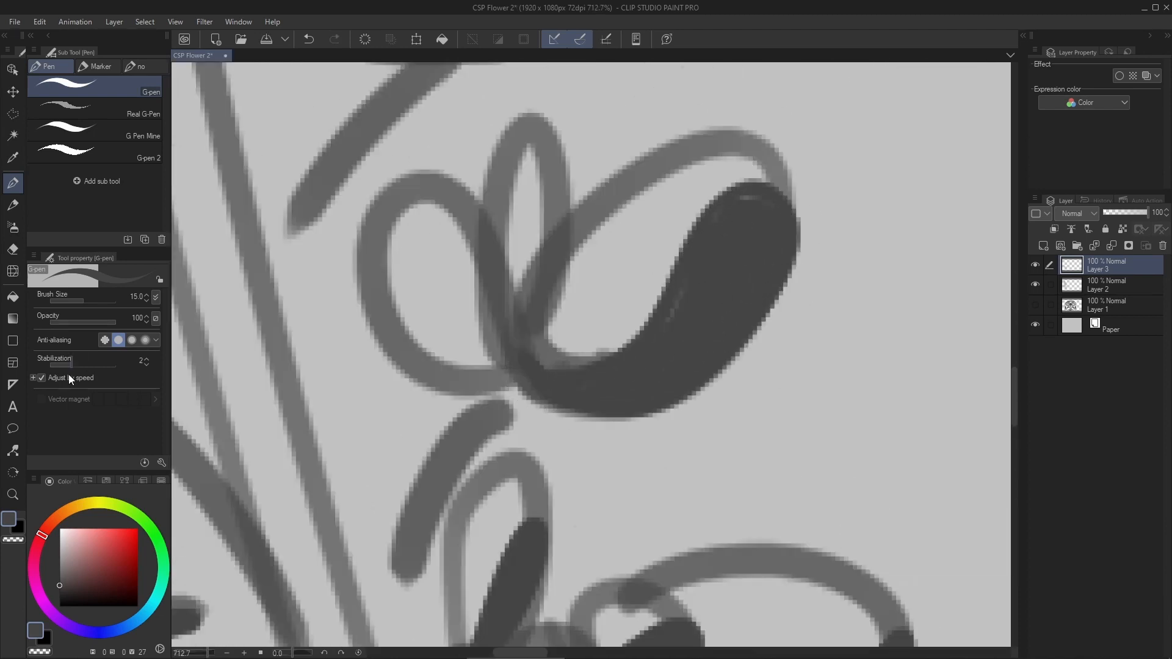
left_click(57, 365)
scroll(555, 367, "down", 3)
scroll(494, 281, "up", 2)
mouse_move(544, 431)
left_mouse_down()
mouse_move(450, 369)
mouse_move(541, 425)
left_mouse_up()
- Paint dark shadows on the wide petal and the long slanted petal of the next cluster up, right of the stem
scroll(526, 397, "down", 2)
scroll(610, 244, "up", 2)
left_click_drag(757, 195, 632, 295)
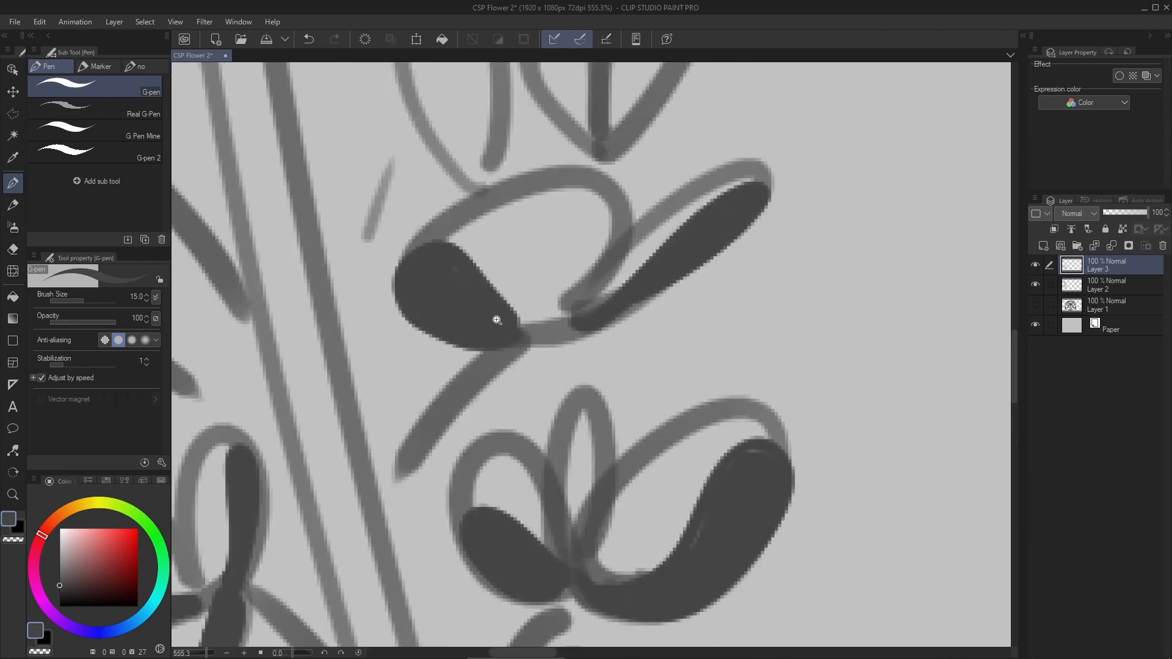
- Paint dark shadows along the short branches that join the lower petal clusters to the main stem
scroll(497, 320, "up", 1)
left_click_drag(524, 484, 628, 366)
scroll(581, 335, "up", 2)
left_click_drag(812, 126, 989, 330)
scroll(672, 293, "down", 3)
left_click_drag(793, 227, 712, 351)
scroll(633, 289, "down", 2)
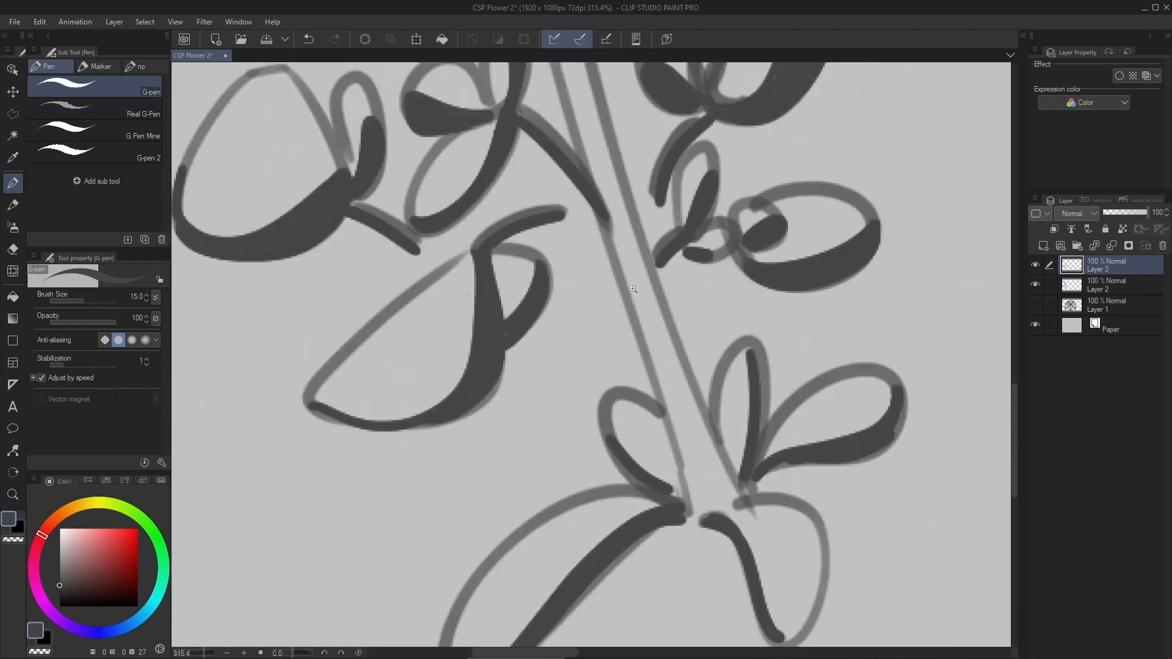
- Darken the base of the main stem where it meets the bottom leaves
scroll(633, 288, "up", 2)
left_click_drag(579, 282, 674, 342)
scroll(713, 335, "down", 3)
scroll(705, 325, "up", 2)
key("ctrl+z")
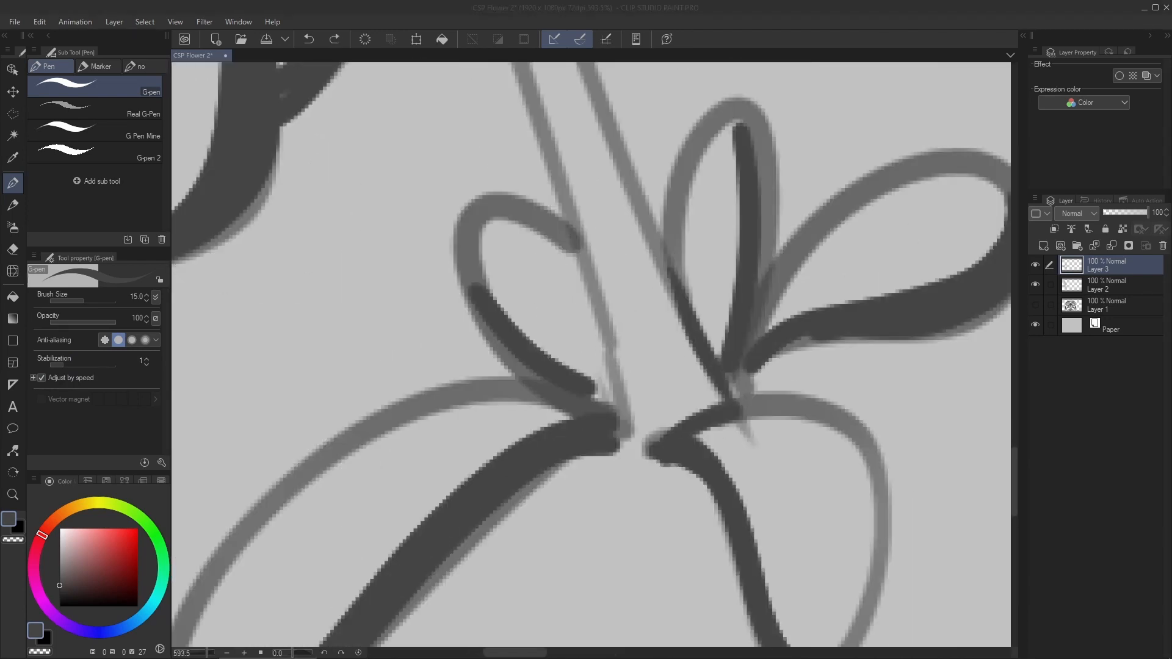
scroll(610, 320, "up", 1)
scroll(602, 445, "down", 4)
scroll(580, 400, "up", 2)
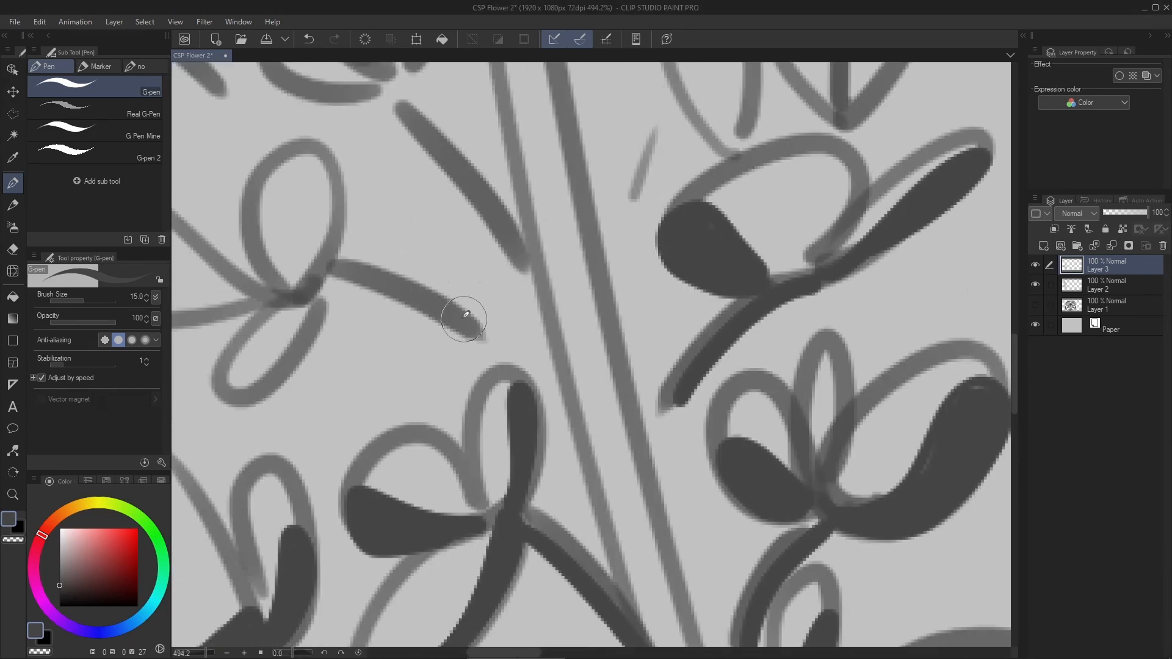
- Paint a dark shadow under the long slanted branch left of the stem, carrying it down onto the stem's edge
left_click_drag(519, 264, 572, 419)
mouse_move(578, 131)
left_mouse_down()
mouse_move(635, 262)
mouse_move(460, 406)
left_mouse_up()
key("p")
key("ctrl+z")
key("p")
left_click_drag(639, 298, 459, 411)
key("r")
double_click(615, 359)
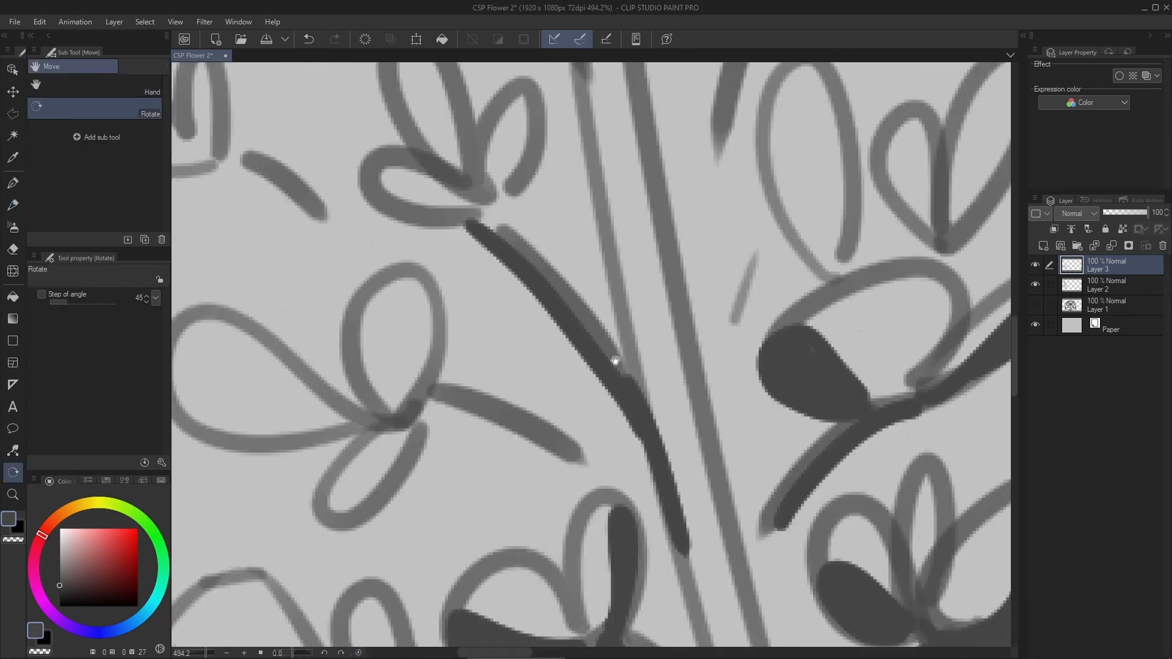
- Shade the petals of the left mid-height cluster and the underside of the small cluster's short branch above it
scroll(728, 460, "up", 1)
left_click_drag(379, 272, 596, 350)
left_click_drag(659, 396, 530, 502)
left_click_drag(294, 296, 554, 380)
left_click_drag(623, 261, 629, 345)
scroll(628, 346, "down", 3)
scroll(367, 340, "up", 4)
left_click_drag(318, 329, 482, 437)
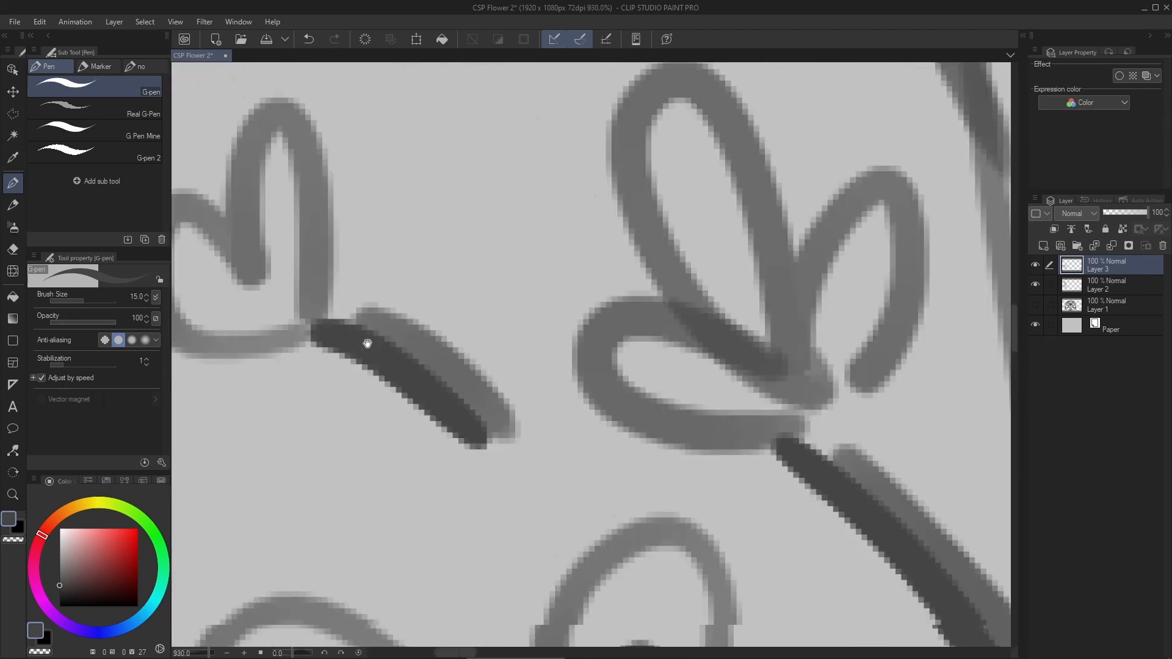
- Paint dark shadows inside the small far-left cluster and the three-petal cluster beside the stem
scroll(452, 319, "down", 1)
left_click_drag(406, 391, 530, 409)
left_click_drag(526, 327, 521, 412)
scroll(541, 341, "down", 5)
scroll(812, 346, "up", 4)
left_click_drag(478, 454, 563, 467)
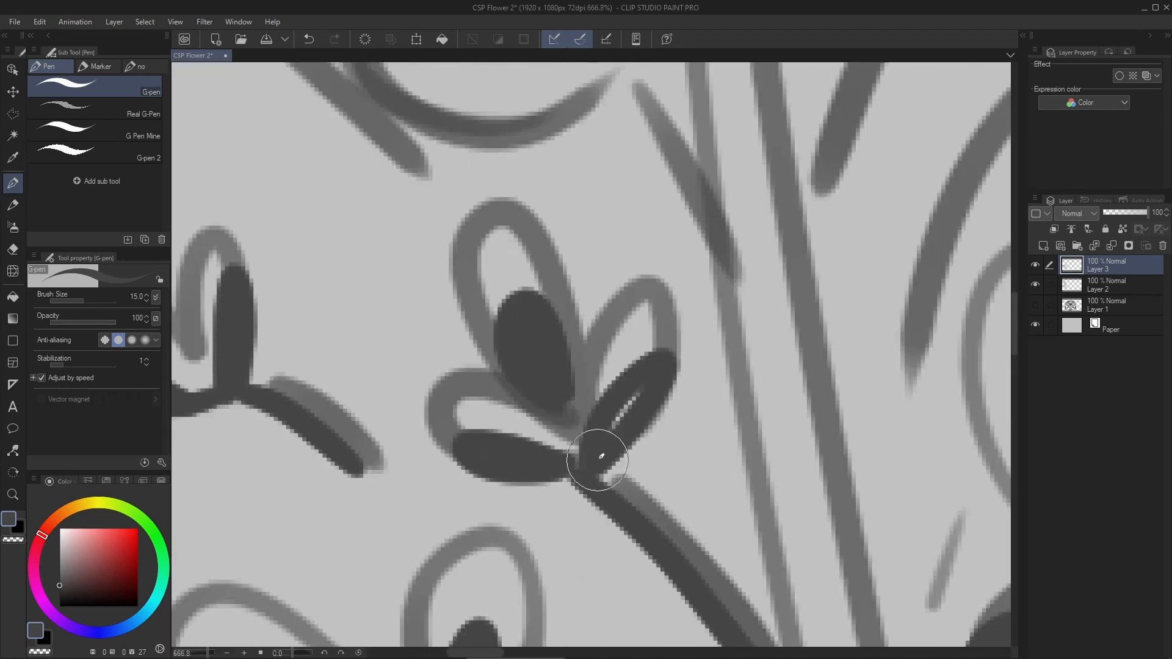
- Shade the narrow petal, the V-shaped petal pair and the branch of the cluster right of the stem
scroll(598, 459, "down", 4)
scroll(812, 391, "up", 4)
mouse_move(504, 605)
left_mouse_down()
mouse_move(629, 330)
mouse_move(589, 414)
left_mouse_up()
left_click_drag(621, 471, 539, 251)
mouse_move(522, 308)
left_mouse_down()
mouse_move(584, 411)
mouse_move(754, 183)
left_mouse_up()
scroll(726, 360, "down", 4)
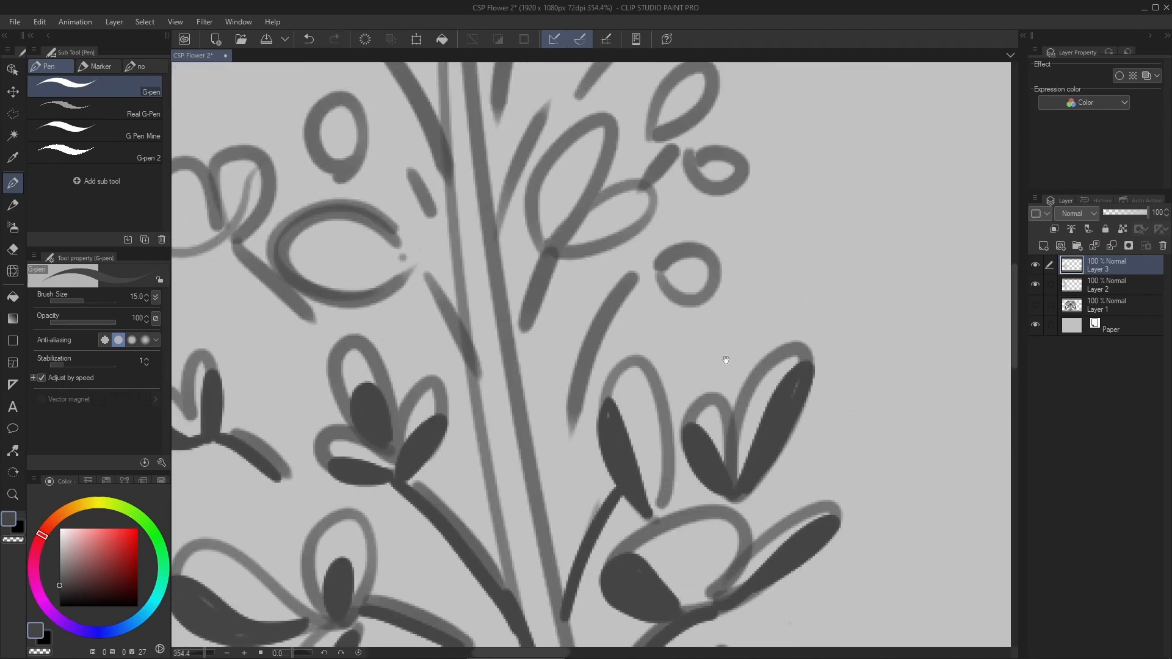
- Paint dark shadows on the left oval petal, the round bud at the right and the neighboring branches
scroll(748, 275, "up", 4)
left_click_drag(599, 283, 686, 277)
left_click_drag(467, 629, 565, 294)
left_click_drag(366, 275, 688, 373)
left_click_drag(301, 353, 504, 360)
left_click_drag(577, 391, 487, 218)
left_click_drag(558, 293, 427, 559)
left_click_drag(518, 588, 586, 396)
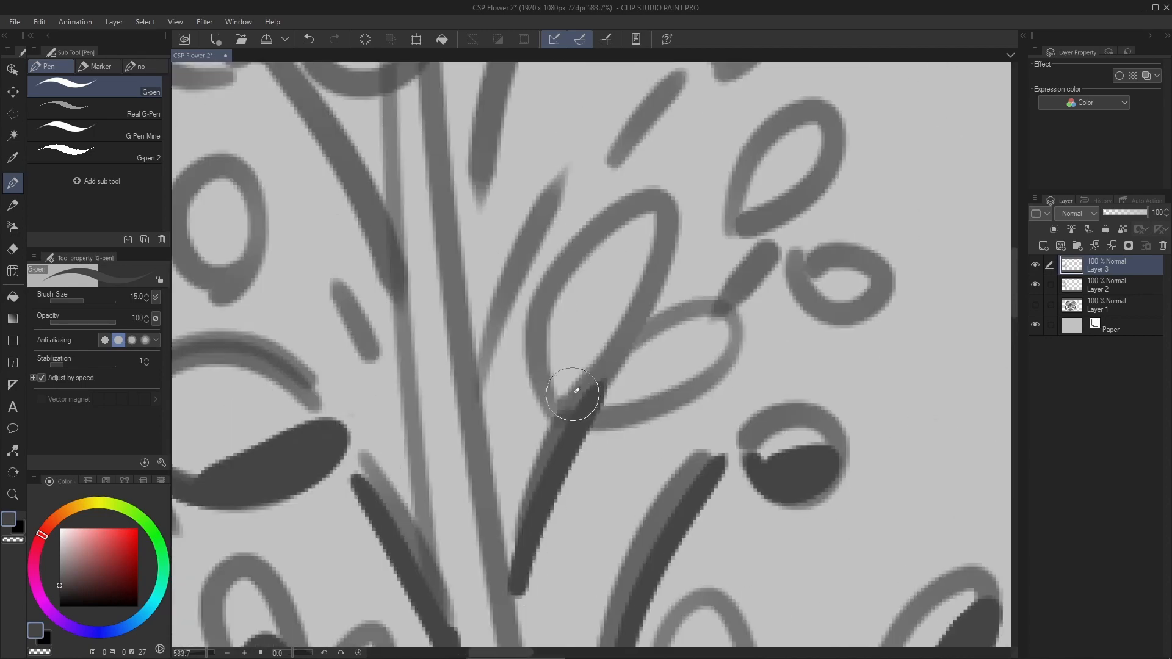
- Shade the two double-petal clusters on the left, the round buds and the small petals on the upper right
scroll(629, 319, "down", 6)
scroll(526, 394, "up", 5)
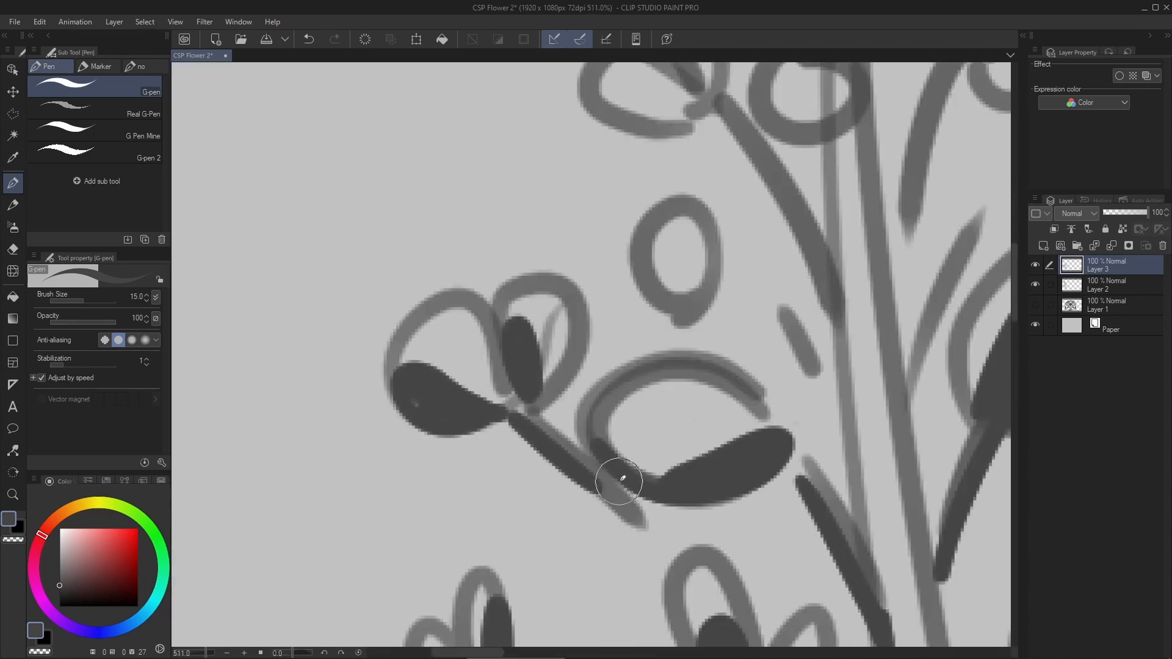
scroll(620, 482, "down", 3)
left_click_drag(429, 400, 455, 400)
left_click_drag(498, 362, 559, 487)
left_click_drag(552, 421, 672, 635)
left_click_drag(531, 418, 489, 410)
left_click_drag(525, 360, 445, 312)
left_click_drag(629, 424, 678, 412)
left_click_drag(725, 402, 527, 365)
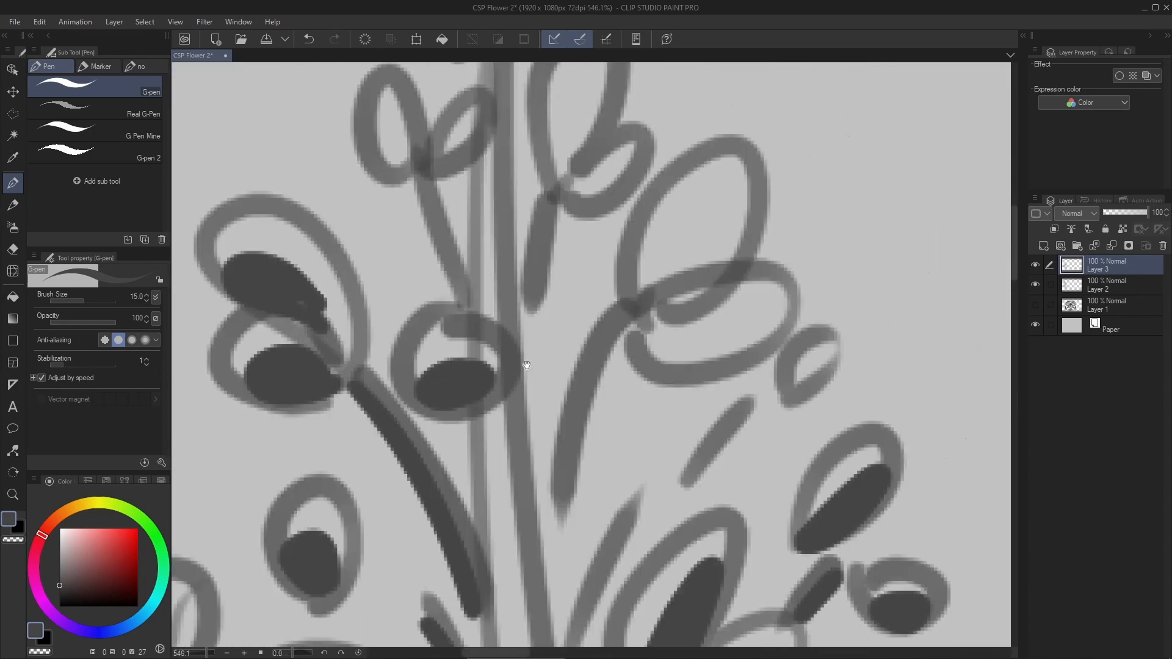
- Paint dark shadows on the upper right clusters and the small buds and branches near the spike's tip
key("ctrl+z")
left_click_drag(403, 373, 507, 358)
mouse_move(656, 300)
left_mouse_down()
mouse_move(623, 335)
mouse_move(718, 213)
left_mouse_up()
left_click_drag(660, 366, 640, 313)
left_click_drag(589, 324, 636, 342)
scroll(591, 298, "down", 6)
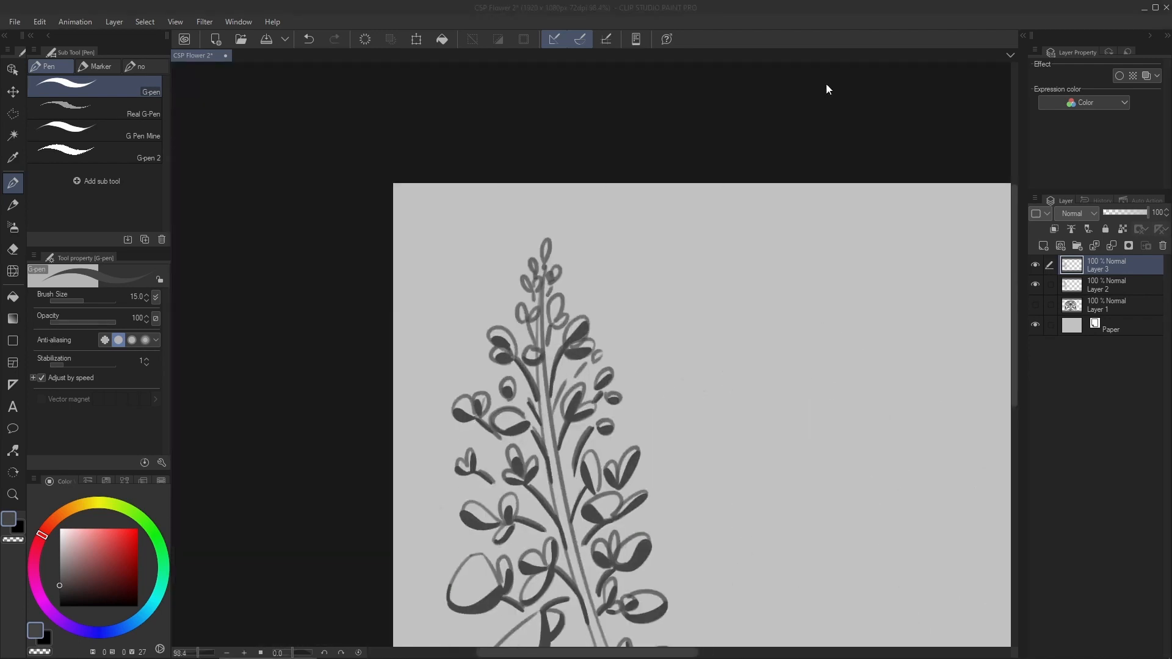
scroll(457, 328, "up", 8)
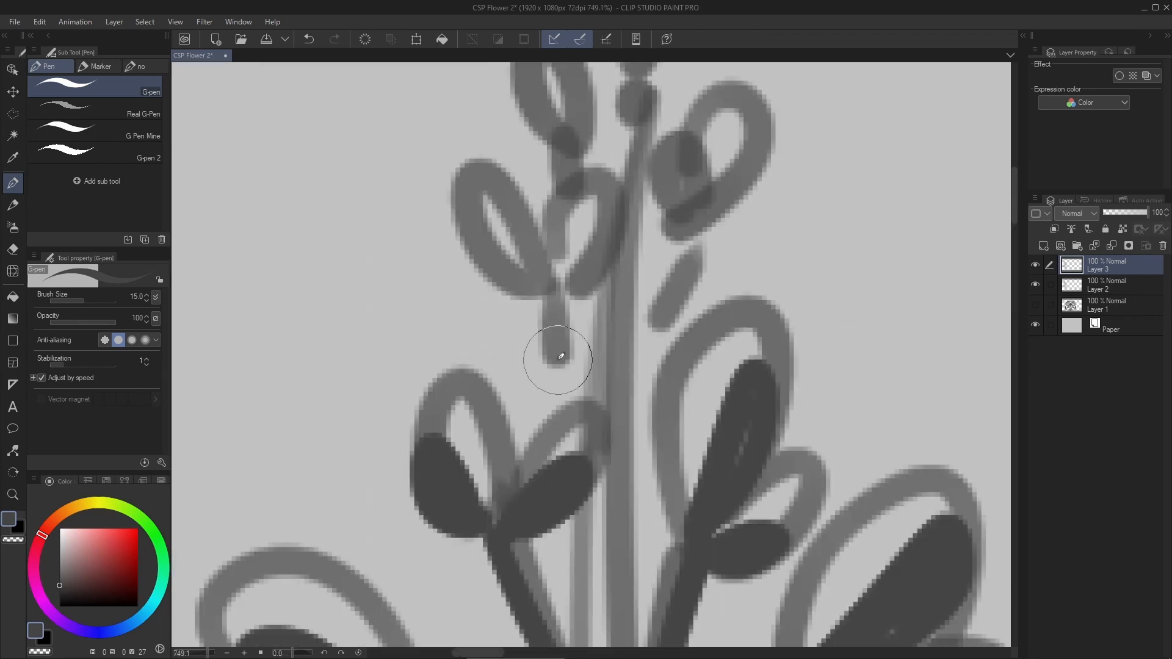
scroll(562, 356, "down", 7)
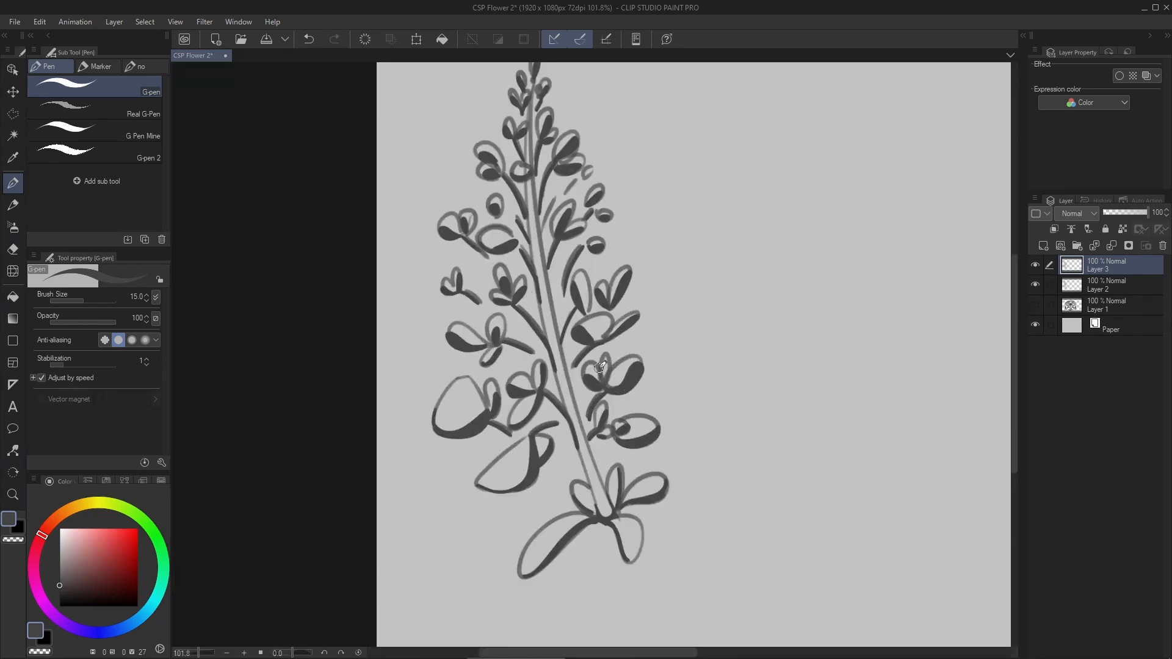
- Add a new layer and paint a dark shadow along the left edge of the main stem
key("ctrl+shift+n")
scroll(591, 314, "down", 1)
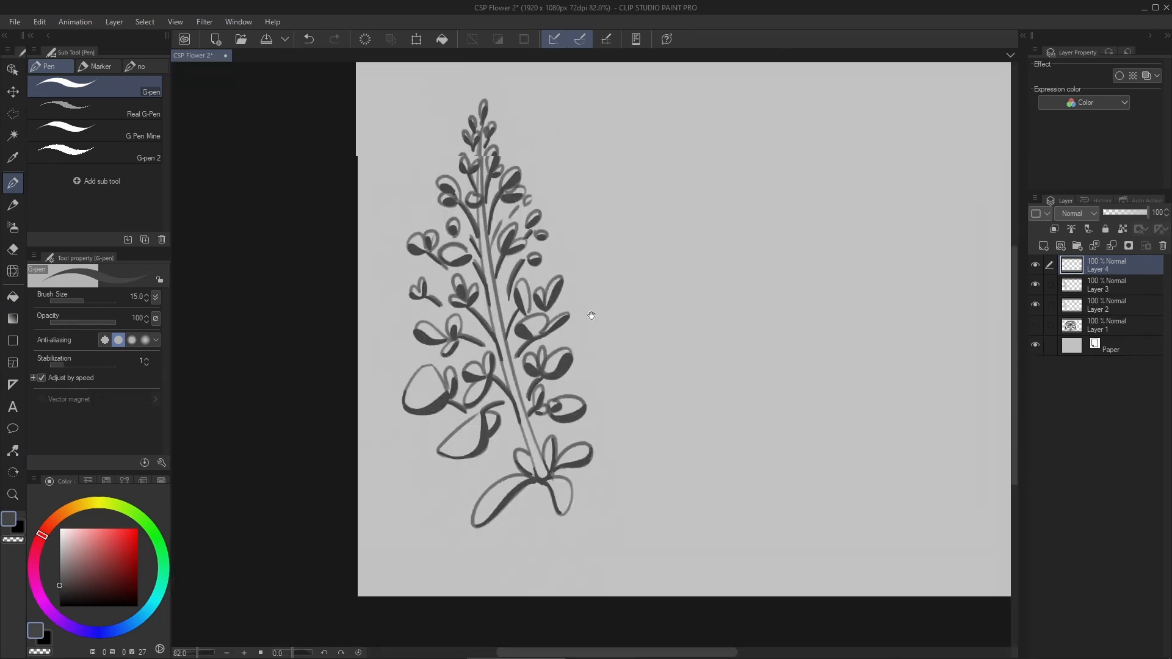
scroll(548, 473, "up", 5)
left_click_drag(443, 263, 511, 474)
key("ctrl+z")
left_click_drag(388, 114, 464, 387)
scroll(447, 298, "down", 5)
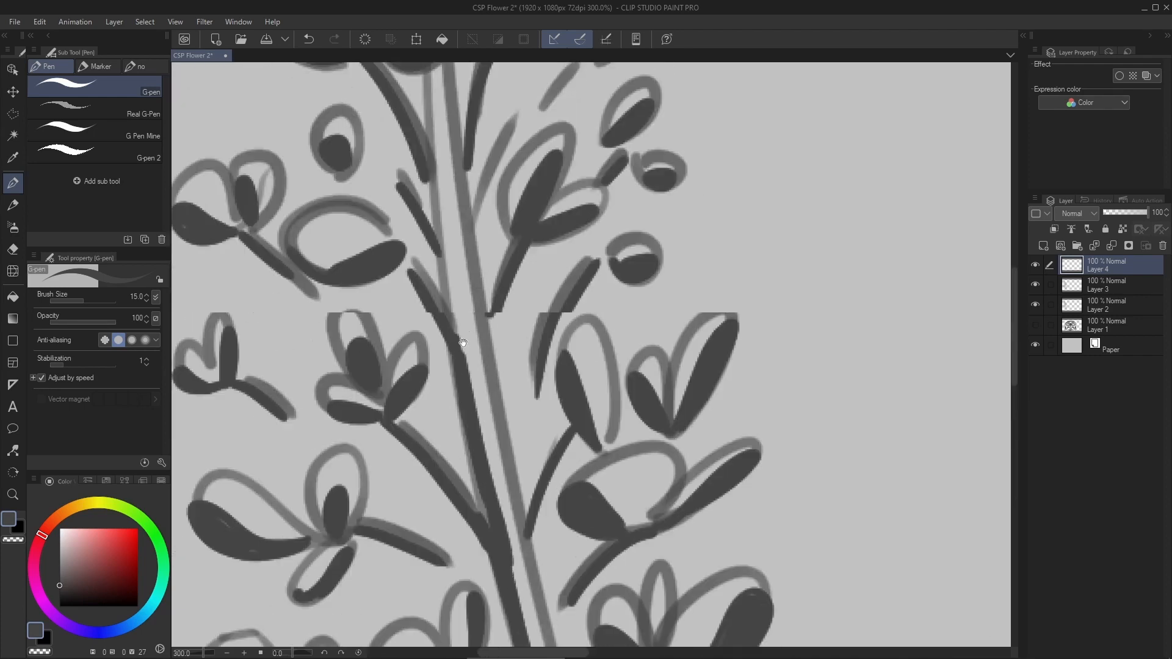
scroll(527, 240, "down", 1)
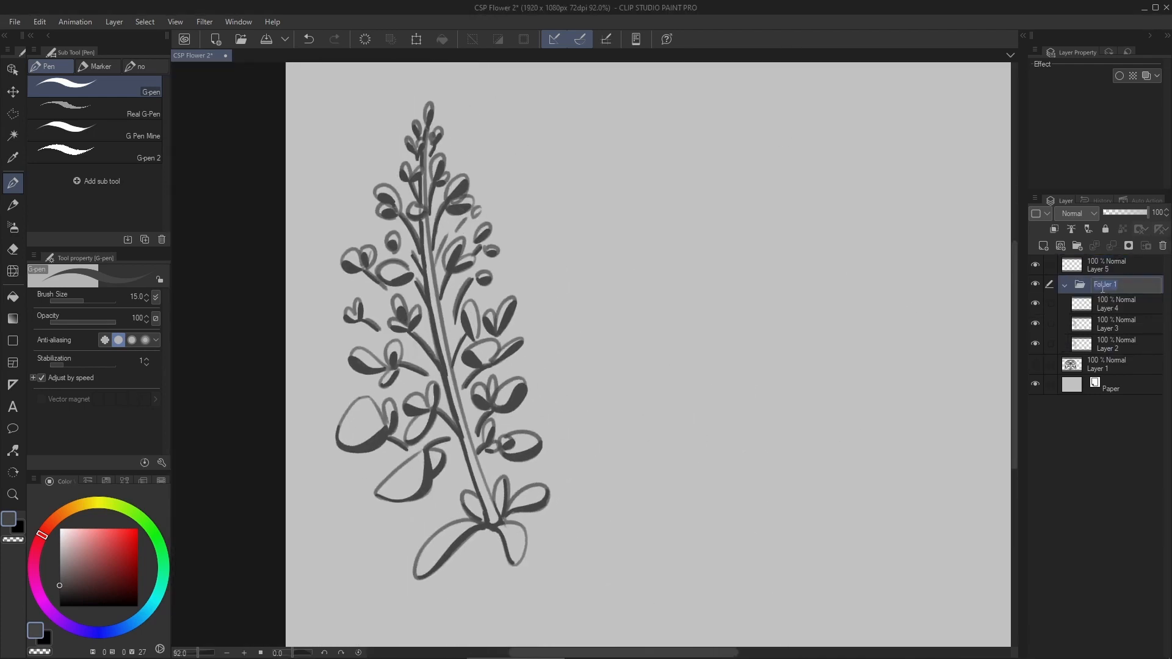
- Fill the large half-round lower left petal with the gray-brown base color beneath the line art, using the G-pen at size 40
scroll(622, 290, "down", 2)
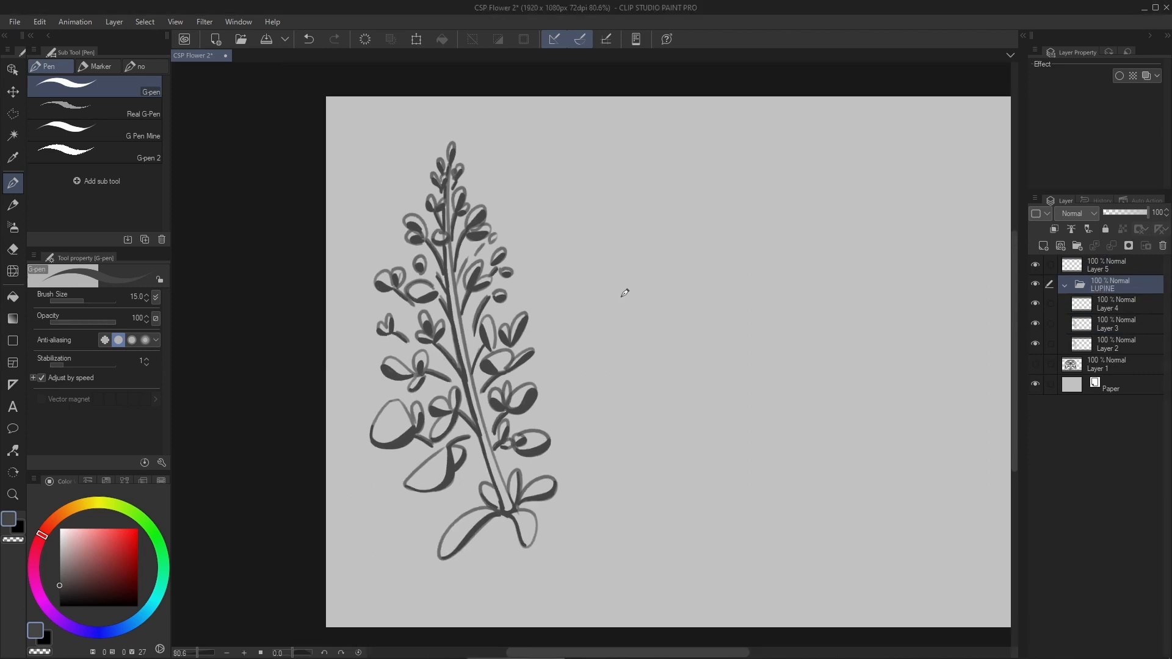
left_click(127, 107)
left_click(127, 129)
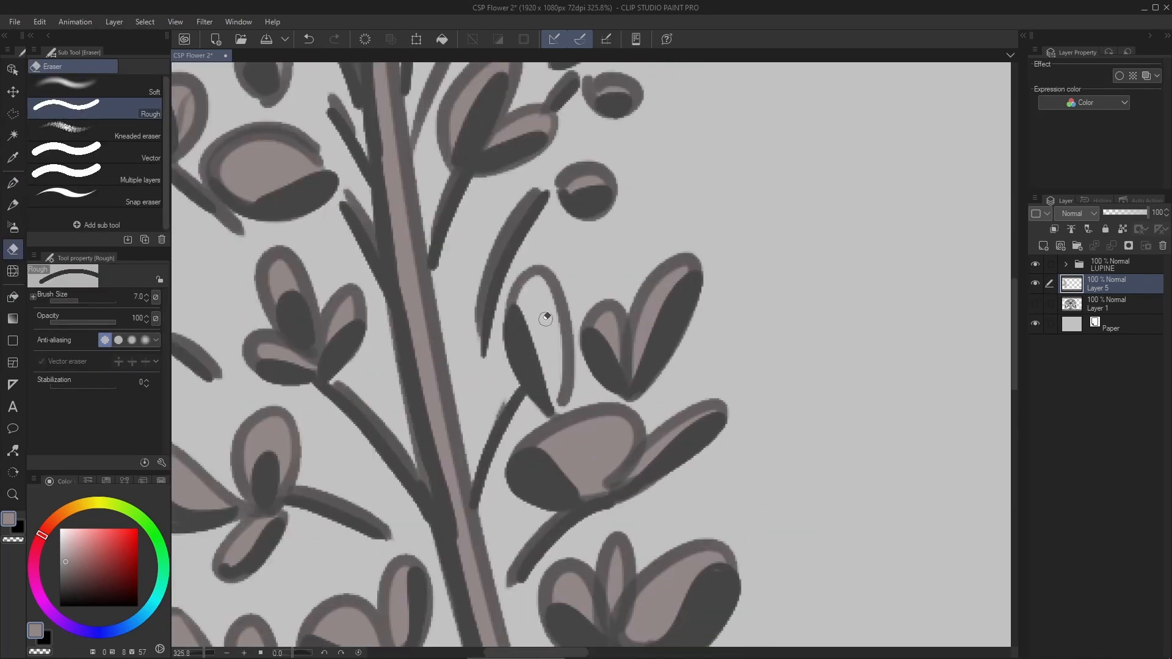
key("p")
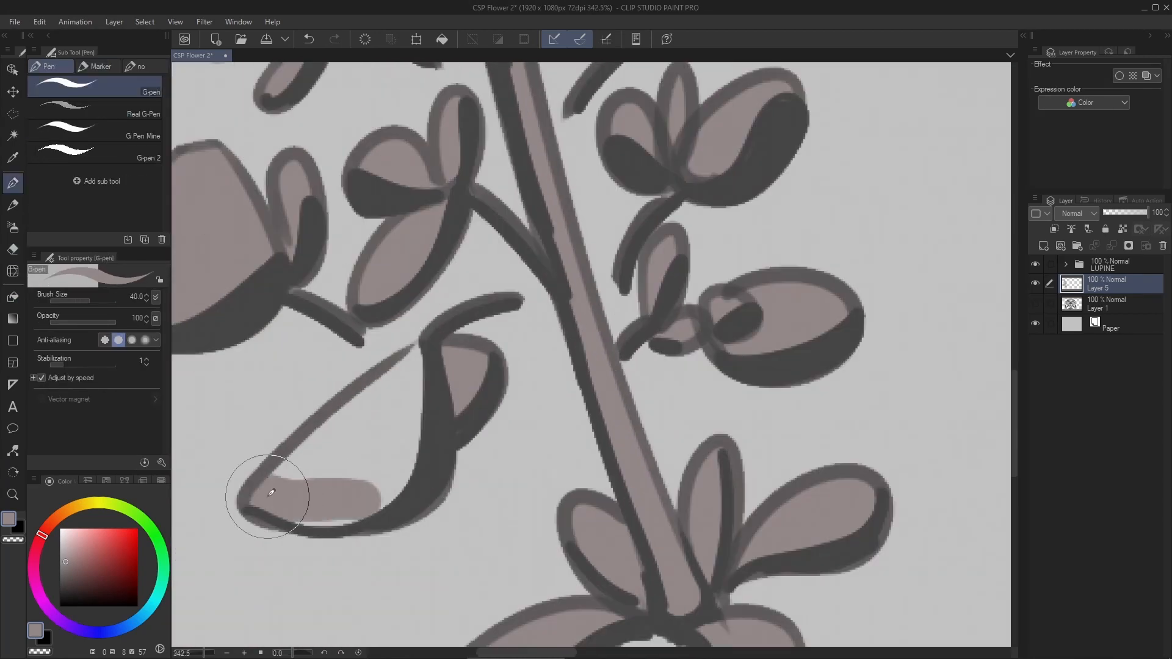
left_click_drag(269, 489, 353, 482)
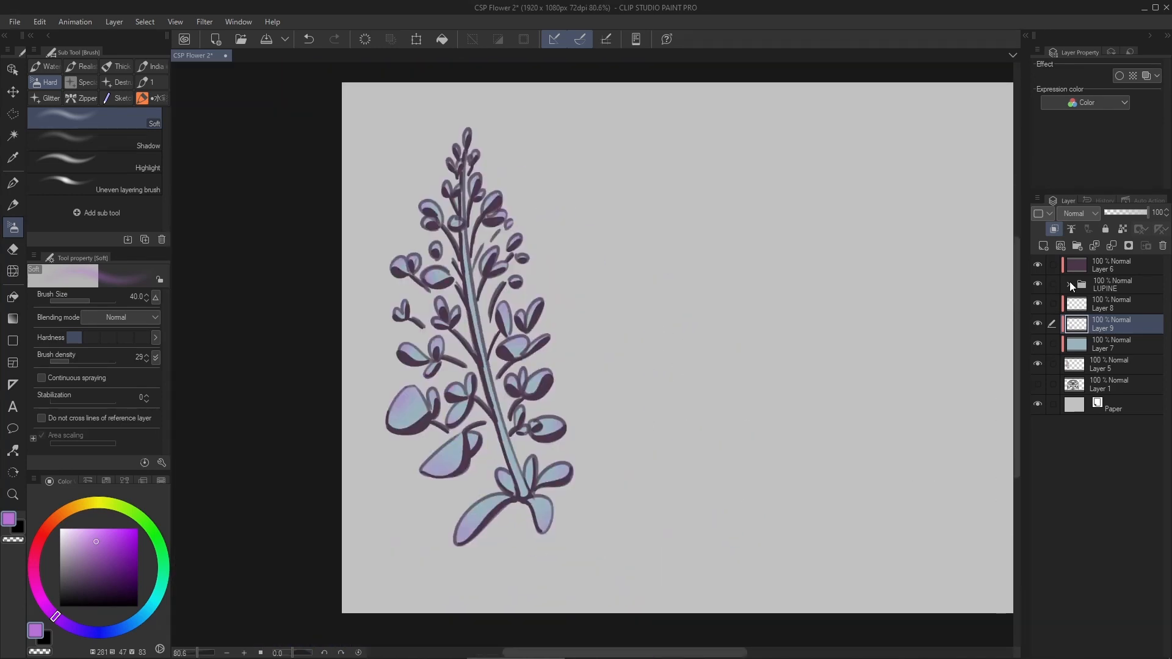
- Lower the layer opacity to soften the flower's dark outlines
left_click(1132, 213)
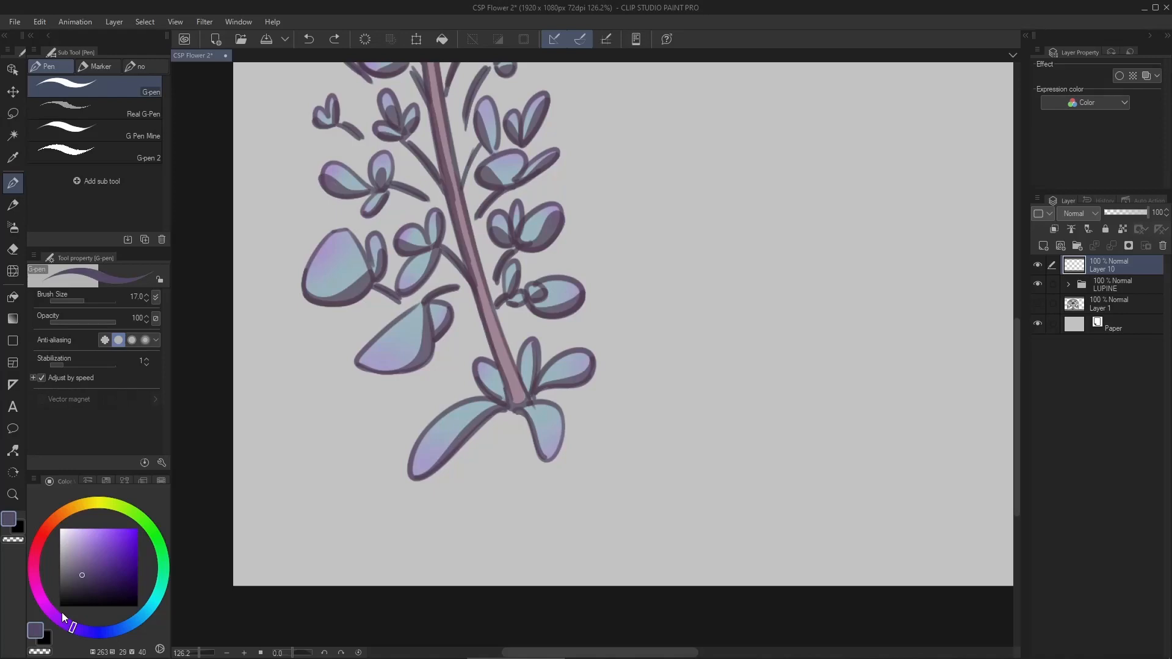
left_click(12, 205)
left_click(82, 67)
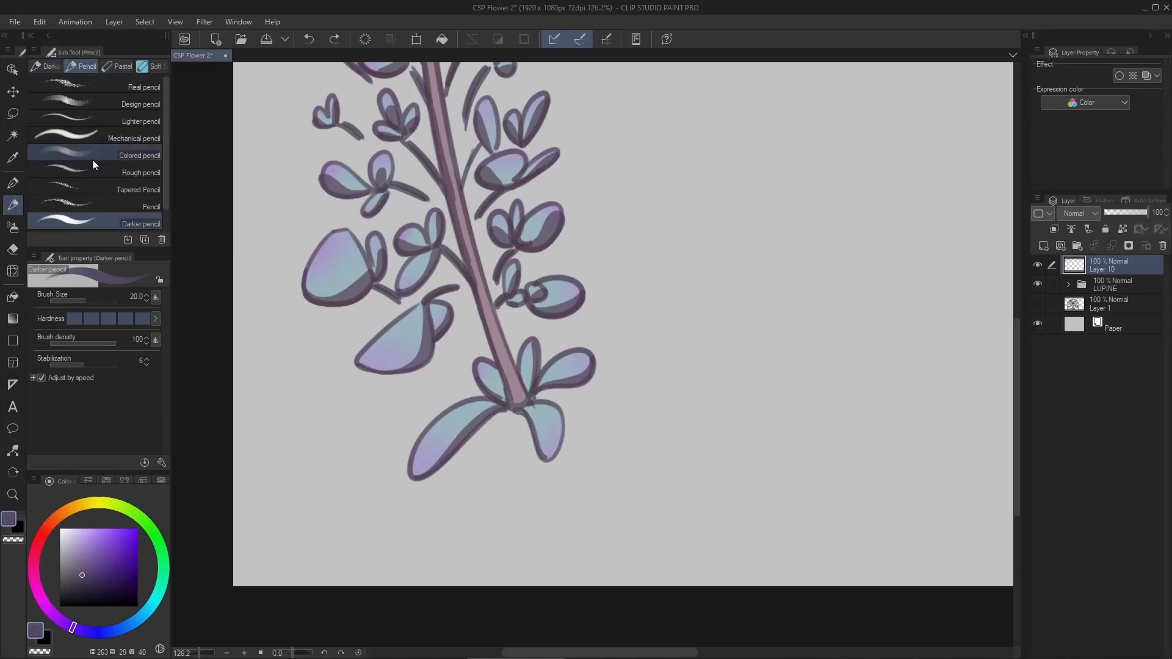
left_click(93, 170)
left_click(117, 67)
left_click(151, 67)
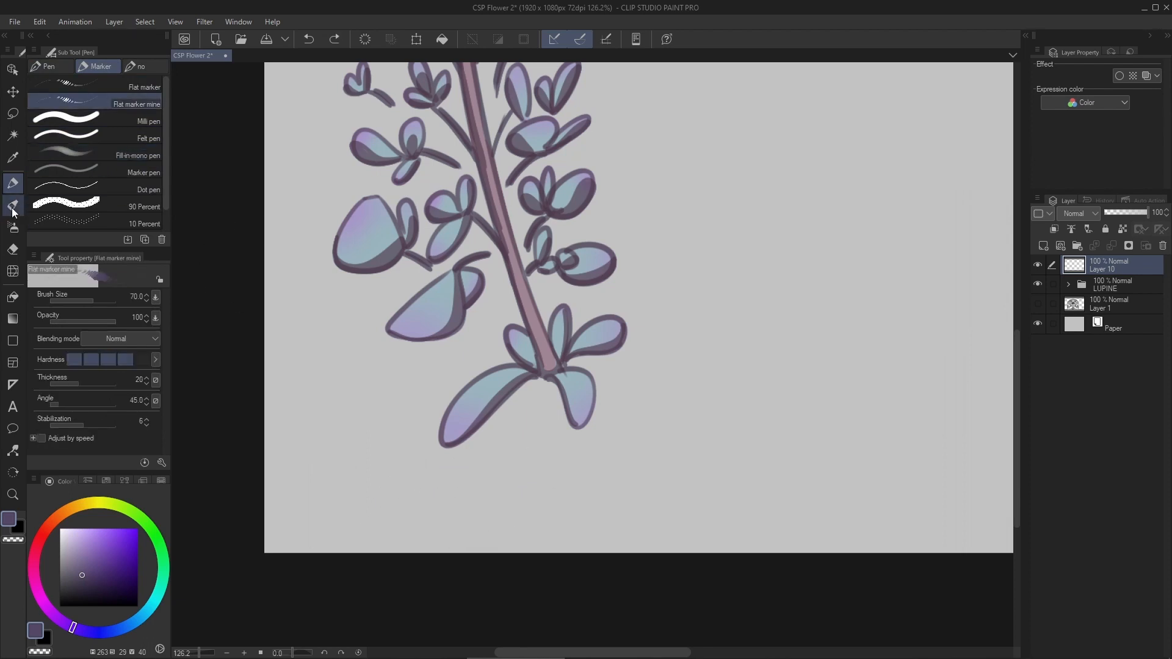
- Letter "Lupine" beneath the flower with the Opaque watercolor brush and paint small petal-shaped accents on both sides
left_click(13, 227)
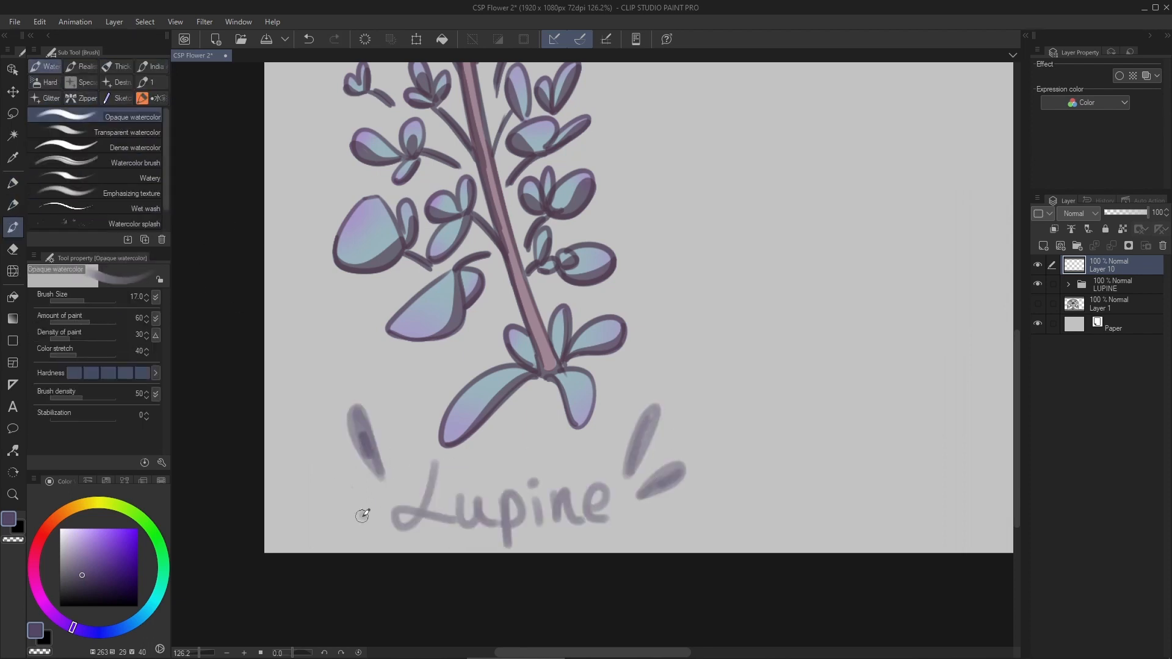
left_click_drag(301, 531, 326, 540)
left_click_drag(659, 527, 681, 517)
scroll(576, 444, "down", 8)
key("ctrl+0")
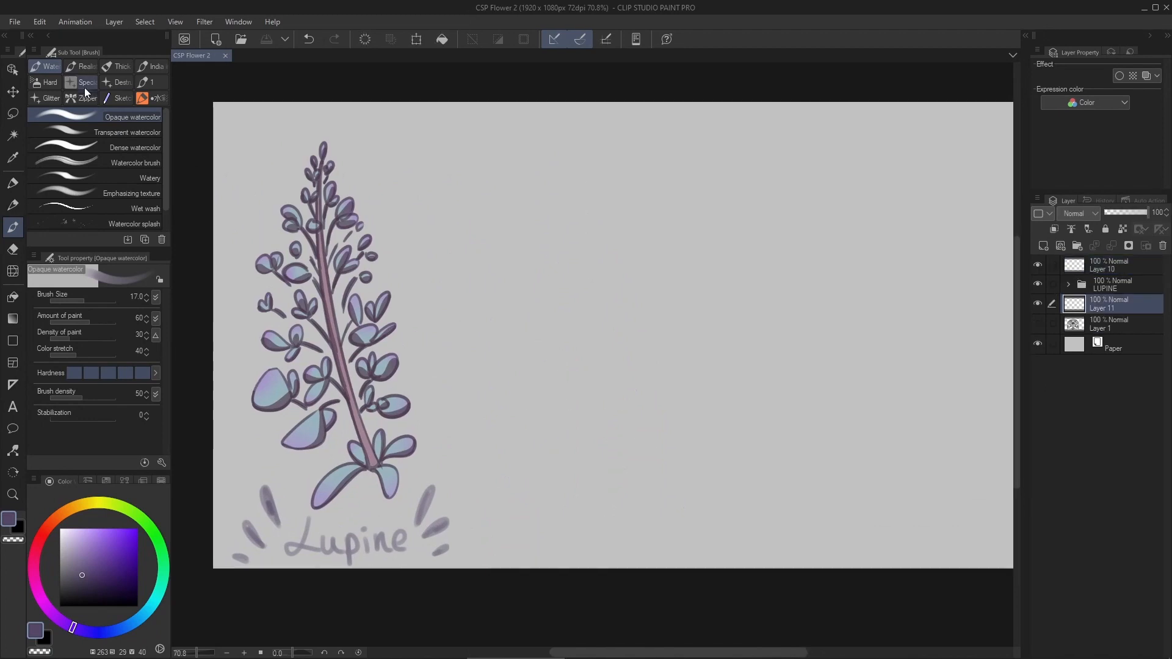
left_click(116, 66)
left_click(95, 139)
left_click(140, 517)
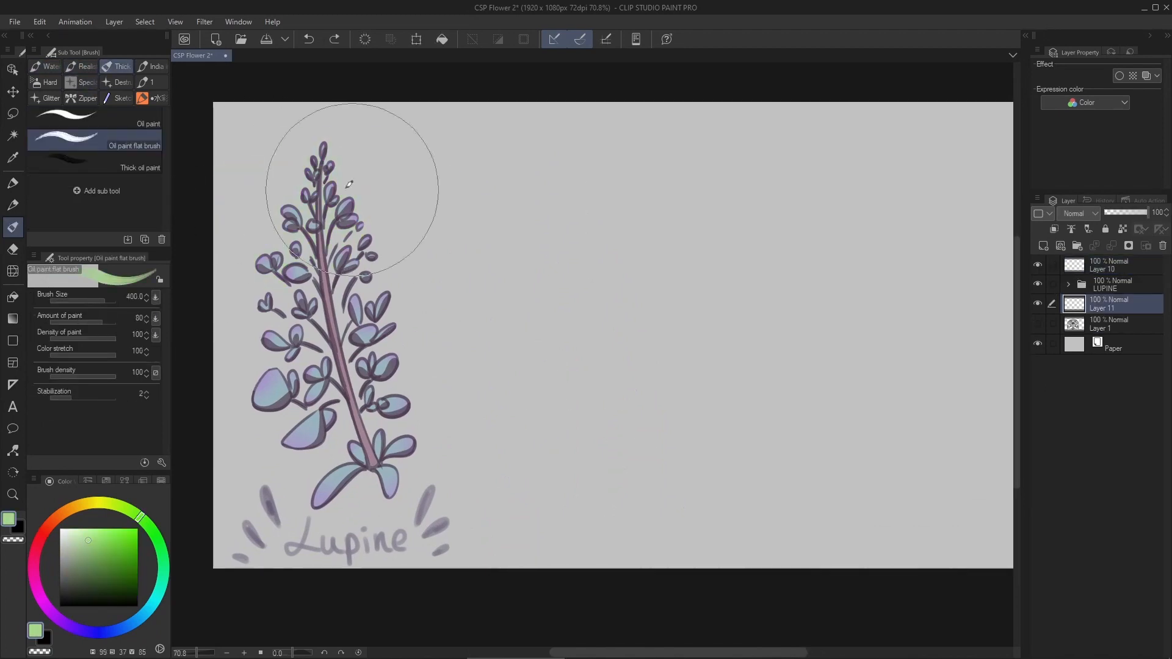
left_click(95, 118)
left_click_drag(281, 159, 400, 246)
key("ctrl+z")
left_click(151, 66)
left_click(116, 98)
left_click_drag(386, 127, 631, 356)
key("ctrl+z")
left_click(45, 66)
left_click(98, 162)
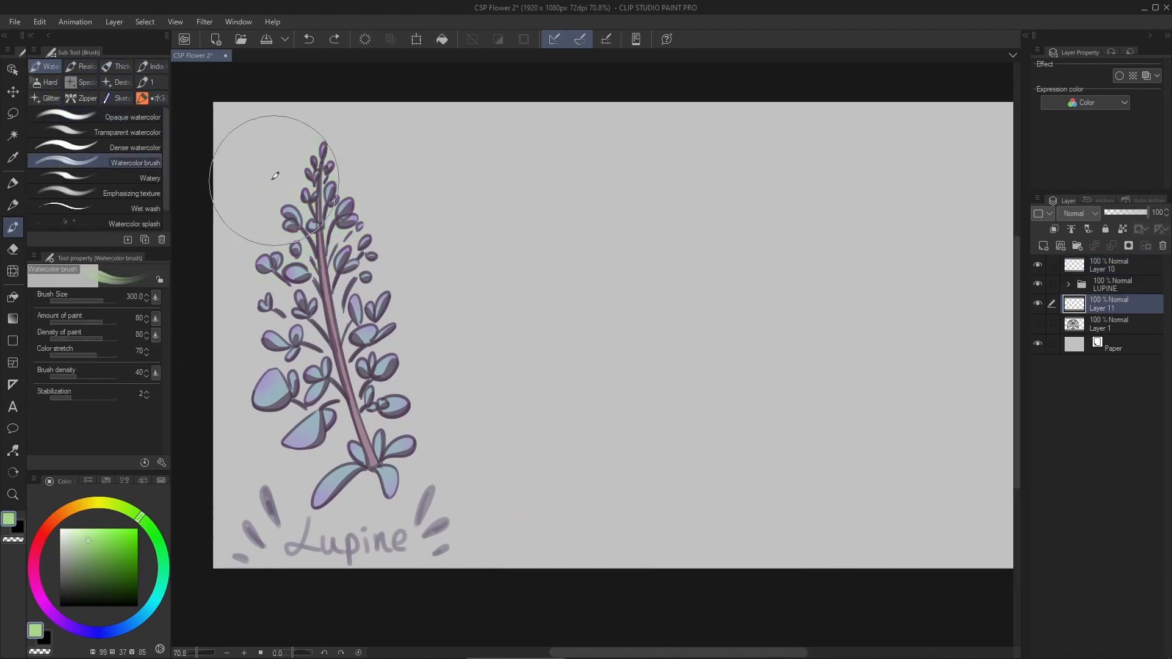
left_click(98, 177)
left_click(101, 560)
left_click_drag(441, 265, 505, 304)
key("ctrl+z")
- Spray teal and darker blue-green texture behind the lupine with the Watercolor splash brush and switch to the Soft eraser
left_click(108, 223)
left_click(72, 559)
left_click(163, 567)
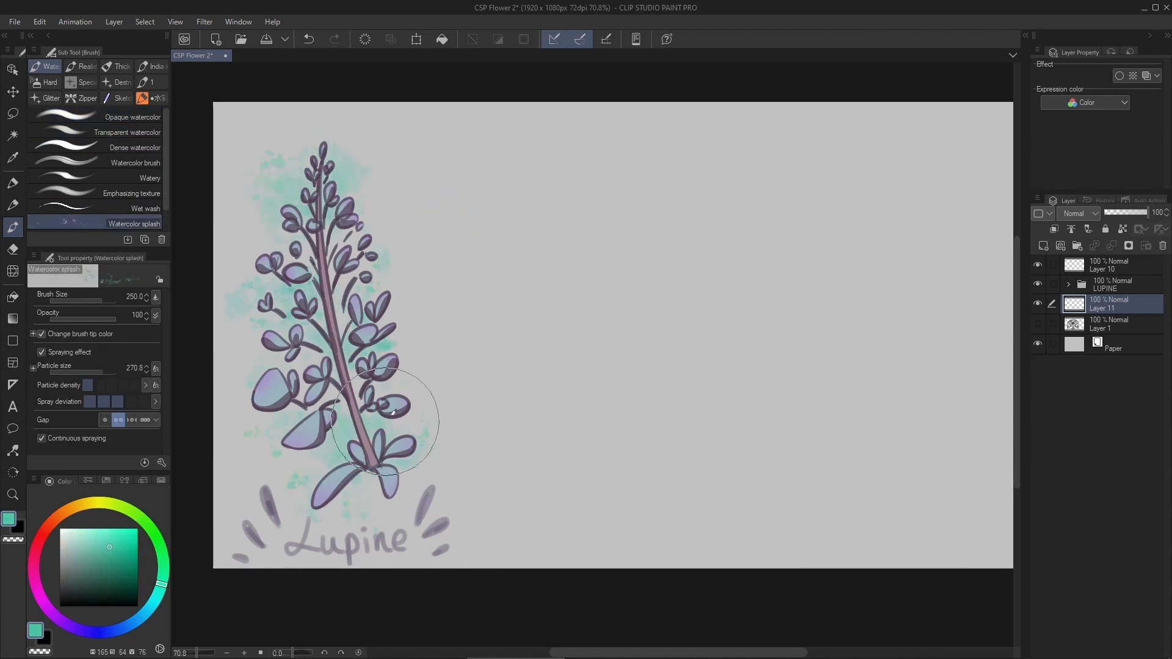
left_click_drag(158, 584, 154, 602)
left_click_drag(323, 153, 269, 226)
left_click_drag(330, 146, 360, 263)
left_click_drag(333, 415, 388, 427)
left_click(13, 249)
left_click(95, 87)
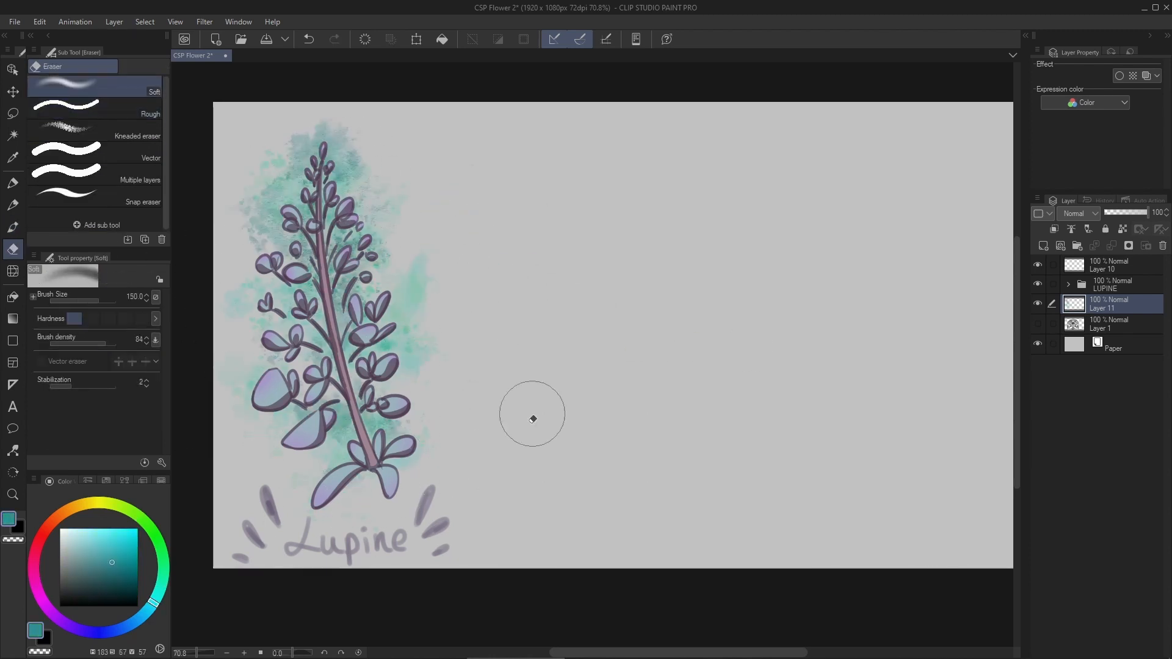
- Group the lupine's layers into a collapsed folder named LUPINE and add a new layer for the next flower
scroll(532, 414, "down", 2)
left_click(1110, 265, "shift")
key("ctrl+g")
double_click(1108, 270)
type("LUPINE")
left_click(1069, 265)
left_click(1043, 245)
- Sketch a teardrop-shaped bloom with a rounded base and two stem lines beside the lupine, using Darker pencil 2
left_click(12, 205)
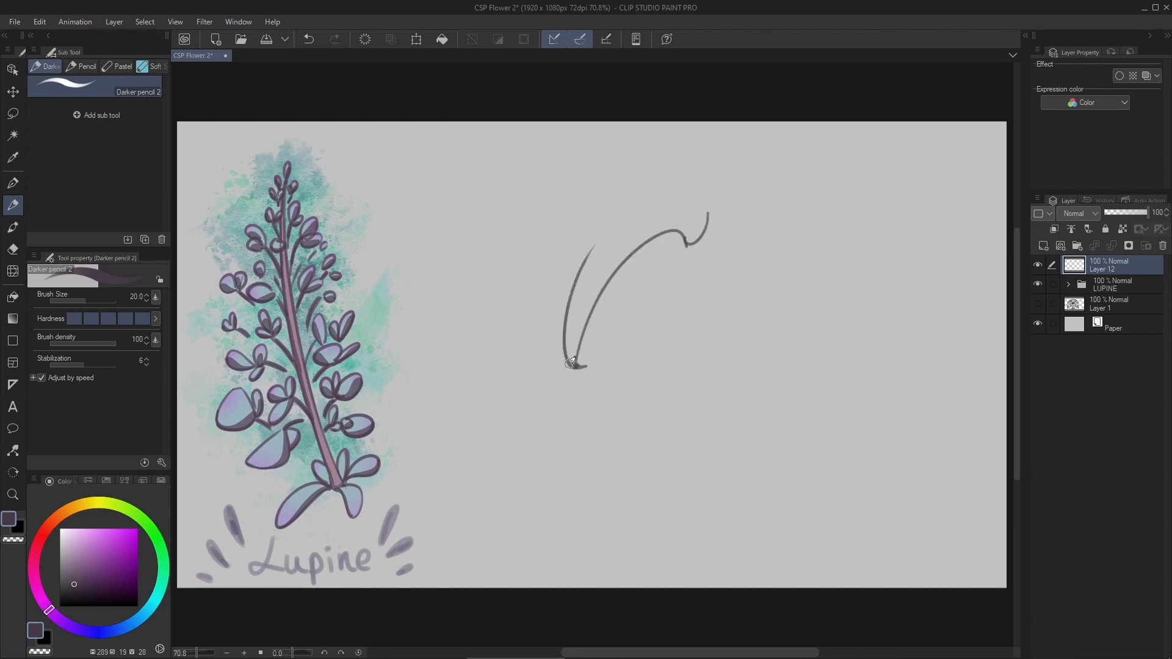
left_click_drag(571, 363, 673, 282)
scroll(673, 282, "up", 2)
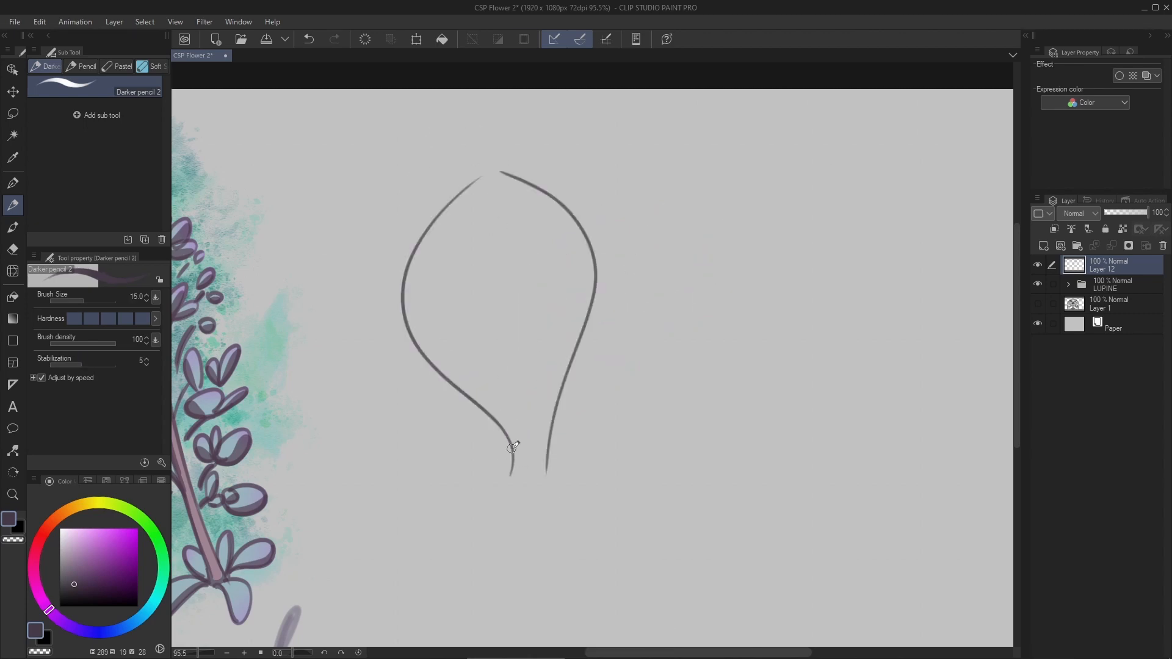
scroll(566, 365, "up", 3)
scroll(543, 335, "down", 3)
left_click_drag(515, 342, 541, 604)
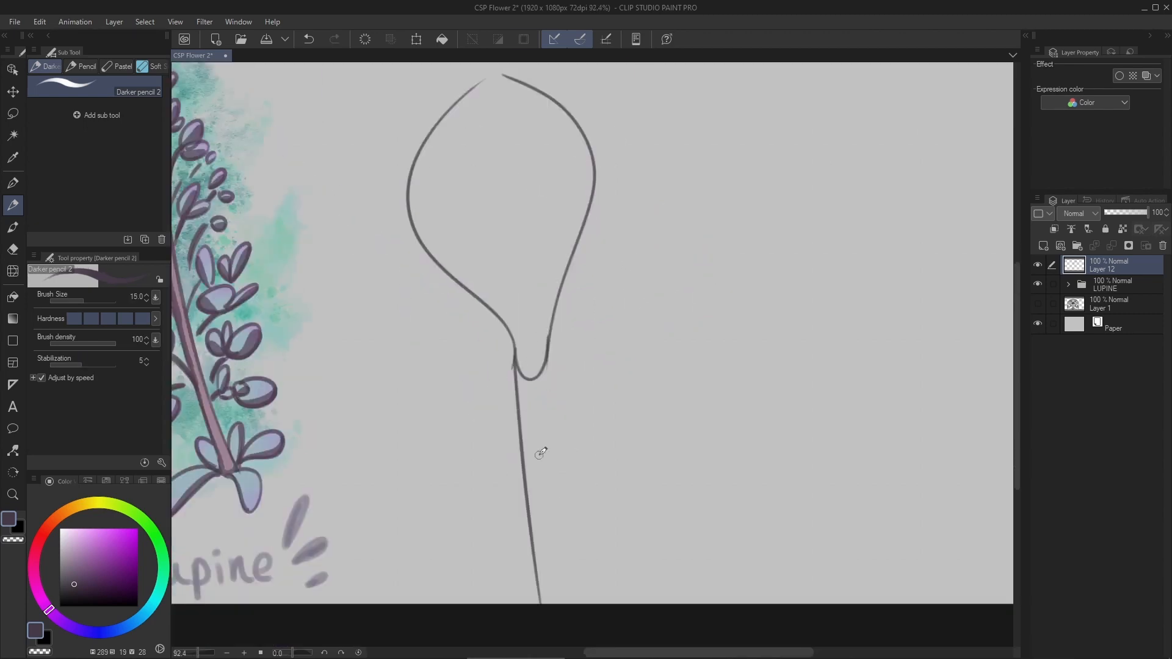
left_click_drag(547, 360, 548, 603)
left_click_drag(553, 212, 550, 333)
- Close the top of the bloom outline with a sharp pointed tip
scroll(479, 191, "up", 4)
left_click_drag(466, 251, 511, 117)
left_click_drag(511, 117, 607, 231)
scroll(520, 184, "down", 4)
scroll(614, 300, "up", 1)
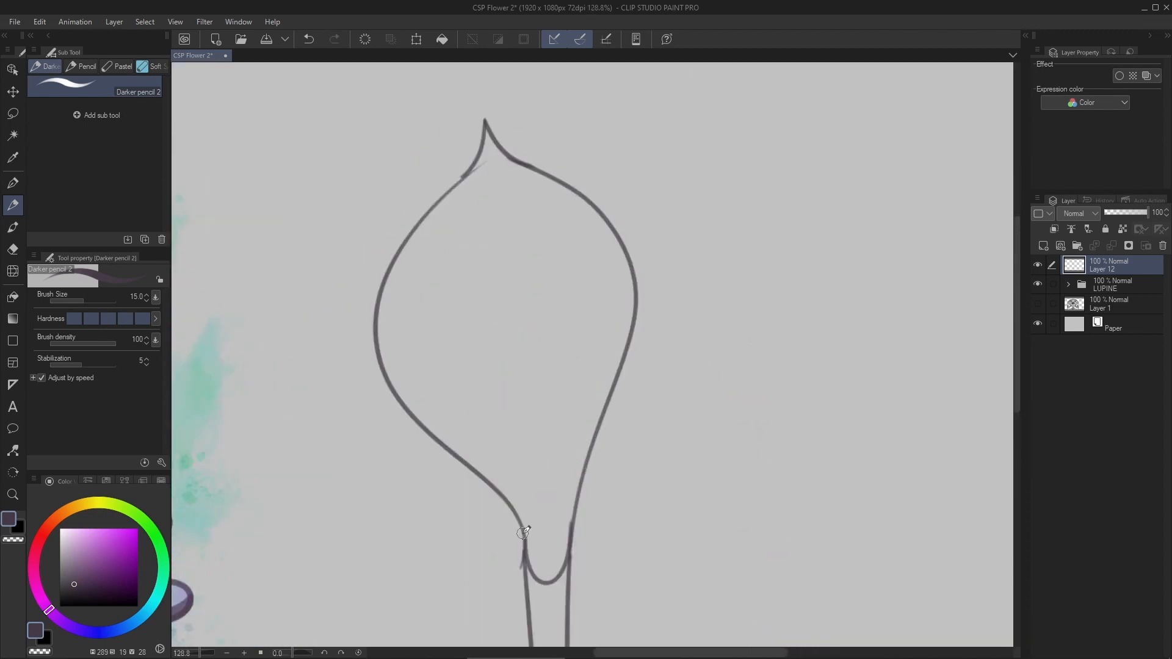
scroll(528, 539, "up", 3)
left_click_drag(542, 311, 524, 358)
left_click_drag(444, 597, 576, 183)
left_click_drag(561, 105, 577, 208)
scroll(542, 345, "down", 2)
left_click_drag(519, 527, 610, 251)
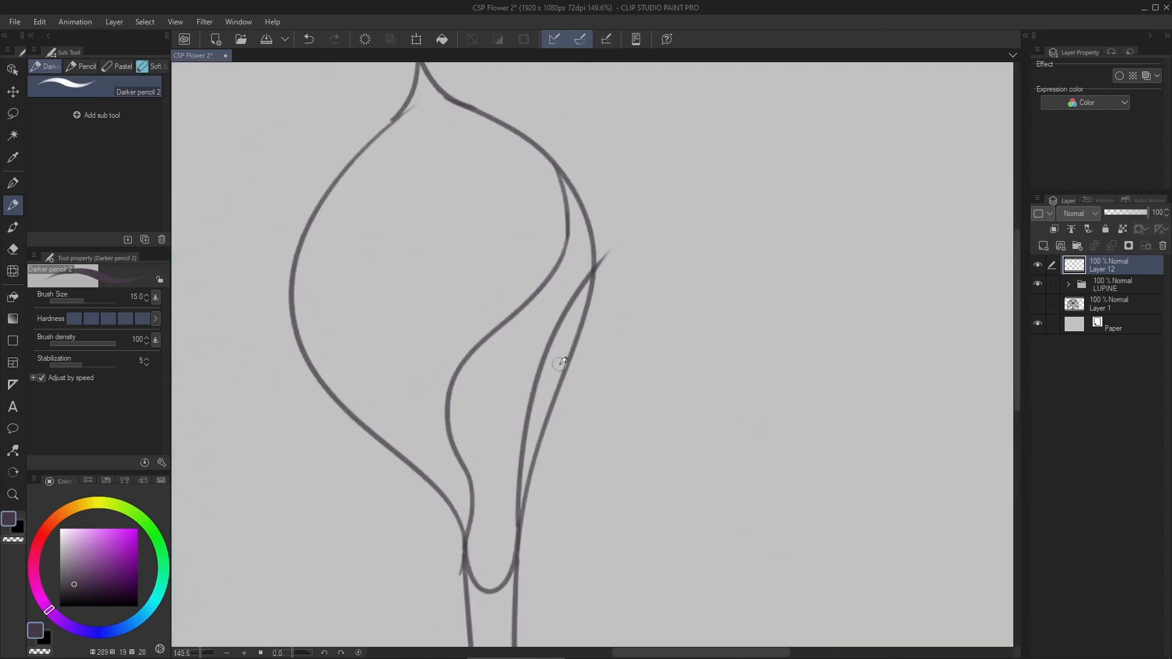
key("ctrl+z")
key("ctrl+z")
- Draw an S-shaped fold line inside the bloom, running from its narrow base up to the upper right edge
mouse_move(466, 557)
left_mouse_down()
mouse_move(426, 424)
mouse_move(534, 135)
left_mouse_up()
key("ctrl+z")
mouse_move(465, 569)
left_mouse_down()
mouse_move(530, 129)
mouse_move(555, 194)
left_mouse_up()
left_click_drag(488, 565, 511, 605)
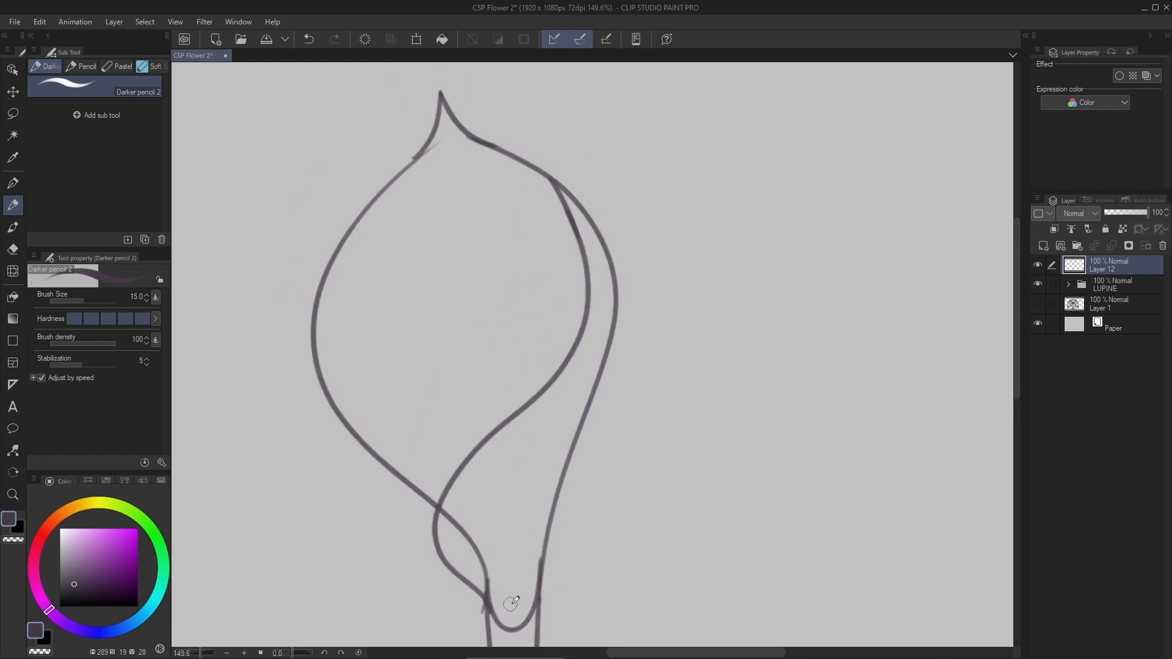
- Draw the curved front lip across the bloom's opening and erase the outline segments that overlap the fold
mouse_move(536, 462)
left_mouse_down()
mouse_move(361, 203)
mouse_move(312, 314)
left_mouse_up()
scroll(349, 206, "up", 3)
key("e")
left_click_drag(666, 562, 556, 276)
mouse_move(587, 390)
left_mouse_down()
mouse_move(585, 286)
mouse_move(550, 254)
left_mouse_up()
left_click_drag(385, 342, 460, 464)
scroll(488, 415, "down", 4)
- Draw an inner rim line just inside the bloom's upper edge, up to the pointed tip, and save the file
key("p")
key("p")
scroll(429, 241, "up", 3)
mouse_move(357, 323)
left_mouse_down()
mouse_move(510, 122)
mouse_move(634, 208)
mouse_move(667, 267)
left_mouse_up()
scroll(633, 201, "up", 3)
scroll(648, 256, "down", 3)
key("ctrl+s")
- Erase the rough peak of the inner rim line and redraw it below the bloom's tip
key("e")
scroll(475, 165, "up", 3)
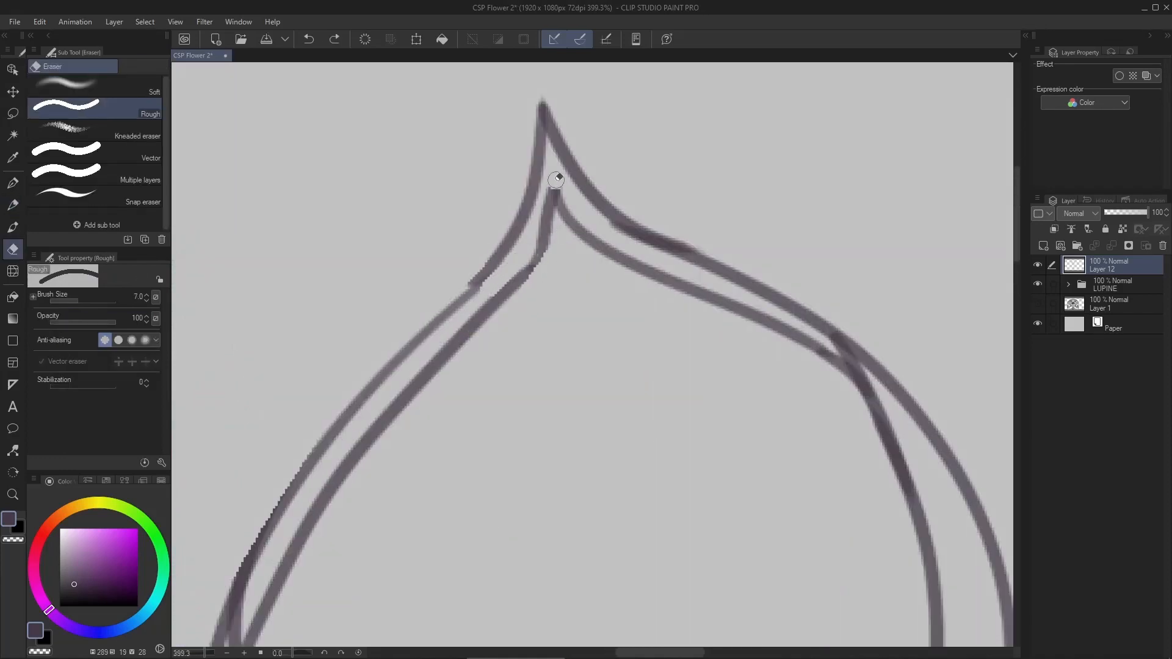
left_click_drag(556, 180, 546, 241)
key("p")
left_click_drag(536, 261, 566, 213)
scroll(568, 218, "down", 5)
- Add short hatching strokes on the folded petal's bulge, at its base and along its right edge
scroll(497, 278, "up", 3)
left_click_drag(470, 398, 449, 335)
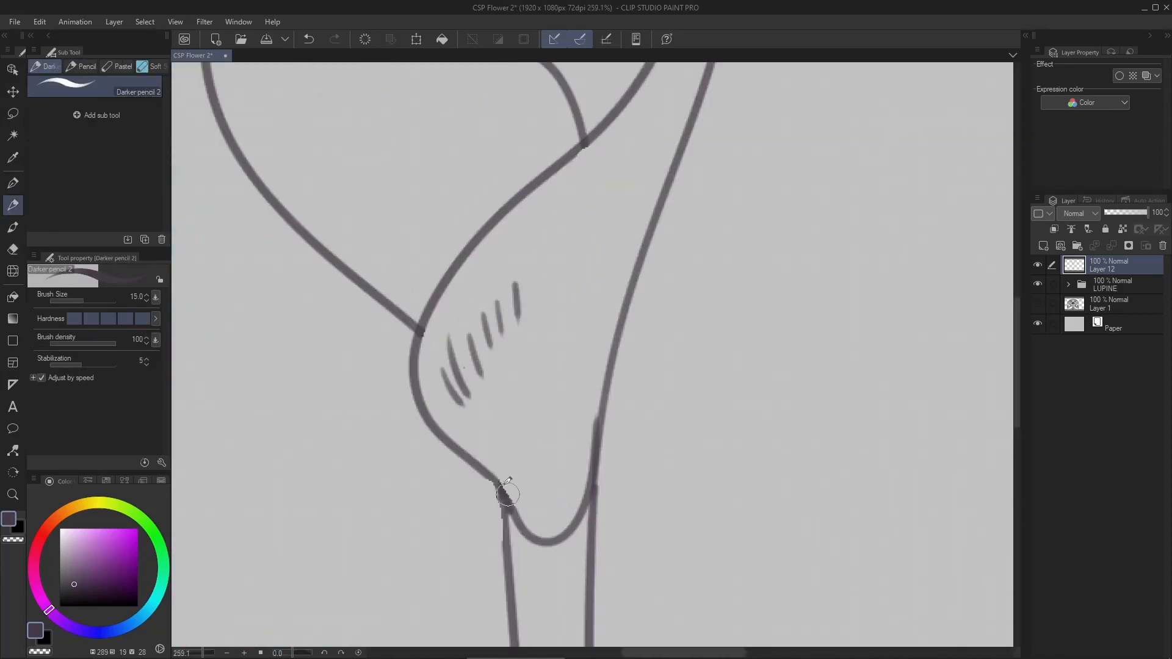
left_click_drag(541, 459, 554, 534)
left_click_drag(558, 412, 568, 506)
left_click_drag(601, 256, 534, 375)
left_click_drag(586, 200, 521, 401)
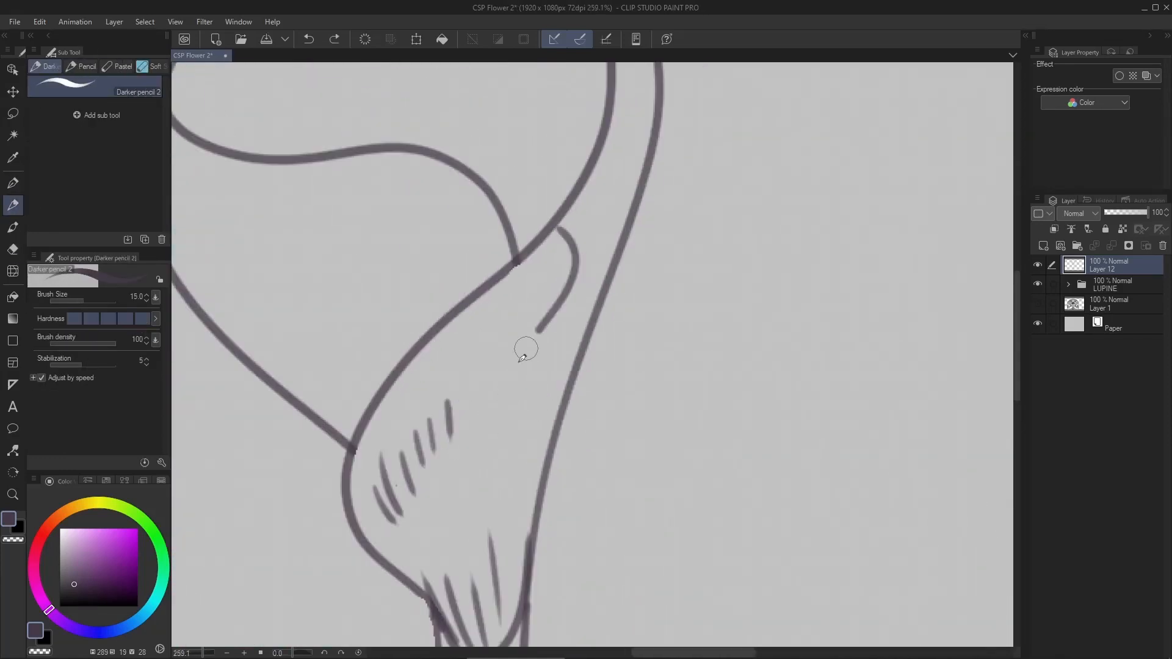
- Add curved hatching beneath the front lip and sketch a center vein inside the bloom
left_click_drag(395, 348, 454, 467)
left_click_drag(292, 295, 441, 415)
left_click_drag(378, 302, 450, 377)
left_click_drag(415, 307, 463, 369)
left_click_drag(446, 306, 479, 365)
left_click_drag(427, 244, 440, 493)
key("ctrl+z")
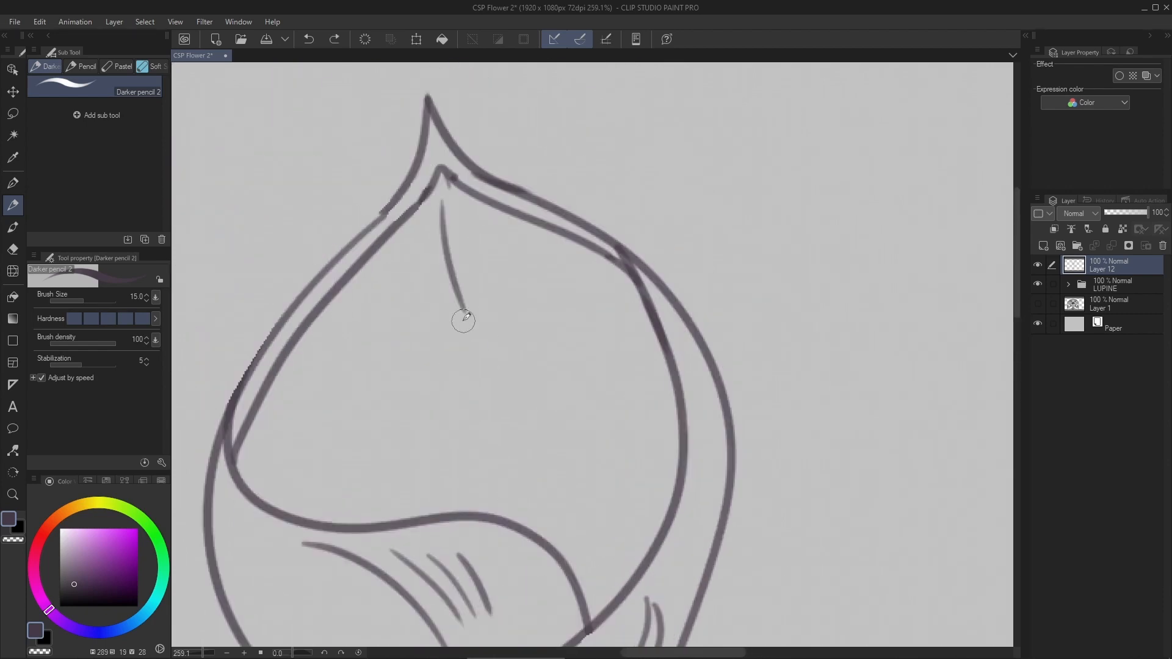
- Hatch the upright stem with short lengthwise strokes from the base of the bloom downward
scroll(464, 321, "down", 5)
scroll(482, 186, "up", 3)
left_click_drag(507, 303, 512, 371)
left_click_drag(511, 378, 512, 421)
left_click_drag(503, 396, 508, 457)
scroll(513, 421, "down", 3)
left_click_drag(580, 177, 563, 337, "space")
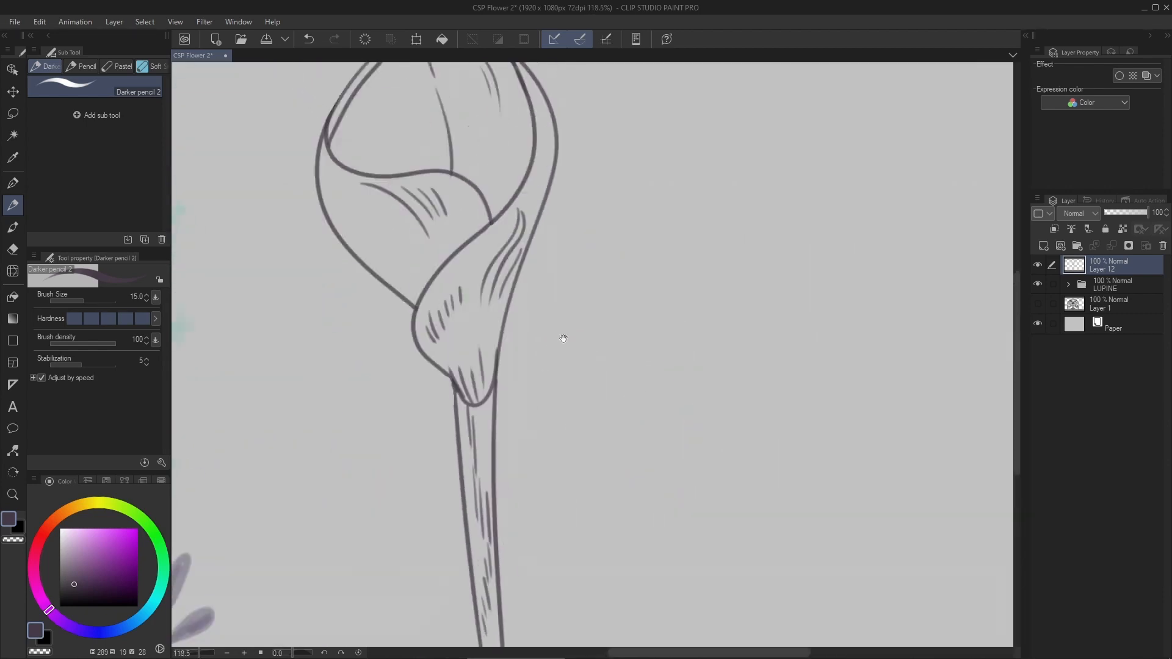
- Add a new layer and sketch an S-shaped curve for a second, tilted bloom to the right of the first
key("ctrl+shift+n")
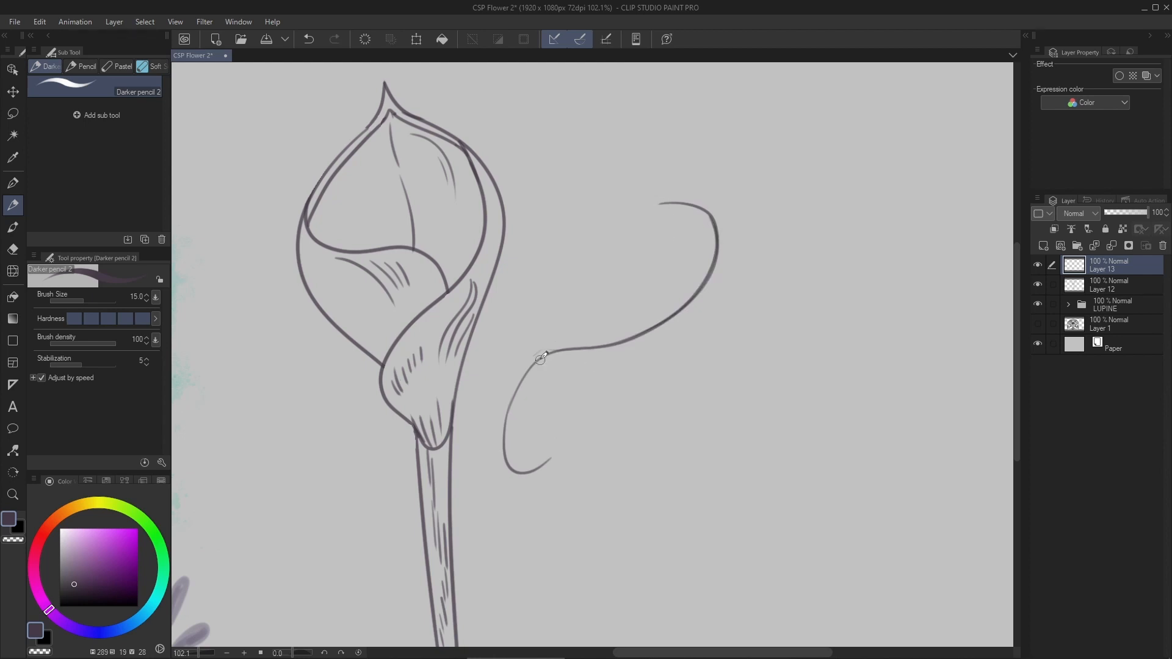
scroll(541, 357, "up", 2)
mouse_move(553, 434)
left_mouse_down()
mouse_move(620, 332)
mouse_move(612, 367)
left_mouse_up()
scroll(686, 271, "up", 1)
key("ctrl+z")
left_click_drag(665, 281, 670, 304)
left_click_drag(541, 489, 624, 293, "space")
- Complete the tilted bloom's outline with a rounded petal, a curved pointed tip and a narrow tubular base
scroll(624, 293, "up", 1)
scroll(513, 394, "up", 1)
mouse_move(508, 312)
left_mouse_down()
mouse_move(513, 450)
mouse_move(477, 522)
left_mouse_up()
mouse_move(479, 525)
left_mouse_down()
mouse_move(746, 199)
mouse_move(749, 217)
left_mouse_up()
key("ctrl+z")
left_click_drag(399, 558, 450, 542)
left_click_drag(446, 544, 815, 182)
key("ctrl+z")
left_click_drag(761, 152, 842, 92)
scroll(653, 245, "down", 8)
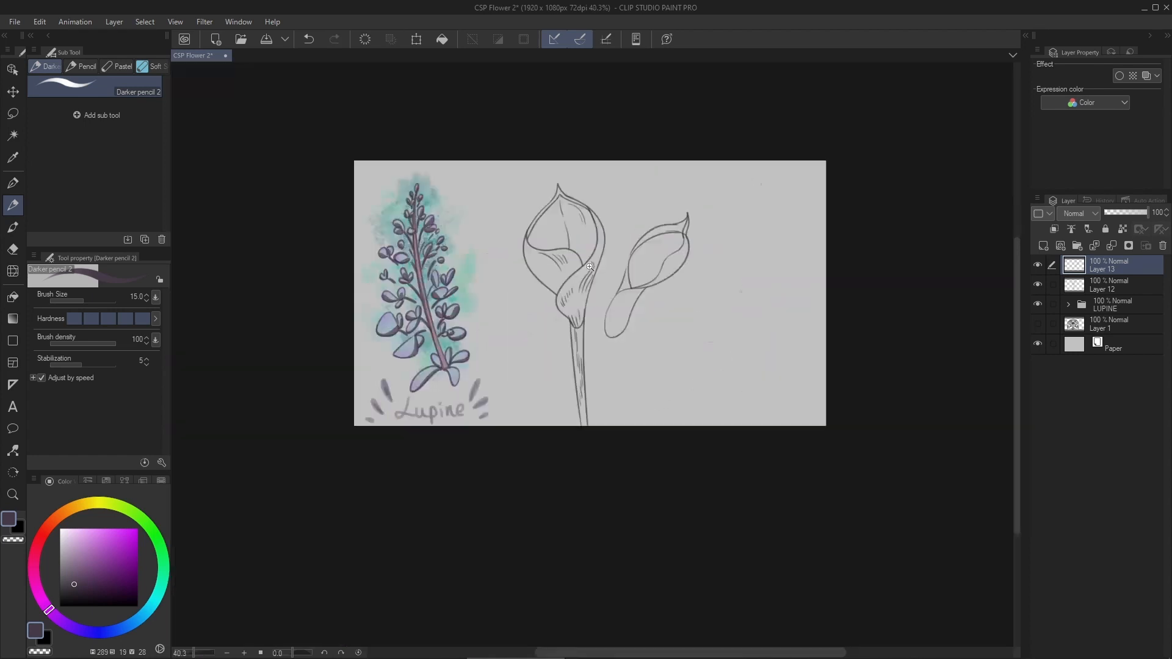
- Refine the tilted bloom's tip and wavy inner rim, and add curved hatching strokes across its petal
scroll(662, 243, "up", 7)
mouse_move(506, 461)
left_mouse_down()
mouse_move(581, 353)
mouse_move(631, 369)
left_mouse_up()
scroll(576, 357, "up", 2)
mouse_move(698, 143)
left_mouse_down("space")
mouse_move(621, 244)
mouse_move(638, 219)
left_mouse_up("space")
key("ctrl+z")
key("e")
key("p")
left_click_drag(519, 364, 563, 328)
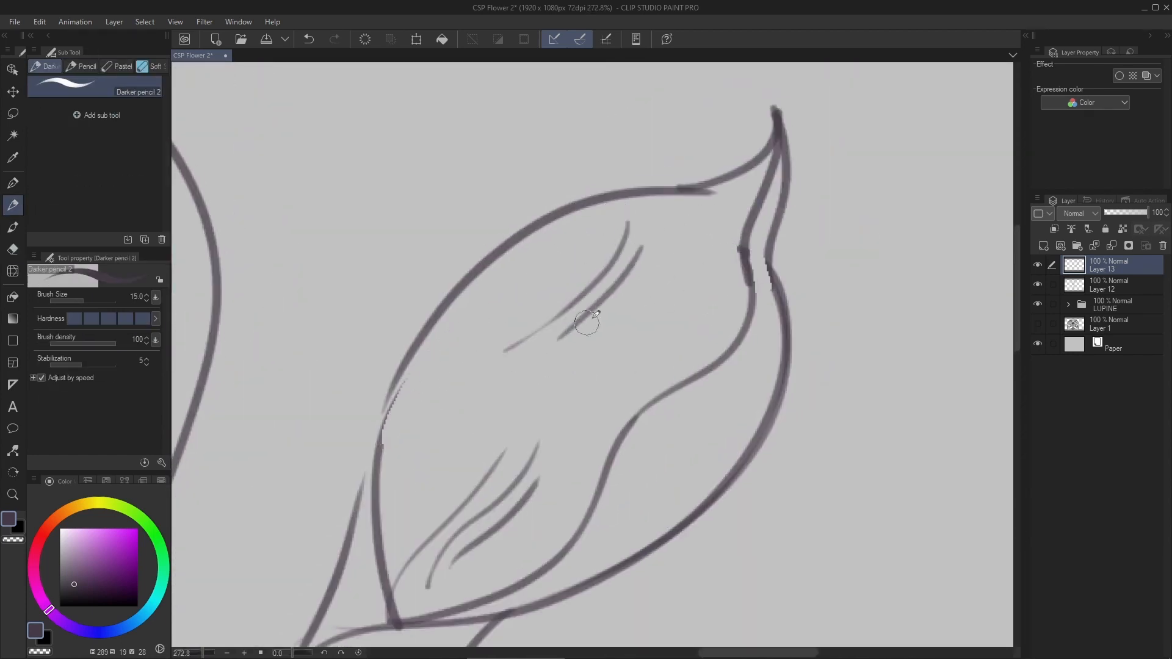
- Hatch the tilted bloom's tubular base with short strokes at its bottom, middle and upper edge
scroll(678, 251, "down", 3)
left_click_drag(524, 538, 639, 256, "space")
left_click_drag(539, 364, 521, 397, "space")
left_click_drag(516, 356, 487, 431)
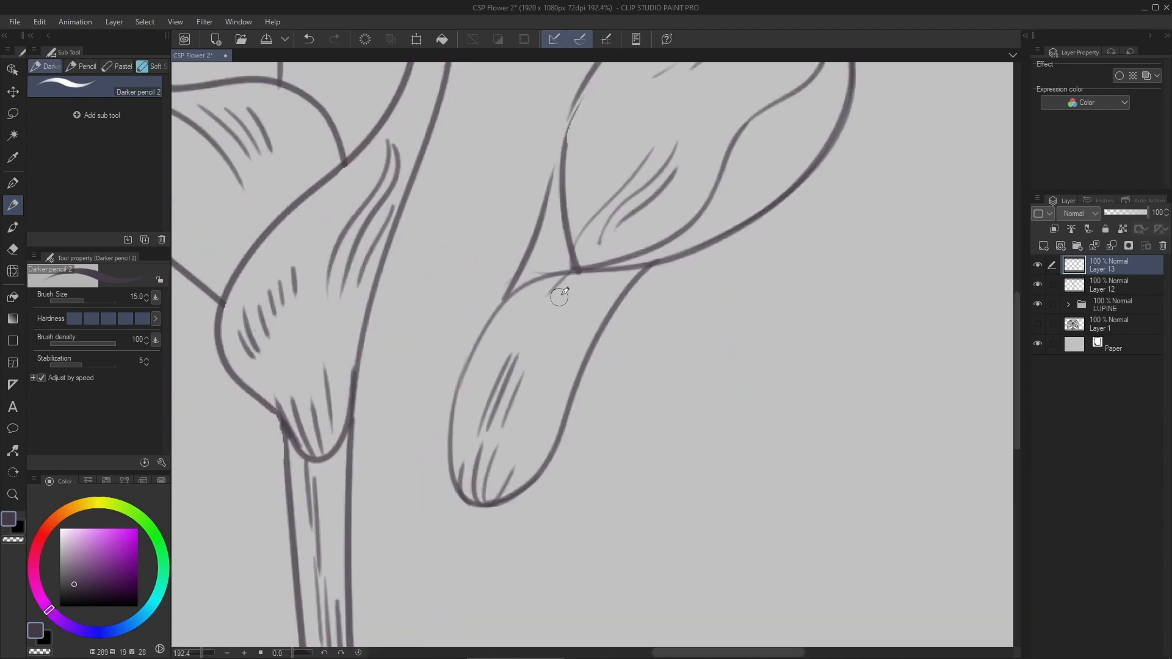
left_click_drag(573, 276, 529, 320)
- Draw the tilted bloom's two stem lines so they cross the upright stem, and clean up the overlap with the eraser
scroll(553, 427, "down", 3)
mouse_move(552, 449)
left_mouse_down("space")
mouse_move(560, 314)
mouse_move(612, 217)
left_mouse_up("space")
left_click_drag(543, 234, 438, 555)
mouse_move(582, 241)
left_mouse_down("space")
mouse_move(622, 190)
mouse_move(499, 506)
left_mouse_up("space")
scroll(502, 429, "up", 5)
key("e")
left_click(1110, 285)
left_click(1038, 287)
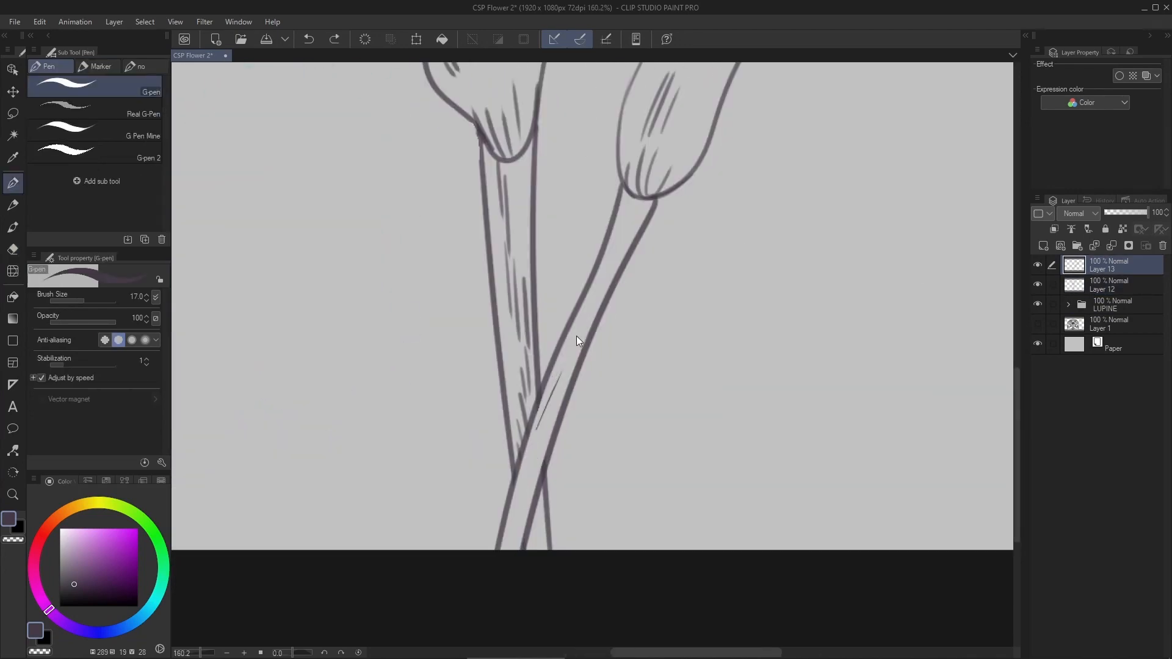
- Hatch the tilted stem with short strokes running along its length
key("p")
left_click_drag(563, 365, 528, 477)
left_click_drag(696, 73, 591, 380, "space")
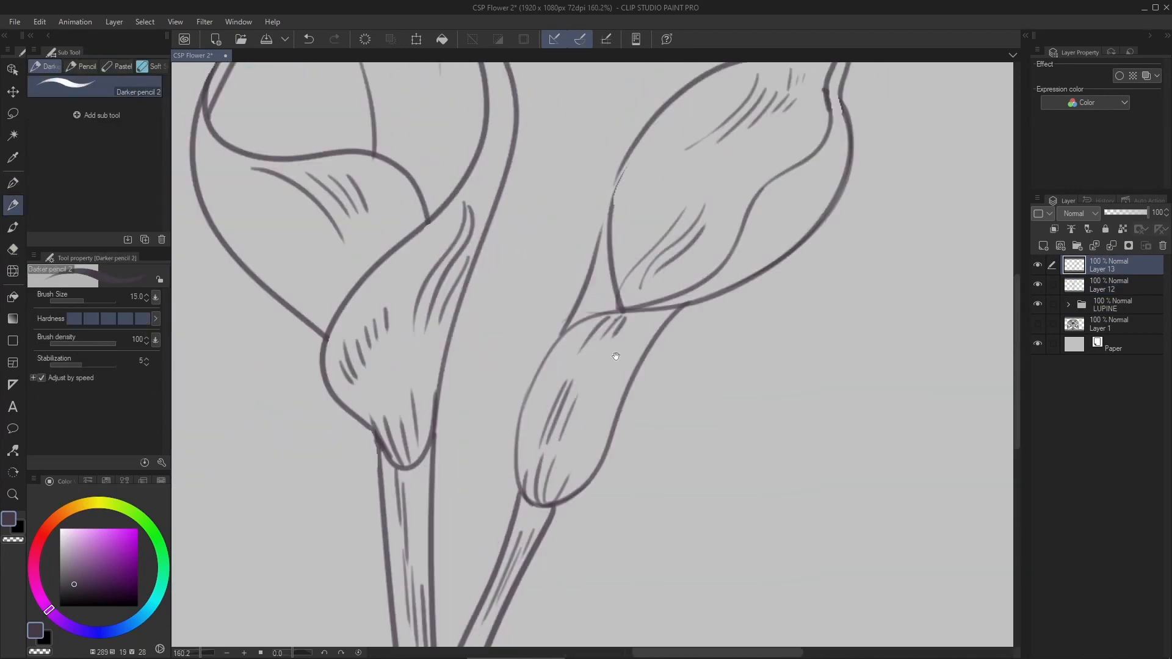
- Thicken the left outline of the tilted bloom's tubular base and erase the stray line ends
scroll(588, 359, "up", 5)
left_click_drag(471, 596, 581, 294)
key("e")
left_click_drag(461, 557, 464, 572)
left_click_drag(480, 438, 537, 330)
scroll(586, 277, "down", 5)
key("p")
- Add a row of short hatching strokes along the right rim of the tilted bloom
scroll(672, 322, "up", 3)
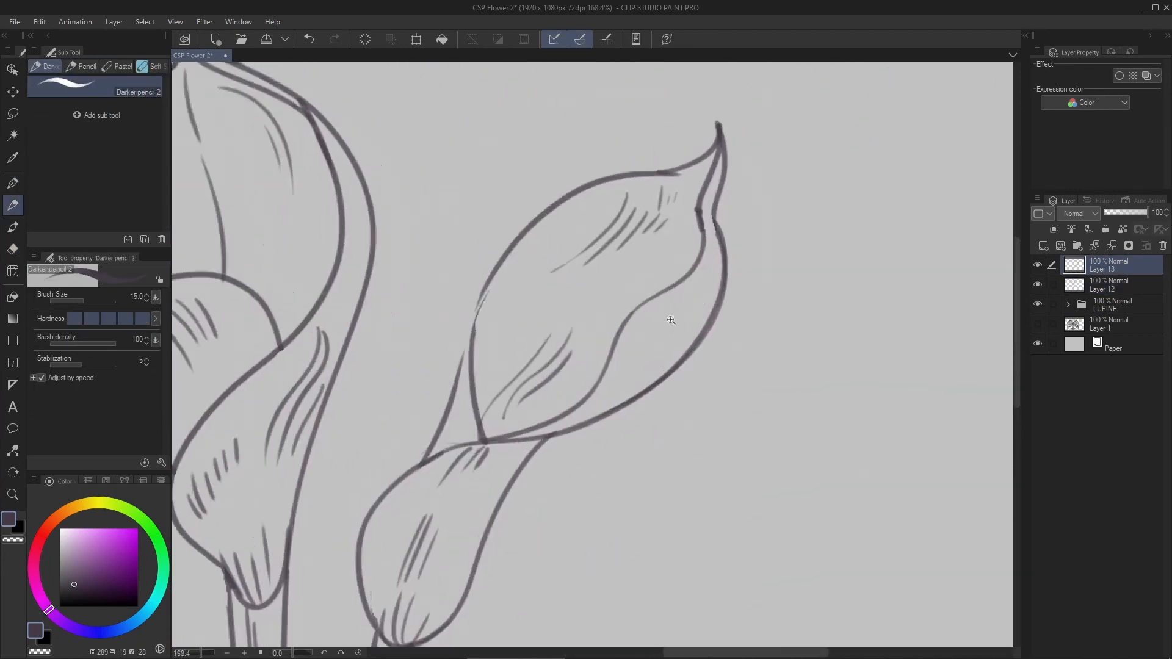
scroll(673, 321, "up", 3)
key("ctrl+z")
left_click_drag(601, 405, 544, 454, "space")
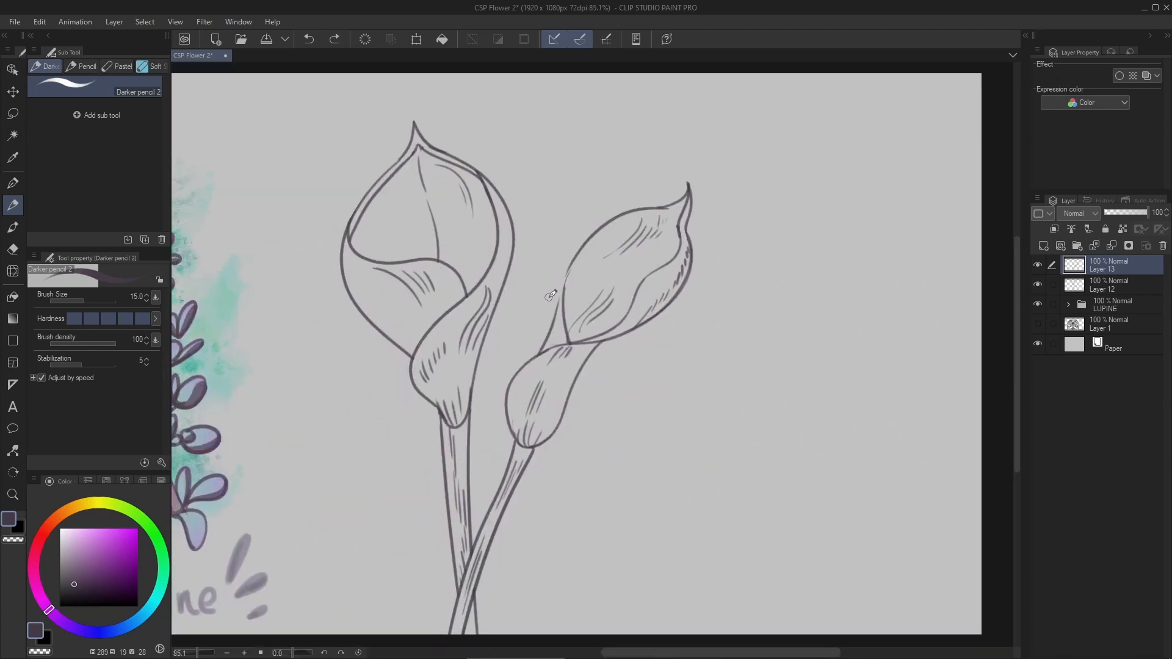
- Merge the two flower sketches into one layer and retouch the left outline of the tilted bloom's petal
left_click(1099, 286, "ctrl")
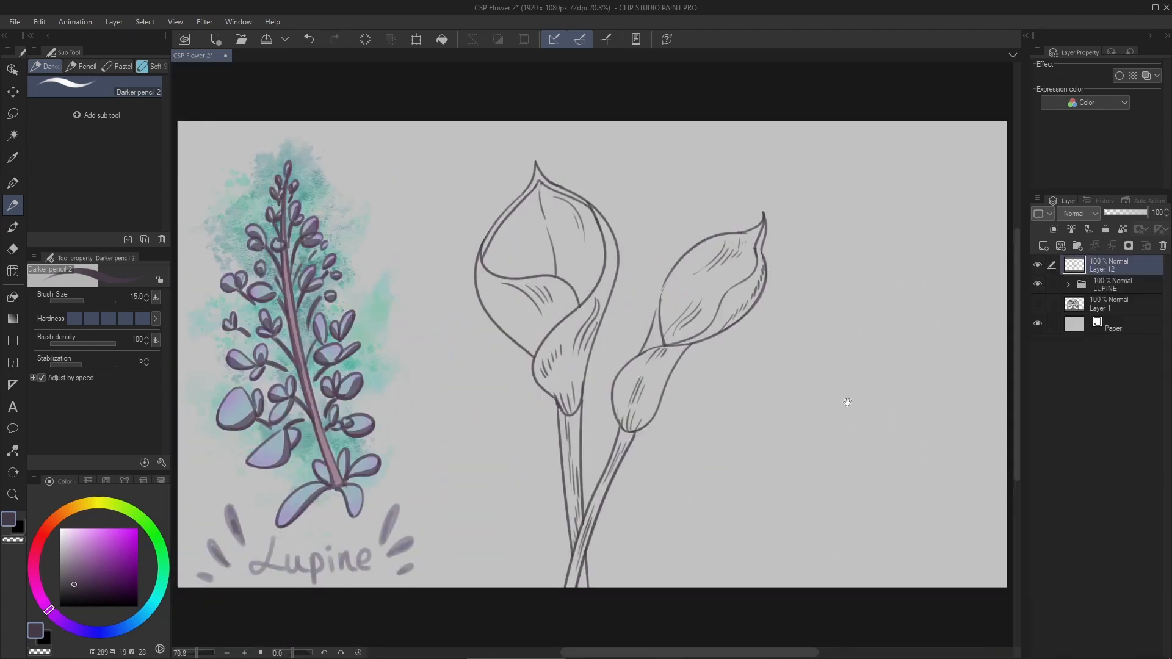
key("ctrl+z")
left_click_drag(848, 402, 878, 376, "space")
scroll(682, 261, "up", 8)
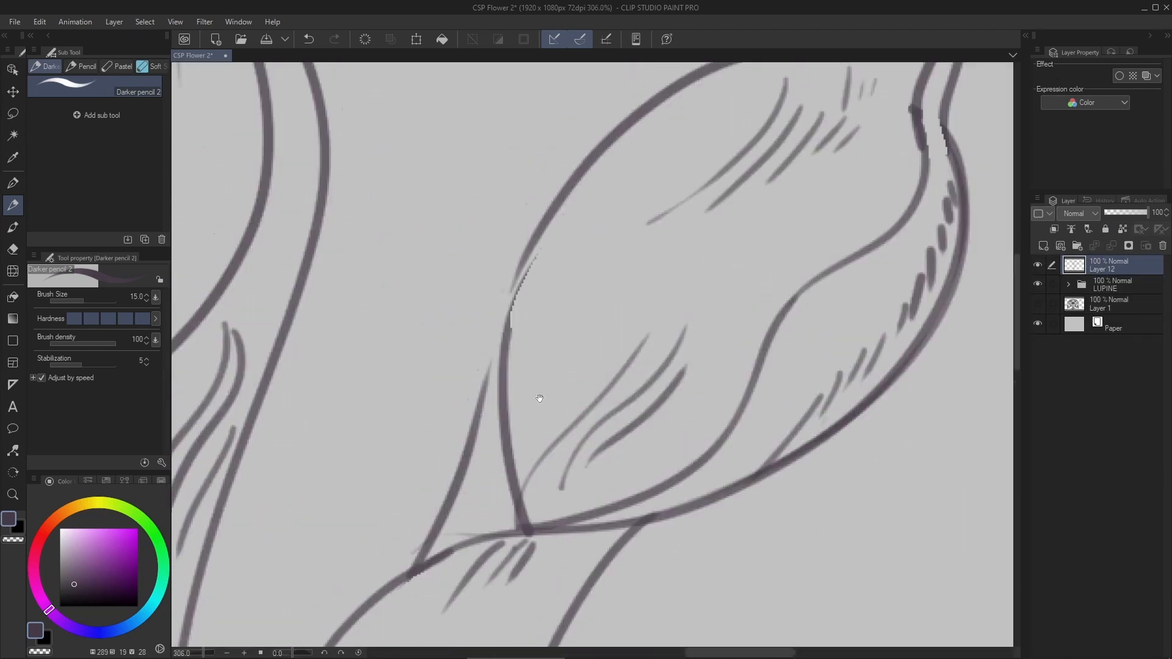
left_click_drag(479, 421, 552, 240)
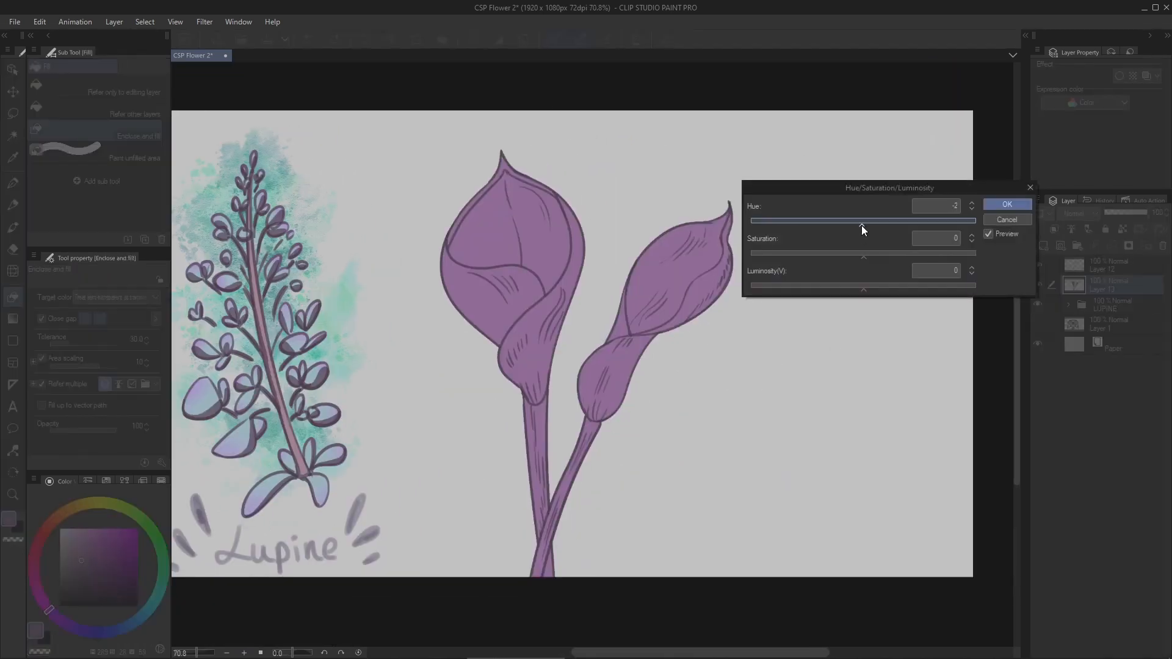
- Fill both flowers and their stems with olive green on a new layer beneath the line art, using Enclose and fill
left_click_drag(863, 226, 949, 202)
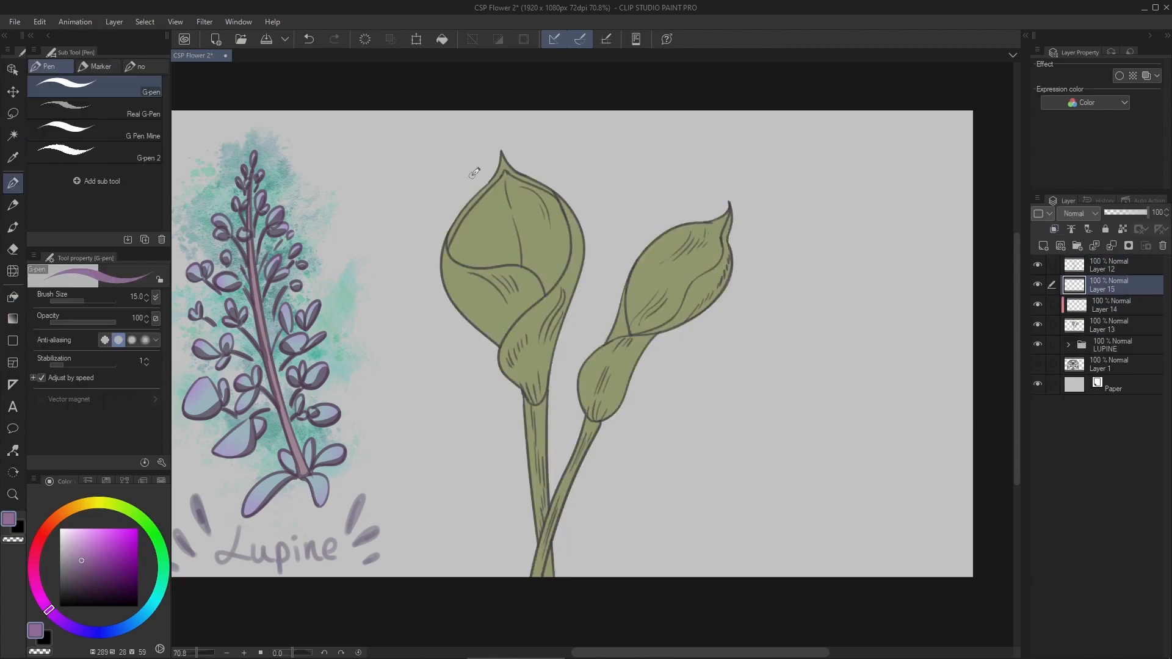
scroll(661, 326, "up", 5)
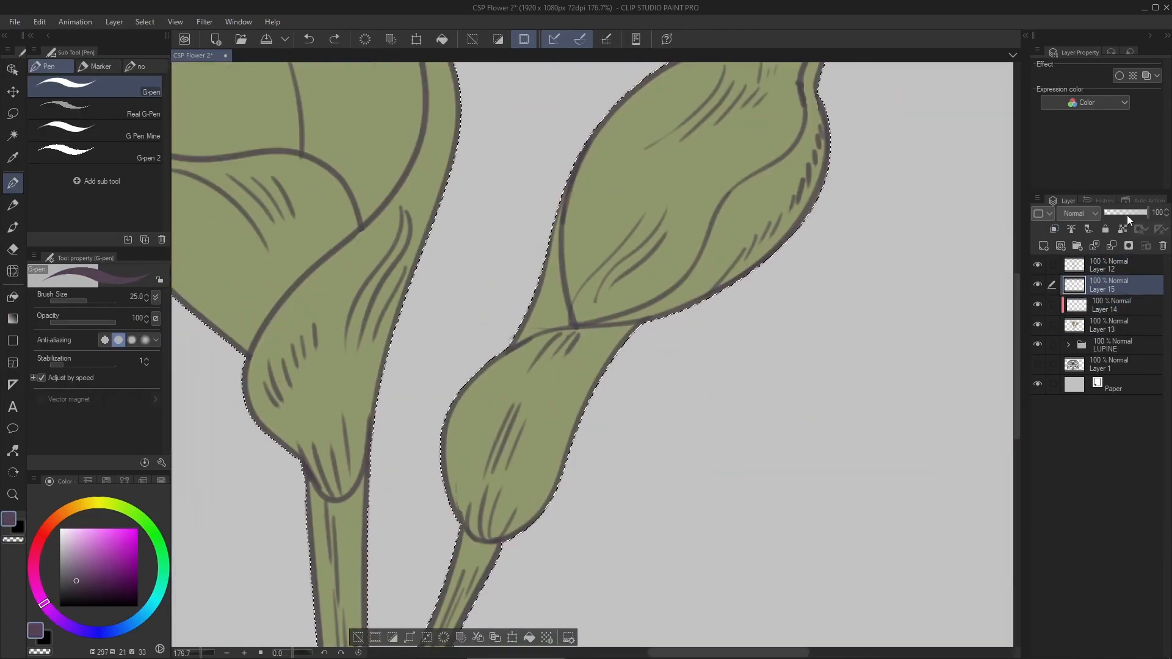
- Set the shading layer's opacity to 75% and paint a dark purple G-pen shadow on the tilted bloom's tubular base
left_click_drag(1128, 215, 1138, 213)
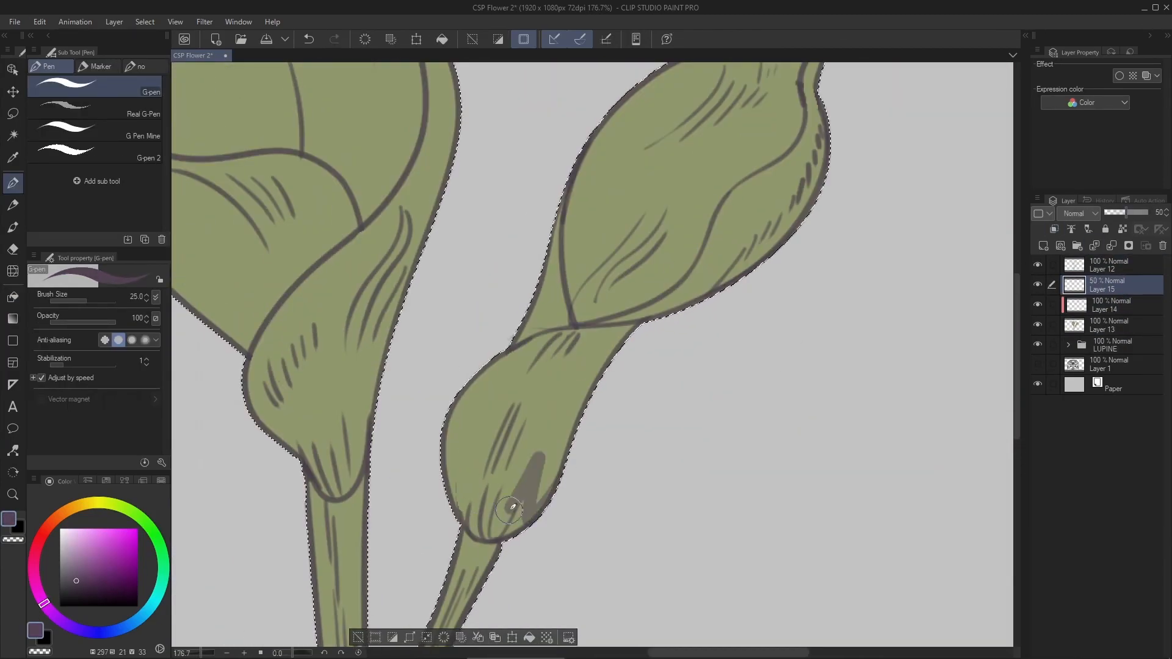
scroll(441, 592, "up", 3)
key("ctrl+z")
left_click_drag(471, 568, 677, 191)
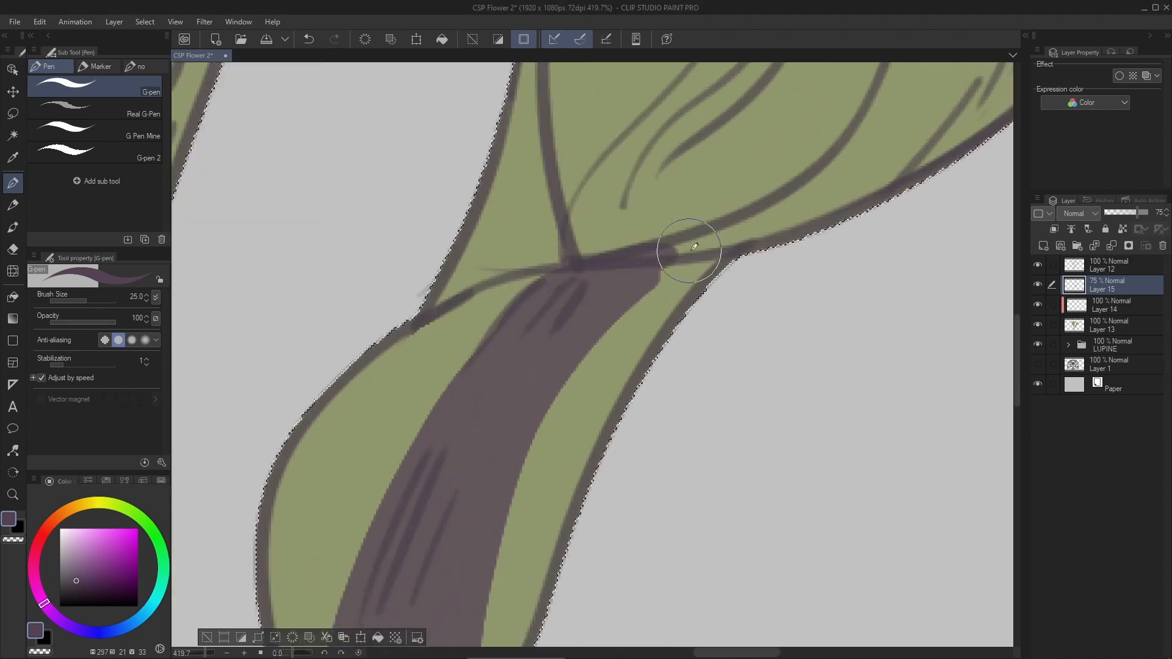
key("e")
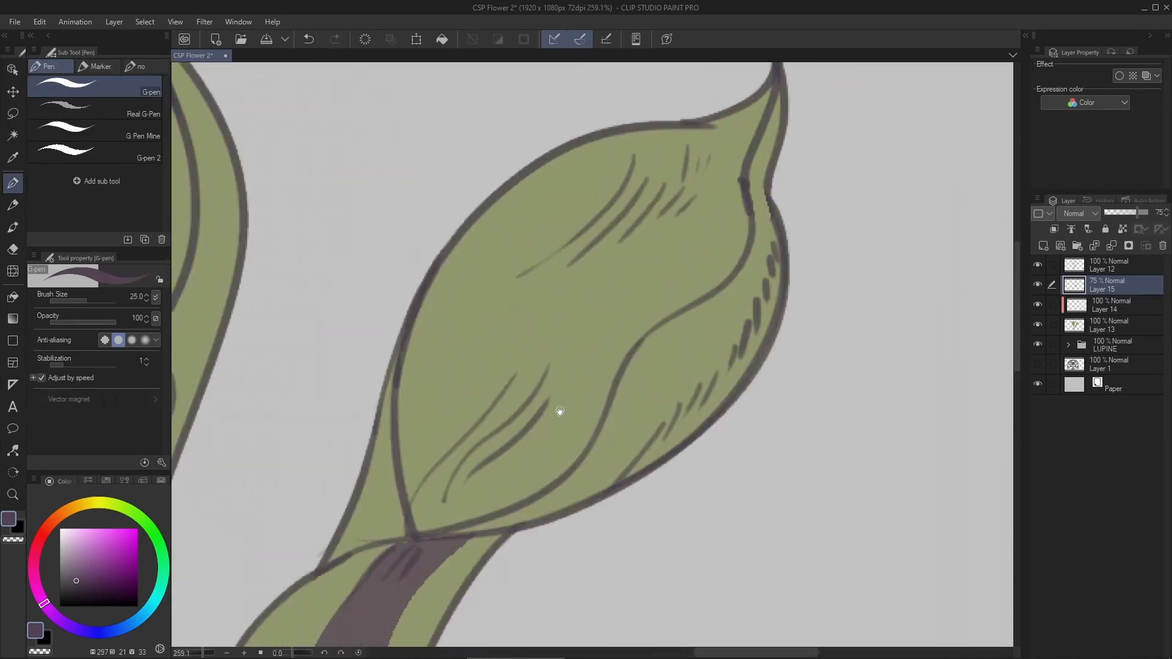
- Paint dark purple shadows along the tilted bloom's right rim and beneath the upright bloom's front lip
left_click_drag(731, 310, 769, 220)
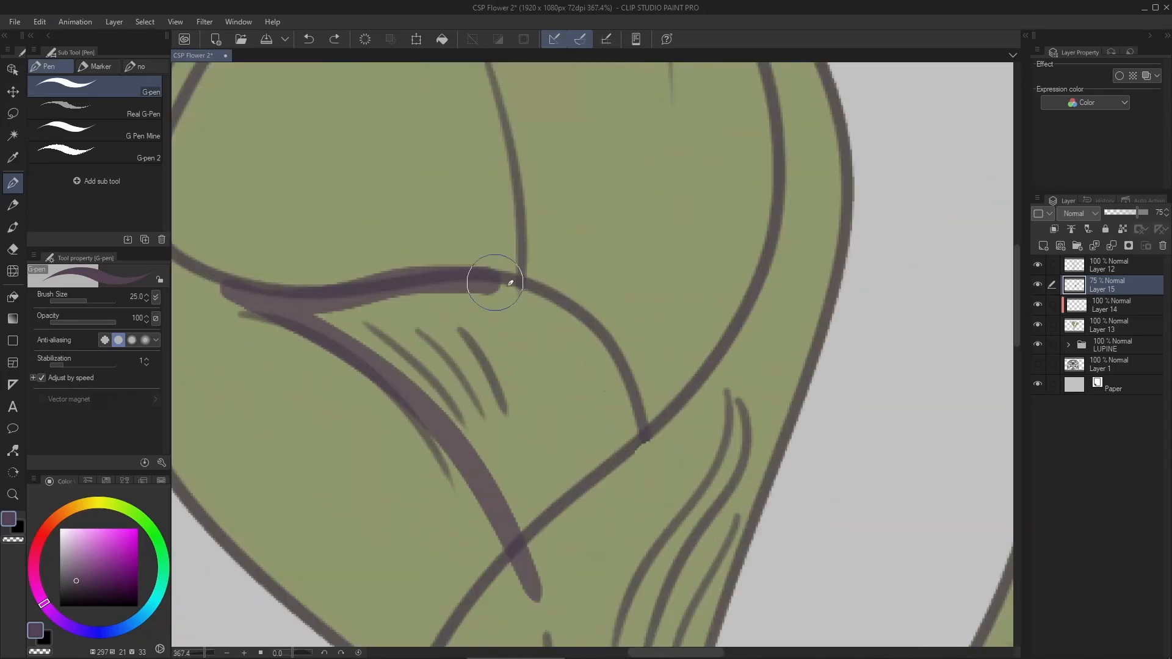
mouse_move(497, 275)
left_mouse_down()
mouse_move(628, 458)
mouse_move(489, 293)
mouse_move(482, 379)
left_mouse_up()
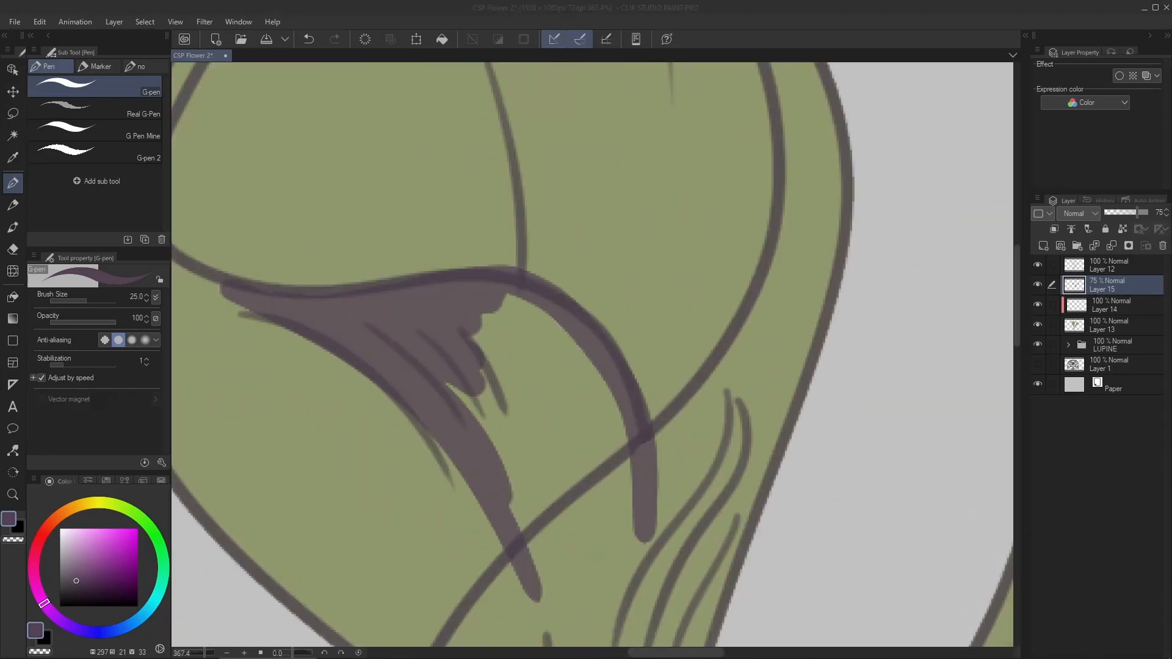
mouse_move(549, 519)
left_mouse_down()
mouse_move(628, 419)
mouse_move(591, 414)
left_mouse_up()
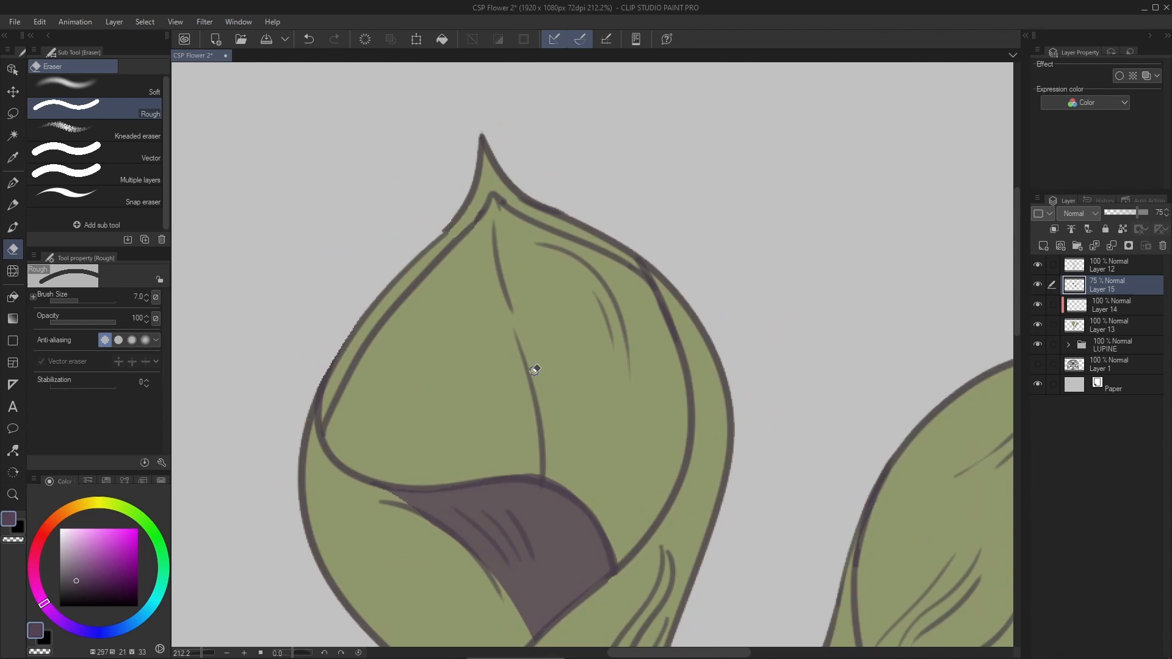
- Shade the upright bloom's interior from the center vein to its right edge within the flower selection, erasing spill, and deselect
key("p")
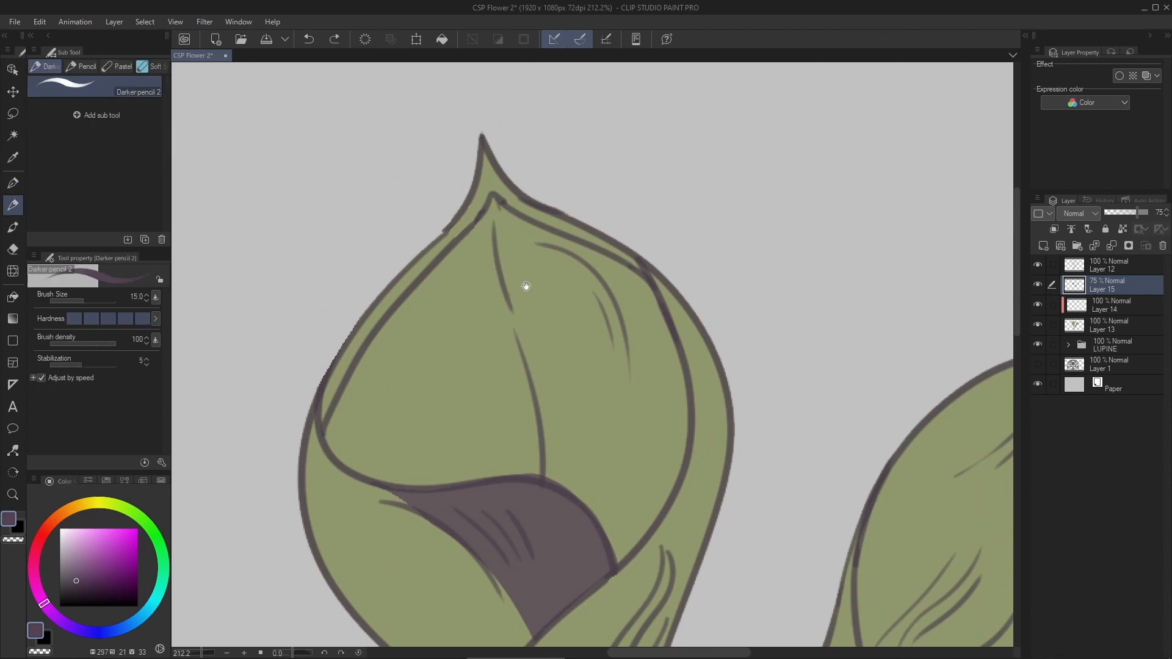
mouse_move(483, 171)
left_mouse_down()
mouse_move(513, 307)
mouse_move(519, 242)
left_mouse_up()
key("ctrl+z")
left_click(1074, 325, "ctrl")
mouse_move(473, 198)
left_mouse_down()
mouse_move(592, 318)
mouse_move(570, 256)
mouse_move(581, 460)
left_mouse_up()
left_click_drag(642, 366, 611, 440)
key("ctrl+z")
key("e")
left_click_drag(614, 233, 683, 387)
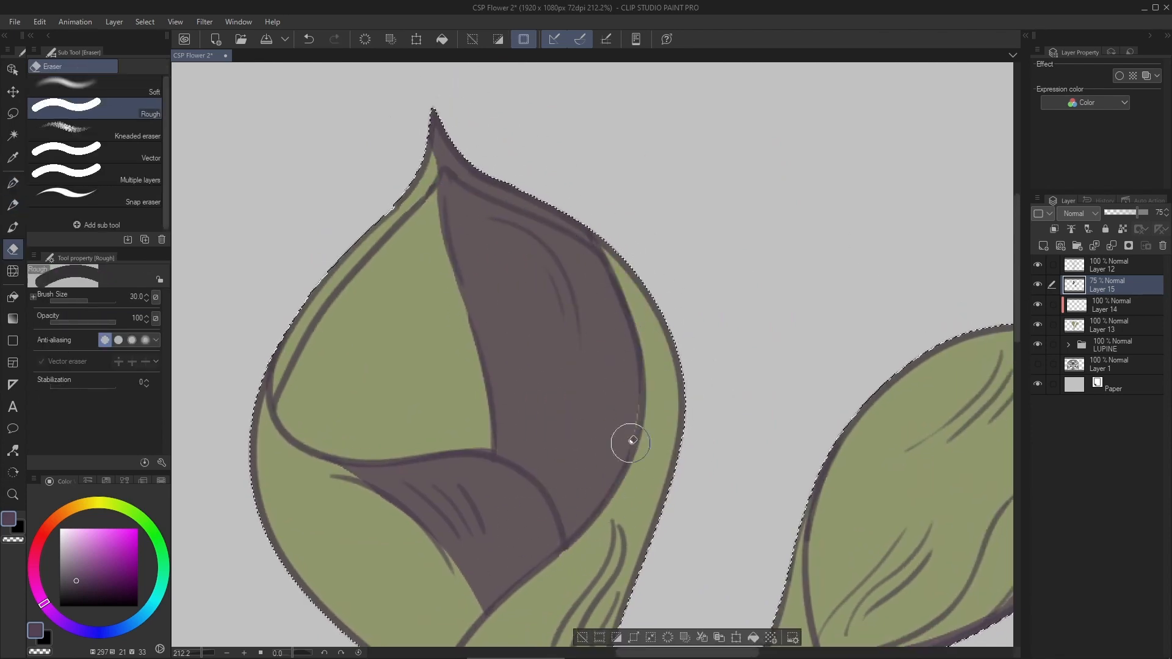
key("ctrl+d")
- Clear a thin strip of shadow along the upright bloom's front lip using a Lasso selection, and deselect
scroll(633, 441, "up", 2)
mouse_move(571, 404)
left_mouse_down()
mouse_move(725, 291)
mouse_move(646, 232)
left_mouse_up()
key("m")
key("ctrl+z")
left_click_drag(312, 298, 505, 297)
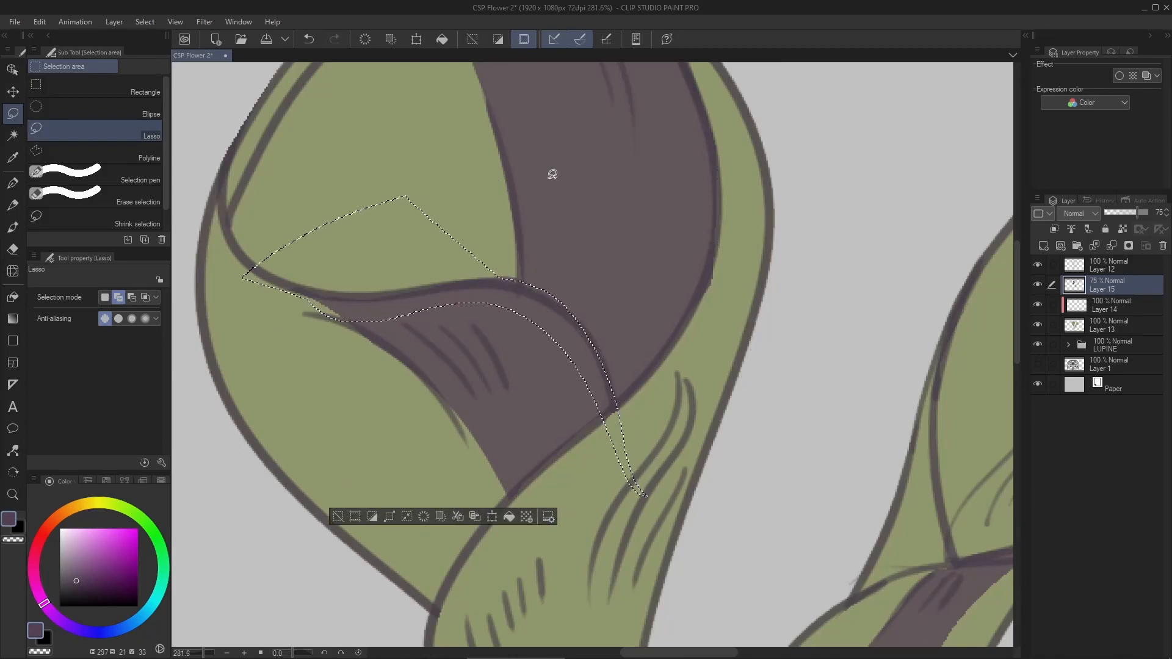
left_click_drag(445, 319, 686, 502)
key("ctrl+z")
key("ctrl+z")
scroll(541, 260, "up", 5)
left_click_drag(468, 260, 421, 287)
key("ctrl+d")
scroll(542, 364, "down", 8)
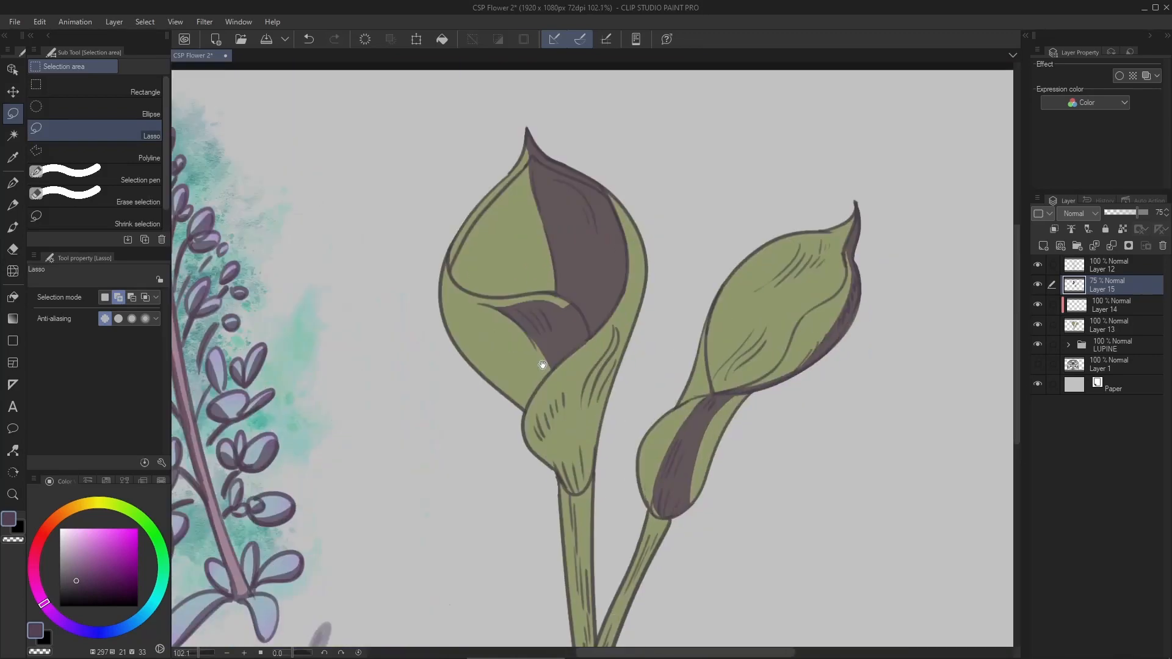
- Paint a dark purple shadow over the upright bloom's folded petal, from its bulge down to the stem joint
key("p")
scroll(479, 458, "up", 6)
left_click(1075, 324, "ctrl")
mouse_move(400, 473)
left_mouse_down()
mouse_move(416, 389)
mouse_move(501, 244)
left_mouse_up()
key("ctrl+z")
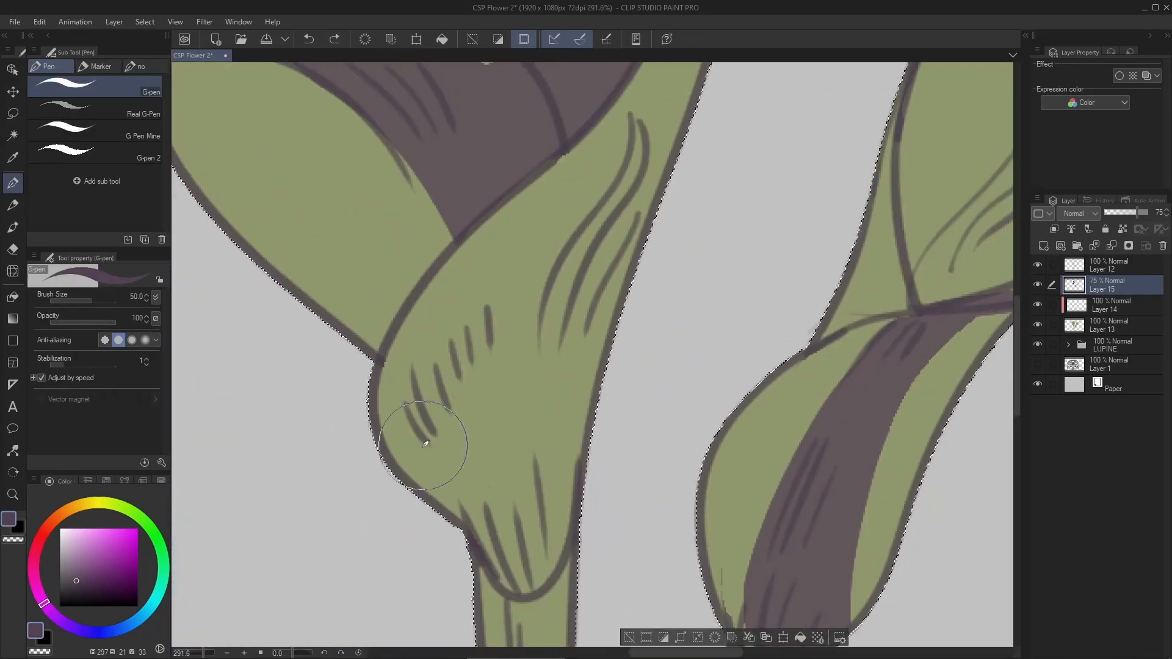
left_click_drag(424, 439, 479, 284)
left_click_drag(568, 345, 534, 559)
key("ctrl+z")
left_click_drag(422, 449, 523, 531)
key("ctrl+z")
left_click_drag(511, 235, 507, 545)
scroll(592, 167, "down", 6)
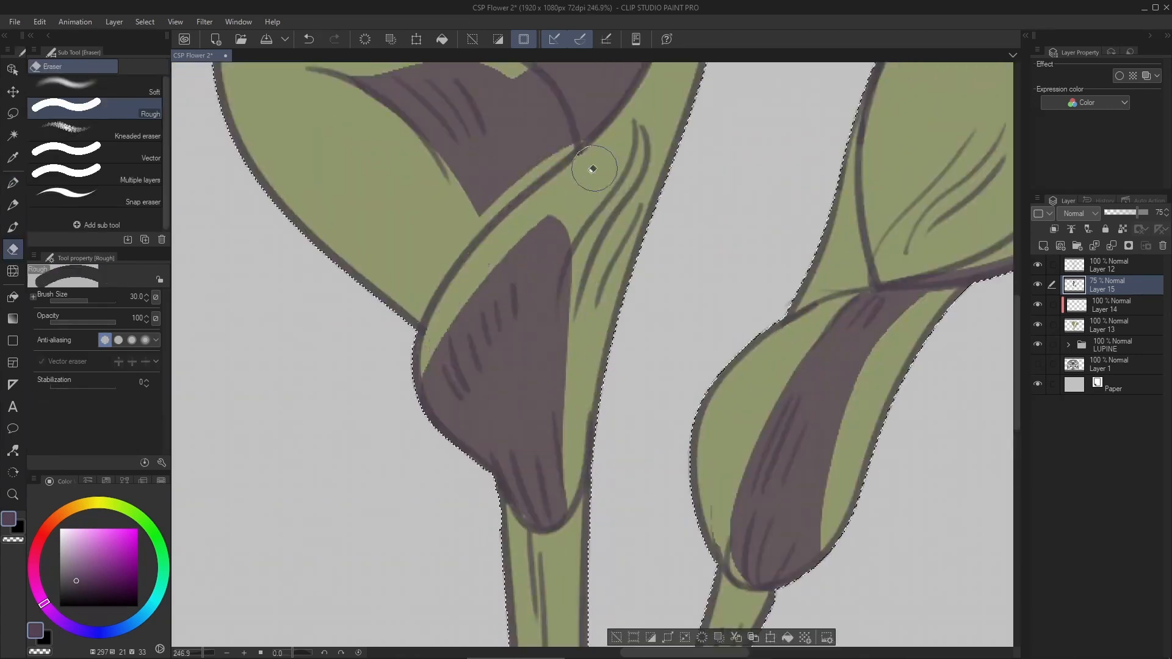
- Shade both stems through their crossing, erase the shadow along narrow strips to keep them lit, and deselect
scroll(553, 309, "up", 3)
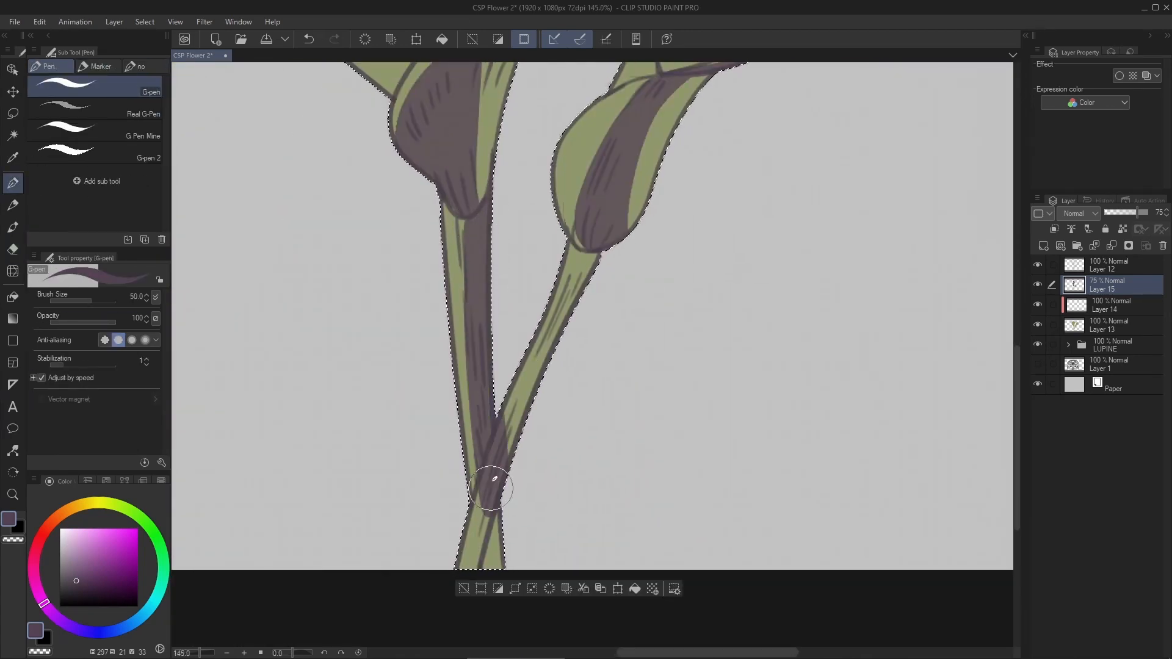
key("e")
left_click_drag(473, 559, 505, 421)
scroll(497, 431, "down", 2)
key("p")
scroll(497, 432, "up", 3)
left_click_drag(567, 311, 473, 565)
key("e")
scroll(481, 549, "up", 6)
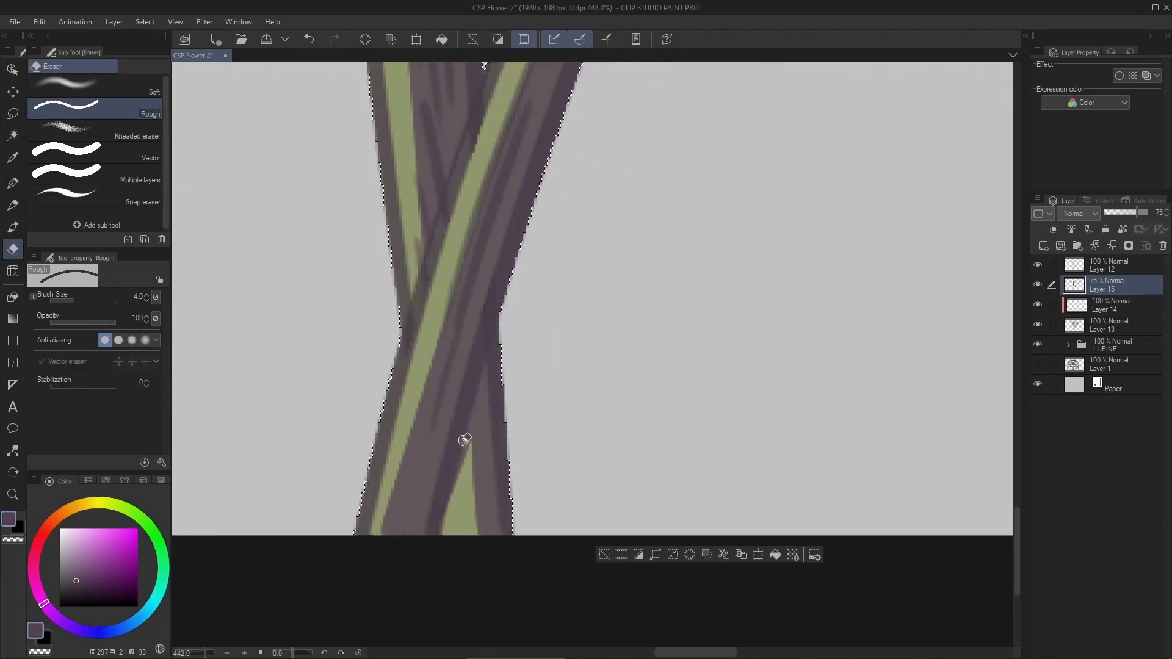
key("ctrl+d")
- Paint dark purple shadows on the tilted bloom's underside and folded petal, erasing the excess along the petal's upper edge
scroll(465, 439, "down", 5)
key("p")
scroll(693, 212, "up", 2)
left_click_drag(541, 385, 476, 442)
key("ctrl+z")
scroll(412, 426, "up", 3)
key("e")
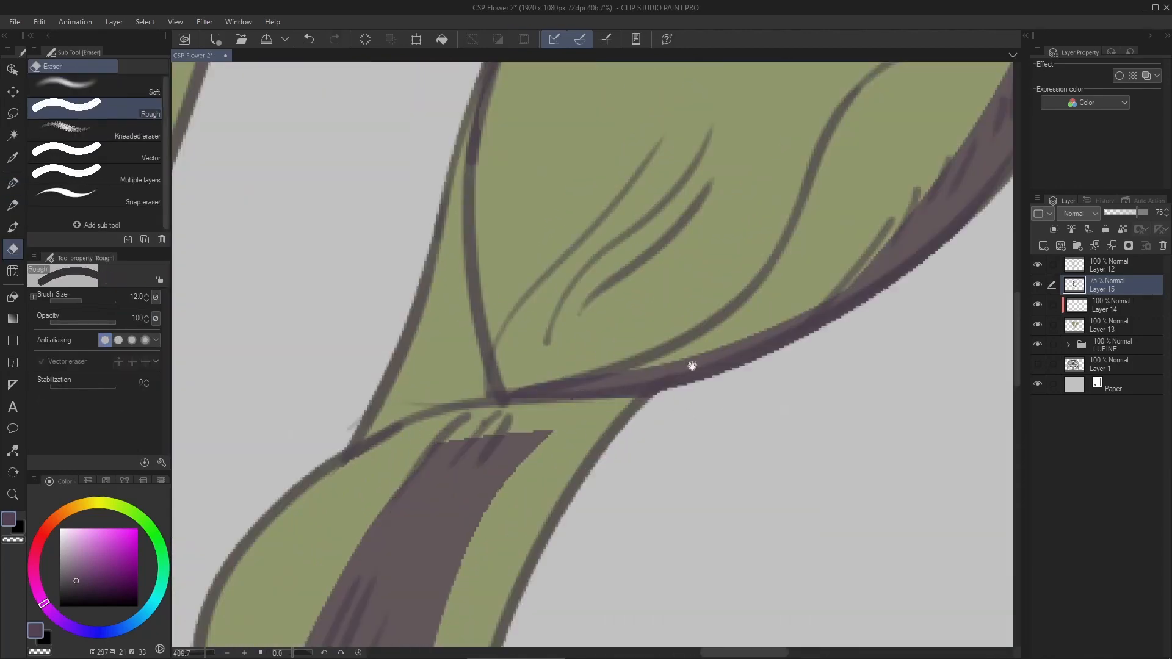
scroll(692, 366, "down", 2)
left_click_drag(602, 429, 508, 445)
- Shade the tilted bloom's interior with dark purple, leaving its outer rim lit
scroll(508, 445, "down", 2)
scroll(704, 244, "up", 3)
scroll(704, 290, "down", 3)
key("p")
key("ctrl+z")
mouse_move(448, 495)
left_mouse_down()
mouse_move(578, 231)
mouse_move(461, 480)
mouse_move(604, 262)
mouse_move(657, 211)
left_mouse_up()
- Set the shadow layer to Multiply at 32% opacity and shift its hue slightly
scroll(654, 202, "down", 5)
left_click(1079, 214)
left_click(1086, 250)
left_click_drag(1137, 213, 1120, 213)
key("ctrl+u")
left_click_drag(841, 223, 828, 224)
left_click(1008, 205)
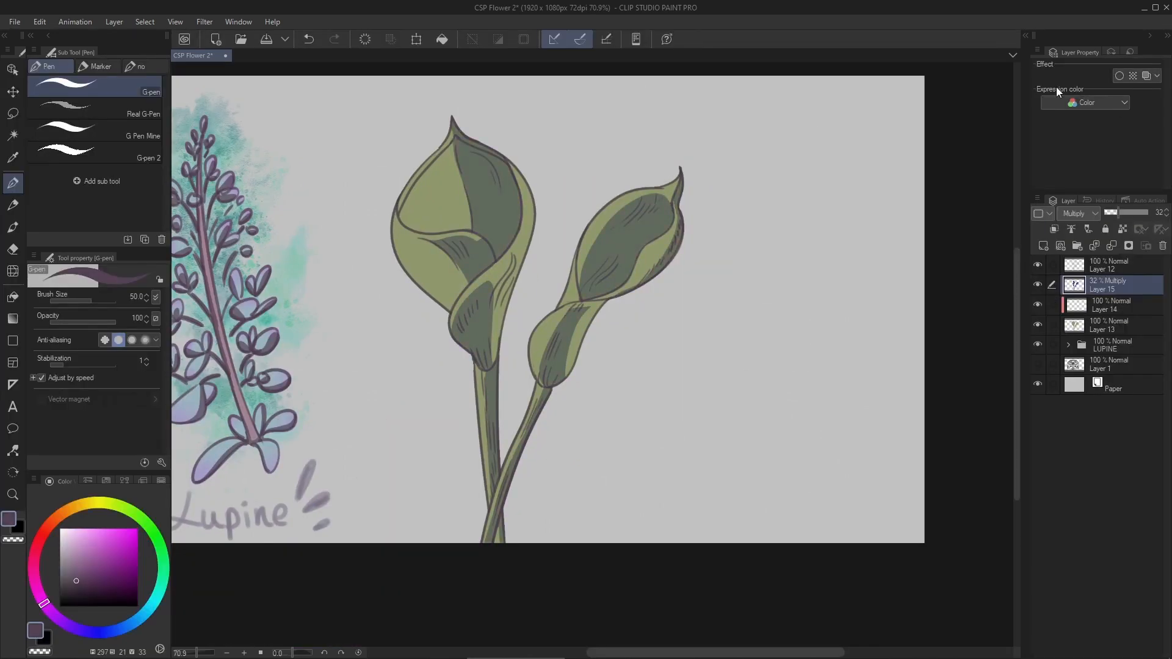
- Add a new layer clipped to the flowers' base color layer and choose a pinkish red
left_click(1109, 326)
left_click(1043, 245)
left_click_drag(533, 275, 557, 314)
scroll(538, 314, "up", 2)
left_click(81, 561)
left_click(40, 535)
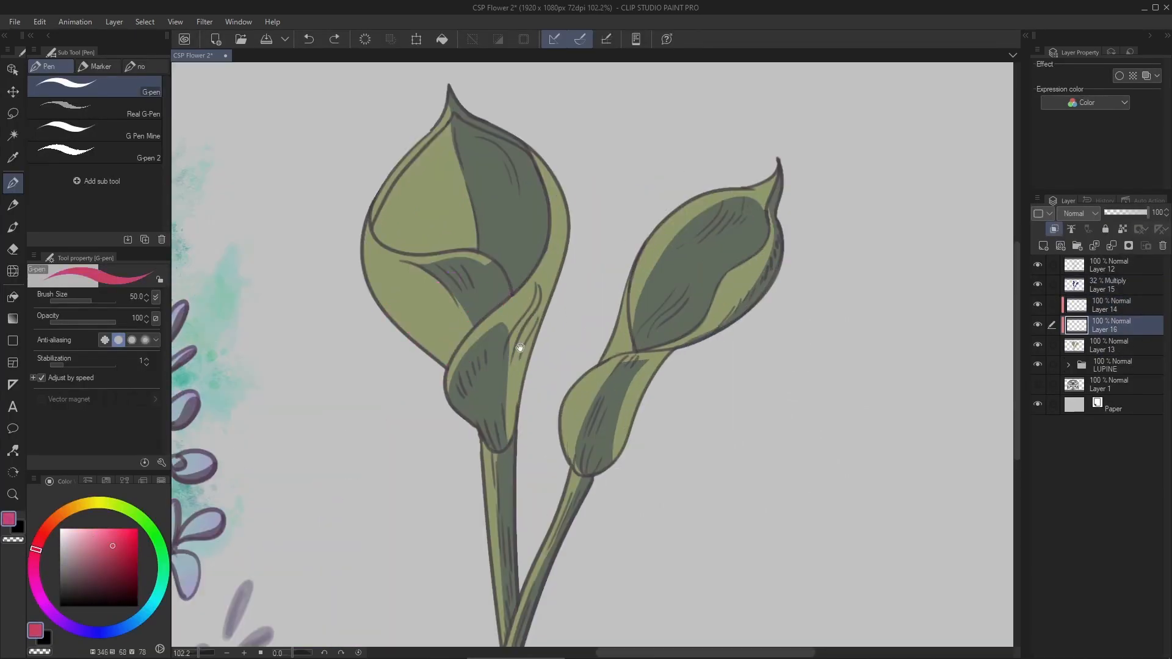
- Paint the whole upright bloom pinkish red down to its stem joint with the G-pen
left_click_drag(520, 348, 499, 381)
mouse_move(428, 159)
left_mouse_down()
mouse_move(438, 444)
mouse_move(488, 455)
left_mouse_up()
scroll(492, 413, "up", 2)
scroll(482, 415, "up", 3)
key("e")
key("p")
scroll(446, 376, "down", 6)
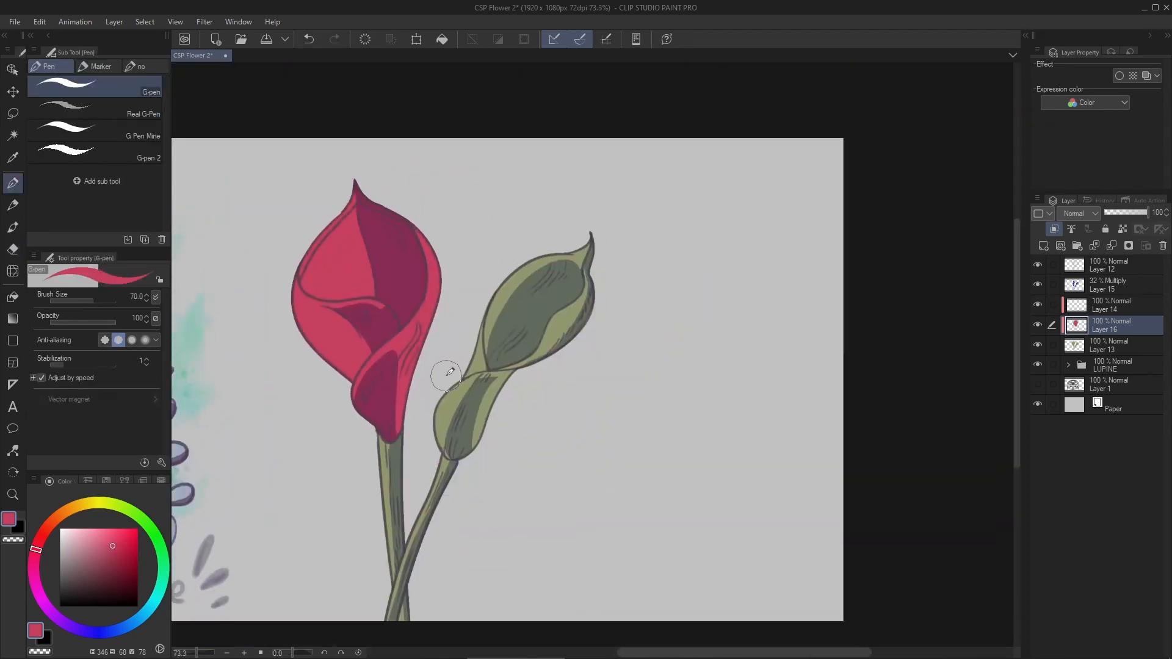
- Paint the tilted bloom the same red with a larger brush and set the red layer's opacity to 75%
scroll(454, 407, "up", 4)
mouse_move(494, 397)
left_mouse_down()
mouse_move(450, 438)
mouse_move(470, 438)
left_mouse_up()
key("bracketright")
key("bracketright")
key("bracketright")
key("bracketright")
key("bracketright")
left_click_drag(519, 366, 641, 302)
scroll(788, 330, "down", 3)
left_click_drag(1147, 214, 1127, 216)
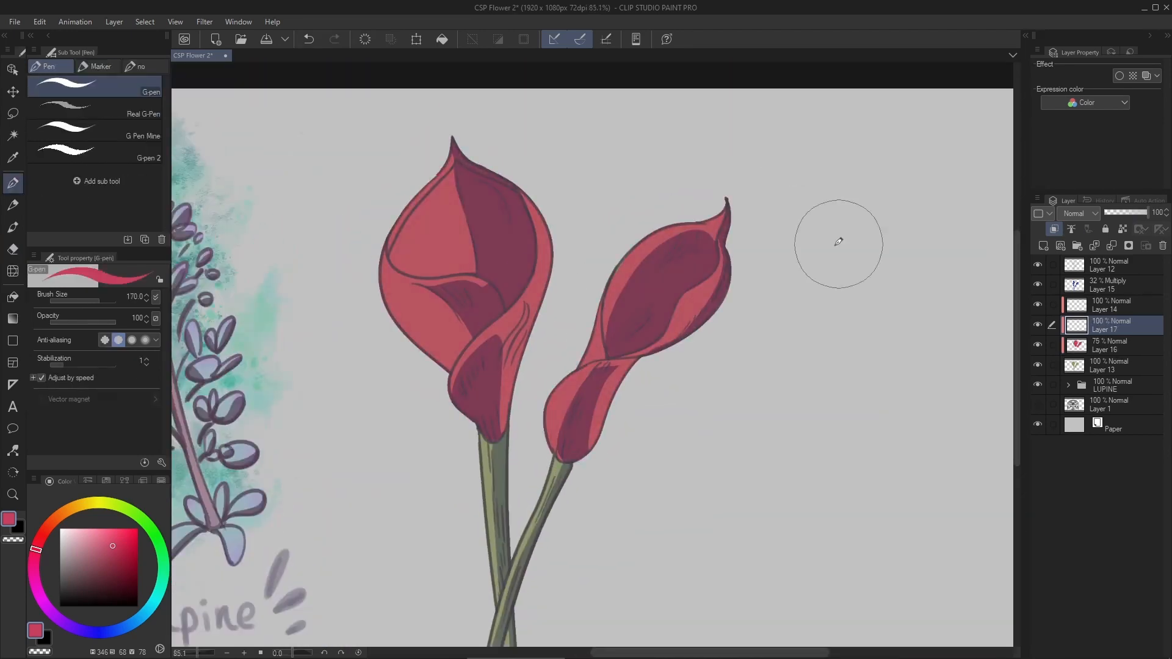
- Choose a light pink and select both blooms down to their stem joints with the Lasso
left_click_drag(597, 414, 586, 466)
left_click(34, 556)
key("m")
scroll(464, 419, "up", 4)
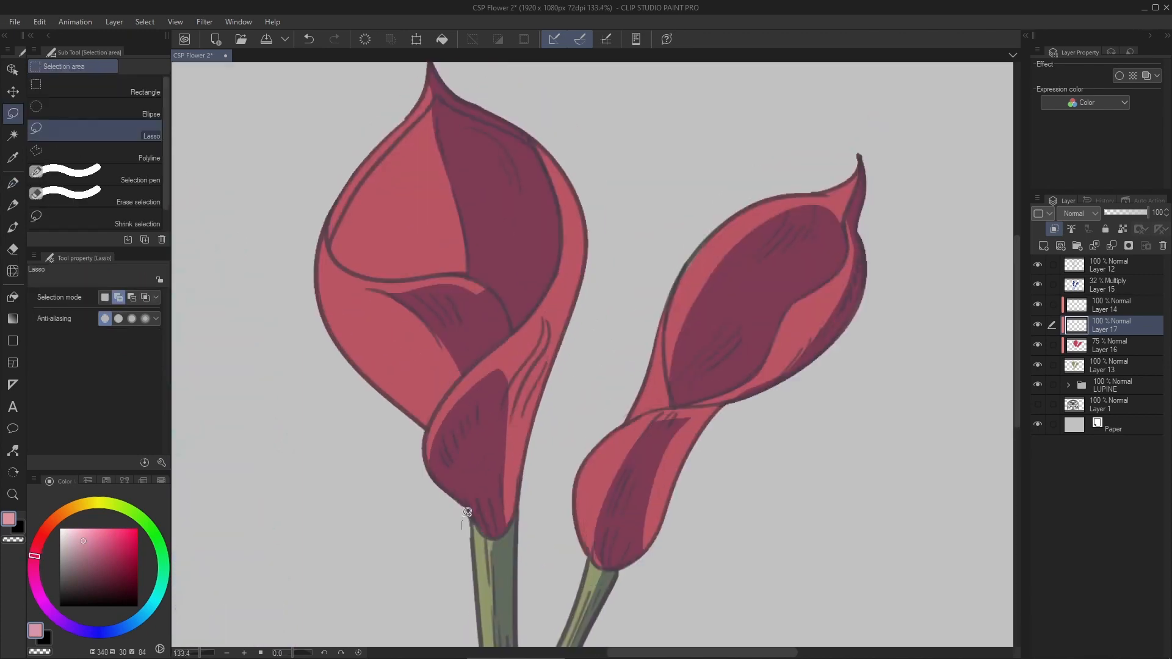
left_click_drag(470, 516, 348, 533)
mouse_move(462, 333)
left_mouse_down("shift")
mouse_move(487, 438)
mouse_move(555, 169)
left_mouse_up("shift")
scroll(642, 437, "down", 4)
- Airbrush light pink over the lower parts of both blooms with the Soft brush at size 300, and deselect
left_click(13, 227)
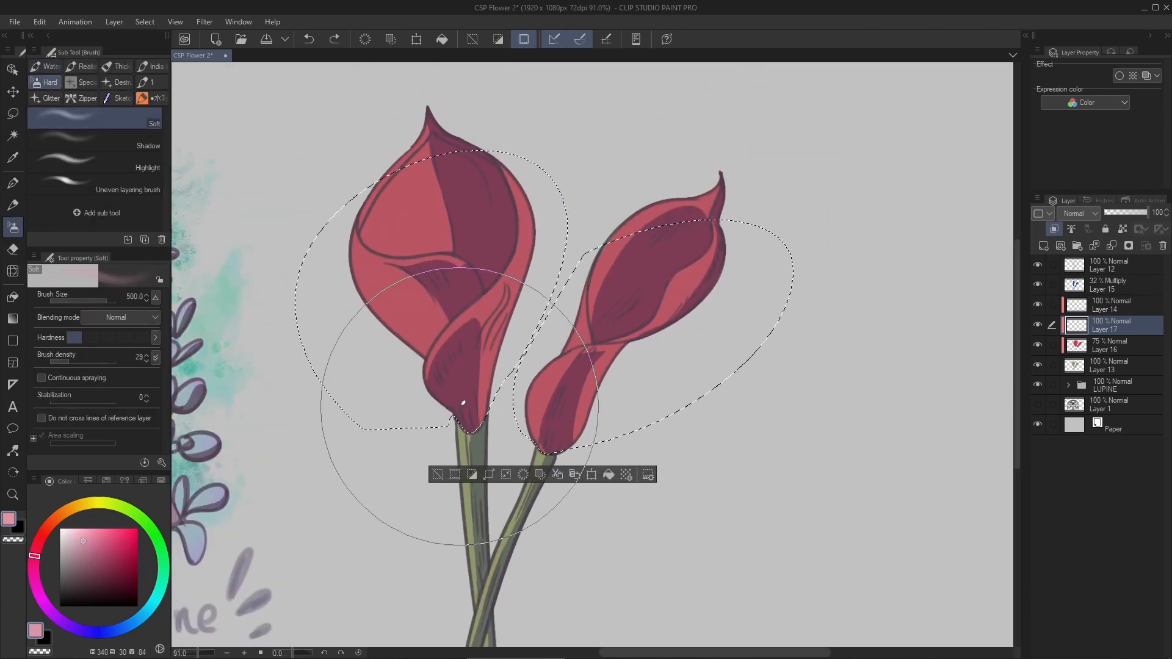
key("bracketleft")
key("bracketleft")
left_click_drag(390, 397, 489, 421)
left_click_drag(525, 428, 587, 422)
key("ctrl+d")
- Airbrush bright green onto both blooms' pointed tips and nearby edges, and reduce the gradient layer's saturation
scroll(586, 354, "up", 2)
left_click(306, 269, "alt")
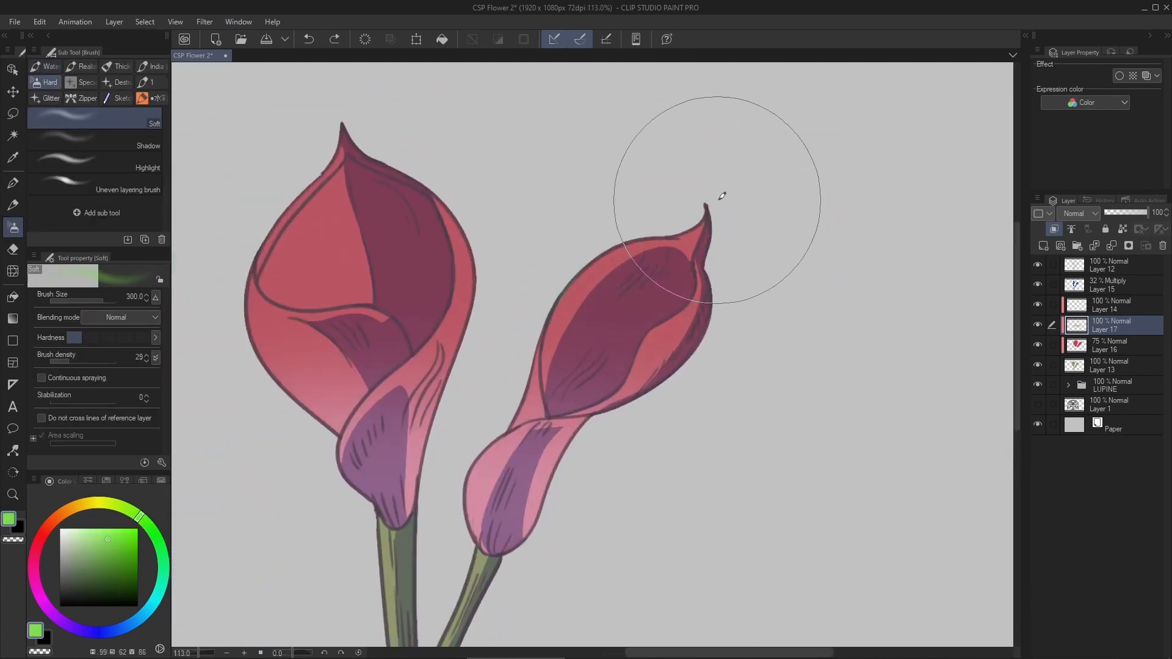
left_click_drag(718, 201, 702, 232)
left_click_drag(660, 244, 710, 342)
left_click_drag(379, 202, 415, 226)
key("bracketleft")
key("bracketleft")
key("bracketleft")
left_click_drag(474, 288, 452, 305)
left_click_drag(726, 336, 703, 342)
scroll(669, 190, "down", 4)
key("ctrl+u")
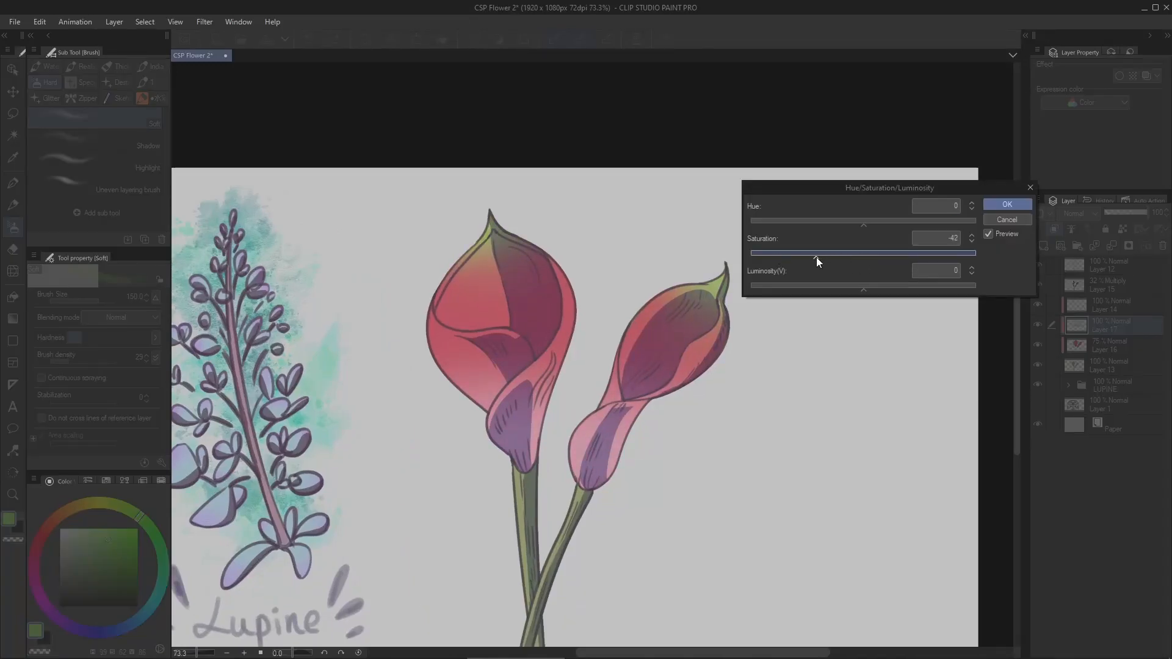
- Group the red blooms' layers into a folder named Flower
left_click_drag(1038, 369, 1057, 265)
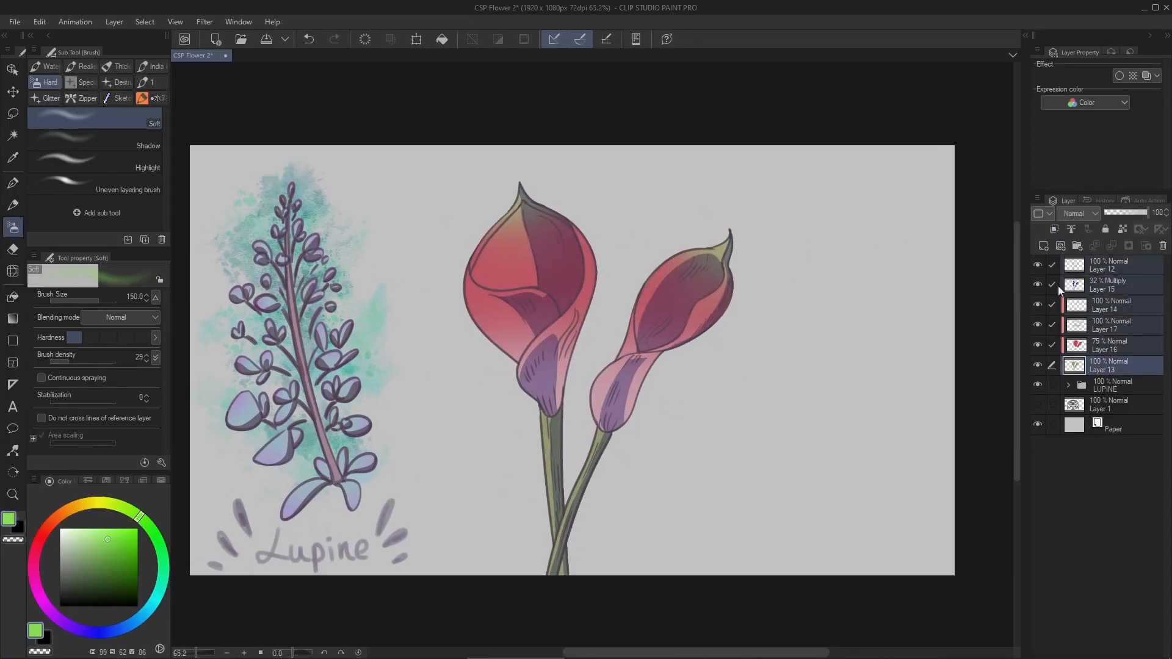
key("ctrl+g")
double_click(1107, 265)
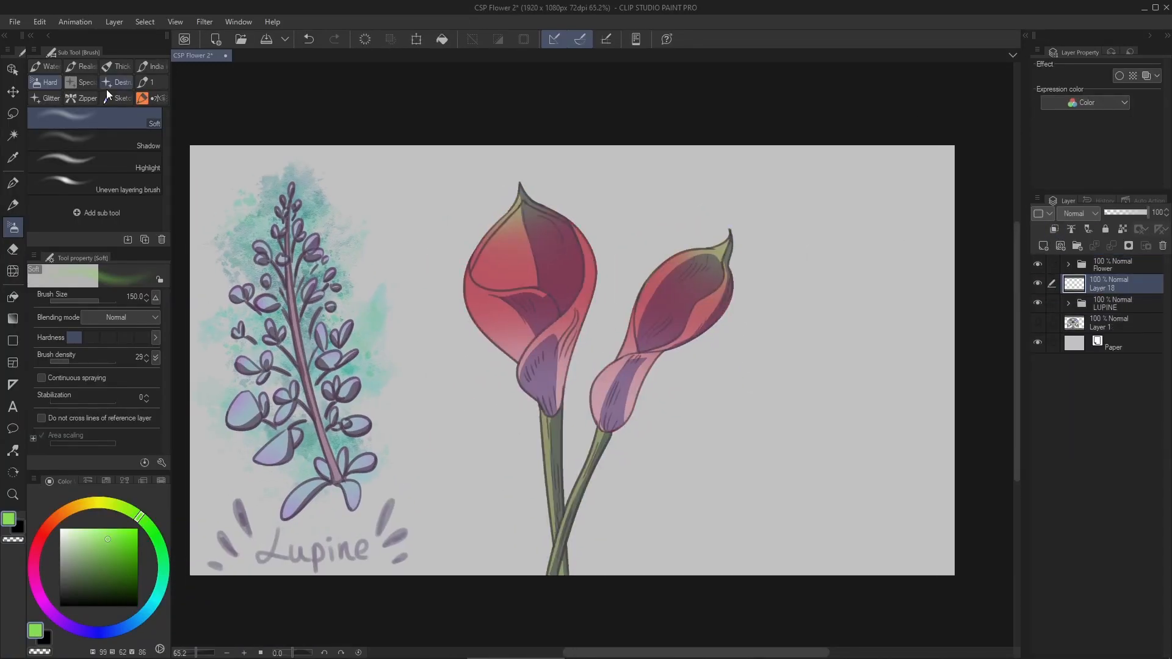
- Paint a dark blue Watercolor splash background behind the red blooms, and adjust its opacity and its color toward purple
key("b")
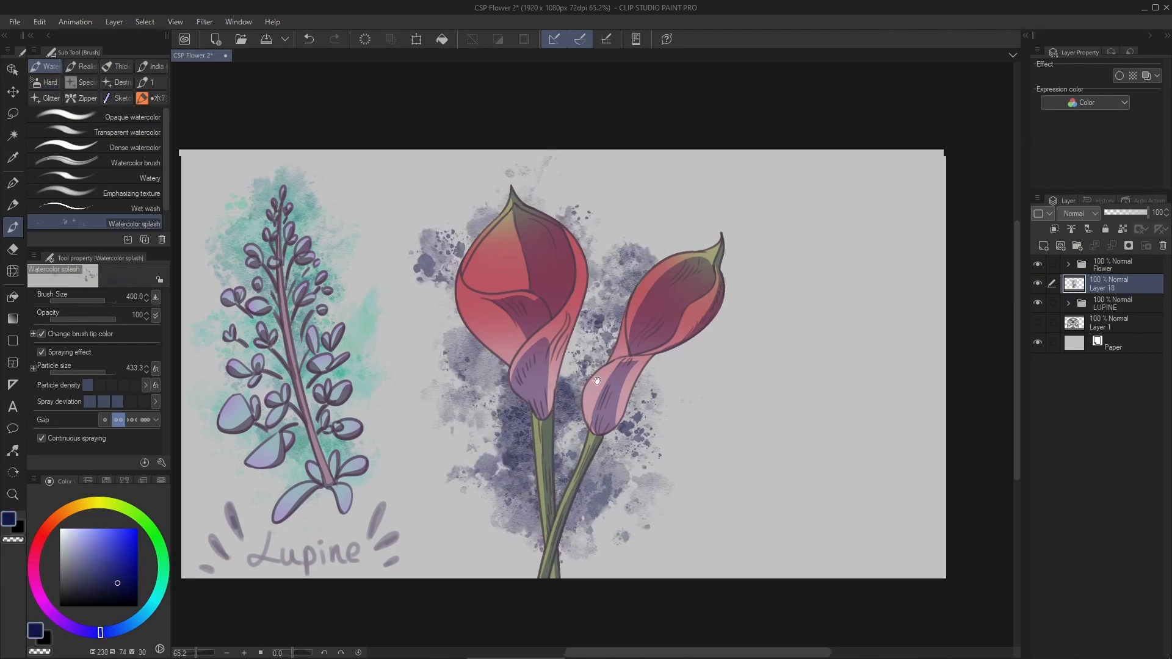
left_click_drag(1129, 212, 1134, 211)
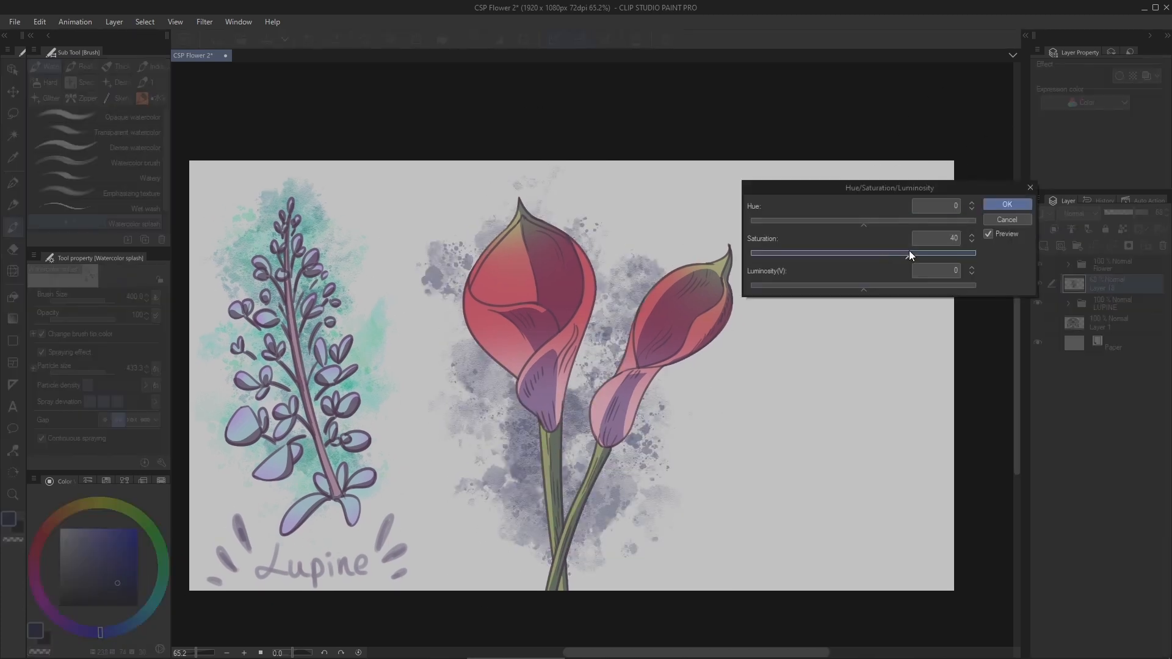
left_click_drag(909, 250, 874, 219)
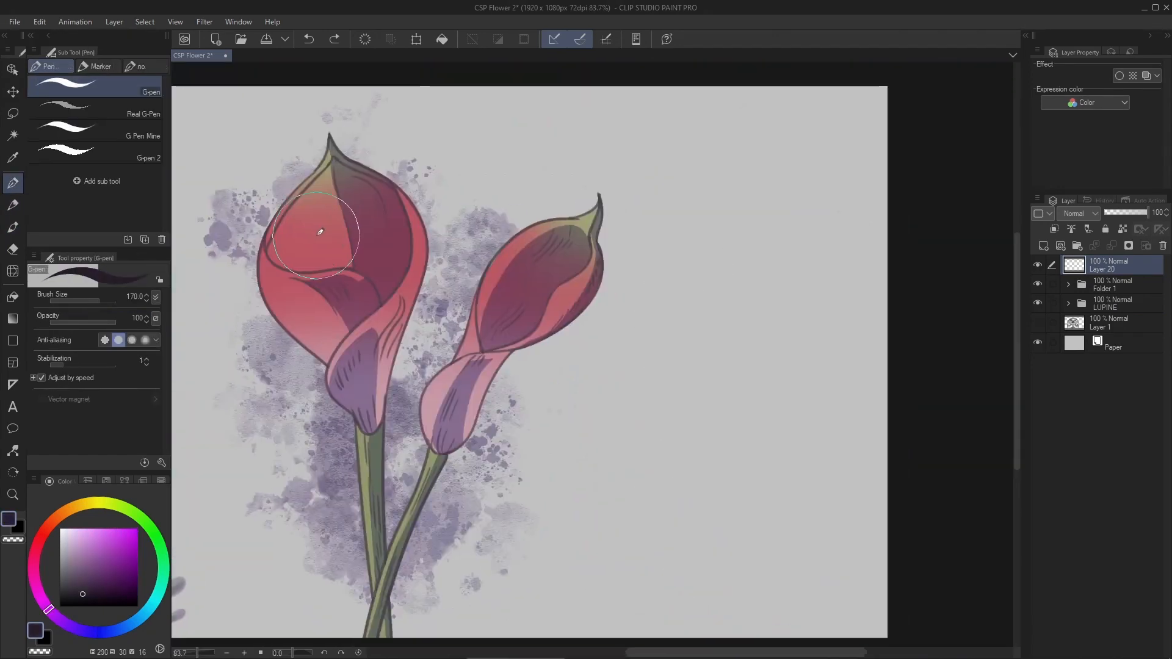
- Sketch three curved double-line stems beside the red blooms, and the inner and upper petals of the lower-left new flower
key("p")
left_click_drag(741, 354, 620, 353)
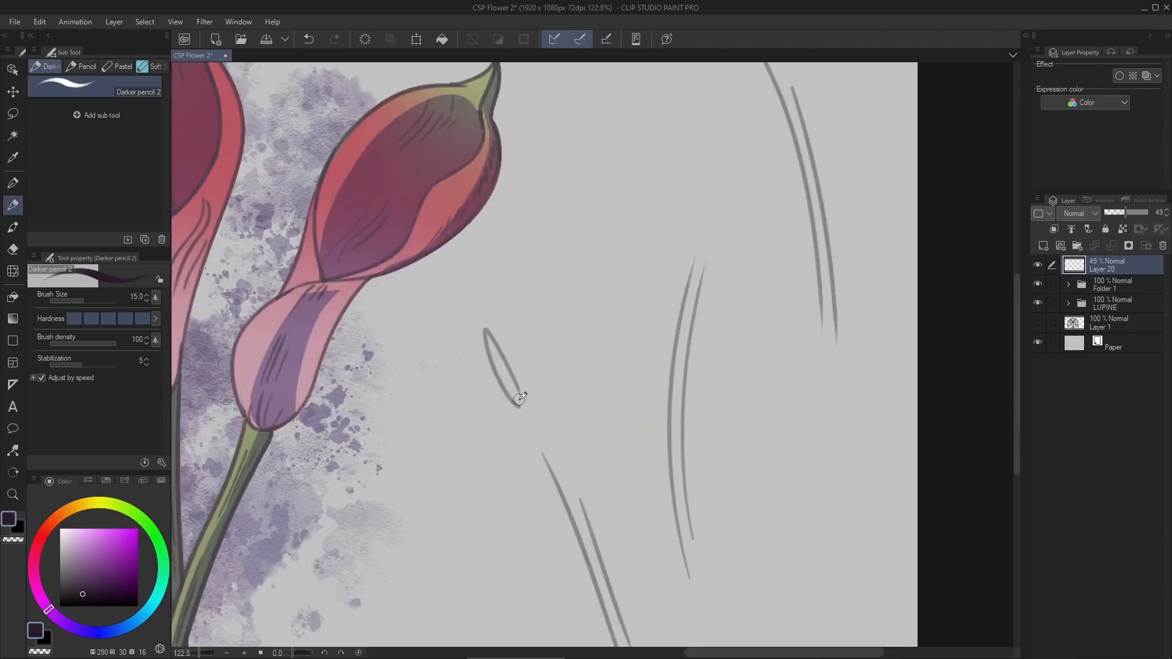
left_click_drag(538, 376, 536, 387)
left_click_drag(696, 245, 590, 370)
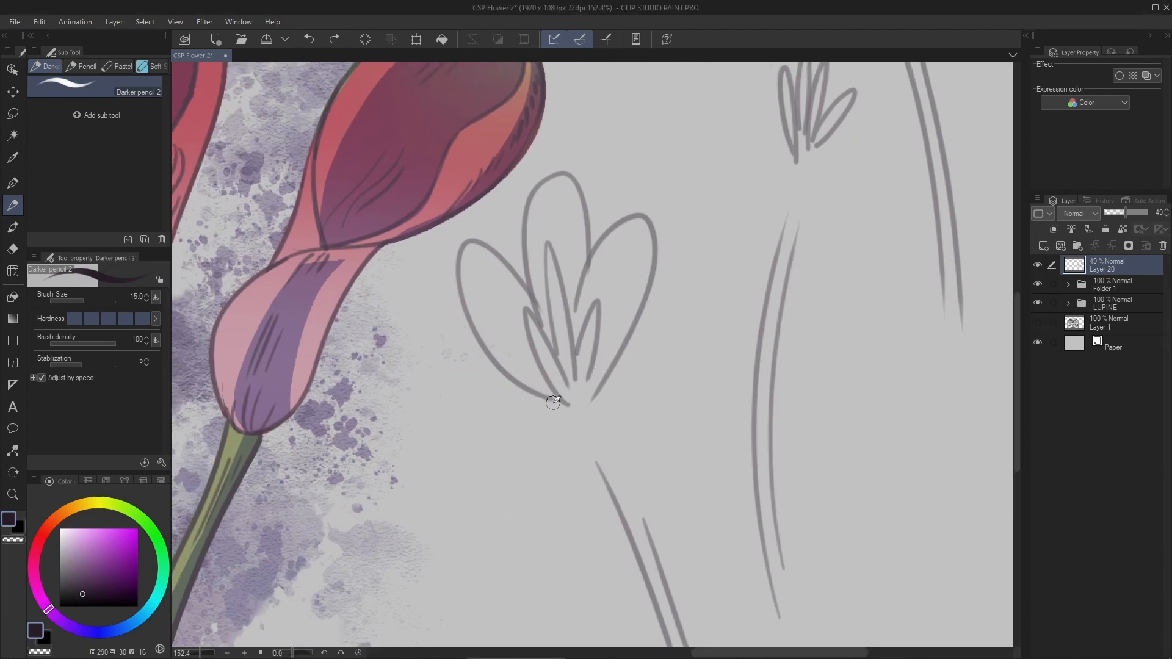
- Sketch the lower-left new flower's side petals and rounded base, erasing overlapping lines
key("ctrl+z")
scroll(587, 399, "up", 4)
mouse_move(523, 408)
left_mouse_down()
mouse_move(648, 390)
mouse_move(514, 427)
mouse_move(540, 400)
left_mouse_up()
key("e")
left_click_drag(621, 370, 599, 400)
key("p")
left_click_drag(522, 425, 545, 455)
key("ctrl+z")
scroll(540, 436, "down", 1)
left_click_drag(533, 503, 523, 356)
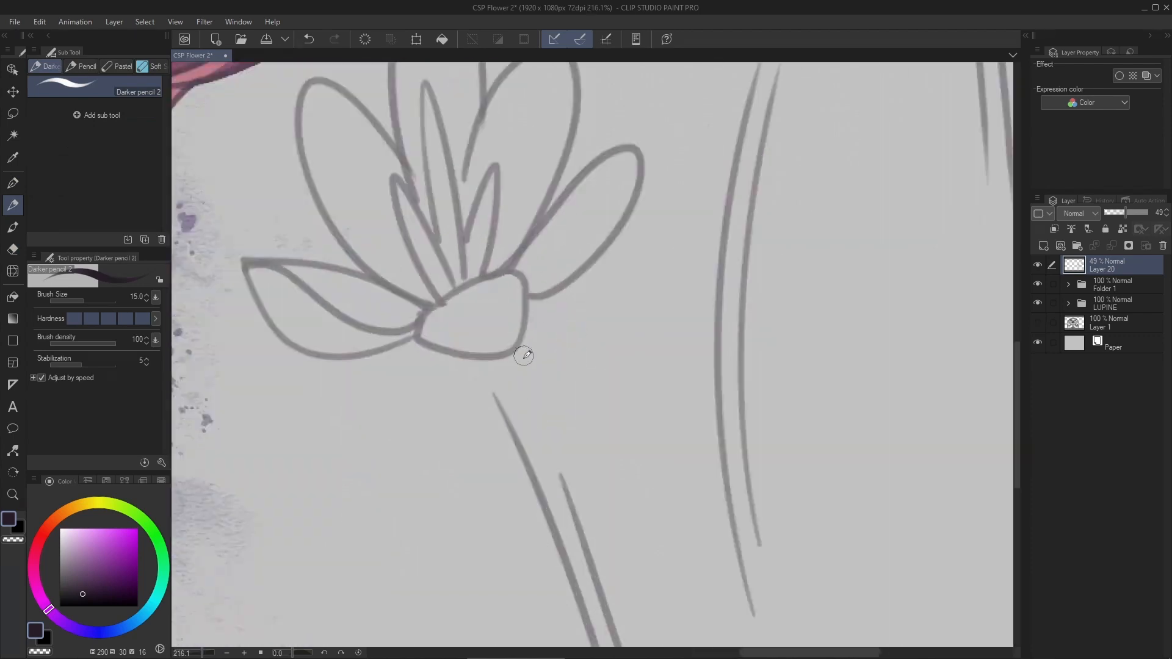
- Sketch the middle flower with narrow inner petals and rounded outer petals above its curved stem
scroll(665, 372, "down", 2)
mouse_move(733, 98)
left_mouse_down()
mouse_move(631, 435)
mouse_move(594, 411)
left_mouse_up()
scroll(631, 434, "up", 4)
mouse_move(598, 415)
left_mouse_down()
mouse_move(450, 317)
mouse_move(421, 339)
left_mouse_up()
left_click_drag(414, 327, 563, 430)
left_click_drag(427, 316, 577, 422)
- Sketch the uppermost flower's side petals and refine the stem lines joining the new flowers
scroll(540, 402, "down", 5)
scroll(718, 275, "up", 4)
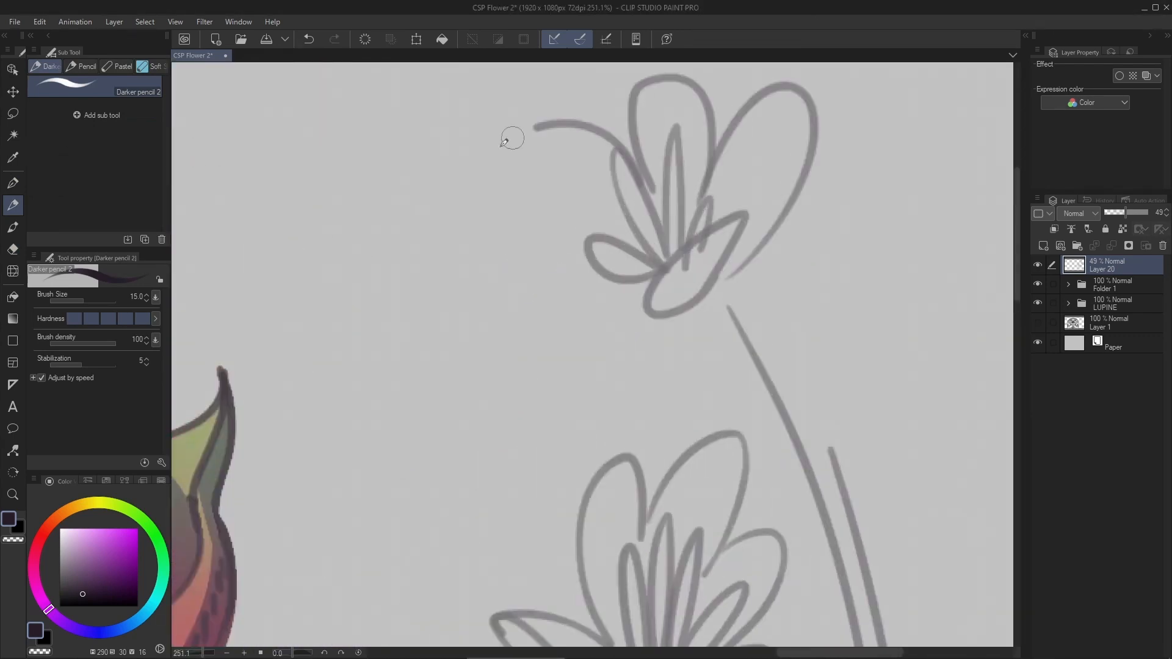
left_click_drag(512, 138, 589, 243)
left_click_drag(657, 284, 586, 246)
scroll(500, 269, "down", 1)
left_click_drag(589, 327, 707, 439)
left_click_drag(741, 216, 793, 420)
scroll(773, 422, "down", 4)
left_click_drag(722, 359, 698, 231)
key("ctrl+z")
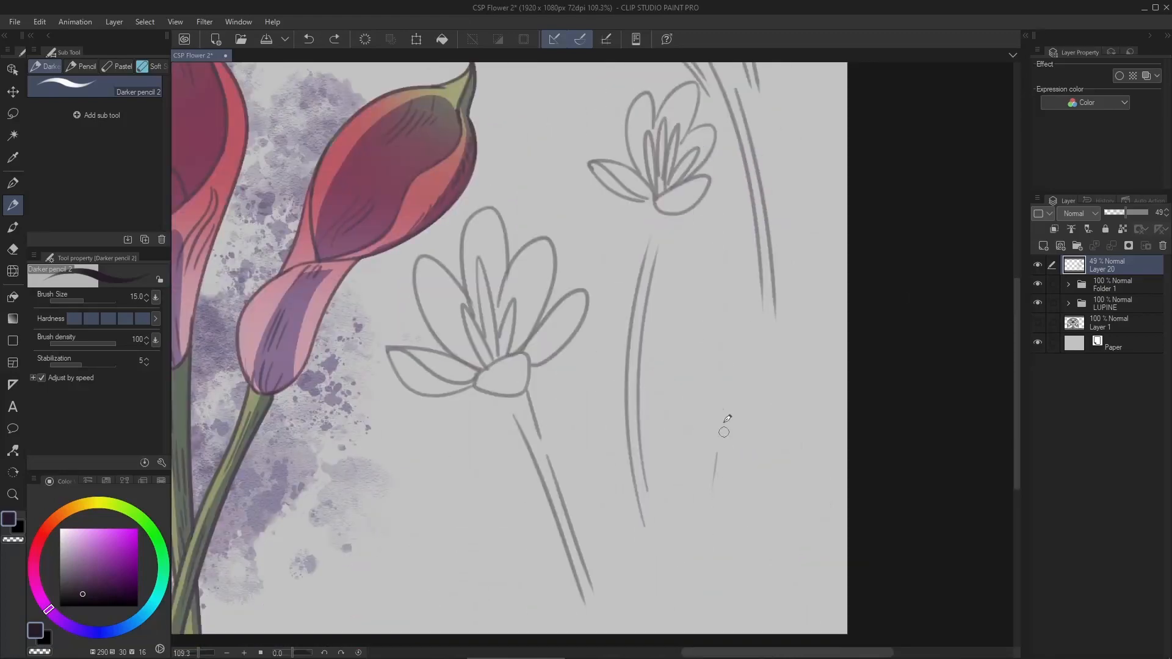
- Sketch a fourth flower at the lower right with a round base, fanned petals and a short stem
left_click_drag(726, 430, 703, 577)
scroll(733, 419, "up", 2)
scroll(741, 436, "up", 4)
left_click_drag(660, 308, 677, 388)
left_click_drag(700, 400, 703, 408)
left_click_drag(840, 265, 791, 404)
left_click_drag(794, 372, 650, 433)
left_click_drag(595, 293, 592, 327)
left_click_drag(598, 313, 622, 304)
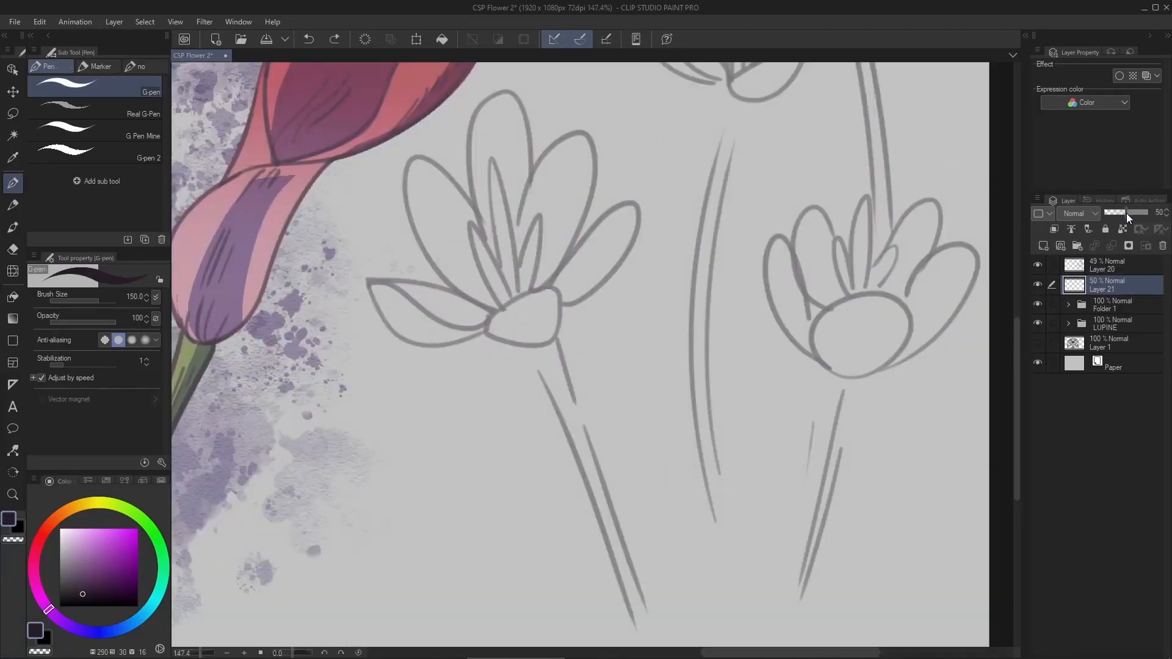
- Paint dark shadows along the lower-left flower's narrow inner petals with the G-pen at size 20
scroll(506, 305, "up", 5)
key("bracketleft")
key("bracketleft")
key("bracketleft")
key("bracketleft")
key("bracketleft")
key("bracketleft")
key("bracketleft")
key("bracketleft")
key("bracketleft")
key("bracketleft")
left_click_drag(369, 335, 378, 468)
left_click_drag(461, 346, 508, 439)
left_click_drag(565, 403, 595, 248)
left_click_drag(482, 110, 501, 263)
left_click_drag(433, 263, 463, 351)
- Shade the outer edge of the lower-left flower's right petal and the underside of its rounded base
mouse_move(727, 417)
left_mouse_down()
mouse_move(701, 414)
mouse_move(701, 338)
left_mouse_up()
left_click_drag(626, 354, 795, 125)
left_click_drag(452, 425, 613, 349)
left_click_drag(611, 354, 531, 441)
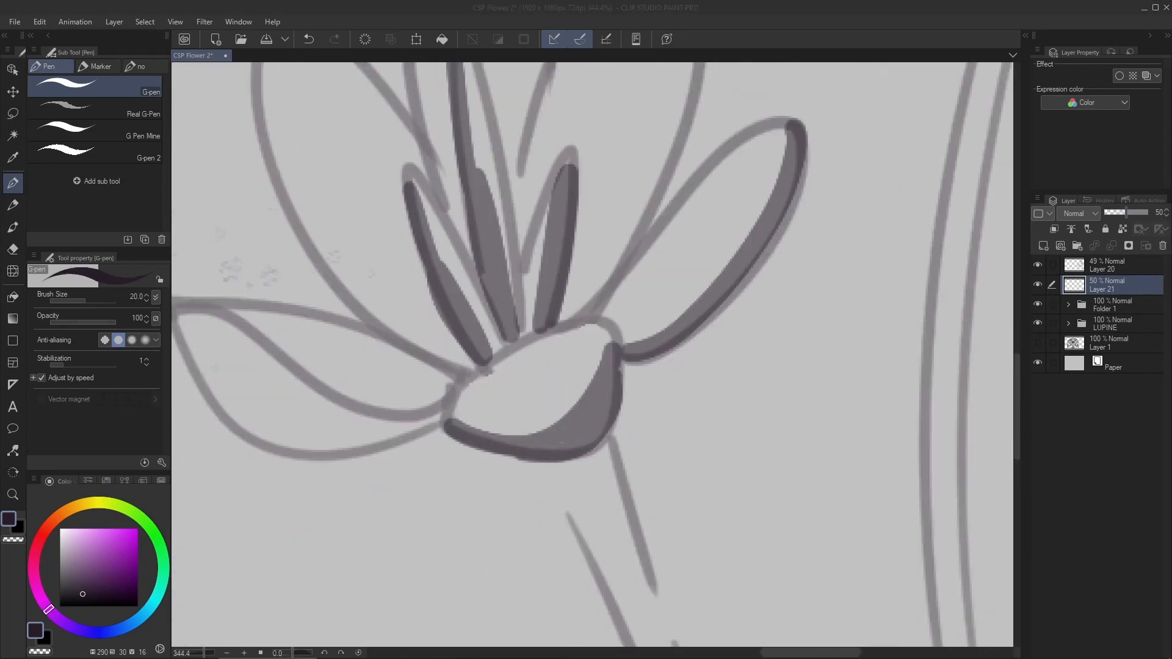
- Paint shadows along the edges of the lower-left flower's upper outer petals
left_click_drag(549, 275, 513, 434)
mouse_move(536, 484)
left_mouse_down()
mouse_move(626, 161)
mouse_move(542, 485)
left_mouse_up()
key("ctrl+z")
left_click_drag(641, 183, 654, 310)
left_click_drag(473, 166, 501, 442)
left_click_drag(513, 372, 587, 247)
- Outline and fill the shadows on the left-hand petals with the G-pen
mouse_move(324, 200)
left_mouse_down()
mouse_move(537, 585)
mouse_move(530, 544)
left_mouse_up()
key("ctrl+z")
left_click_drag(324, 269, 515, 529)
left_click_drag(397, 391, 432, 244)
left_click_drag(259, 334, 532, 446)
left_click_drag(293, 350, 374, 452)
- Shade the middle flower's narrow inner petals and the outer edges of its right-hand petals
scroll(379, 269, "up", 3)
mouse_move(364, 249)
left_mouse_down()
mouse_move(376, 273)
mouse_move(646, 410)
left_mouse_up()
left_click_drag(550, 275, 417, 422)
left_click_drag(529, 387, 549, 538)
left_click_drag(563, 315, 559, 519)
mouse_move(518, 410)
left_mouse_down()
mouse_move(735, 332)
mouse_move(767, 293)
left_mouse_up()
left_click_drag(702, 345, 555, 612)
key("ctrl+z")
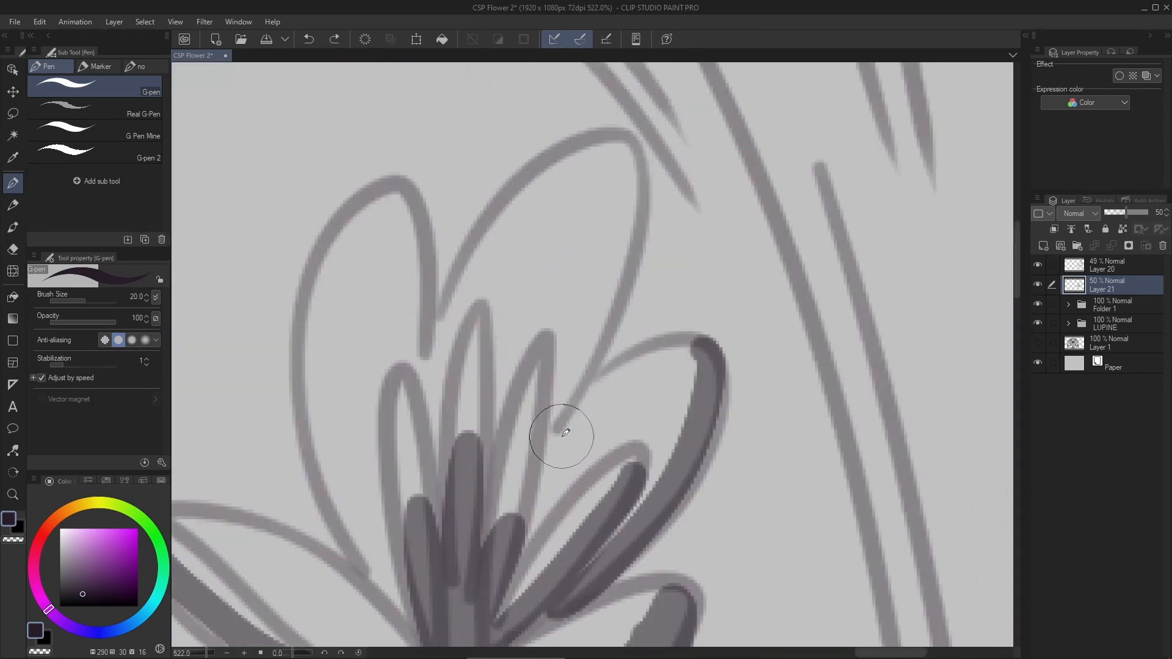
- Paint shadows along the edges of the middle flower's two tall upper petals
left_click_drag(626, 146, 559, 428)
left_click_drag(428, 305, 471, 231)
left_click_drag(354, 196, 426, 518)
- Paint a long shadow along one side of the lower-left flower's stem
scroll(474, 245, "down", 5)
left_click_drag(435, 392, 642, 342, "shift")
scroll(391, 379, "up", 3)
left_click_drag(389, 405, 858, 310)
left_click_drag(870, 309, 415, 400)
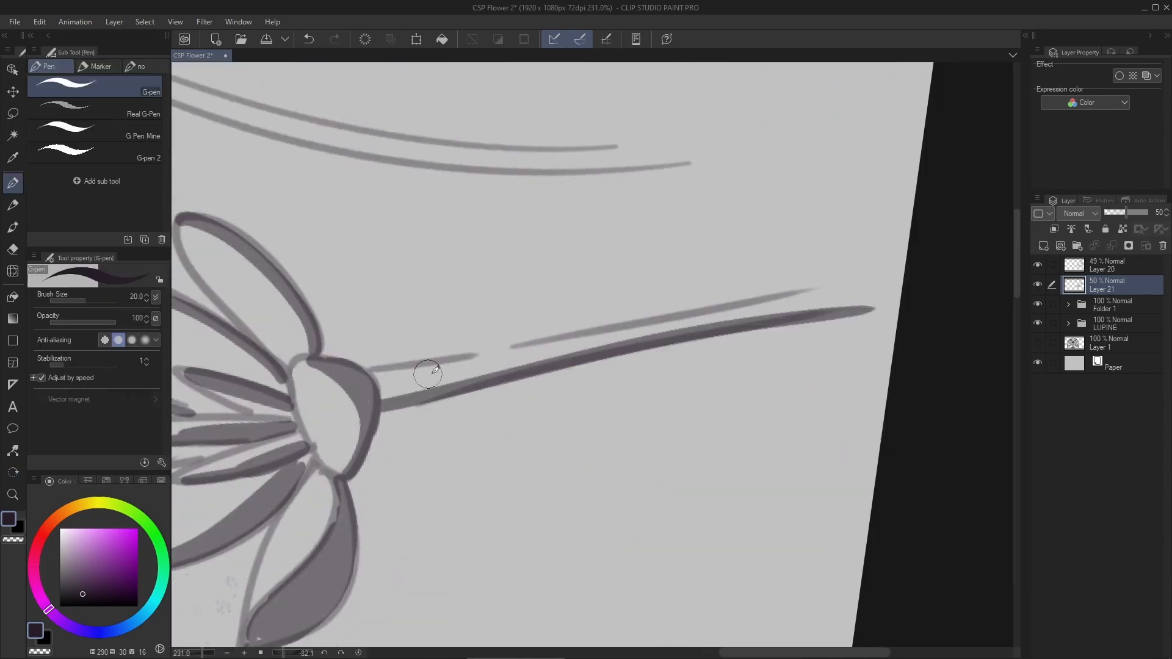
- Rework the stem shadow and fill the thicker shaded section directly beneath the lower-left flower's head
key("ctrl+z")
scroll(397, 380, "up", 3)
key("ctrl+z")
left_click_drag(361, 367, 481, 394)
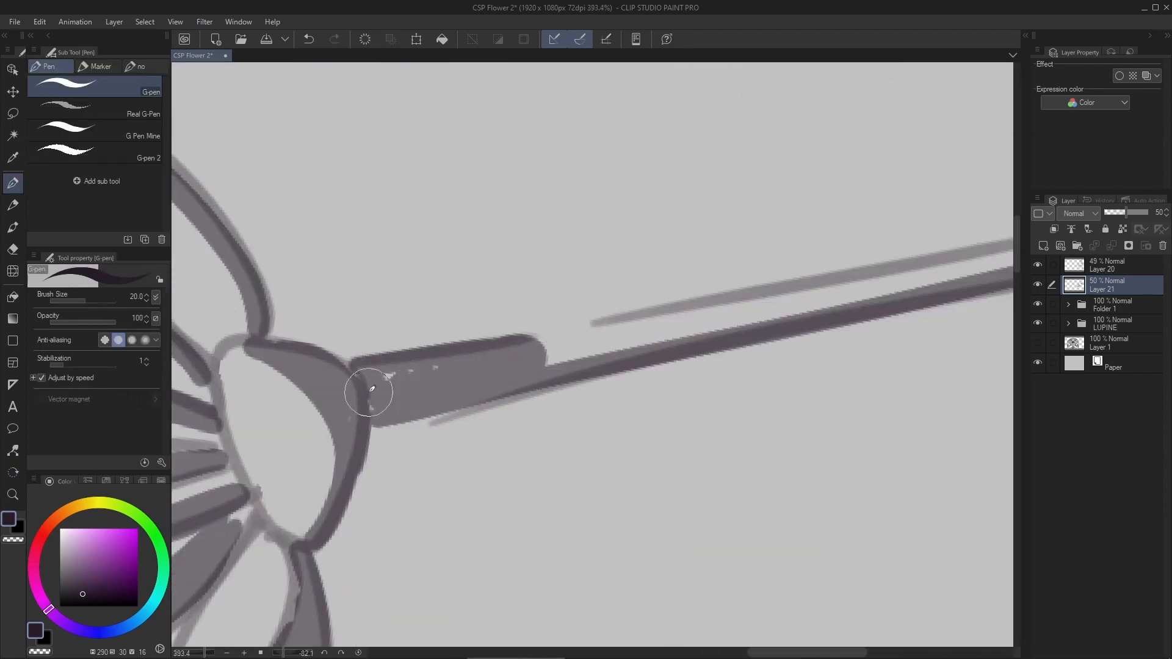
- Outline and fill the shadows on the lower-right flower's left-hand outer petals
scroll(368, 392, "down", 6)
scroll(525, 275, "up", 6)
left_click_drag(448, 324, 553, 532)
mouse_move(451, 325)
left_mouse_down()
mouse_move(537, 507)
mouse_move(467, 373)
left_mouse_up()
left_click_drag(515, 271, 499, 316)
key("ctrl+z")
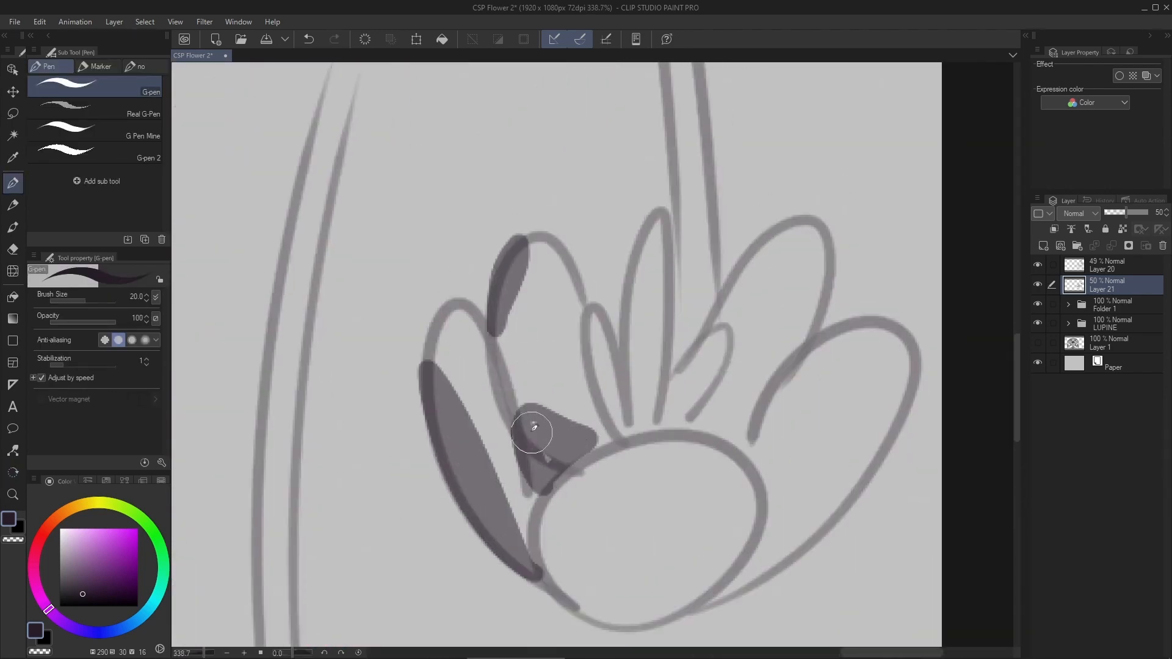
- Shade the lower-right flower's narrow inner petals and the edges around its rounded front petal
left_click_drag(639, 426, 633, 428)
left_click_drag(724, 361, 677, 426)
mouse_move(562, 511)
left_mouse_down()
mouse_move(620, 427)
mouse_move(670, 392)
left_mouse_up()
key("ctrl+z")
mouse_move(428, 507)
left_mouse_down()
mouse_move(498, 521)
mouse_move(563, 483)
left_mouse_up()
key("ctrl+z")
- Paint the shadow down the lower-right flower's stem and save the file
scroll(563, 482, "down", 2)
left_click_drag(542, 273, 537, 354)
key("ctrl+z")
mouse_move(573, 160)
left_mouse_down()
mouse_move(555, 308)
mouse_move(482, 553)
left_mouse_up()
scroll(566, 354, "down", 5)
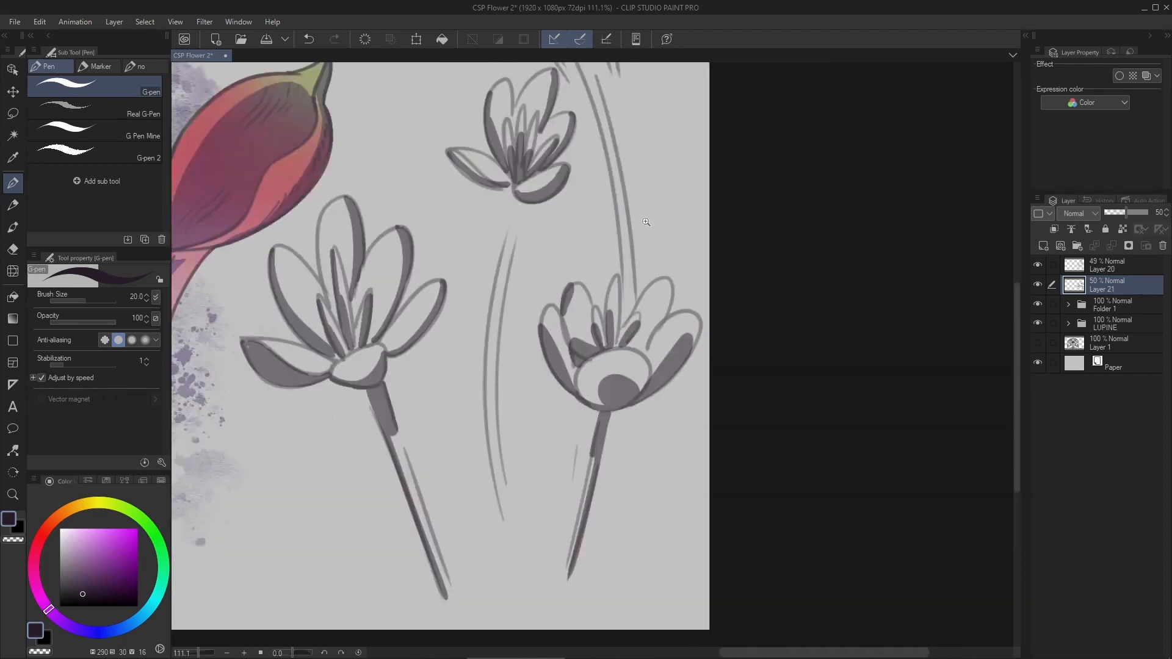
scroll(566, 354, "down", 2)
key("ctrl+s")
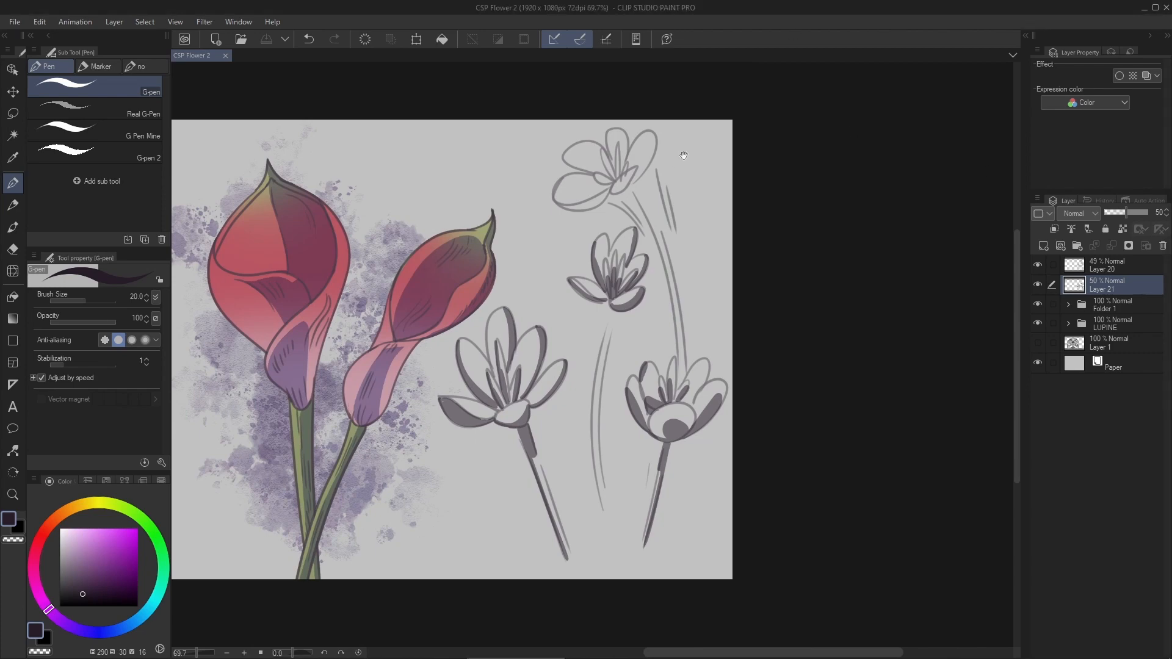
- Paint a tapering shadow at the top of the middle flower's stem
scroll(606, 375, "up", 5)
left_click_drag(613, 182, 579, 369)
scroll(604, 232, "up", 2)
left_click_drag(626, 299, 618, 175)
scroll(623, 222, "down", 3)
scroll(643, 220, "down", 3)
- Lasso the middle flower's stem lines on Layer 20 and transform them to meet the shaded stem top
left_click(1107, 265)
key("m")
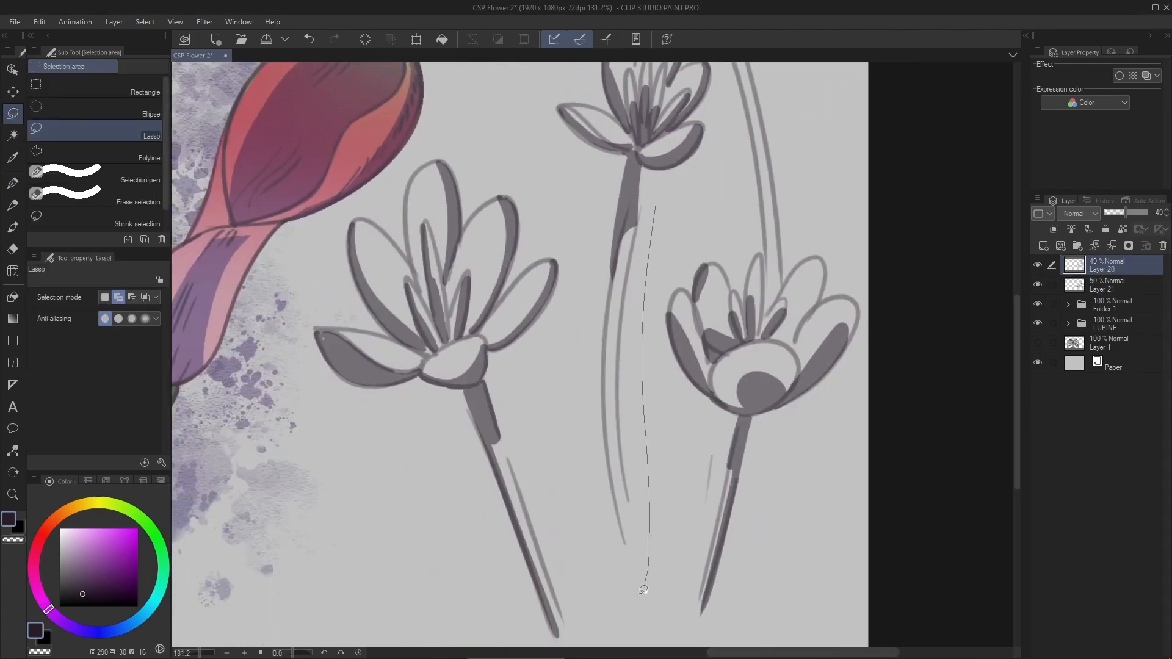
key("ctrl+t")
mouse_move(647, 589)
left_mouse_down()
mouse_move(628, 195)
mouse_move(647, 285)
left_mouse_up()
key("Return")
- Trim the middle flower's stem shadow on Layer 21 with the Rough eraser
left_click(1107, 285)
scroll(647, 191, "up", 5)
left_click_drag(630, 344, 614, 419)
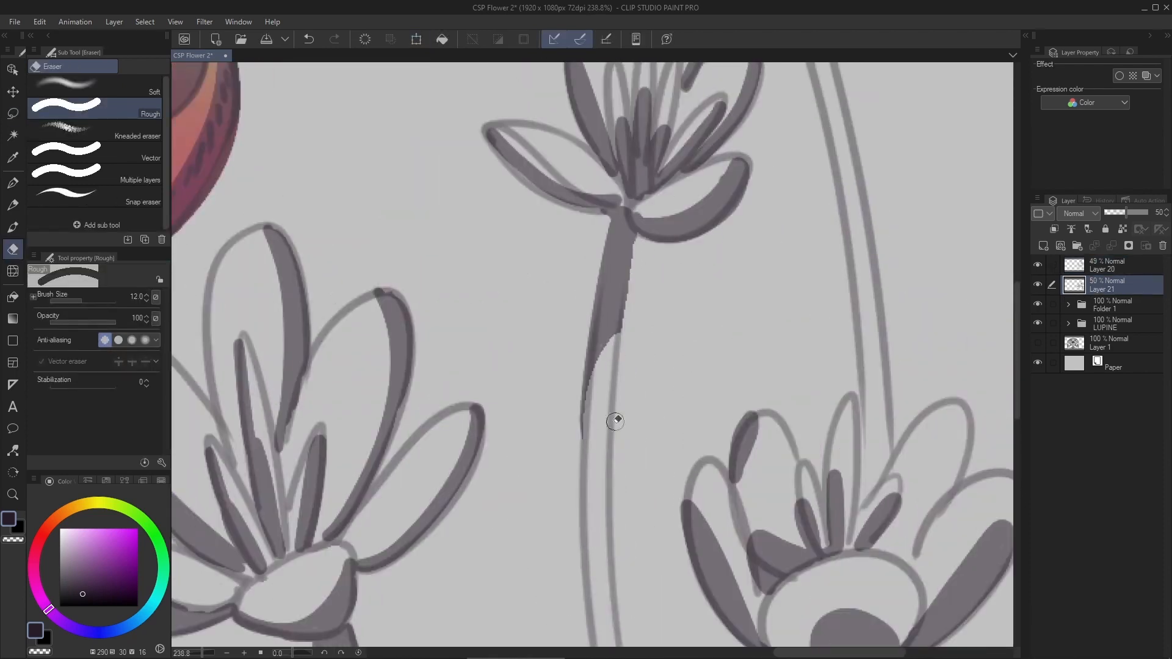
key("ctrl+z")
left_click_drag(696, 152, 648, 322)
- Fill the shadow at the top of the uppermost flower's stem with the G-pen and erase its excess edges
key("p")
scroll(641, 244, "up", 1)
left_click_drag(635, 85, 621, 265)
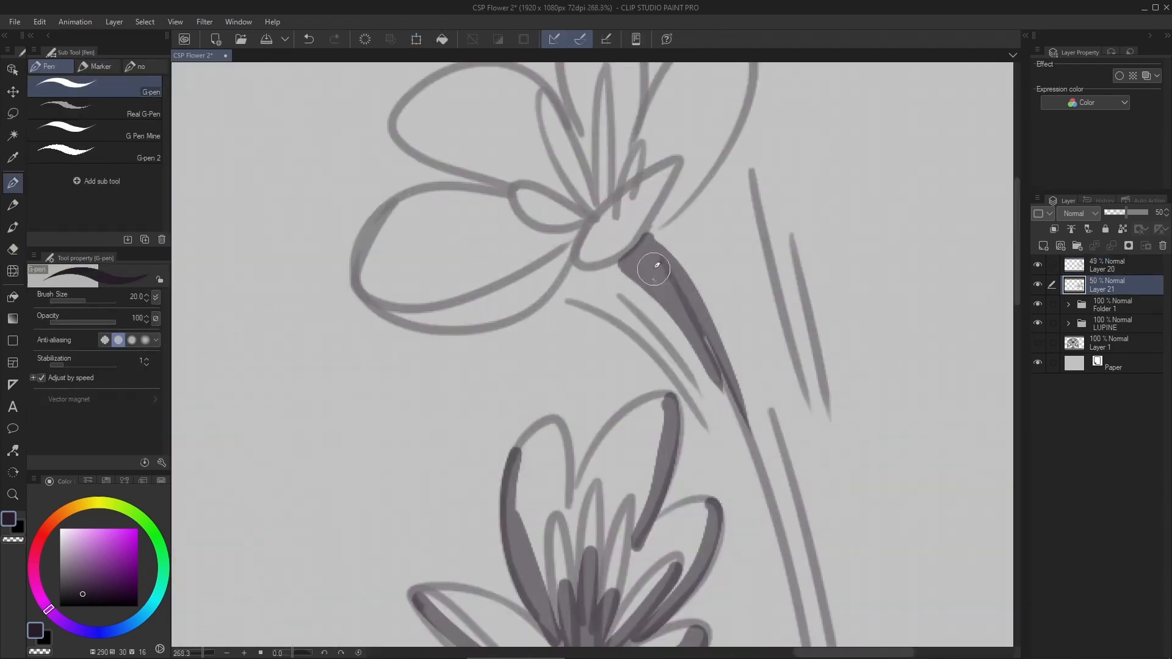
key("e")
left_click_drag(703, 367, 748, 403)
left_click_drag(687, 275, 659, 235)
- Shade the uppermost flower's front petal and its small inner petals
key("p")
mouse_move(621, 247)
left_mouse_down()
mouse_move(624, 293)
mouse_move(685, 214)
left_mouse_up()
scroll(571, 220, "up", 3)
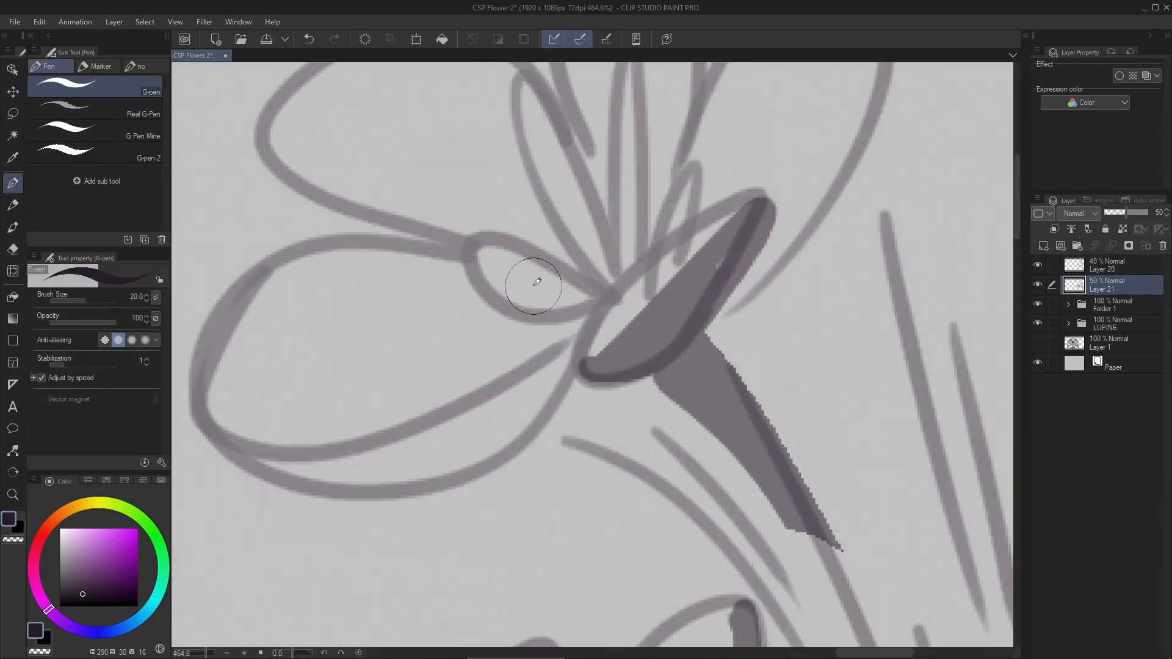
left_click_drag(479, 263, 598, 310)
left_click_drag(543, 109, 544, 210)
key("ctrl+z")
left_click_drag(704, 281, 696, 324)
- Paint shadows along the edges of the uppermost flower's tall outer petals and its upper-left petal
scroll(690, 184, "down", 1)
left_click_drag(695, 63, 664, 333)
left_click_drag(763, 244, 688, 213)
mouse_move(751, 139)
left_mouse_down()
mouse_move(653, 406)
mouse_move(684, 351)
left_mouse_up()
left_click_drag(488, 275, 681, 229)
left_click_drag(388, 237, 570, 353)
left_click_drag(394, 208, 577, 327)
scroll(586, 324, "down", 4)
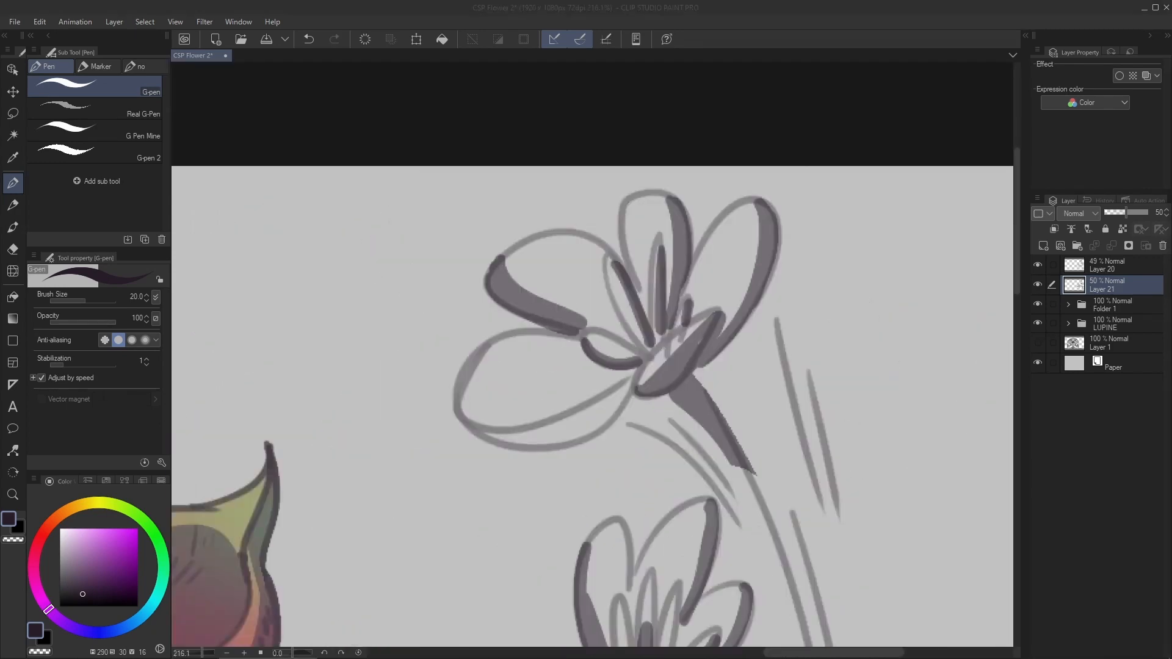
- Fill the shadow along the underside of the uppermost flower's large lower-left petal
left_click_drag(609, 485, 628, 483)
left_click_drag(361, 361, 518, 414)
left_click_drag(601, 340, 618, 339)
mouse_move(223, 386)
left_mouse_down()
mouse_move(663, 293)
mouse_move(654, 308)
left_mouse_up()
key("ctrl+z")
- Shade the narrow leaves on both sides of the uppermost flower's stem
left_click_drag(401, 445, 508, 428)
mouse_move(638, 323)
left_mouse_down()
mouse_move(582, 358)
mouse_move(659, 348)
left_mouse_up()
mouse_move(666, 189)
left_mouse_down()
mouse_move(735, 554)
mouse_move(720, 447)
left_mouse_up()
left_click_drag(660, 342, 586, 342)
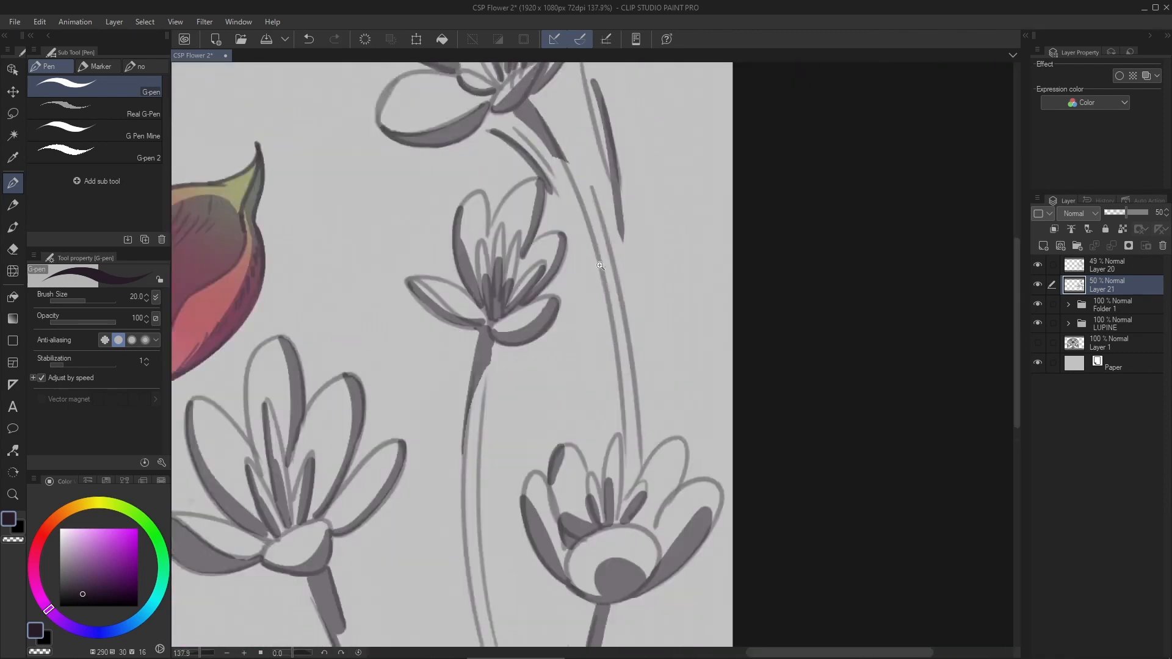
- Paint a shadow down the uppermost flower's long curved stem and reset the canvas rotation
left_click_drag(763, 366, 507, 207)
left_click_drag(501, 455, 473, 574)
left_click_drag(448, 470, 806, 140)
left_click_drag(611, 367, 538, 391)
left_click(359, 653)
- Sketch leaf blades around the bases of the flower stems on Layer 20 with the Darker pencil 2
left_click(1112, 266)
scroll(572, 549, "up", 4)
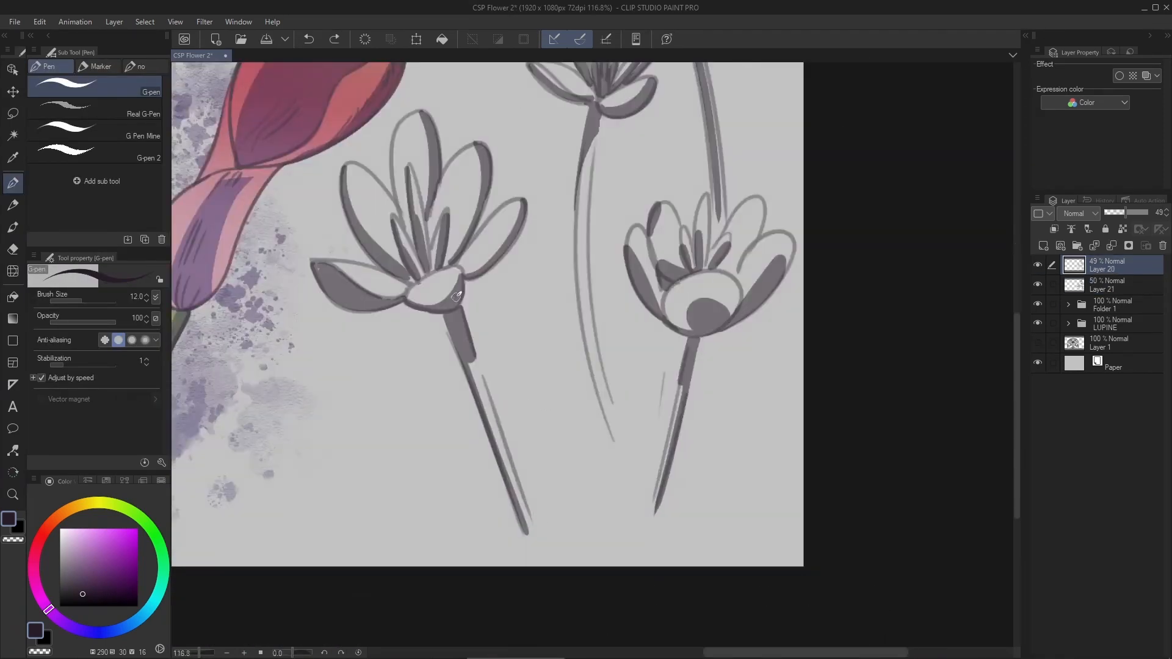
key("p")
left_click_drag(558, 514, 561, 495)
left_click_drag(562, 483, 575, 506)
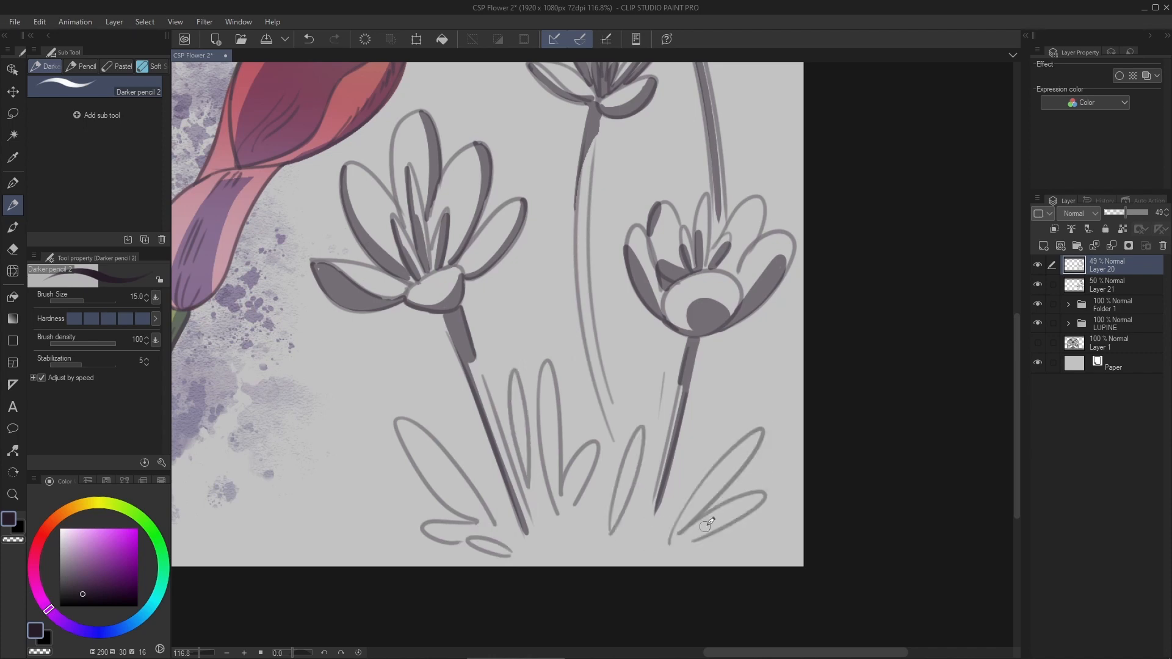
left_click_drag(609, 428, 548, 519)
- Sketch more narrow leaf blades between the stems, around the middle flower and near the right canvas edge
left_click_drag(631, 552, 649, 549)
left_click_drag(562, 498, 569, 496)
left_click_drag(552, 445, 637, 421)
left_click_drag(574, 306, 547, 427)
left_click_drag(518, 319, 540, 372)
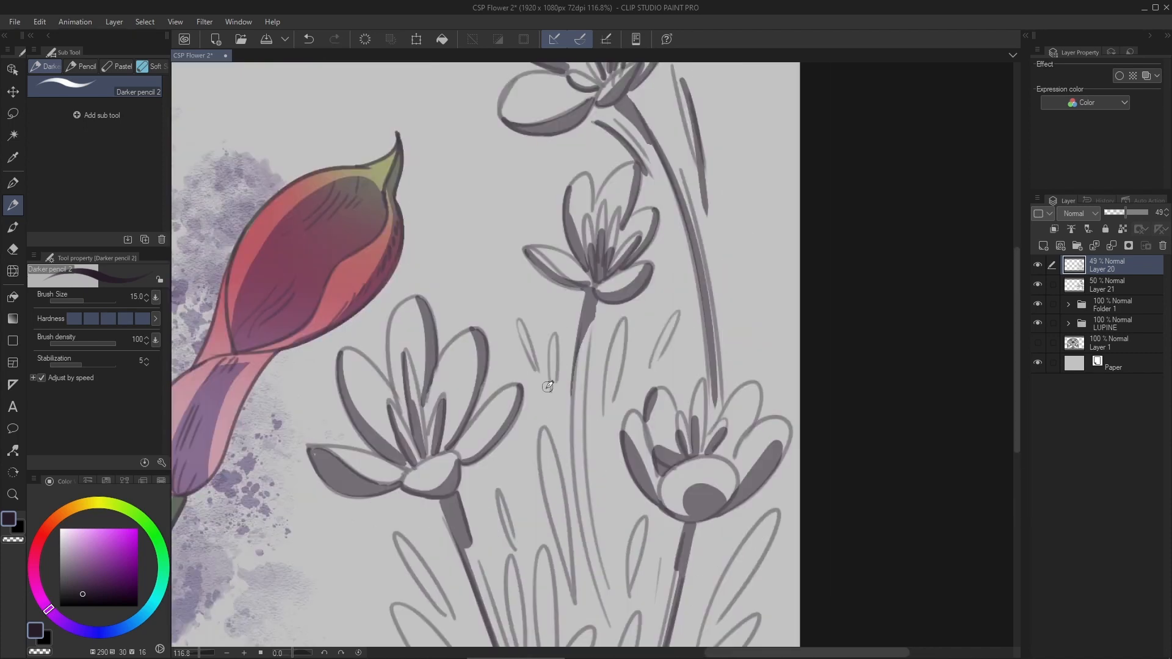
left_click_drag(734, 334, 746, 329)
- Group the new flower layers in a CROCUS folder and place a new layer directly beneath it
scroll(750, 327, "down", 3)
scroll(748, 328, "up", 1)
left_click(1043, 245)
left_click(1112, 324)
left_click(1105, 266, "shift")
key("ctrl+g")
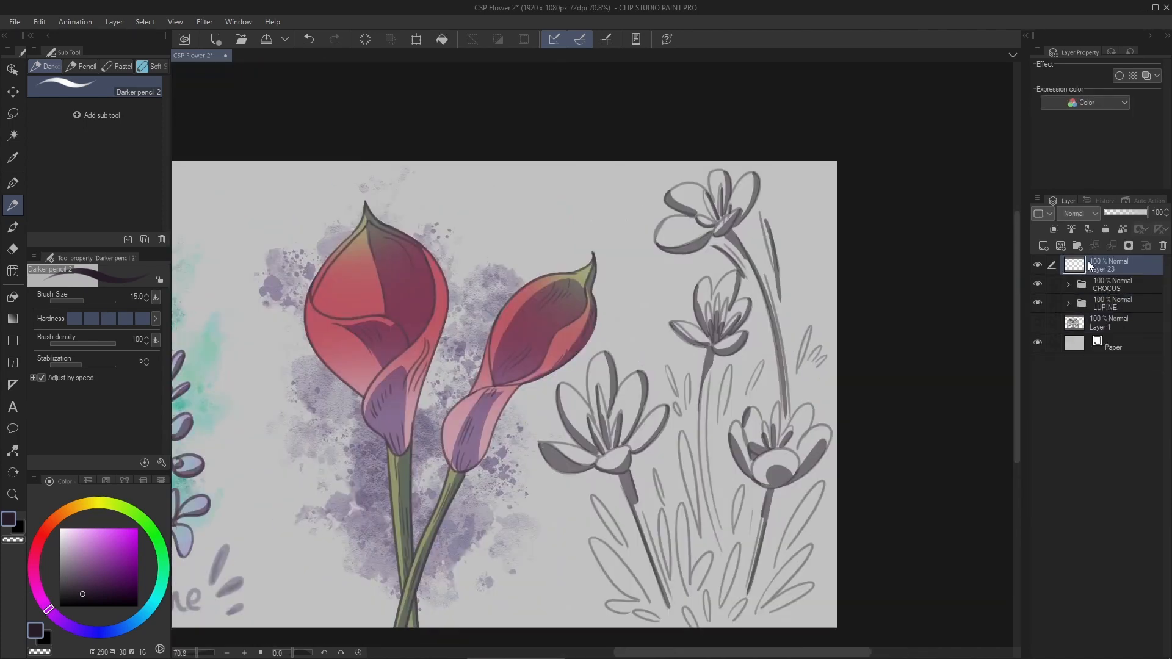
left_click_drag(1091, 266, 1094, 294)
- Fill the lower-left crocus with muted purple on the new layer using Enclose and fill
left_click_drag(672, 428, 624, 402)
scroll(801, 601, "up", 3)
key("g")
mouse_move(446, 274)
left_mouse_down()
mouse_move(446, 432)
mouse_move(454, 257)
left_mouse_up()
key("ctrl+z")
mouse_move(598, 149)
left_mouse_down()
mouse_move(580, 235)
mouse_move(531, 245)
left_mouse_up()
key("ctrl+z")
- Adjust the Enclose and fill tolerance and fill the middle crocus's petals with muted purple
scroll(575, 266, "up", 3)
left_click_drag(573, 202, 565, 294)
left_click_drag(458, 184, 467, 165)
left_click_drag(83, 345, 99, 343)
key("ctrl+z")
left_click_drag(565, 207, 563, 301)
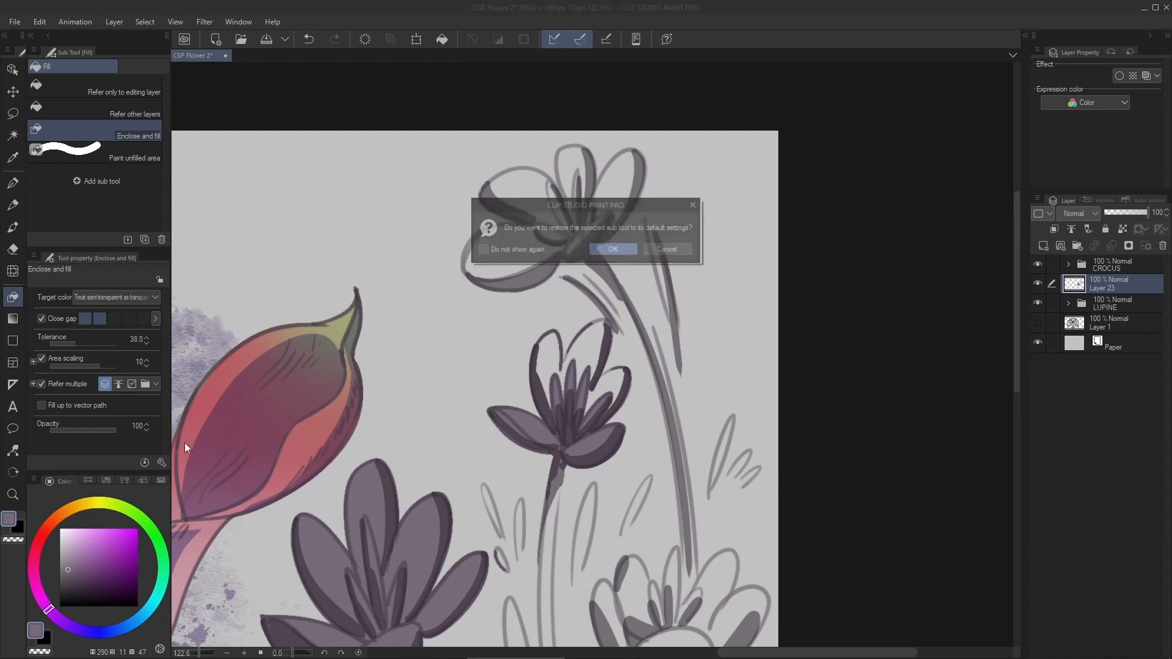
- Paint the middle crocus's unfilled upper petals with a size 30 G-pen
key("e")
scroll(582, 419, "up", 5)
key("p")
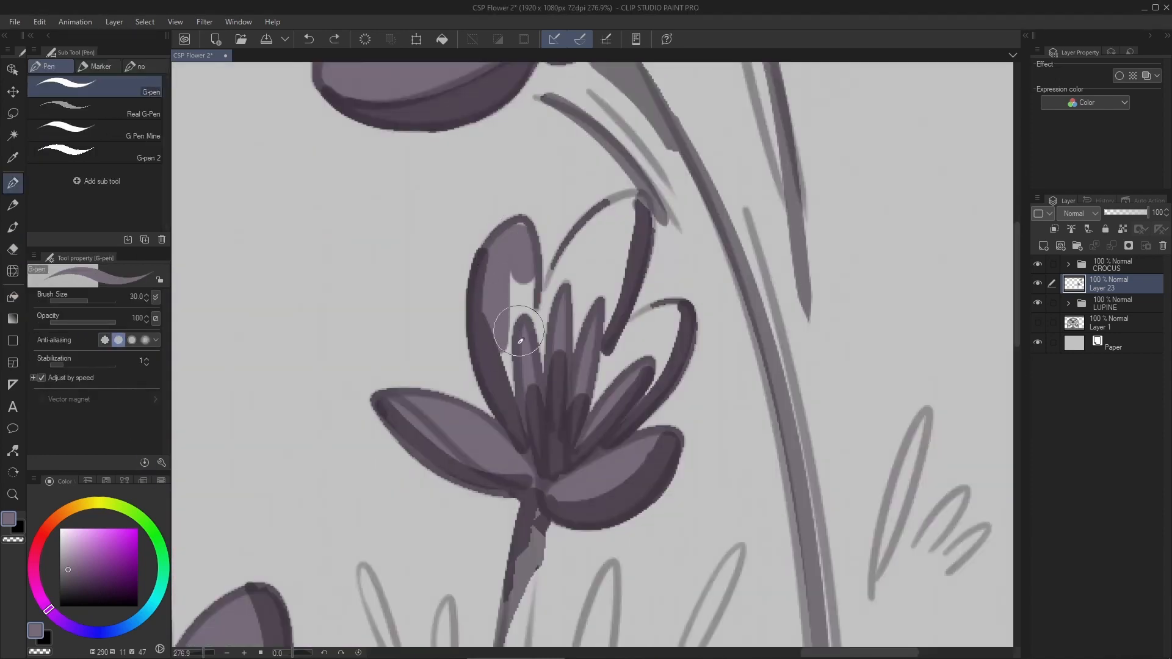
mouse_move(577, 348)
left_mouse_down()
mouse_move(611, 244)
mouse_move(648, 274)
left_mouse_up()
scroll(617, 275, "down", 8)
scroll(653, 383, "up", 3)
- Fill the lower-right crocus with muted purple, painting its remaining open petals with a size 50 G-pen
key("g")
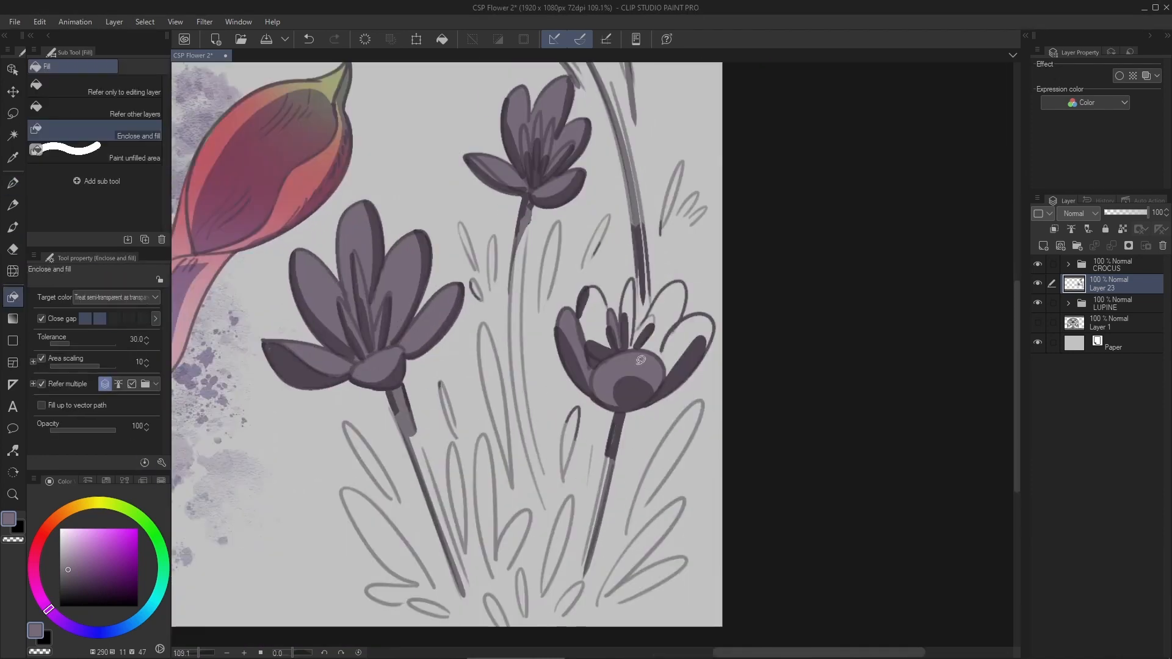
scroll(620, 275, "up", 3)
key("p")
left_click_drag(532, 327, 546, 382)
left_click_drag(736, 351, 696, 406)
scroll(721, 305, "down", 5)
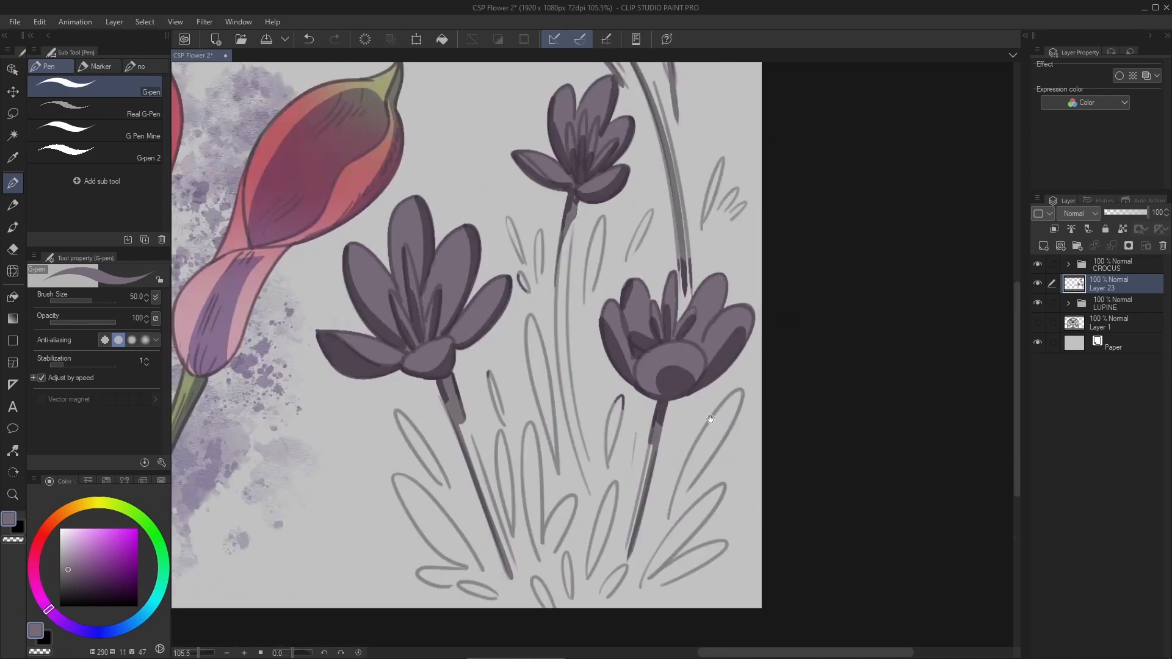
scroll(713, 538, "up", 4)
mouse_move(756, 260)
left_mouse_down()
mouse_move(652, 445)
mouse_move(611, 485)
left_mouse_up()
key("ctrl+z")
key("m")
key("g")
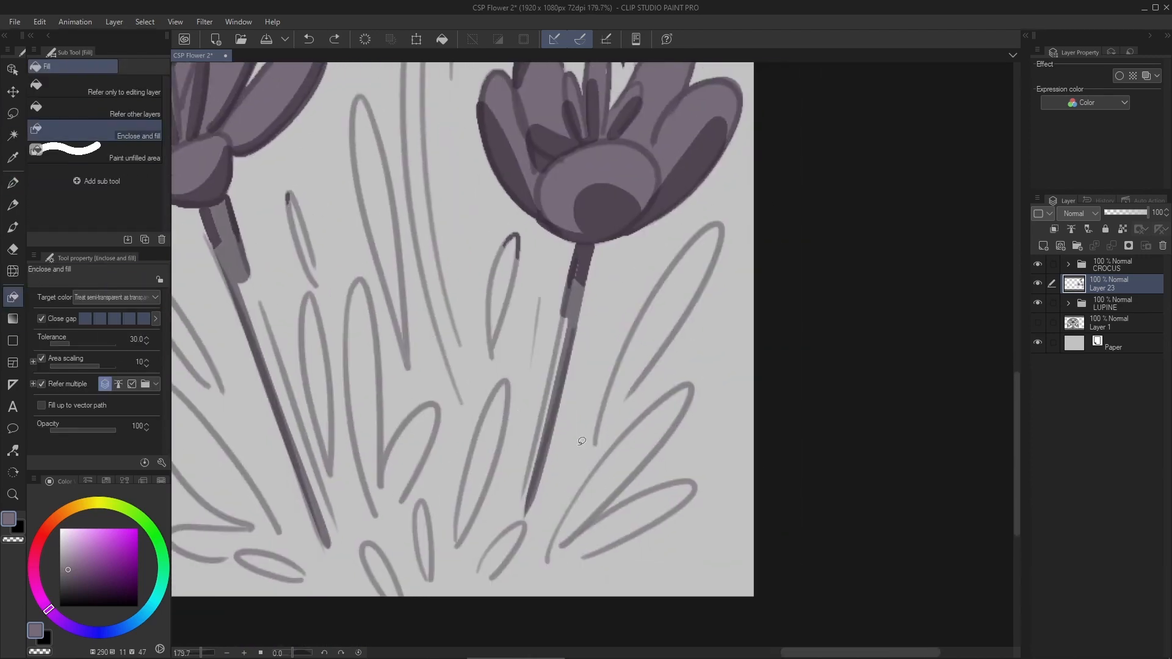
- Fill the three leaves right of the lower-right stem using Refer only to editing layer with area scaling enabled
left_click(92, 88)
left_click(667, 335)
key("ctrl+z")
left_click(42, 359)
left_click(670, 299)
left_click(640, 449)
left_click(638, 516)
key("ctrl+z")
key("ctrl+z")
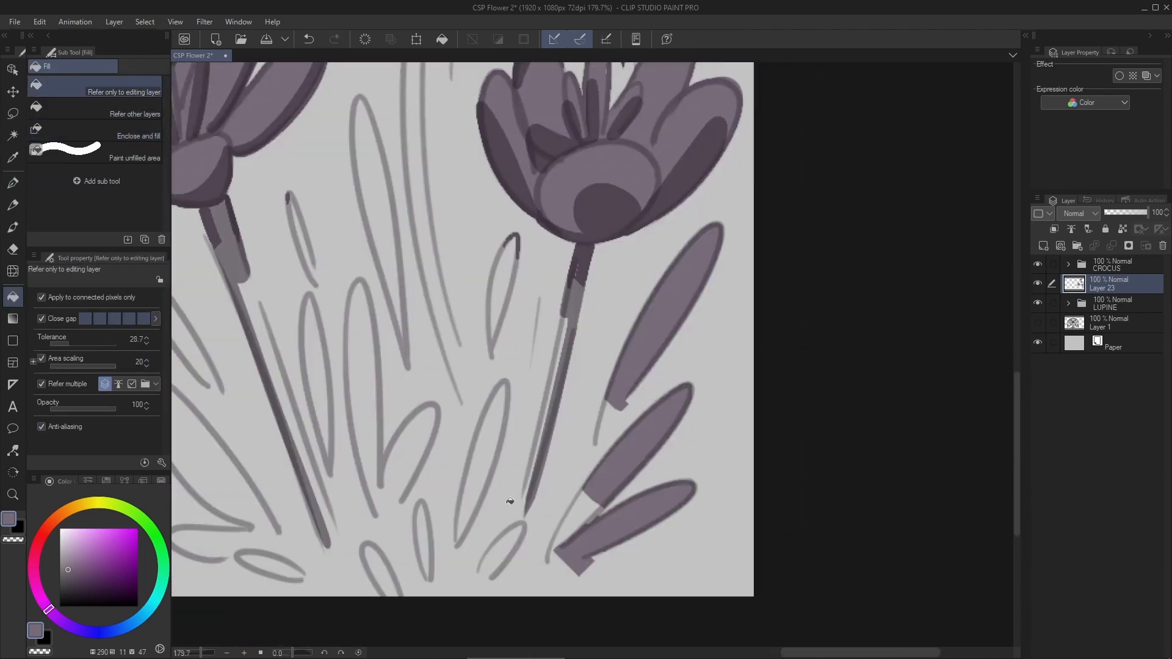
- Fill the leaf blades between and around the bases of the two lower crocus stems
left_click(484, 455)
left_click_drag(428, 529, 511, 497)
left_click(465, 539)
left_click(353, 534)
left_click_drag(291, 424, 374, 466)
left_click(373, 467)
left_click(487, 392)
left_click_drag(633, 370, 626, 654)
left_click(497, 301)
key("ctrl+z")
left_click(636, 334)
key("ctrl+z")
- Paint the thin leaves right of the middle crocus's stem and the small leaf cluster at the canvas edge with a size 17 G-pen
left_click(13, 183)
scroll(635, 300, "up", 3)
left_click_drag(641, 272, 616, 426)
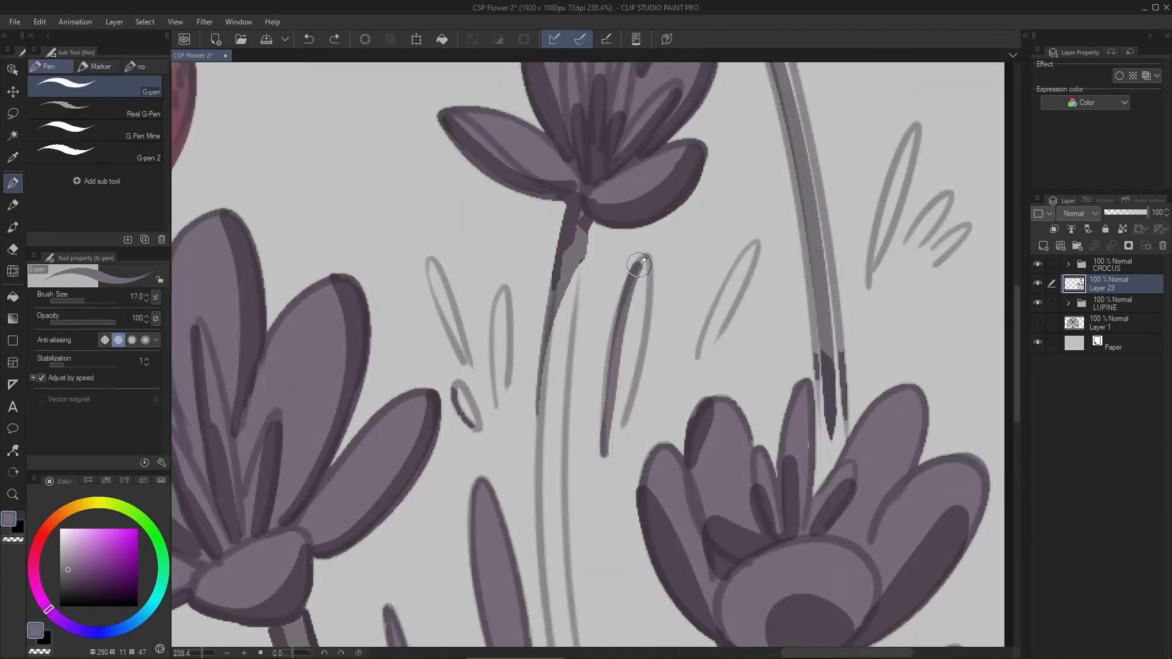
left_click_drag(715, 310, 757, 245)
left_click_drag(891, 201, 772, 336)
left_click_drag(804, 252, 770, 342)
left_click_drag(788, 391, 824, 348)
- Paint the small outlined leaves left of the middle crocus's stem with the muted purple base colour
scroll(794, 366, "down", 5)
scroll(672, 342, "up", 4)
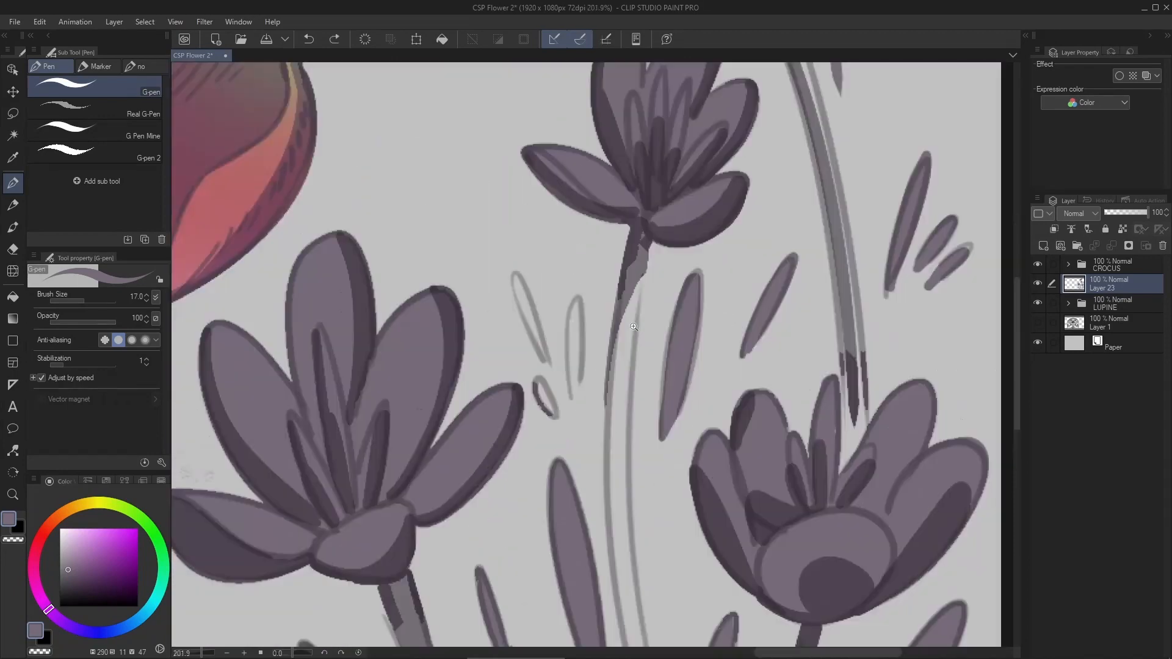
left_click_drag(578, 299, 574, 403)
left_click_drag(503, 263, 551, 368)
scroll(611, 396, "down", 5)
left_click_drag(610, 519, 605, 275)
- Erase the fill overflow at the leaf bases beside the lower-left stem with a size 12 Rough eraser
scroll(574, 549, "up", 7)
key("e")
left_click_drag(467, 565, 443, 548)
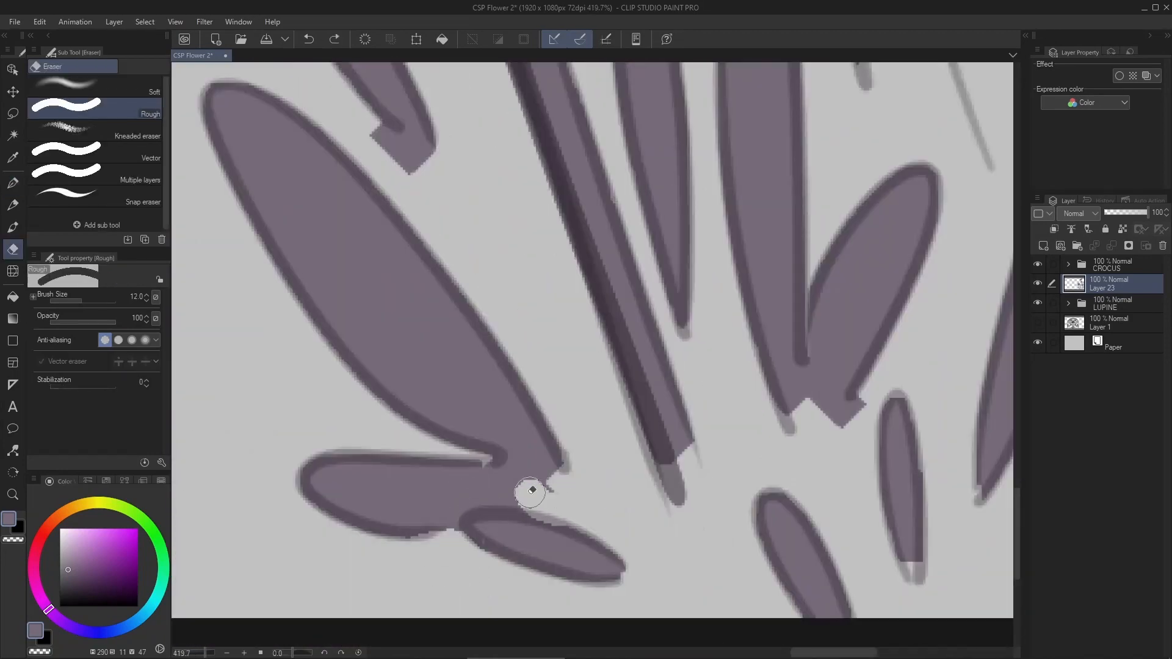
left_click_drag(530, 493, 545, 469)
left_click_drag(647, 429, 591, 422)
- Touch up the bases of the leaves right of the lower-right stem with a size 17 G-pen
scroll(634, 421, "down", 5)
scroll(683, 467, "up", 5)
key("p")
mouse_move(714, 479)
left_mouse_down()
mouse_move(764, 408)
mouse_move(574, 485)
left_mouse_up()
left_click_drag(751, 436, 680, 514)
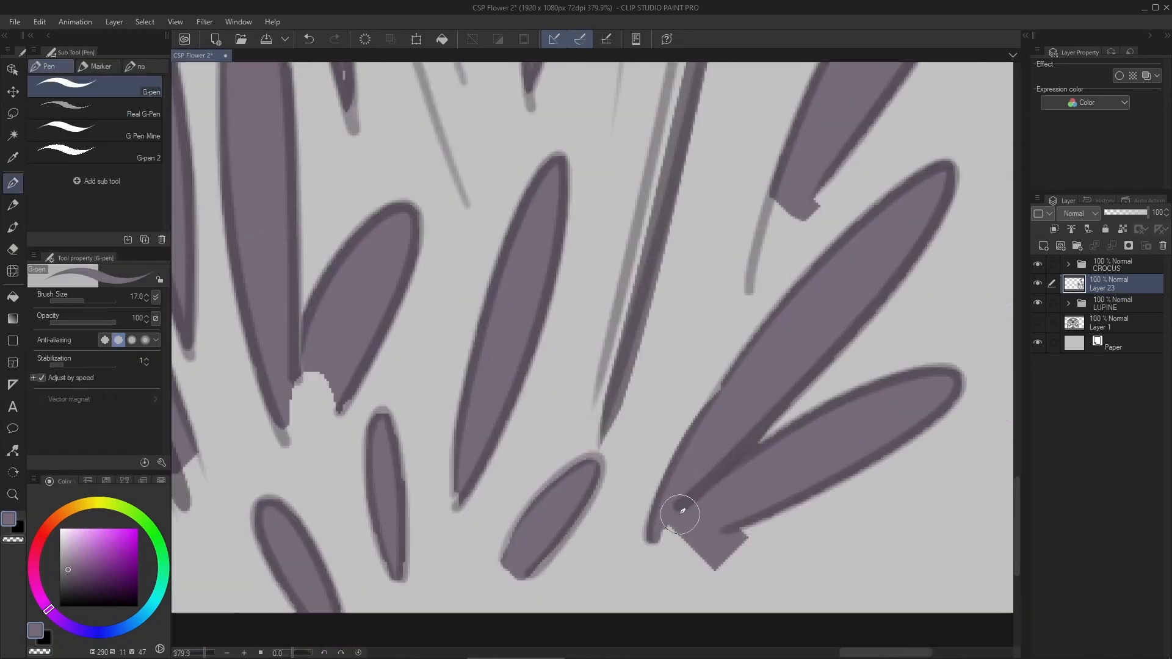
scroll(680, 514, "down", 6)
scroll(638, 281, "up", 4)
- Paint the lower crocus stems in muted purple, enlarging the G-pen to size 25
left_click_drag(664, 336, 656, 107)
key("bracketright")
key("bracketright")
left_click_drag(477, 437, 440, 317)
scroll(483, 415, "down", 3)
scroll(623, 538, "up", 4)
left_click_drag(713, 146, 691, 286)
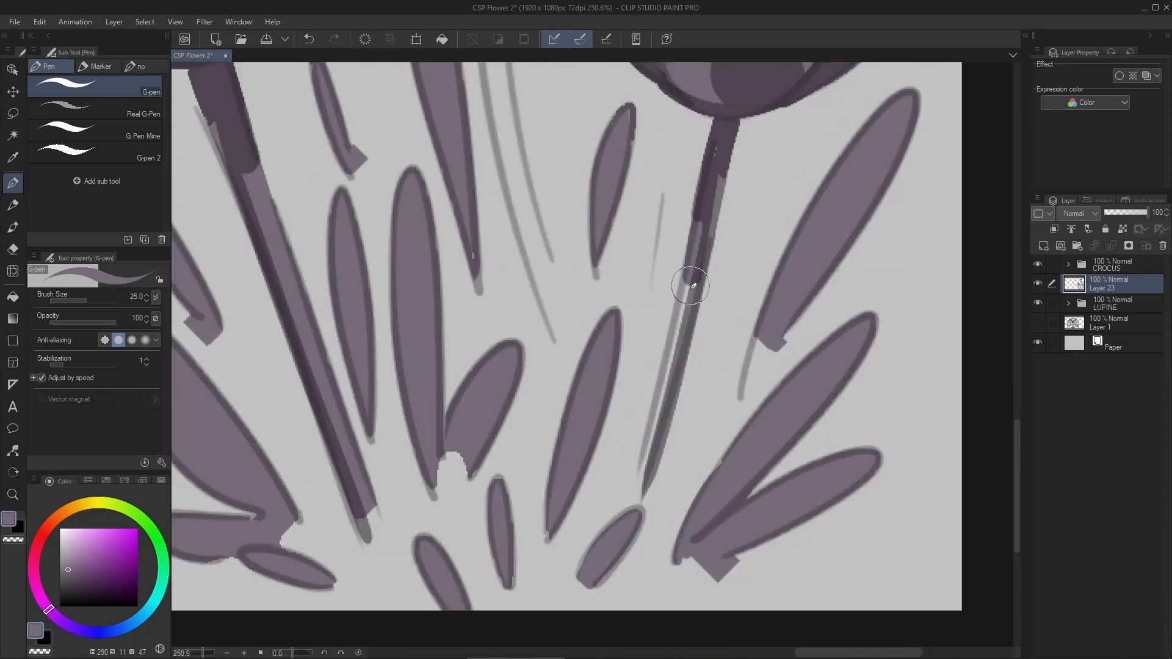
- Paint the middle and upper crocus stems and the upper leaves with a size 40 G-pen, erasing the overflow
scroll(690, 285, "down", 3)
scroll(763, 188, "down", 4)
scroll(776, 110, "up", 4)
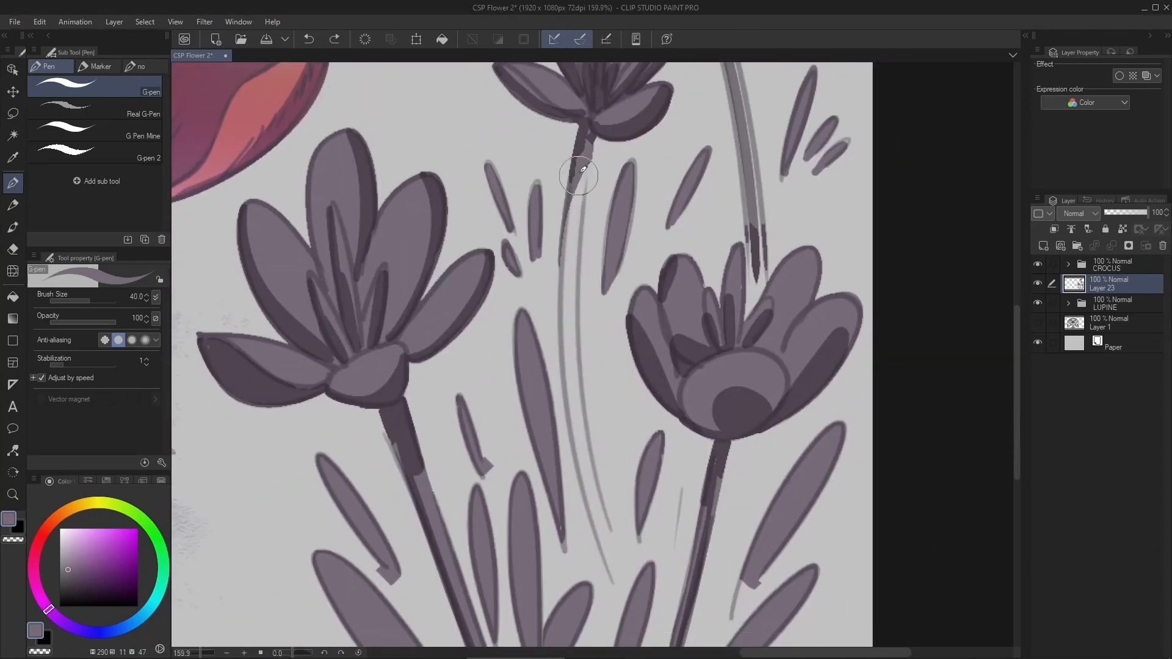
left_click_drag(582, 143, 604, 482)
scroll(673, 420, "down", 5)
scroll(718, 183, "up", 5)
left_click_drag(653, 153, 704, 396)
key("e")
left_click_drag(710, 550, 695, 332)
left_click_drag(696, 305, 690, 517)
key("p")
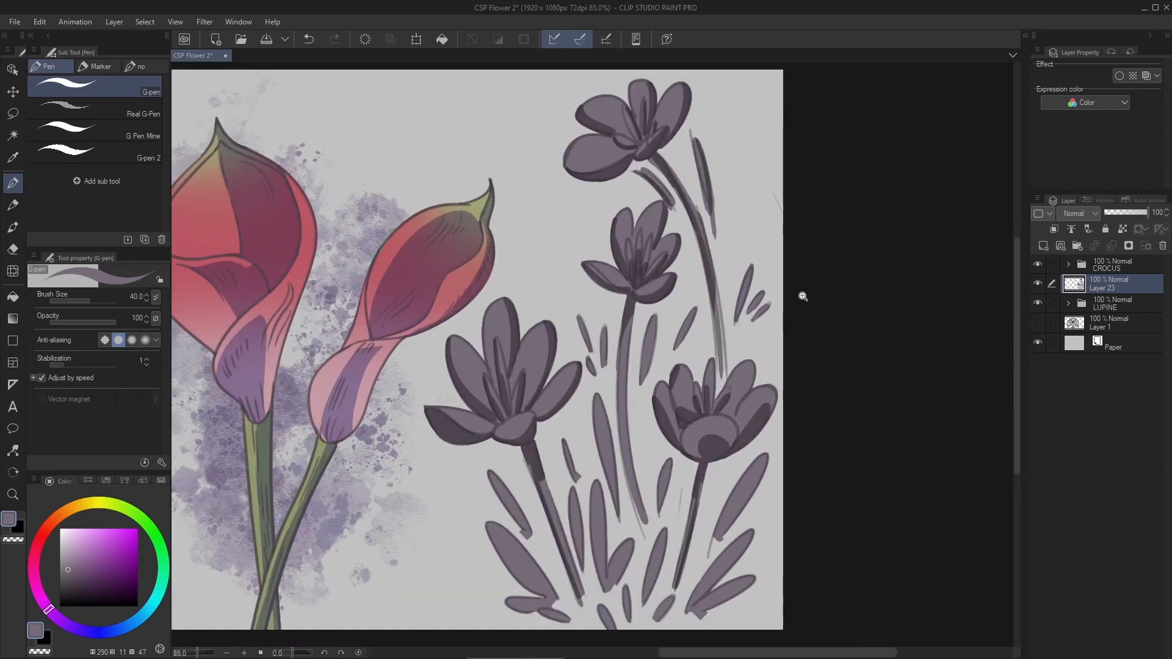
- Lighten the crocus base fill on Layer 23 with a Hue/Saturation/Luminosity adjustment
key("ctrl+u")
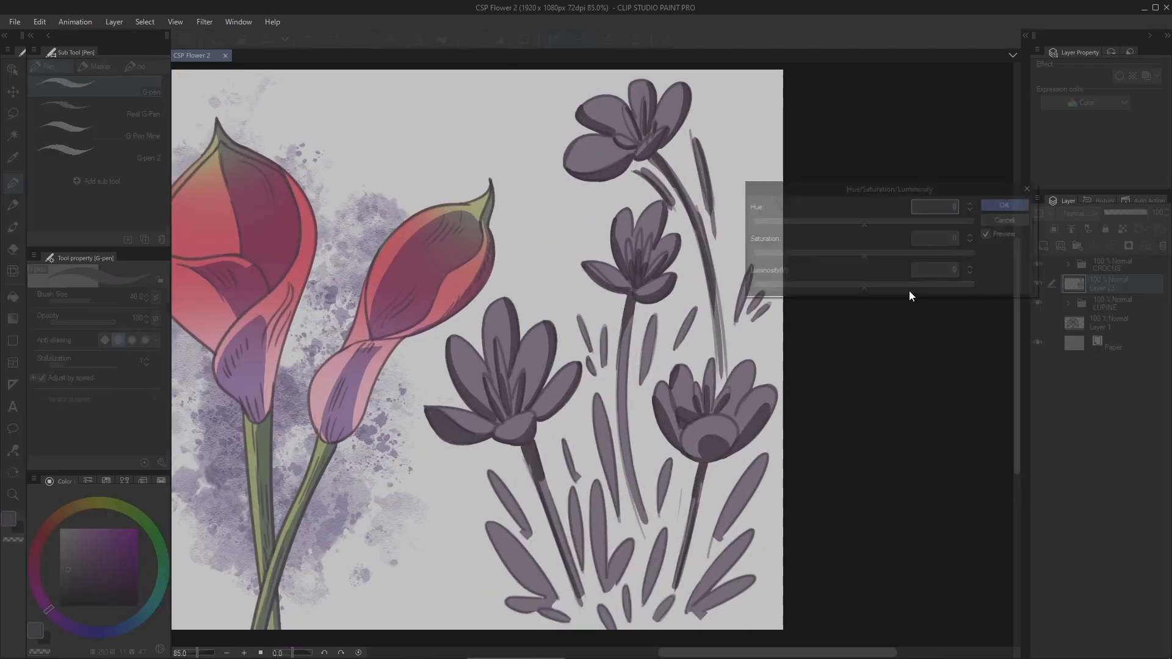
left_click_drag(910, 291, 911, 285)
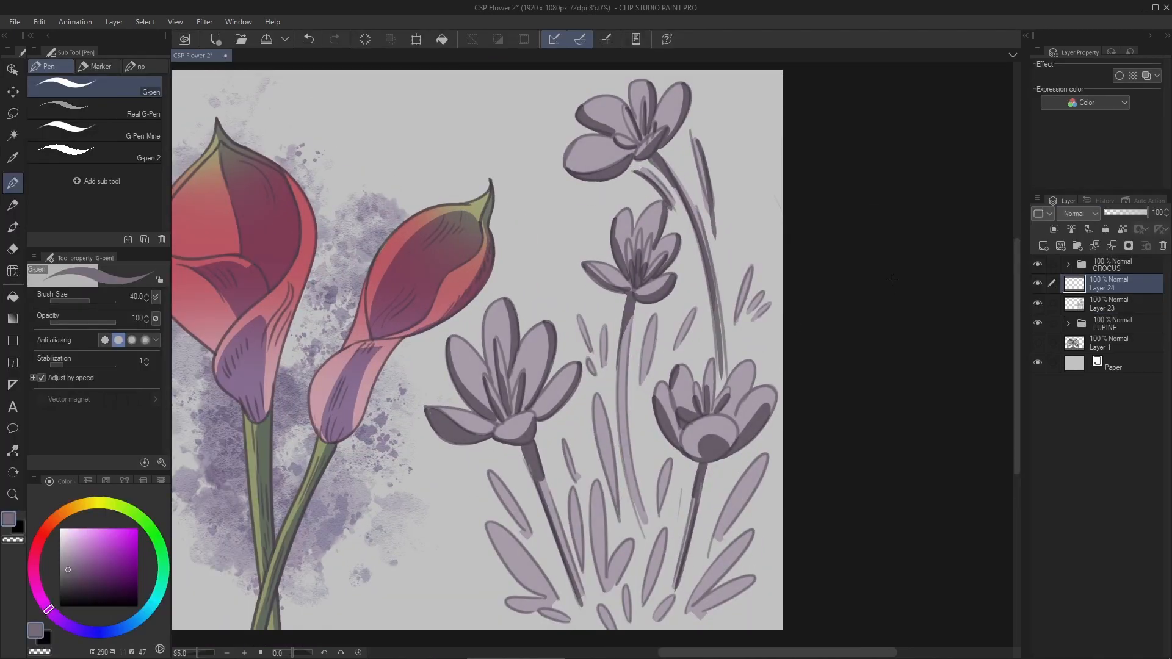
scroll(929, 283, "up", 3)
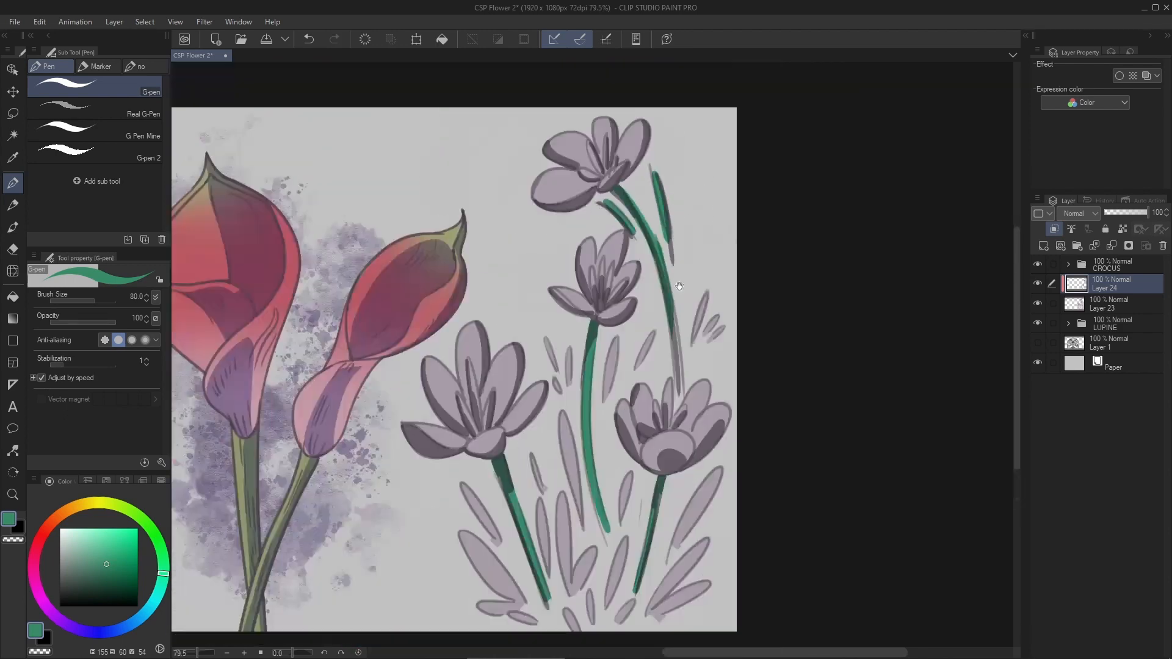
- Shift the hue of the green stem layer by 24 with Hue/Saturation/Luminosity
key("ctrl+u")
mouse_move(863, 222)
left_mouse_down()
mouse_move(852, 224)
mouse_move(879, 218)
left_mouse_up()
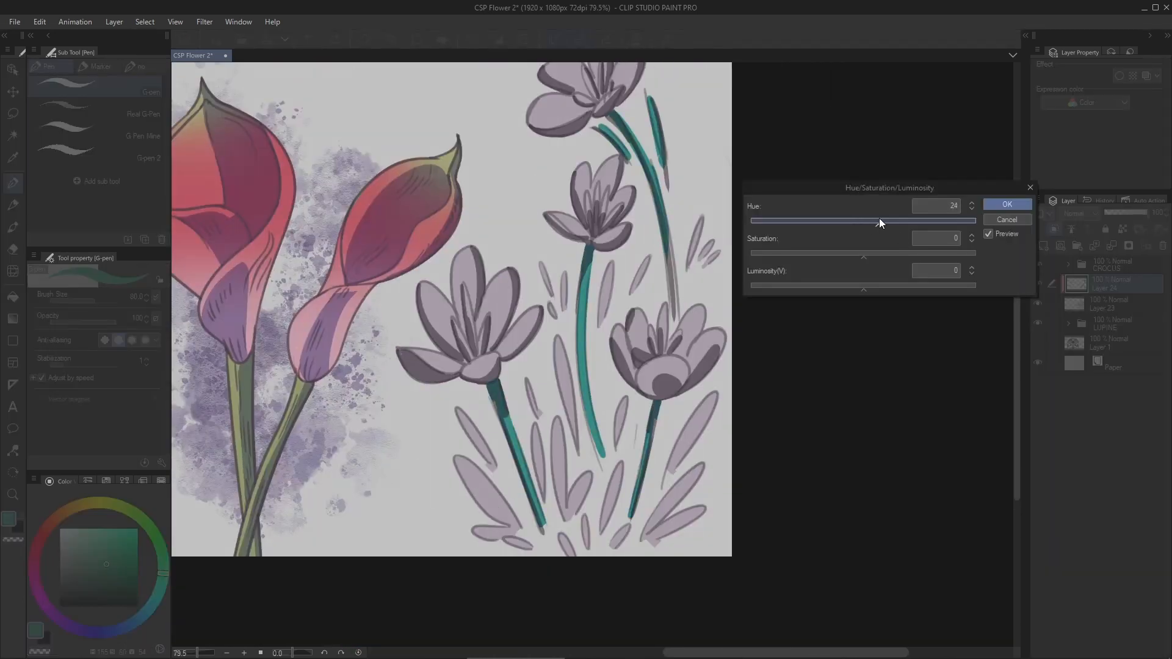
key("Return")
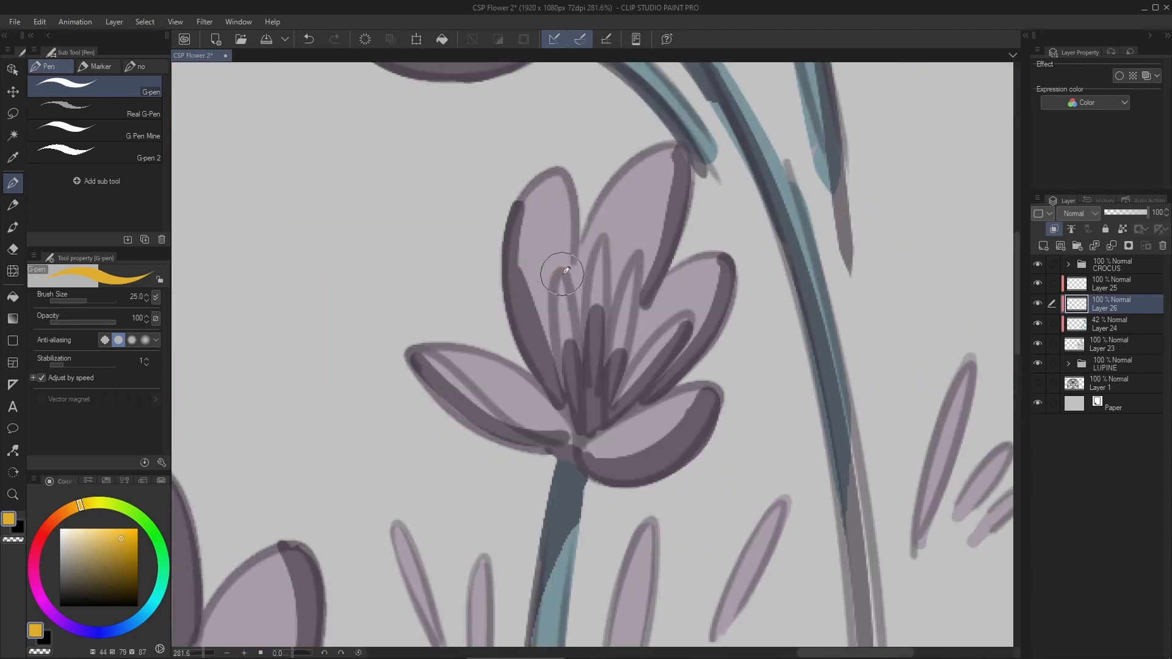
- Paint the middle and lower-left crocus stamens golden yellow on Layer 26 with a size 25 G-pen
left_click_drag(609, 415, 688, 319)
left_click_drag(689, 318, 652, 570)
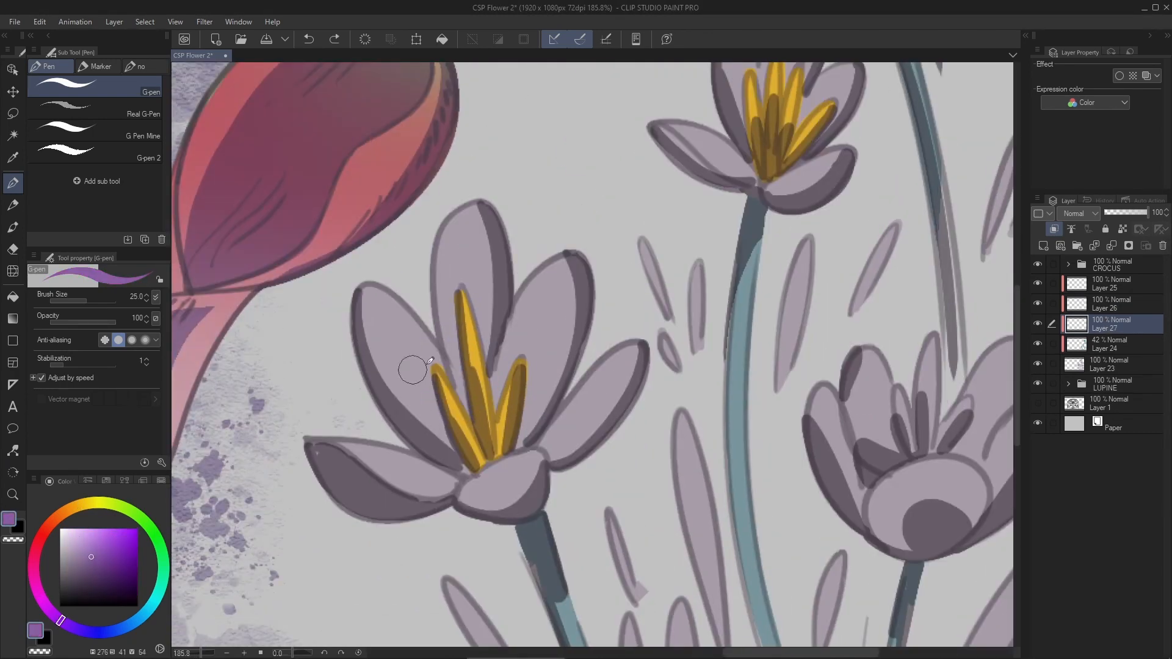
- Paint the petals of all four crocuses purple on the clipped Layer 27 with the G-pen
left_click_drag(491, 306, 391, 403)
left_click_drag(324, 455, 525, 488)
left_click_drag(556, 452, 641, 354)
left_click_drag(574, 269, 379, 317)
left_click_drag(605, 428, 678, 397)
left_click_drag(565, 269, 671, 330)
left_click_drag(702, 550, 593, 319)
left_click_drag(732, 440, 649, 492)
left_click_drag(477, 202, 659, 162)
scroll(611, 342, "down", 4)
- Paint the stamens of the remaining crocuses golden yellow on the visible Layer 26
left_click(1112, 304)
left_click(1039, 304)
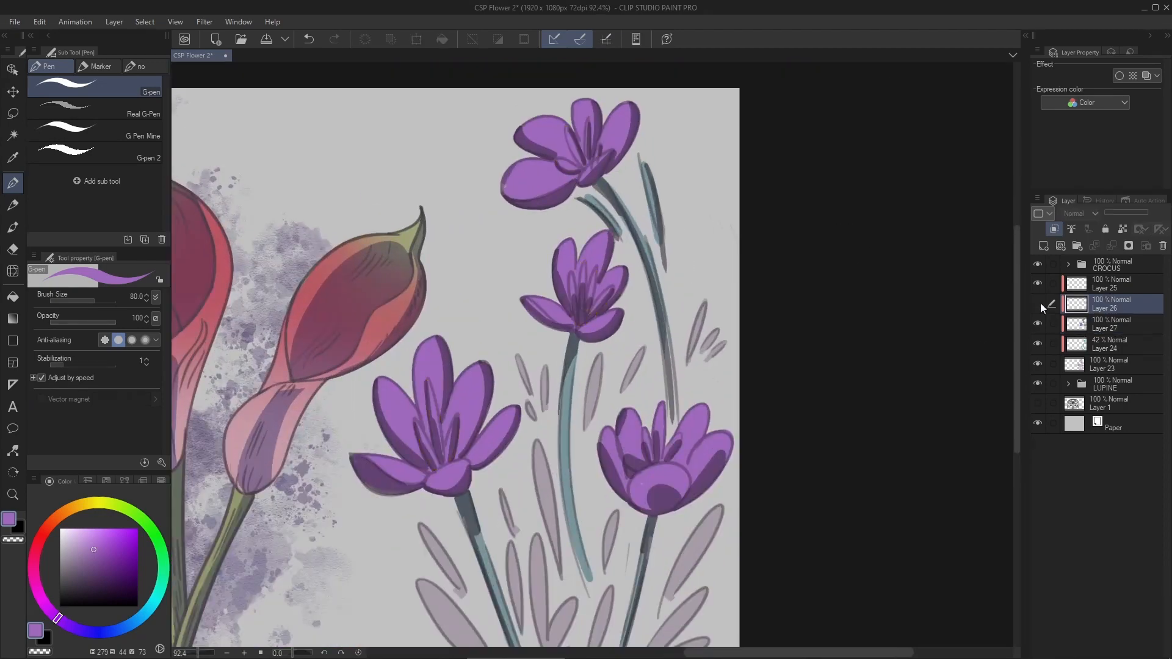
left_click(1038, 304)
left_click(80, 505)
left_click(120, 538)
scroll(666, 464, "up", 6)
left_click_drag(573, 227, 607, 369)
left_click_drag(647, 119, 641, 360)
left_click_drag(729, 243, 662, 359)
left_click_drag(546, 335, 607, 443)
- Paint the leaves left of and between the crocus stems dark green on a new clipped layer above the stem colour layer
scroll(628, 311, "down", 6)
left_click(1111, 344)
left_click(1044, 246)
key("ctrl+z")
left_click(162, 581)
left_click(110, 570)
left_click_drag(444, 437, 508, 564)
left_click_drag(550, 448, 560, 556)
left_click_drag(551, 361, 572, 485)
left_click_drag(608, 282, 596, 348)
left_click_drag(619, 495, 598, 558)
- Paint the right-hand leaves dark green and reduce the leaf colour layer's opacity to 58%
left_click_drag(706, 498, 642, 576)
left_click_drag(721, 421, 671, 505)
left_click_drag(706, 419, 698, 328)
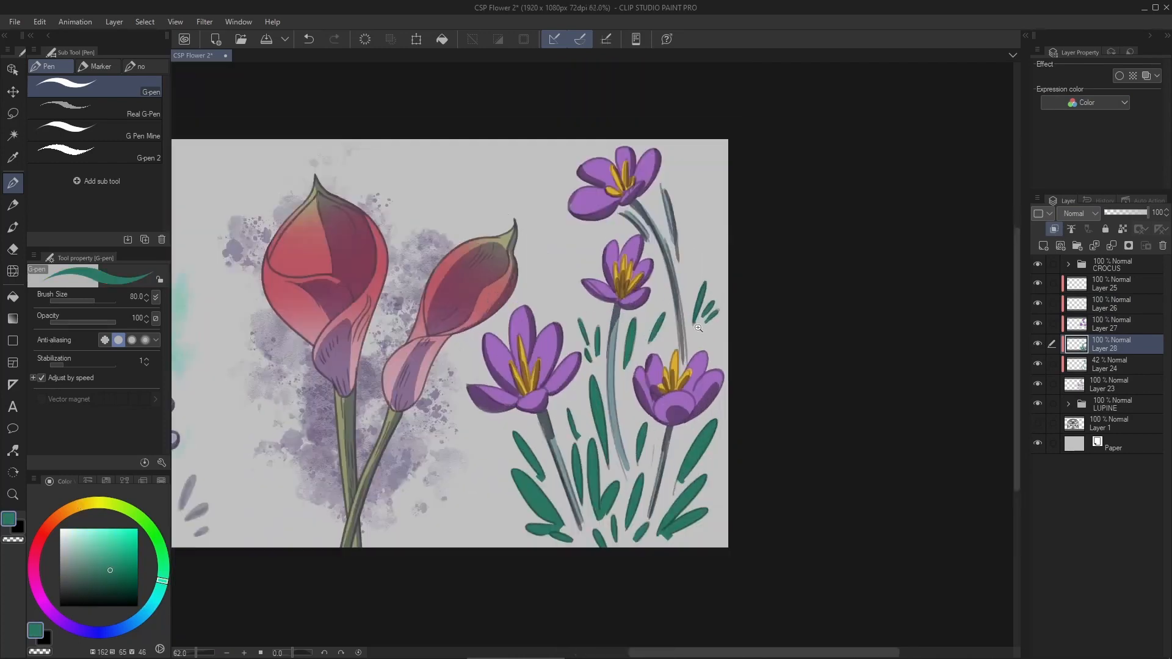
scroll(684, 351, "up", 2)
left_click(1131, 212)
- Add a new clipped layer and place it between the stamen layer and the purple petal layer
left_click(1111, 284)
left_click(1044, 246)
left_click_drag(1111, 304, 1112, 332)
scroll(523, 397, "up", 4)
- Airbrush pale teal into the petal bases of the lower-left crocus with the Soft brush
left_click(158, 593)
left_click(90, 548)
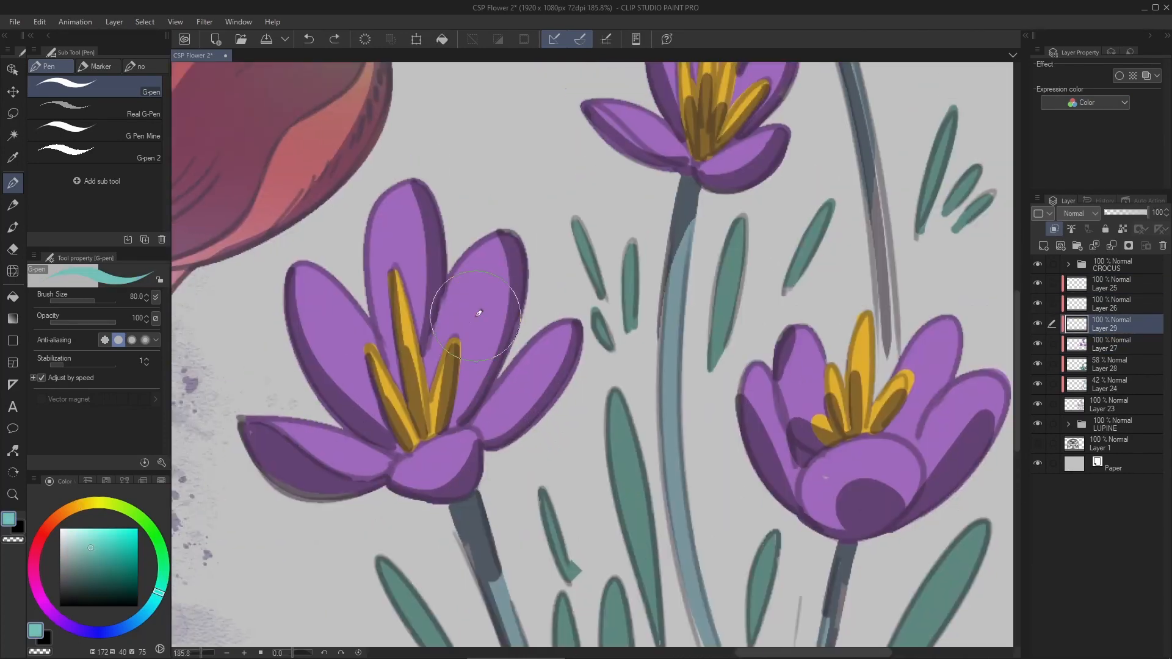
left_click(13, 227)
left_click(13, 113)
left_click(12, 227)
left_click(86, 536)
mouse_move(473, 403)
left_mouse_down()
mouse_move(372, 418)
mouse_move(369, 441)
left_mouse_up()
- Select the lower-right crocus's outer petals around its round front petal and airbrush pale teal into their bases with a size 150 Soft brush
left_click_drag(875, 500, 693, 484)
scroll(670, 418, "up", 3)
key("m")
mouse_move(512, 271)
left_mouse_down()
mouse_move(720, 406)
mouse_move(502, 250)
left_mouse_up()
key("b")
left_click_drag(773, 455, 657, 458)
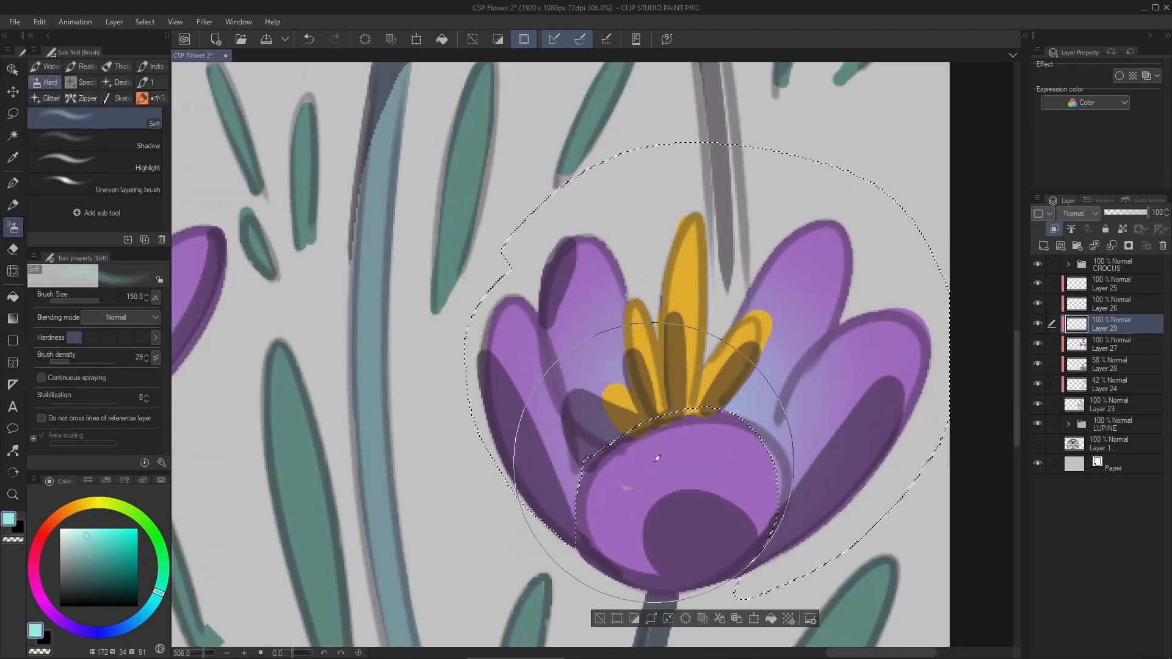
key("ctrl+d")
- Erase stray teal and airbrush pale teal into the petal bases of the middle and upper crocuses with the Soft brush
key("e")
scroll(788, 488, "up", 3)
left_click_drag(727, 391, 750, 460)
scroll(725, 550, "down", 6)
key("b")
scroll(600, 300, "up", 4)
left_click_drag(597, 319, 601, 551)
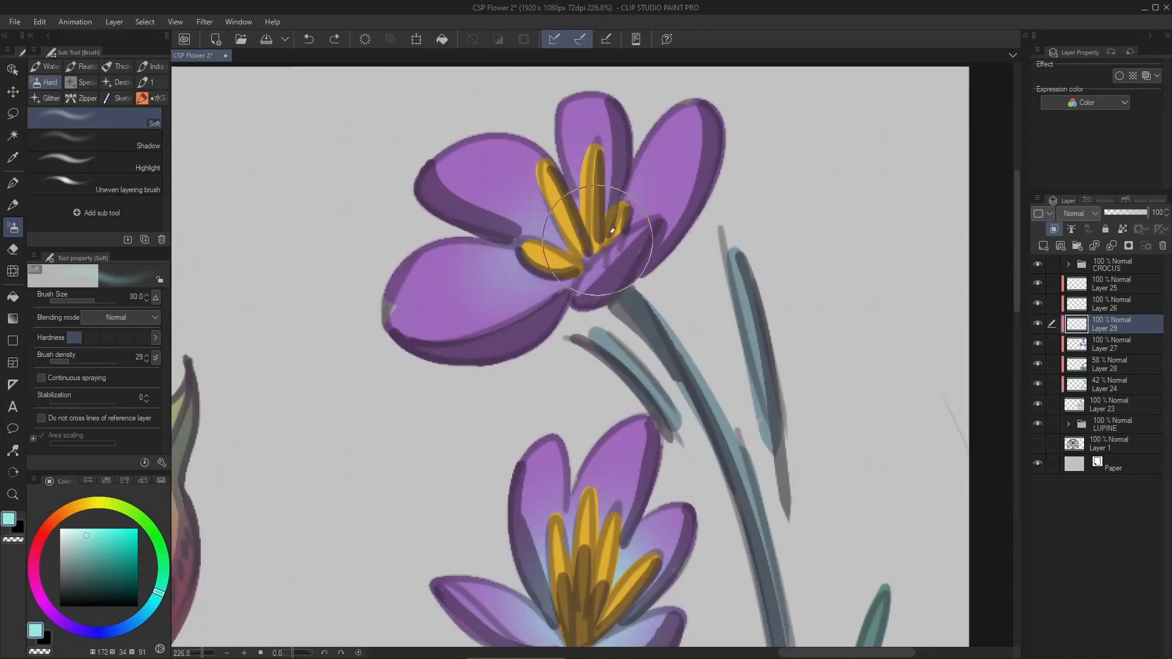
- Add a new clipped layer above the stamen layer and switch to the Darker pencil 2 brush
scroll(598, 241, "down", 5)
left_click(1111, 304)
left_click(1044, 245)
left_click(13, 183)
scroll(486, 266, "up", 4)
left_click(13, 205)
left_click(13, 183)
left_click(13, 205)
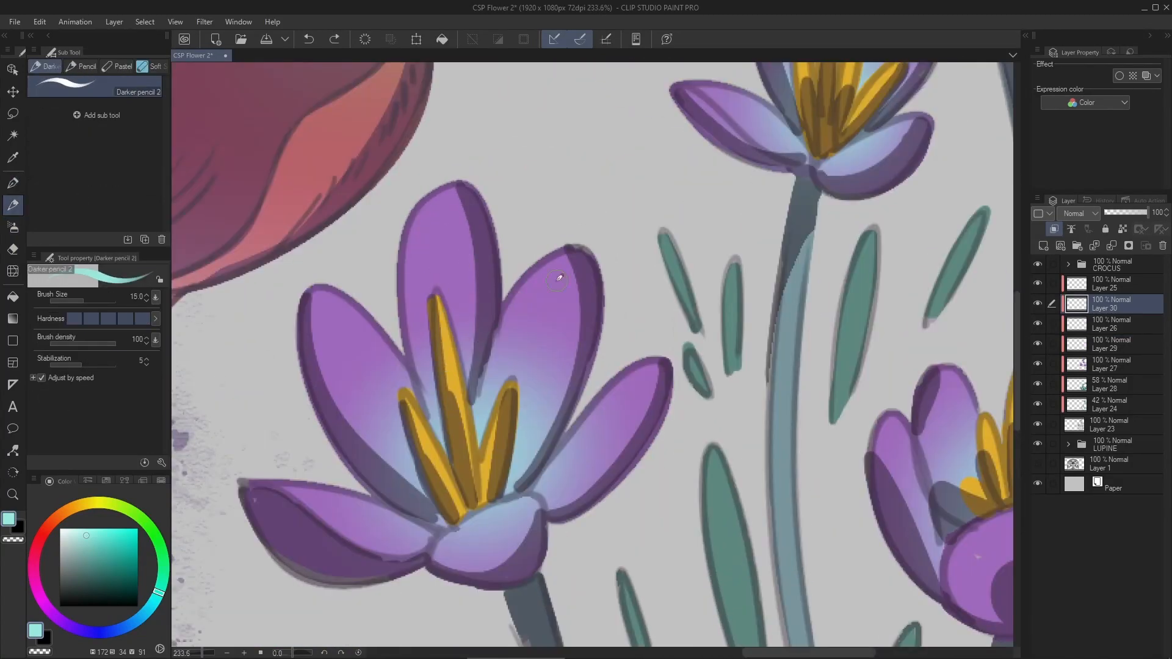
- Paint light purple highlights on the lower-left crocus's petals with a size 40 Darker pencil 2, using a lightened sample of the petal colour
left_click(557, 281, "alt")
left_click(87, 530)
scroll(424, 223, "up", 3)
key("bracketright")
key("bracketright")
key("bracketright")
key("bracketright")
key("bracketright")
left_click_drag(467, 160, 398, 360)
left_click_drag(281, 317, 371, 394)
left_click_drag(330, 391, 405, 432)
left_click_drag(586, 498, 720, 421)
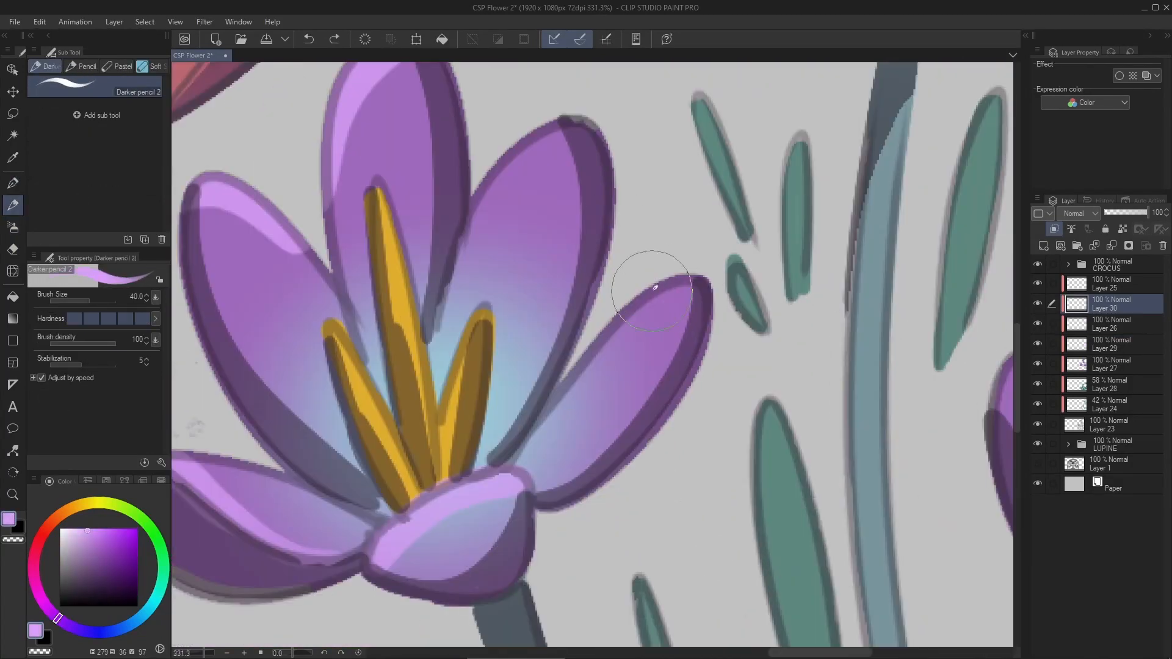
left_click_drag(695, 289, 564, 408)
scroll(655, 288, "down", 5)
- Paint light purple highlights along the lower-right crocus's front and outer petals with a size 30 Darker pencil 2
scroll(702, 183, "up", 3)
scroll(751, 550, "up", 4)
key("bracketleft")
left_click_drag(461, 415, 687, 397)
left_click_drag(672, 293, 591, 437)
left_click_drag(620, 418, 793, 354)
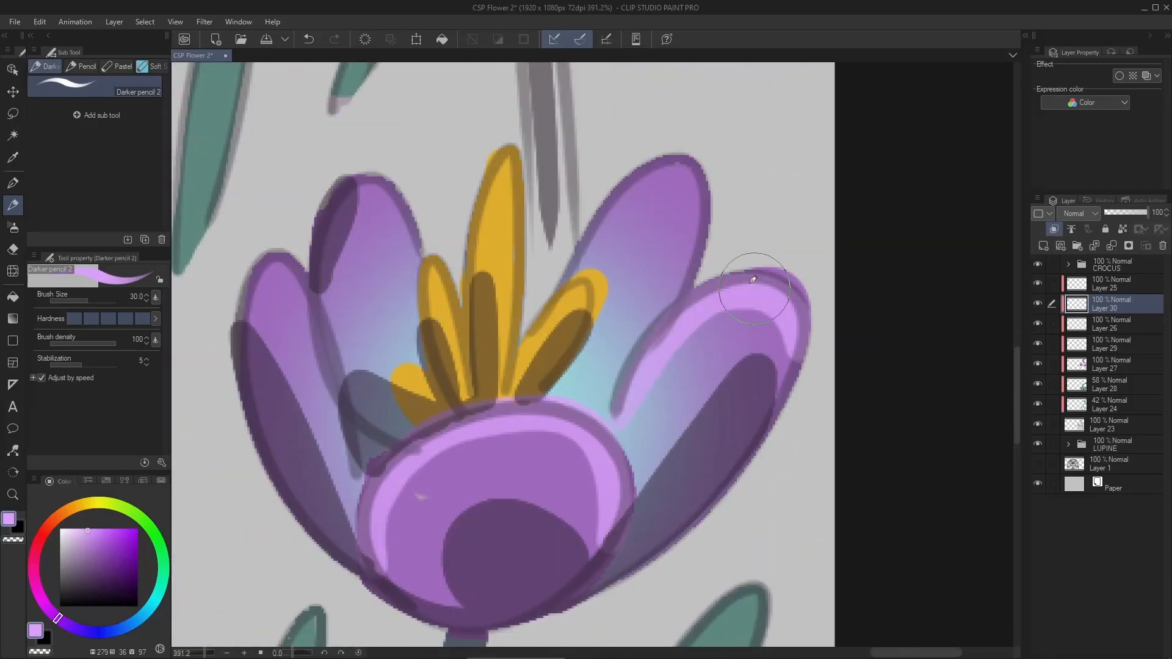
left_click_drag(754, 288, 762, 380)
left_click_drag(589, 366, 706, 278)
left_click_drag(370, 284, 415, 339)
left_click_drag(285, 367, 324, 427)
- Paint light purple highlights on the middle crocus's petals with a size 30 Darker pencil 2
scroll(550, 391, "down", 4)
scroll(427, 244, "up", 4)
left_click_drag(283, 389, 386, 408)
left_click_drag(435, 176, 480, 153)
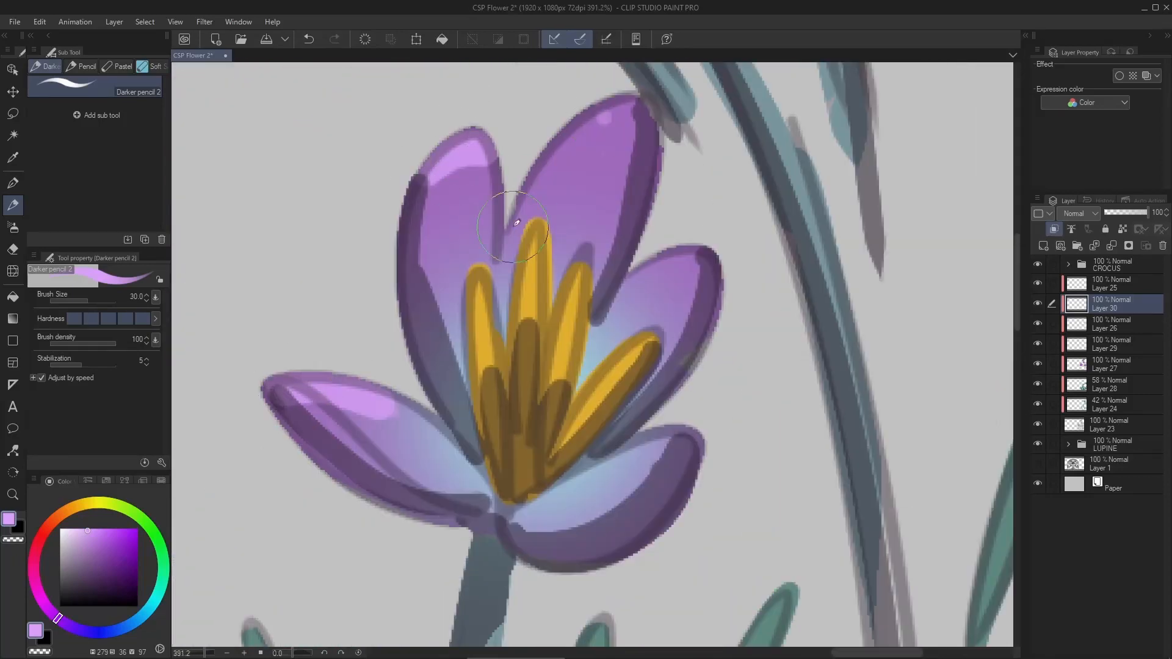
left_click_drag(629, 109, 519, 226)
left_click_drag(696, 256, 611, 324)
- Refine the light purple highlights on the lower-left crocus, including a curved highlight along its front petal
scroll(549, 367, "down", 3)
scroll(366, 488, "up", 3)
left_click_drag(602, 140, 492, 280)
left_click_drag(262, 400, 374, 411)
key("ctrl+z")
left_click_drag(473, 496, 601, 423)
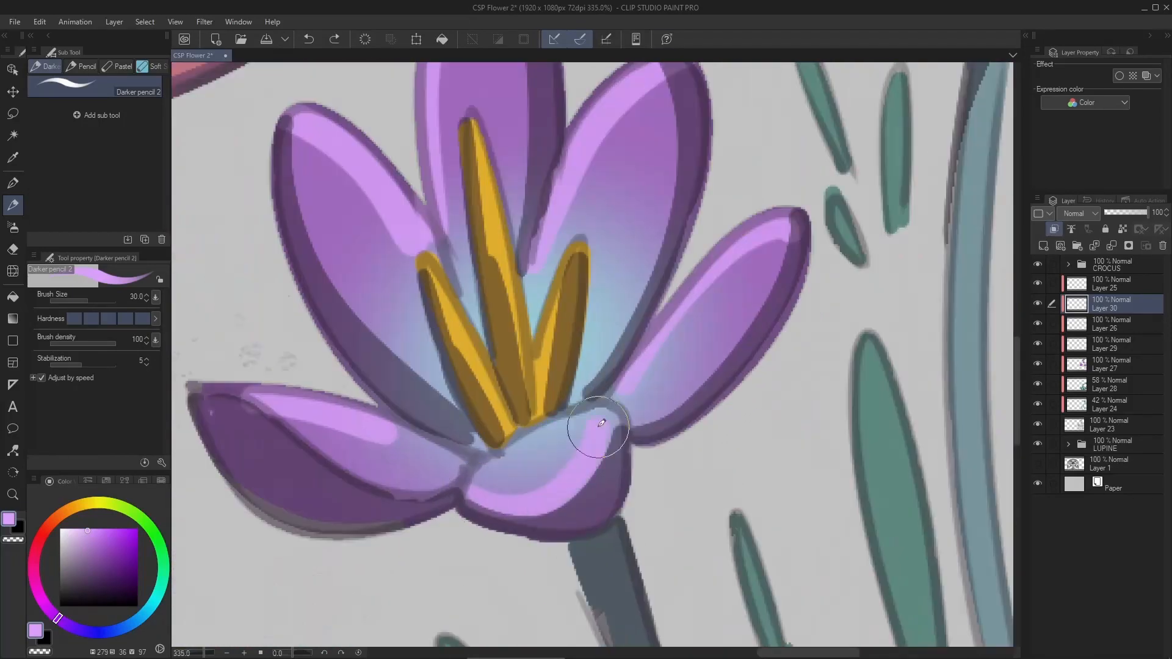
- Paint light purple highlights along the upper crocus's petals with the size 30 Darker pencil 2
scroll(598, 428, "down", 5)
scroll(642, 245, "up", 5)
mouse_move(369, 360)
left_mouse_down()
mouse_move(510, 302)
mouse_move(595, 249)
left_mouse_up()
left_click_drag(617, 369, 733, 250)
left_click_drag(455, 446, 337, 459)
scroll(549, 366, "down", 6)
scroll(672, 173, "down", 1)
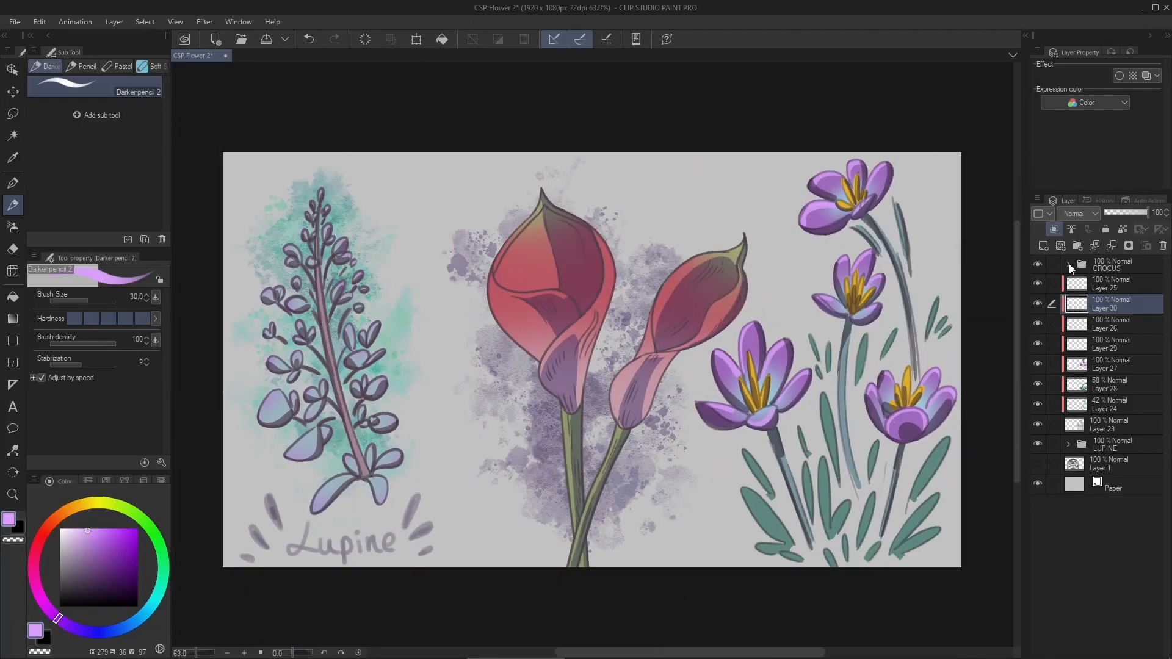
- Group all the crocus layers into one layer folder named CROCUS
left_click(1111, 425)
left_click(1111, 265, "shift")
double_click(1107, 269)
type("CROCUS")
- Hand-letter the title "CROCUS SATIVUS" in purple on a new layer, beside the upper crocus
scroll(694, 204, "up", 5)
key("ctrl+shift+n")
left_click_drag(624, 171, 658, 205)
left_click_drag(663, 200, 612, 274)
key("ctrl+z")
left_click_drag(618, 231, 658, 275)
left_click_drag(790, 192, 779, 241)
left_click_drag(711, 319, 689, 311)
left_click_drag(646, 292, 620, 327)
scroll(815, 265, "down", 4)
mouse_move(816, 235)
left_mouse_down()
mouse_move(792, 261)
mouse_move(801, 300)
left_mouse_up()
key("ctrl+0")
- Save the flower illustration
key("ctrl+shift+n")
key("ctrl+z")
key("ctrl+0")
key("ctrl+s")
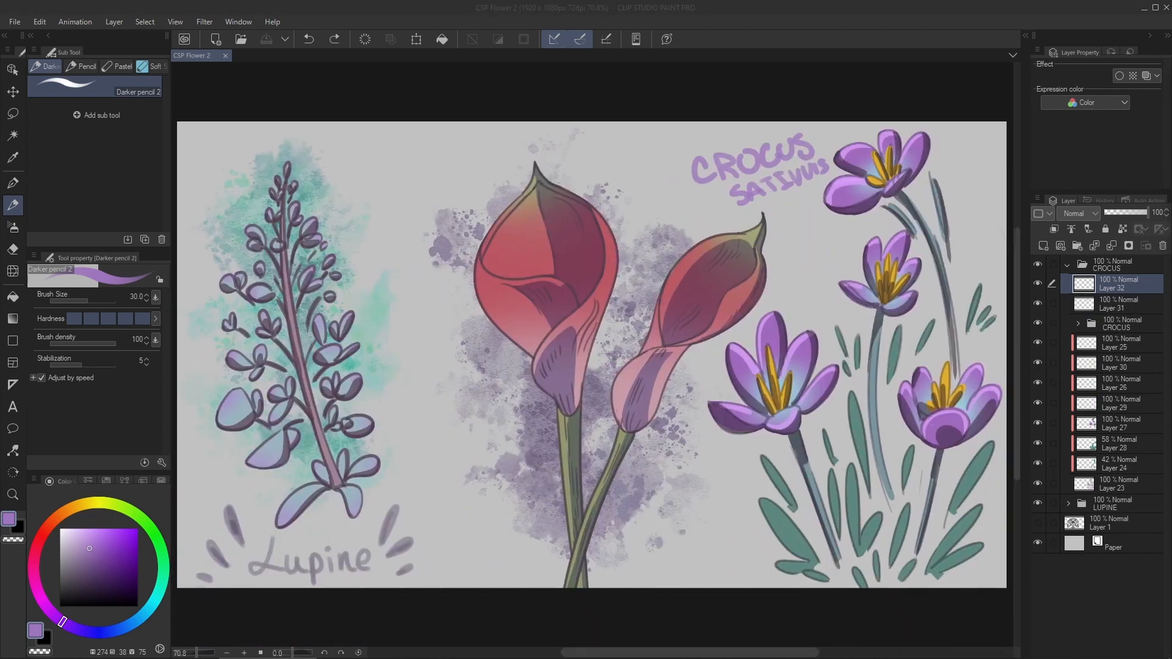
scroll(681, 114, "down", 1)
left_click(1131, 542)
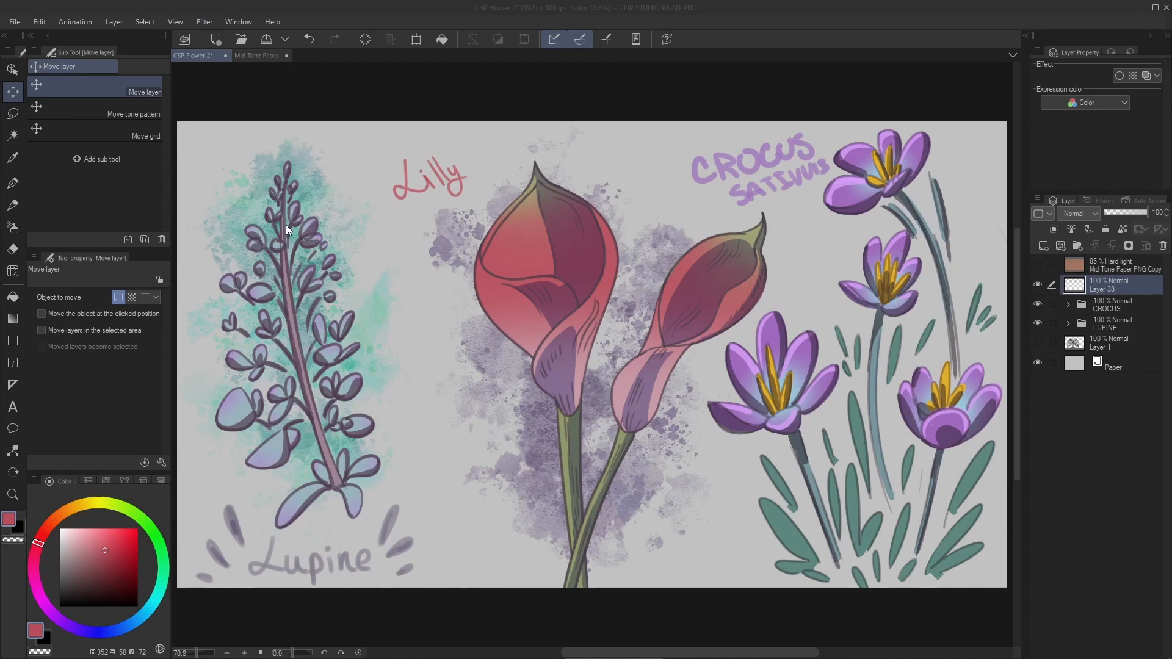
left_click(510, 77)
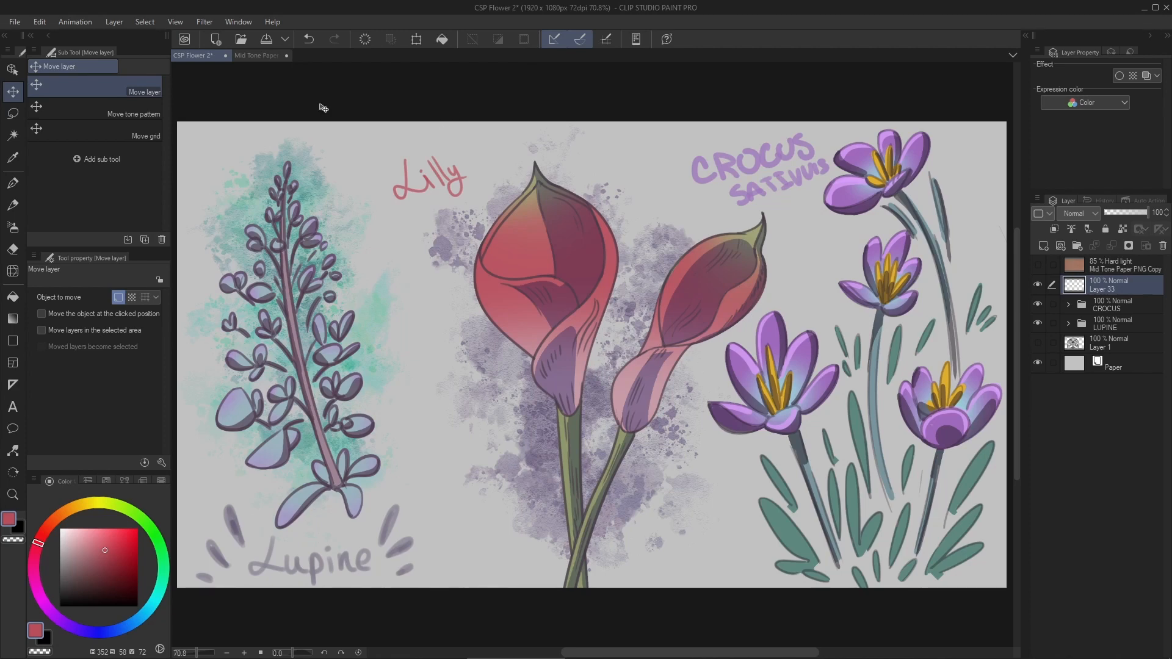
- Add a Level Correction layer above the Lilly lettering, raising the black point, lowering the white point and adjusting the midtones
left_click(118, 23)
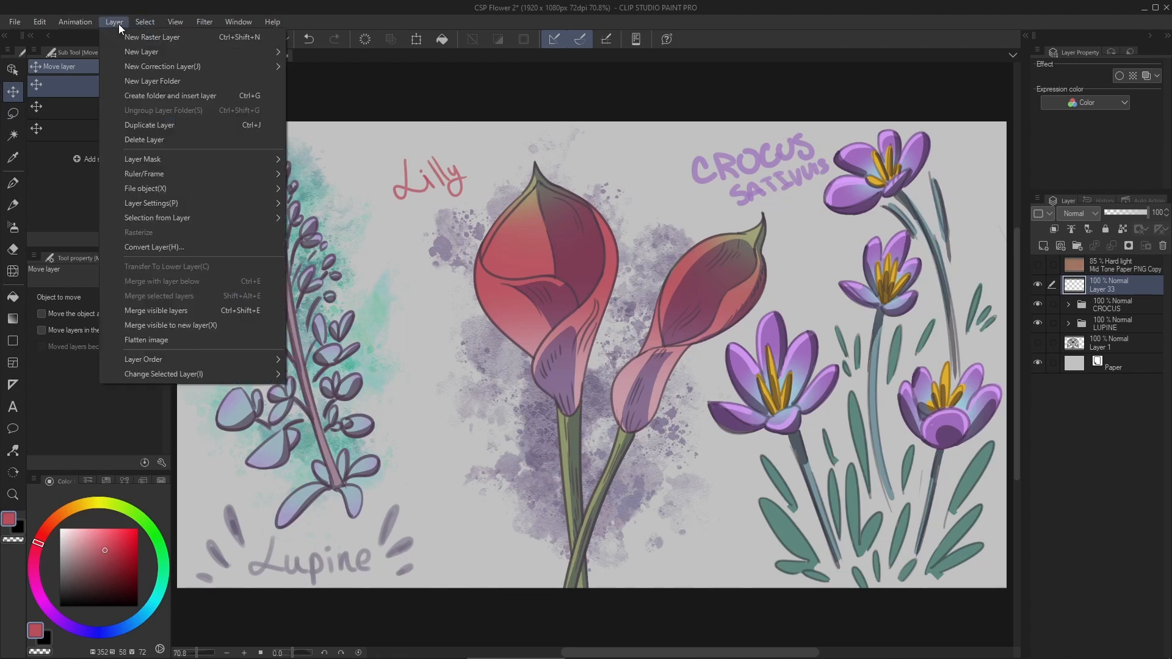
mouse_move(156, 66)
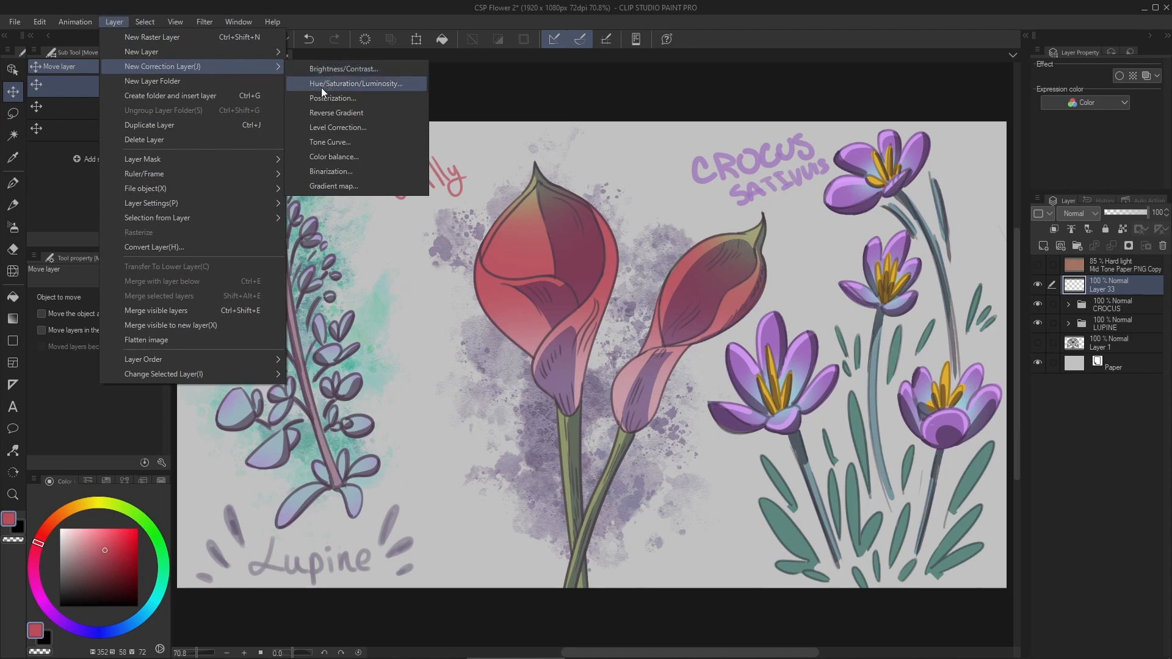
left_click(327, 127)
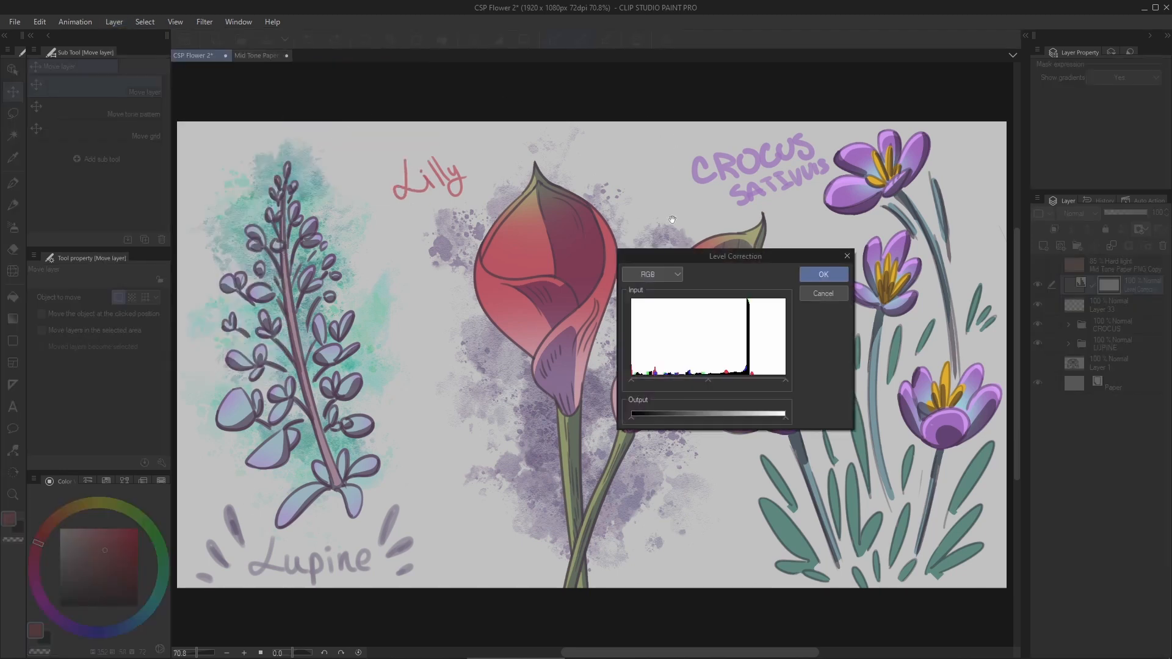
left_click_drag(690, 257, 778, 218)
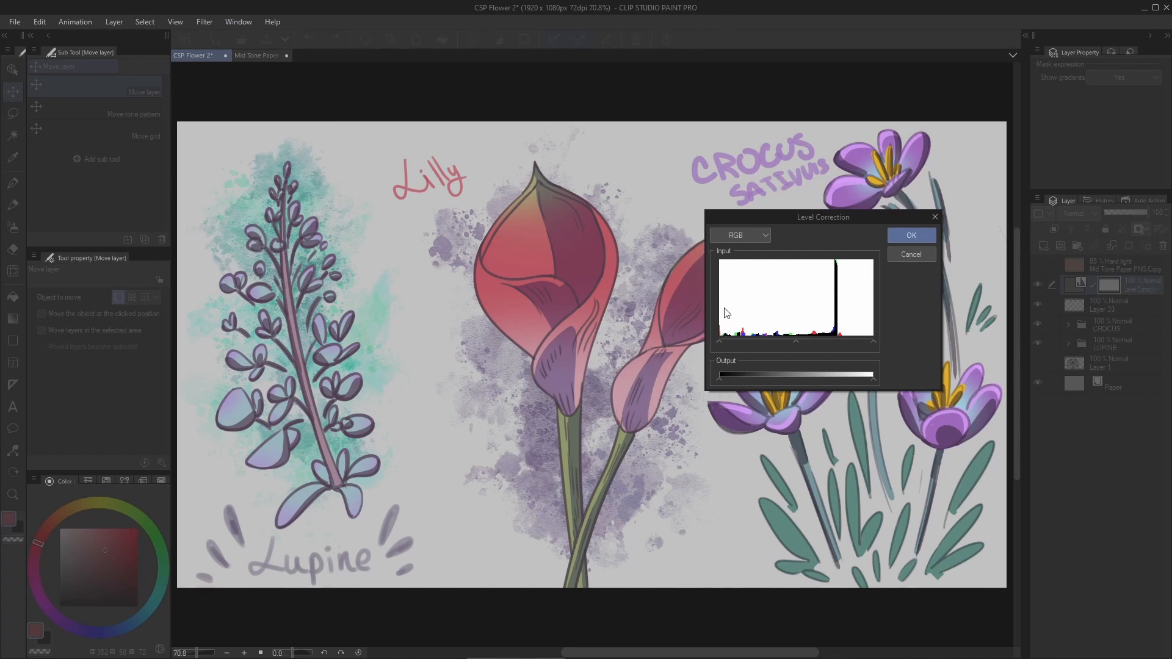
mouse_move(735, 342)
left_mouse_down()
mouse_move(777, 343)
mouse_move(724, 344)
mouse_move(735, 344)
left_mouse_up()
left_click_drag(873, 344, 851, 341)
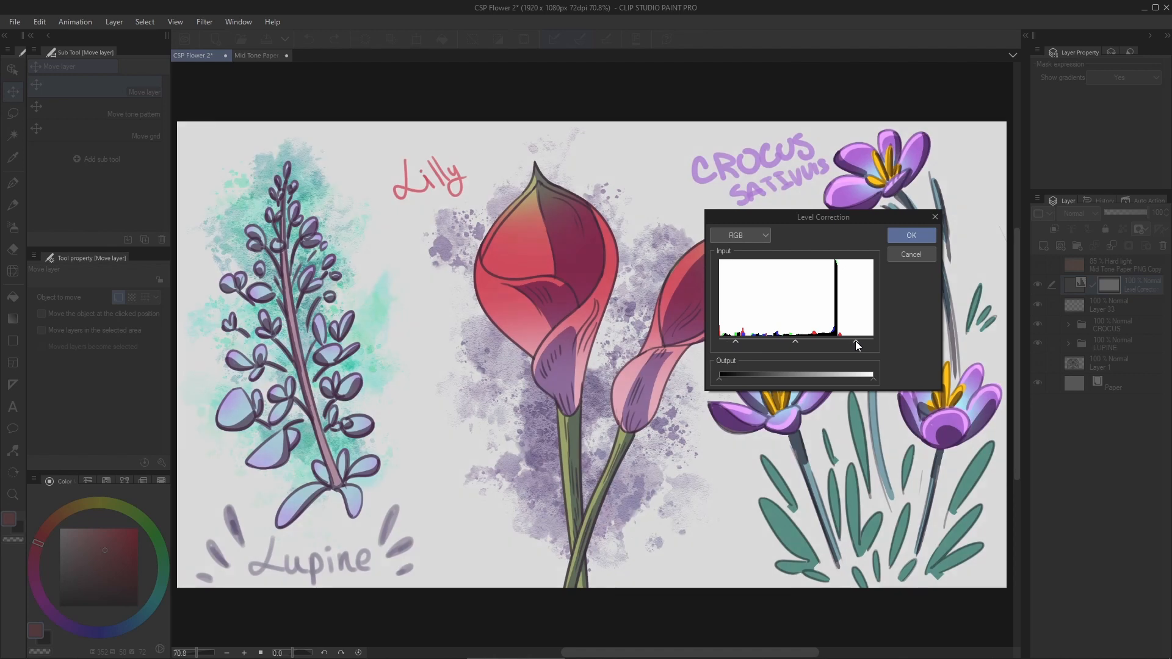
left_click_drag(858, 342, 796, 340)
left_click(898, 237)
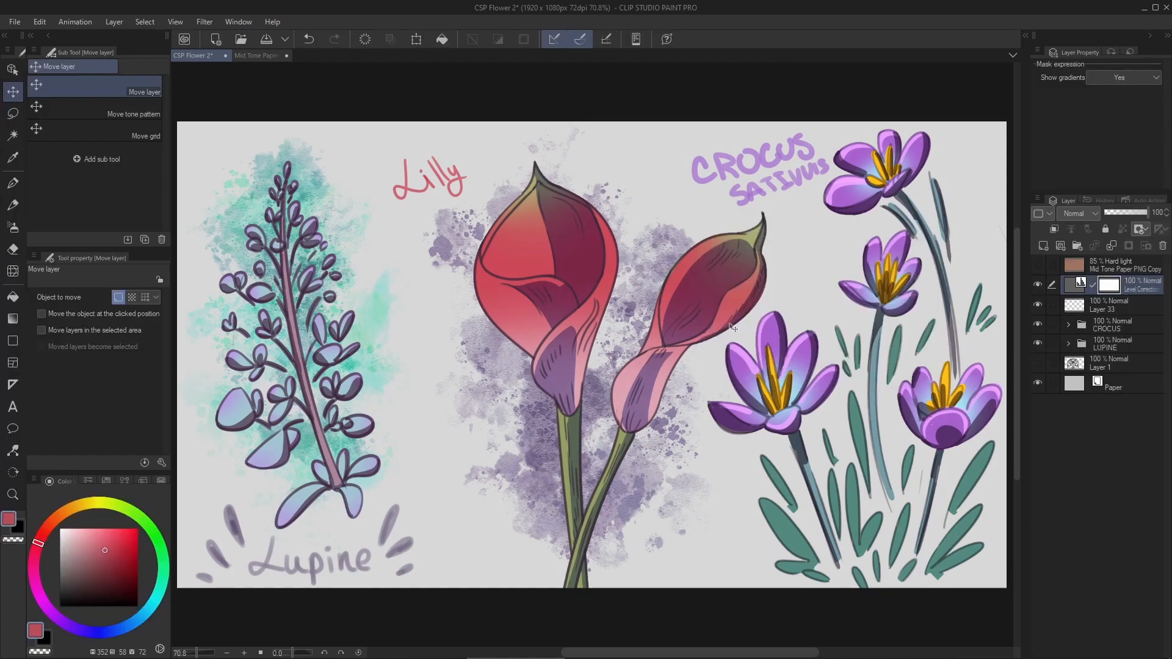
- Show the Mid Tone Paper PNG Copy layer and set it to Normal blending at 100% opacity
left_click(1069, 264)
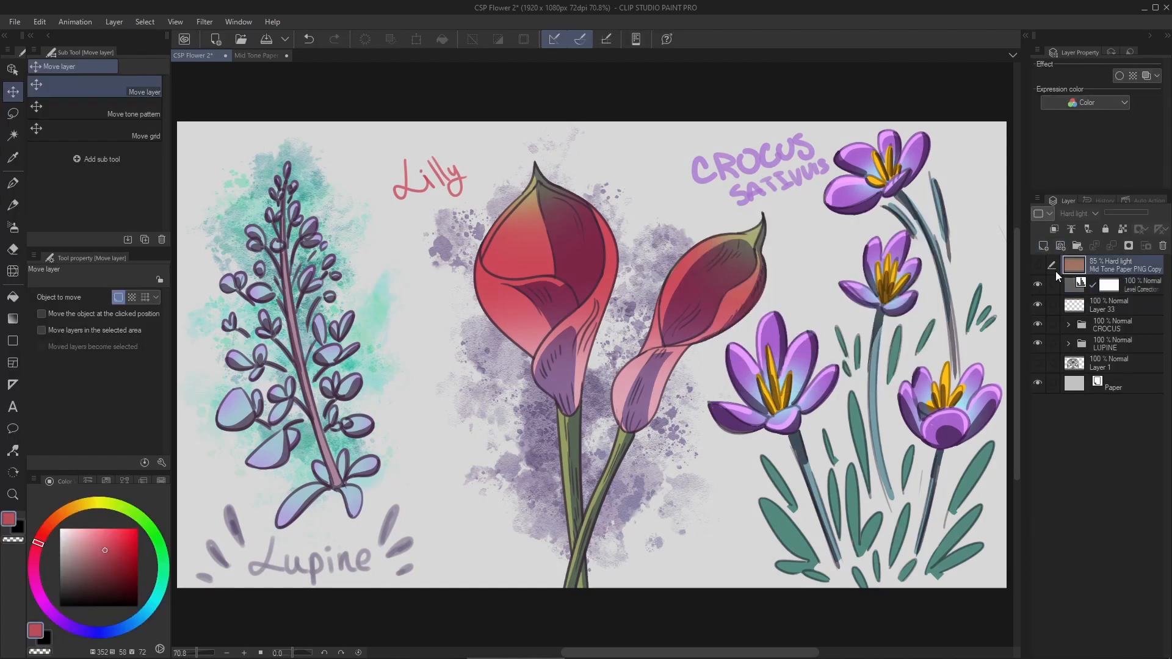
left_click(1038, 265)
left_click(1075, 214)
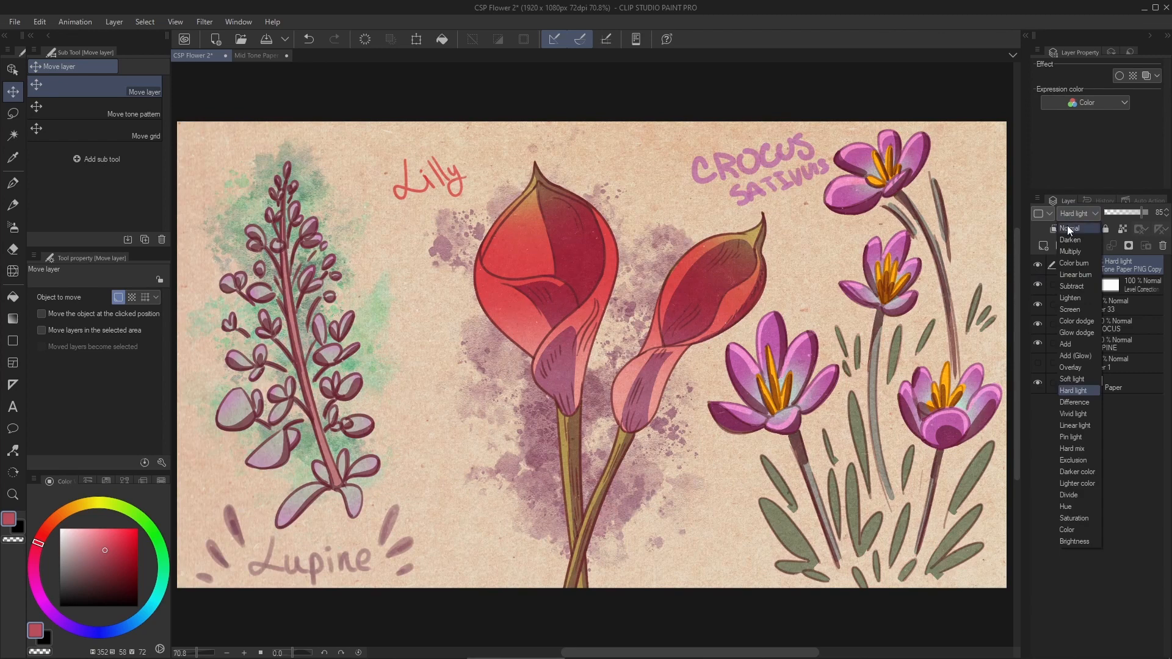
left_click(1069, 227)
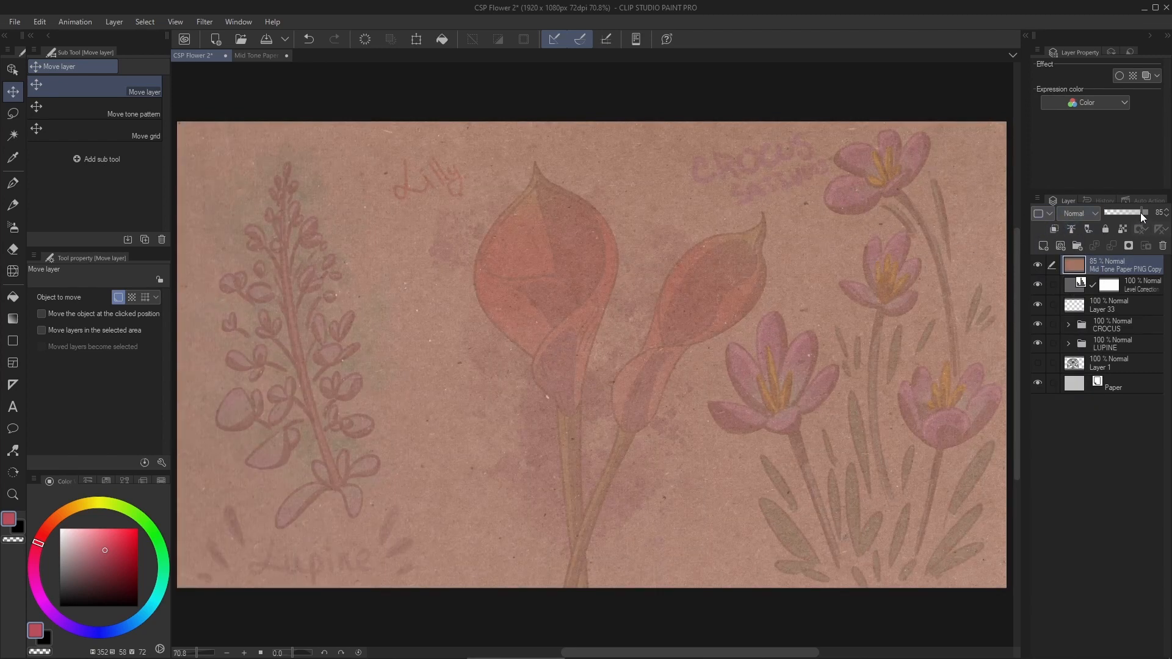
left_click(1141, 213)
- Examine the grain and specks of the mid-tone paper texture up close across the canvas
left_click_drag(687, 296, 766, 234)
left_click_drag(616, 274, 636, 357)
left_click_drag(473, 269, 500, 232)
scroll(466, 285, "up", 2)
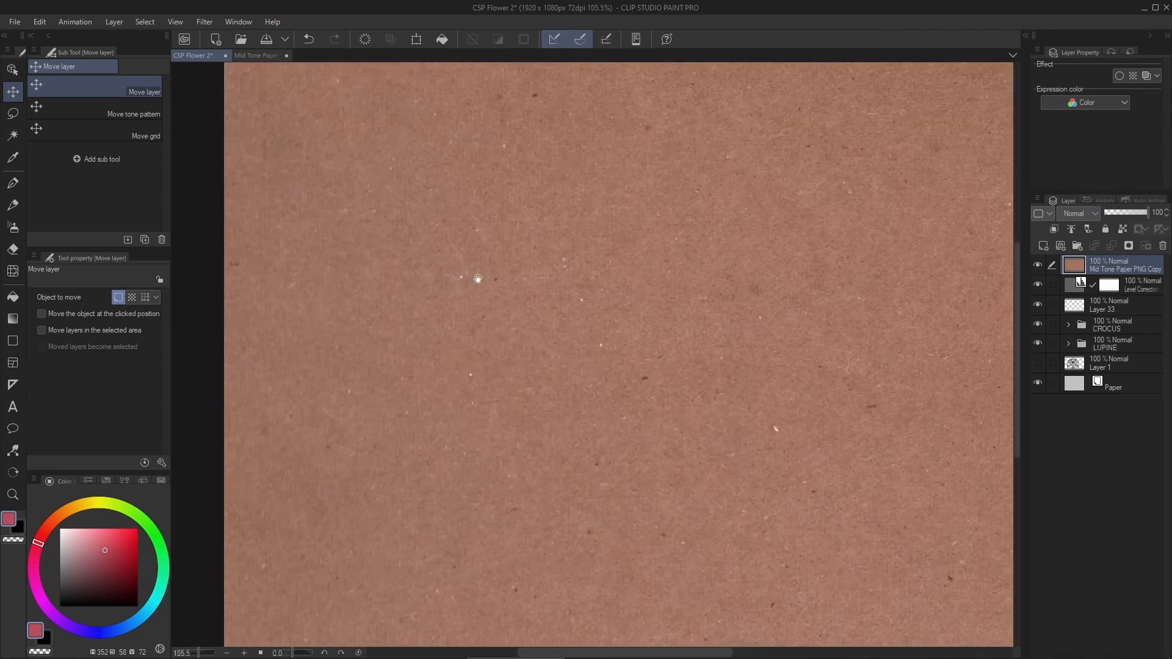
left_click_drag(469, 370, 502, 307)
left_click_drag(466, 360, 428, 339)
scroll(466, 285, "down", 3)
left_click_drag(638, 203, 534, 283)
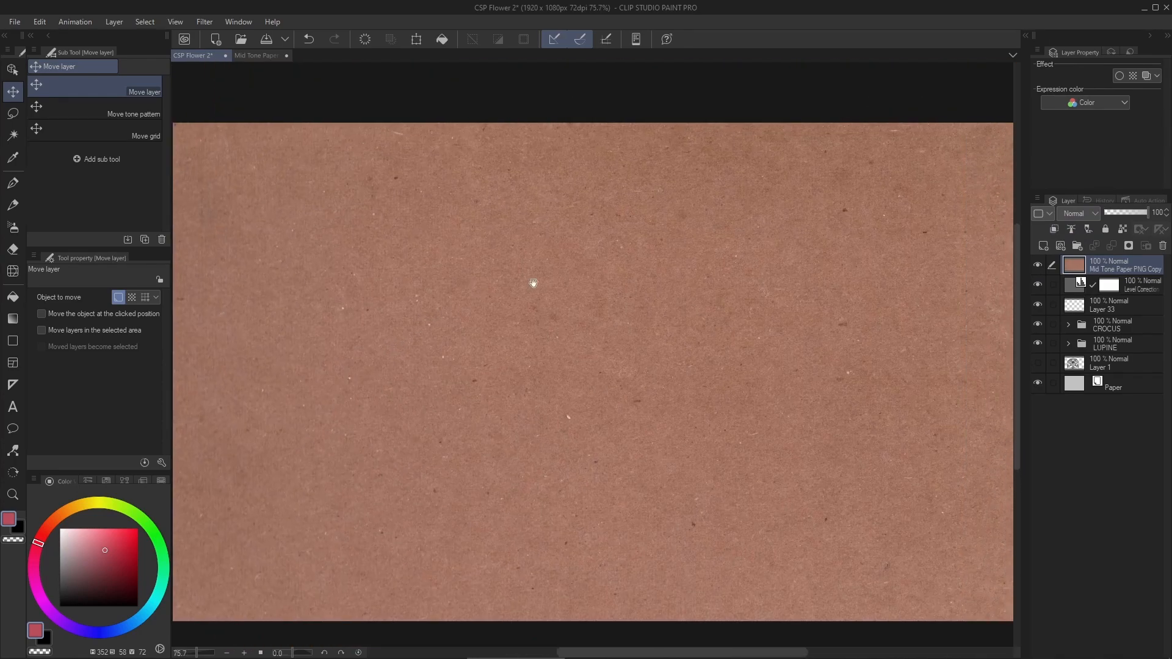
left_click_drag(650, 273, 581, 280)
left_click_drag(631, 251, 524, 270)
scroll(648, 200, "up", 4)
scroll(675, 200, "up", 3)
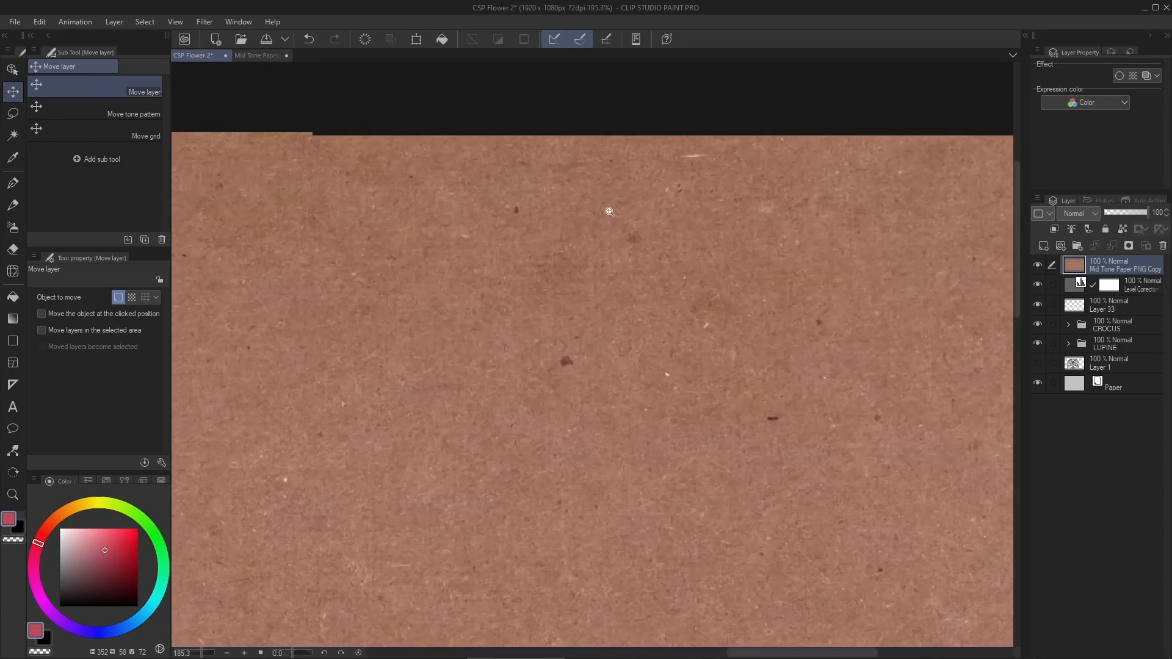
left_click_drag(627, 244, 640, 171)
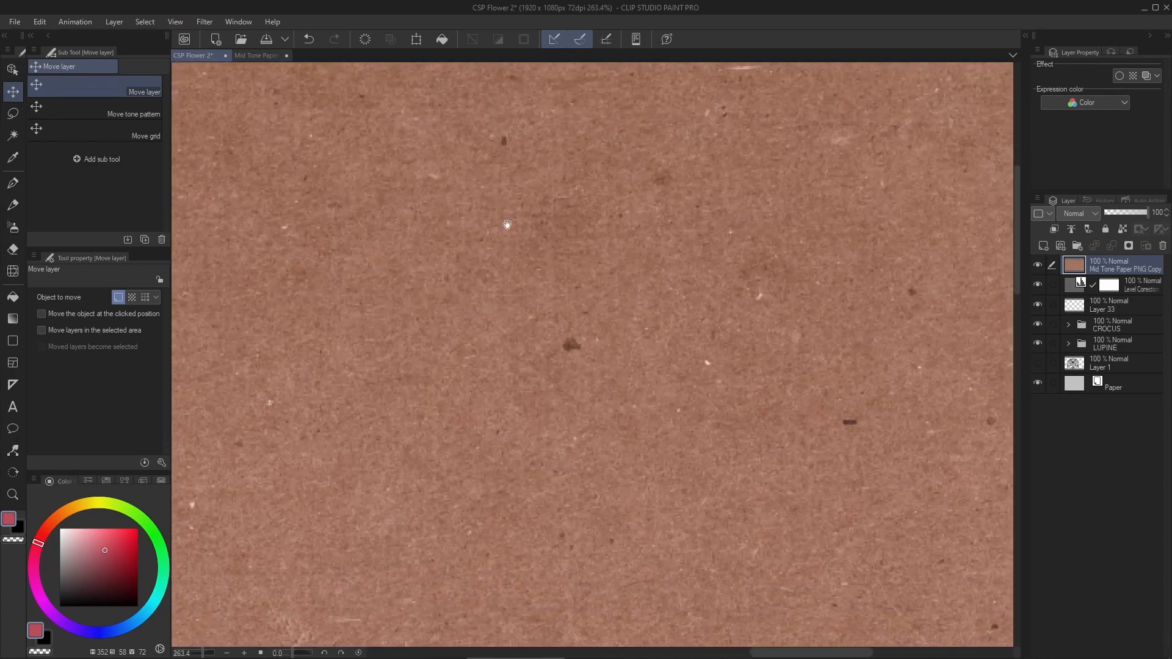
left_click_drag(516, 259, 684, 195)
scroll(643, 214, "down", 3)
left_click_drag(513, 251, 751, 192)
left_click_drag(532, 226, 694, 275)
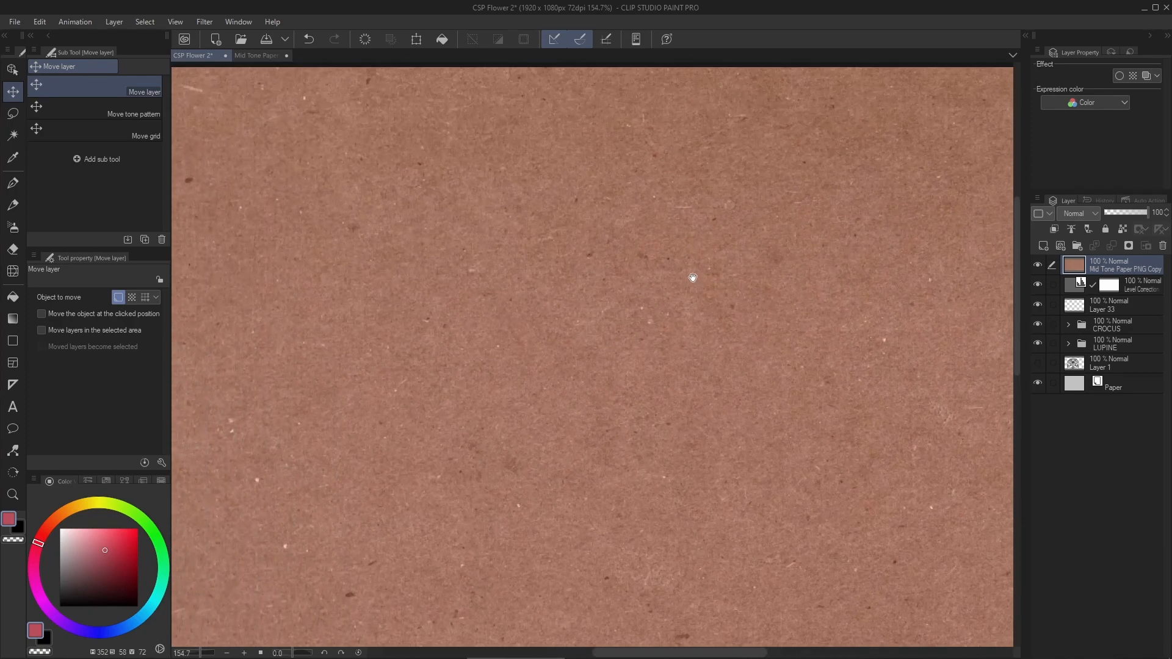
left_click_drag(536, 189, 551, 238)
scroll(551, 238, "down", 2)
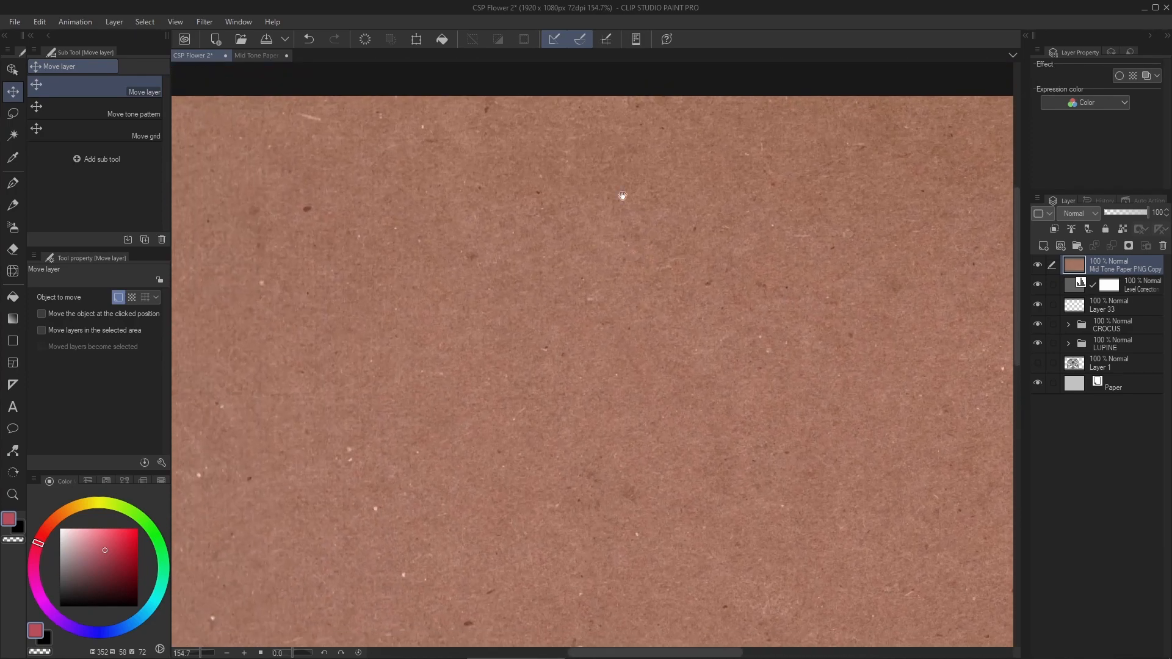
left_click_drag(601, 197, 533, 188)
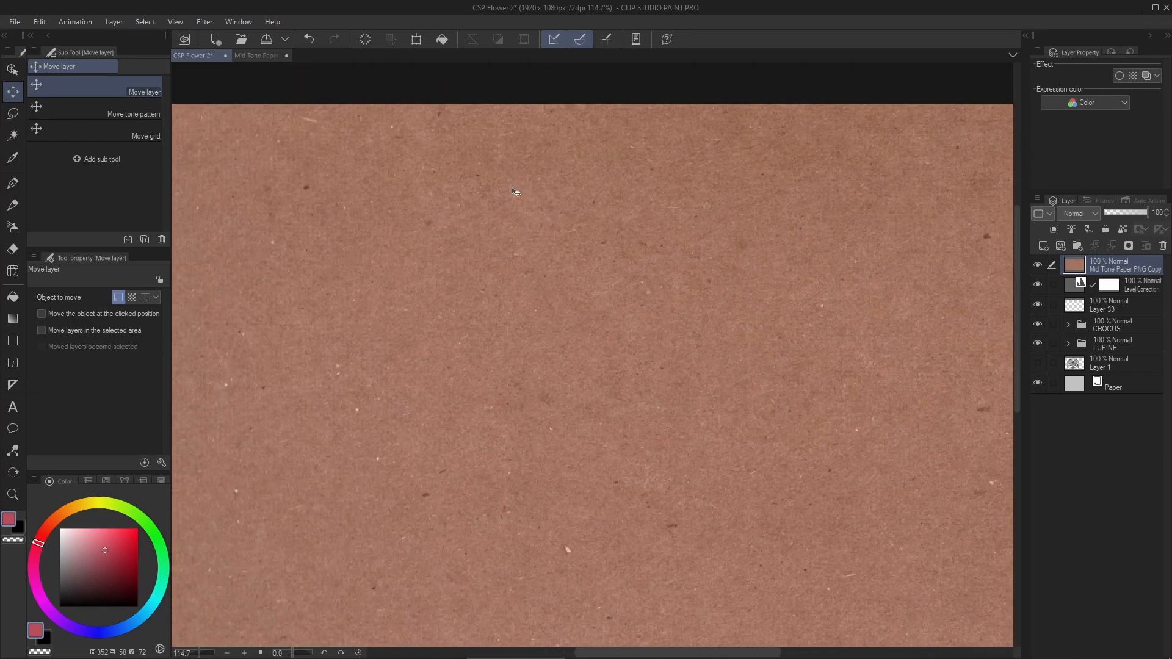
scroll(524, 228, "down", 3)
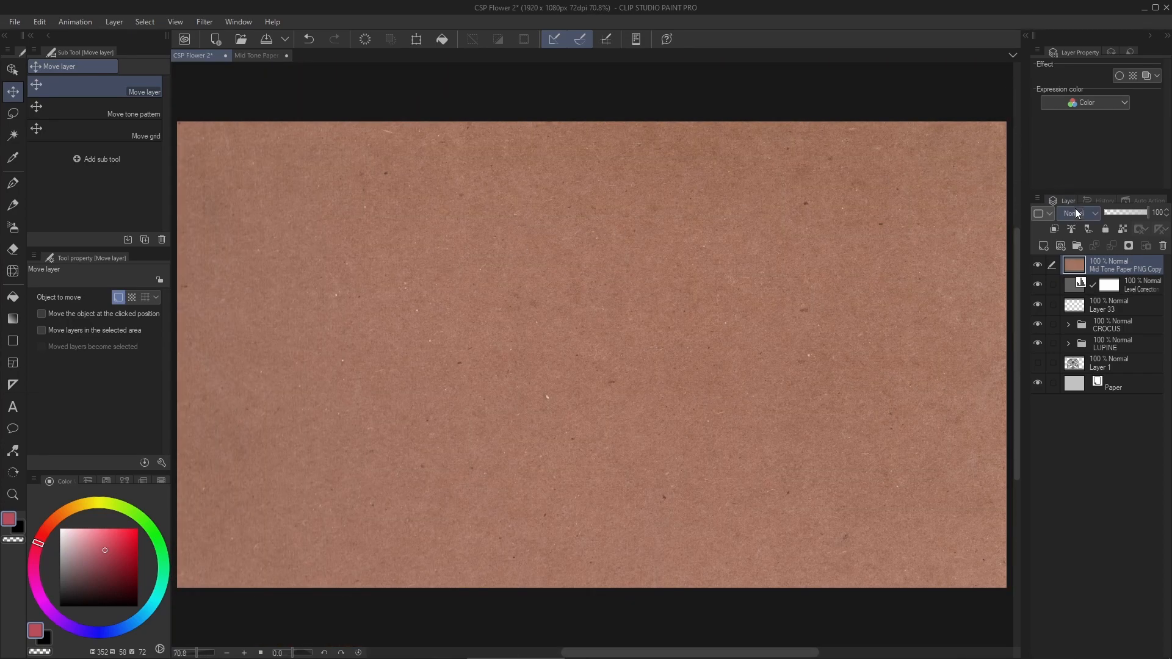
- Try the Multiply blending mode on the paper texture layer and check its effect on the large lily
left_click(1078, 213)
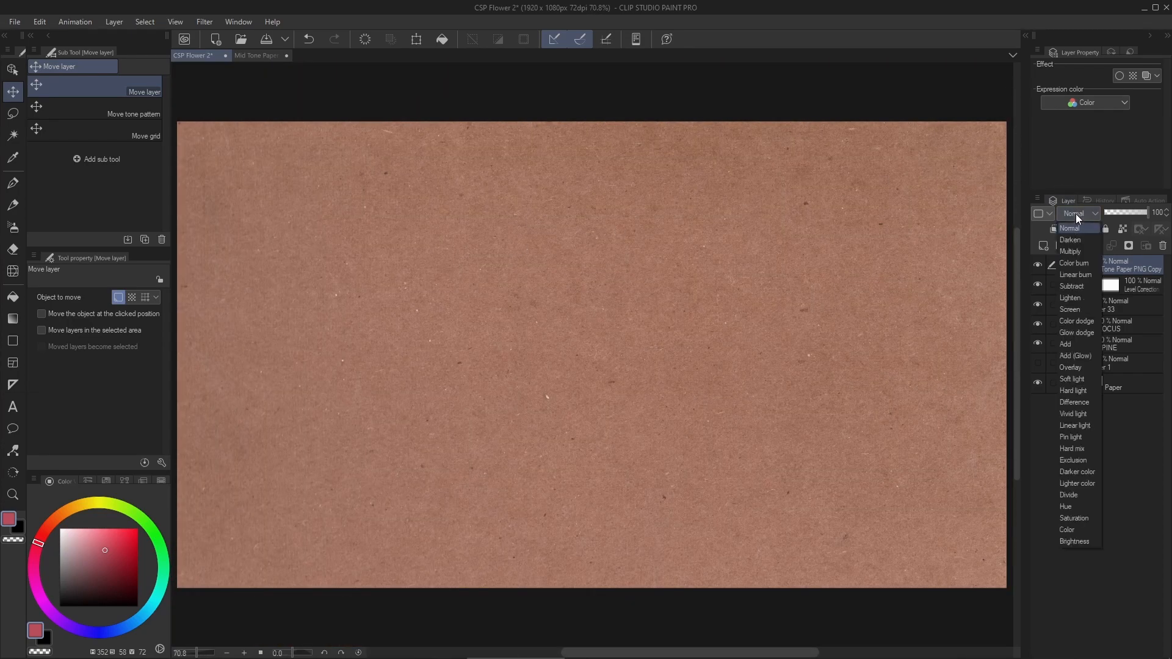
left_click(1082, 252)
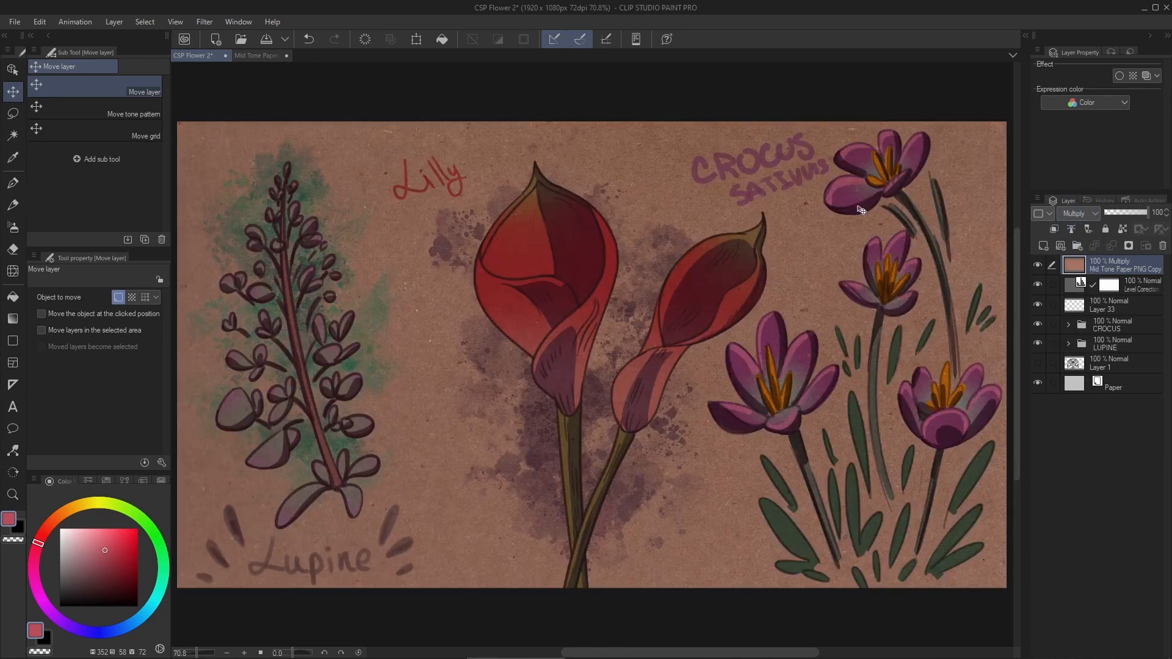
scroll(550, 202, "up", 5)
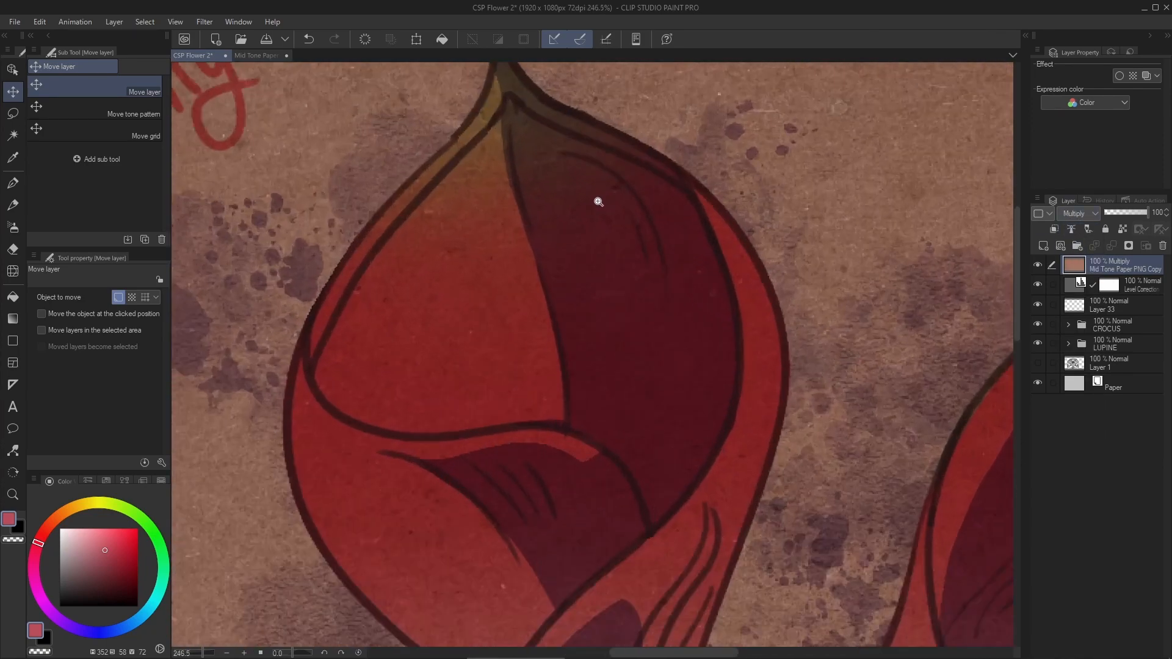
scroll(598, 202, "down", 5)
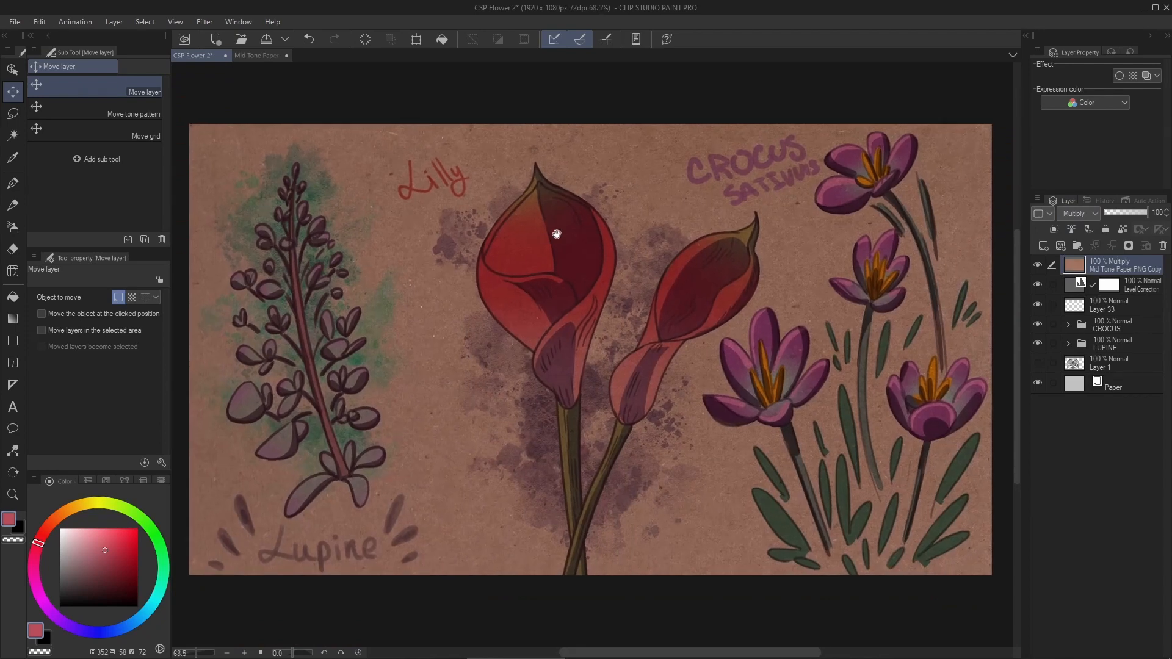
- Set the paper texture layer to Hard light blending at 88% opacity
left_click(1074, 211)
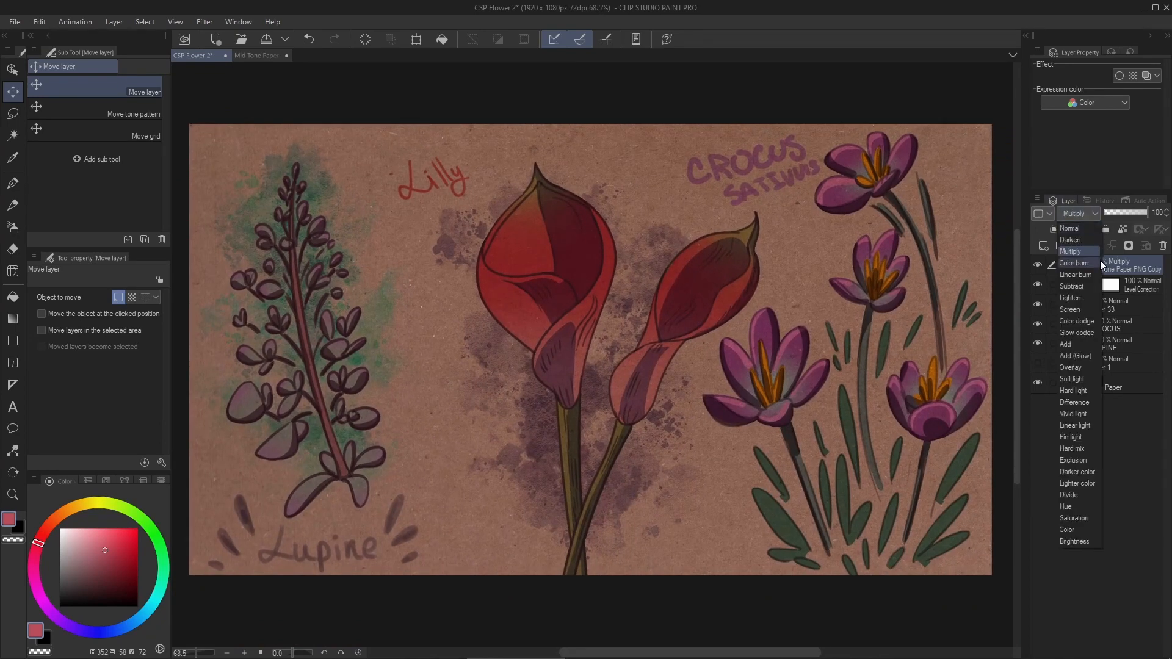
left_click(1084, 390)
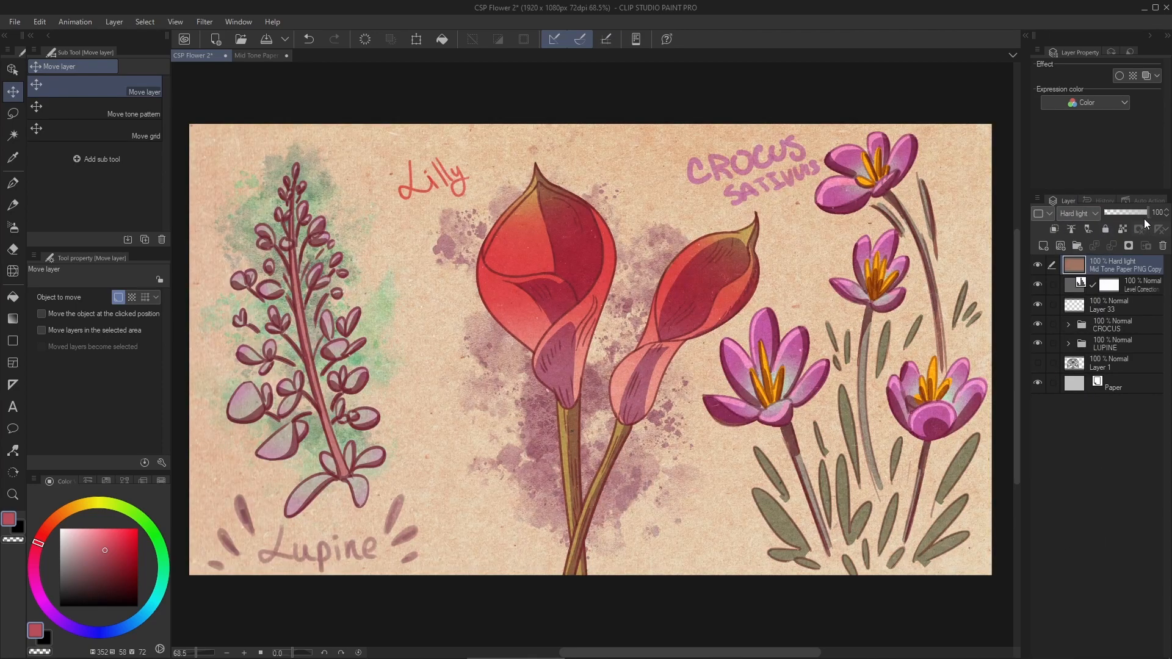
left_click_drag(1145, 212, 1127, 212)
left_click_drag(1146, 214, 1150, 216)
left_click(1145, 212)
scroll(507, 330, "up", 1)
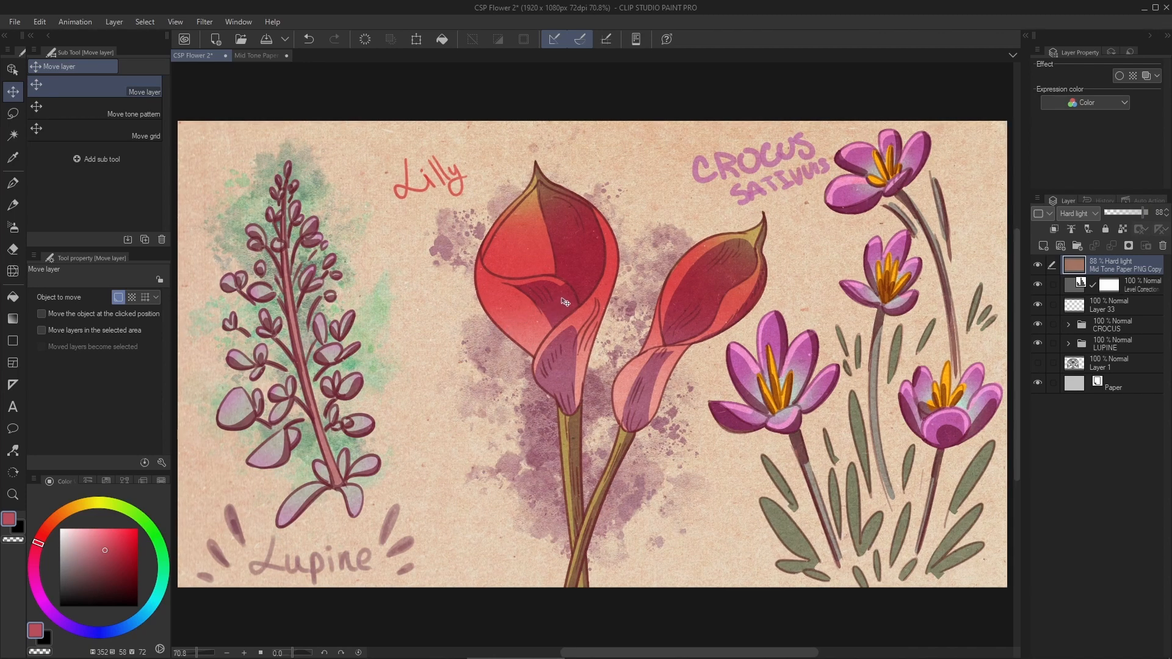